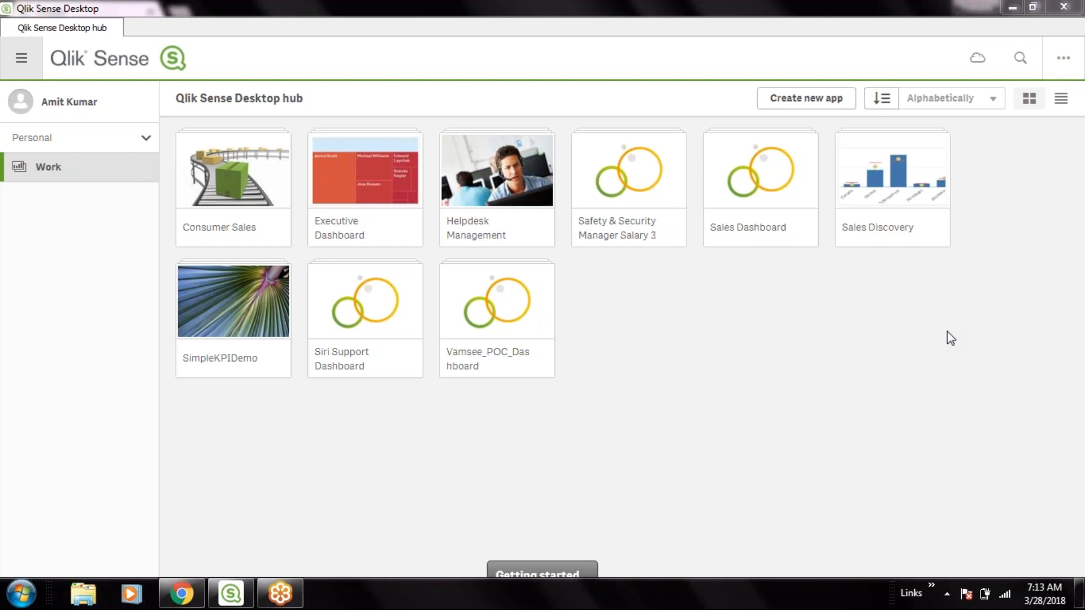
- Switch to Chrome and go to branch.qlik.com
{"action": "left_click", "coordinate": [181, 593]}
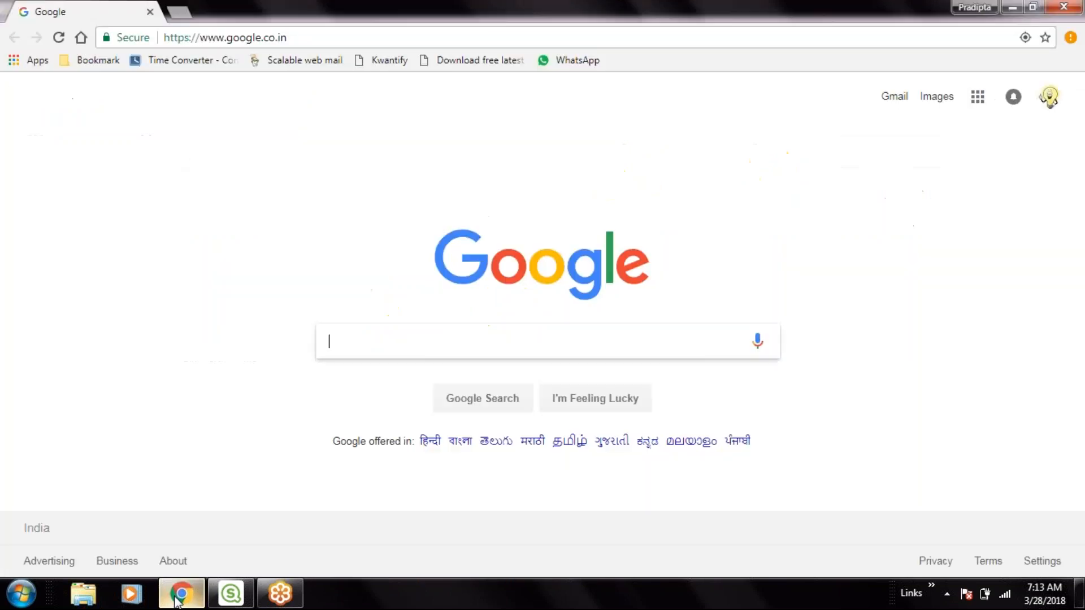
{"action": "left_click", "coordinate": [327, 37]}
{"action": "type", "text": "b"}
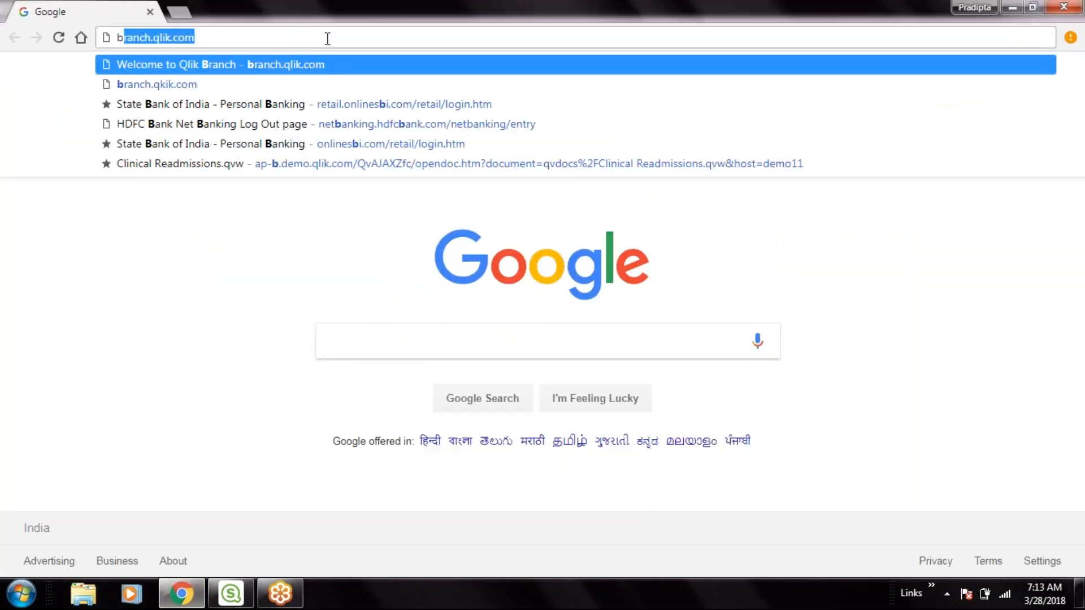
{"action": "key", "text": "Return"}
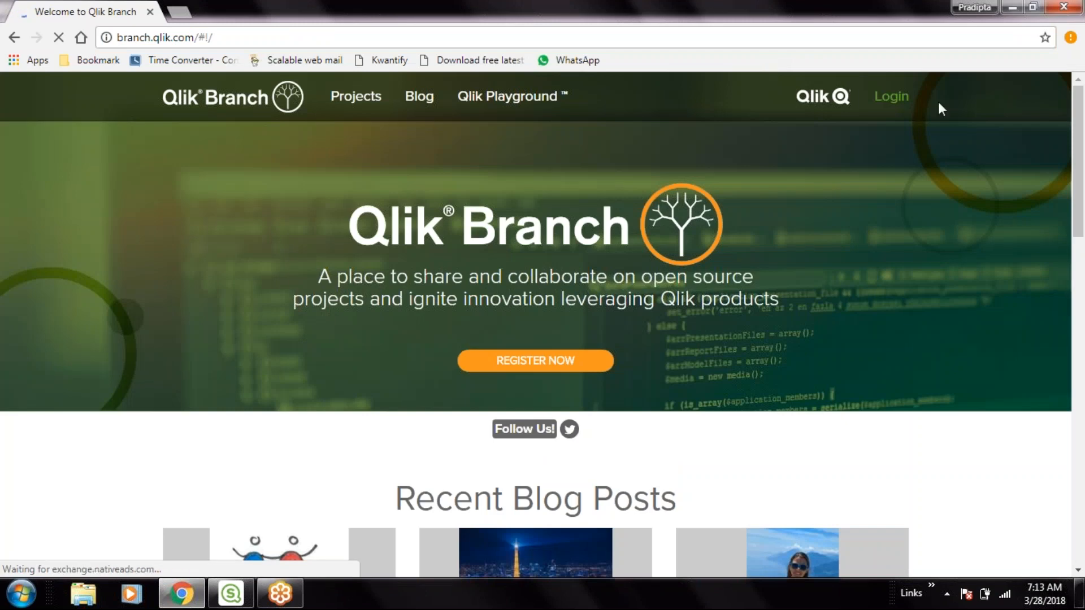
- Open the Qlik Branch login page and fill in the saved username that has no e-mail domain
{"action": "left_click", "coordinate": [898, 97]}
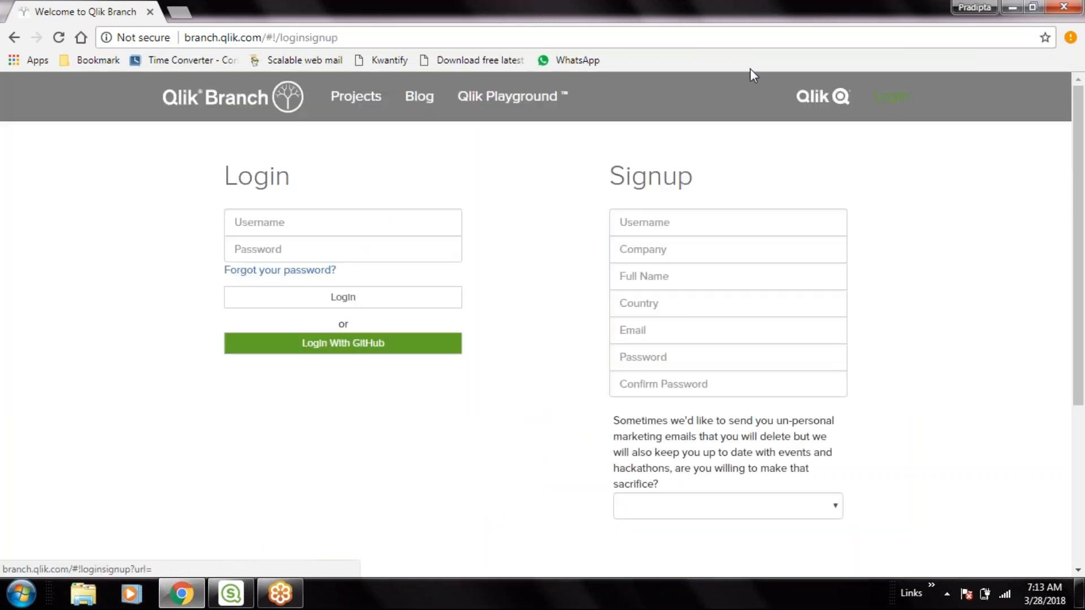
{"action": "left_click", "coordinate": [305, 215]}
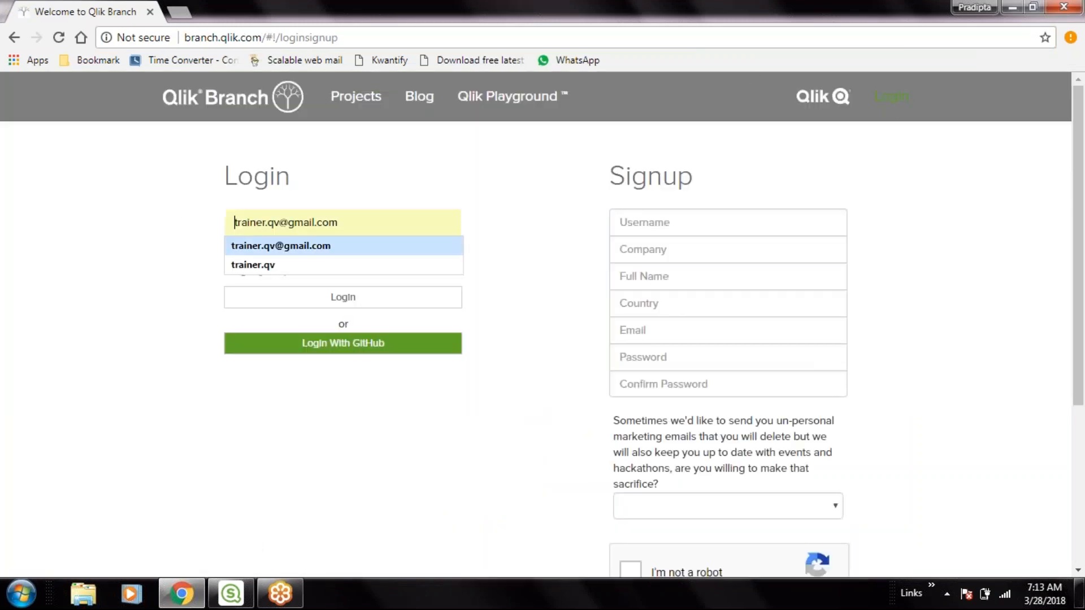
{"action": "left_click", "coordinate": [286, 265]}
- Enter the account password and try to log in to Qlik Branch
{"action": "left_click", "coordinate": [234, 249]}
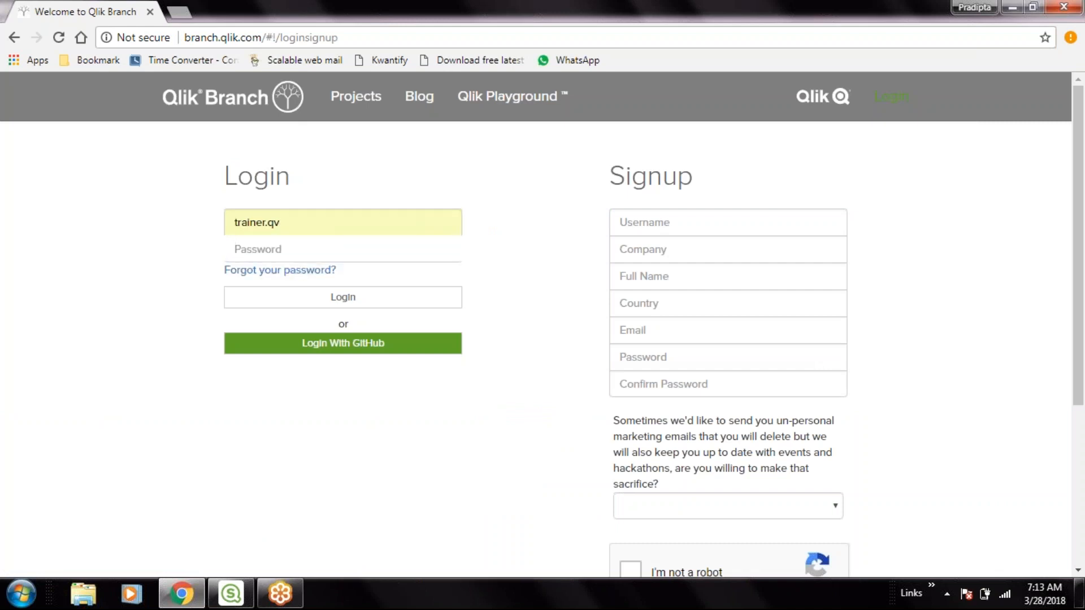
{"action": "type", "text": "****"}
{"action": "key", "text": "BackSpace"}
{"action": "key", "text": "BackSpace"}
{"action": "key", "text": "BackSpace"}
{"action": "key", "text": "BackSpace"}
{"action": "type", "text": "********"}
{"action": "key", "text": "Return"}
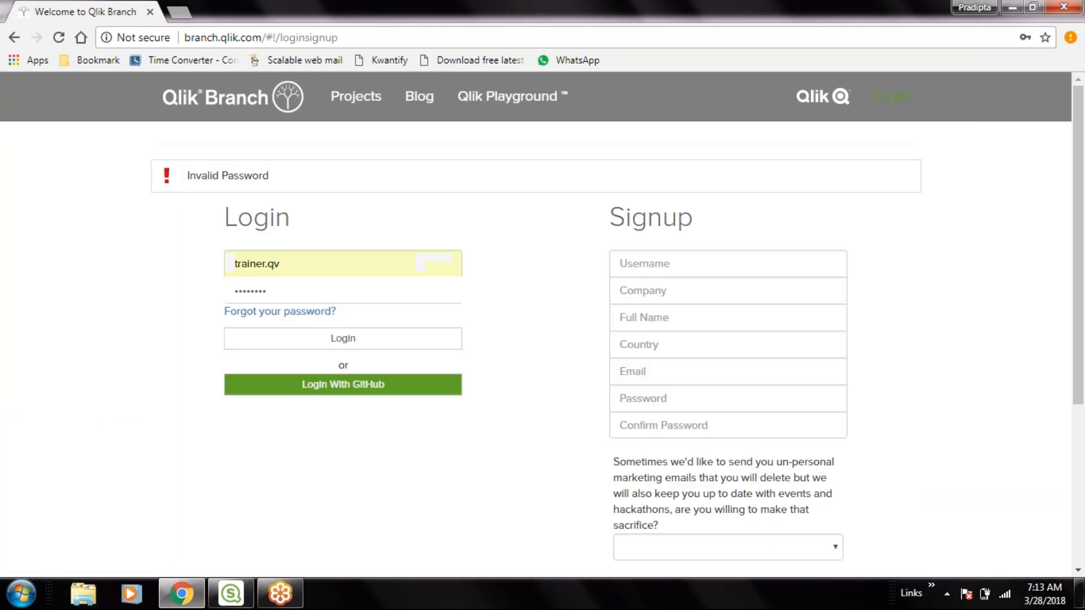
- Clear the password field, enter the account password again and retry the login
{"action": "key", "text": "BackSpace"}
{"action": "key", "text": "BackSpace"}
{"action": "key", "text": "BackSpace"}
{"action": "key", "text": "BackSpace"}
{"action": "key", "text": "BackSpace"}
{"action": "key", "text": "BackSpace"}
{"action": "key", "text": "BackSpace"}
{"action": "key", "text": "BackSpace"}
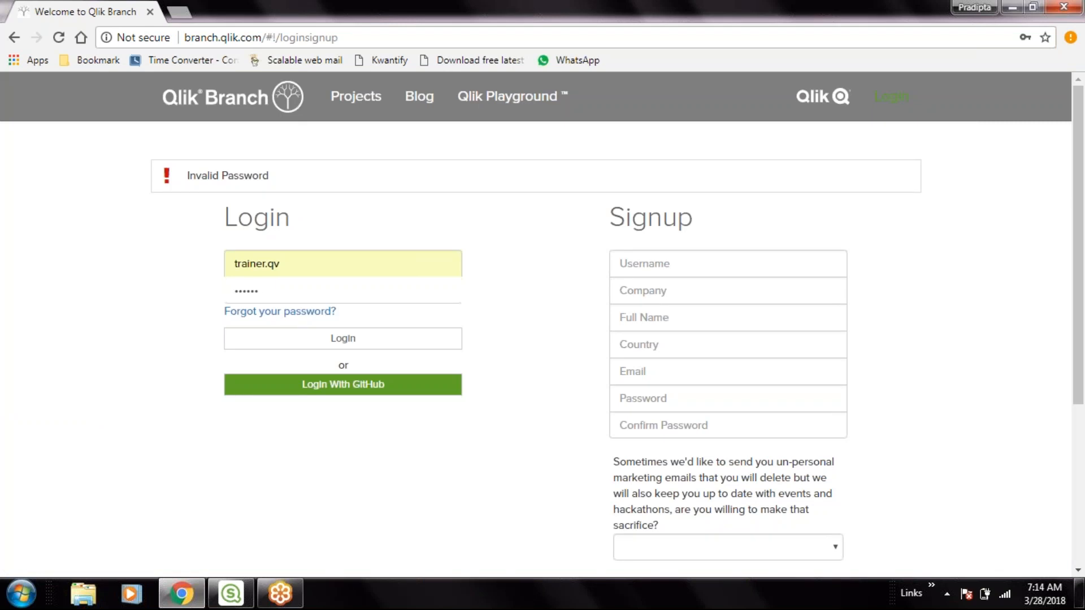
{"action": "type", "text": "********"}
{"action": "key", "text": "Return"}
- Try two further account passwords in the login form
{"action": "double_click", "coordinate": [321, 300]}
{"action": "type", "text": "********"}
{"action": "key", "text": "Return"}
{"action": "double_click", "coordinate": [367, 293]}
{"action": "key", "text": "BackSpace"}
{"action": "type", "text": "***********"}
{"action": "key", "text": "Return"}
- Replace the password with the correct account password, log in, and save the login in the browser
{"action": "double_click", "coordinate": [336, 295]}
{"action": "key", "text": "BackSpace"}
{"action": "type", "text": "*********"}
{"action": "key", "text": "Return"}
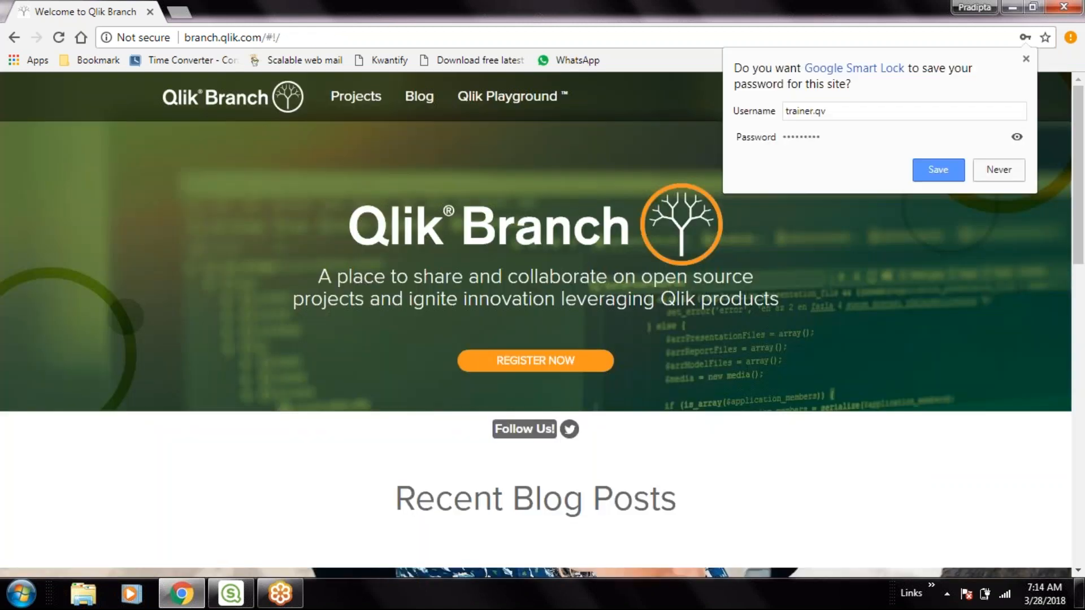
{"action": "left_click", "coordinate": [932, 171]}
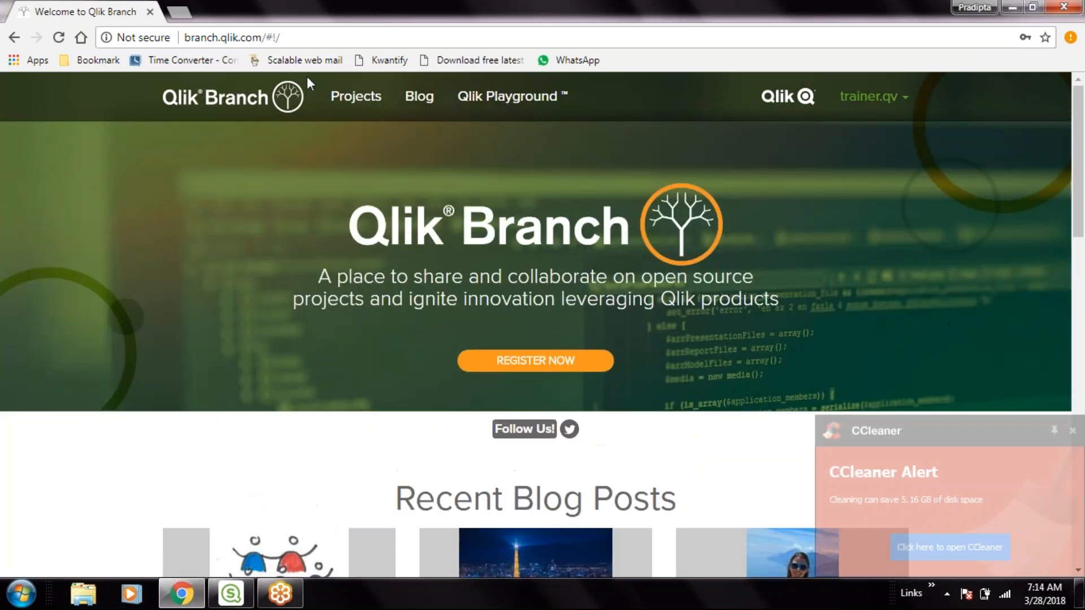
- Open the Qlik Branch Projects page and dismiss the CCleaner alert
{"action": "left_click", "coordinate": [356, 96]}
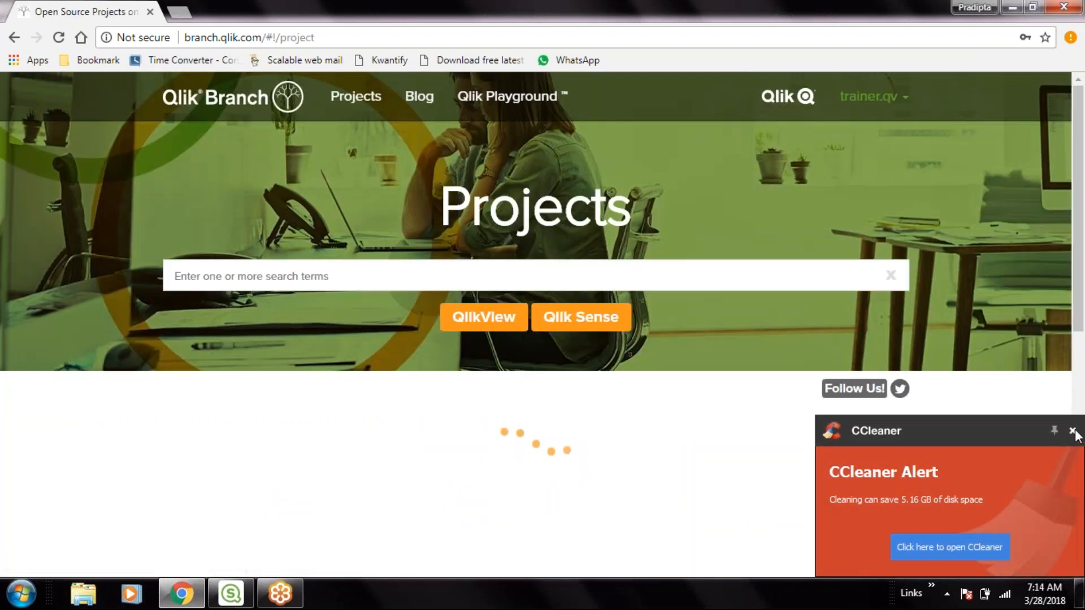
{"action": "left_click", "coordinate": [1073, 431]}
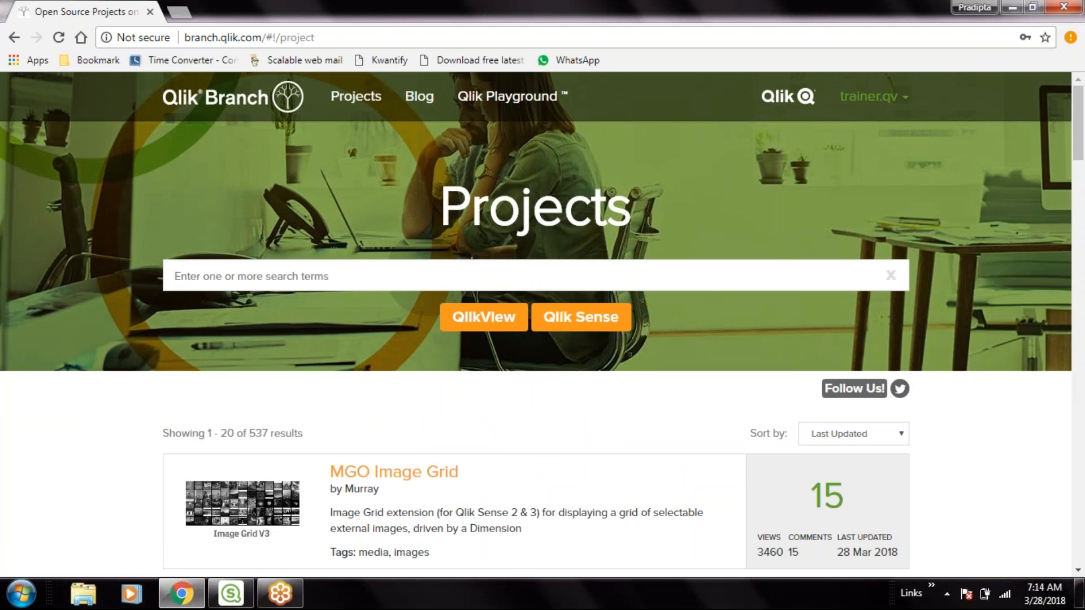
- Switch to Qlik Sense Desktop and open the Vamsee_POC_Dashboard app
{"action": "left_click", "coordinate": [232, 594]}
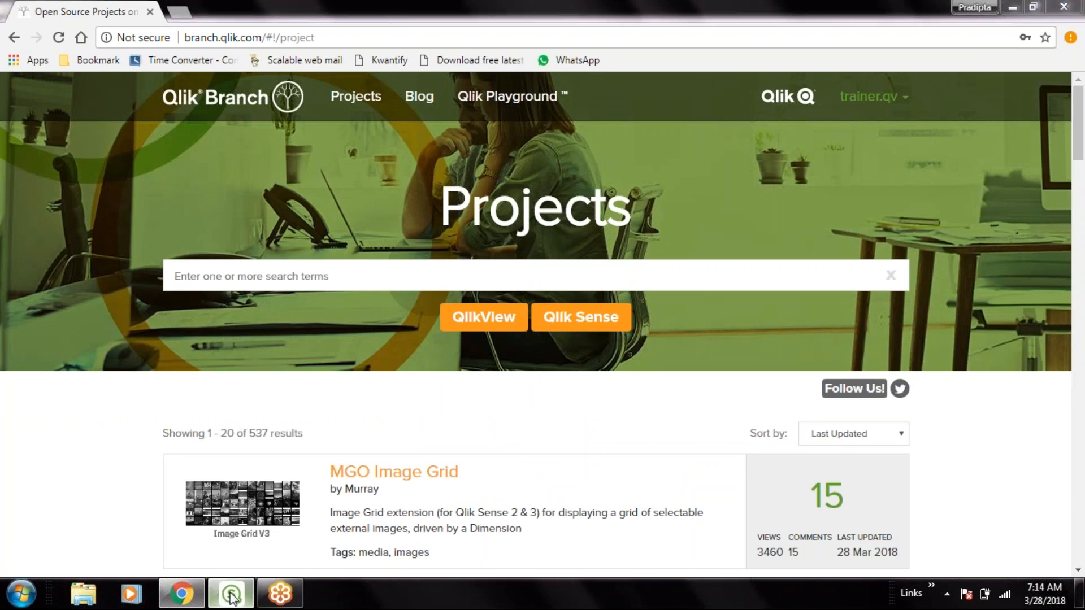
{"action": "left_click", "coordinate": [478, 318]}
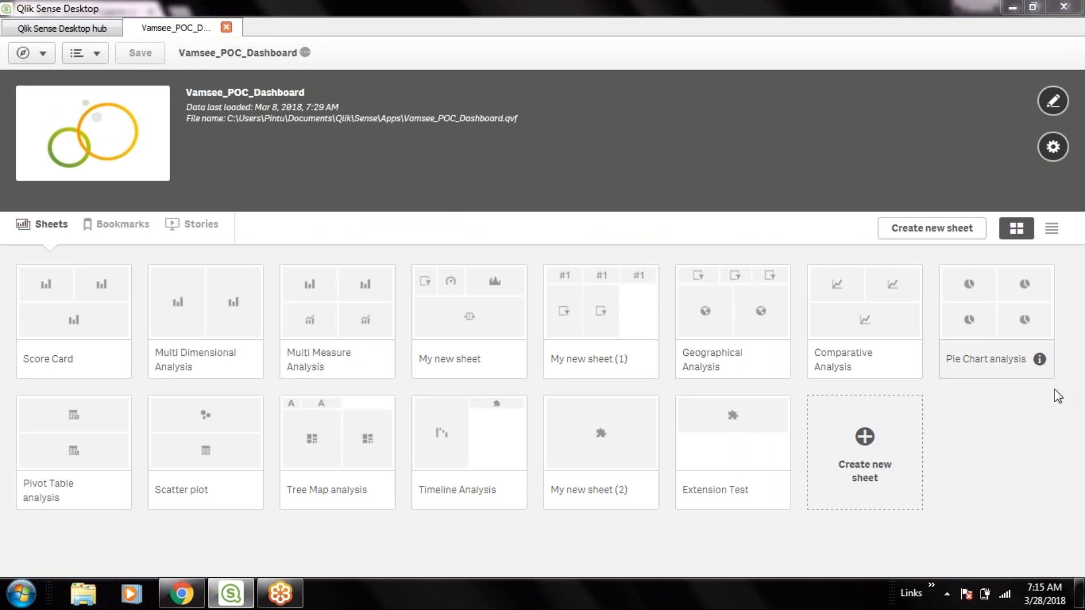
- Open the Timeline Analysis sheet in edit mode and review the list of built-in chart types
{"action": "left_click", "coordinate": [455, 444]}
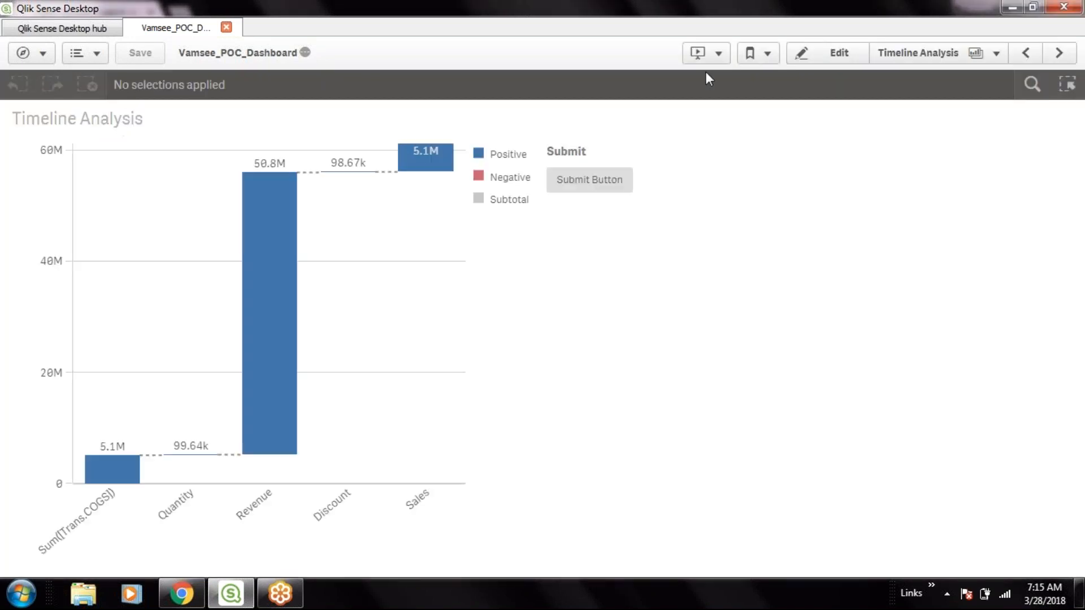
{"action": "left_click", "coordinate": [848, 52]}
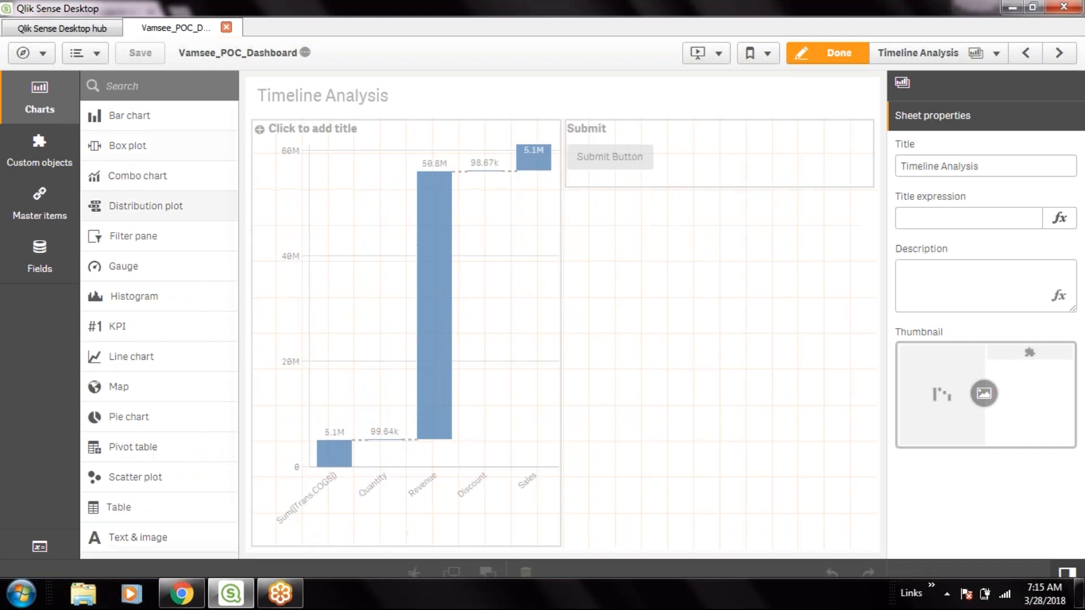
{"action": "scroll", "coordinate": [154, 427], "scroll_direction": "down", "scroll_amount": 1}
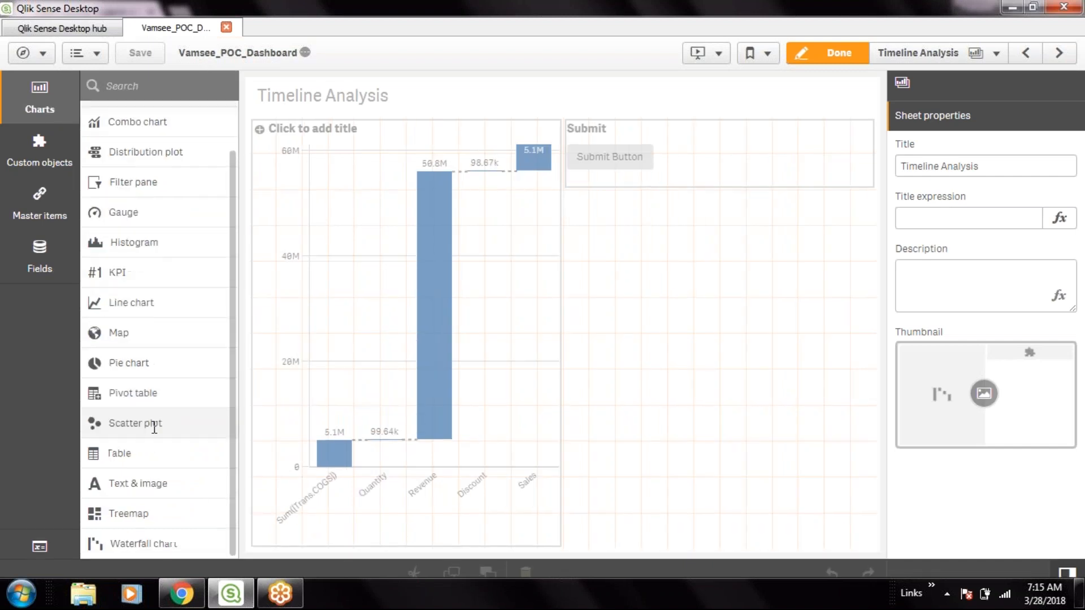
{"action": "left_click_drag", "start_coordinate": [149, 423], "coordinate": [170, 428]}
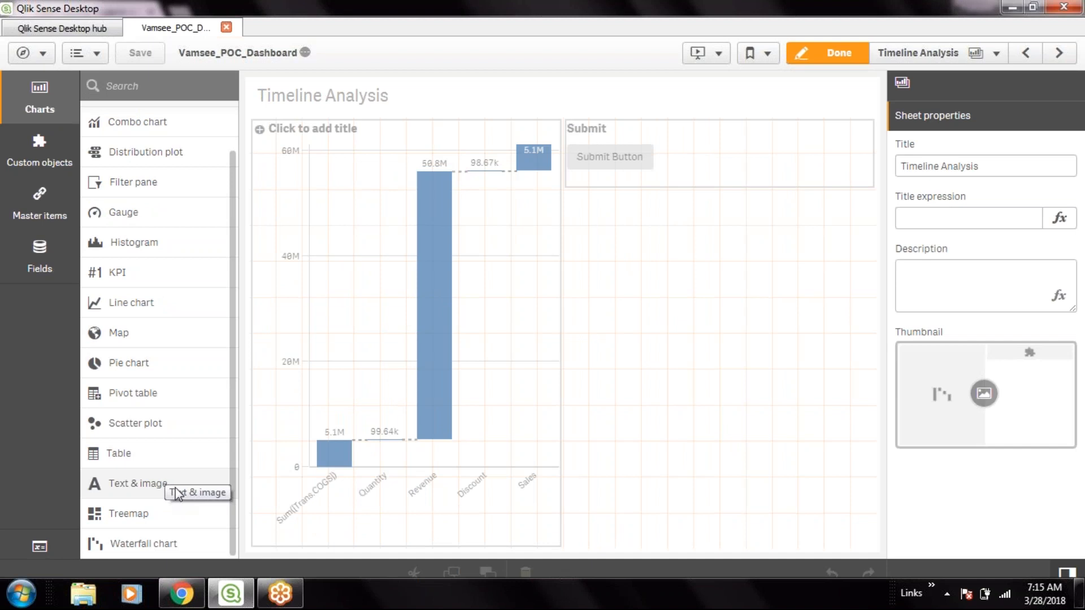
{"action": "scroll", "coordinate": [114, 448], "scroll_direction": "up", "scroll_amount": 1}
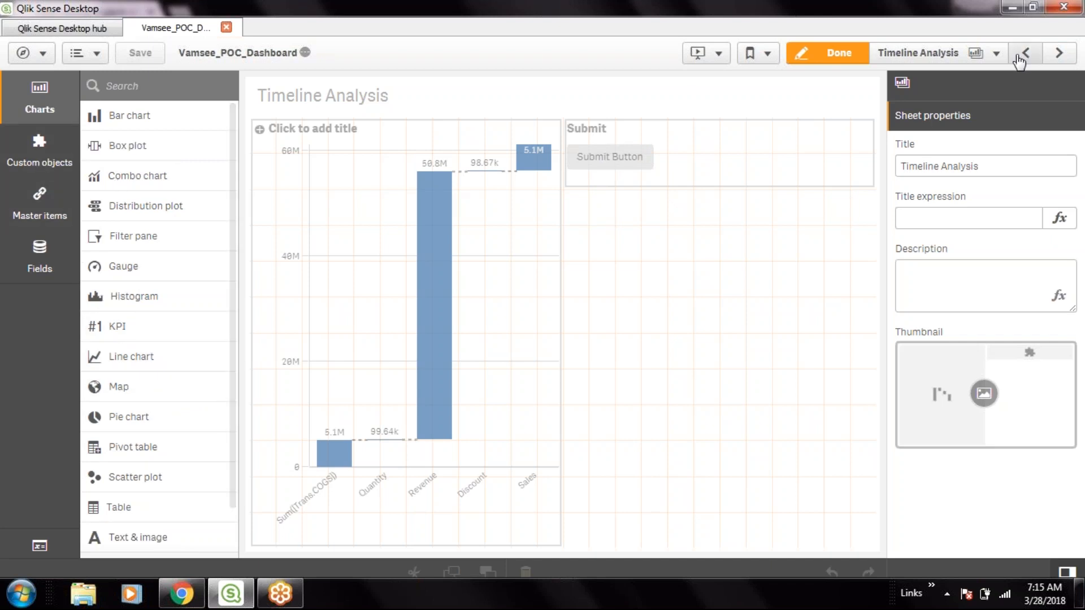
- Go to My new sheet (2) and examine its Sales Analysis, Revenue Analysis and Demographic Analysis views
{"action": "left_click", "coordinate": [997, 54]}
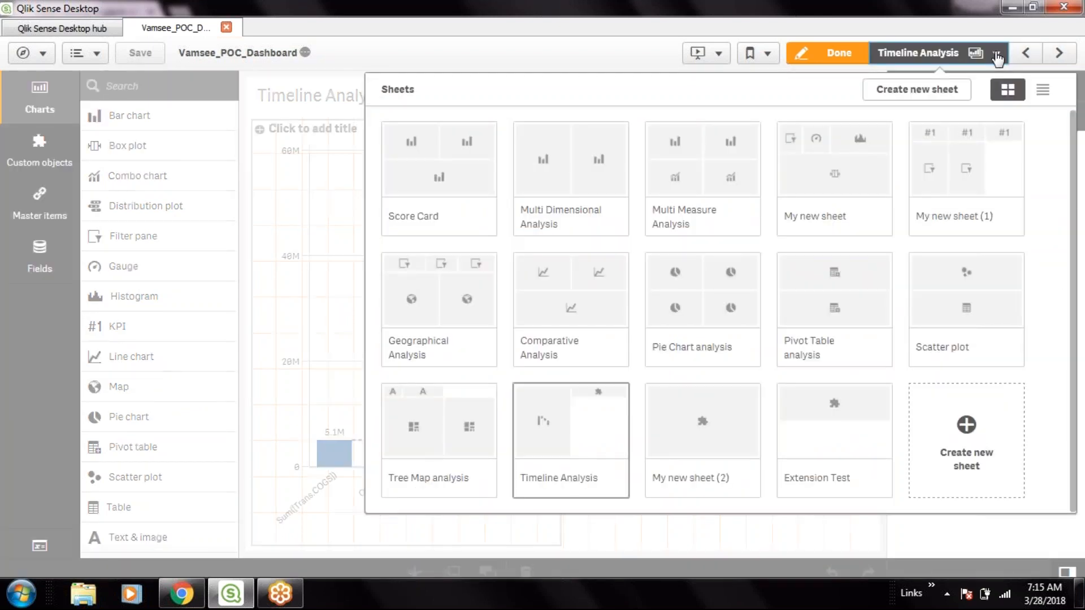
{"action": "left_click", "coordinate": [1058, 57]}
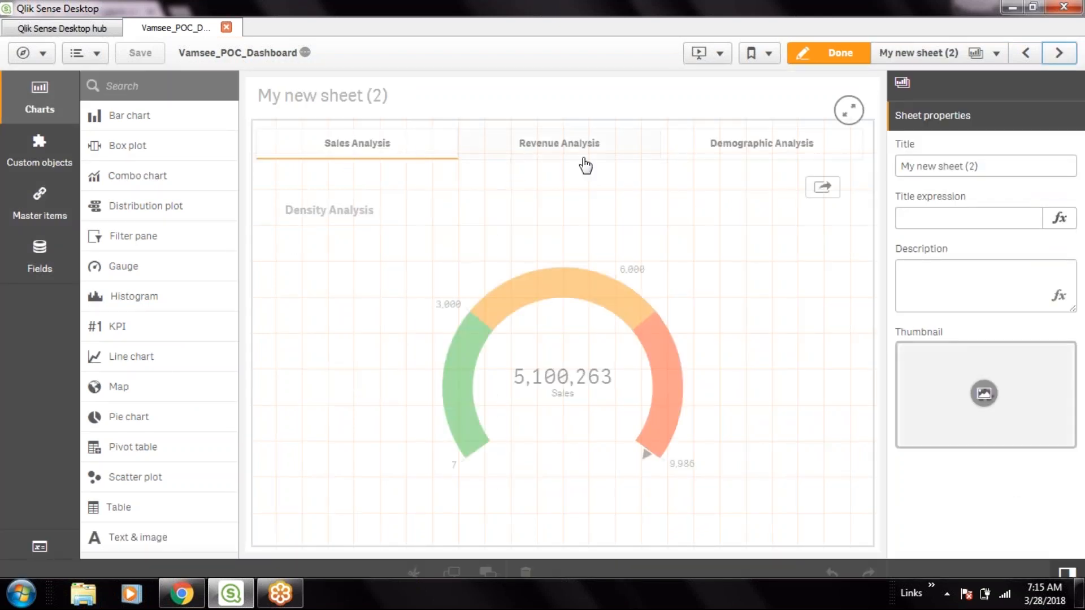
{"action": "left_click", "coordinate": [358, 150]}
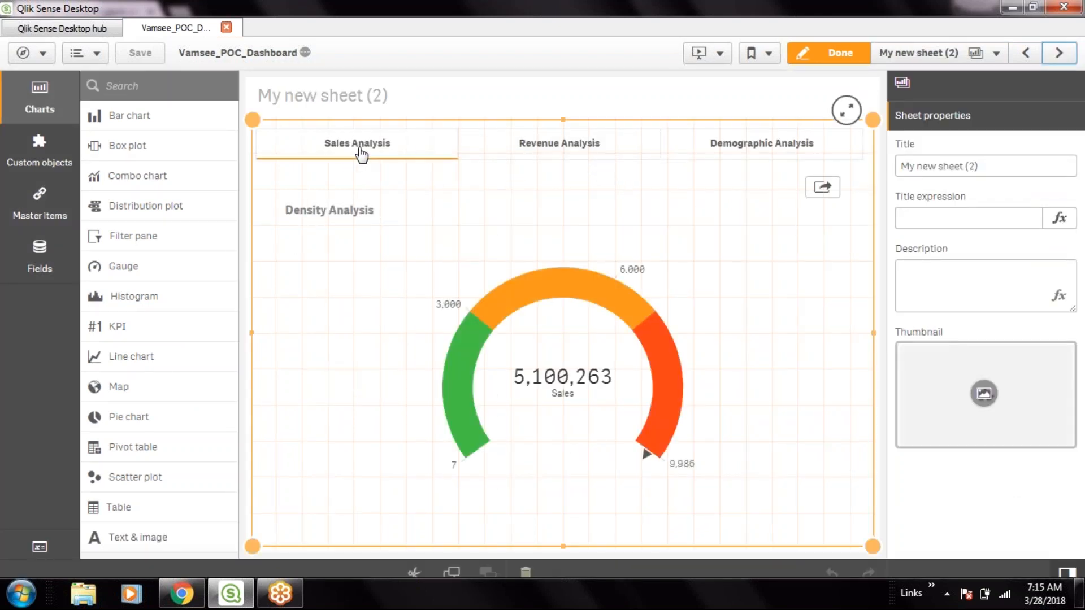
{"action": "left_click", "coordinate": [603, 163]}
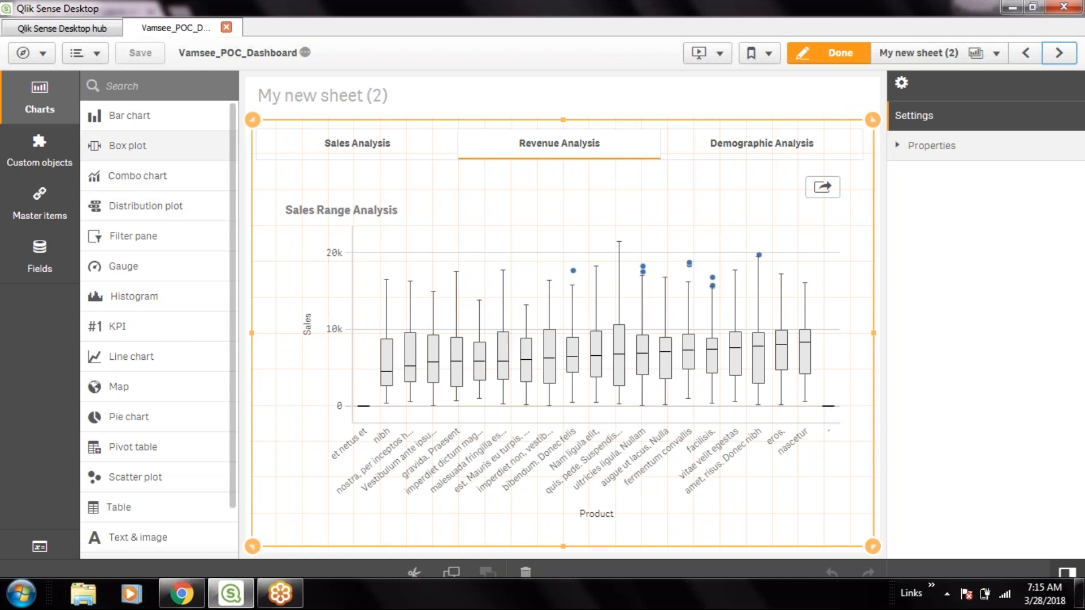
{"action": "scroll", "coordinate": [147, 294], "scroll_direction": "down", "scroll_amount": 2}
{"action": "scroll", "coordinate": [162, 380], "scroll_direction": "up", "scroll_amount": 2}
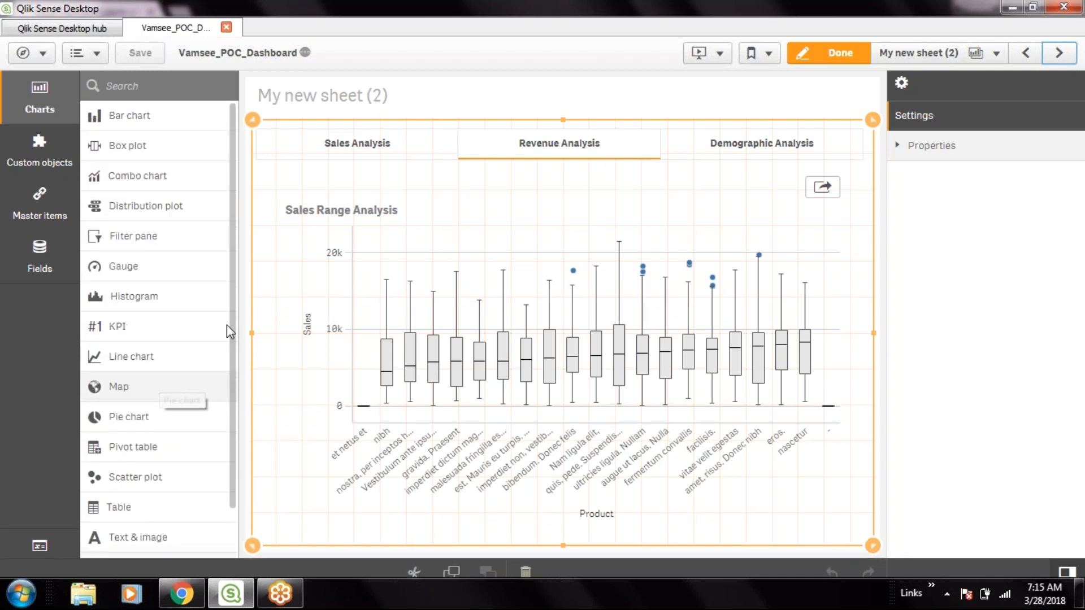
{"action": "left_click", "coordinate": [410, 147]}
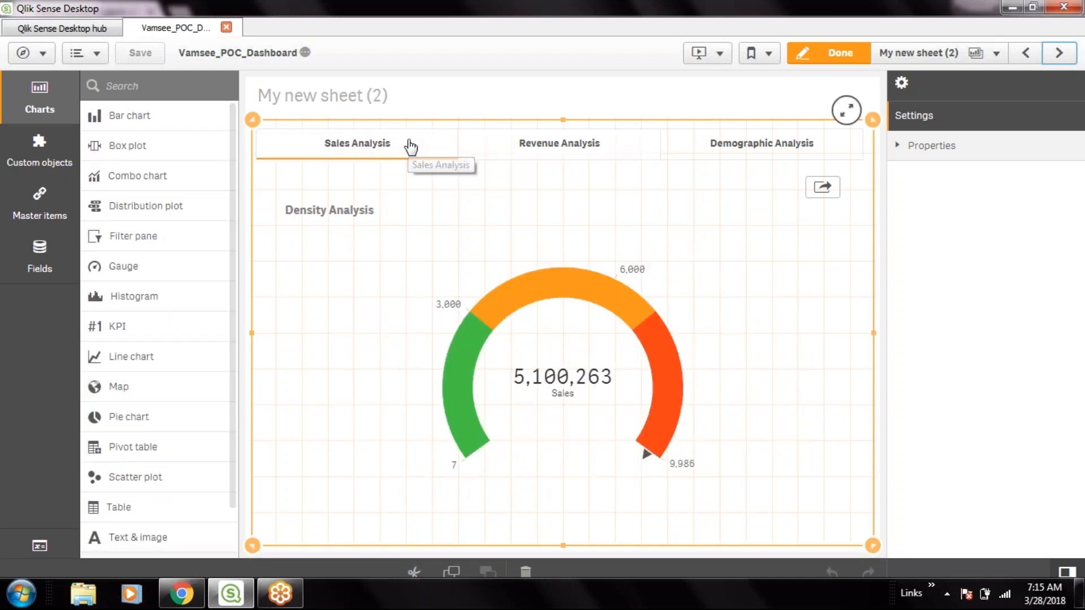
{"action": "left_click", "coordinate": [591, 150]}
{"action": "left_click", "coordinate": [763, 150]}
{"action": "left_click", "coordinate": [574, 146]}
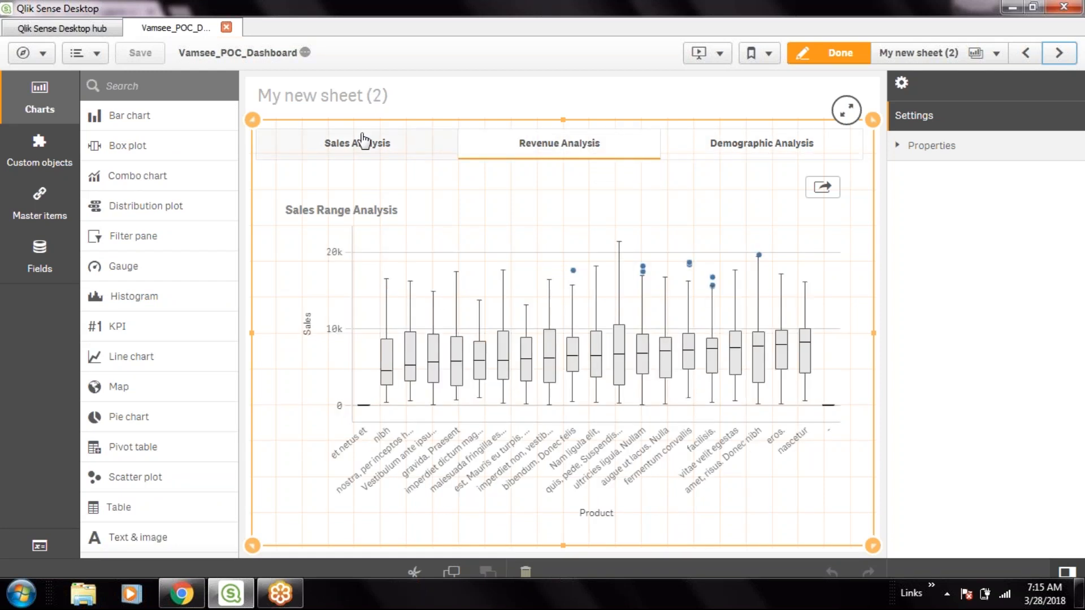
{"action": "left_click", "coordinate": [363, 143]}
- Go to the Extension Test sheet and select its Hello World extension object to inspect it
{"action": "left_click", "coordinate": [1059, 53]}
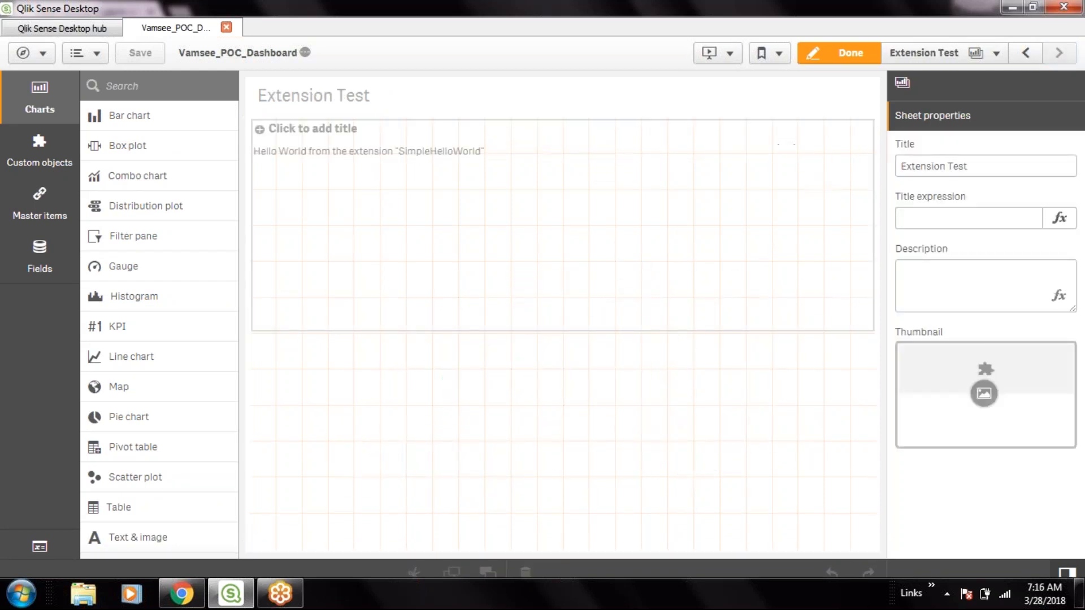
{"action": "left_click", "coordinate": [516, 278]}
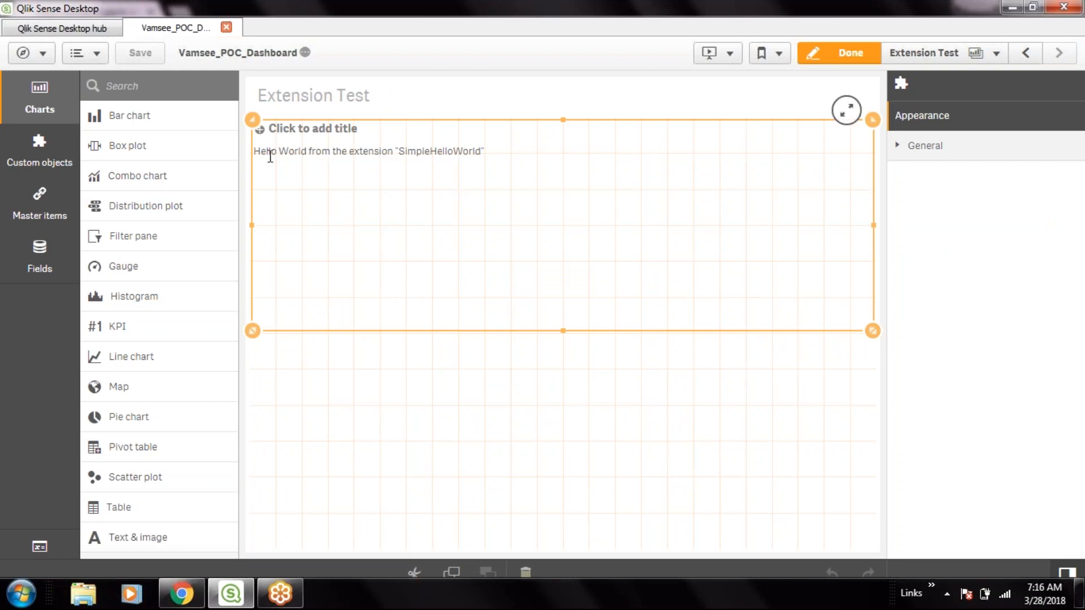
{"action": "right_click", "coordinate": [633, 220]}
{"action": "left_click", "coordinate": [560, 215]}
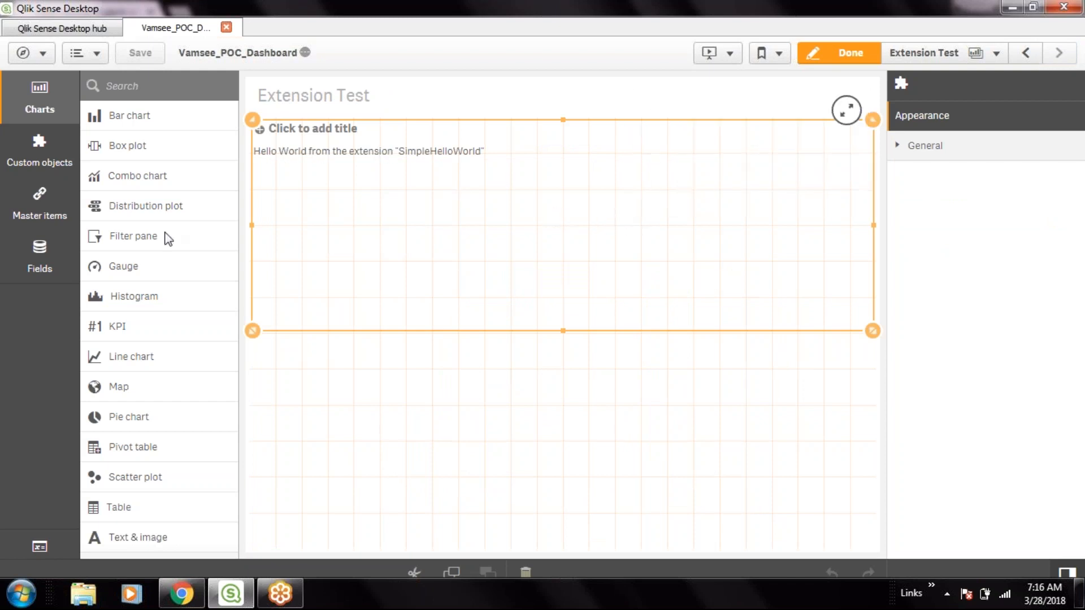
- Show the custom extensions available for the sheet, deselect the extension object and finish editing
{"action": "left_click", "coordinate": [43, 161]}
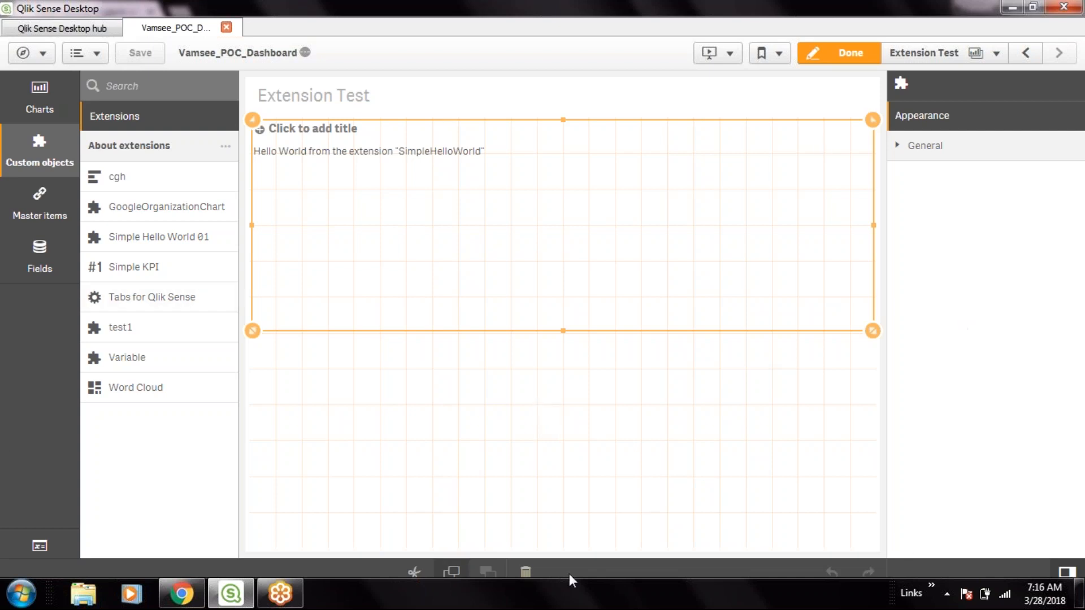
{"action": "left_click", "coordinate": [669, 417]}
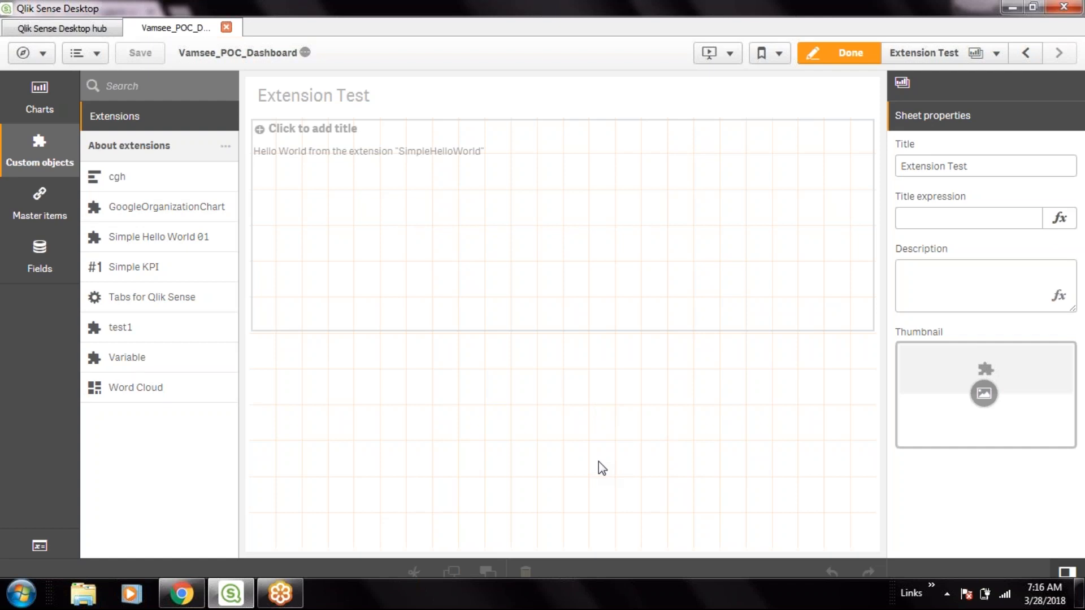
{"action": "left_click", "coordinate": [854, 55]}
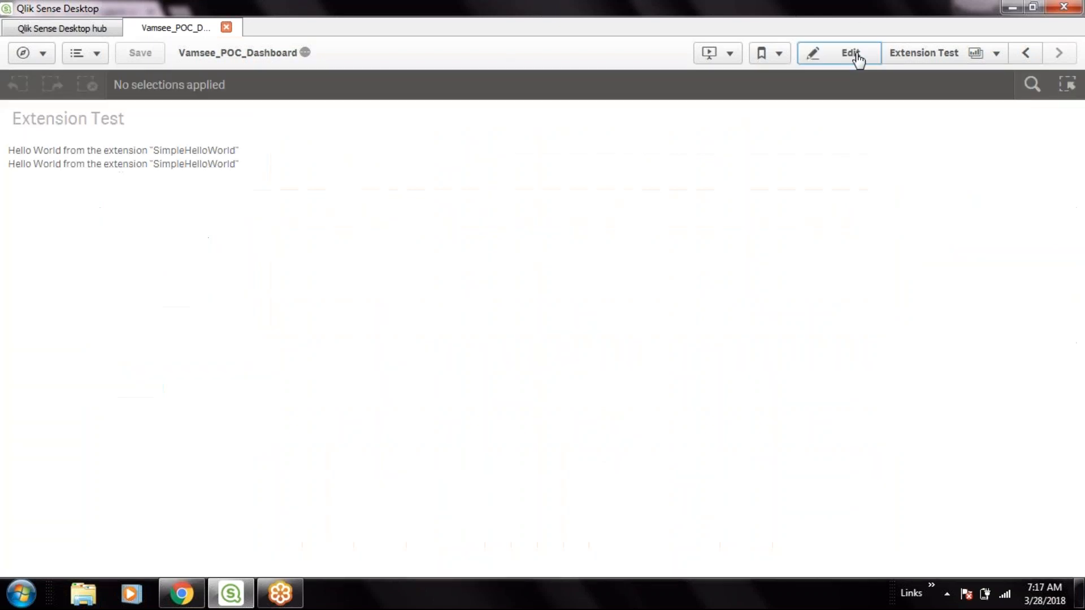
- Minimize Qlik Sense Desktop to return to Chrome and browse the Qlik Branch projects list
{"action": "left_click", "coordinate": [1012, 7]}
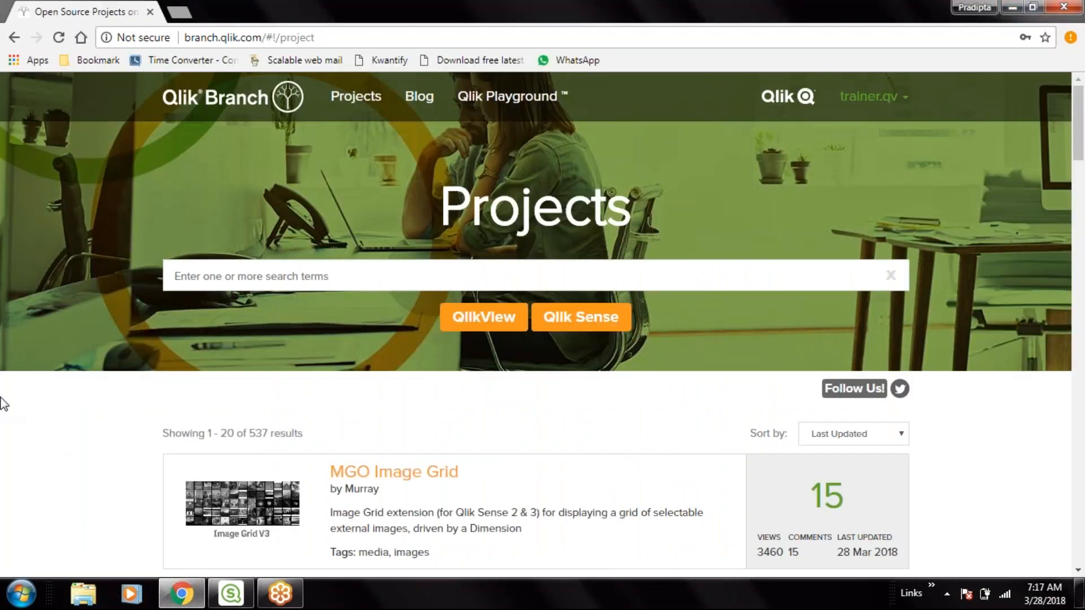
{"action": "scroll", "coordinate": [3, 404], "scroll_direction": "down", "scroll_amount": 8}
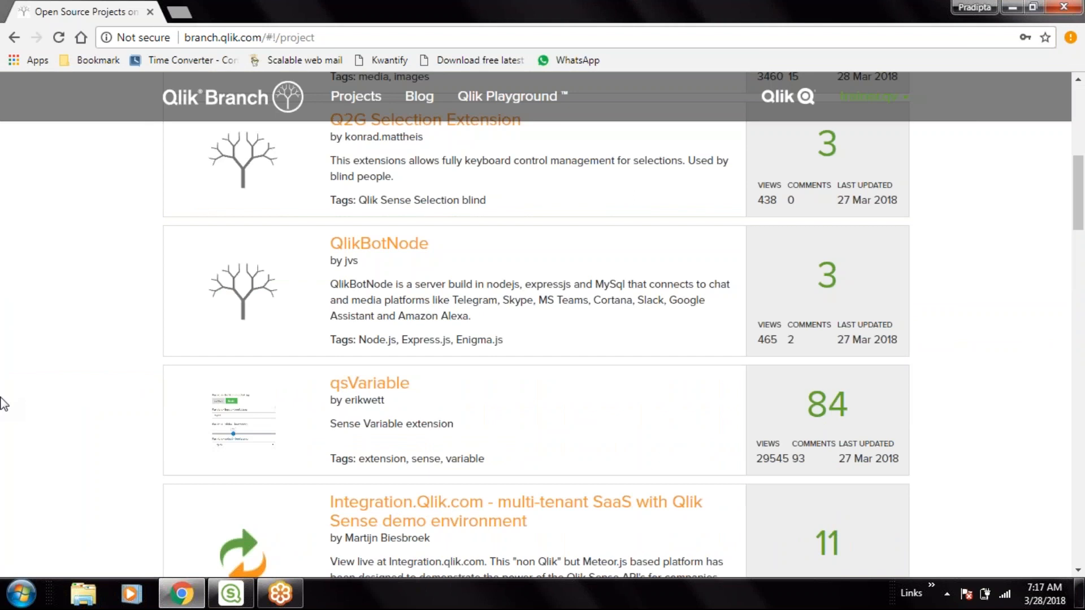
{"action": "scroll", "coordinate": [3, 403], "scroll_direction": "down", "scroll_amount": 4}
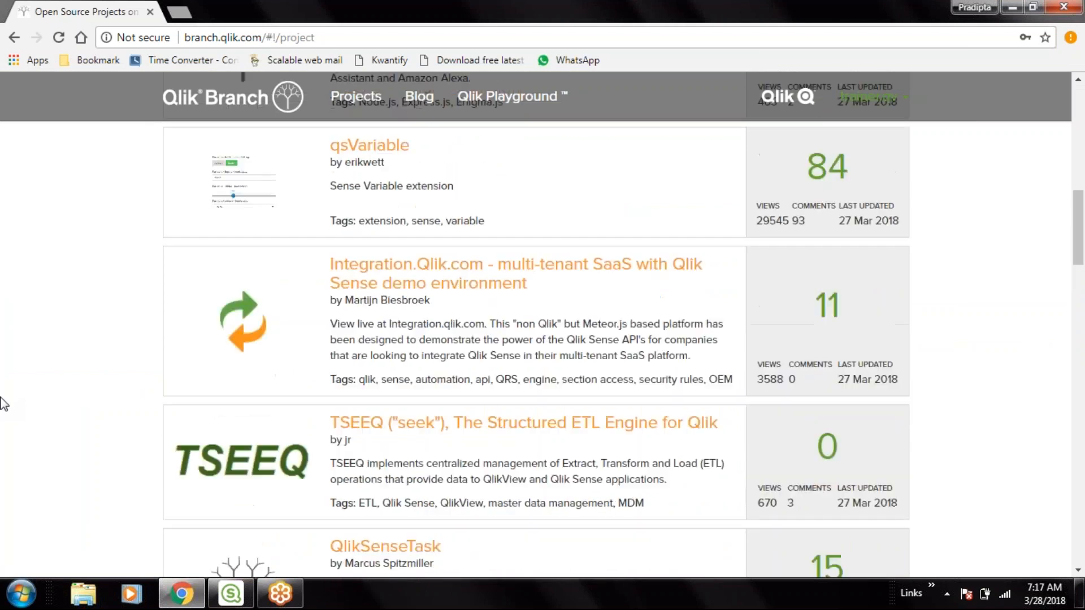
- Look through the rest of the projects on the first results page and go to page 10 of the list
{"action": "scroll", "coordinate": [3, 403], "scroll_direction": "down", "scroll_amount": 5}
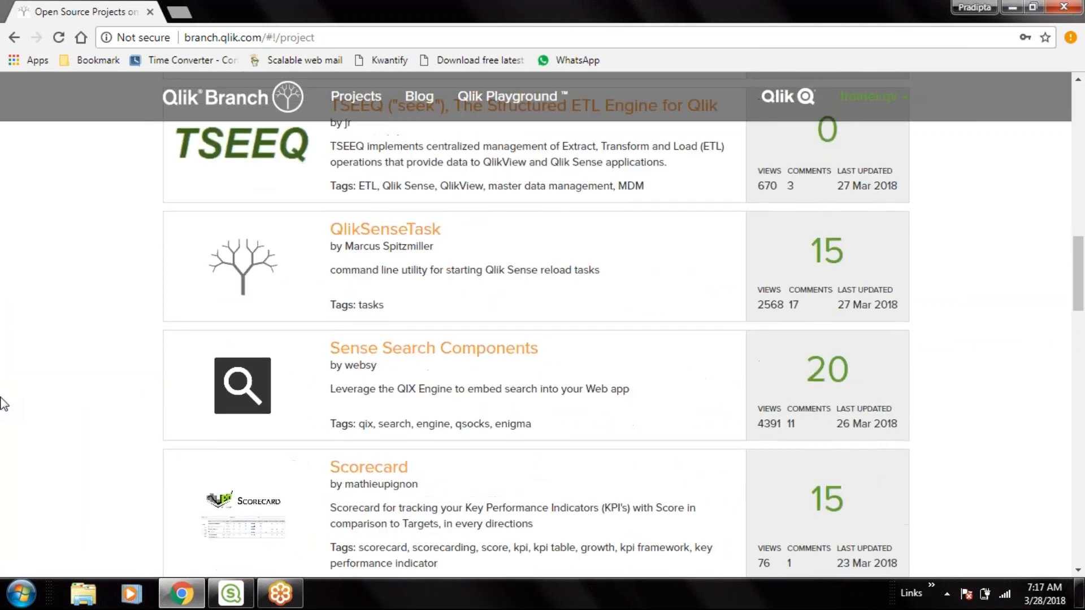
{"action": "scroll", "coordinate": [3, 404], "scroll_direction": "down", "scroll_amount": 5}
{"action": "scroll", "coordinate": [3, 404], "scroll_direction": "down", "scroll_amount": 15}
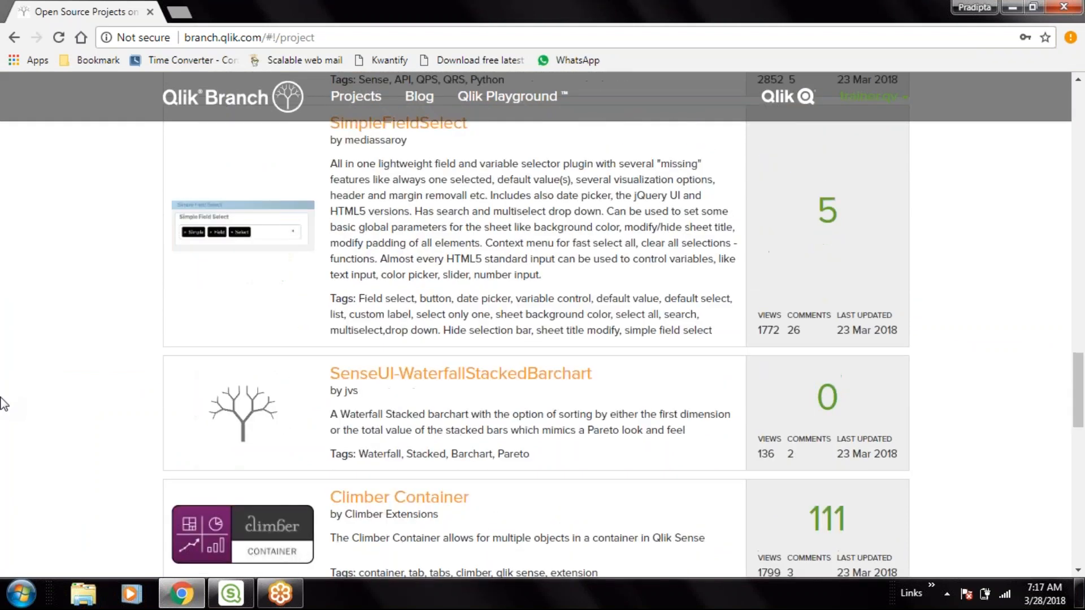
{"action": "scroll", "coordinate": [3, 404], "scroll_direction": "down", "scroll_amount": 2}
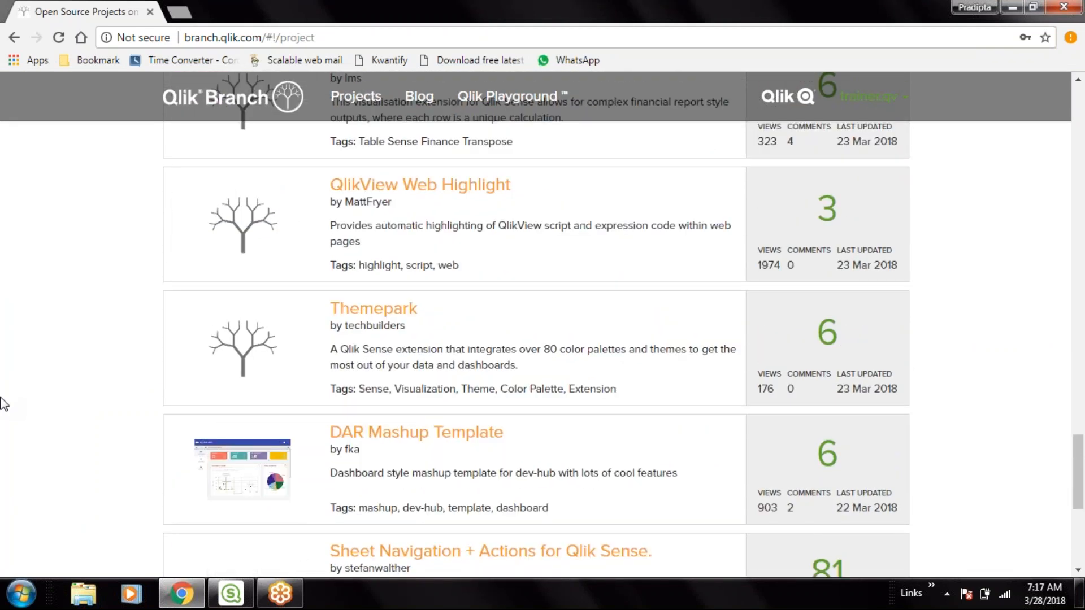
{"action": "scroll", "coordinate": [3, 404], "scroll_direction": "down", "scroll_amount": 7}
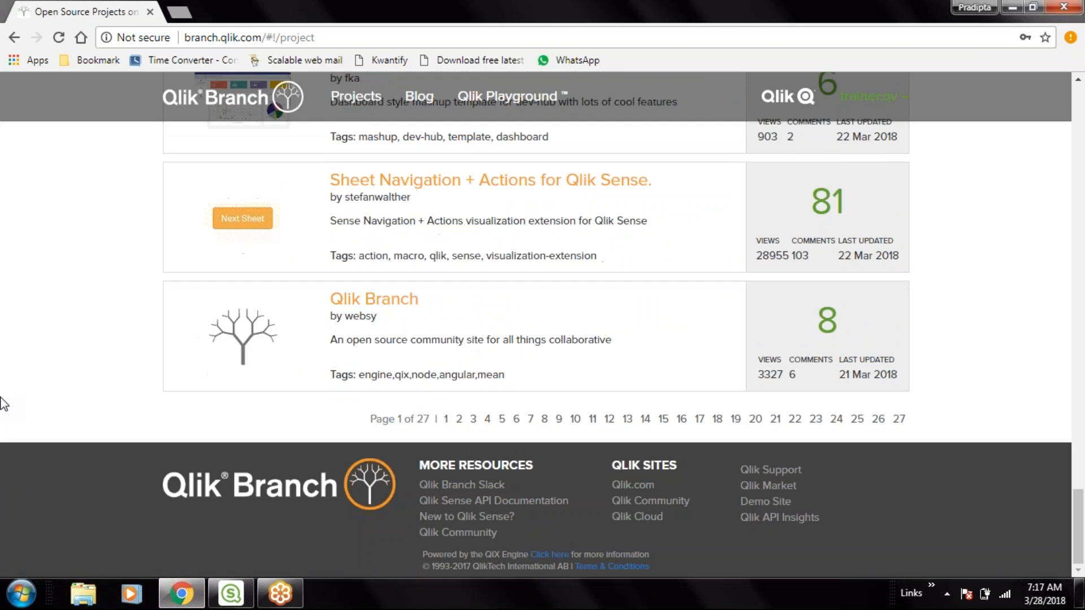
{"action": "left_click", "coordinate": [575, 420]}
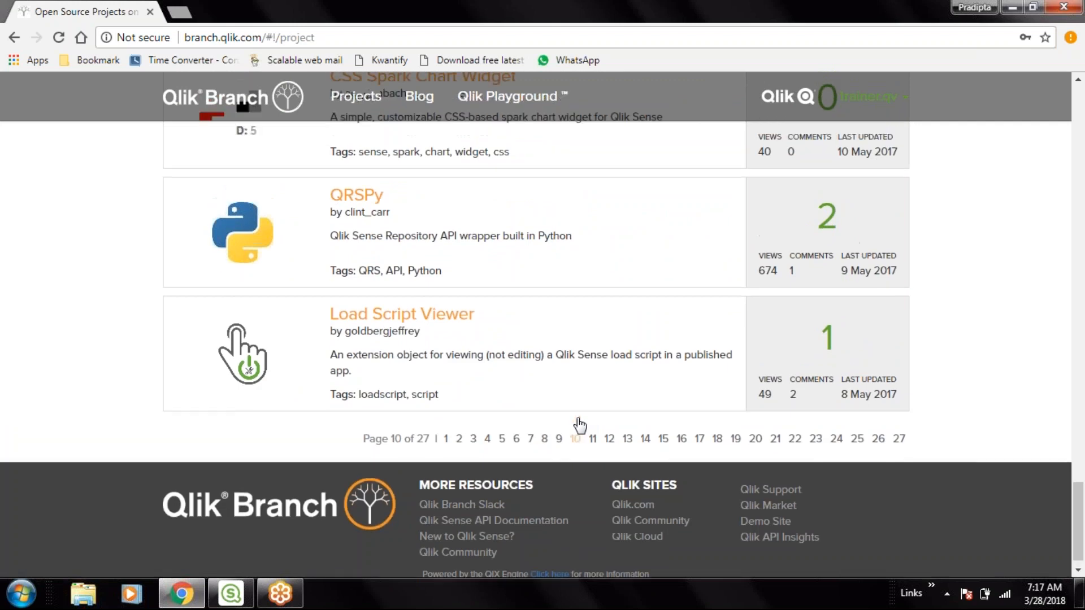
- Find the Funnel Chart project on this page of the projects list and open it in a new browser tab
{"action": "scroll", "coordinate": [579, 425], "scroll_direction": "up", "scroll_amount": 4}
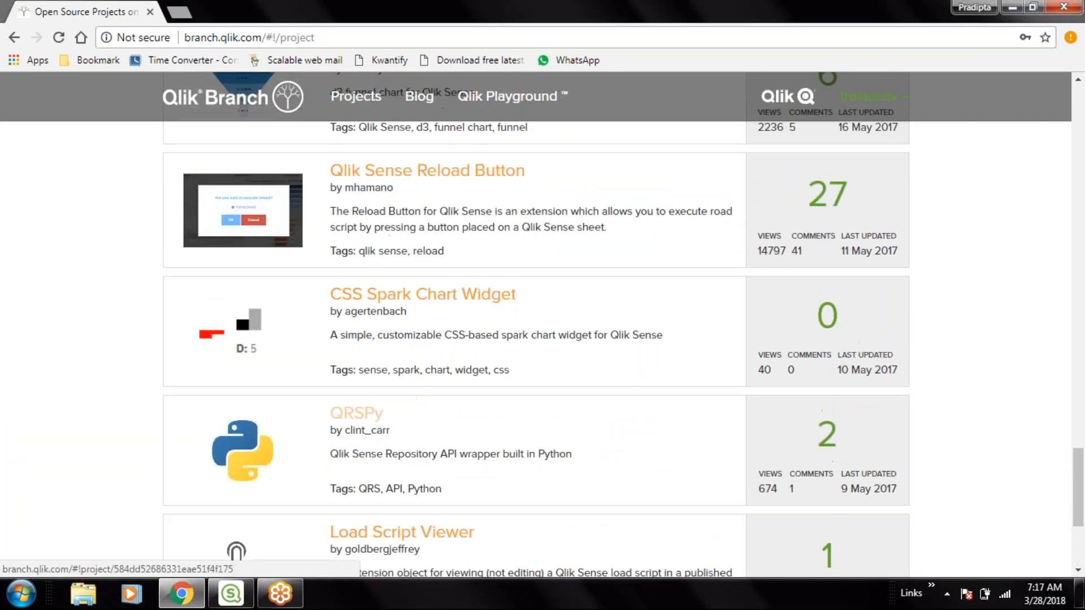
{"action": "scroll", "coordinate": [580, 425], "scroll_direction": "up", "scroll_amount": 1}
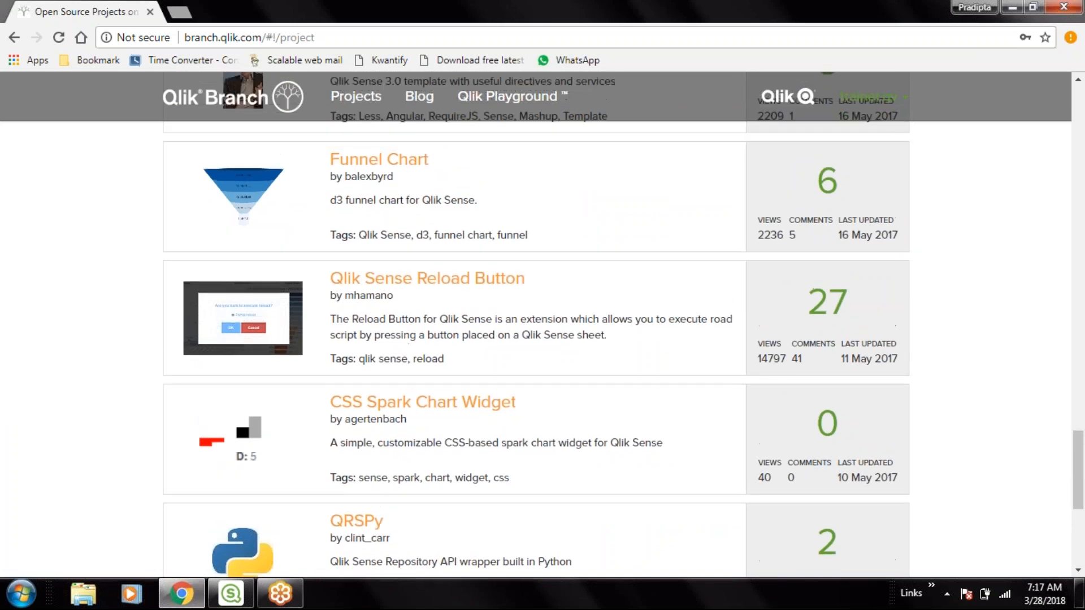
{"action": "scroll", "coordinate": [591, 432], "scroll_direction": "up", "scroll_amount": 1}
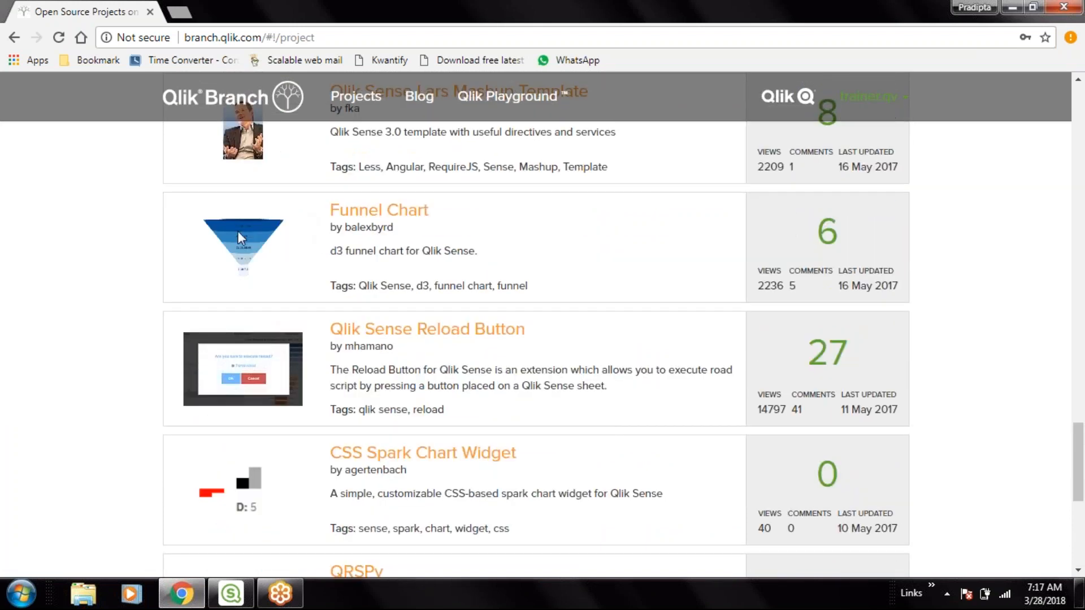
{"action": "scroll", "coordinate": [4, 264], "scroll_direction": "up", "scroll_amount": 2}
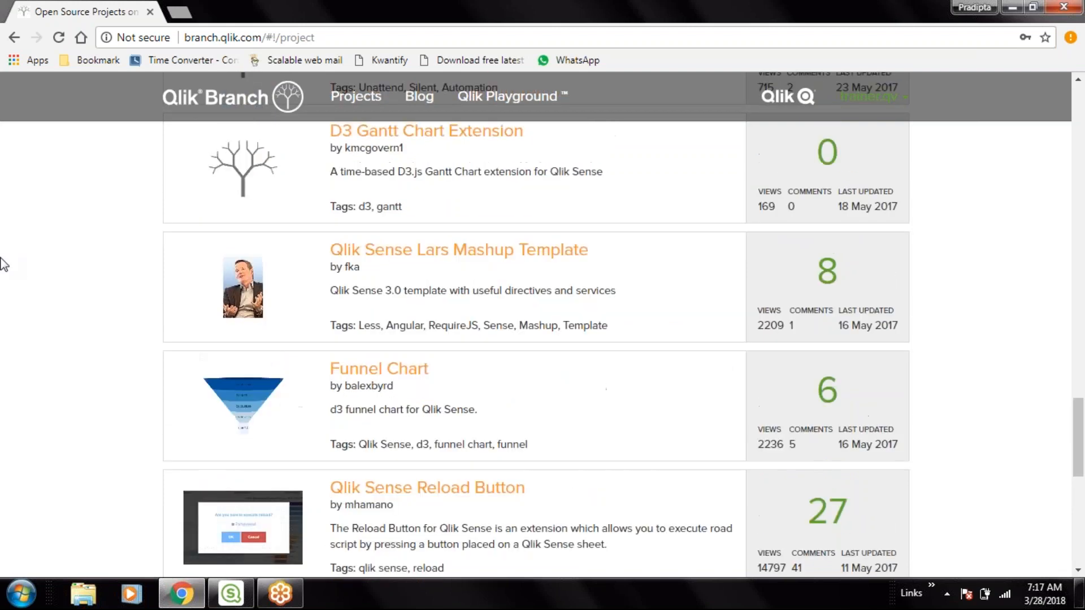
{"action": "right_click", "coordinate": [396, 378]}
{"action": "left_click", "coordinate": [421, 386]}
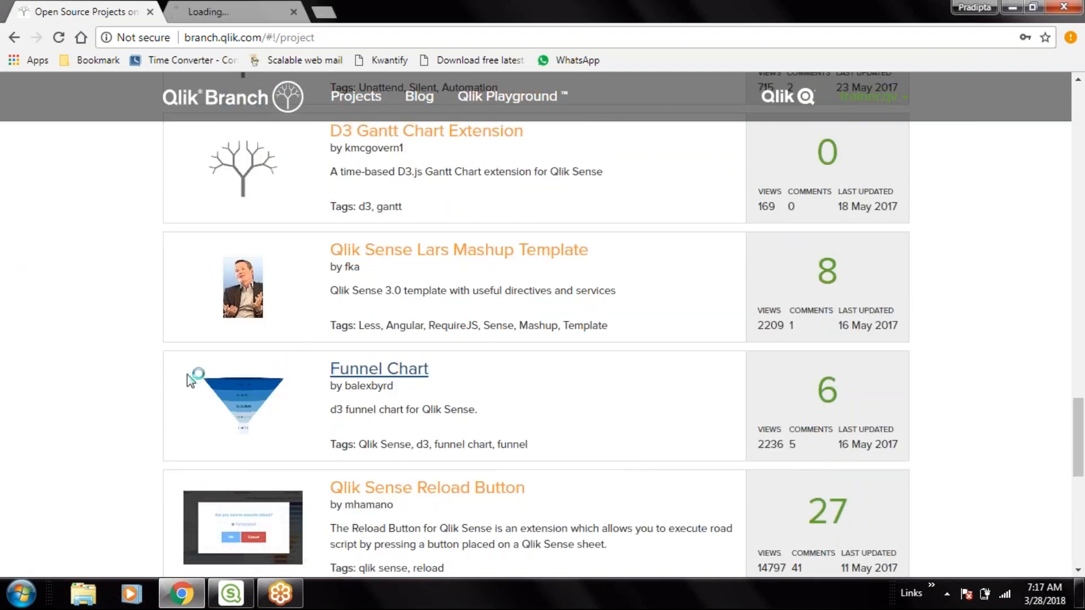
- Open the D3 Gantt Chart Extension project from the same results page in another new browser tab
{"action": "scroll", "coordinate": [7, 341], "scroll_direction": "up", "scroll_amount": 2}
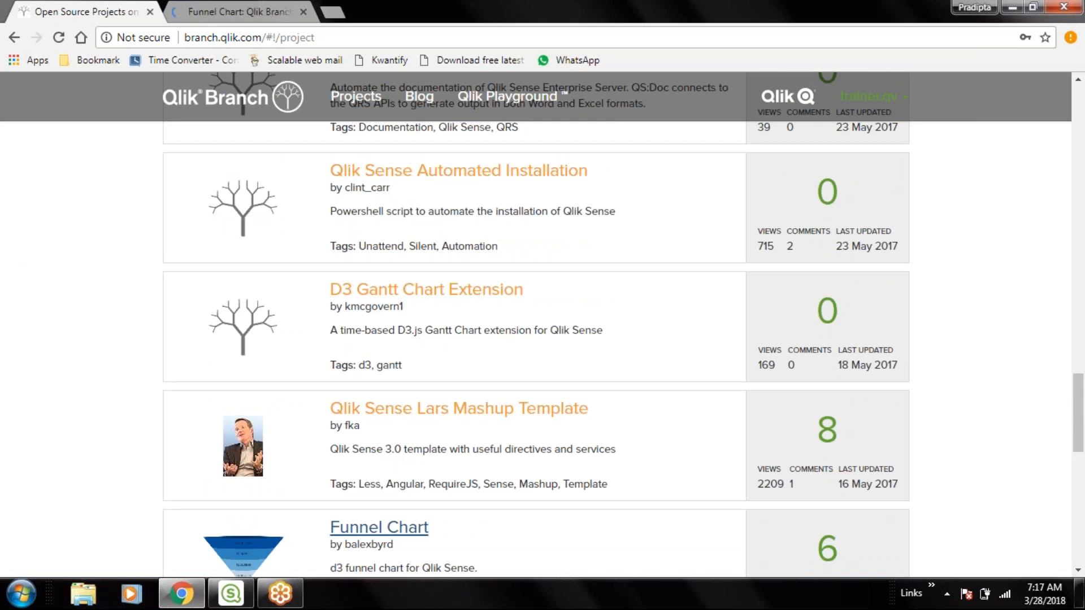
{"action": "scroll", "coordinate": [11, 356], "scroll_direction": "up", "scroll_amount": 1}
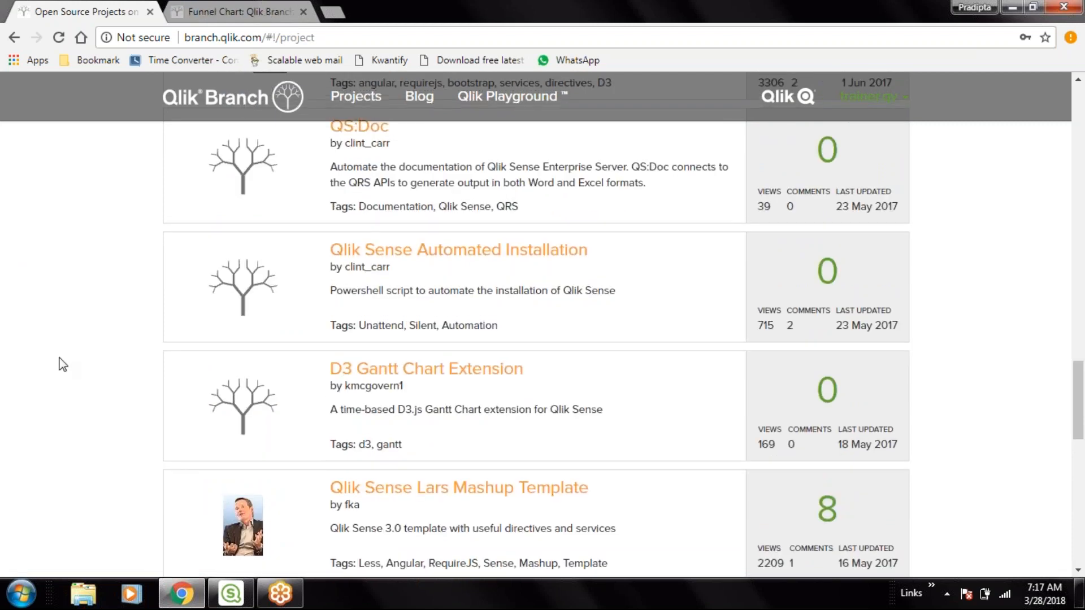
{"action": "right_click", "coordinate": [458, 374]}
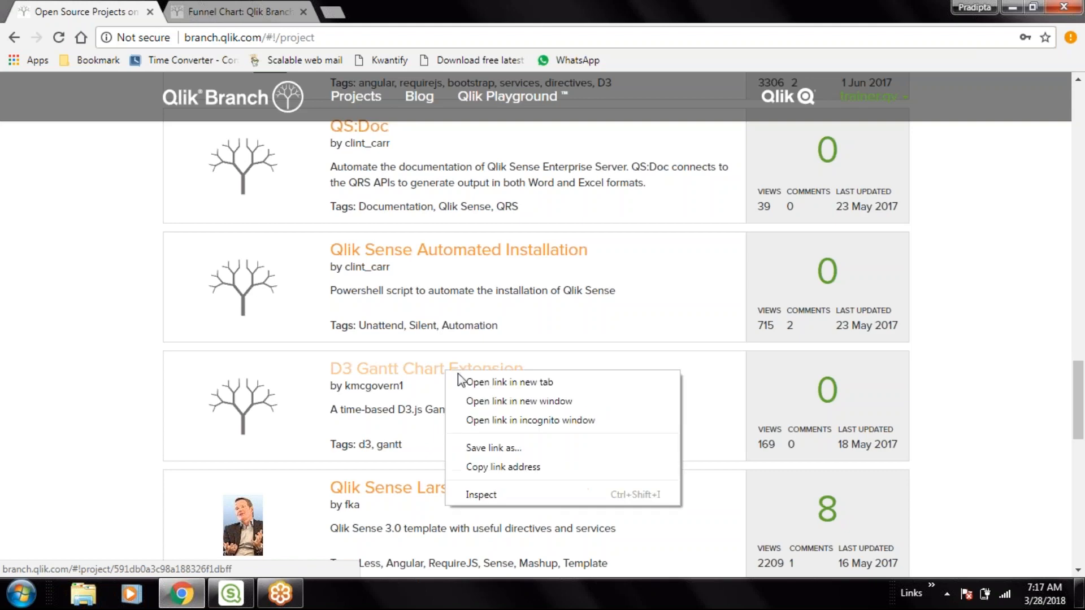
{"action": "left_click", "coordinate": [486, 381]}
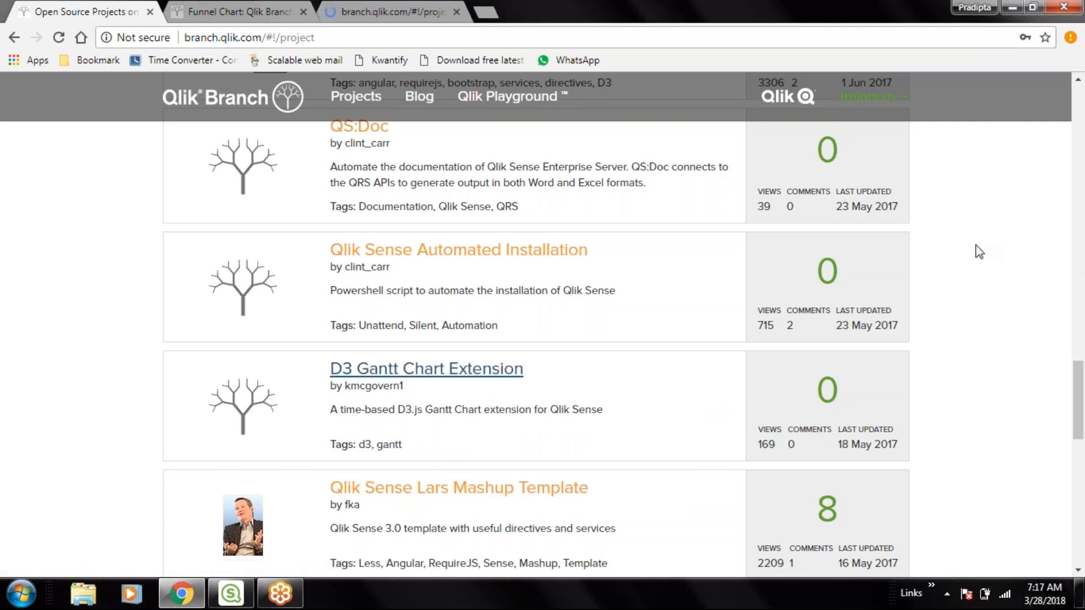
- Examine the remaining projects on page 10, from QS:Doc back up to the first entry of the page
{"action": "scroll", "coordinate": [979, 252], "scroll_direction": "up", "scroll_amount": 5}
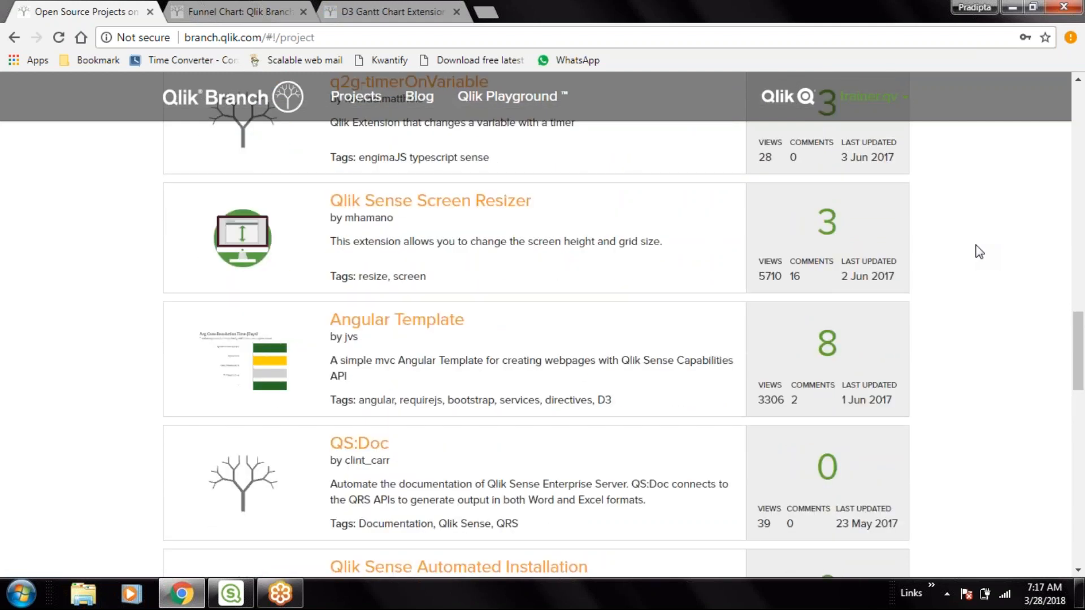
{"action": "scroll", "coordinate": [979, 252], "scroll_direction": "up", "scroll_amount": 4}
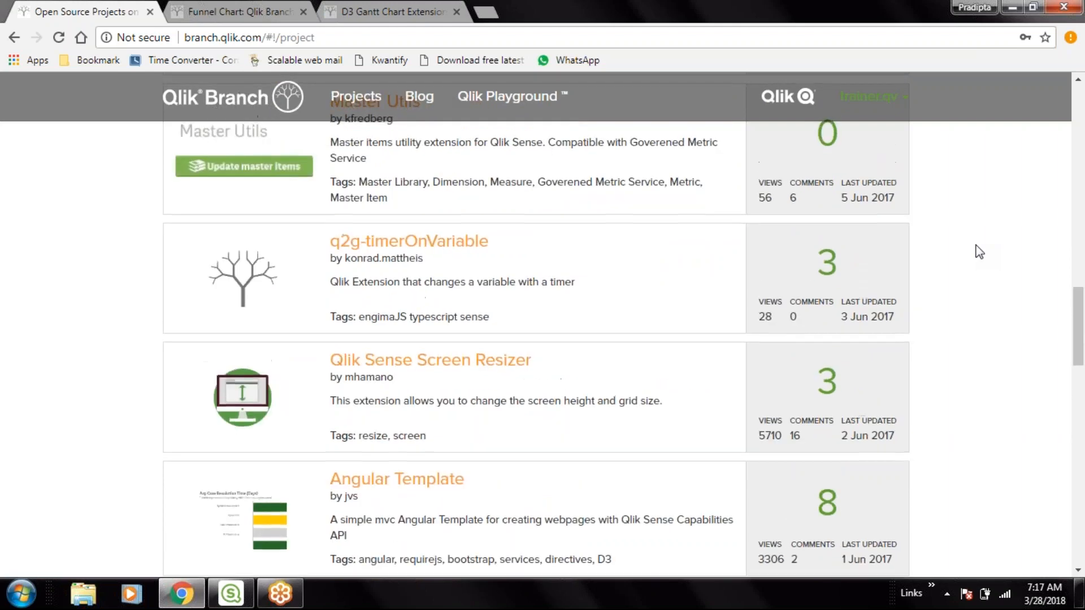
{"action": "scroll", "coordinate": [980, 252], "scroll_direction": "up", "scroll_amount": 3}
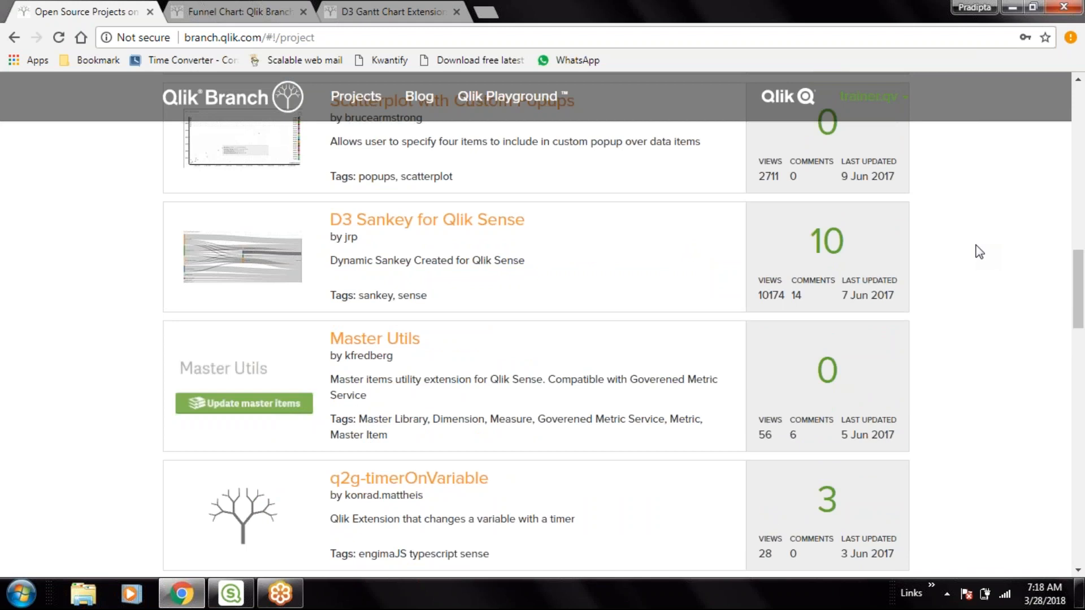
{"action": "scroll", "coordinate": [980, 252], "scroll_direction": "up", "scroll_amount": 3}
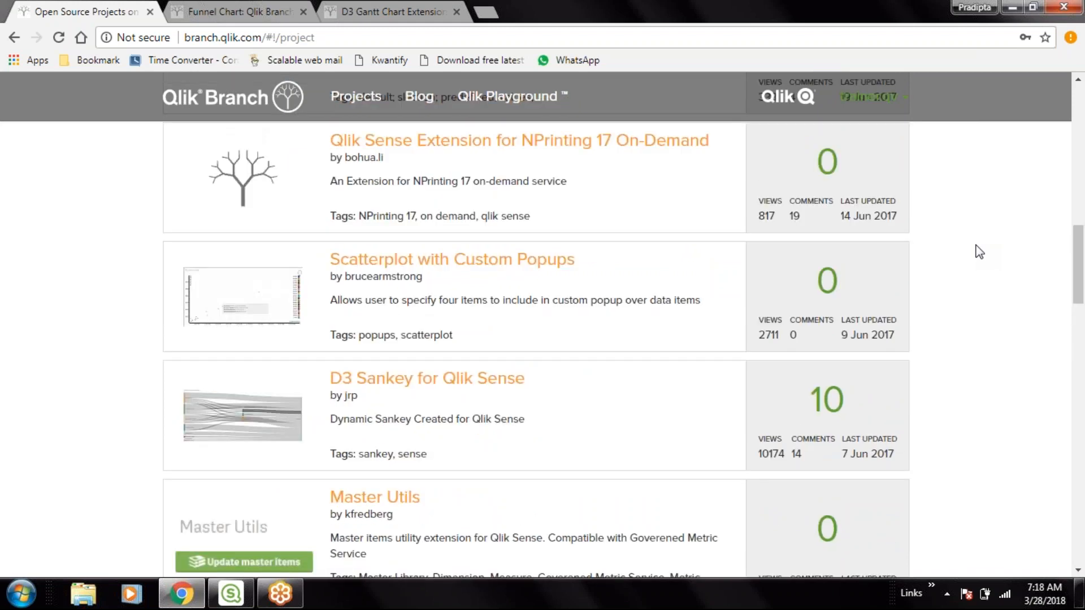
{"action": "scroll", "coordinate": [979, 252], "scroll_direction": "up", "scroll_amount": 6}
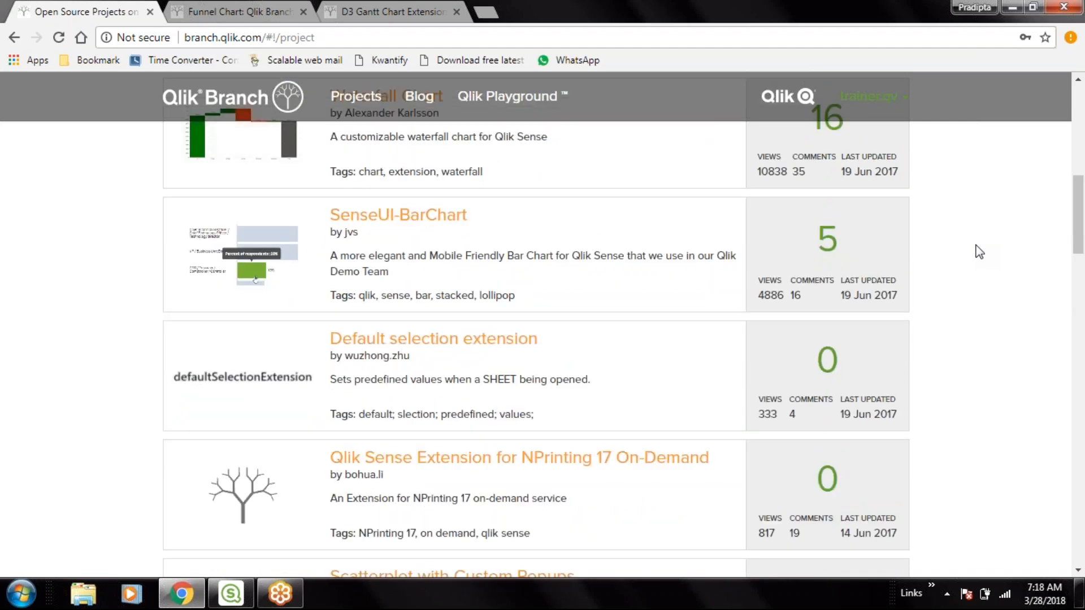
{"action": "scroll", "coordinate": [979, 252], "scroll_direction": "up", "scroll_amount": 6}
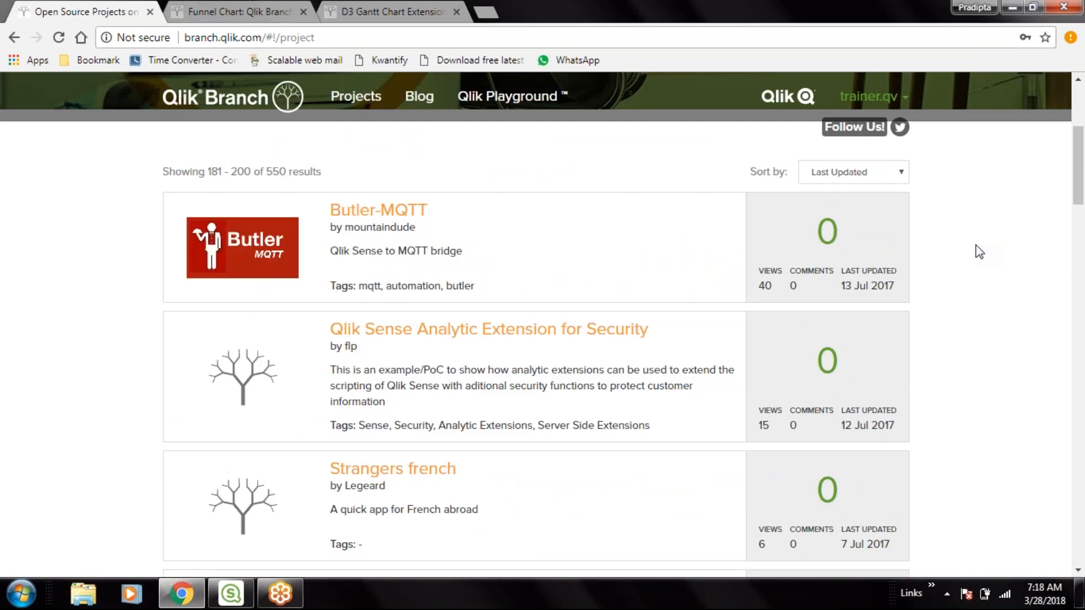
{"action": "scroll", "coordinate": [979, 252], "scroll_direction": "up", "scroll_amount": 2}
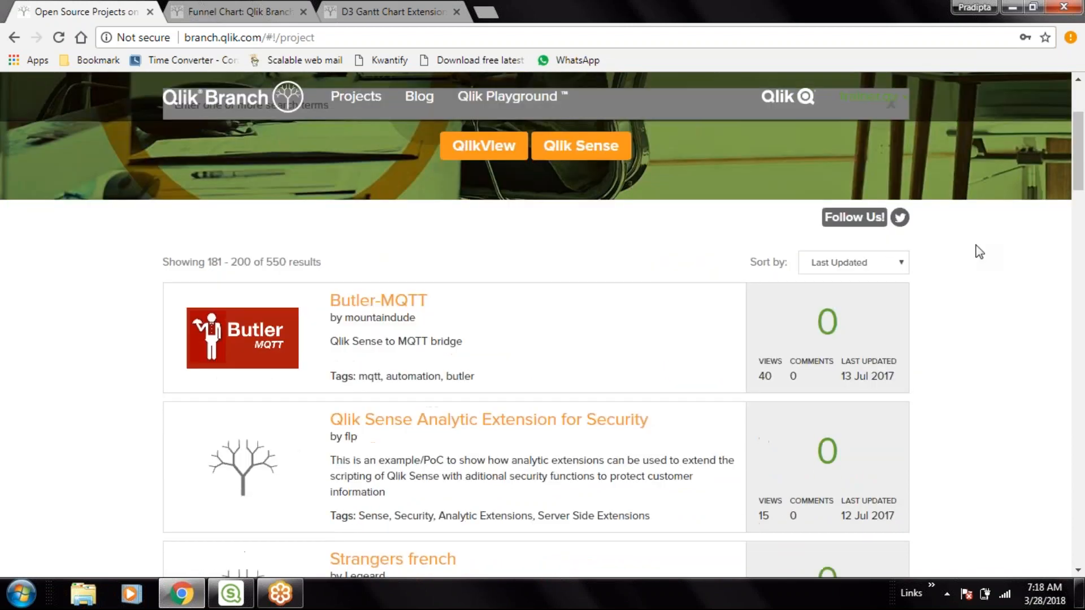
- Go to page 5 of the Qlik Branch projects list
{"action": "scroll", "coordinate": [979, 252], "scroll_direction": "down", "scroll_amount": 12}
{"action": "scroll", "coordinate": [979, 252], "scroll_direction": "down", "scroll_amount": 15}
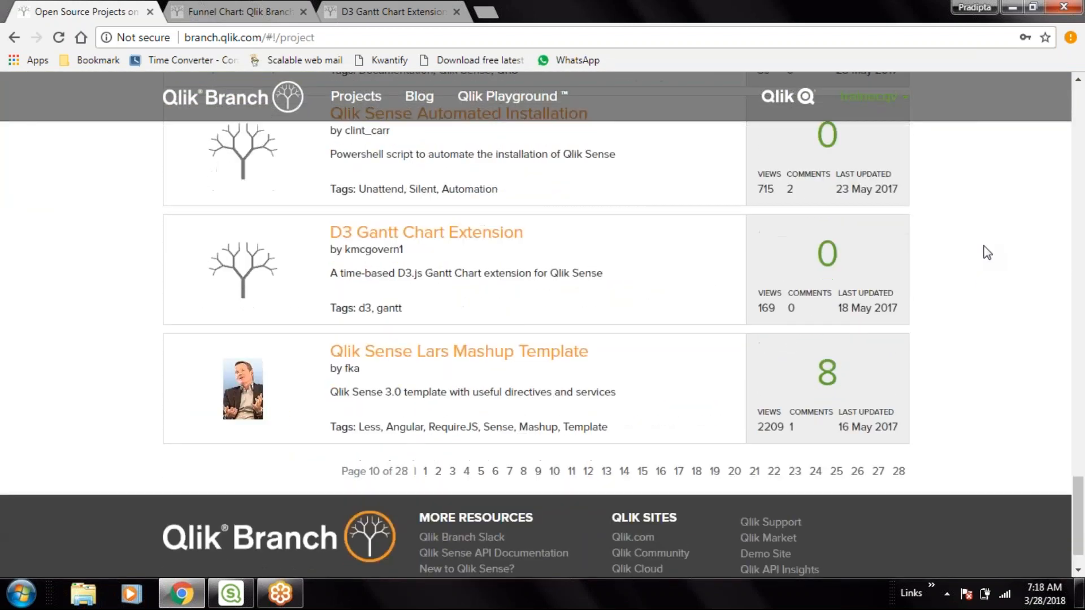
{"action": "left_click", "coordinate": [482, 430]}
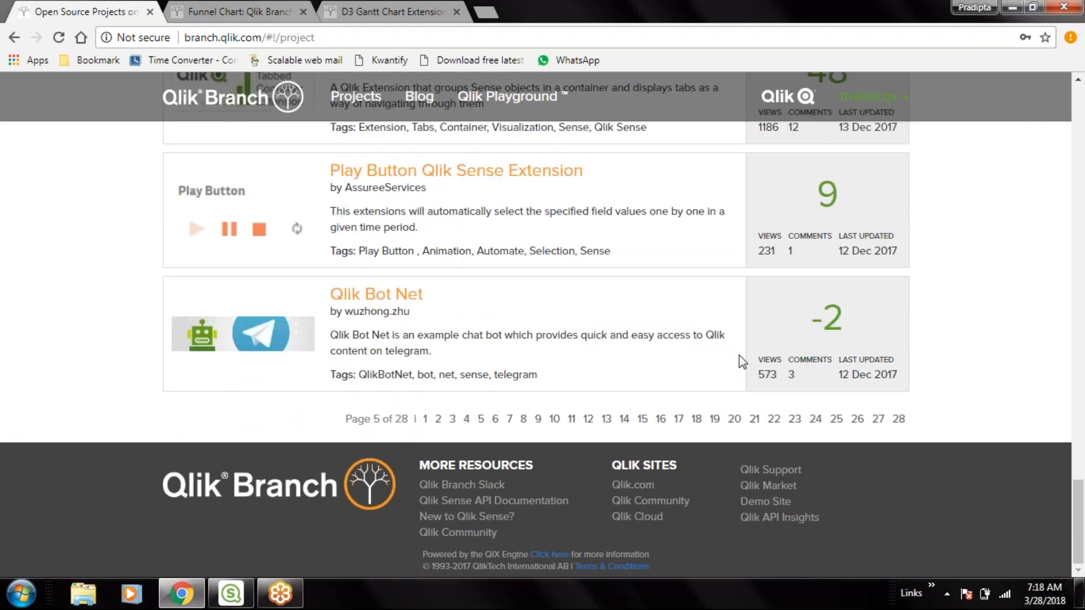
- Examine the extension projects listed on page 5, including the KPI, Sankey, tabs, sheet styling and Google Maps entries
{"action": "scroll", "coordinate": [740, 356], "scroll_direction": "up", "scroll_amount": 4}
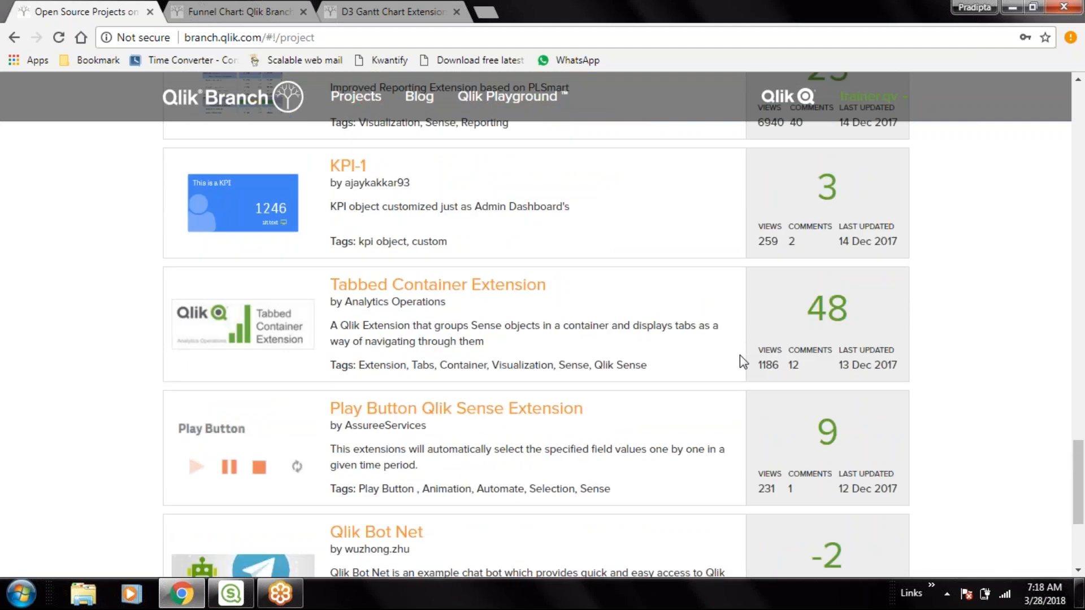
{"action": "scroll", "coordinate": [740, 355], "scroll_direction": "up", "scroll_amount": 5}
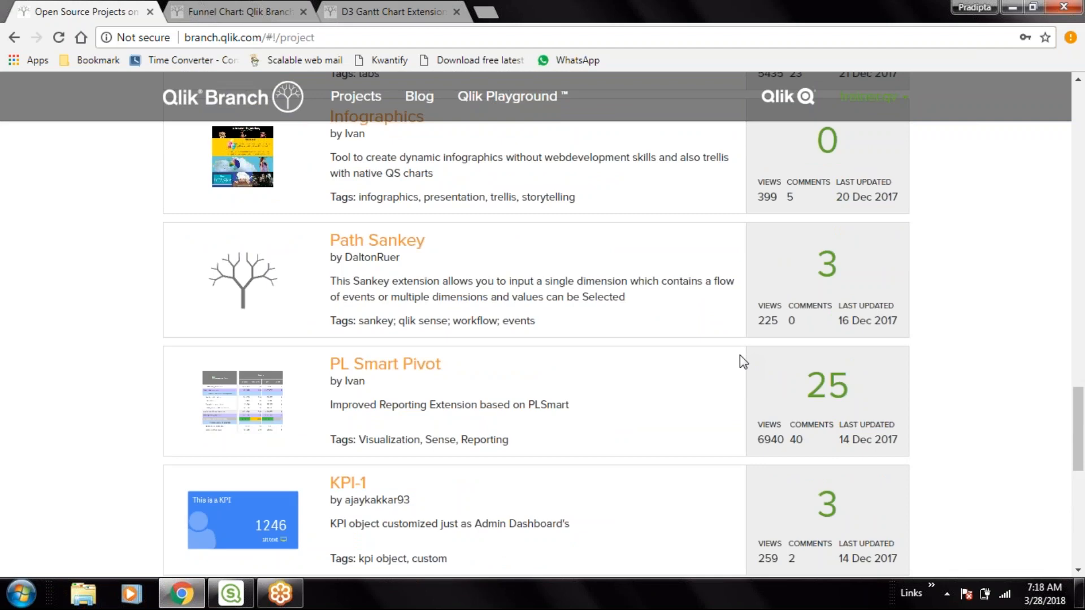
{"action": "scroll", "coordinate": [741, 355], "scroll_direction": "up", "scroll_amount": 5}
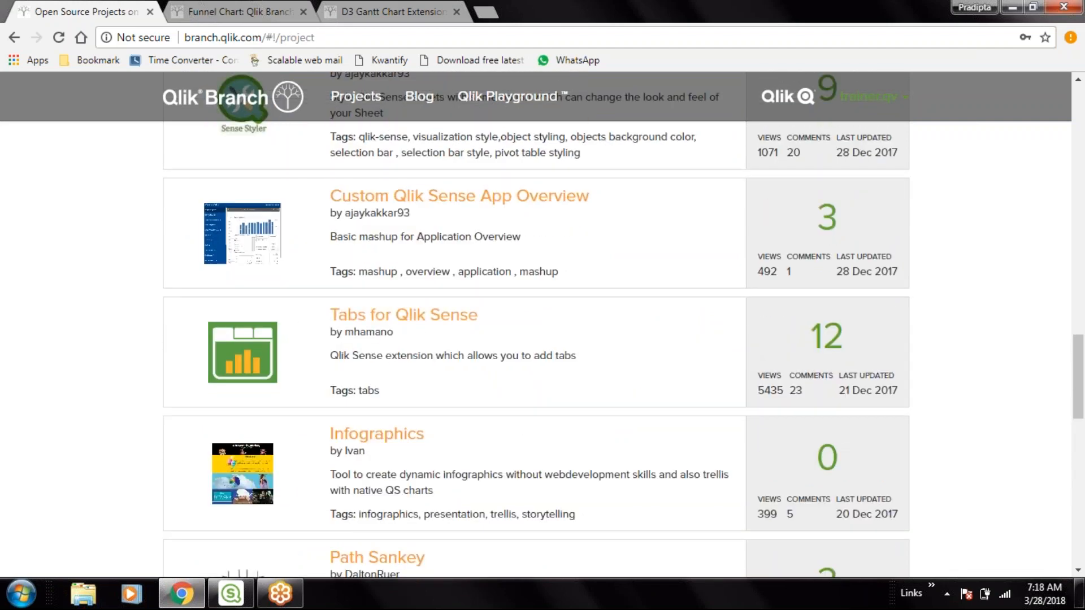
{"action": "scroll", "coordinate": [340, 357], "scroll_direction": "up", "scroll_amount": 1}
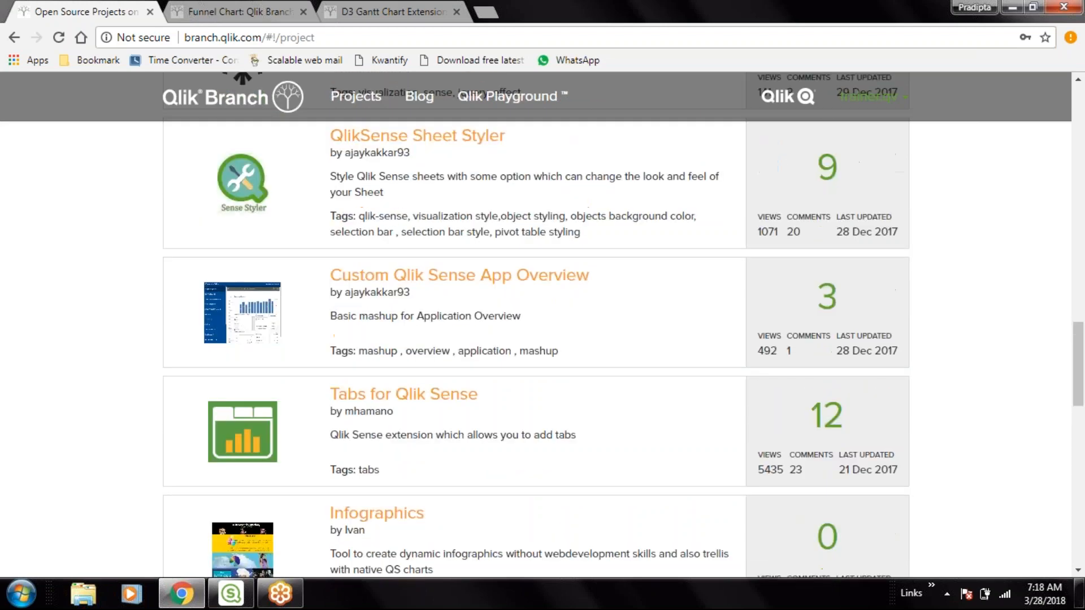
{"action": "scroll", "coordinate": [452, 433], "scroll_direction": "up", "scroll_amount": 2}
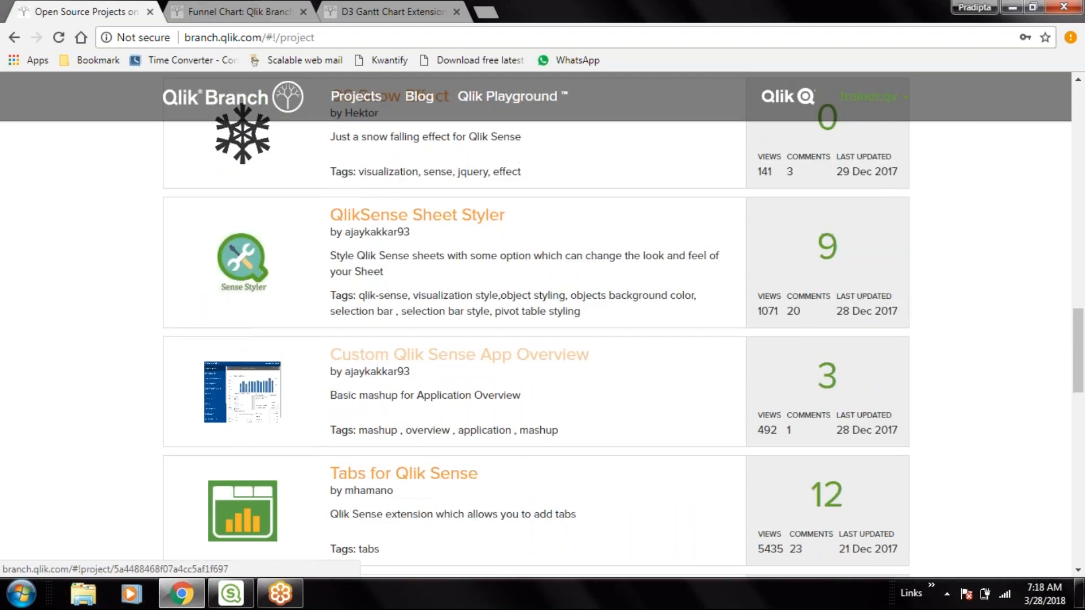
{"action": "scroll", "coordinate": [452, 433], "scroll_direction": "up", "scroll_amount": 3}
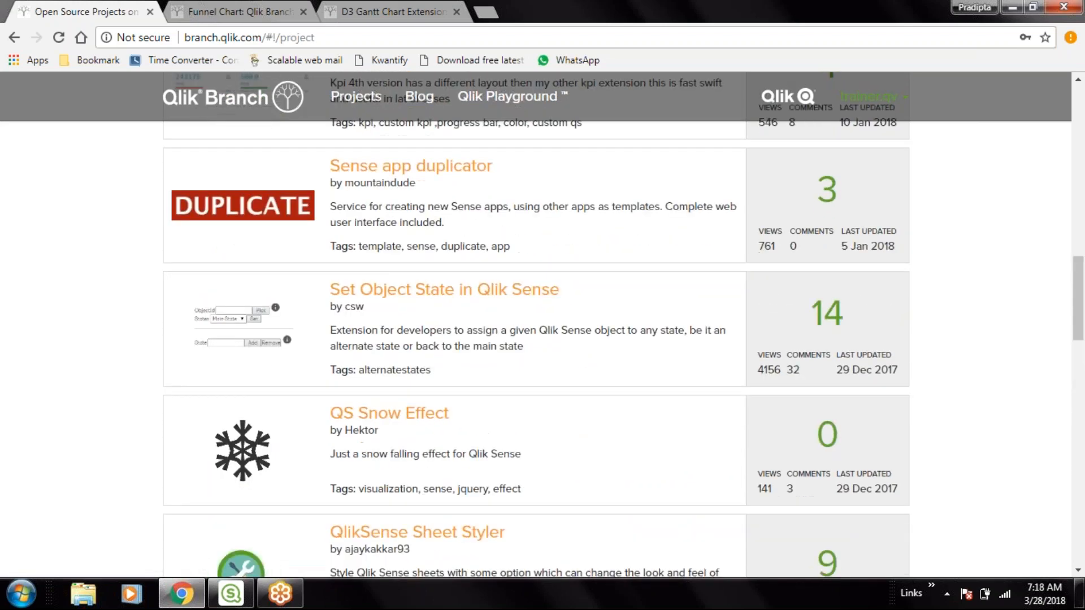
{"action": "scroll", "coordinate": [542, 326], "scroll_direction": "down", "scroll_amount": 1}
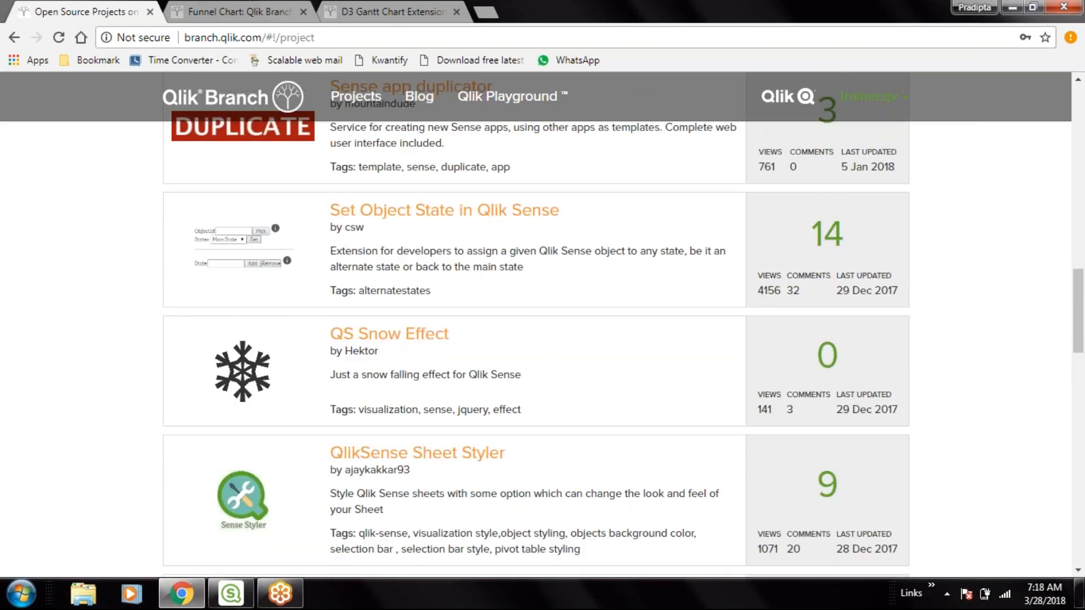
{"action": "scroll", "coordinate": [542, 326], "scroll_direction": "up", "scroll_amount": 4}
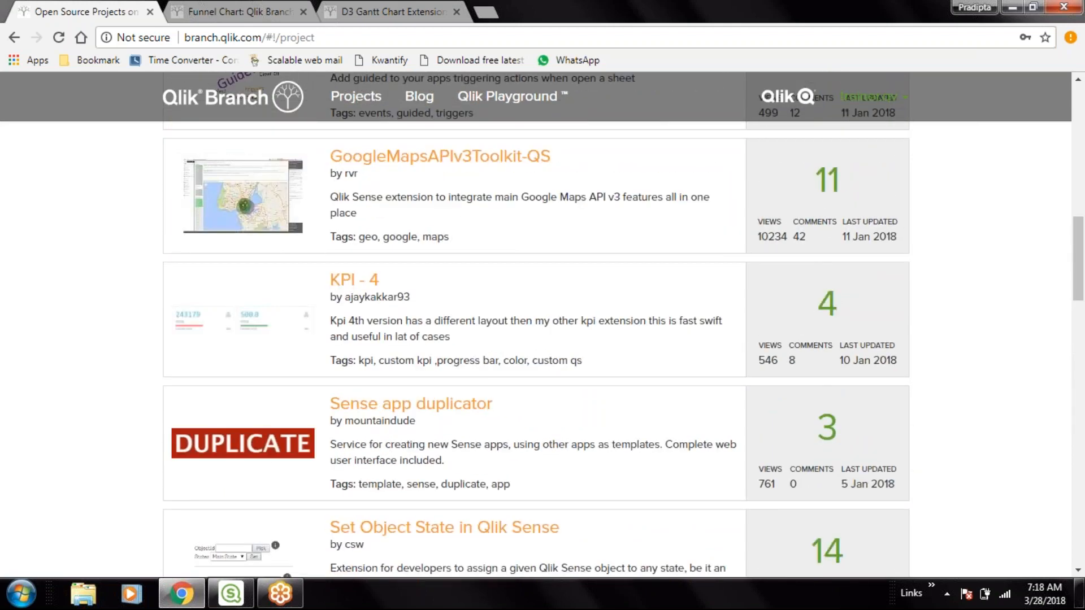
{"action": "scroll", "coordinate": [542, 325], "scroll_direction": "up", "scroll_amount": 1}
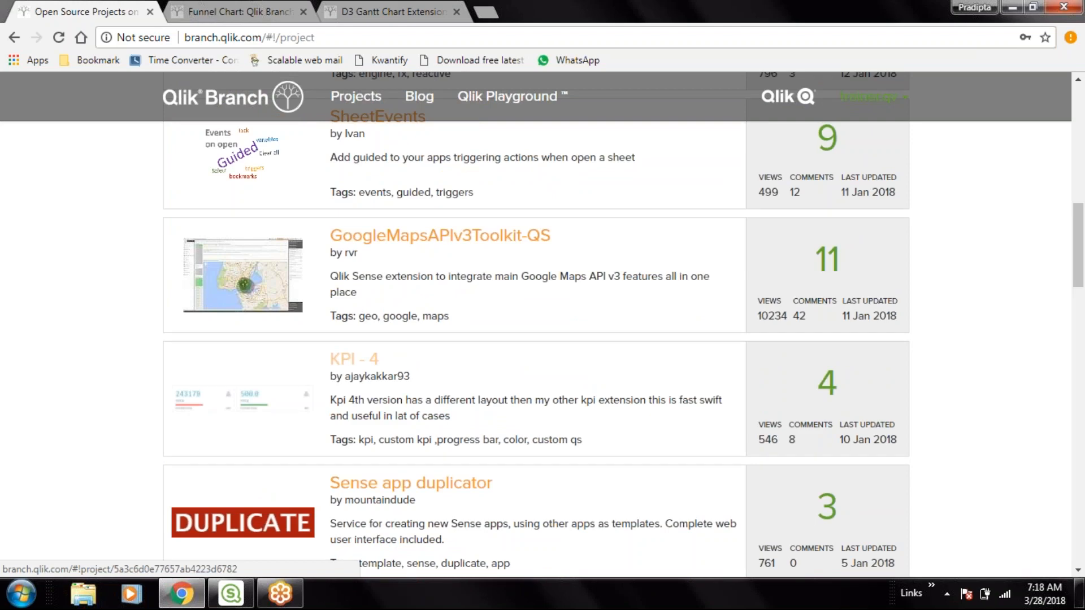
{"action": "scroll", "coordinate": [543, 325], "scroll_direction": "up", "scroll_amount": 2}
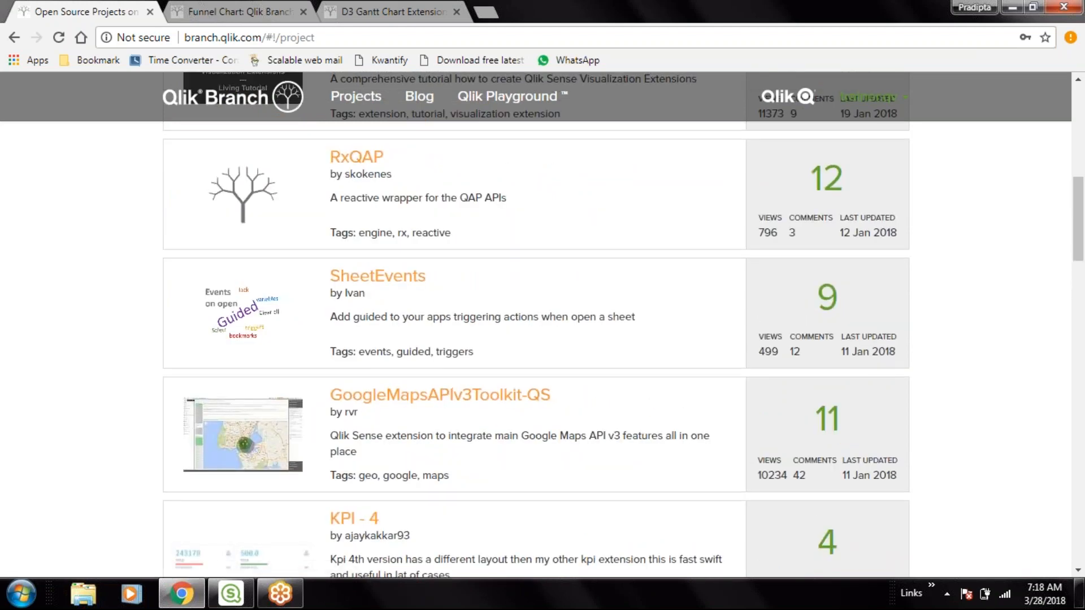
{"action": "scroll", "coordinate": [762, 363], "scroll_direction": "up", "scroll_amount": 4}
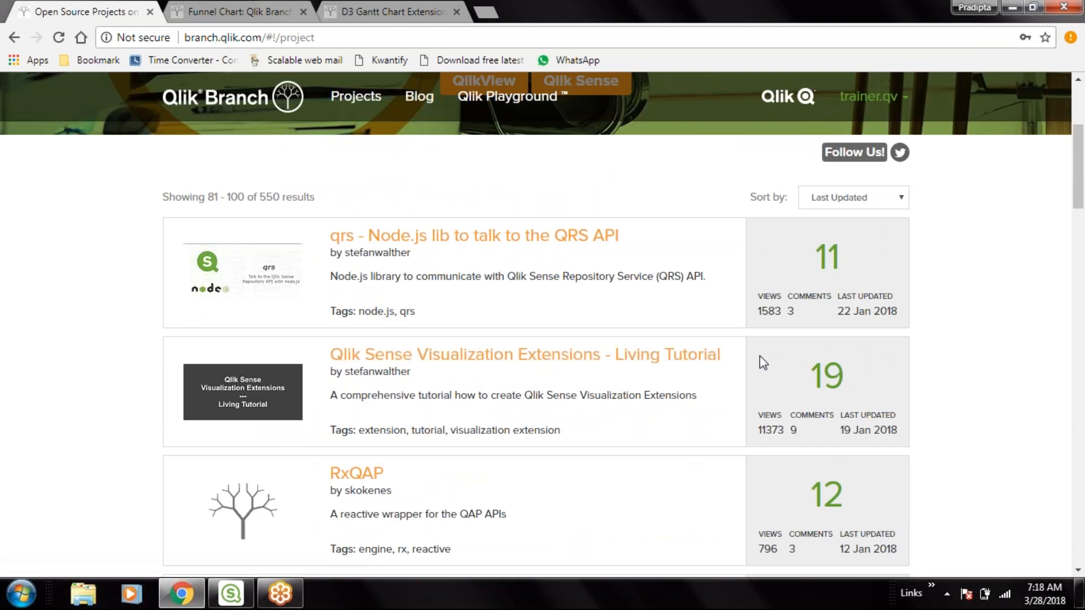
{"action": "scroll", "coordinate": [746, 362], "scroll_direction": "down", "scroll_amount": 15}
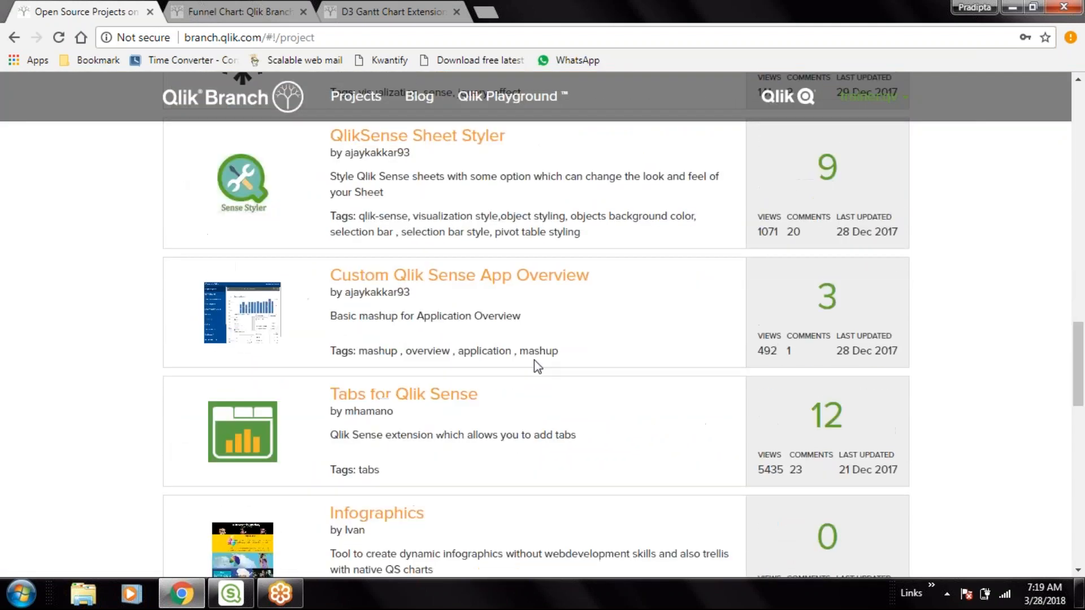
- Advance the Qlik Branch projects list through page 6 to page 7
{"action": "scroll", "coordinate": [480, 377], "scroll_direction": "down", "scroll_amount": 10}
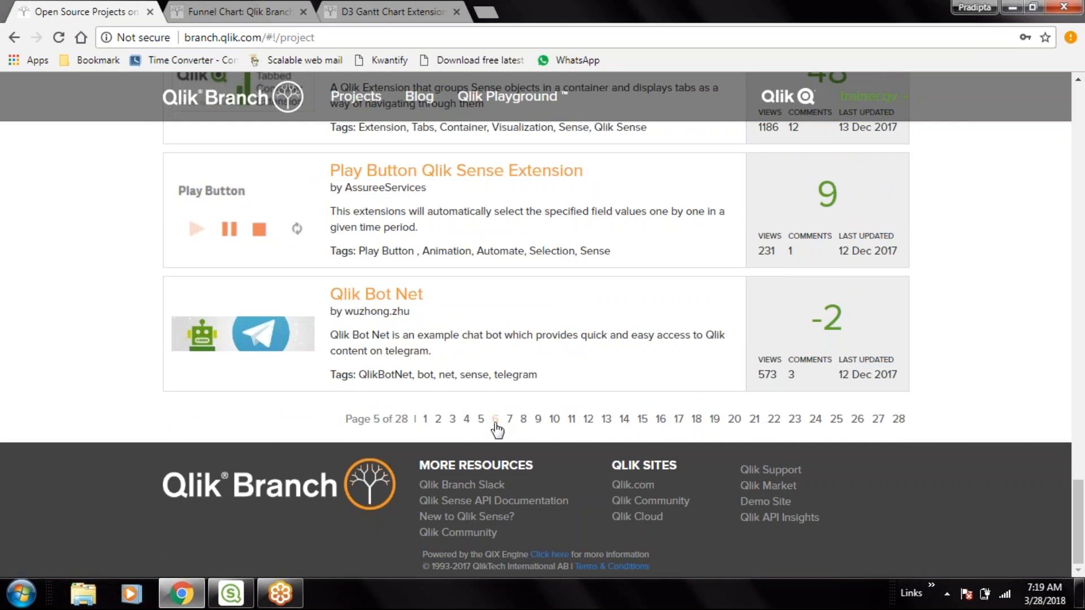
{"action": "left_click", "coordinate": [495, 419]}
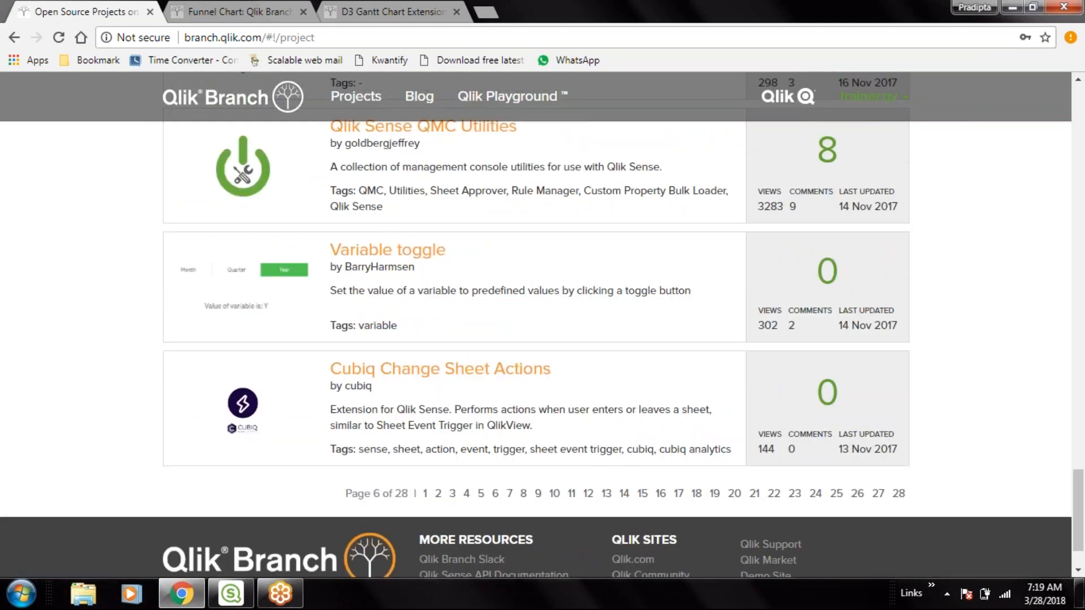
{"action": "left_click", "coordinate": [510, 494]}
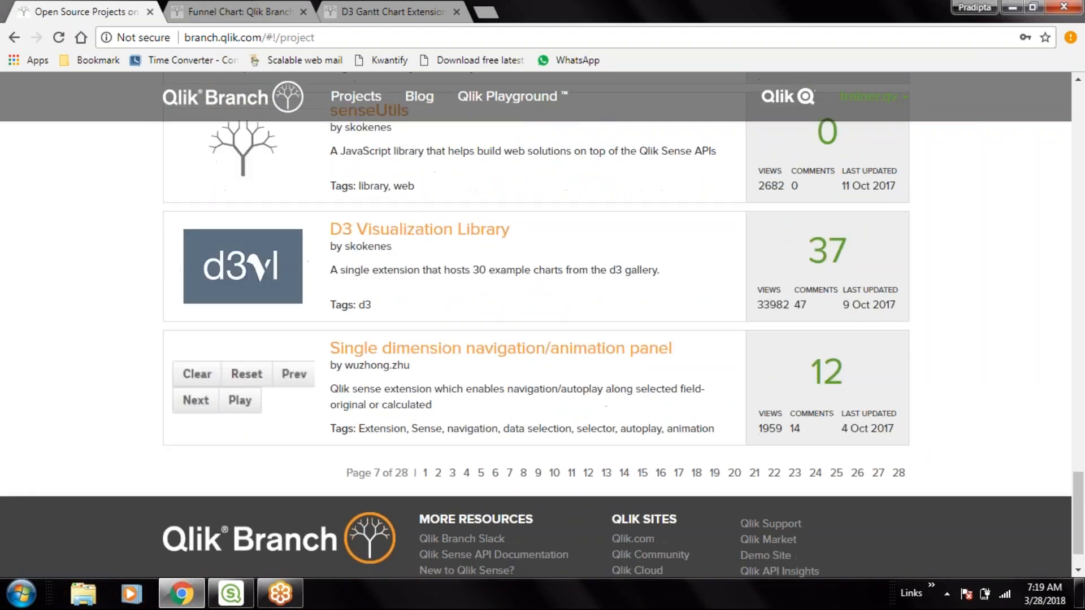
- Find the Range Slider project on page 7 and open it in a new browser tab
{"action": "scroll", "coordinate": [569, 441], "scroll_direction": "up", "scroll_amount": 4}
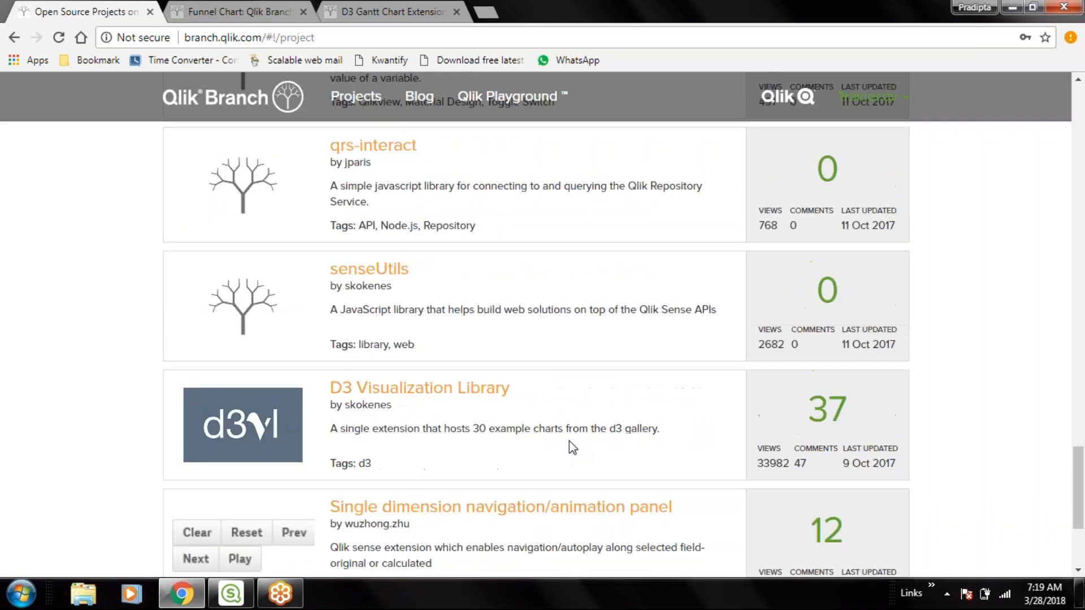
{"action": "scroll", "coordinate": [569, 447], "scroll_direction": "up", "scroll_amount": 8}
{"action": "scroll", "coordinate": [569, 441], "scroll_direction": "up", "scroll_amount": 6}
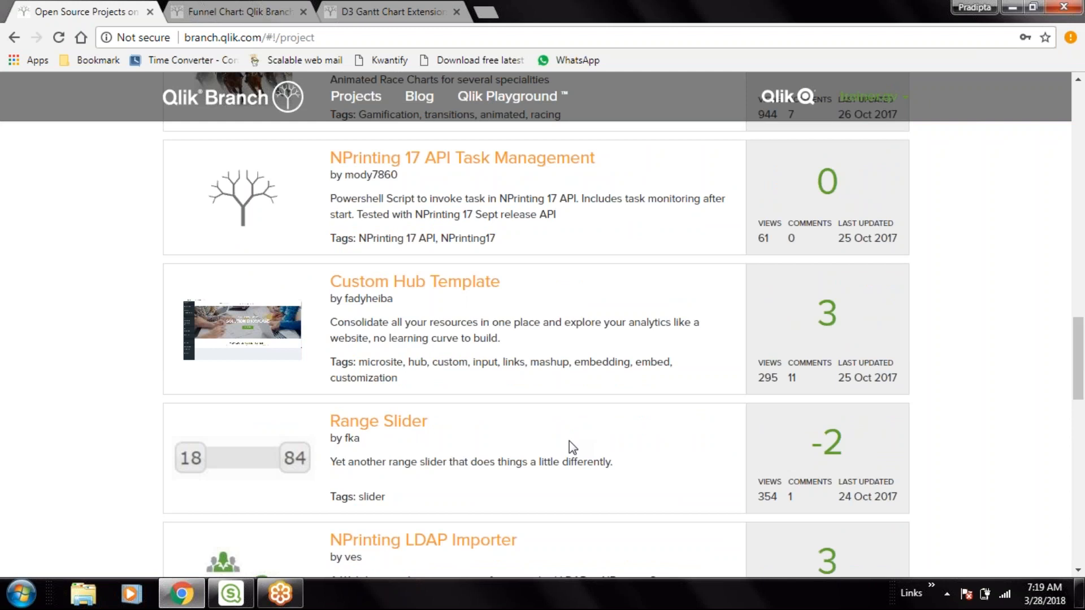
{"action": "right_click", "coordinate": [373, 430]}
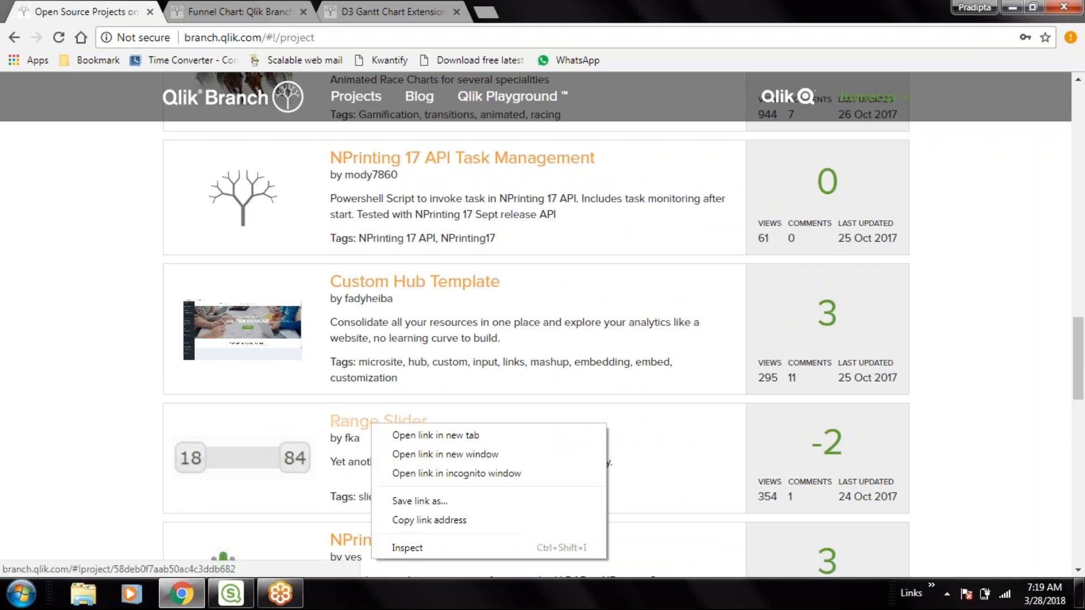
{"action": "left_click", "coordinate": [415, 436]}
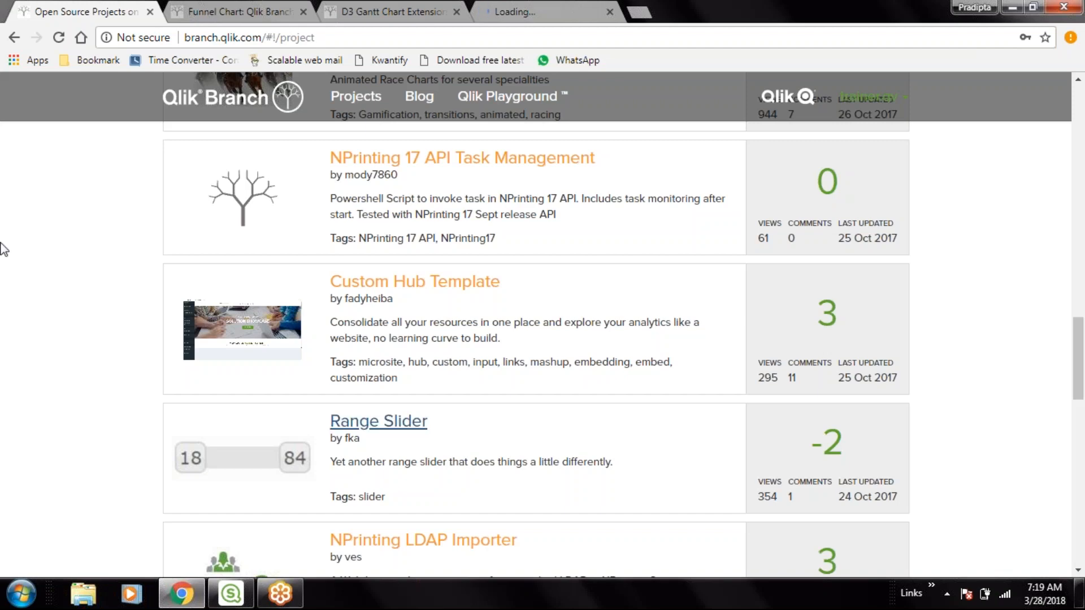
- Look further up page 7 and open the Sense Tube Map project in a new browser tab
{"action": "scroll", "coordinate": [6, 249], "scroll_direction": "up", "scroll_amount": 4}
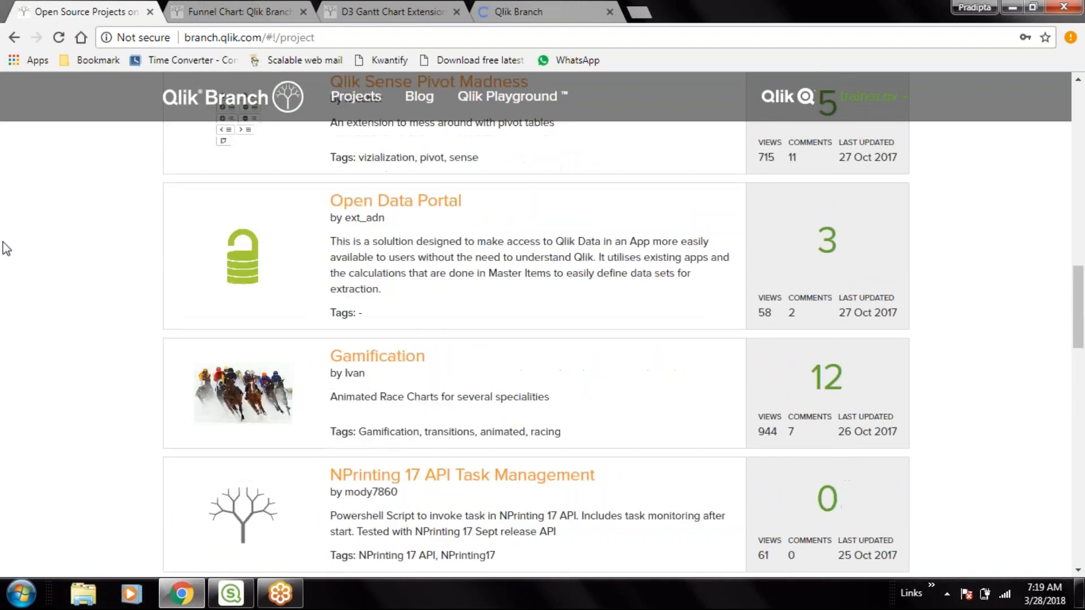
{"action": "scroll", "coordinate": [6, 248], "scroll_direction": "up", "scroll_amount": 2}
{"action": "scroll", "coordinate": [5, 249], "scroll_direction": "up", "scroll_amount": 5}
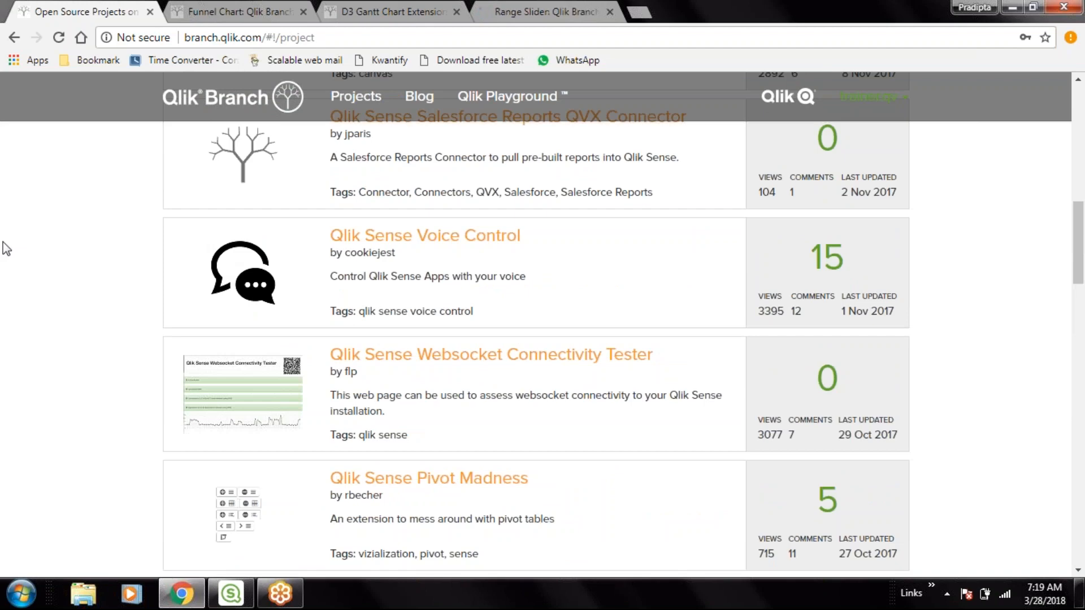
{"action": "scroll", "coordinate": [6, 248], "scroll_direction": "up", "scroll_amount": 4}
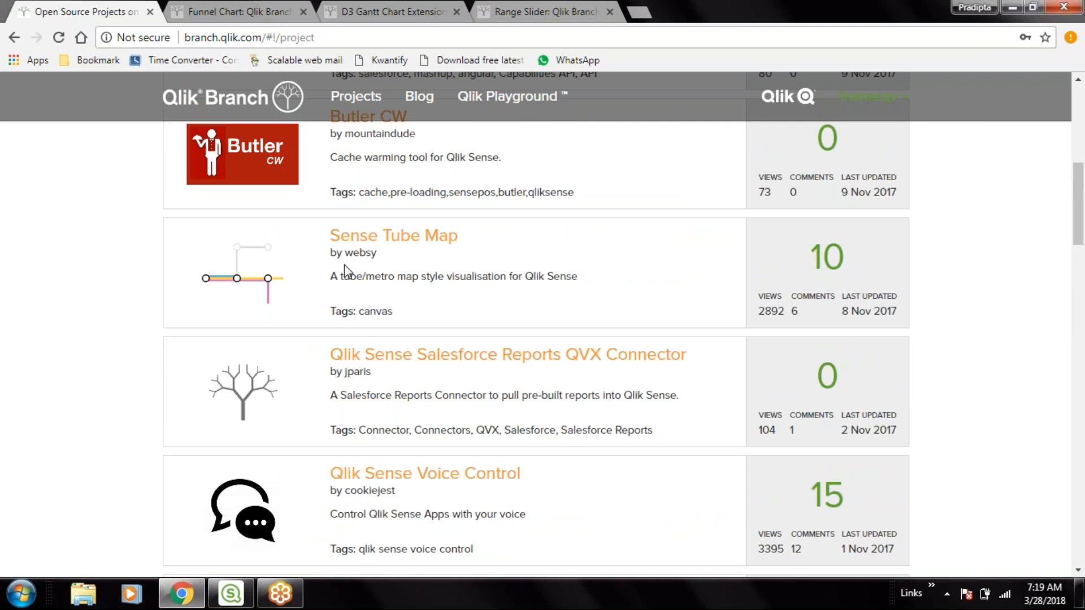
{"action": "right_click", "coordinate": [404, 234]}
{"action": "left_click", "coordinate": [430, 245]}
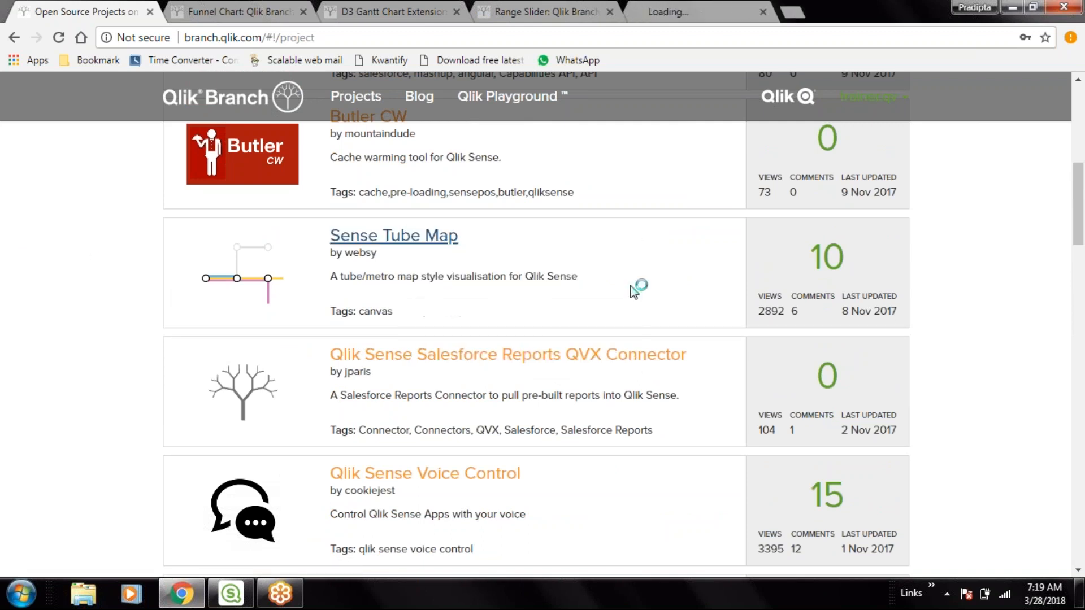
- Check the first entries of page 7, then go to page 8 of the projects list
{"action": "scroll", "coordinate": [205, 252], "scroll_direction": "up", "scroll_amount": 7}
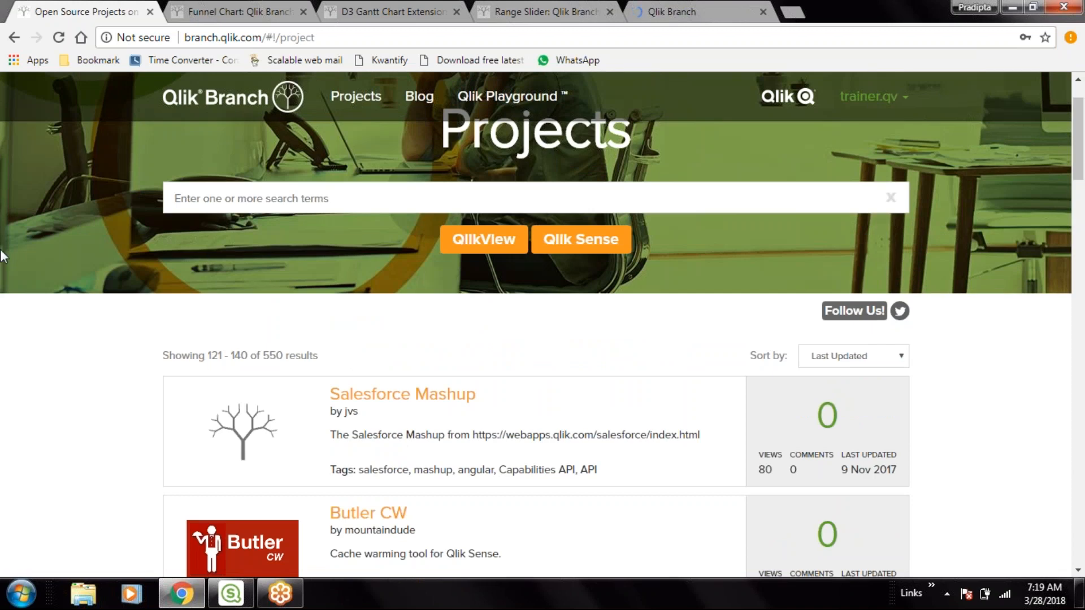
{"action": "scroll", "coordinate": [303, 274], "scroll_direction": "down", "scroll_amount": 15}
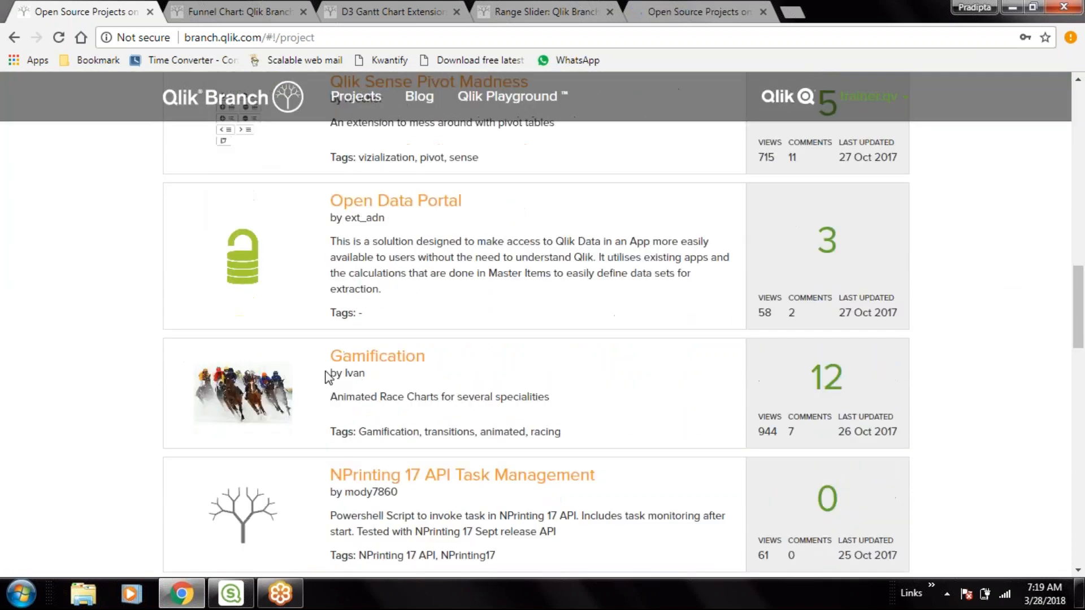
{"action": "scroll", "coordinate": [322, 483], "scroll_direction": "down", "scroll_amount": 15}
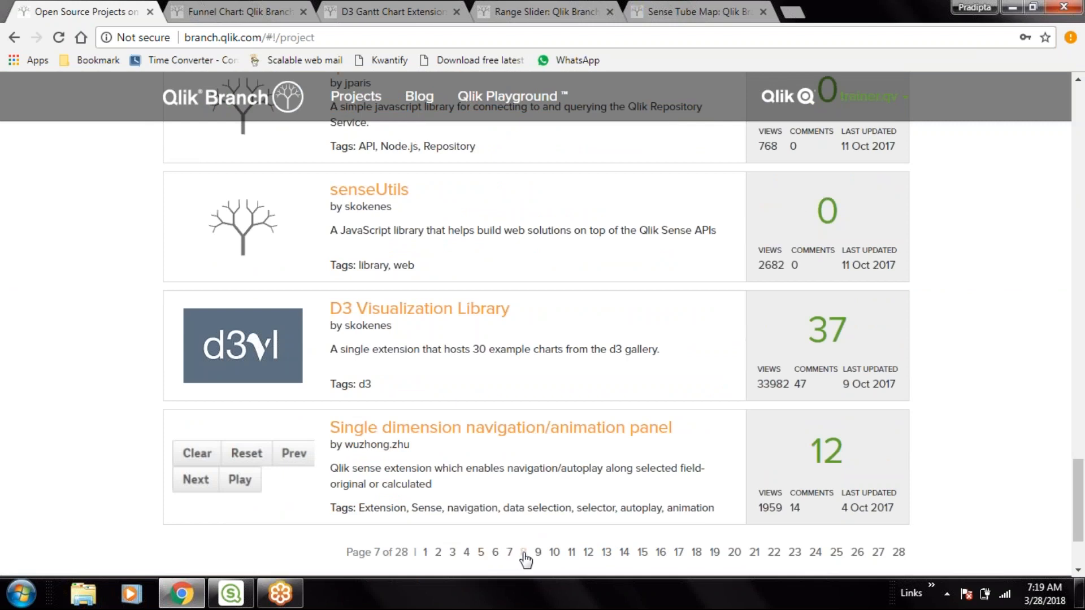
{"action": "left_click", "coordinate": [524, 552]}
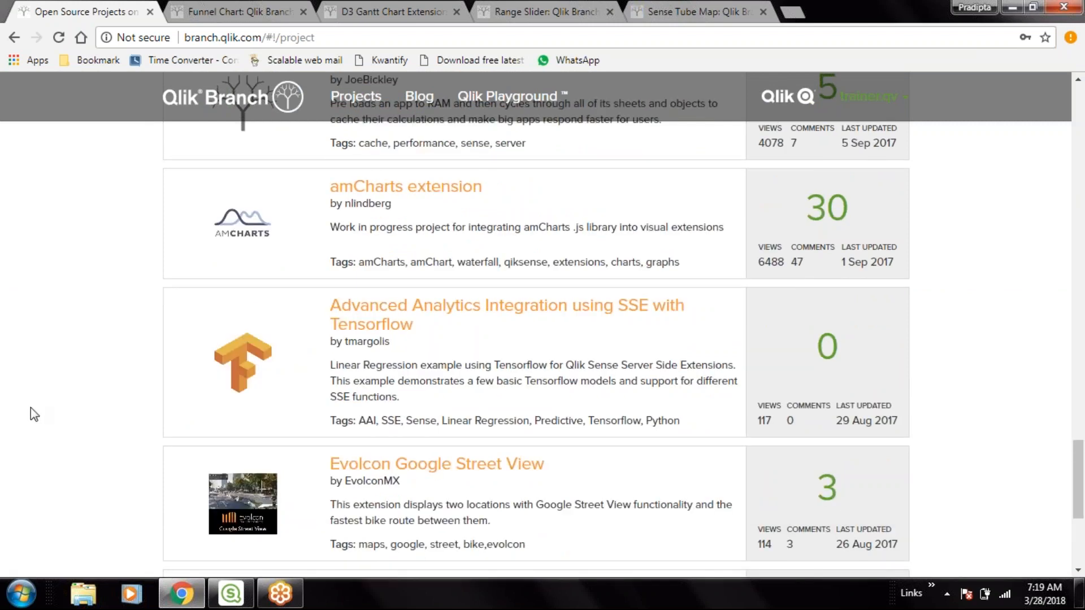
- Browse the chart extensions on page 8 from the end upward and open BiPolar Bar Chart in a new browser tab
{"action": "scroll", "coordinate": [30, 408], "scroll_direction": "up", "scroll_amount": 4}
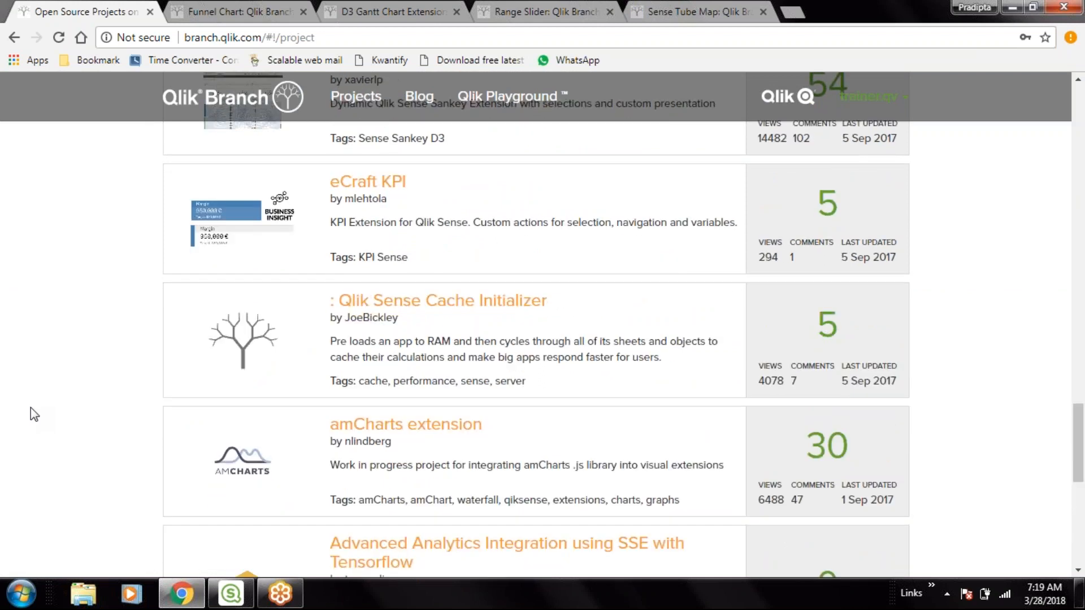
{"action": "scroll", "coordinate": [30, 415], "scroll_direction": "up", "scroll_amount": 7}
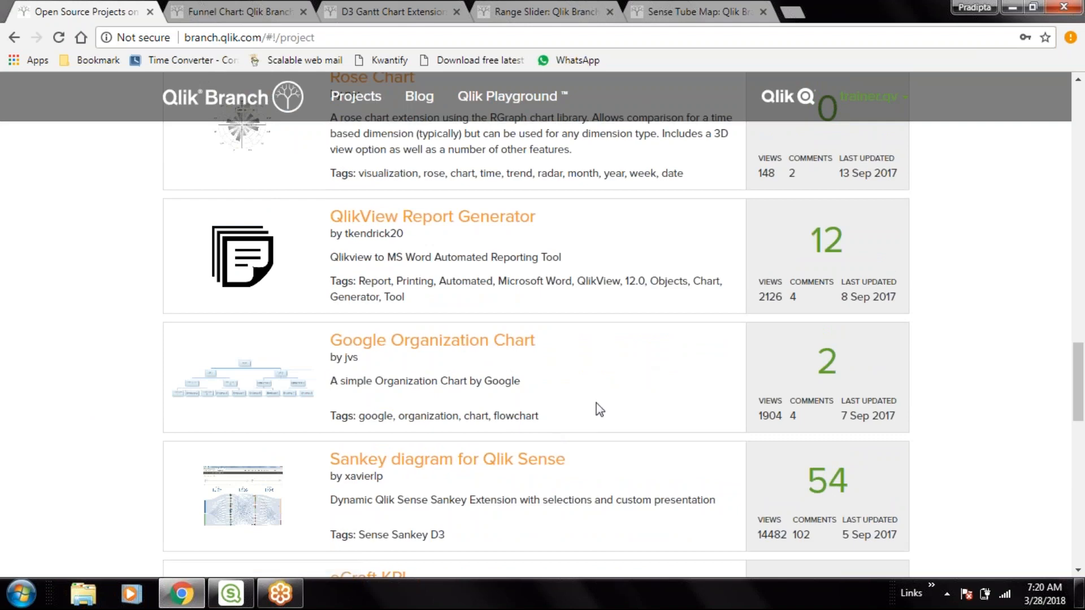
{"action": "scroll", "coordinate": [599, 411], "scroll_direction": "up", "scroll_amount": 3}
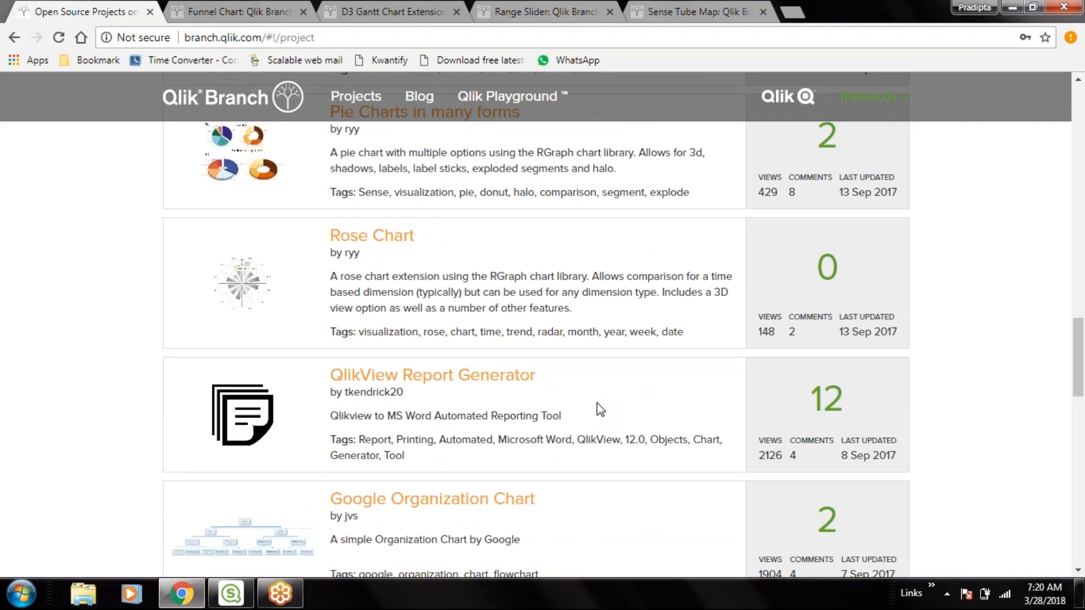
{"action": "scroll", "coordinate": [597, 403], "scroll_direction": "up", "scroll_amount": 3}
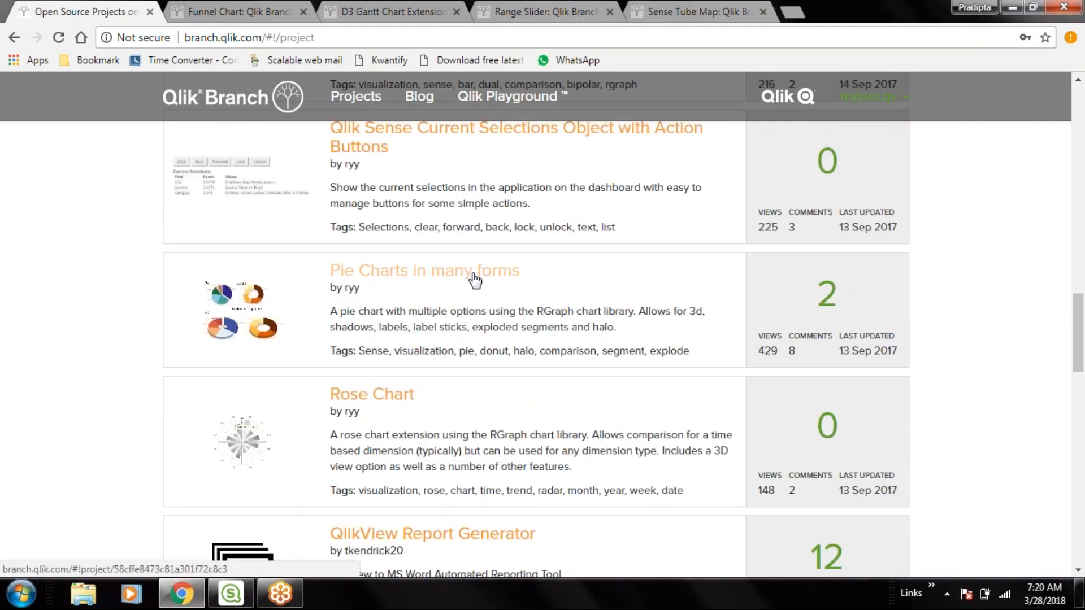
{"action": "scroll", "coordinate": [587, 396], "scroll_direction": "up", "scroll_amount": 4}
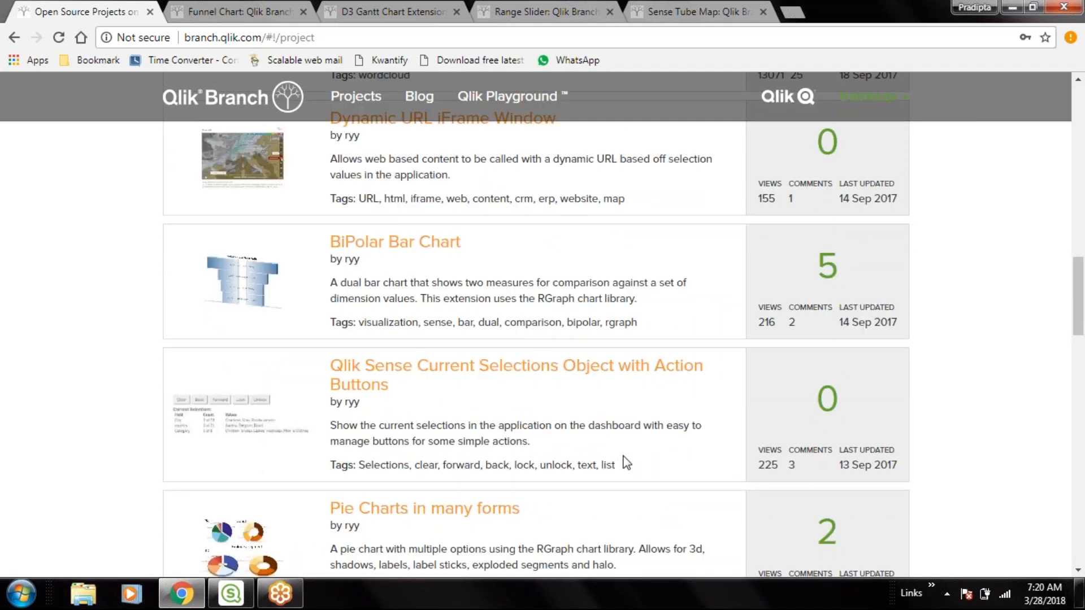
{"action": "right_click", "coordinate": [429, 245]}
{"action": "left_click", "coordinate": [458, 252]}
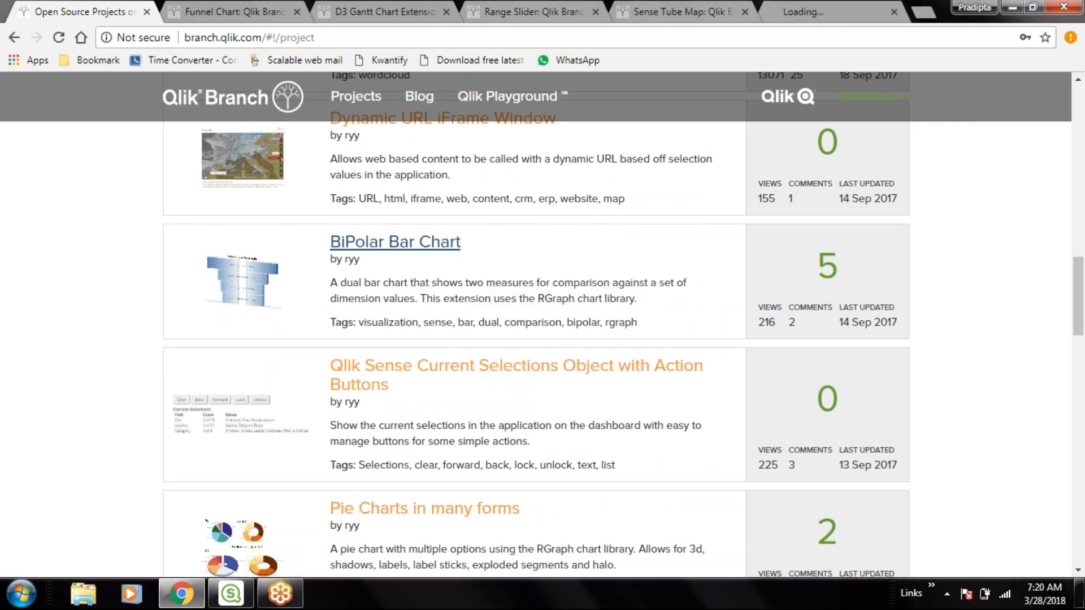
- Open the D3DynamicTreeLayout-QS project in a new browser tab and look over the first entries of page 8
{"action": "scroll", "coordinate": [537, 328], "scroll_direction": "up", "scroll_amount": 1}
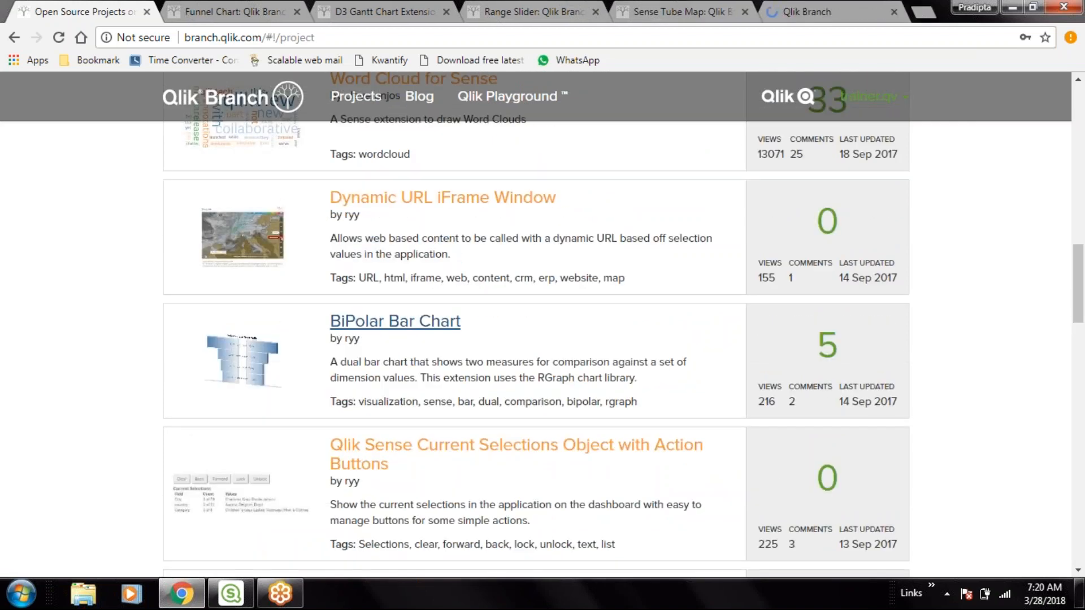
{"action": "scroll", "coordinate": [537, 328], "scroll_direction": "up", "scroll_amount": 5}
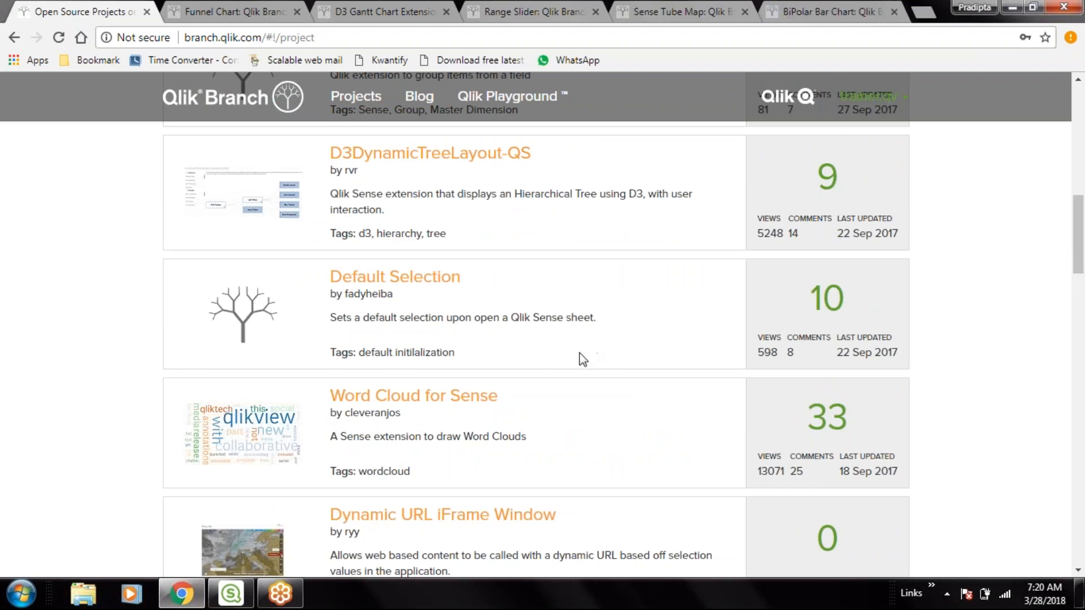
{"action": "right_click", "coordinate": [469, 155]}
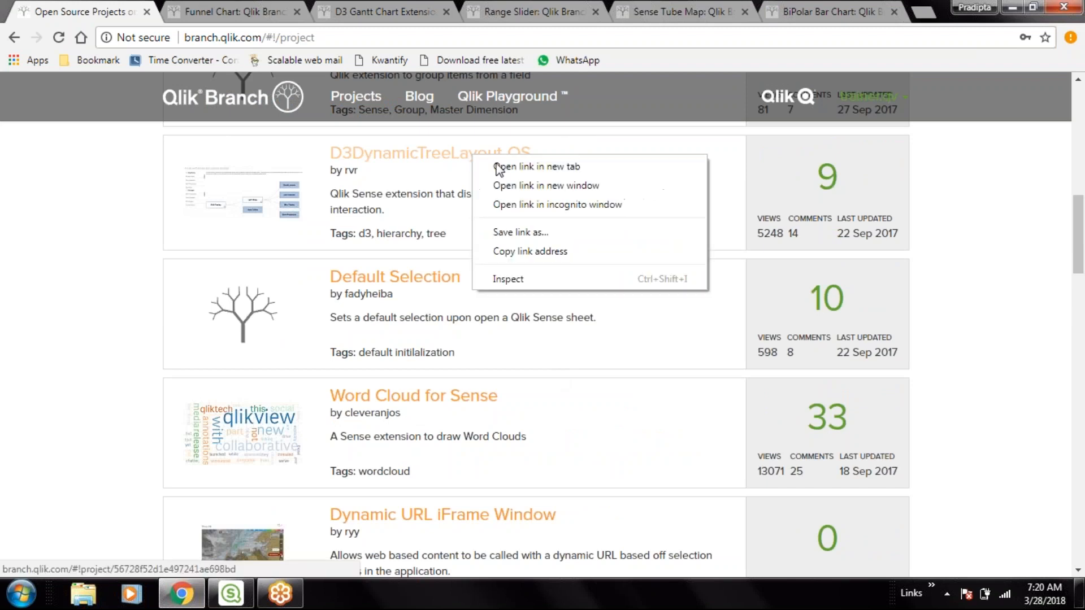
{"action": "left_click", "coordinate": [499, 165]}
{"action": "scroll", "coordinate": [479, 252], "scroll_direction": "up", "scroll_amount": 8}
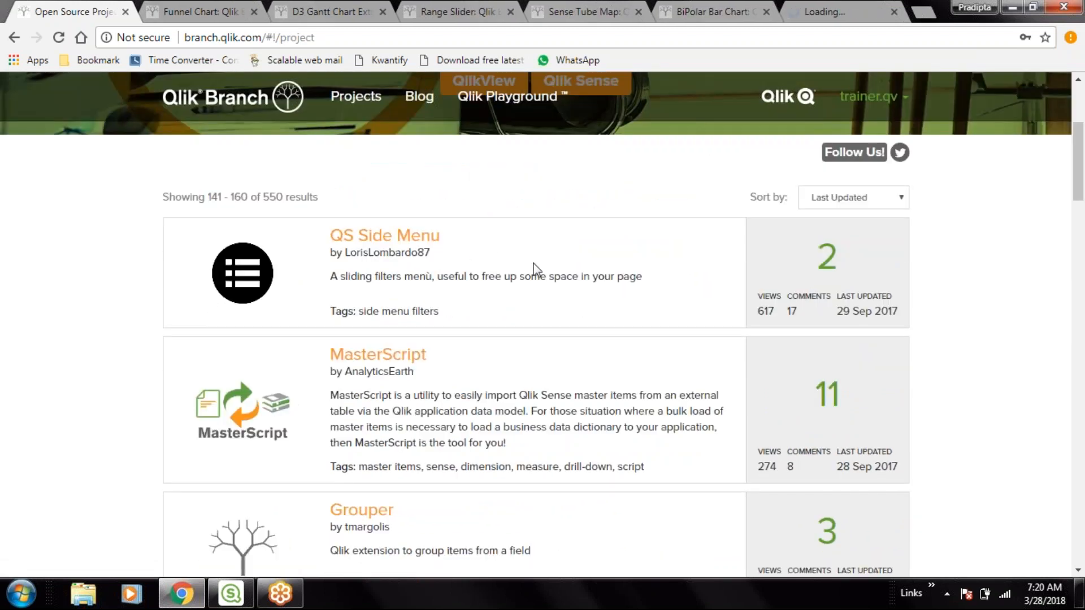
- Switch to the open Funnel Chart project page and examine its sample funnel charts and property panel image
{"action": "left_click", "coordinate": [199, 8]}
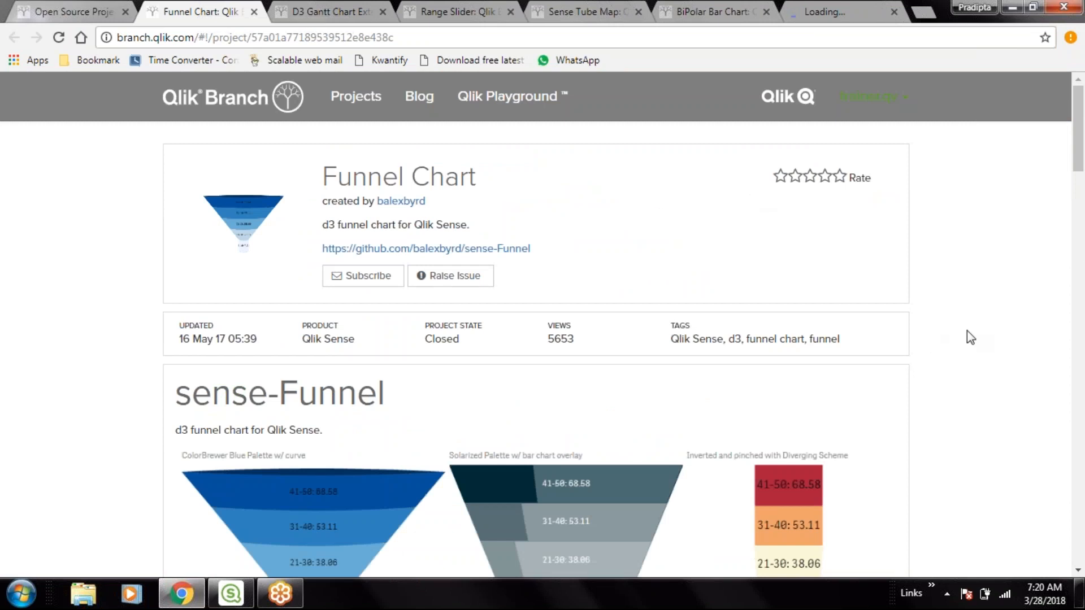
{"action": "scroll", "coordinate": [988, 322], "scroll_direction": "down", "scroll_amount": 4}
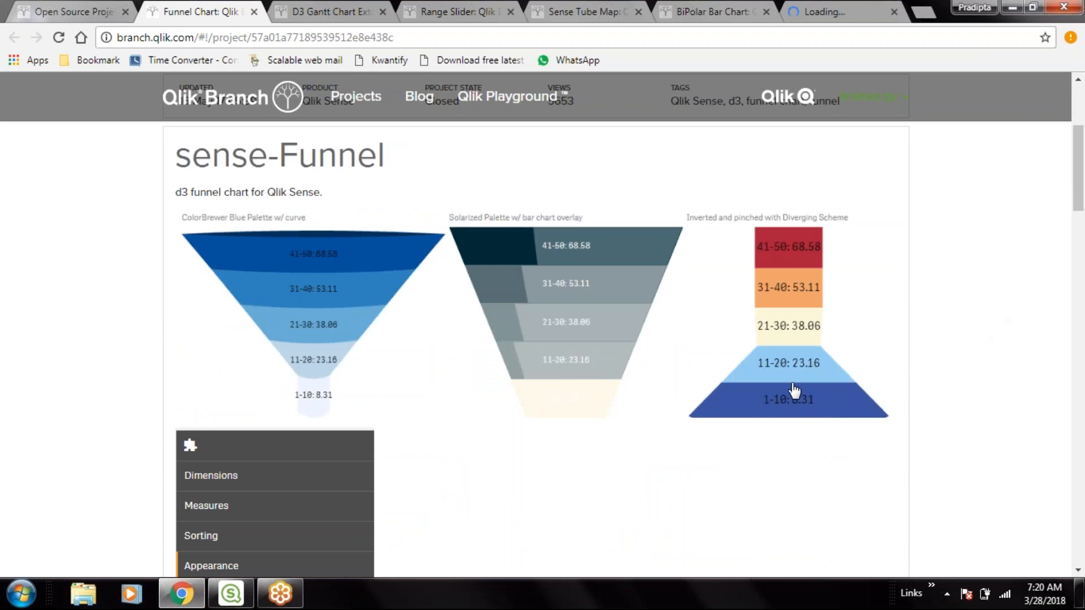
{"action": "scroll", "coordinate": [396, 356], "scroll_direction": "down", "scroll_amount": 3}
{"action": "scroll", "coordinate": [415, 351], "scroll_direction": "down", "scroll_amount": 2}
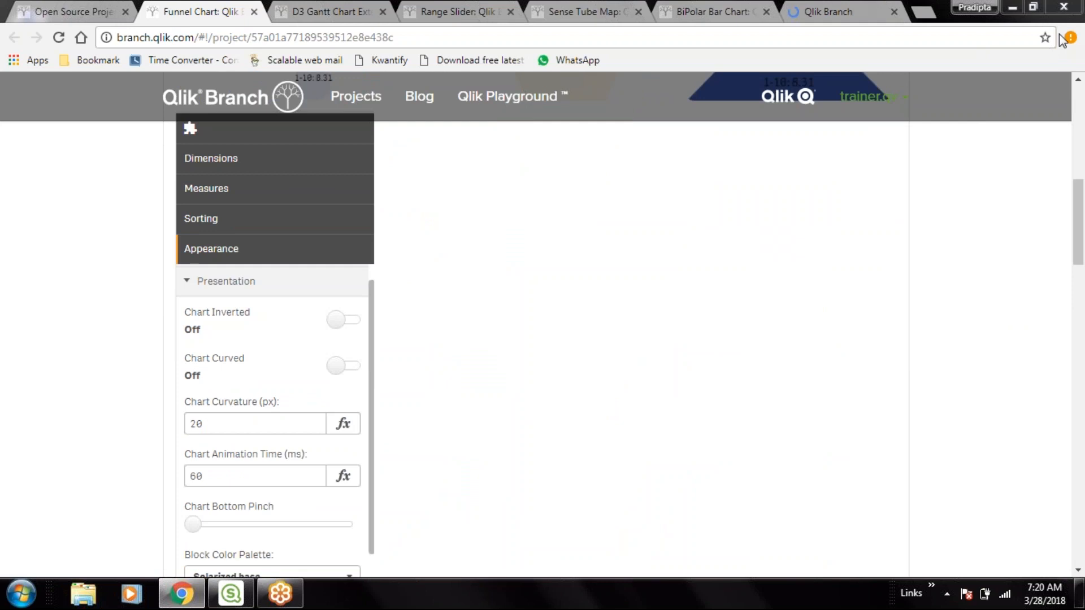
{"action": "scroll", "coordinate": [692, 337], "scroll_direction": "up", "scroll_amount": 7}
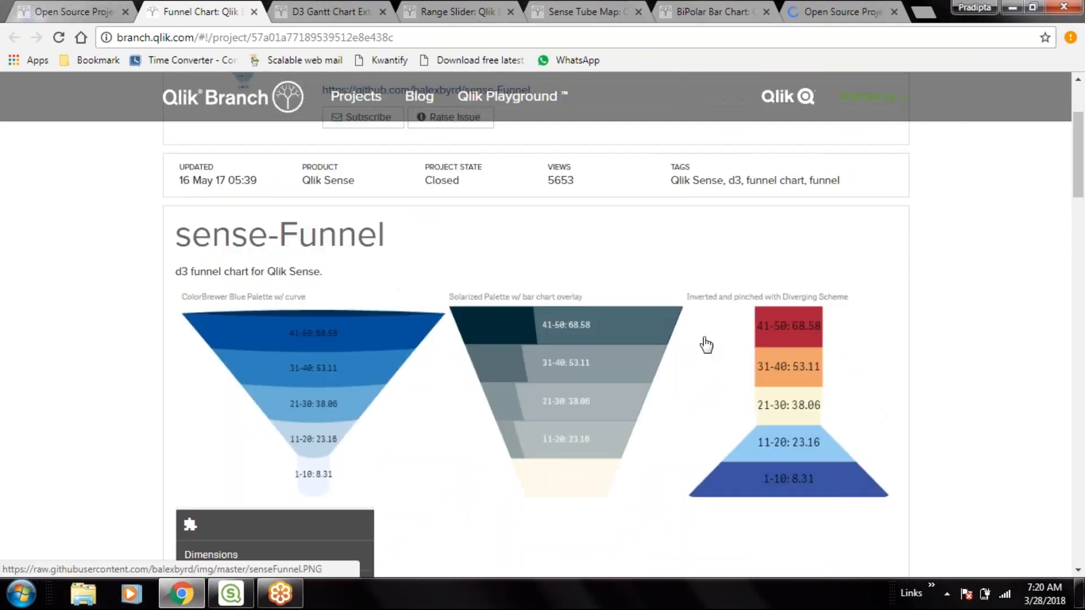
- Examine the Funnel Chart's appearance options and its installation, usage, limitations, license and credits sections
{"action": "scroll", "coordinate": [322, 355], "scroll_direction": "down", "scroll_amount": 4}
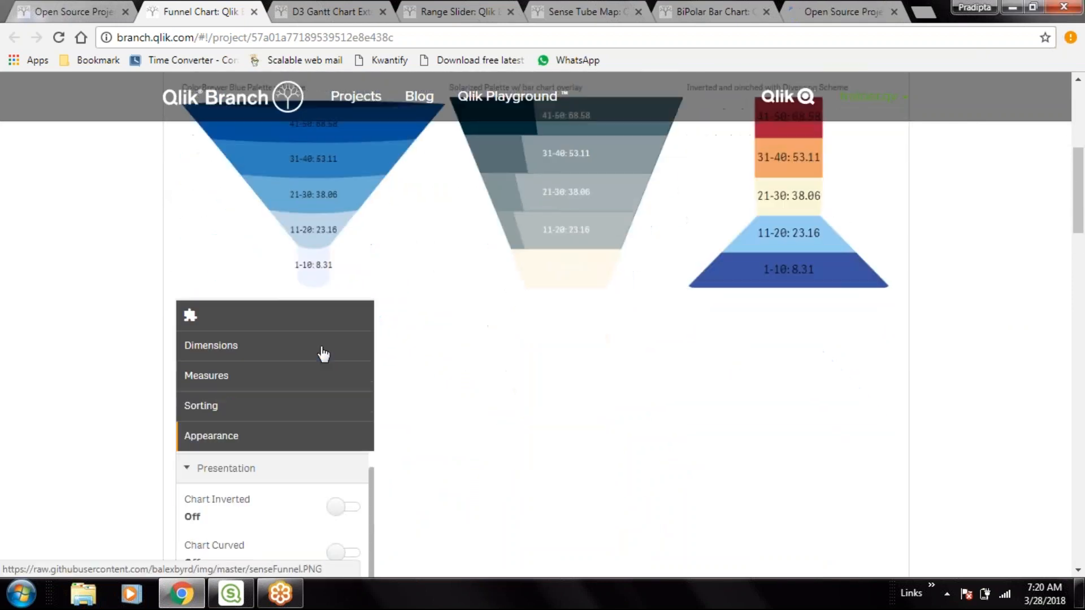
{"action": "scroll", "coordinate": [324, 354], "scroll_direction": "down", "scroll_amount": 2}
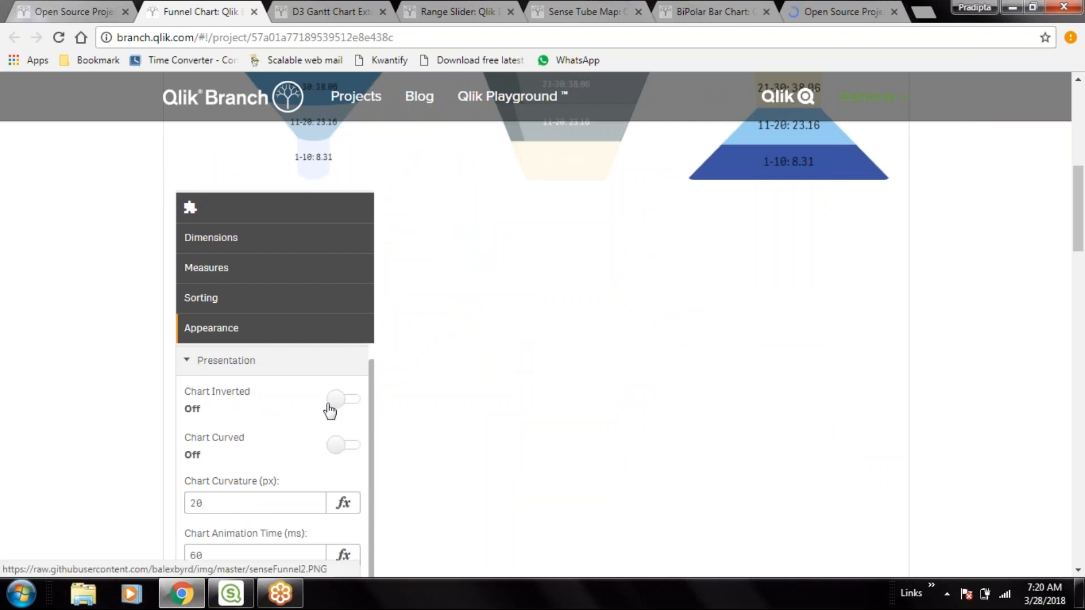
{"action": "scroll", "coordinate": [353, 410], "scroll_direction": "down", "scroll_amount": 1}
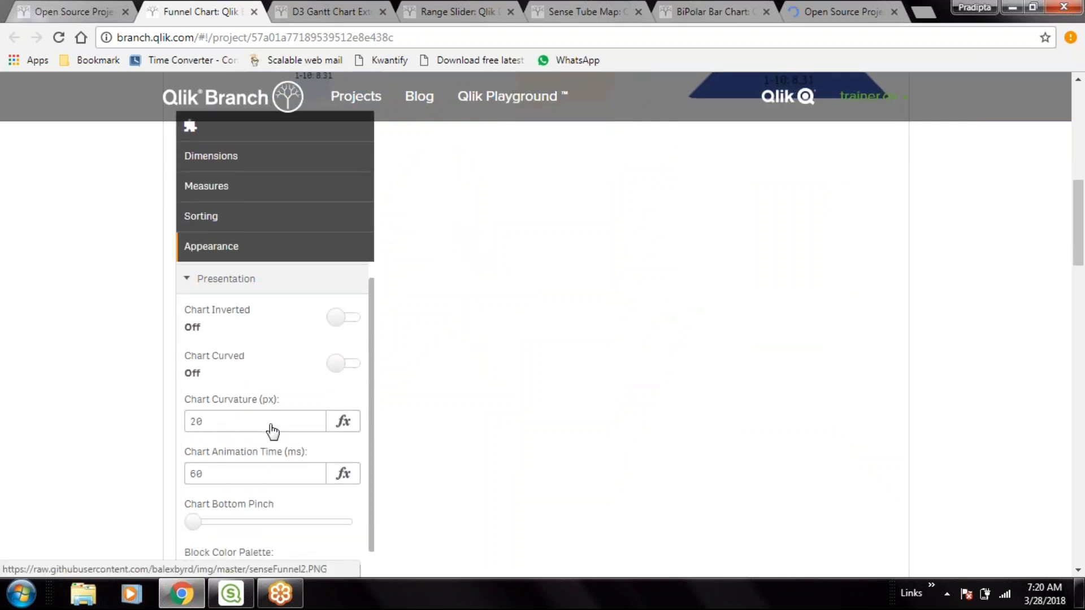
{"action": "scroll", "coordinate": [273, 431], "scroll_direction": "down", "scroll_amount": 3}
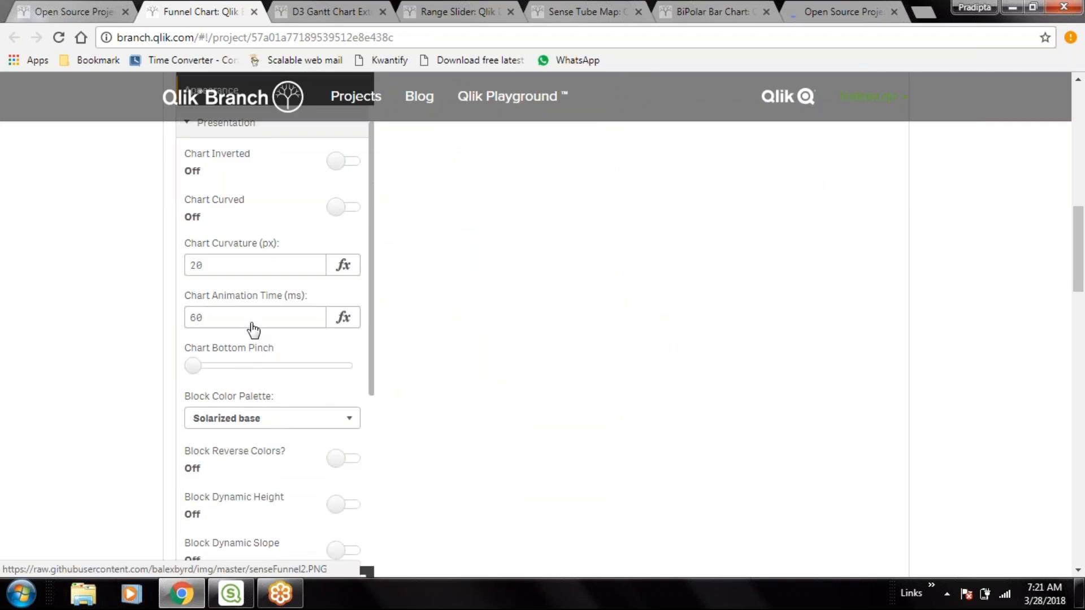
{"action": "scroll", "coordinate": [509, 348], "scroll_direction": "down", "scroll_amount": 1}
{"action": "scroll", "coordinate": [510, 351], "scroll_direction": "down", "scroll_amount": 4}
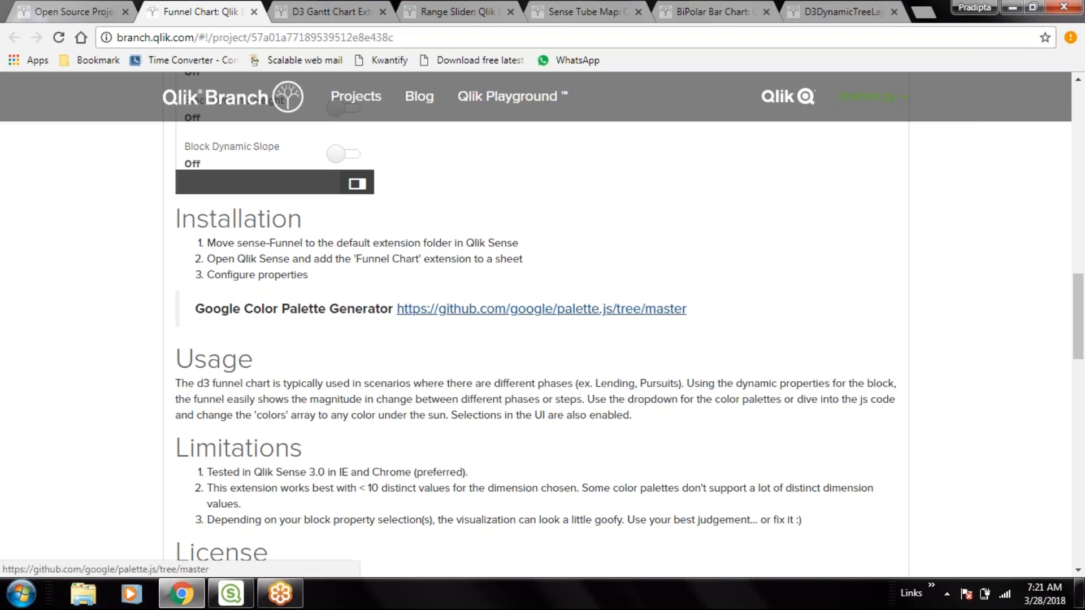
{"action": "scroll", "coordinate": [519, 244], "scroll_direction": "down", "scroll_amount": 1}
{"action": "scroll", "coordinate": [518, 244], "scroll_direction": "down", "scroll_amount": 4}
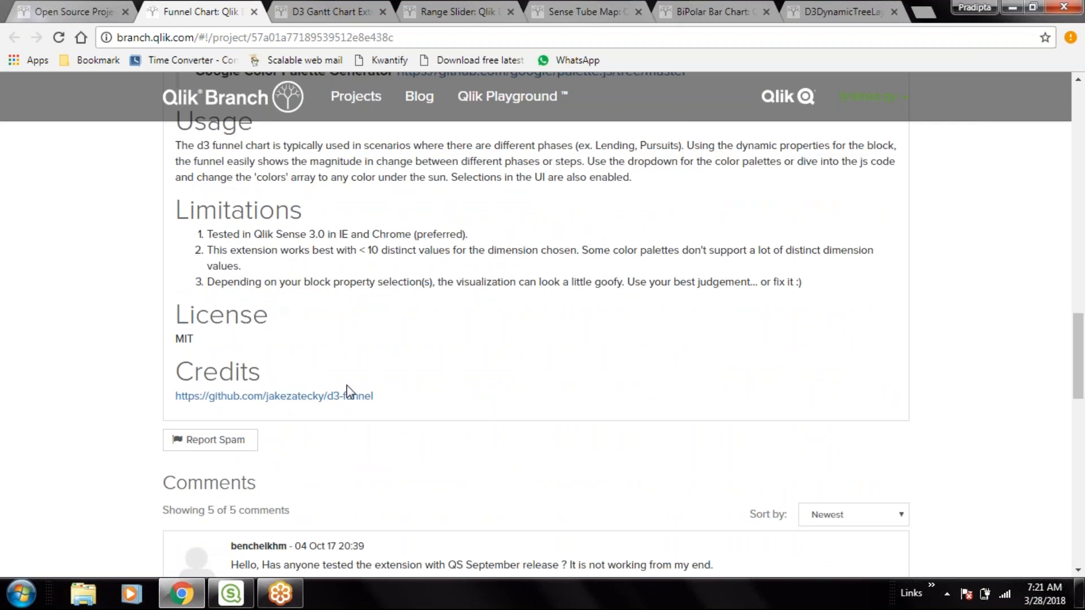
- Look over the Funnel Chart page again and open the linked Google Color Palette Generator repository on GitHub
{"action": "scroll", "coordinate": [602, 381], "scroll_direction": "up", "scroll_amount": 15}
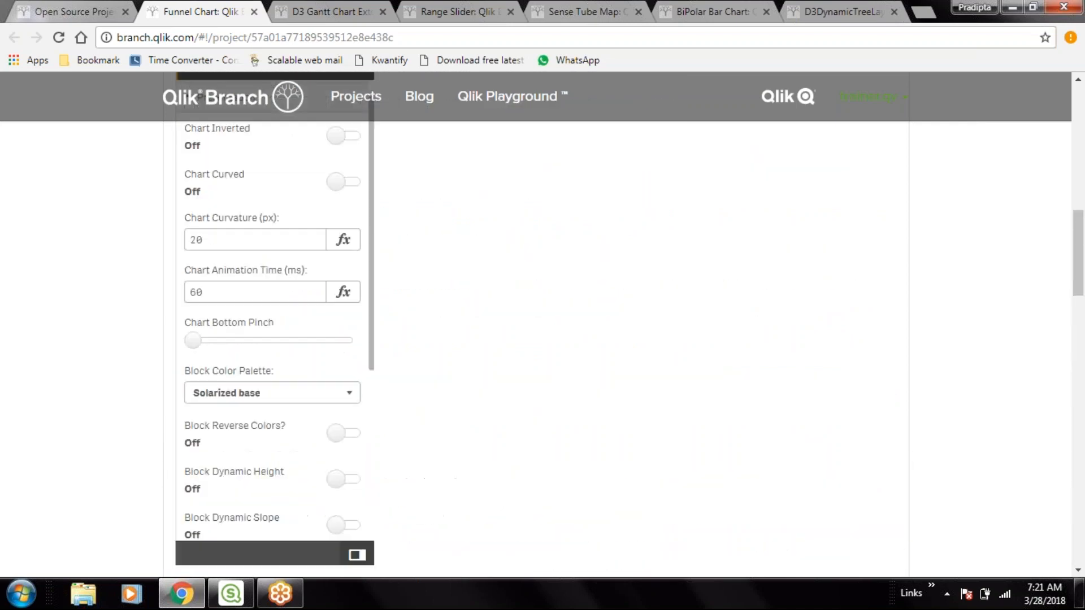
{"action": "scroll", "coordinate": [603, 382], "scroll_direction": "up", "scroll_amount": 5}
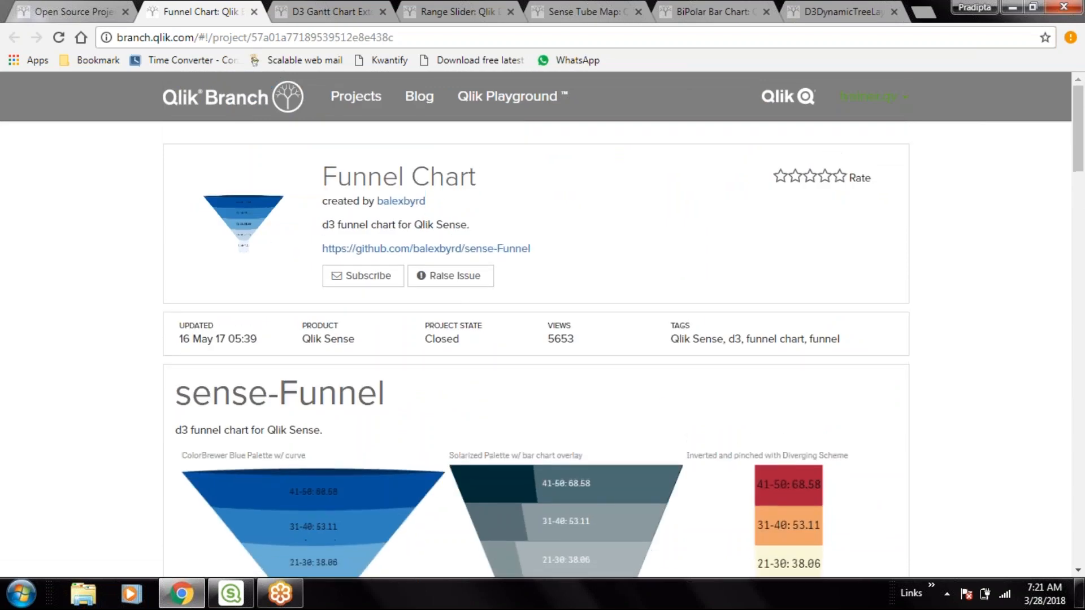
{"action": "scroll", "coordinate": [472, 387], "scroll_direction": "down", "scroll_amount": 11}
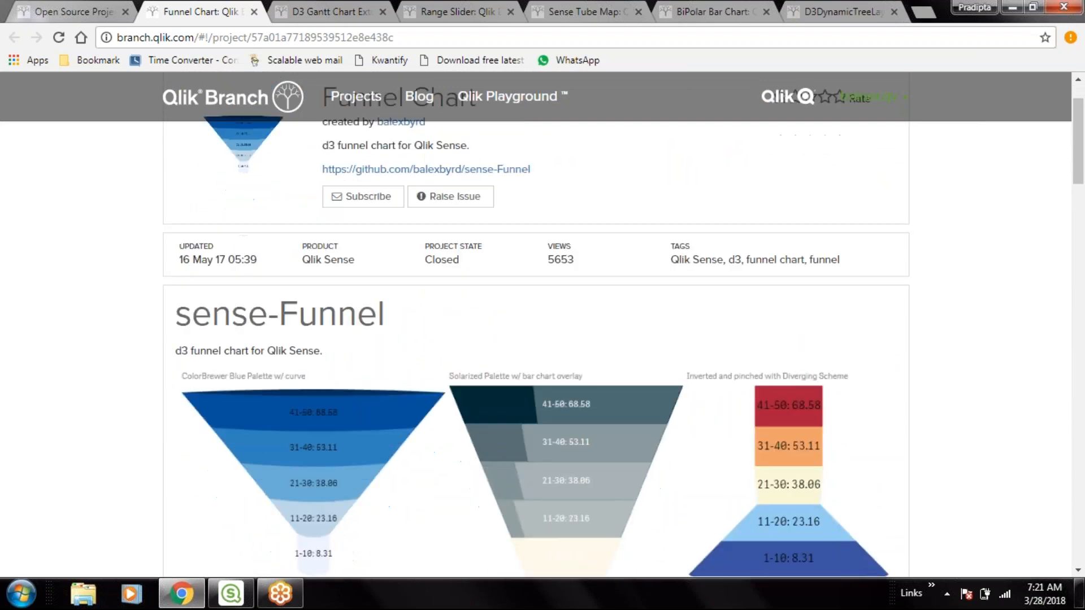
{"action": "scroll", "coordinate": [472, 388], "scroll_direction": "down", "scroll_amount": 5}
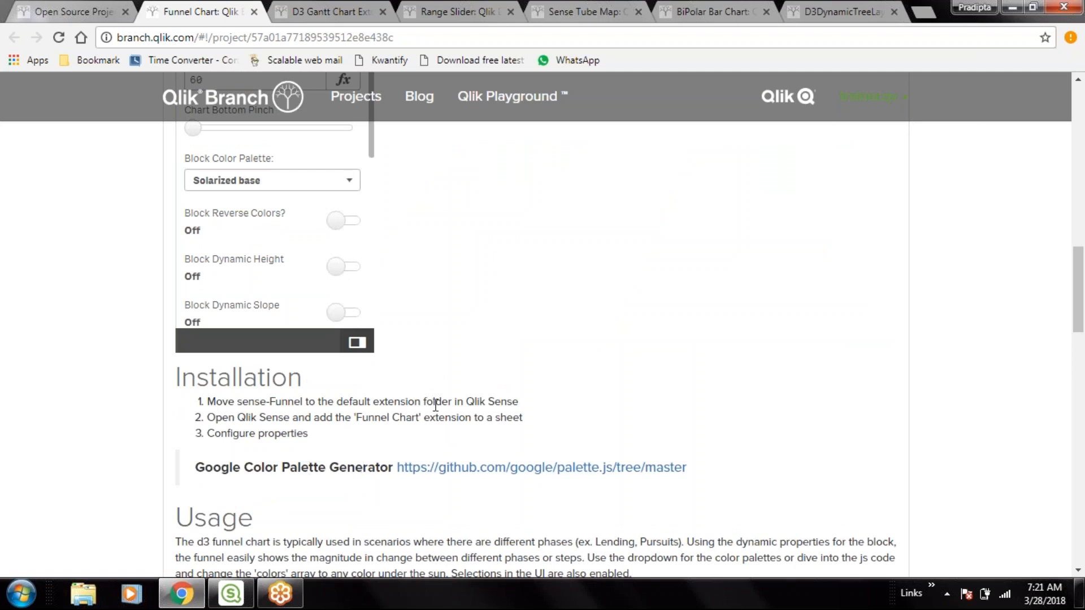
{"action": "left_click", "coordinate": [491, 470]}
{"action": "scroll", "coordinate": [509, 463], "scroll_direction": "down", "scroll_amount": 4}
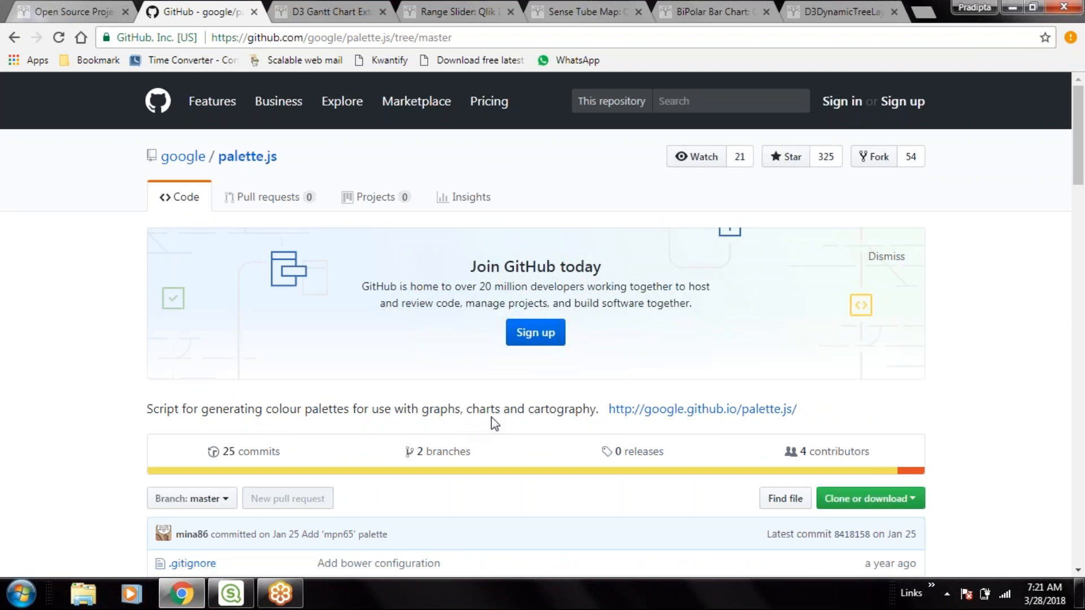
- Open the palette.js demo site linked in the repository description and look over all its colour palettes
{"action": "left_click", "coordinate": [669, 413]}
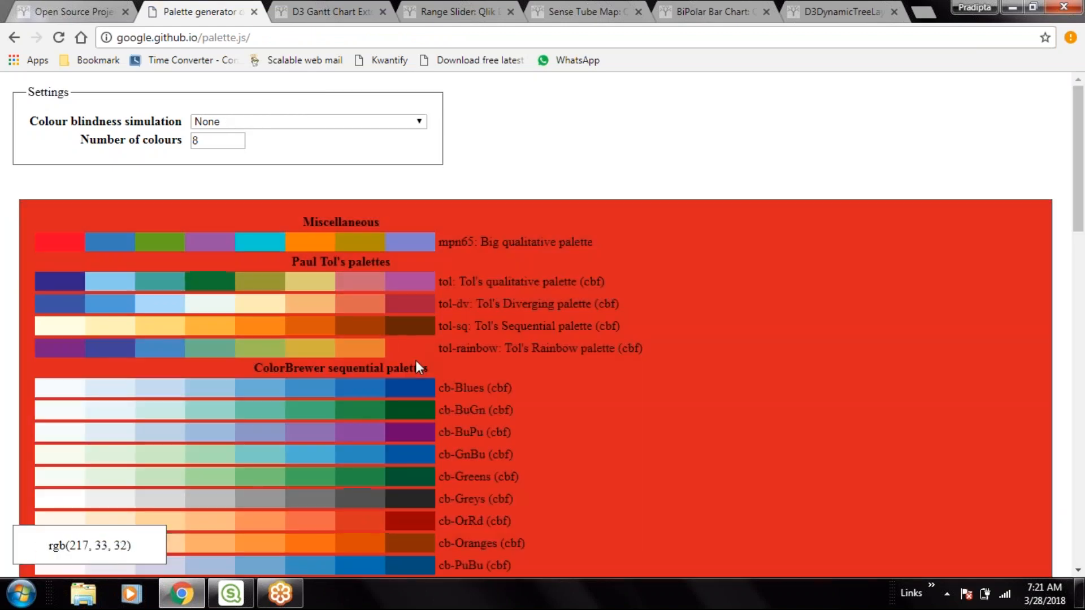
{"action": "scroll", "coordinate": [768, 353], "scroll_direction": "down", "scroll_amount": 3}
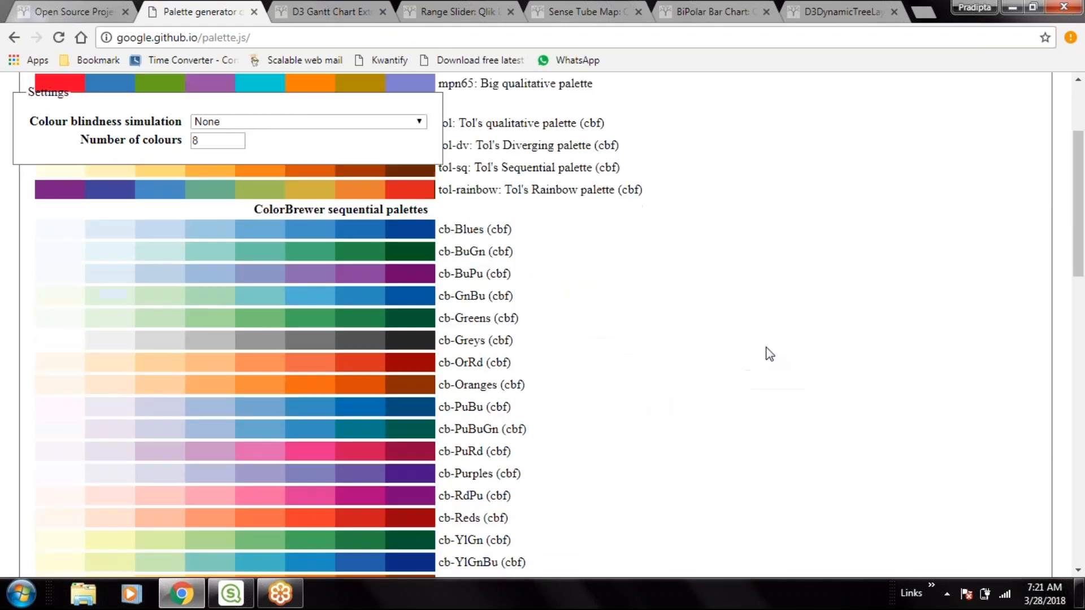
{"action": "scroll", "coordinate": [769, 353], "scroll_direction": "down", "scroll_amount": 15}
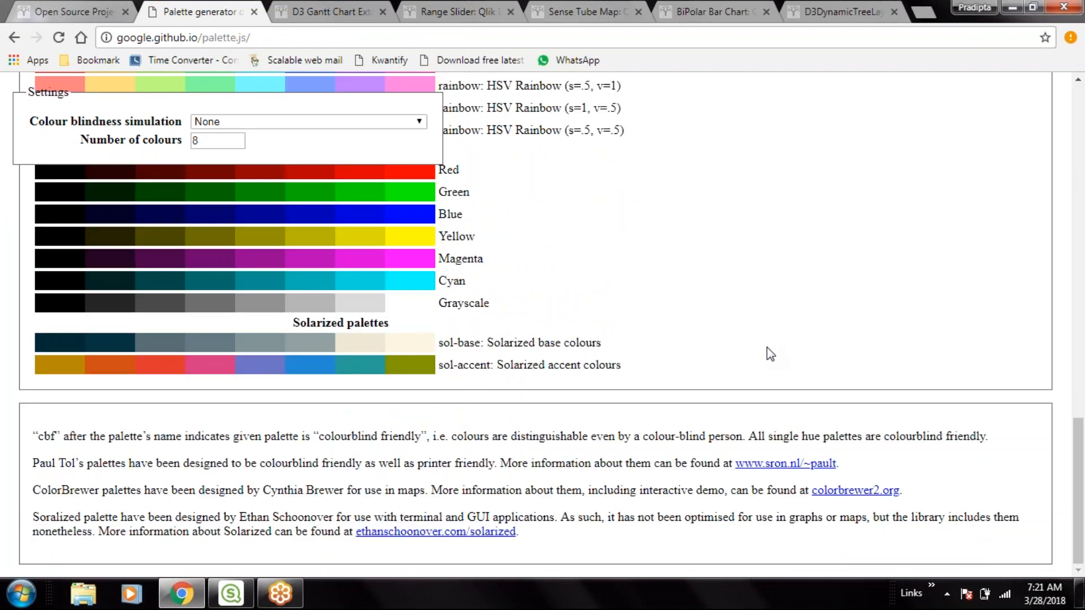
{"action": "scroll", "coordinate": [768, 348], "scroll_direction": "up", "scroll_amount": 20}
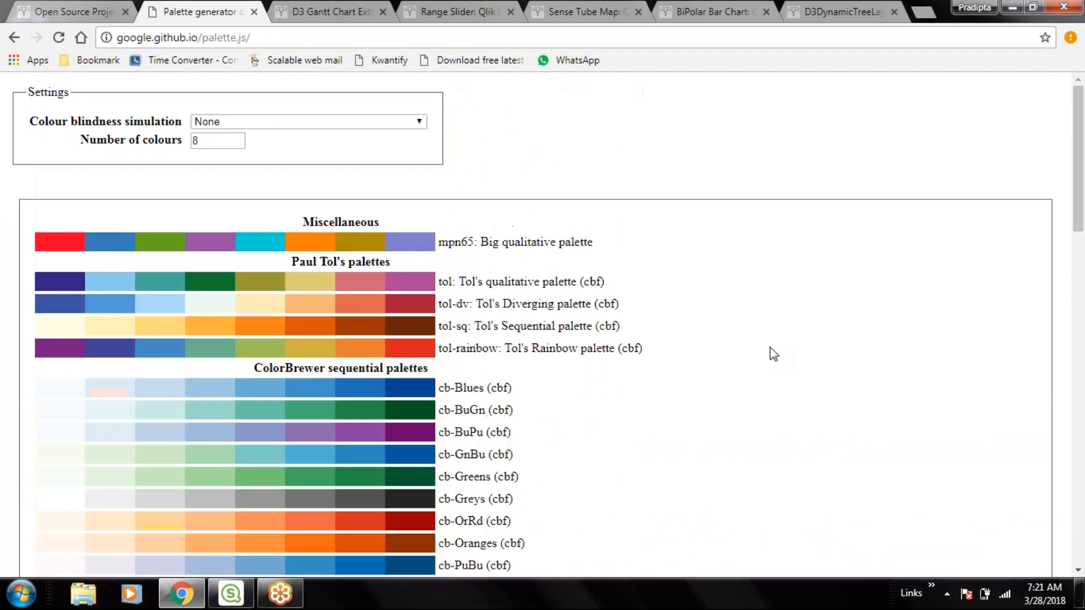
- Return to the palette.js repository and download it as palette.js-master.zip to the Desktop
{"action": "left_click", "coordinate": [14, 37]}
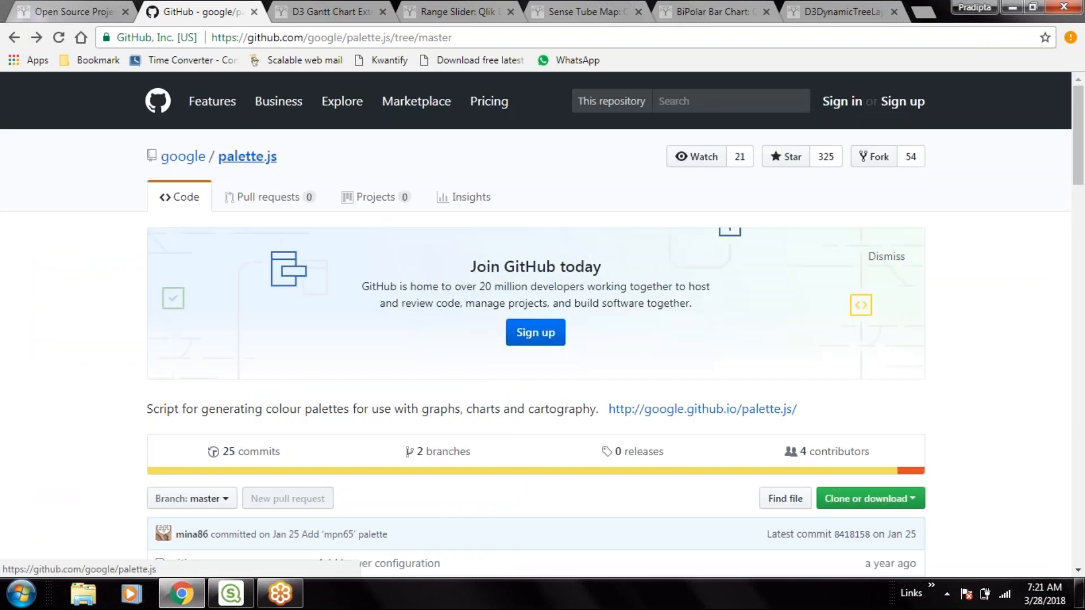
{"action": "left_click", "coordinate": [248, 157]}
{"action": "left_click", "coordinate": [918, 498]}
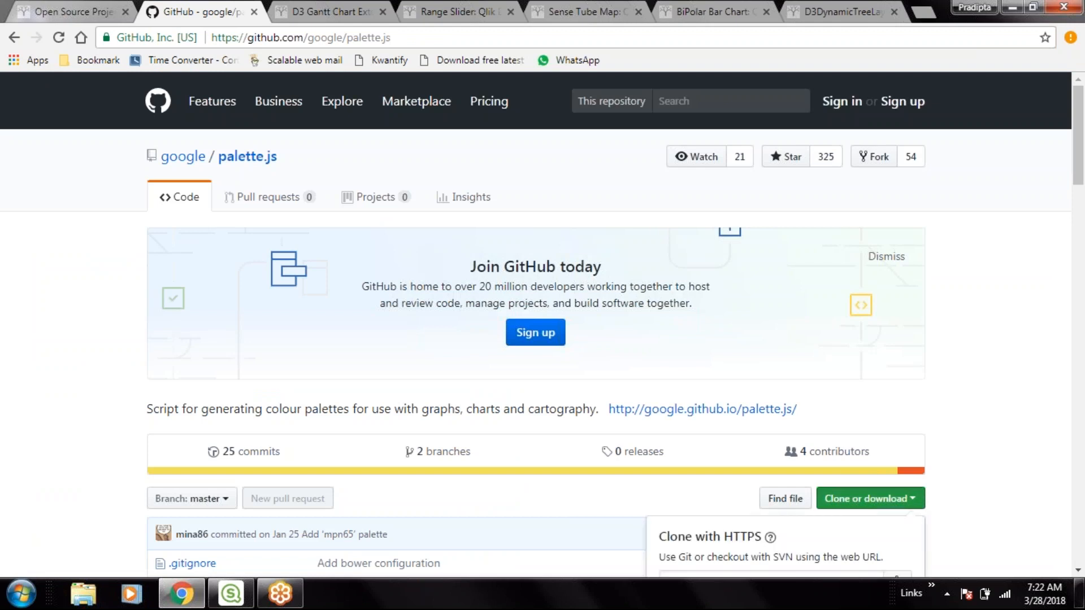
{"action": "scroll", "coordinate": [986, 501], "scroll_direction": "down", "scroll_amount": 3}
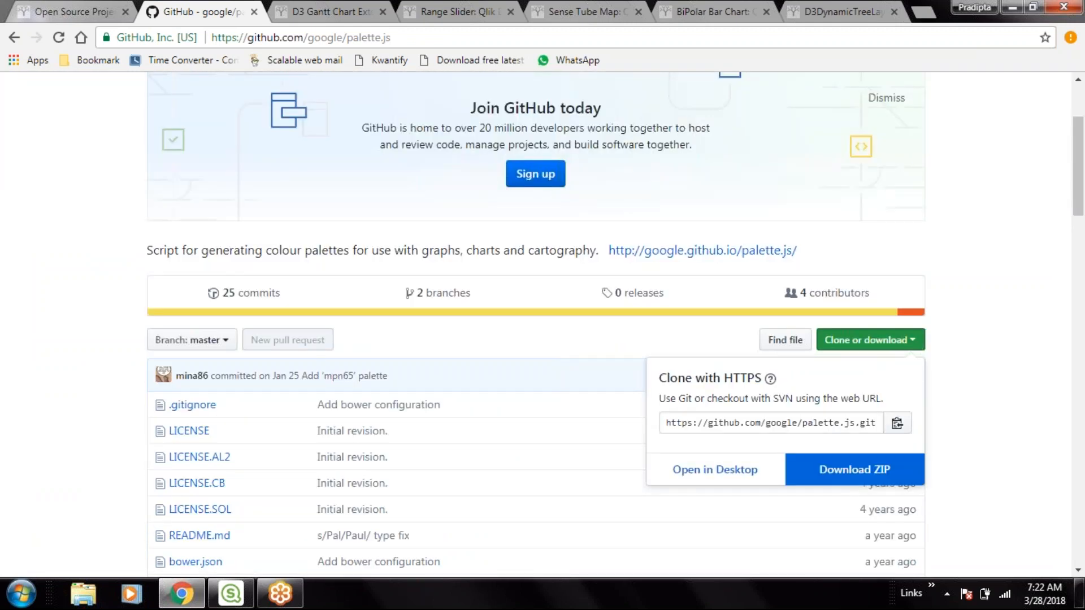
{"action": "left_click", "coordinate": [848, 472]}
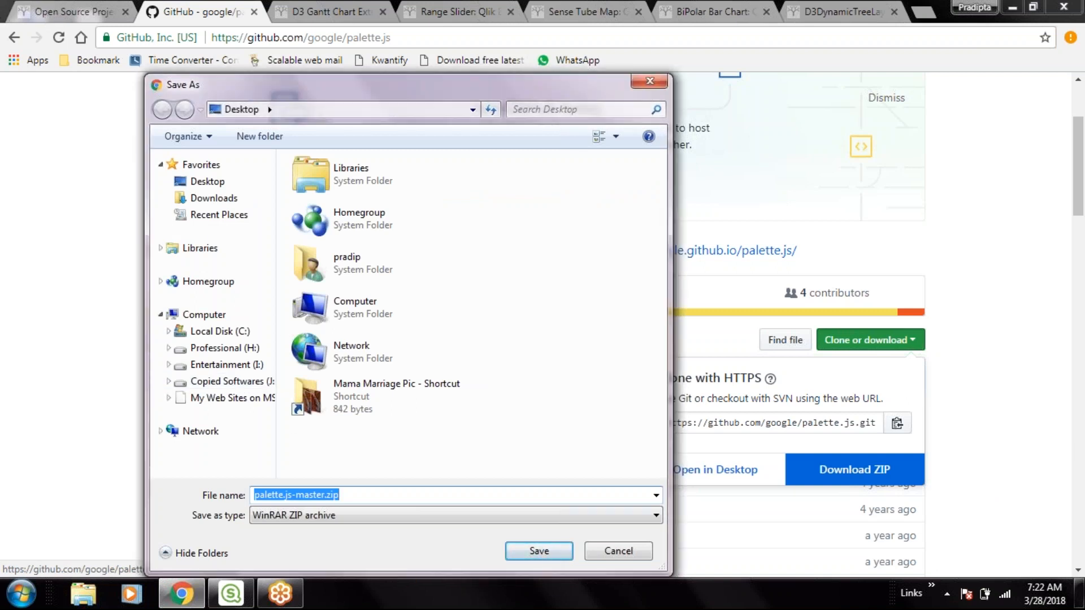
{"action": "left_click", "coordinate": [548, 552]}
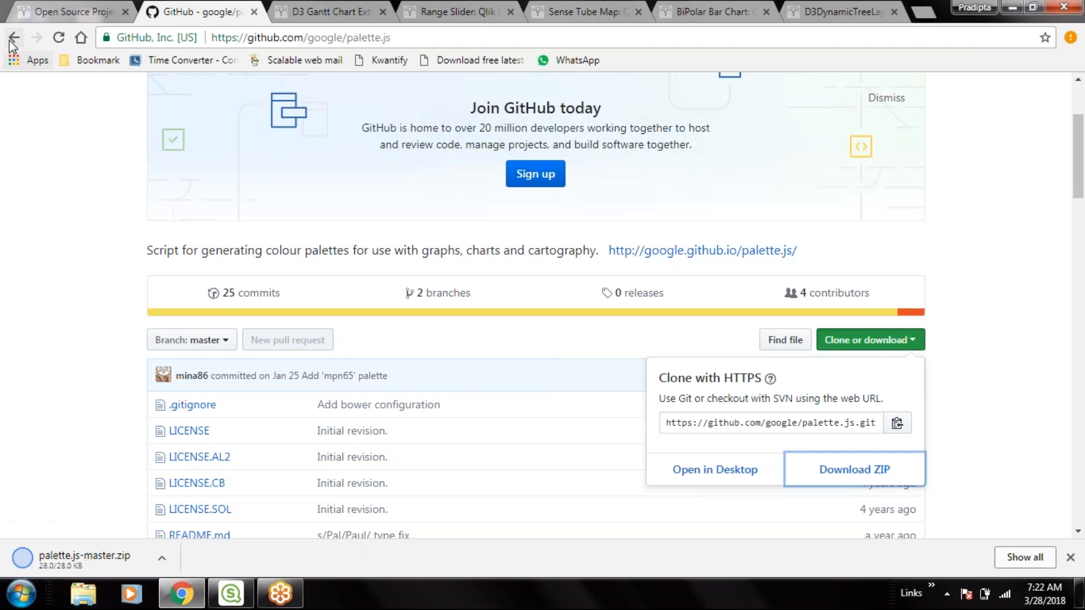
- Go back to the Funnel Chart project page and view its sample funnel charts
{"action": "left_click", "coordinate": [10, 42]}
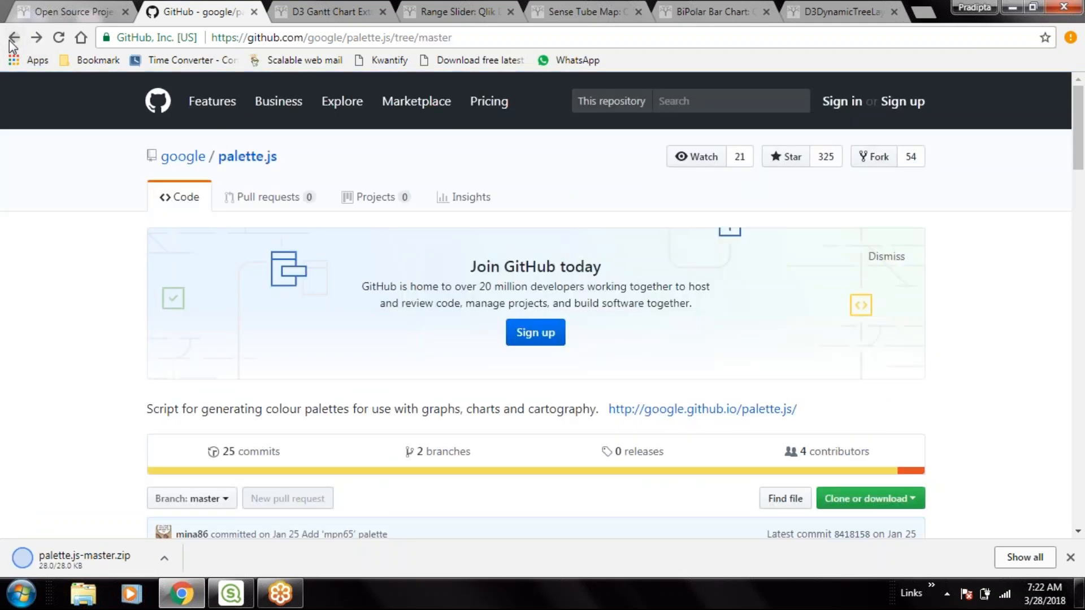
{"action": "left_click", "coordinate": [12, 41]}
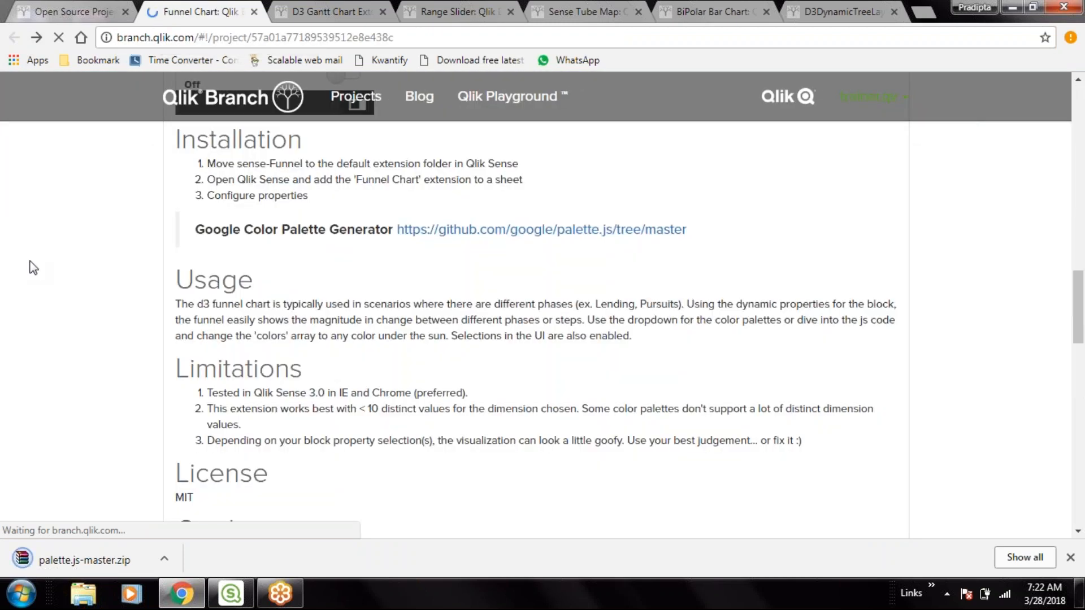
{"action": "scroll", "coordinate": [33, 268], "scroll_direction": "up", "scroll_amount": 12}
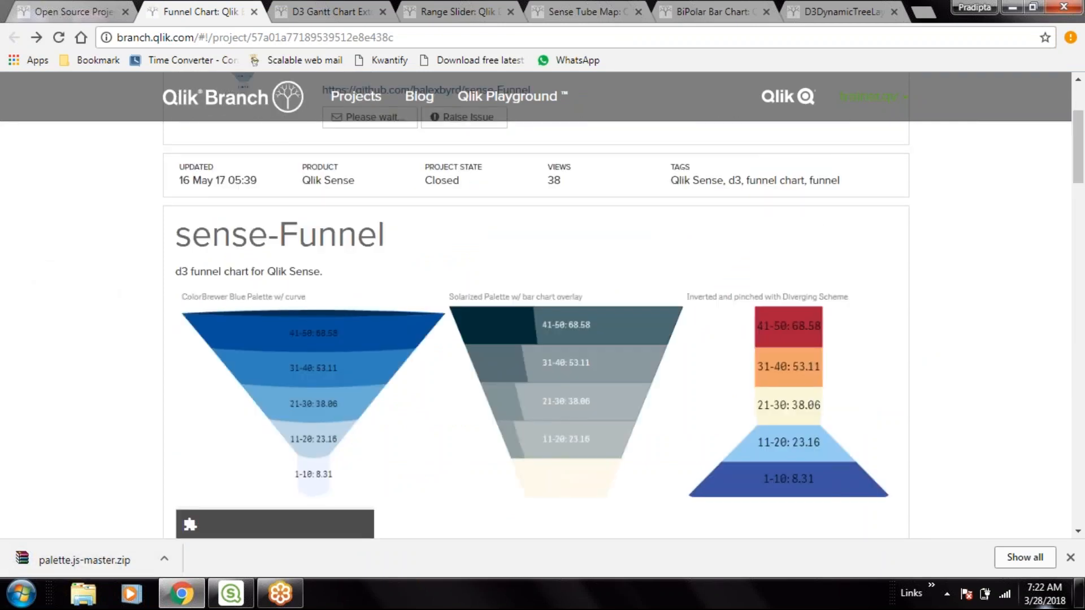
- Show the desktop and extract the downloaded palette.js archive into its own palette.js-master folder
{"action": "left_click", "coordinate": [1079, 594]}
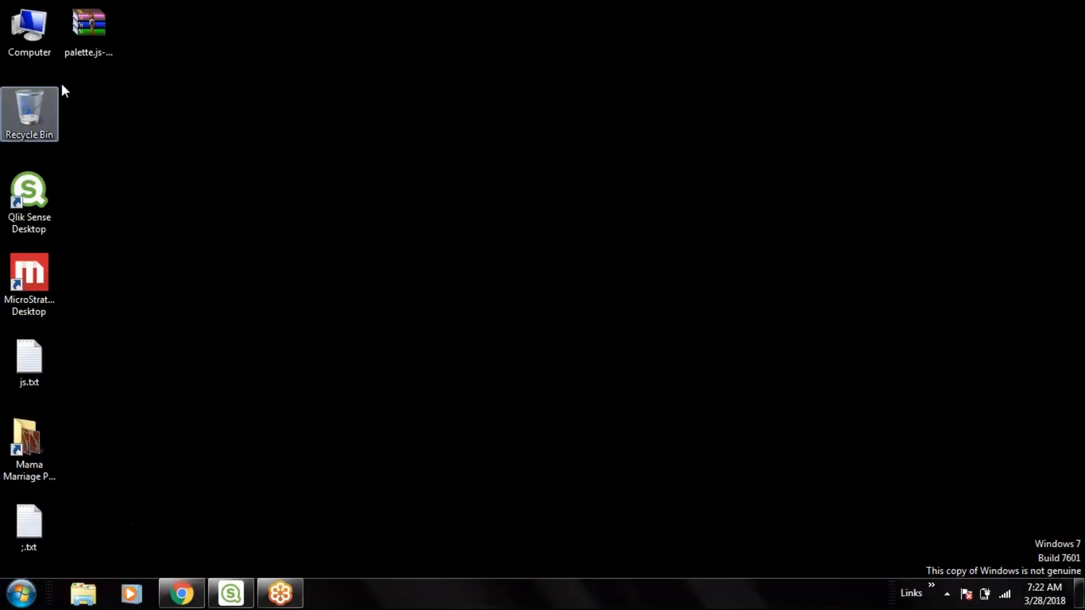
{"action": "right_click", "coordinate": [93, 32]}
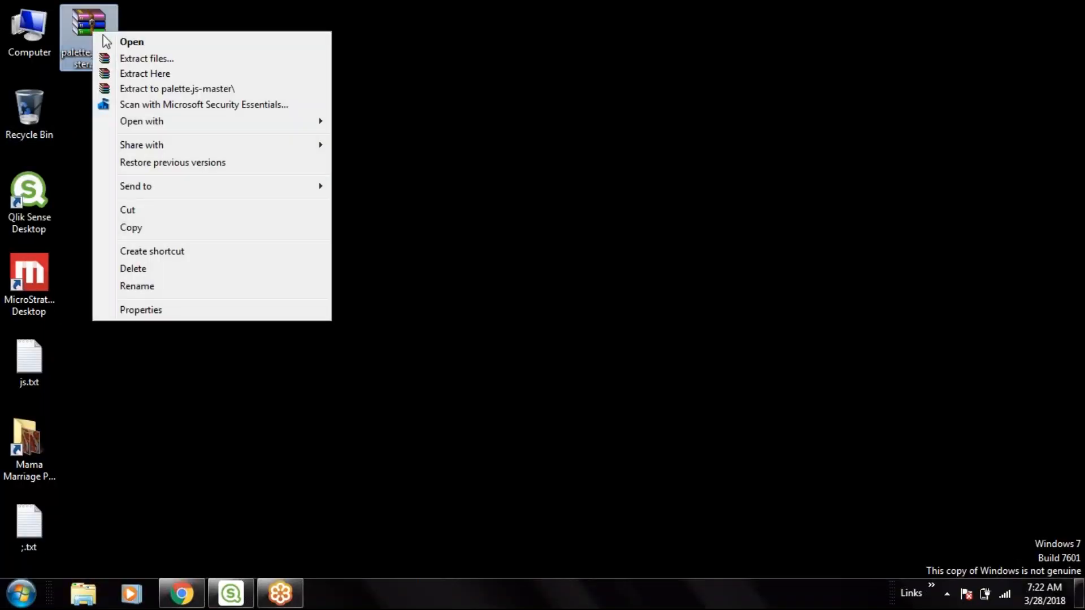
{"action": "left_click", "coordinate": [218, 90]}
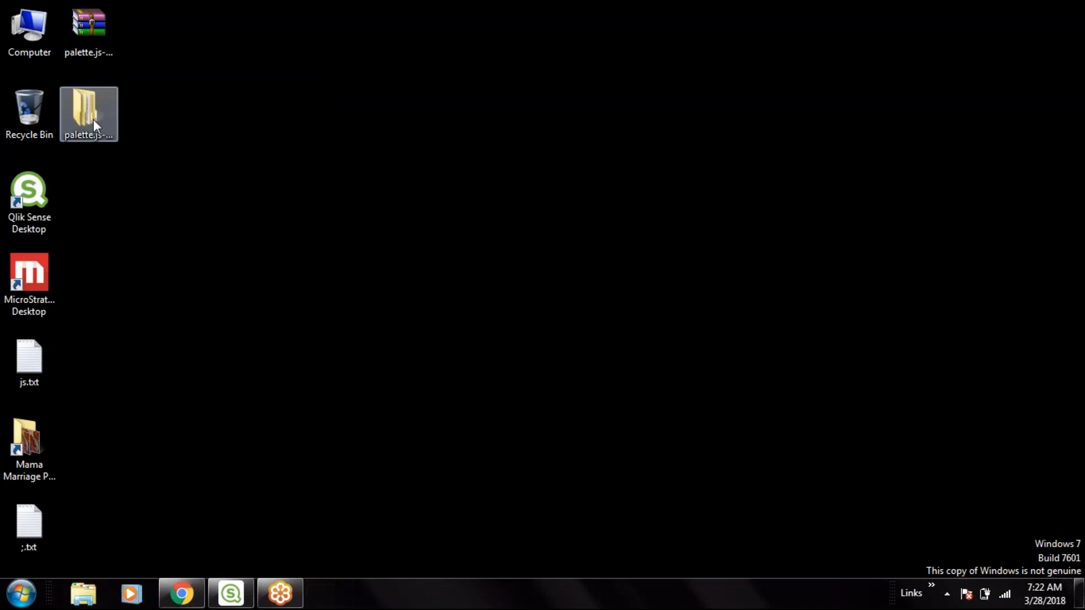
- Inspect the extracted palette.js-master folder and the files in its nested folder, and close the window
{"action": "double_click", "coordinate": [94, 120]}
{"action": "double_click", "coordinate": [383, 133]}
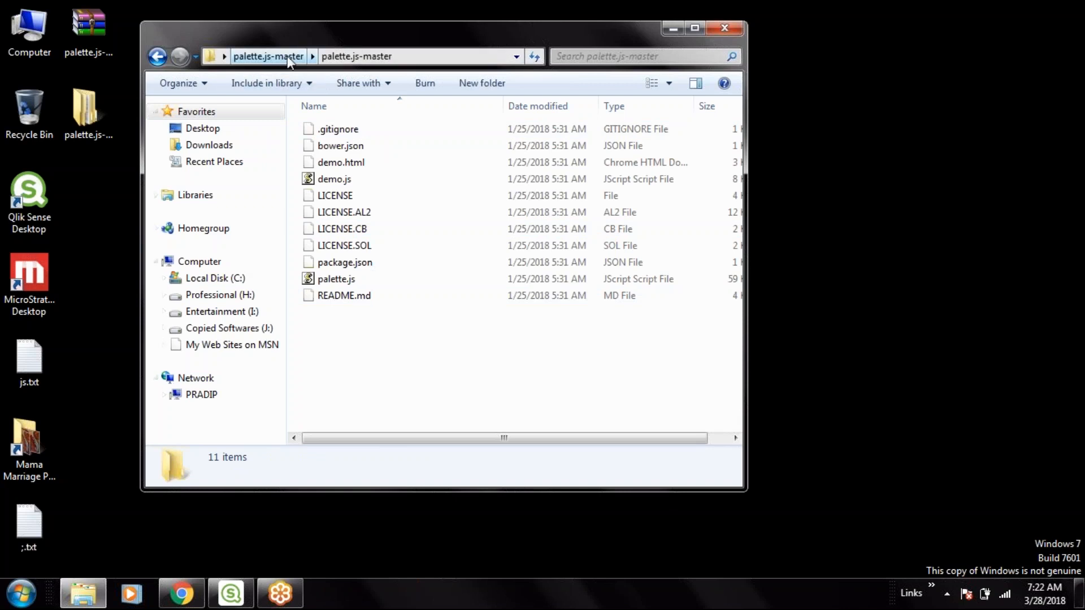
{"action": "left_click", "coordinate": [270, 56]}
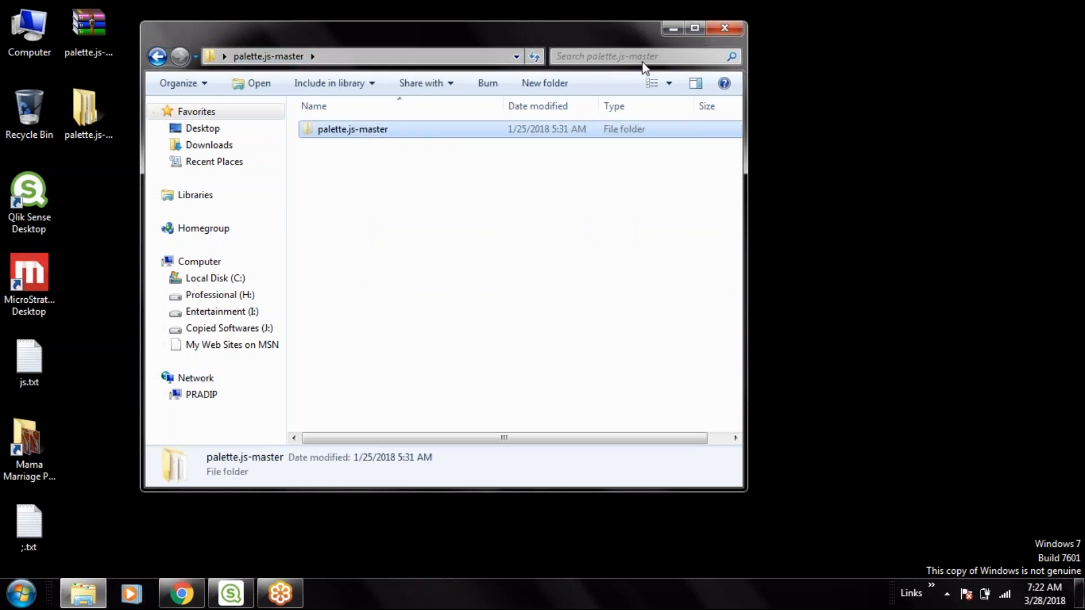
{"action": "left_click", "coordinate": [725, 27]}
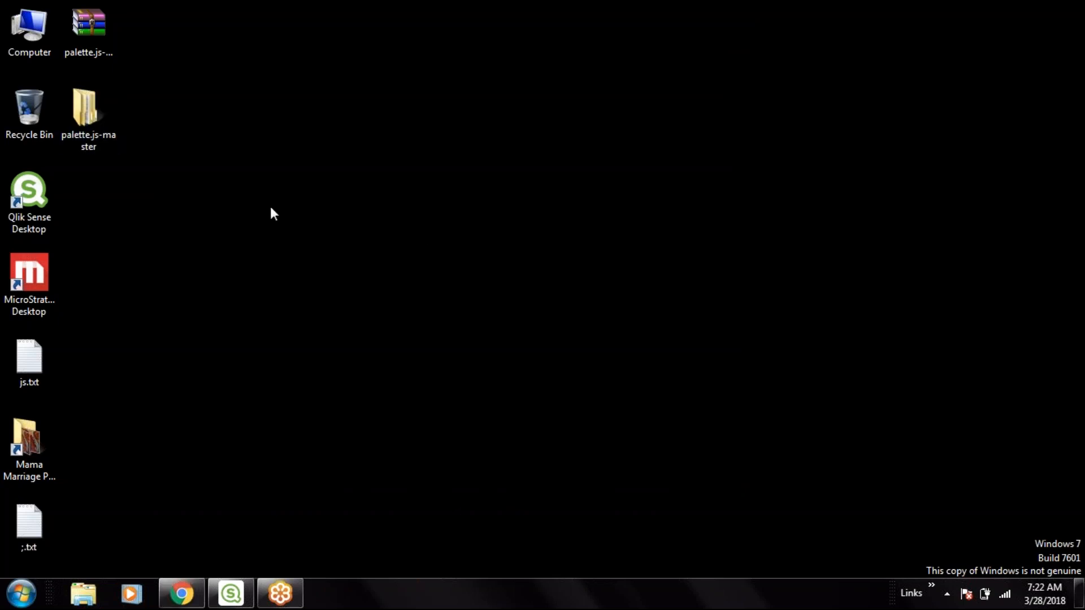
{"action": "double_click", "coordinate": [106, 120]}
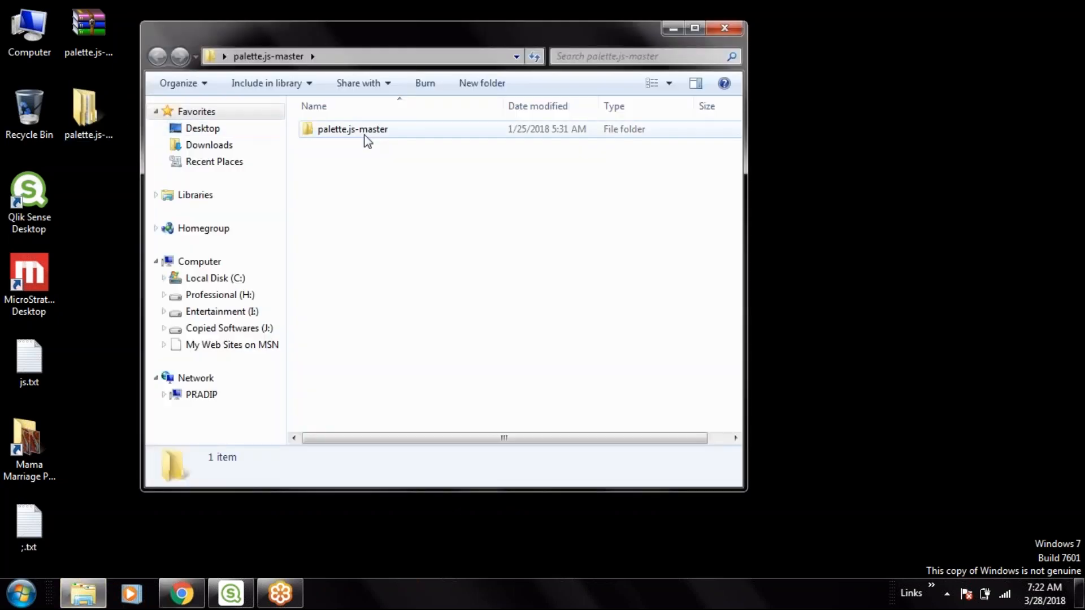
{"action": "left_click", "coordinate": [717, 31]}
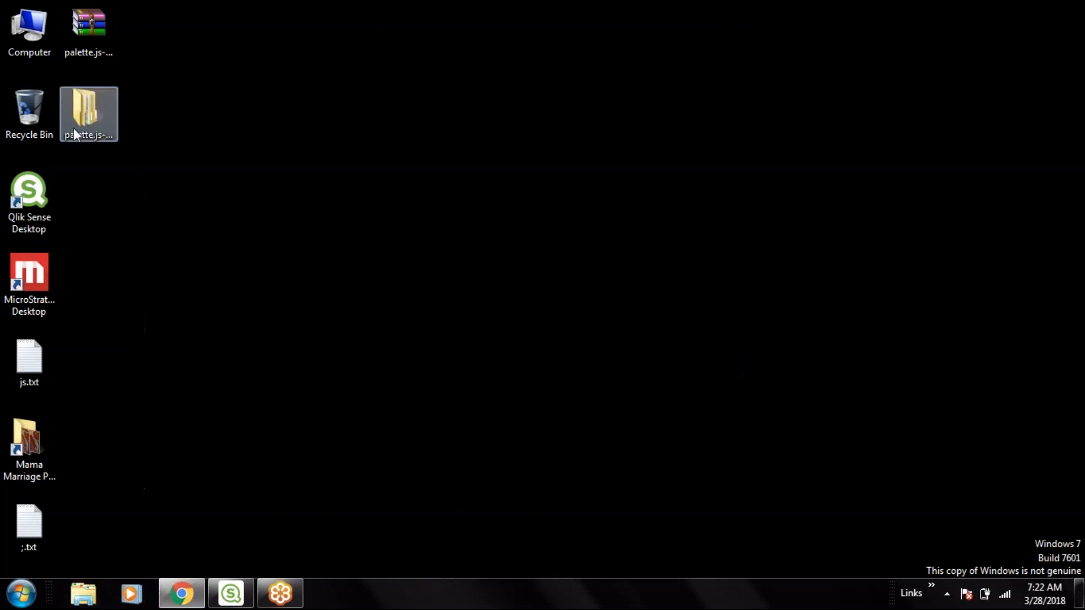
- Copy the nested palette.js-master folder into the Qlik\Sense\Extensions folder under Documents and refresh the folder view
{"action": "double_click", "coordinate": [108, 132]}
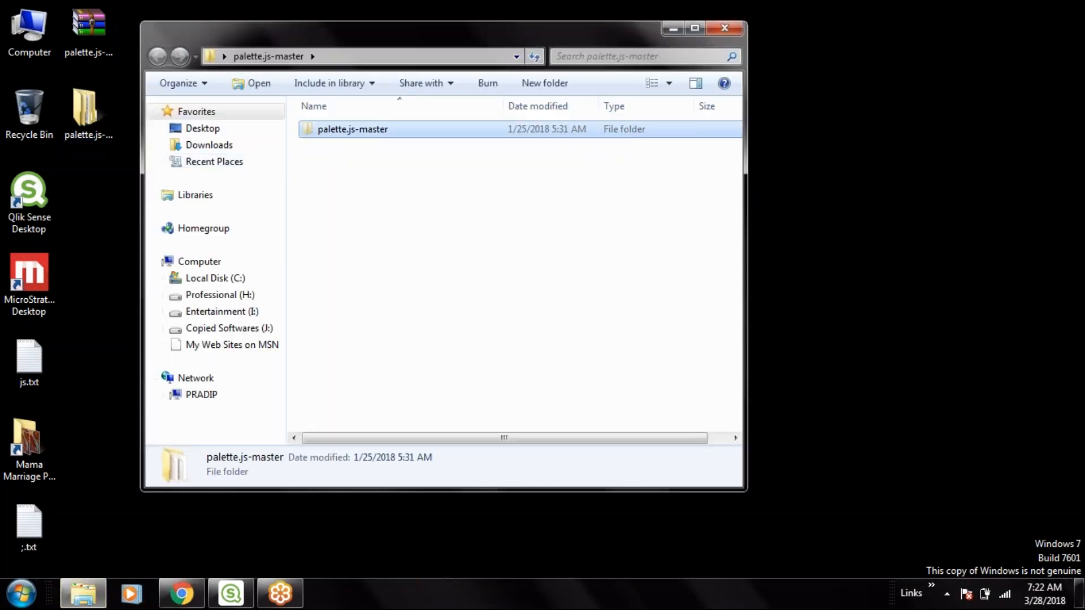
{"action": "left_click", "coordinate": [21, 594]}
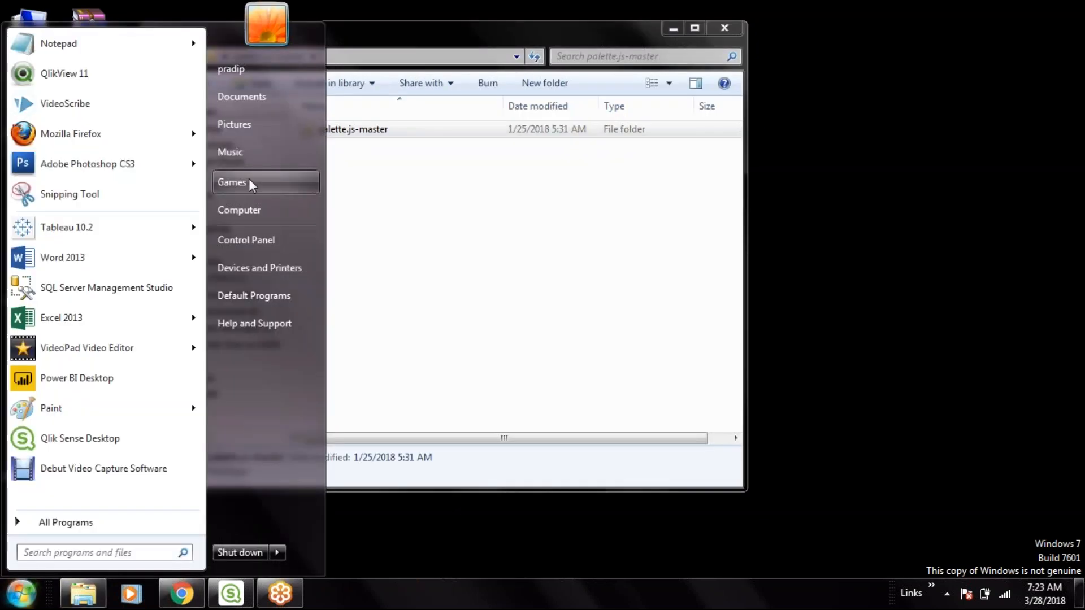
{"action": "left_click", "coordinate": [264, 91]}
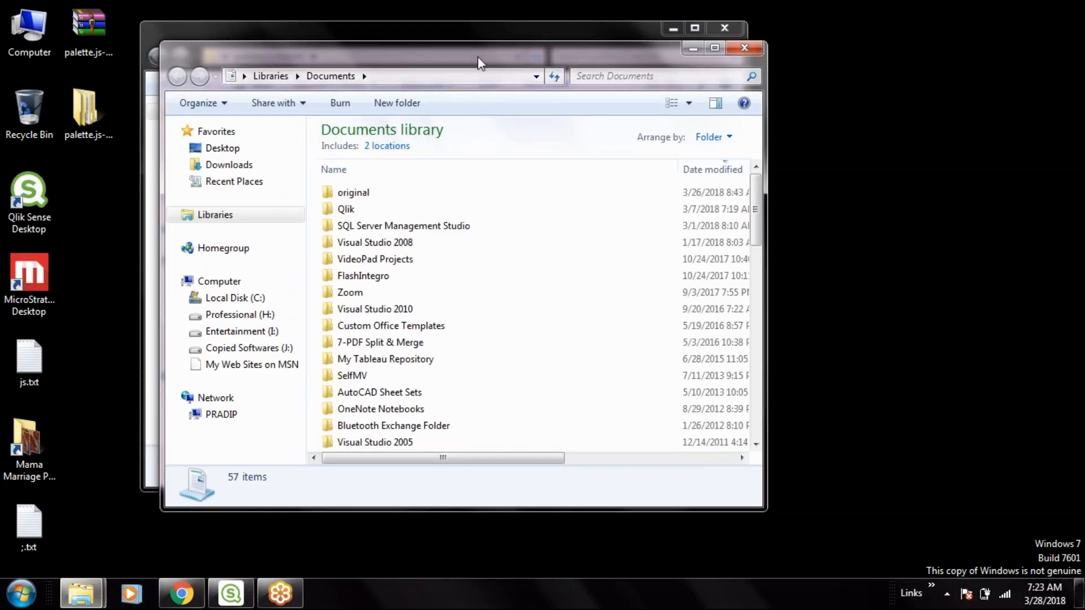
{"action": "double_click", "coordinate": [478, 57]}
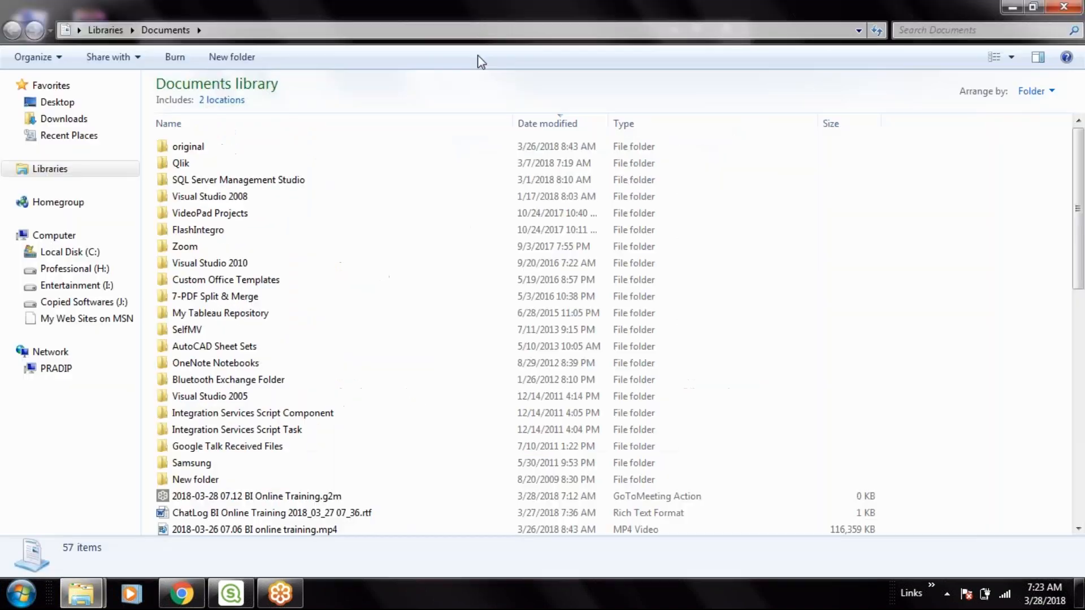
{"action": "double_click", "coordinate": [182, 165]}
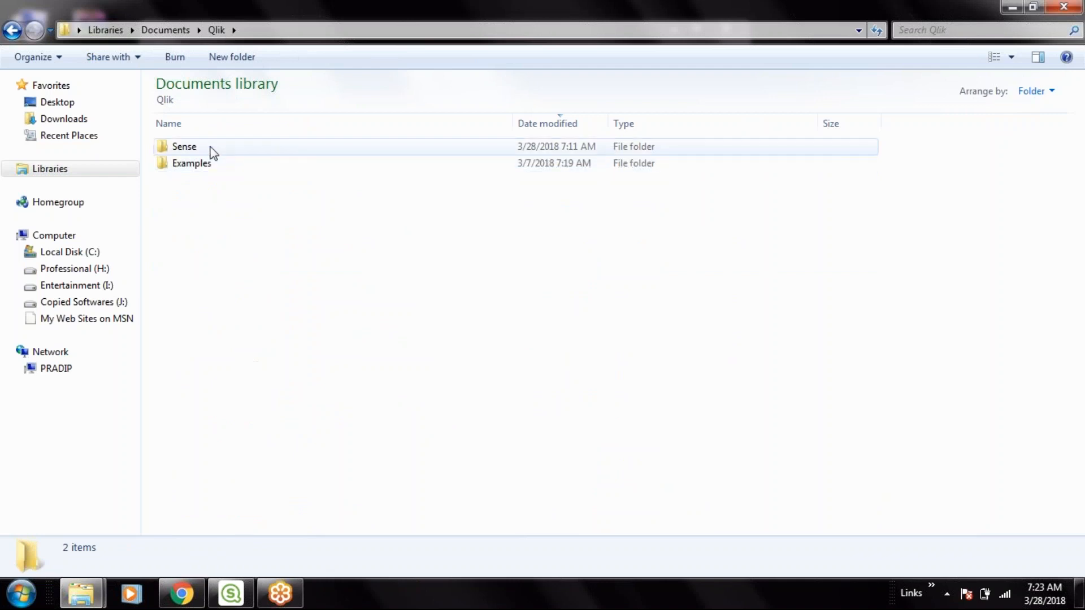
{"action": "double_click", "coordinate": [213, 151]}
{"action": "double_click", "coordinate": [289, 146]}
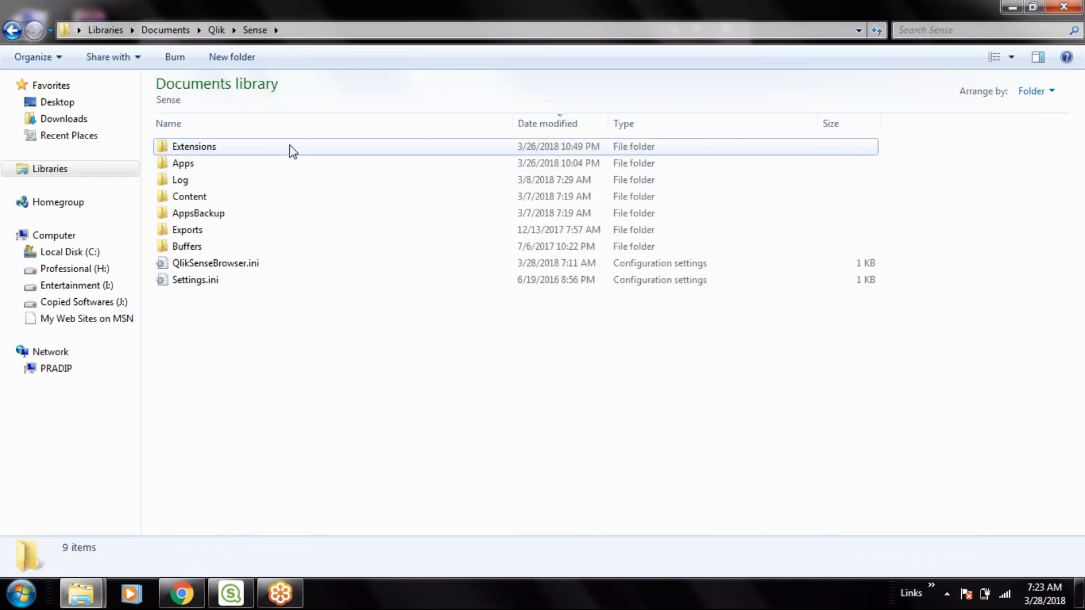
{"action": "key", "text": "ctrl+v"}
{"action": "right_click", "coordinate": [390, 479]}
{"action": "left_click", "coordinate": [424, 337]}
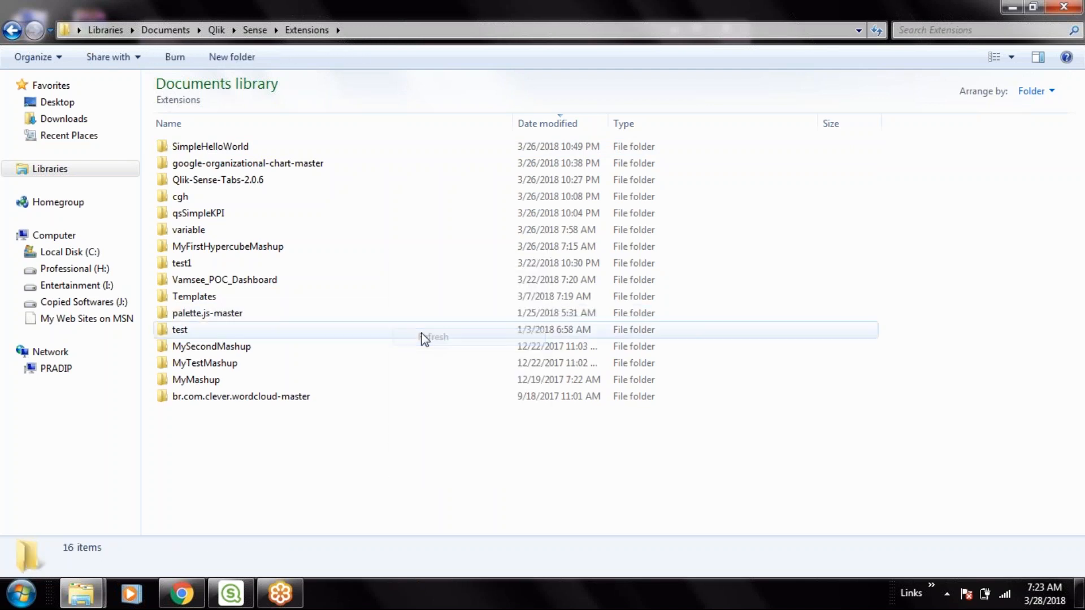
- Switch to Qlik Sense Desktop, check the custom objects with the Extension Test sheet in edit mode, and return to the Extensions folder
{"action": "left_click", "coordinate": [235, 602]}
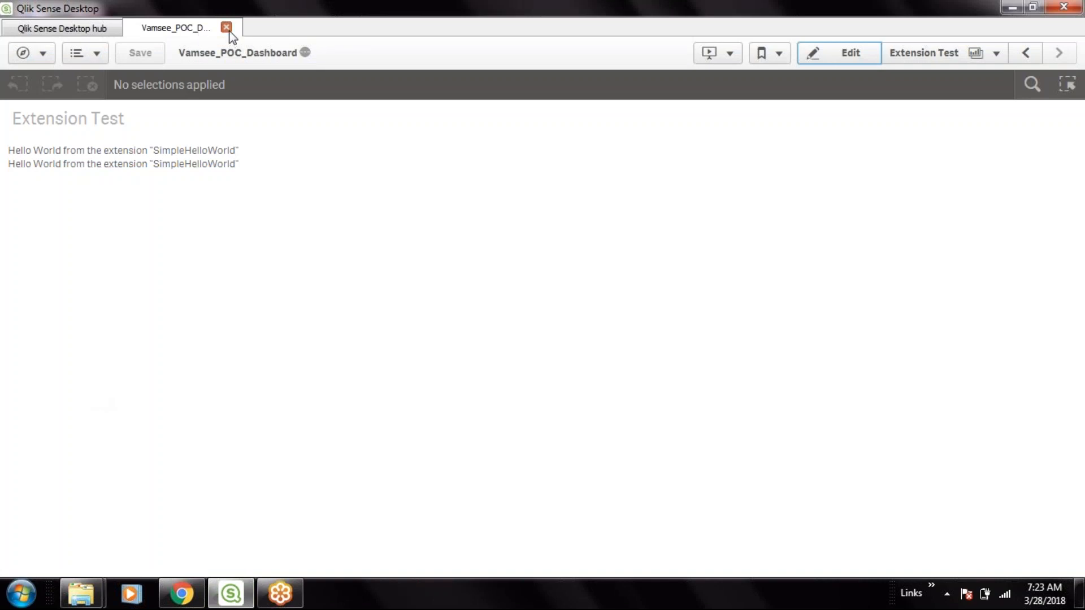
{"action": "left_click", "coordinate": [815, 57]}
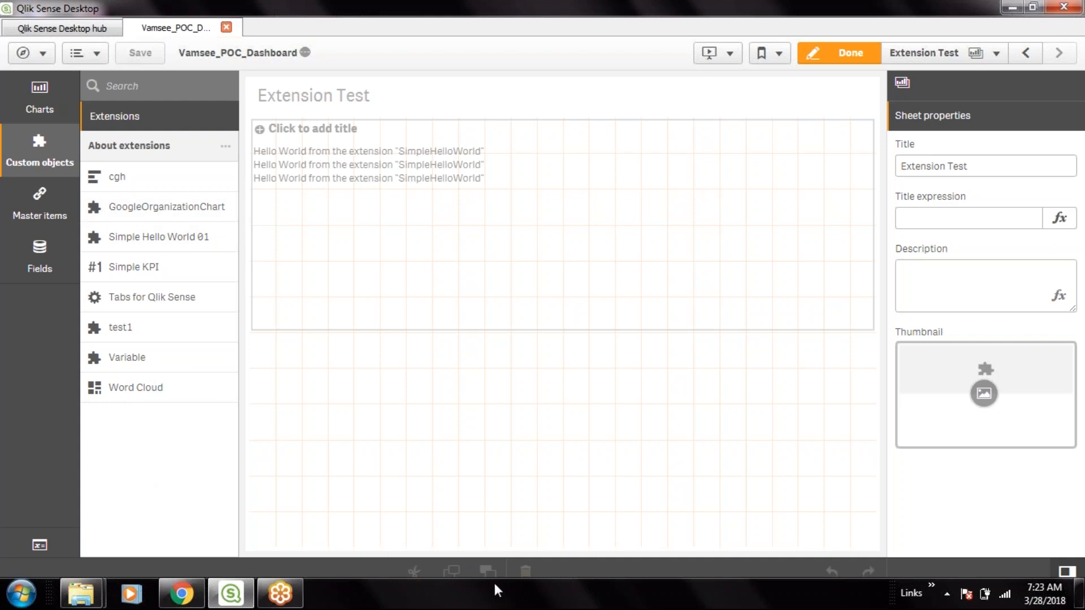
{"action": "key", "text": "alt+Tab"}
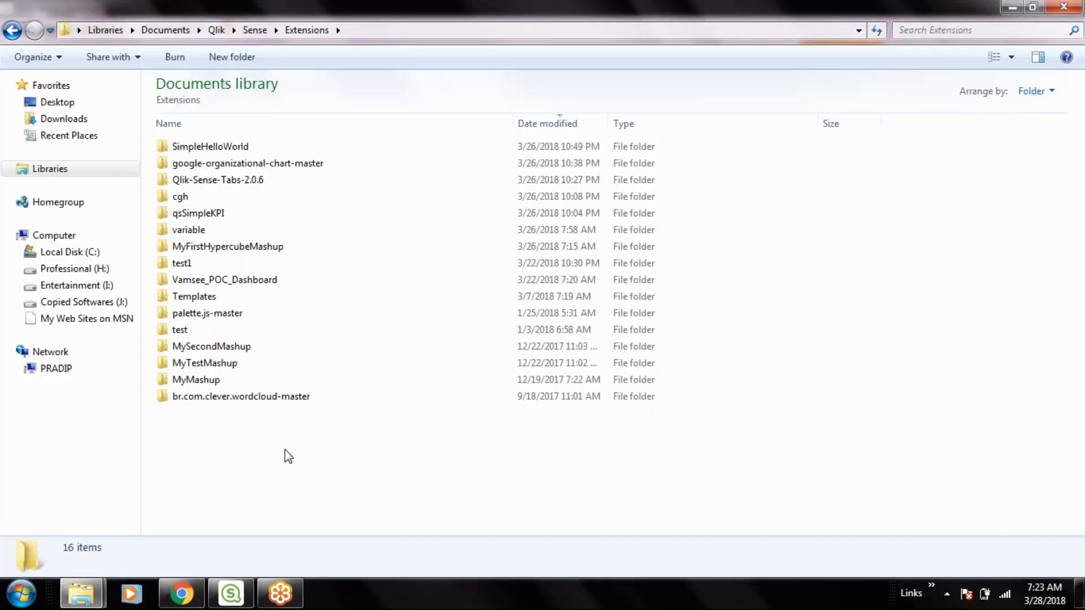
- Sort the Extensions folder by date modified, newest first, and locate the palette.js-master folder
{"action": "left_click", "coordinate": [573, 126]}
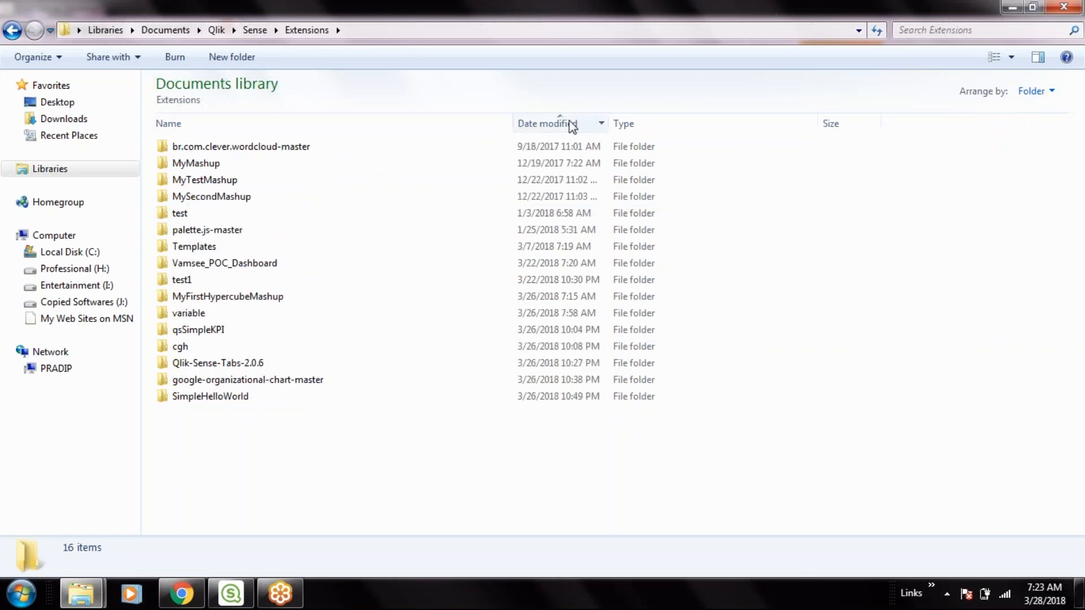
{"action": "left_click", "coordinate": [572, 127]}
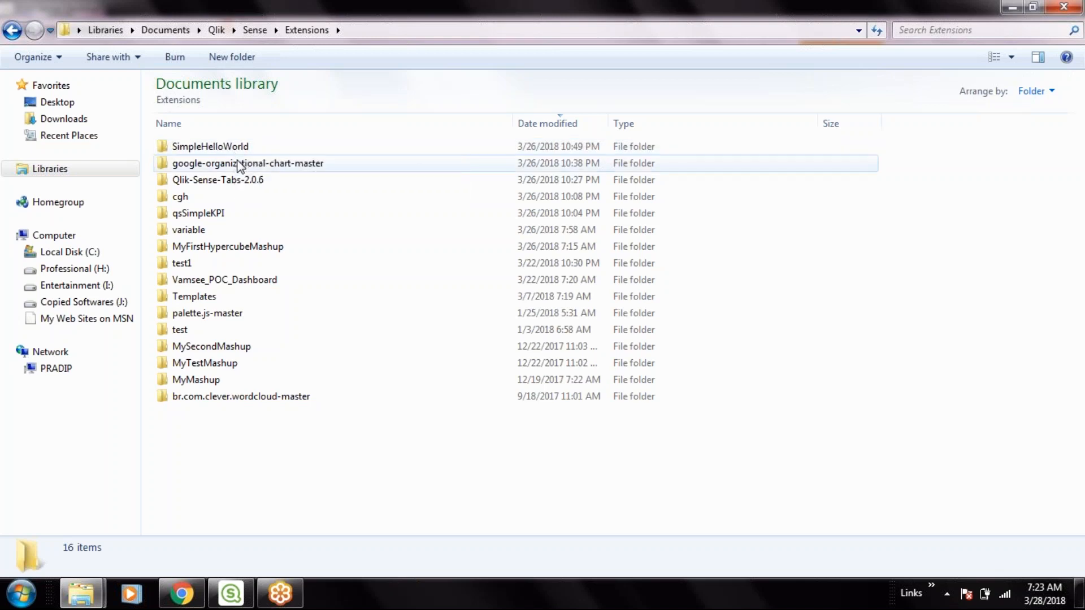
{"action": "left_click", "coordinate": [242, 314]}
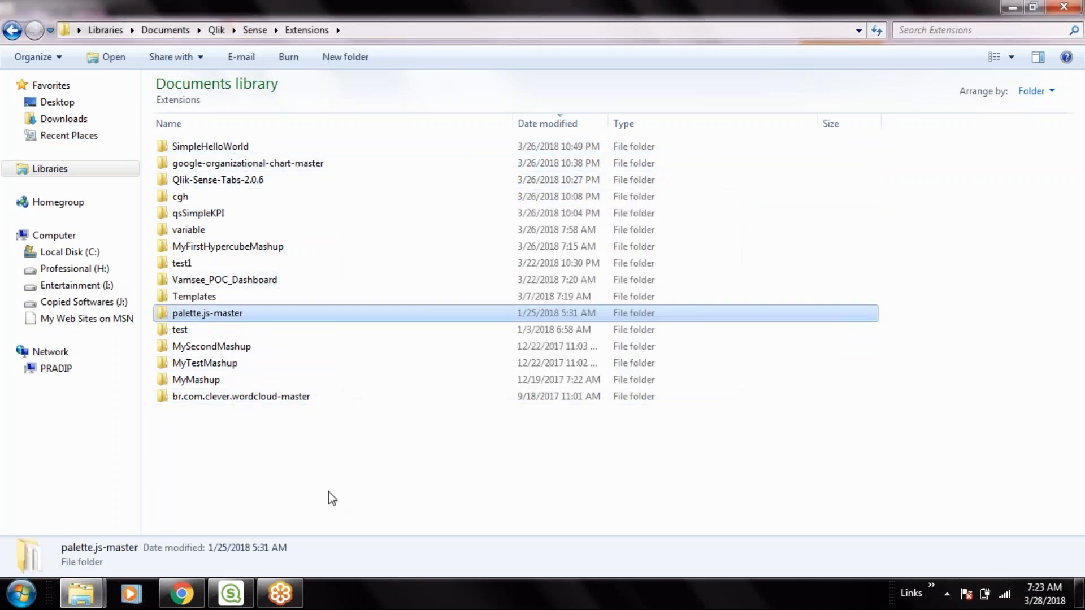
- Switch to Chrome and read the D3 Gantt Chart Extension page, including its installation instructions, configuration options and sample application section
{"action": "left_click", "coordinate": [181, 593]}
{"action": "left_click", "coordinate": [331, 11]}
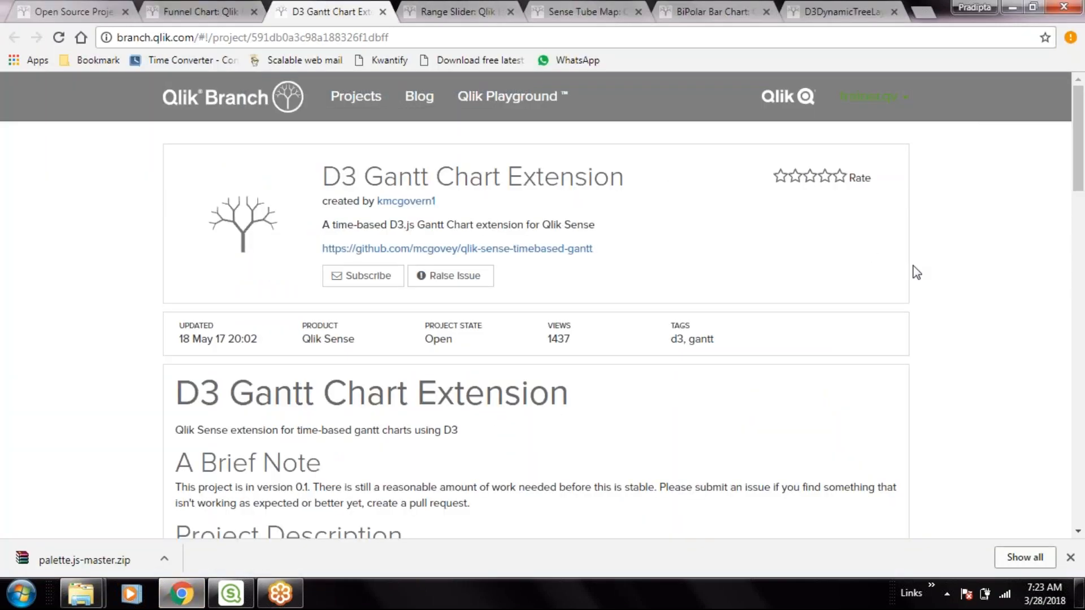
{"action": "scroll", "coordinate": [901, 286], "scroll_direction": "down", "scroll_amount": 5}
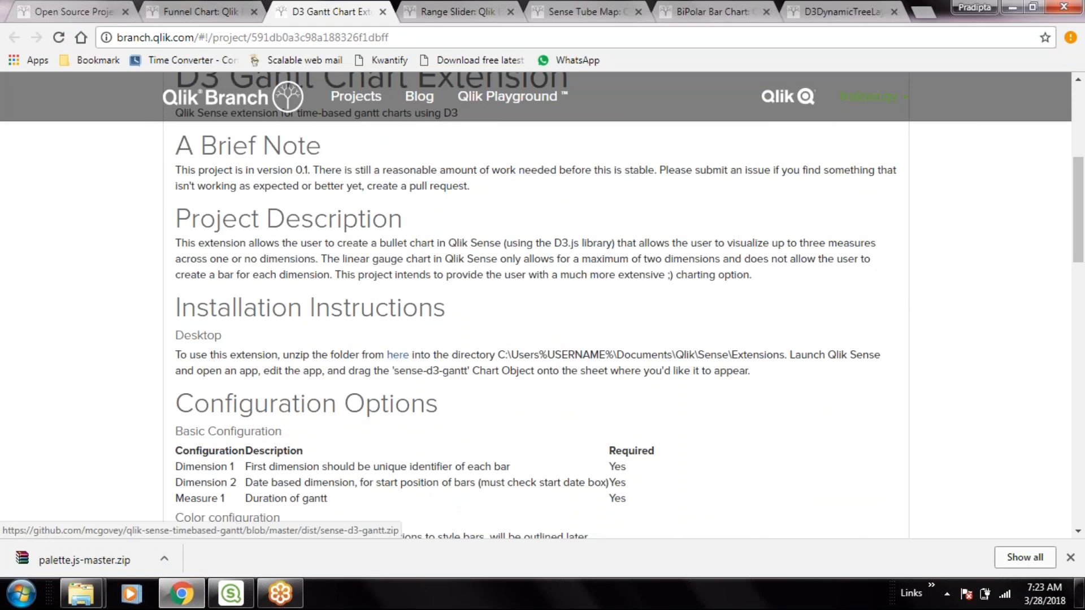
{"action": "scroll", "coordinate": [535, 328], "scroll_direction": "up", "scroll_amount": 4}
{"action": "scroll", "coordinate": [536, 328], "scroll_direction": "down", "scroll_amount": 20}
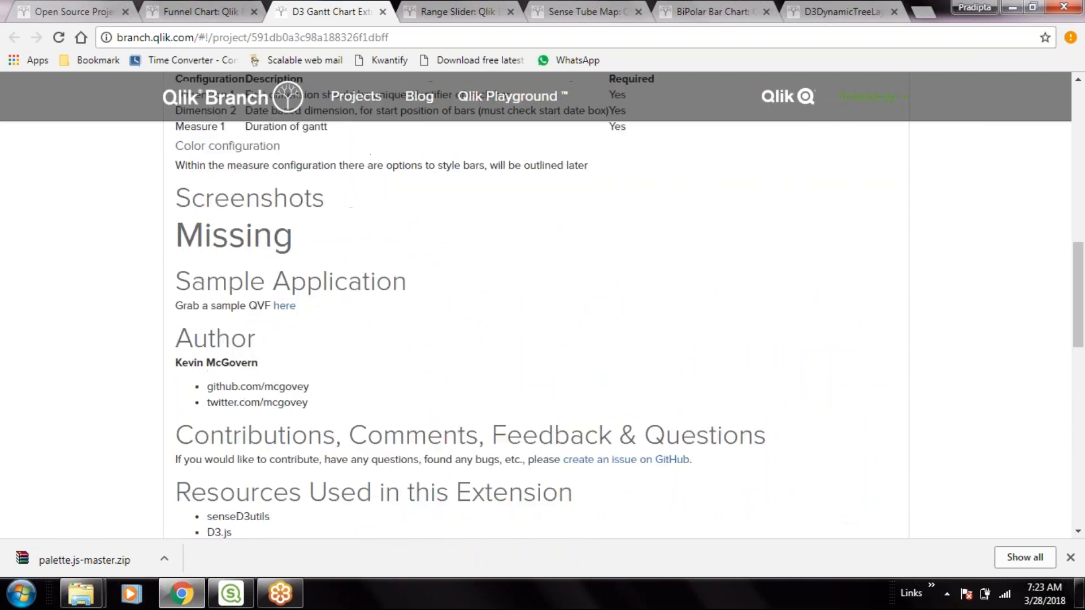
{"action": "scroll", "coordinate": [536, 328], "scroll_direction": "up", "scroll_amount": 7}
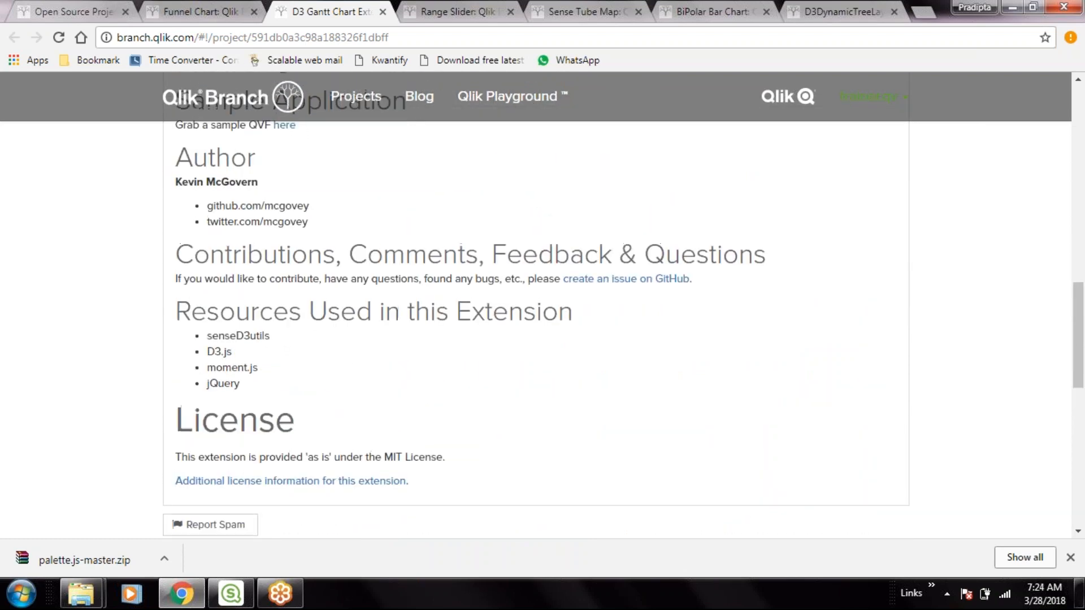
{"action": "scroll", "coordinate": [536, 328], "scroll_direction": "up", "scroll_amount": 6}
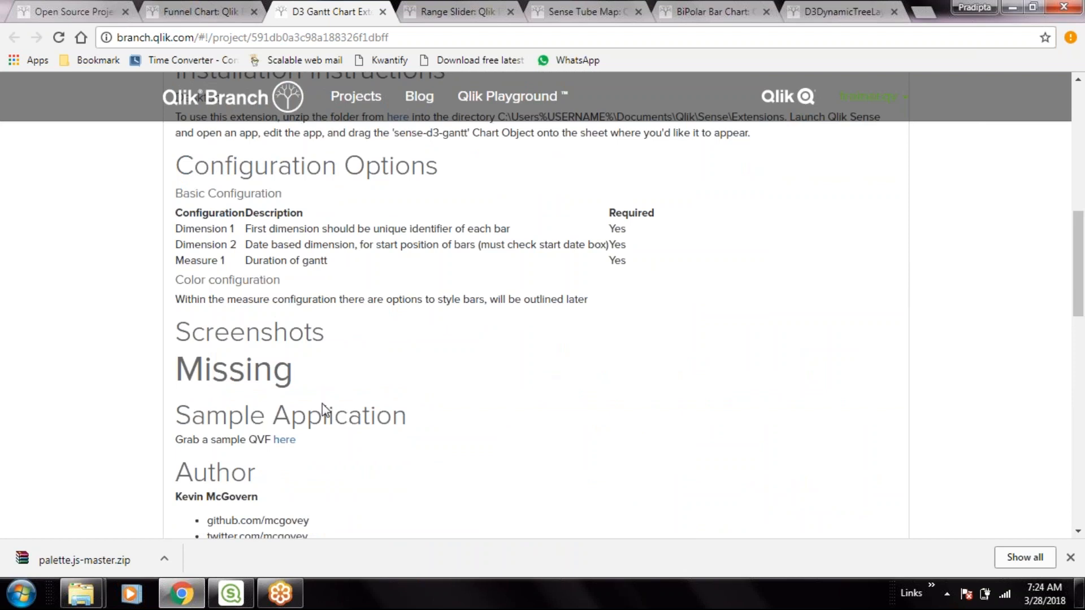
{"action": "right_click", "coordinate": [280, 442]}
{"action": "left_click", "coordinate": [546, 367]}
{"action": "scroll", "coordinate": [546, 368], "scroll_direction": "up", "scroll_amount": 1}
{"action": "scroll", "coordinate": [546, 367], "scroll_direction": "up", "scroll_amount": 3}
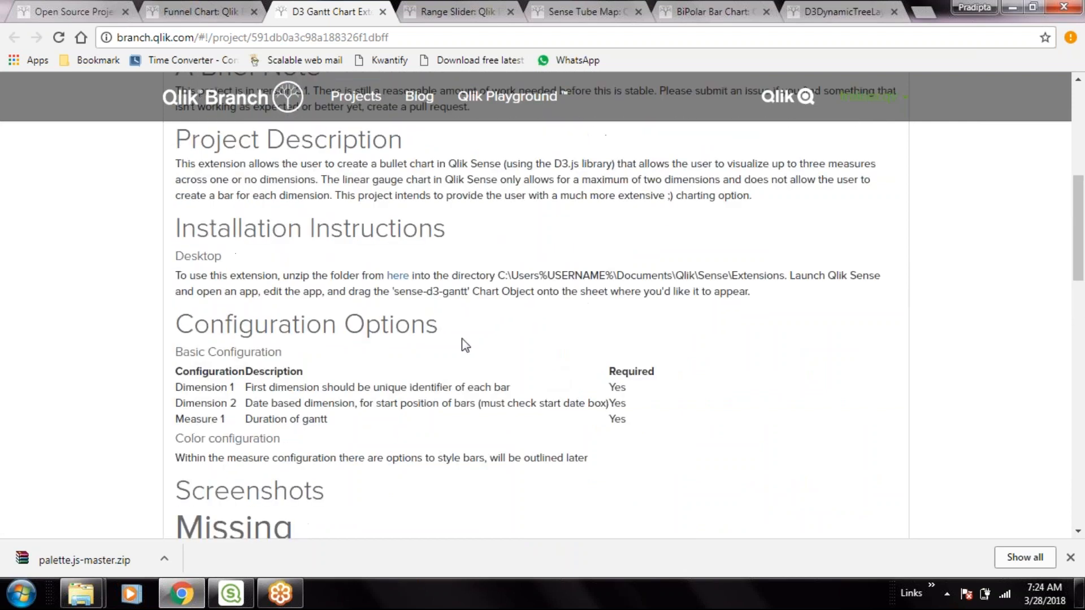
- Download sense-d3-gantt.zip from the link in the installation instructions and save it in Documents\Qlik\Sense\Extensions
{"action": "left_click", "coordinate": [398, 277]}
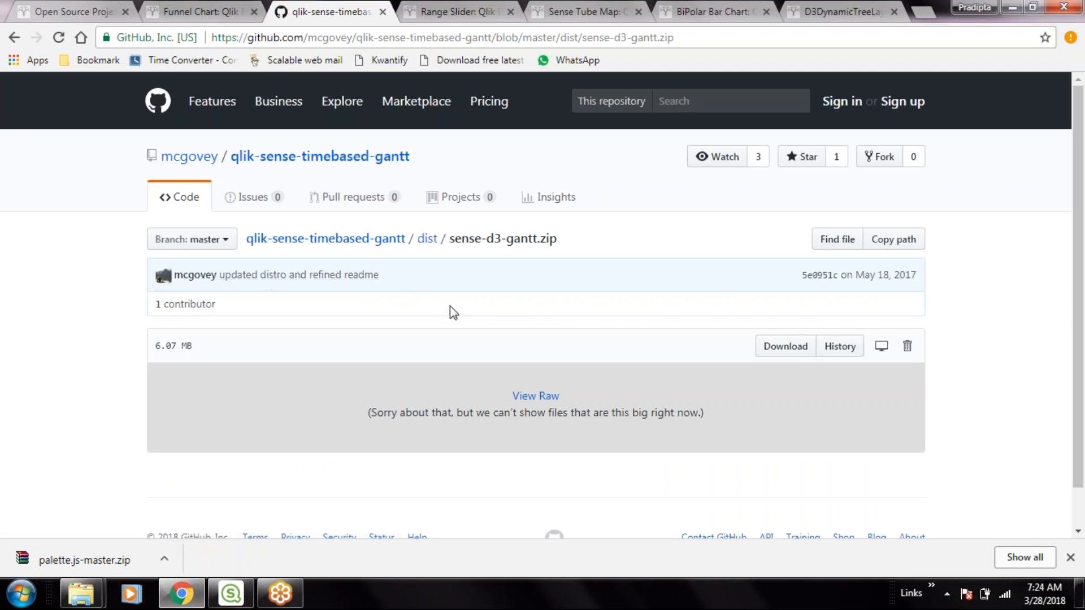
{"action": "left_click", "coordinate": [799, 346]}
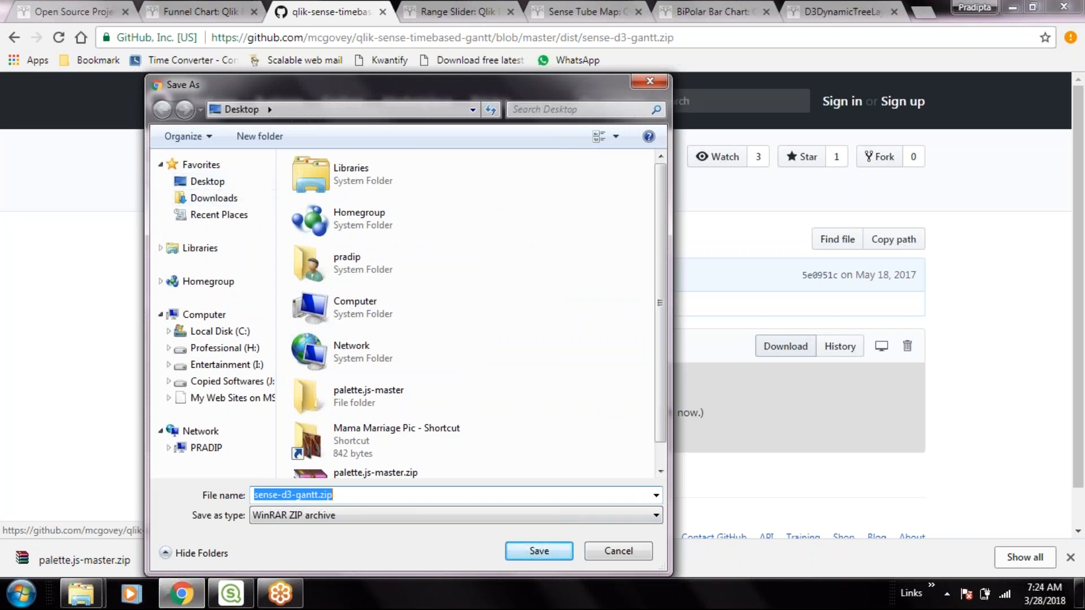
{"action": "left_click", "coordinate": [161, 248]}
{"action": "left_click", "coordinate": [212, 270]}
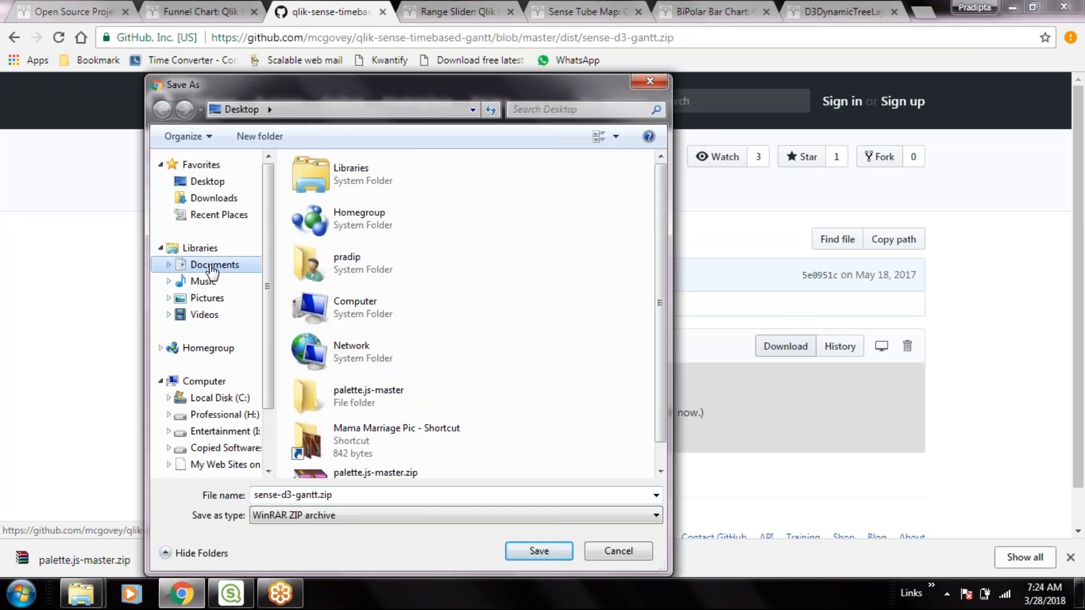
{"action": "double_click", "coordinate": [317, 243]}
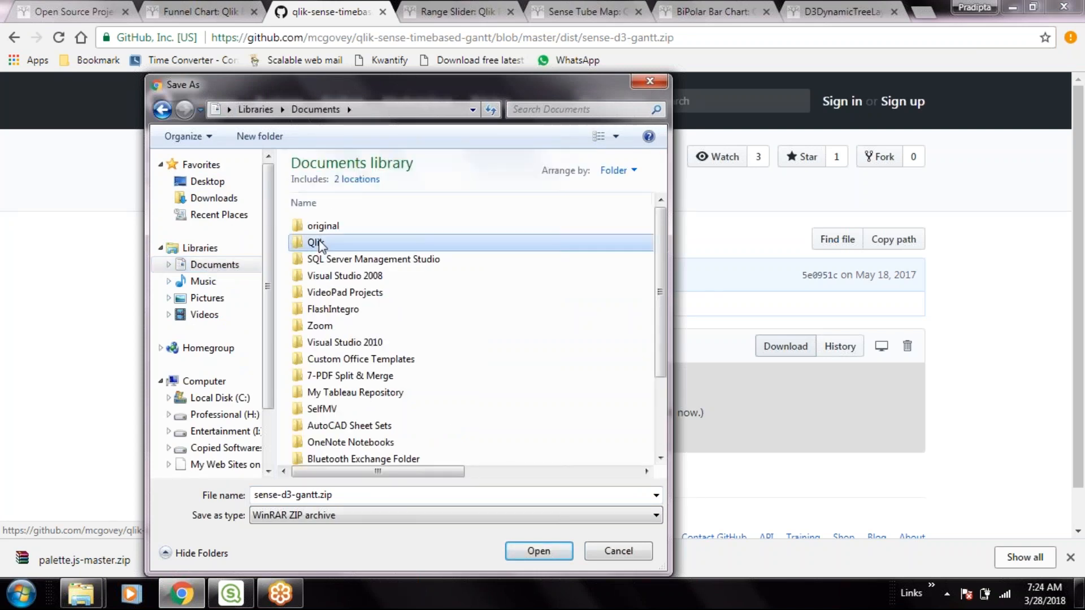
{"action": "double_click", "coordinate": [324, 226]}
{"action": "double_click", "coordinate": [324, 226]}
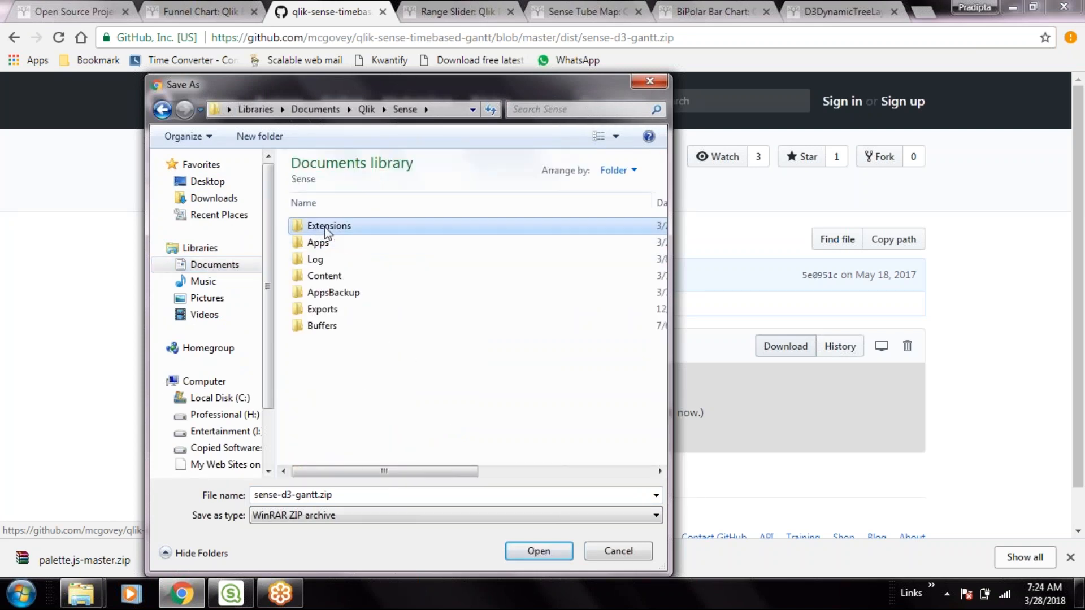
{"action": "left_click", "coordinate": [538, 551]}
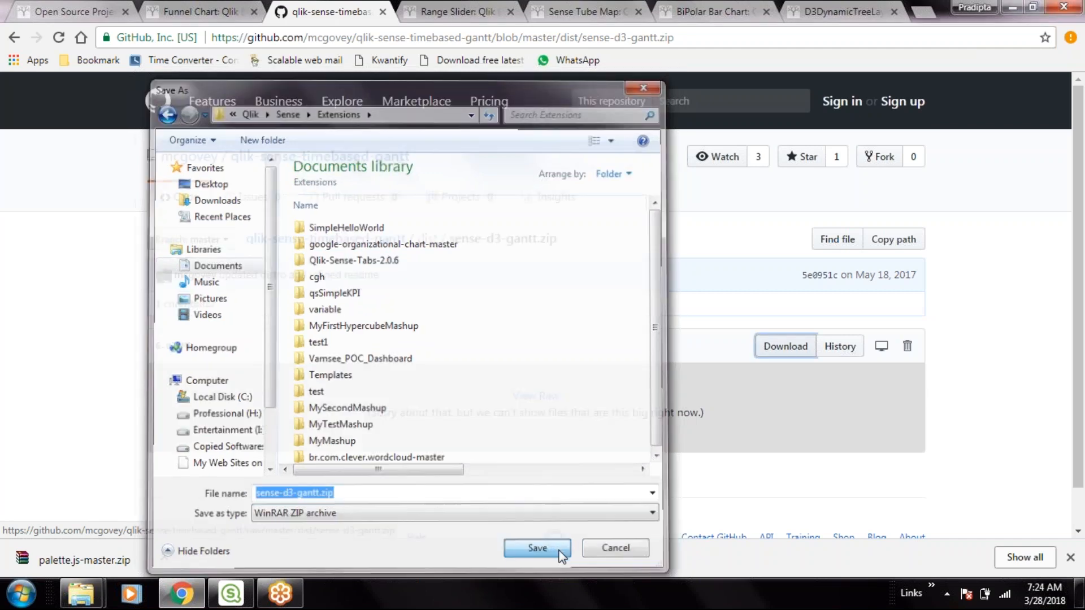
- Return to the Extensions folder, inspect the contents of sense-d3-gantt.zip in WinRAR, and close the archive
{"action": "mouse_move", "coordinate": [80, 594]}
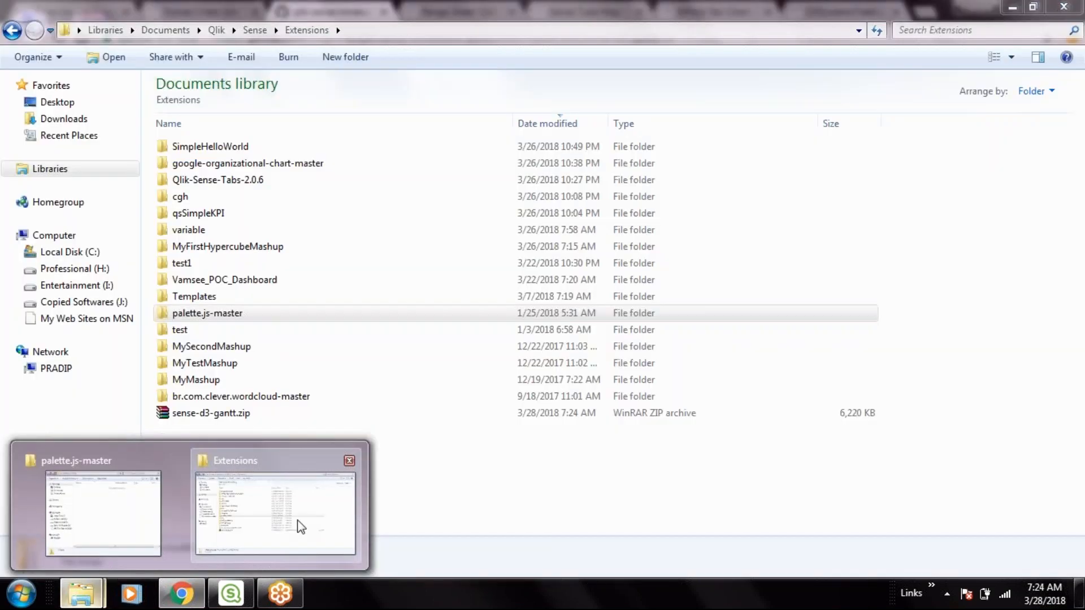
{"action": "left_click", "coordinate": [297, 523]}
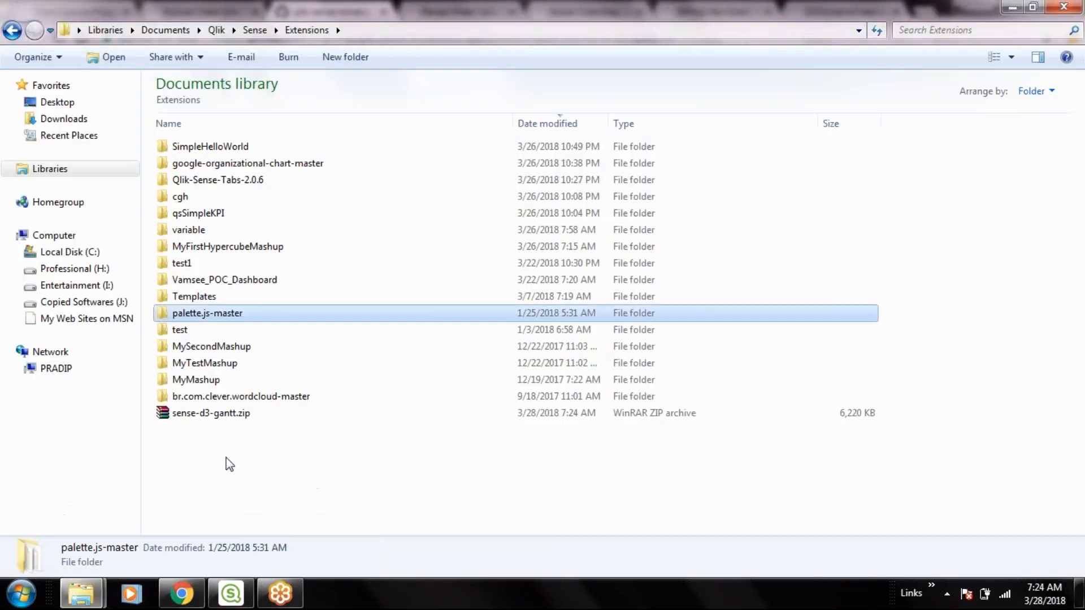
{"action": "double_click", "coordinate": [232, 416]}
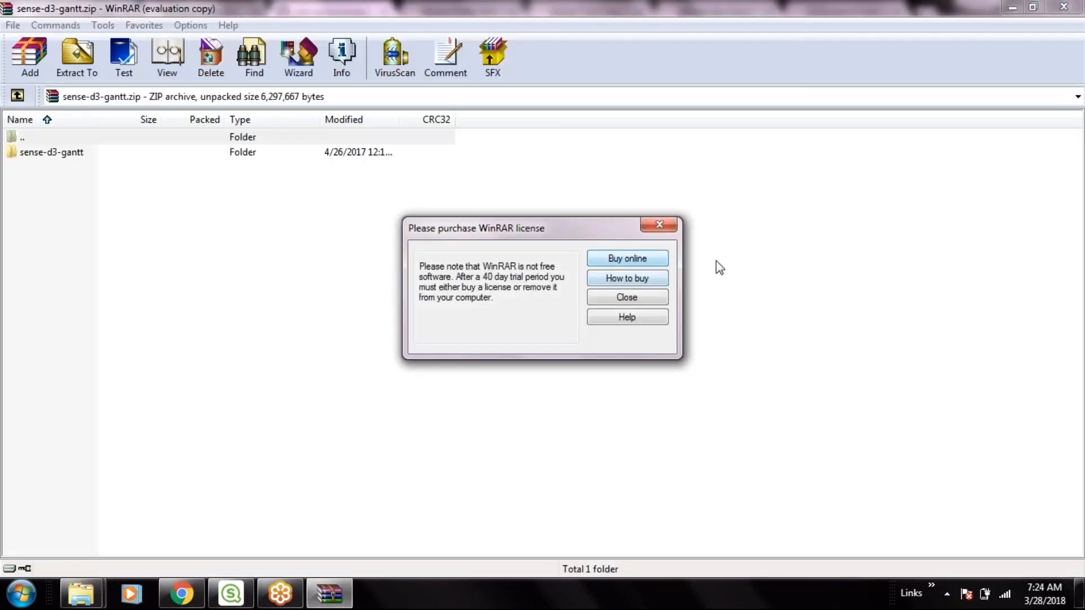
{"action": "left_click", "coordinate": [627, 298]}
{"action": "left_click", "coordinate": [1064, 7]}
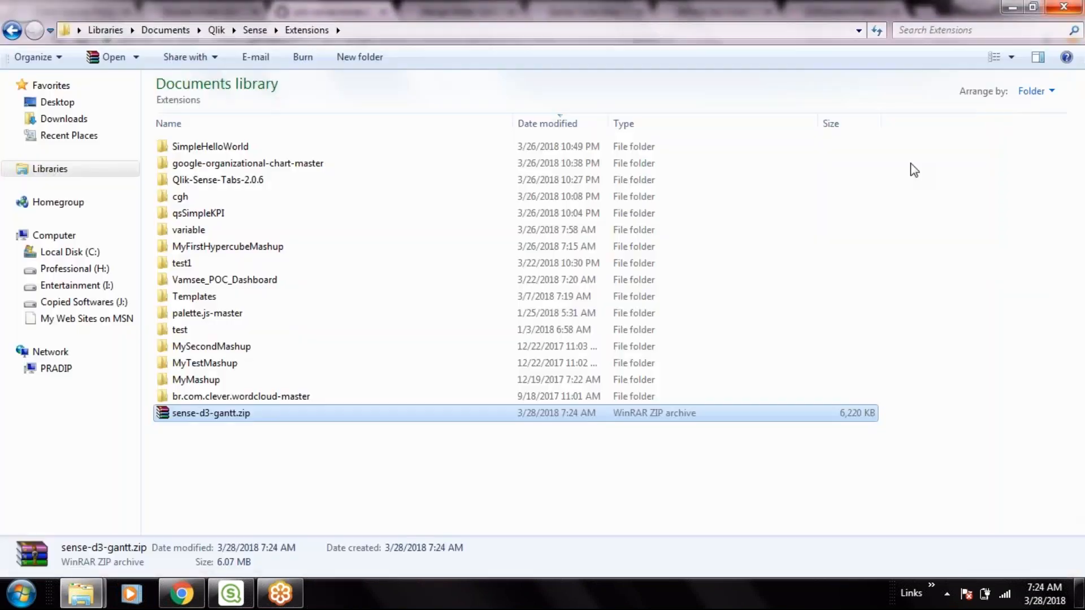
- Extract sense-d3-gantt.zip directly into the Extensions folder and delete the zip archive
{"action": "right_click", "coordinate": [256, 418]}
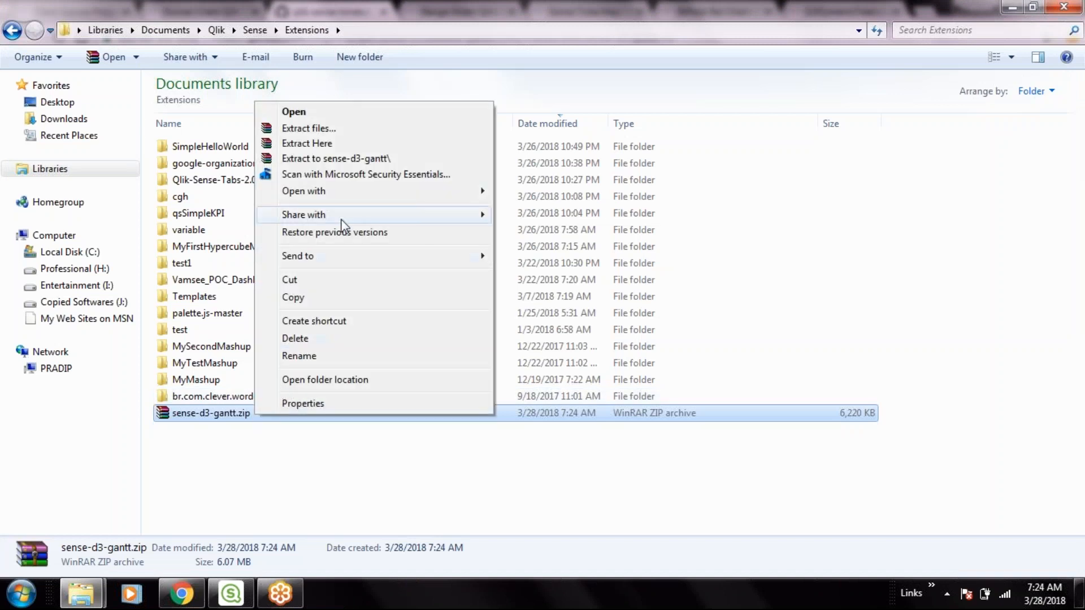
{"action": "left_click", "coordinate": [341, 144]}
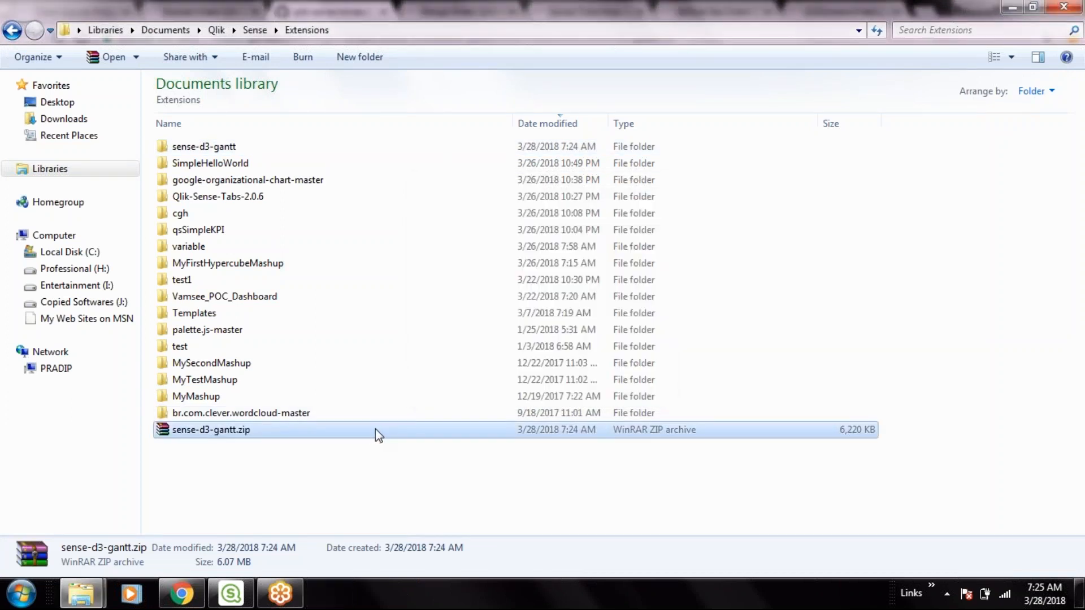
{"action": "key", "text": "Delete"}
{"action": "left_click", "coordinate": [615, 361]}
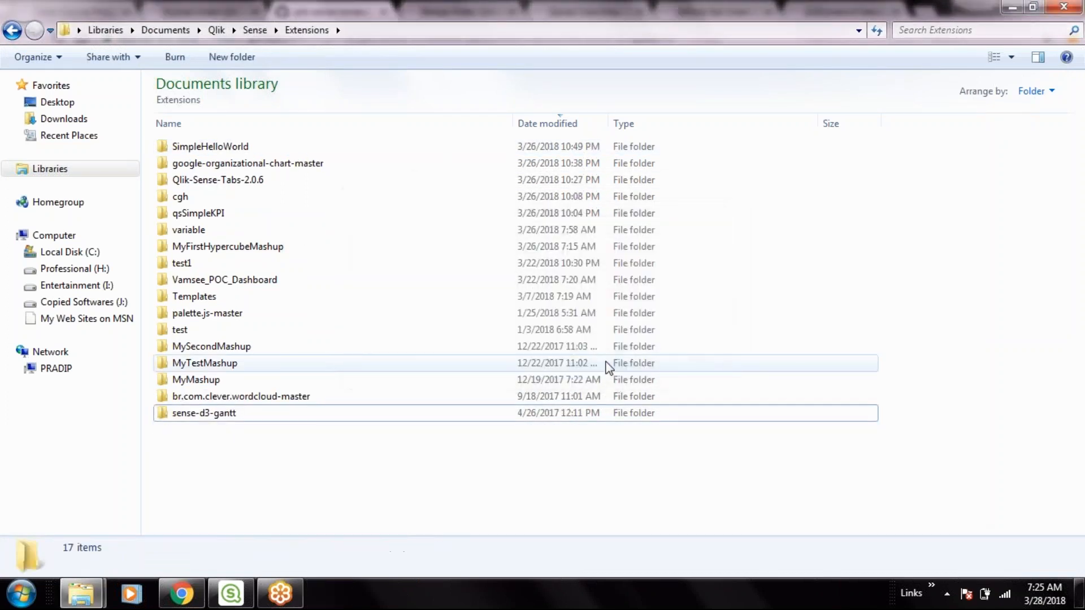
- Switch to Qlik Sense Desktop and look for the Gantt extension among the custom objects of the Extension Test sheet
{"action": "left_click", "coordinate": [236, 600]}
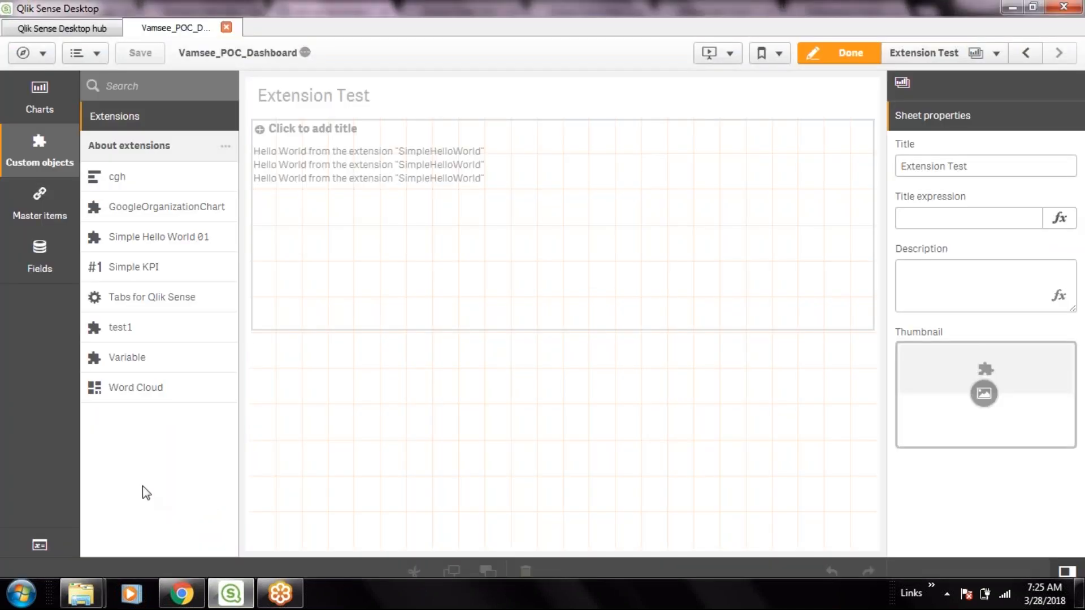
{"action": "left_click", "coordinate": [41, 155]}
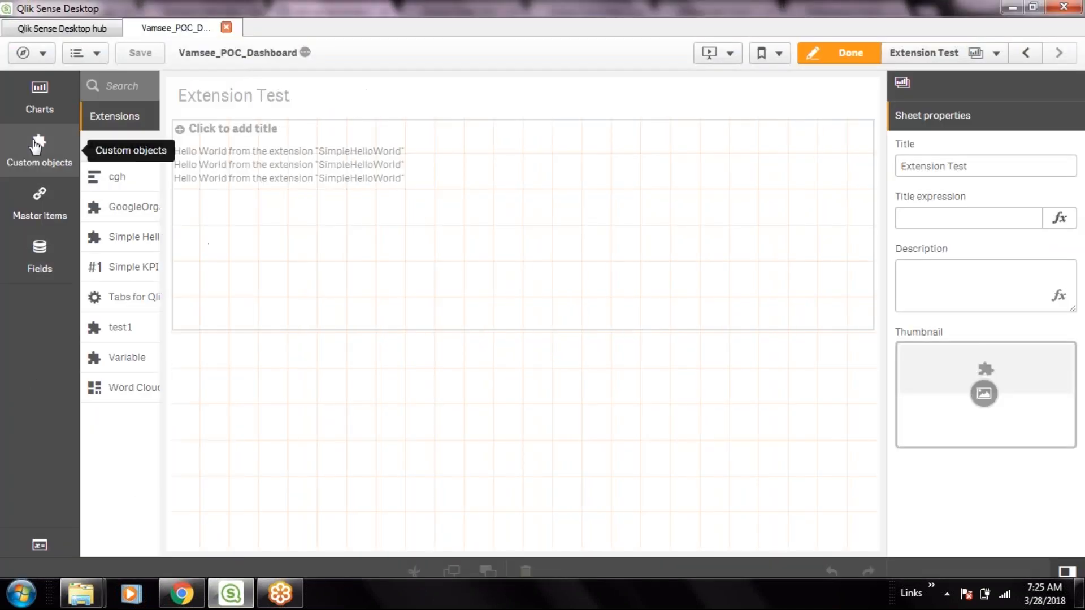
{"action": "left_click", "coordinate": [43, 160]}
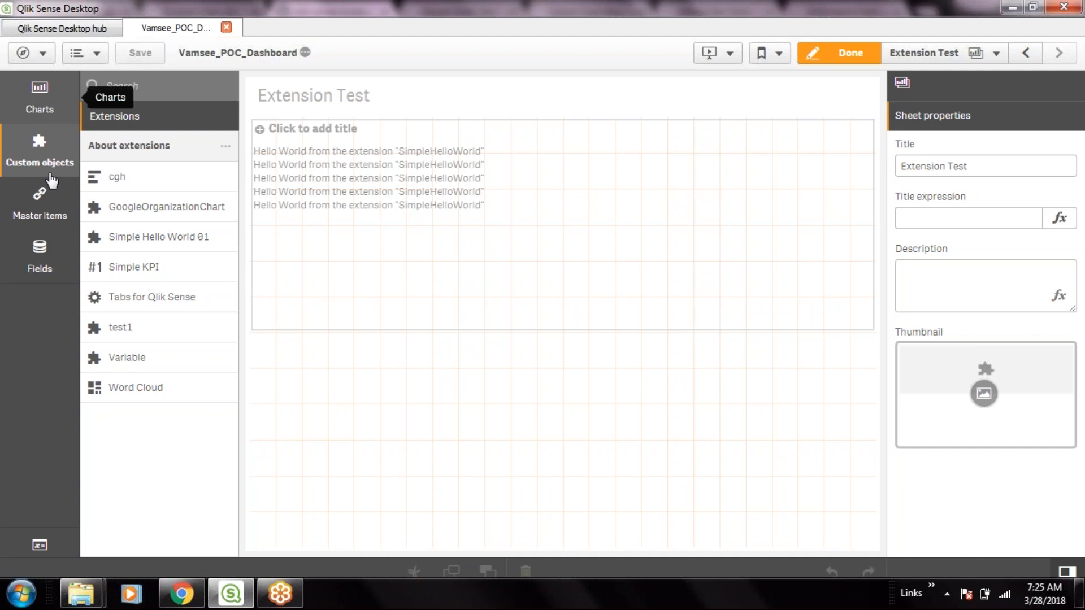
{"action": "right_click", "coordinate": [551, 273]}
{"action": "left_click", "coordinate": [560, 425]}
{"action": "left_click", "coordinate": [792, 342]}
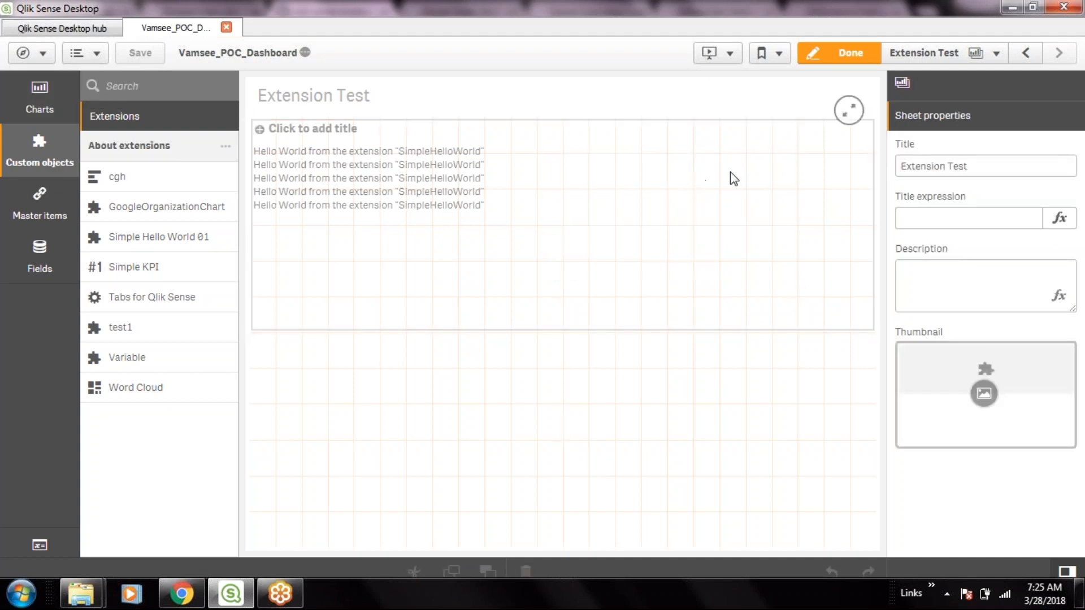
- Leave and re-enter edit mode on the Extension Test sheet and recheck its list of custom objects
{"action": "left_click", "coordinate": [855, 56]}
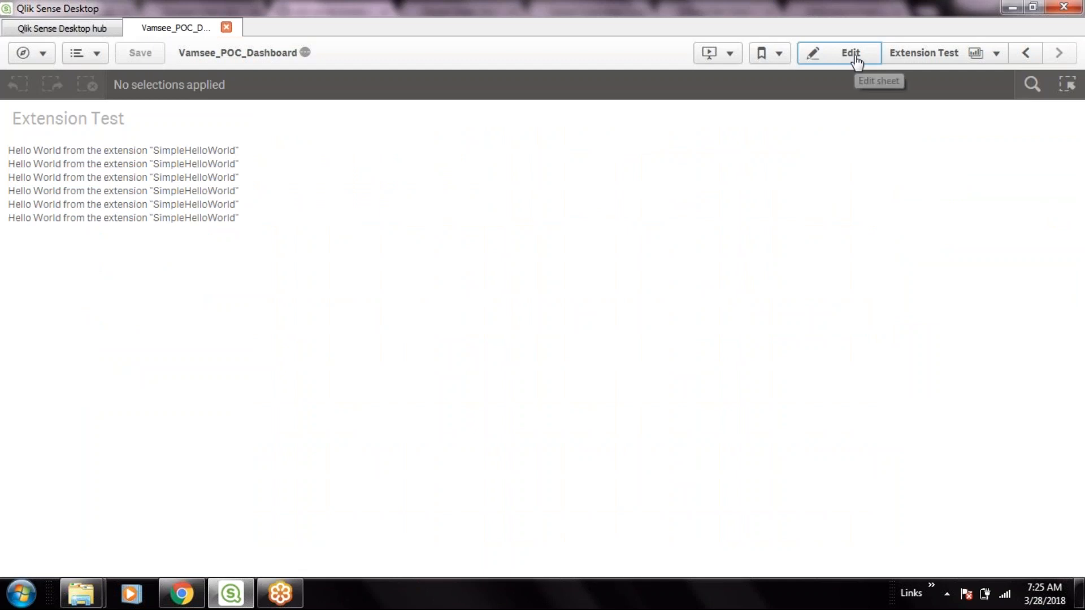
{"action": "right_click", "coordinate": [656, 221]}
{"action": "left_click", "coordinate": [592, 265]}
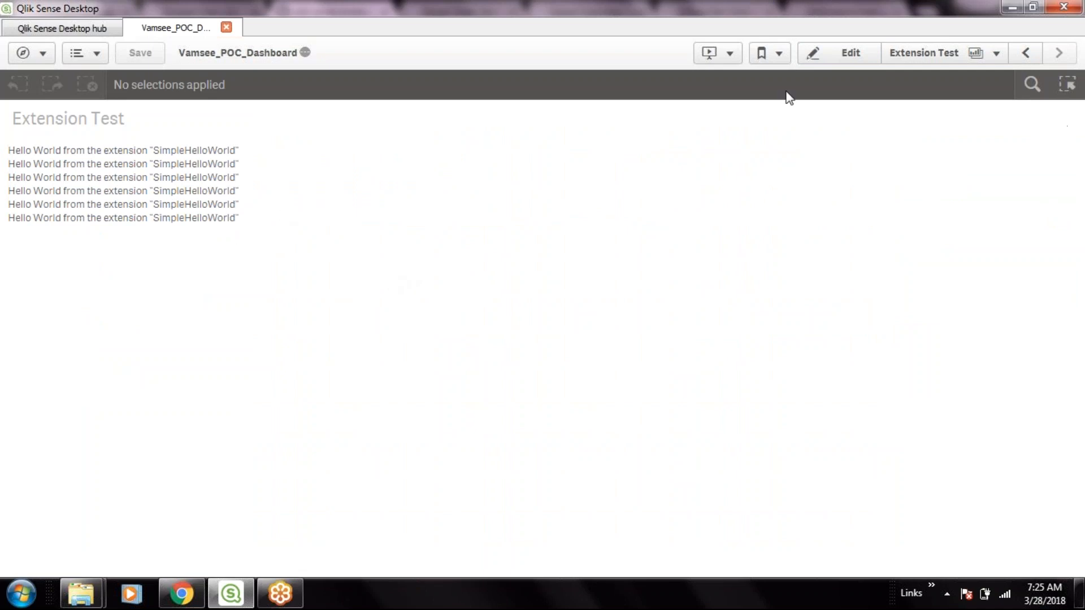
{"action": "left_click", "coordinate": [840, 52]}
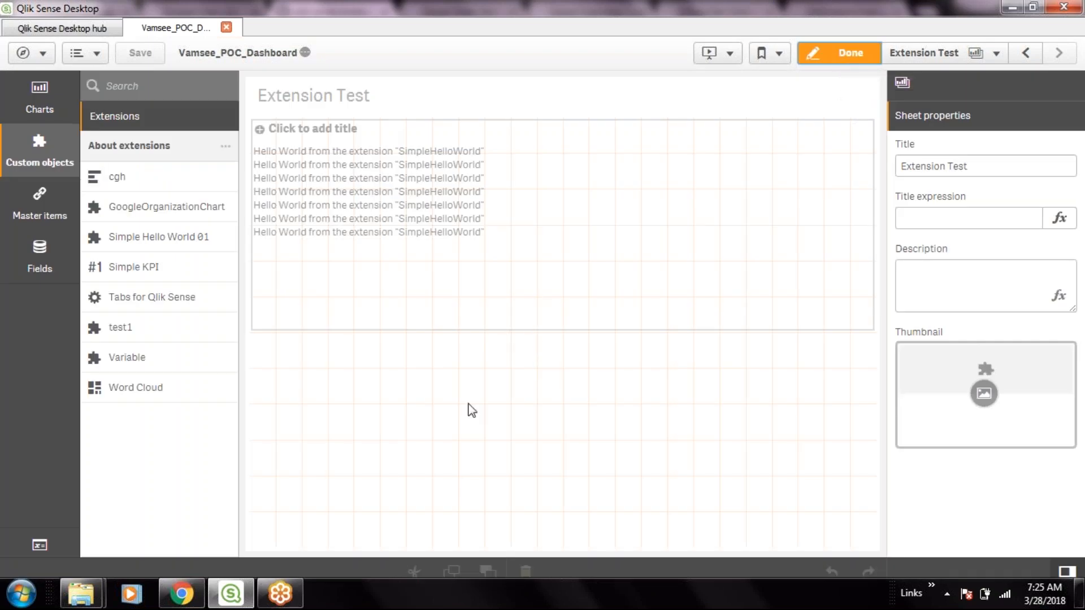
{"action": "left_click", "coordinate": [847, 53]}
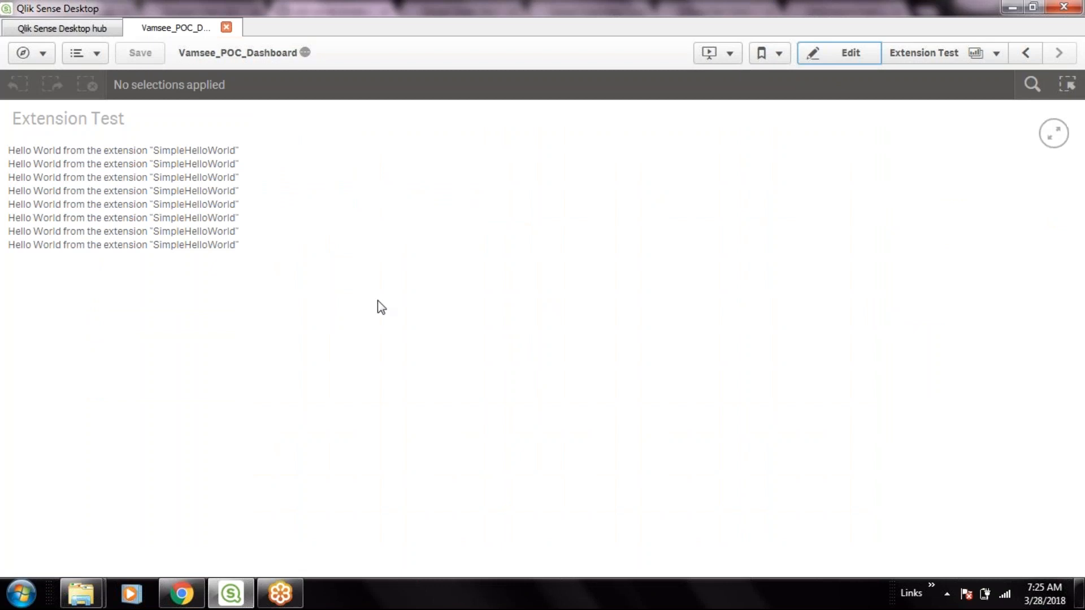
{"action": "left_click", "coordinate": [833, 54]}
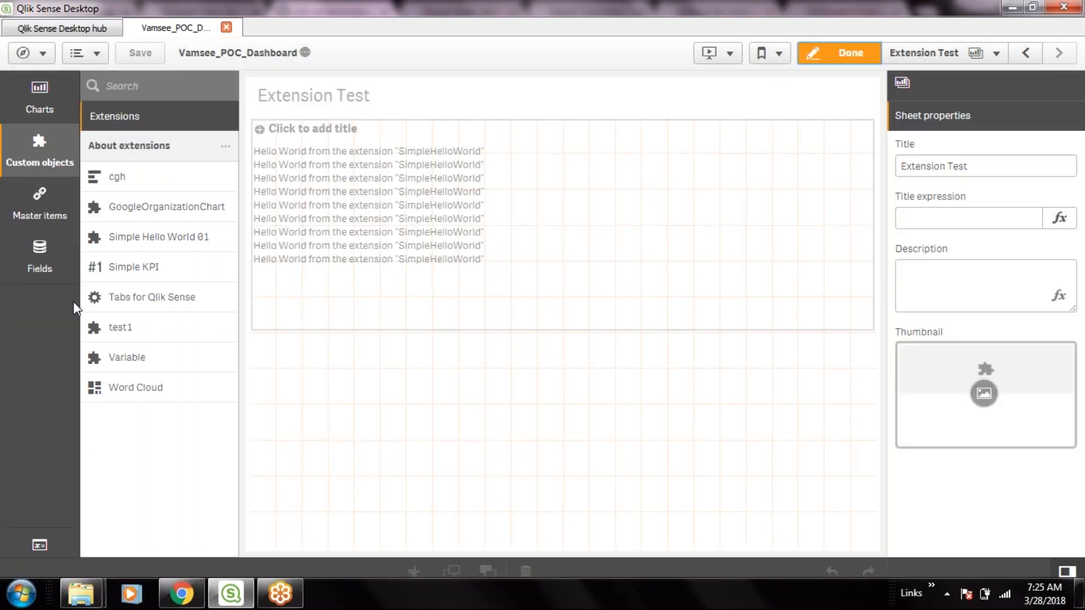
{"action": "left_click", "coordinate": [40, 97]}
{"action": "left_click", "coordinate": [40, 153]}
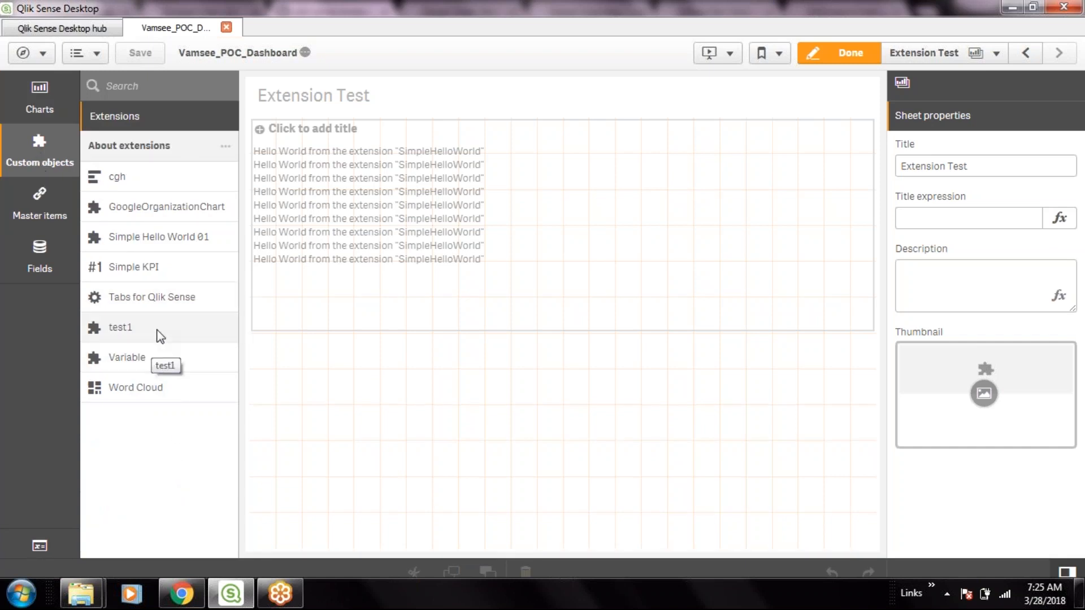
- End sheet editing, close and reopen the POC dashboard app from the hub, and create a new sheet in it
{"action": "left_click", "coordinate": [849, 52]}
{"action": "left_click", "coordinate": [226, 27]}
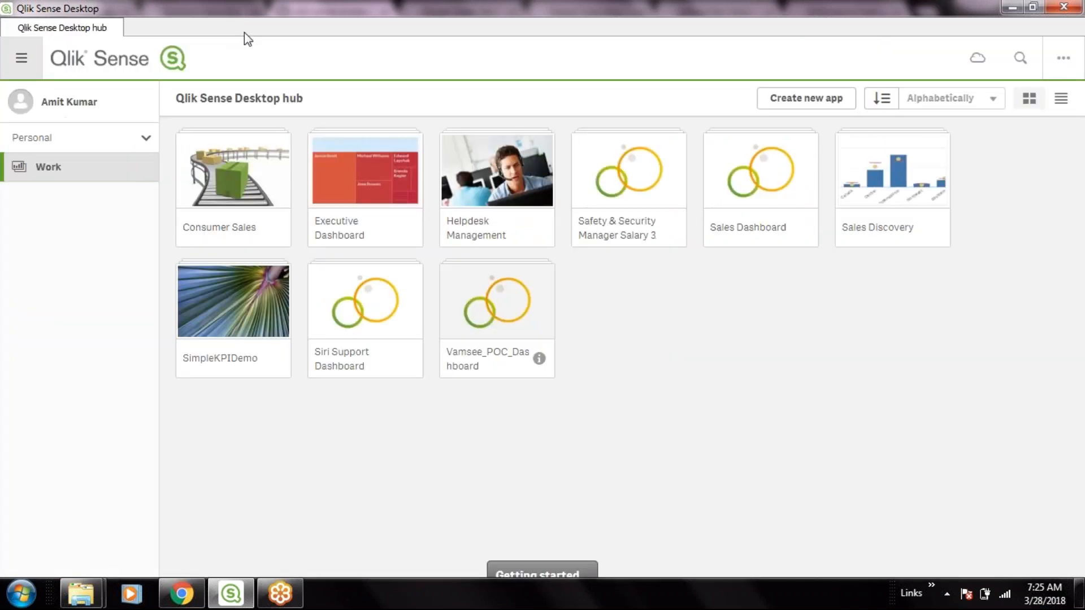
{"action": "left_click", "coordinate": [515, 321]}
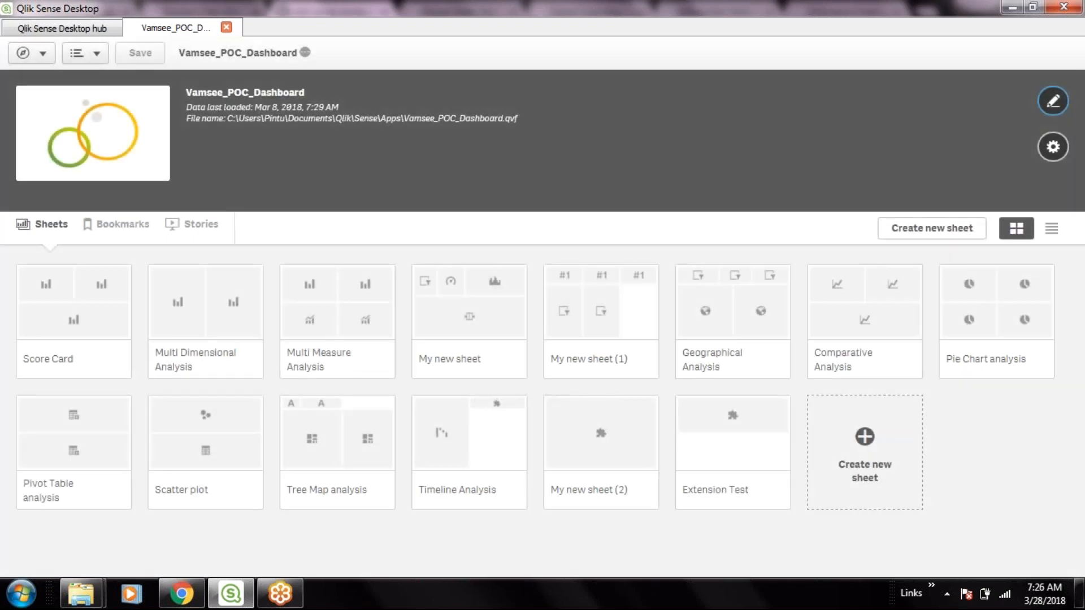
{"action": "left_click", "coordinate": [864, 438]}
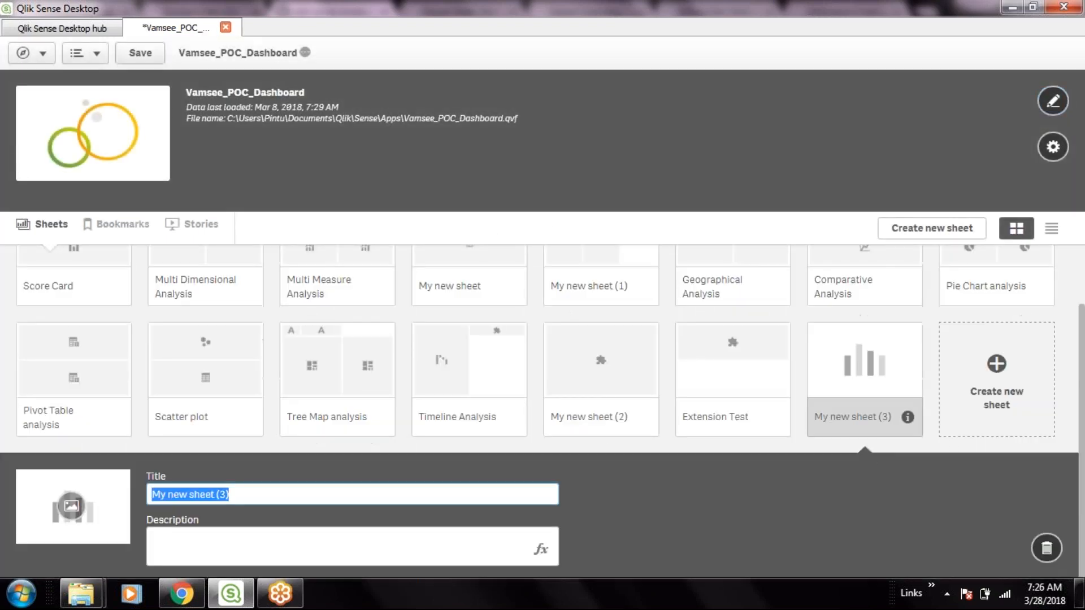
- Title the new sheet "Gantt Chart for timeline analysis"
{"action": "type", "text": "GGa"}
{"action": "key", "text": "BackSpace"}
{"action": "key", "text": "BackSpace"}
{"action": "type", "text": "an"}
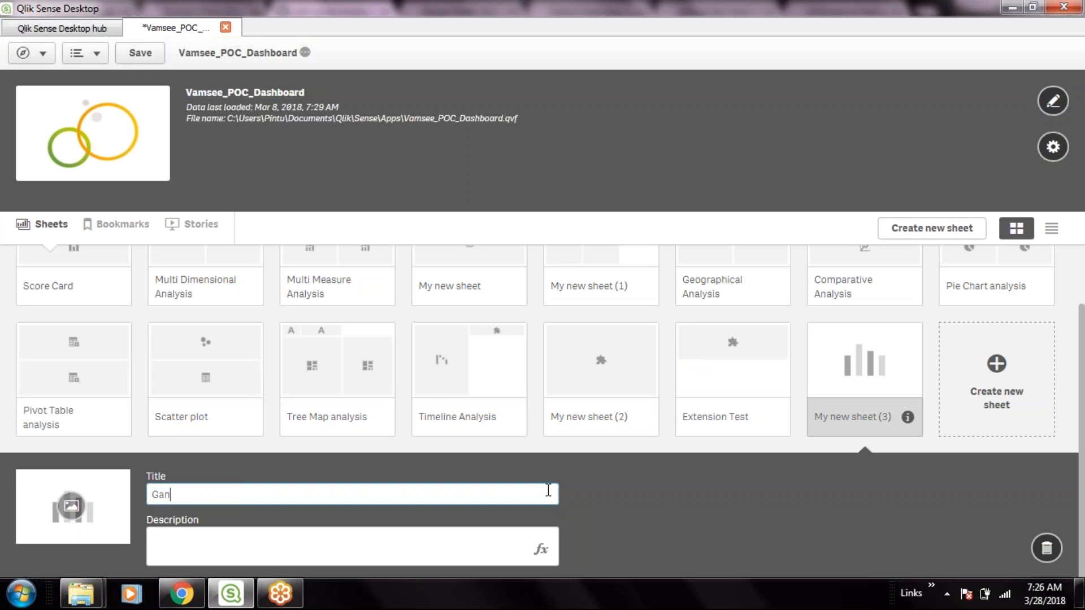
{"action": "type", "text": "tt Chart for timeline analysis"}
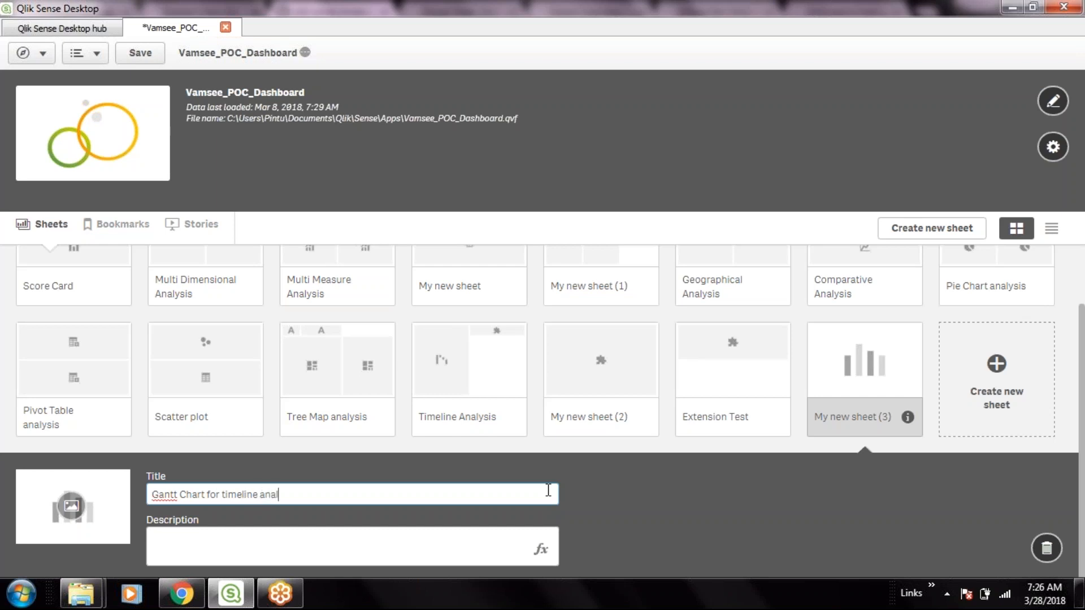
{"action": "key", "text": "Return"}
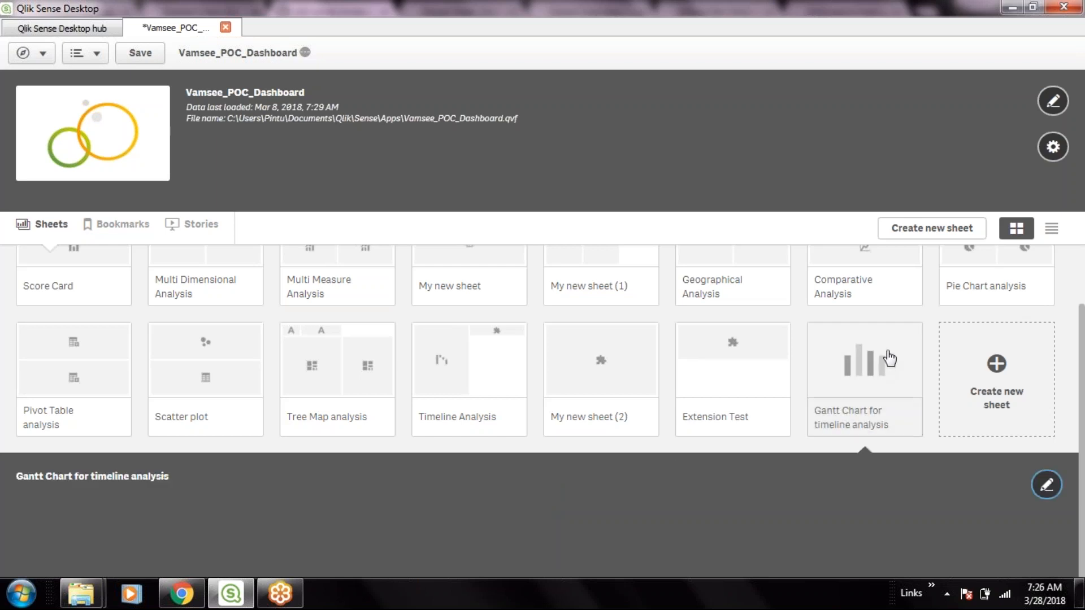
- Open the Gantt Chart sheet for editing and place a sense-d3-gantt custom object with Customer as its first dimension
{"action": "left_click", "coordinate": [889, 358]}
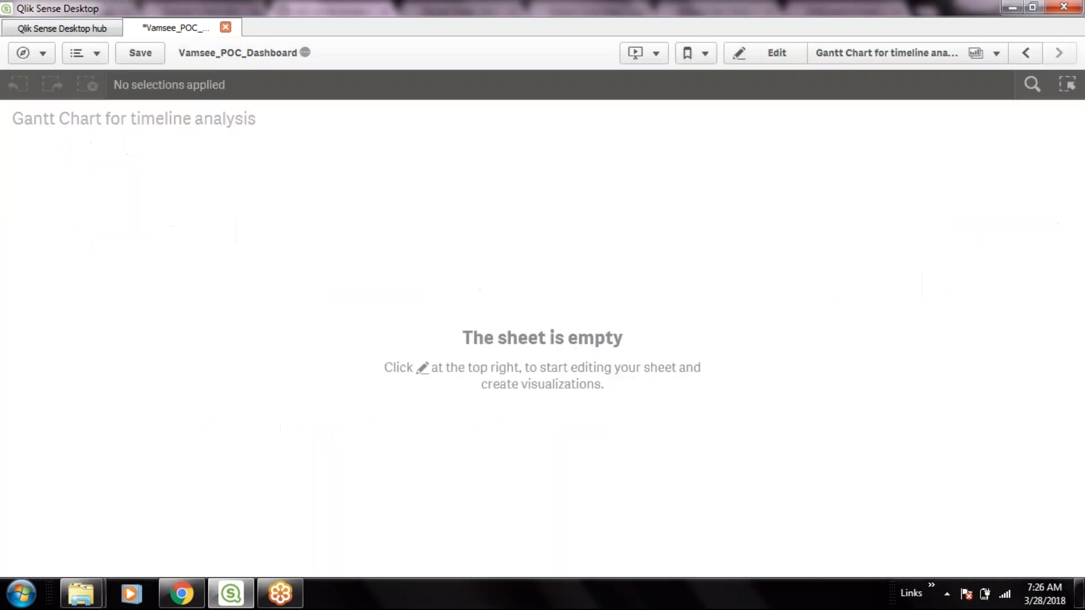
{"action": "left_click", "coordinate": [777, 52]}
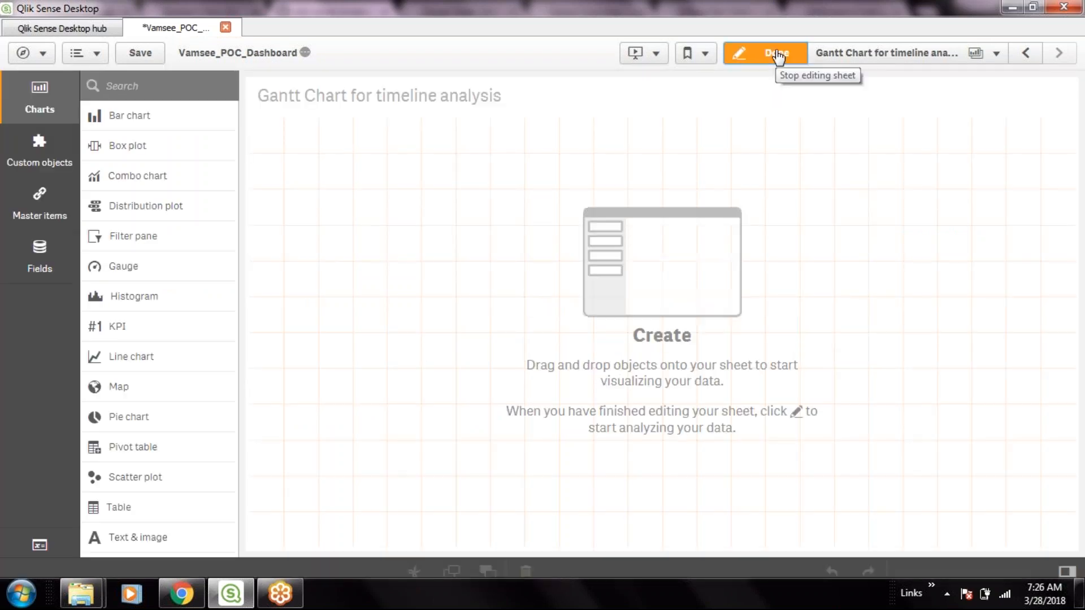
{"action": "left_click", "coordinate": [49, 157]}
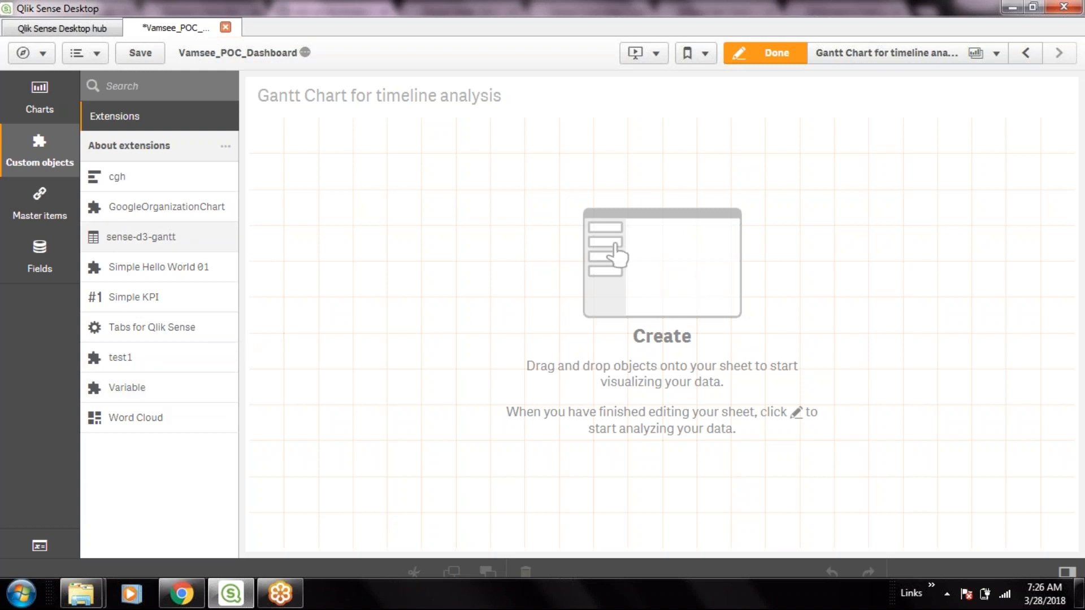
{"action": "left_click_drag", "start_coordinate": [141, 237], "coordinate": [395, 226]}
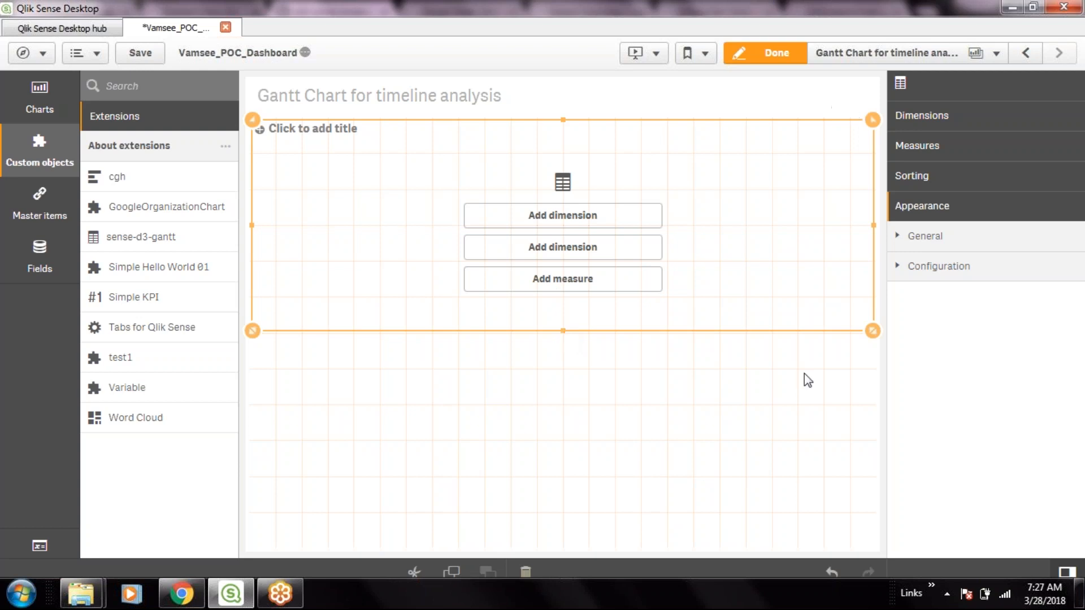
{"action": "left_click", "coordinate": [629, 227]}
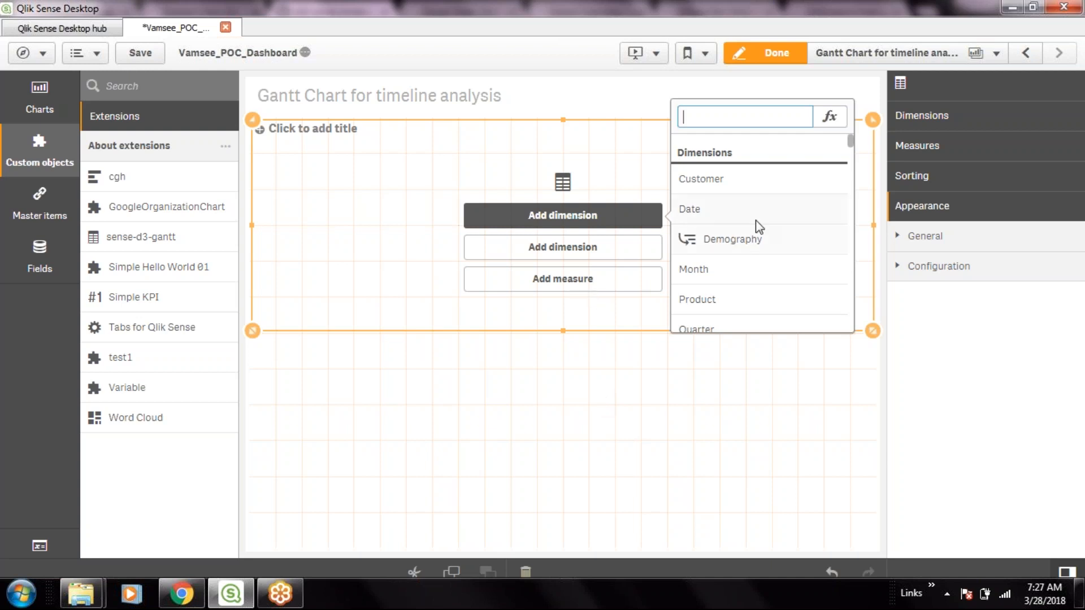
{"action": "left_click", "coordinate": [774, 182]}
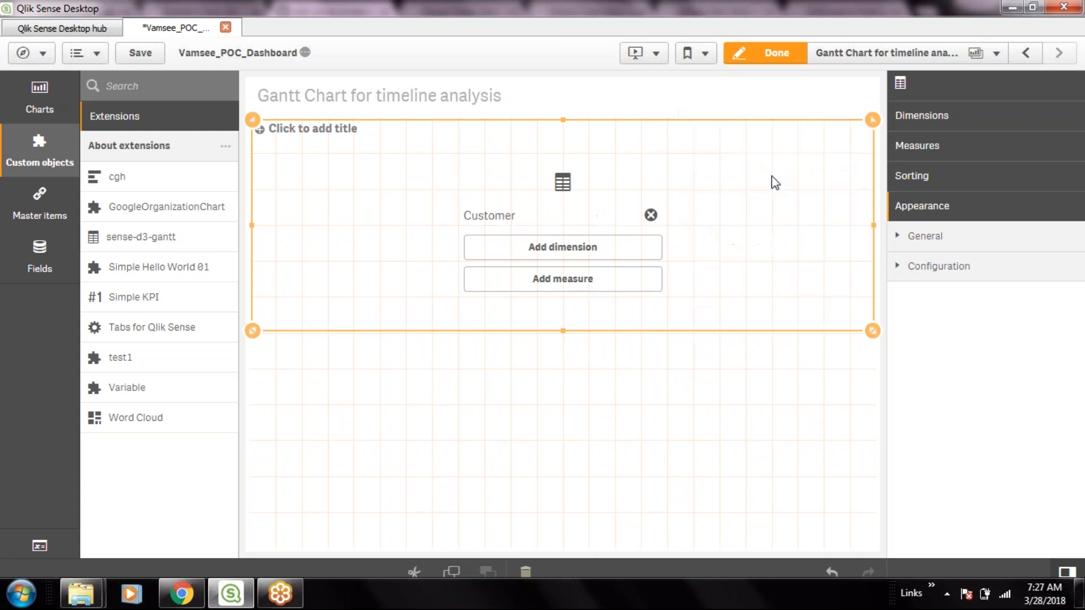
- Try Month and Date in turn as the Gantt object's second dimension, removing each one
{"action": "left_click", "coordinate": [588, 255]}
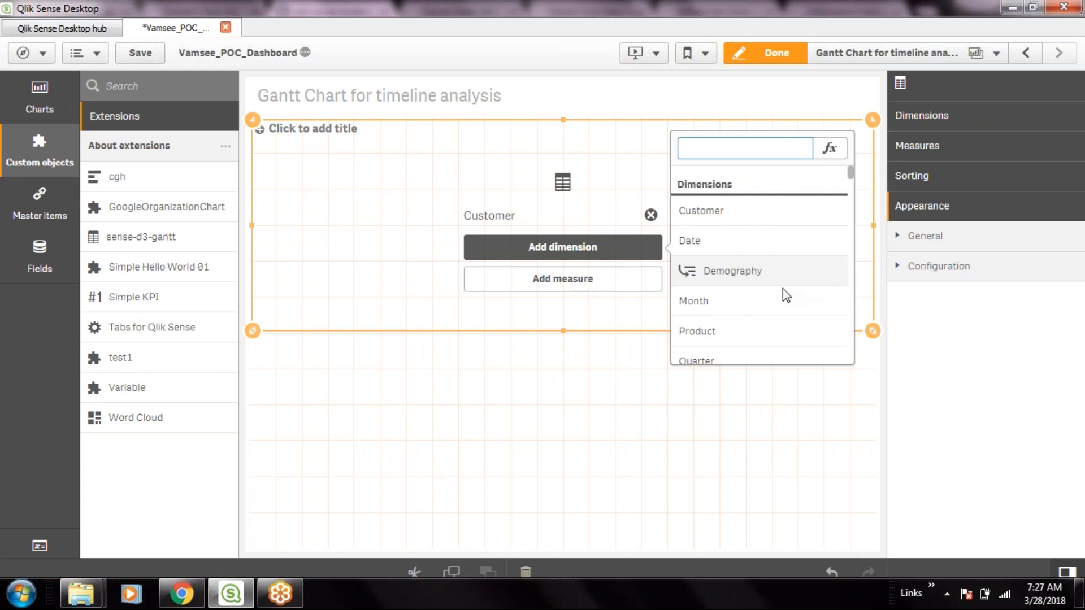
{"action": "left_click", "coordinate": [734, 309]}
{"action": "left_click", "coordinate": [651, 247]}
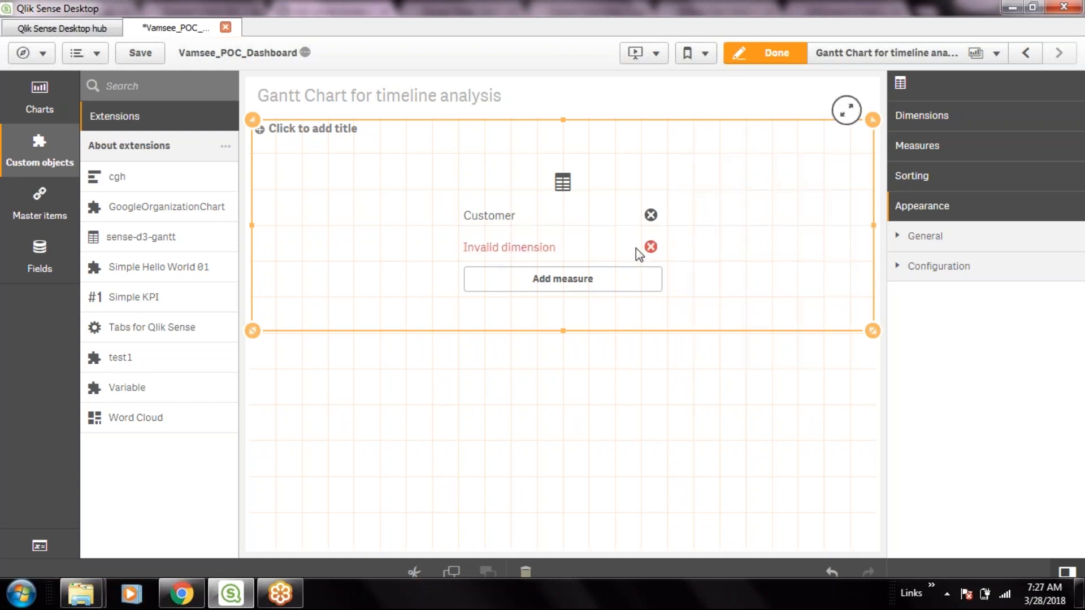
{"action": "left_click", "coordinate": [597, 258]}
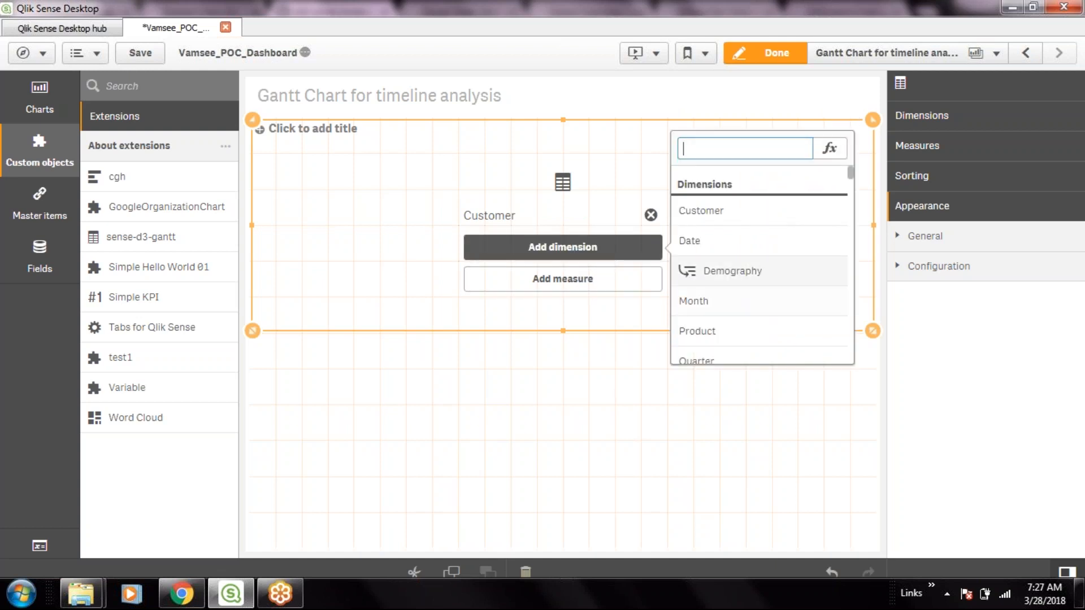
{"action": "left_click", "coordinate": [714, 242]}
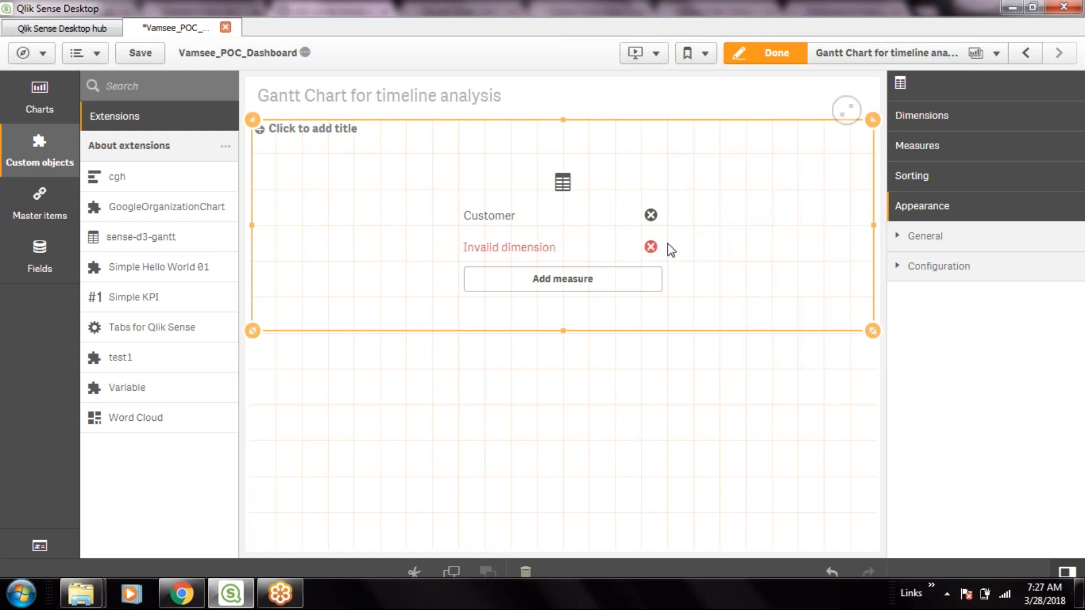
{"action": "left_click", "coordinate": [650, 247]}
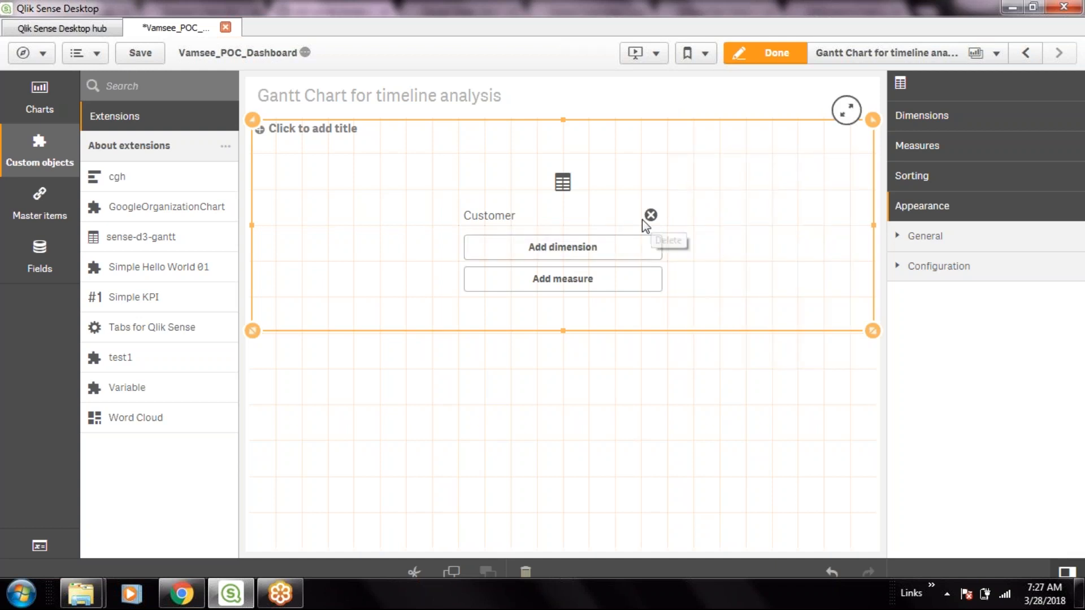
- Add WeekDay as the Gantt object's second dimension and Revenue as its measure
{"action": "left_click", "coordinate": [585, 249]}
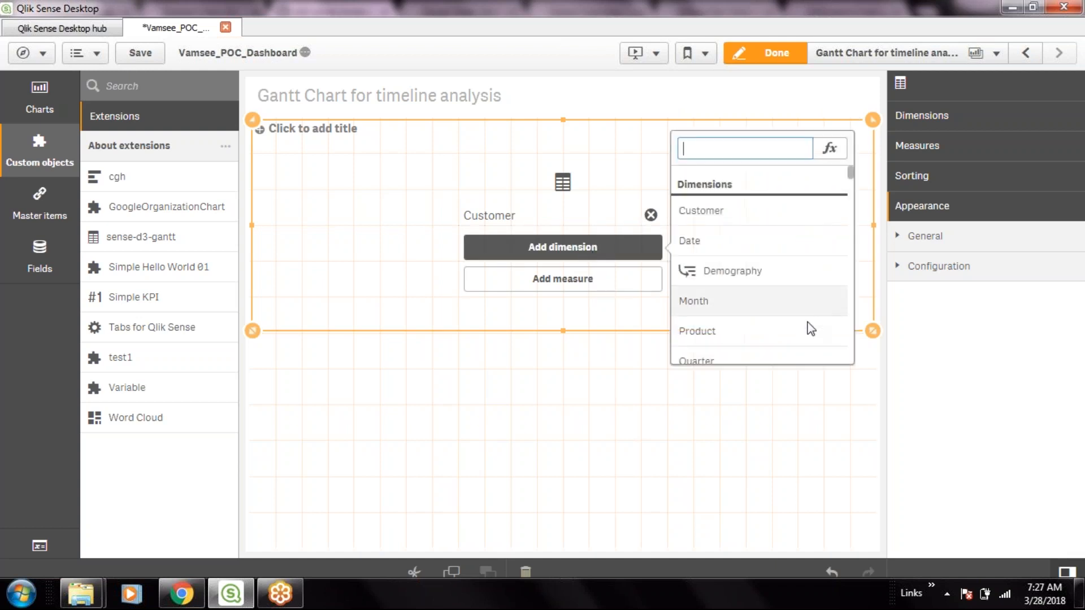
{"action": "scroll", "coordinate": [783, 308], "scroll_direction": "down", "scroll_amount": 2}
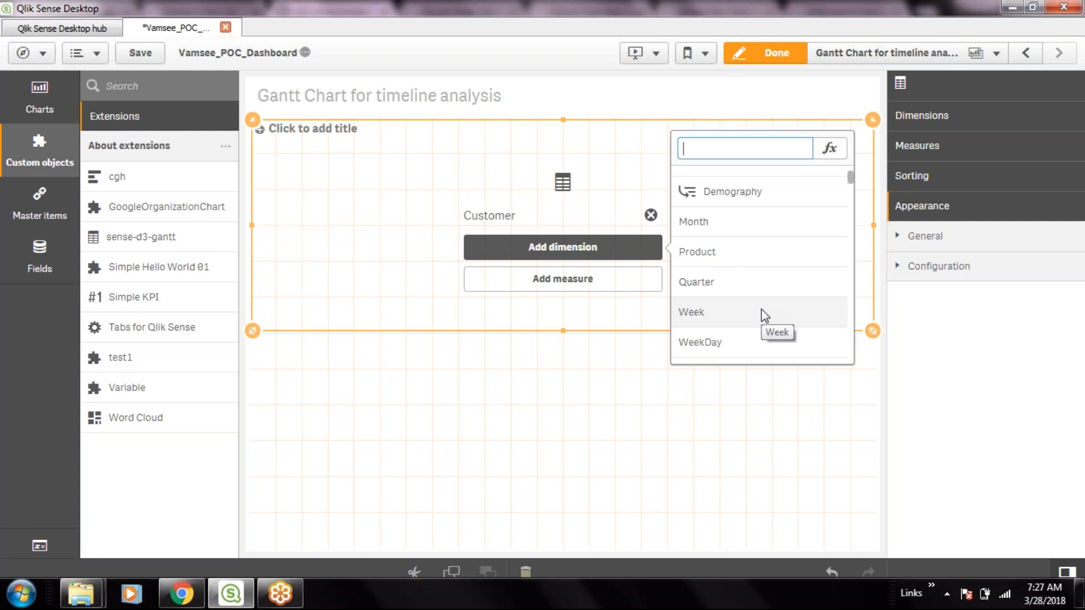
{"action": "left_click", "coordinate": [750, 342]}
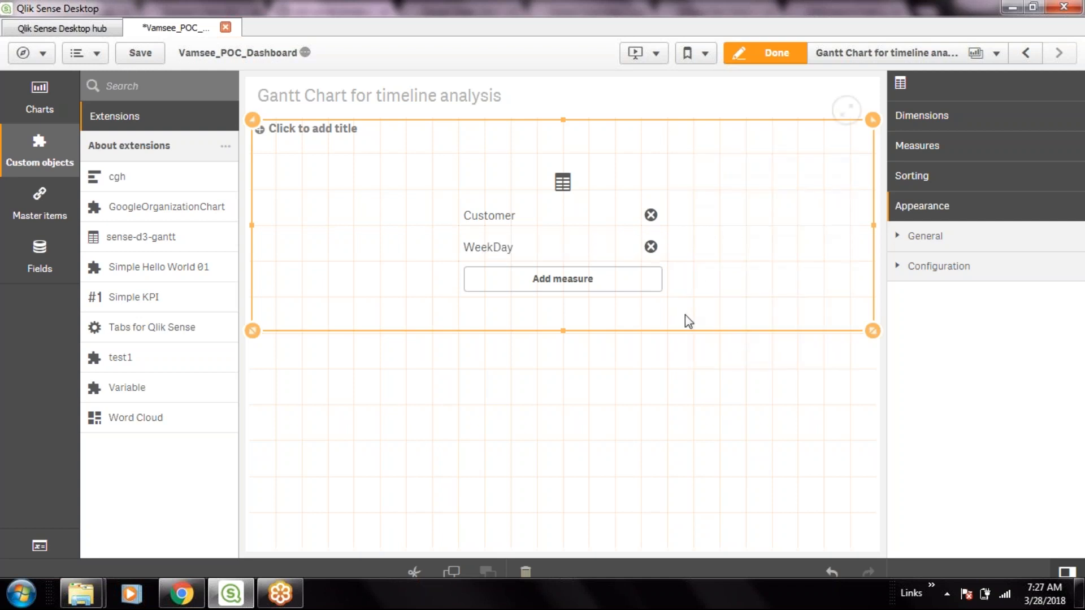
{"action": "left_click", "coordinate": [569, 291]}
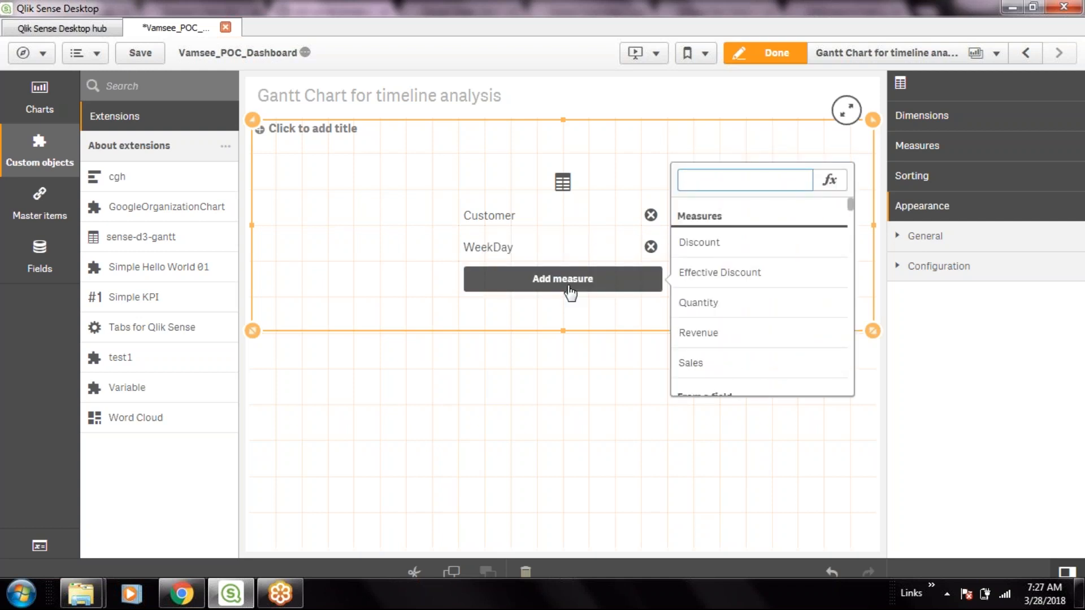
{"action": "left_click", "coordinate": [740, 336]}
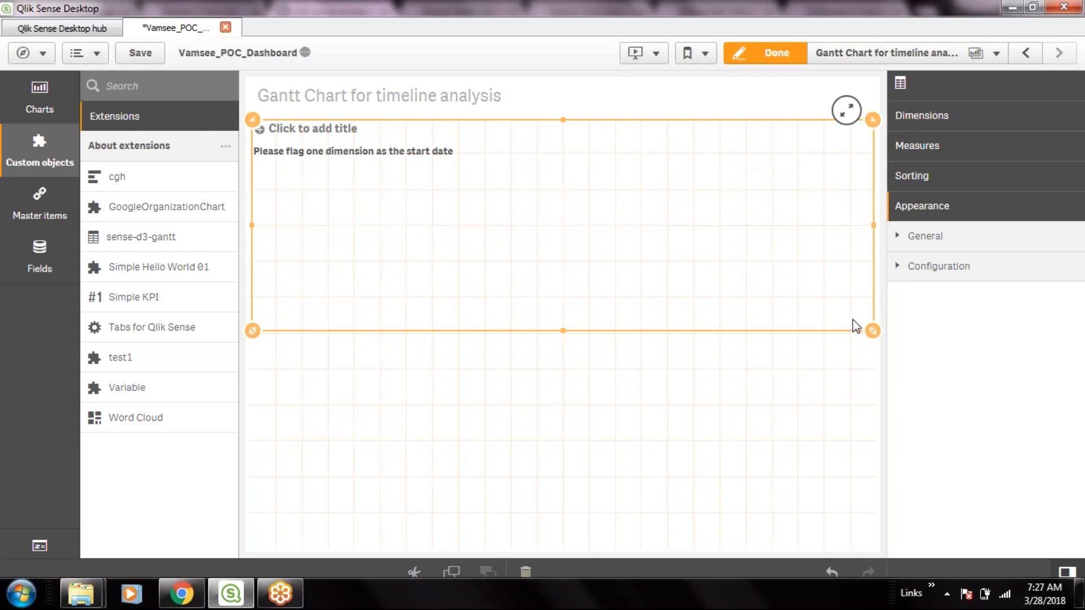
- Flag the Gantt object's Customer dimension as the Bar Start Date
{"action": "left_click", "coordinate": [997, 121]}
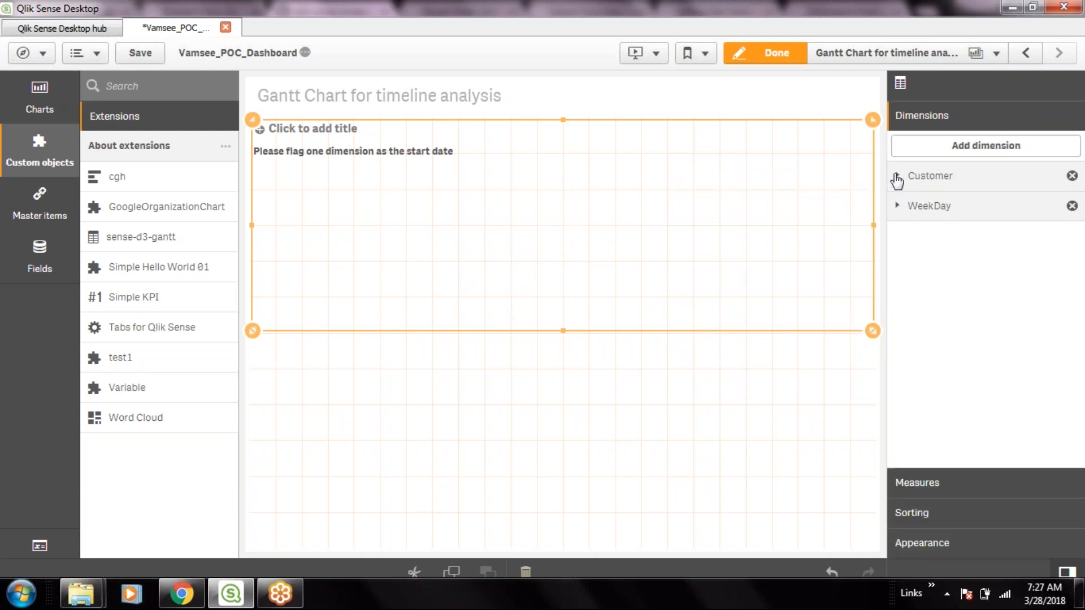
{"action": "left_click", "coordinate": [897, 177]}
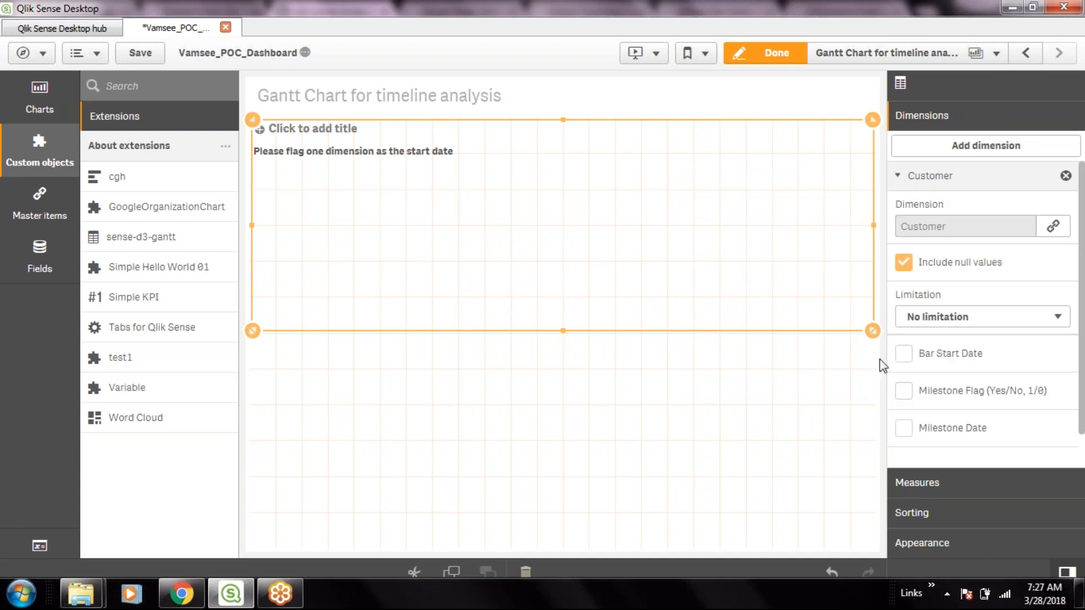
{"action": "left_click", "coordinate": [904, 354]}
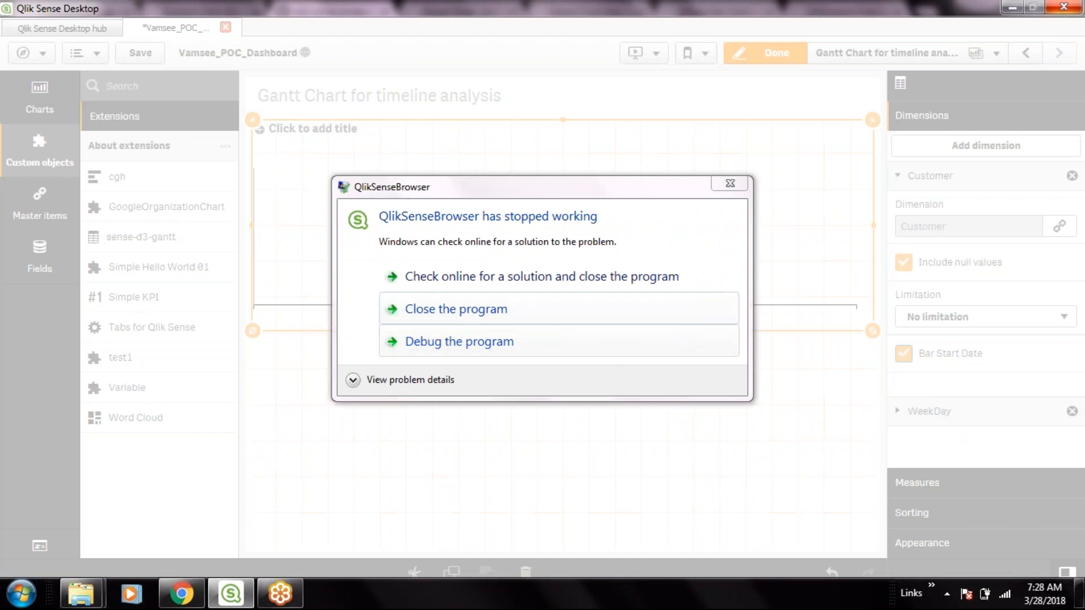
- Dismiss the QlikSenseBrowser crash dialog, restart Qlik Sense Desktop with the prefilled login, and reopen the POC dashboard app
{"action": "left_click", "coordinate": [730, 183]}
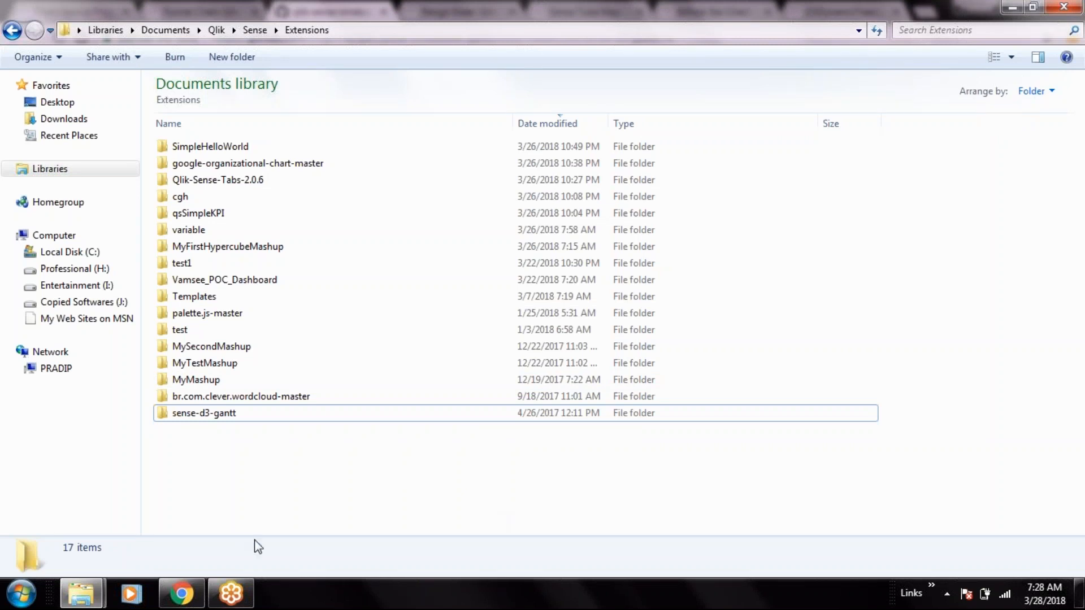
{"action": "left_click", "coordinate": [21, 593]}
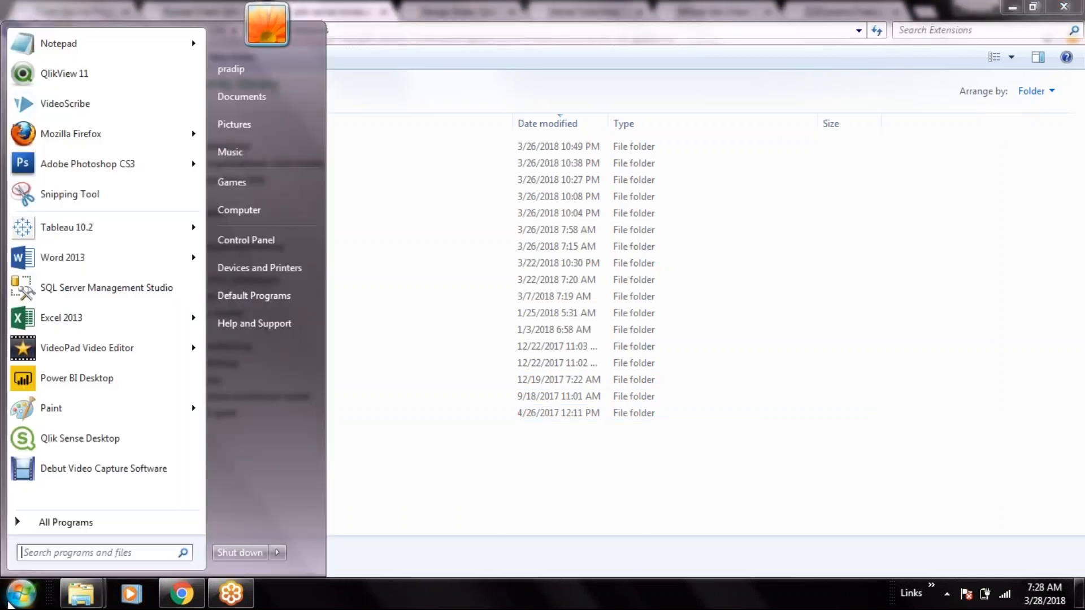
{"action": "left_click", "coordinate": [53, 443]}
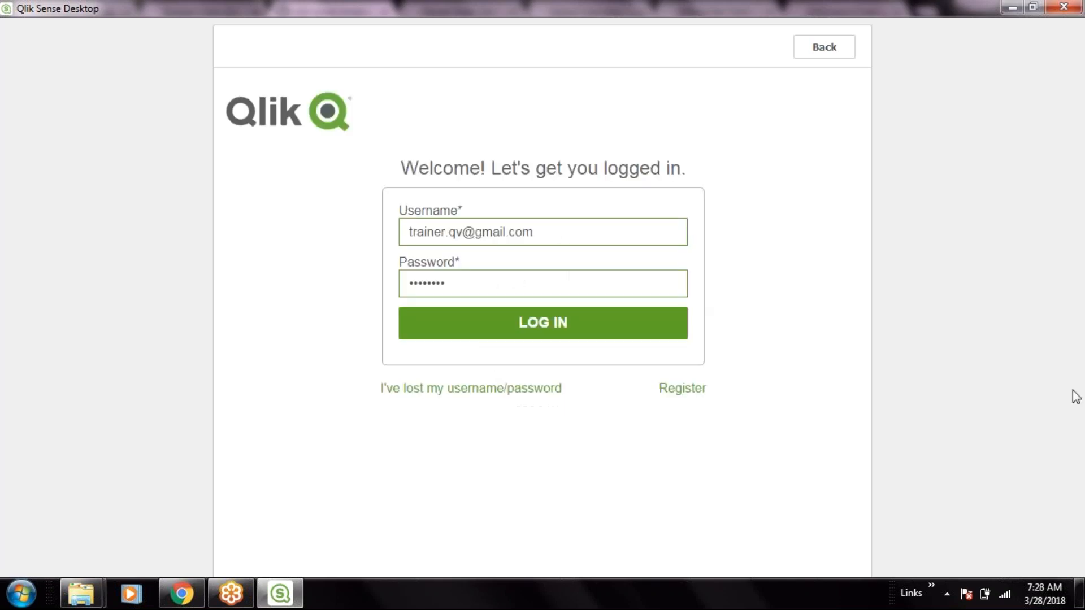
{"action": "left_click", "coordinate": [559, 331]}
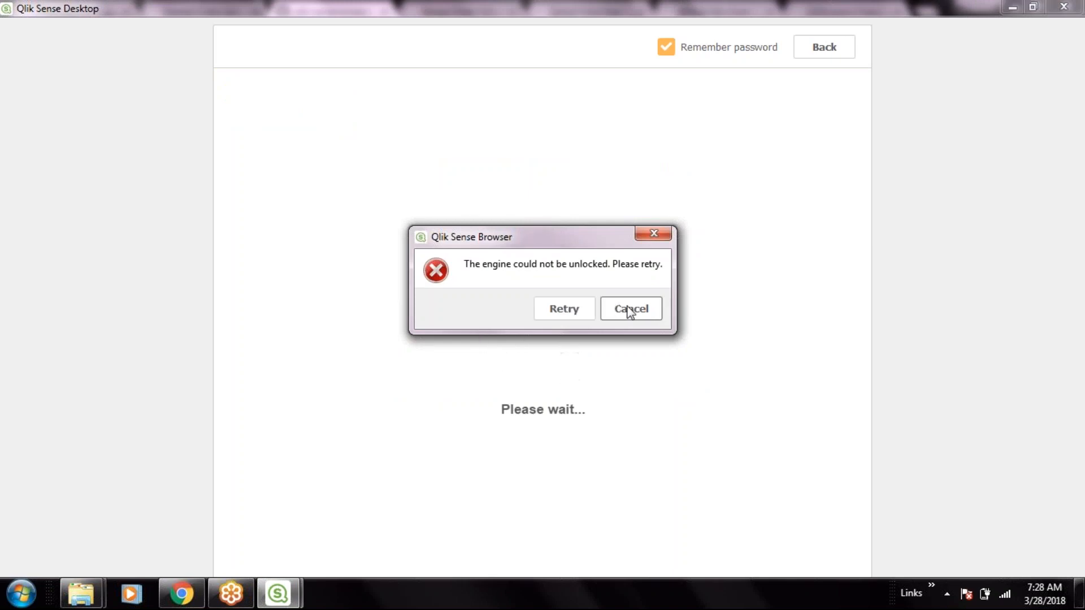
{"action": "left_click", "coordinate": [571, 309]}
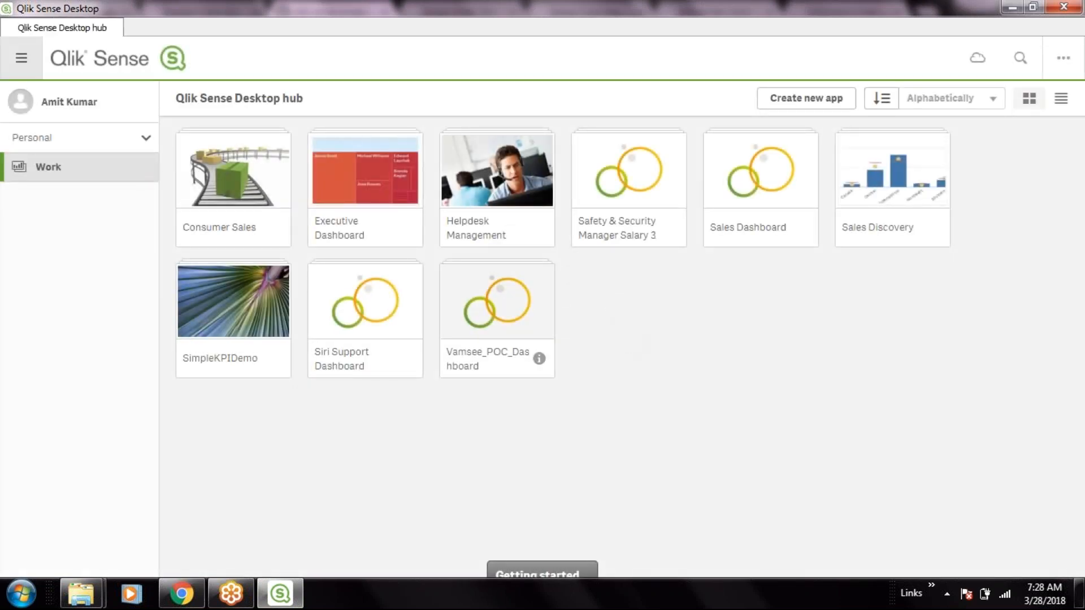
{"action": "left_click", "coordinate": [509, 297]}
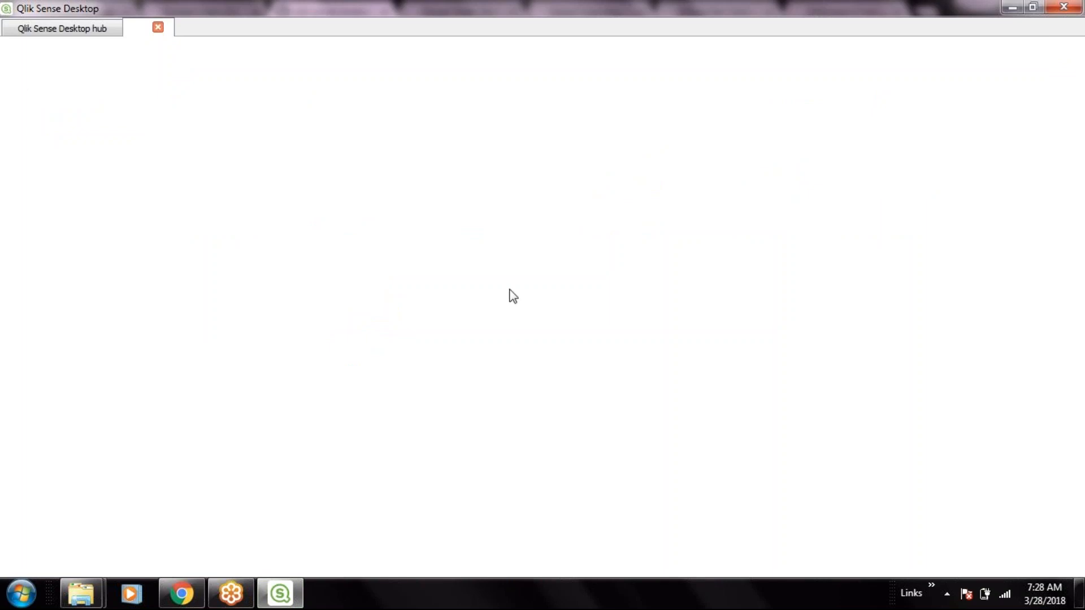
- Switch to Chrome, close the GitHub sense-d3-gantt page, and examine the Range Slider project's description and usage notes on Qlik Branch
{"action": "left_click", "coordinate": [183, 602]}
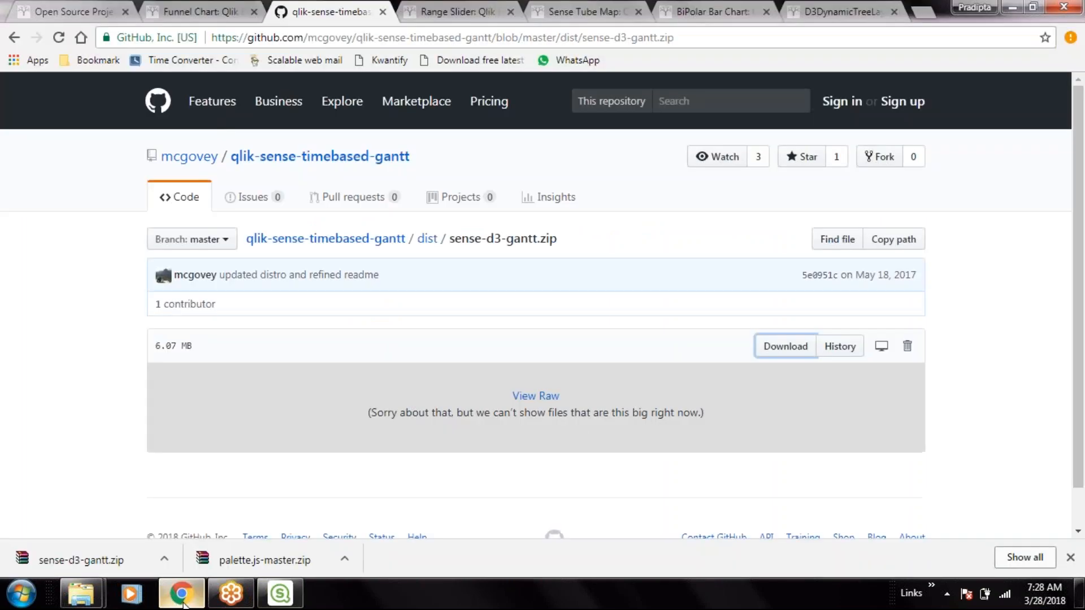
{"action": "left_click", "coordinate": [383, 12]}
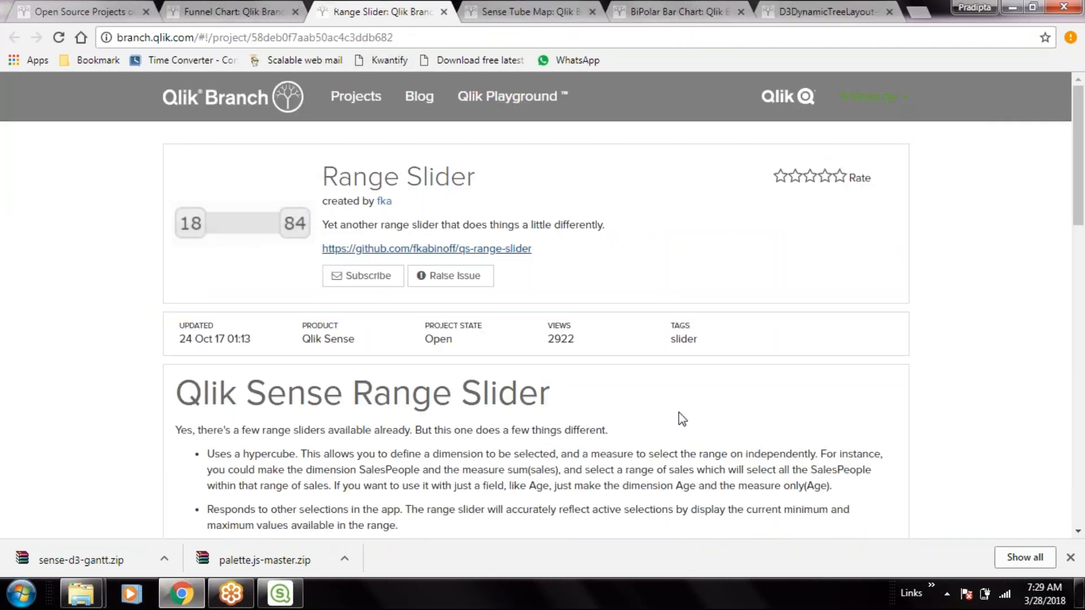
{"action": "scroll", "coordinate": [646, 430], "scroll_direction": "down", "scroll_amount": 1}
{"action": "scroll", "coordinate": [645, 431], "scroll_direction": "down", "scroll_amount": 4}
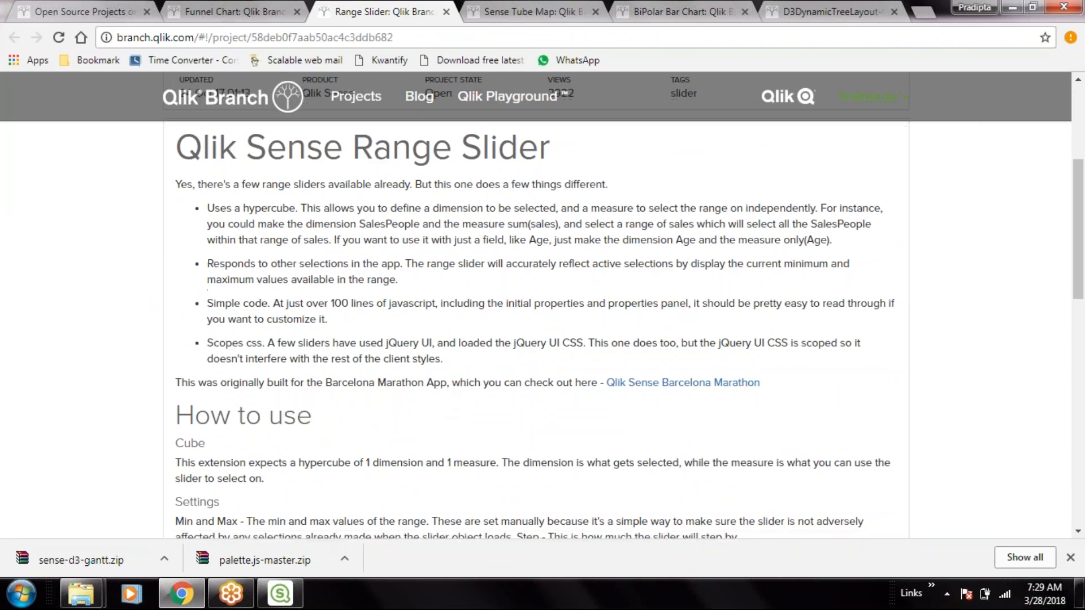
{"action": "scroll", "coordinate": [439, 403], "scroll_direction": "down", "scroll_amount": 4}
{"action": "scroll", "coordinate": [536, 306], "scroll_direction": "down", "scroll_amount": 1}
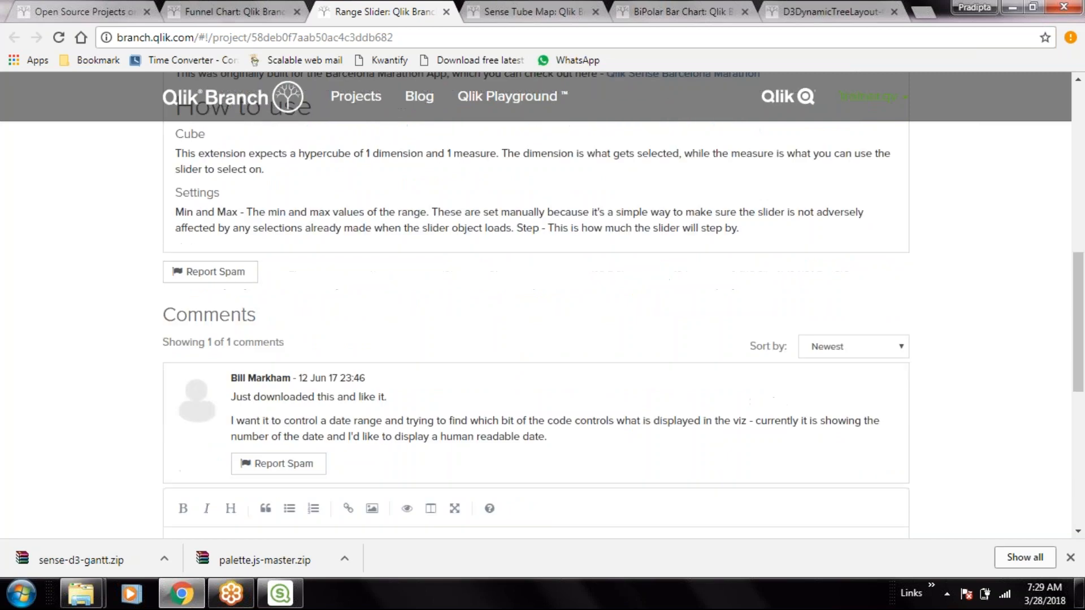
{"action": "scroll", "coordinate": [537, 305], "scroll_direction": "up", "scroll_amount": 5}
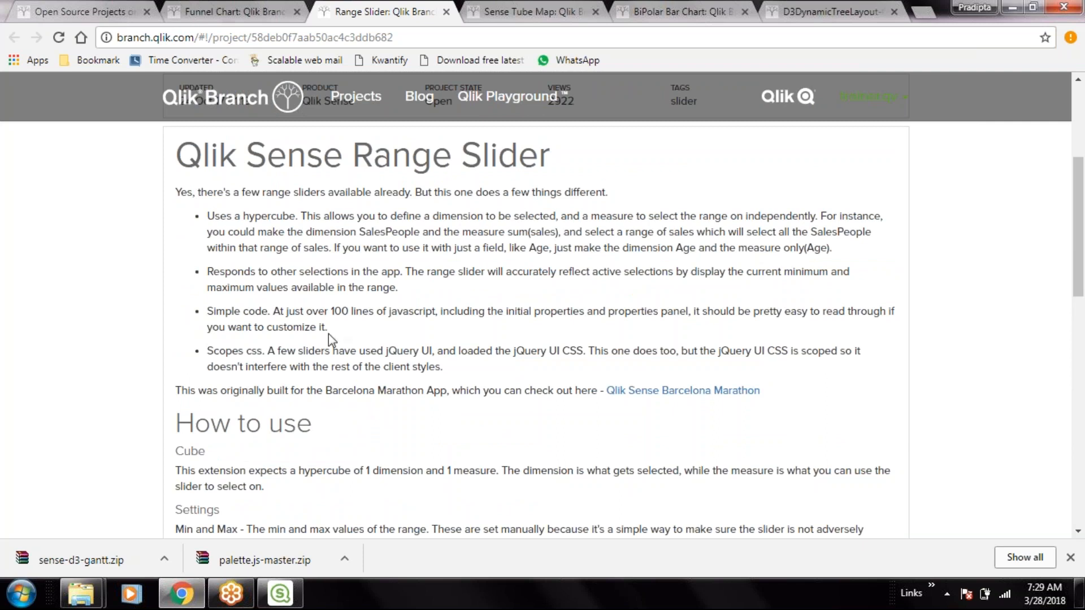
{"action": "scroll", "coordinate": [328, 333], "scroll_direction": "up", "scroll_amount": 1}
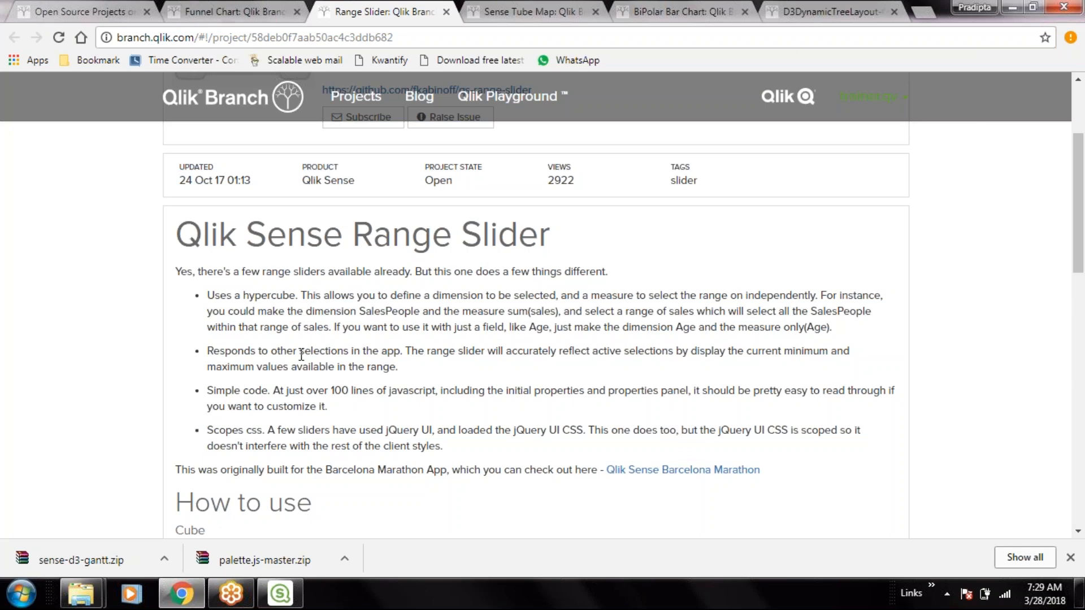
{"action": "scroll", "coordinate": [302, 355], "scroll_direction": "down", "scroll_amount": 5}
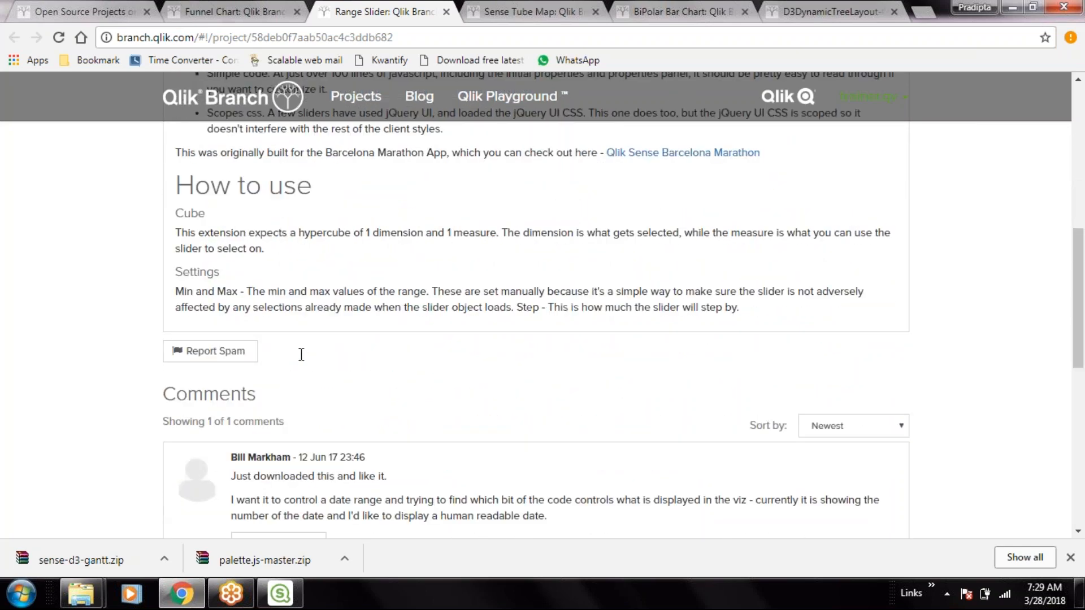
- Skim the Range Slider comments, and review the Sense Tube Map project with the download options of its tubemap-viz GitHub repository
{"action": "scroll", "coordinate": [301, 355], "scroll_direction": "down", "scroll_amount": 4}
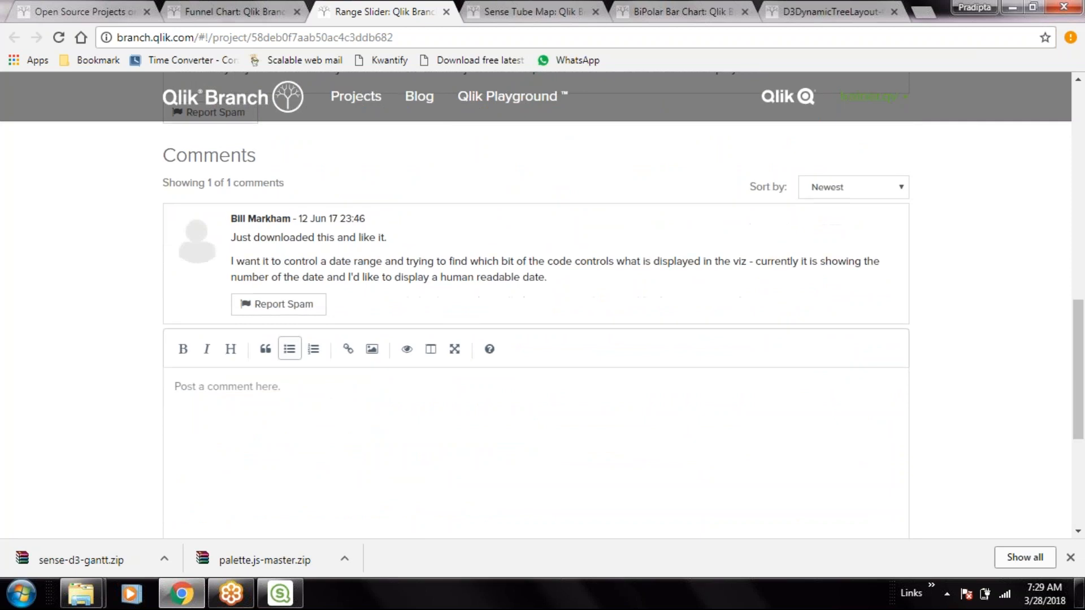
{"action": "scroll", "coordinate": [541, 305], "scroll_direction": "down", "scroll_amount": 4}
{"action": "key", "text": "ctrl+Tab"}
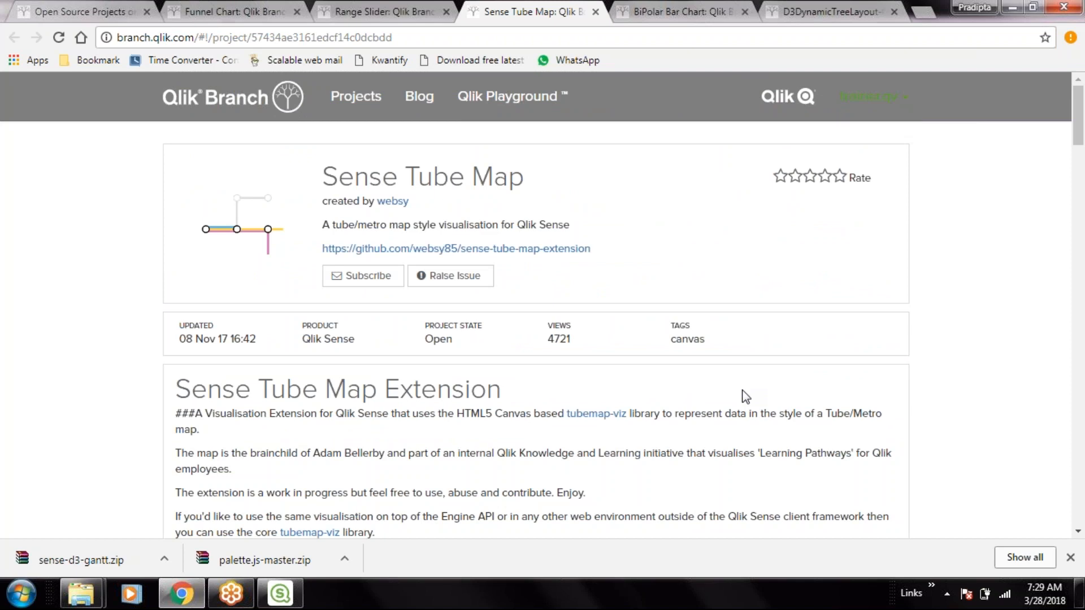
{"action": "scroll", "coordinate": [746, 396], "scroll_direction": "down", "scroll_amount": 2}
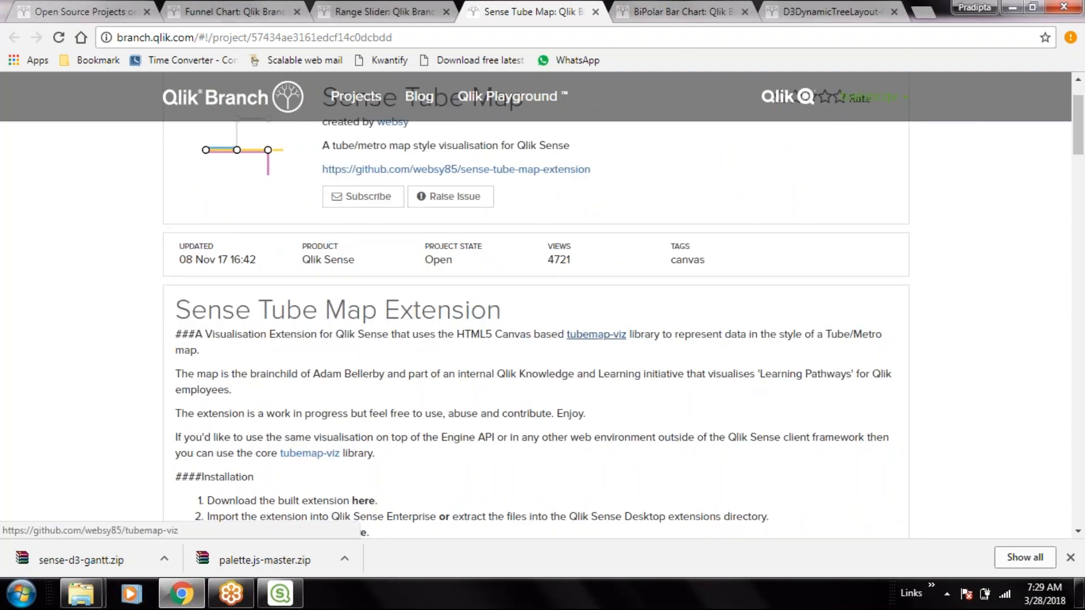
{"action": "left_click", "coordinate": [596, 334]}
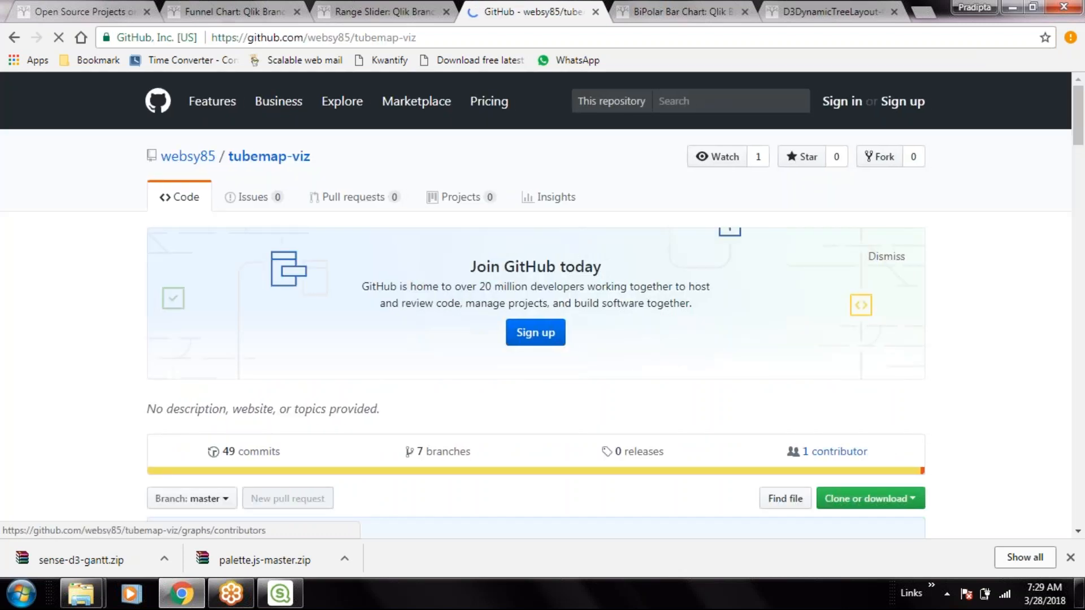
{"action": "left_click", "coordinate": [894, 503]}
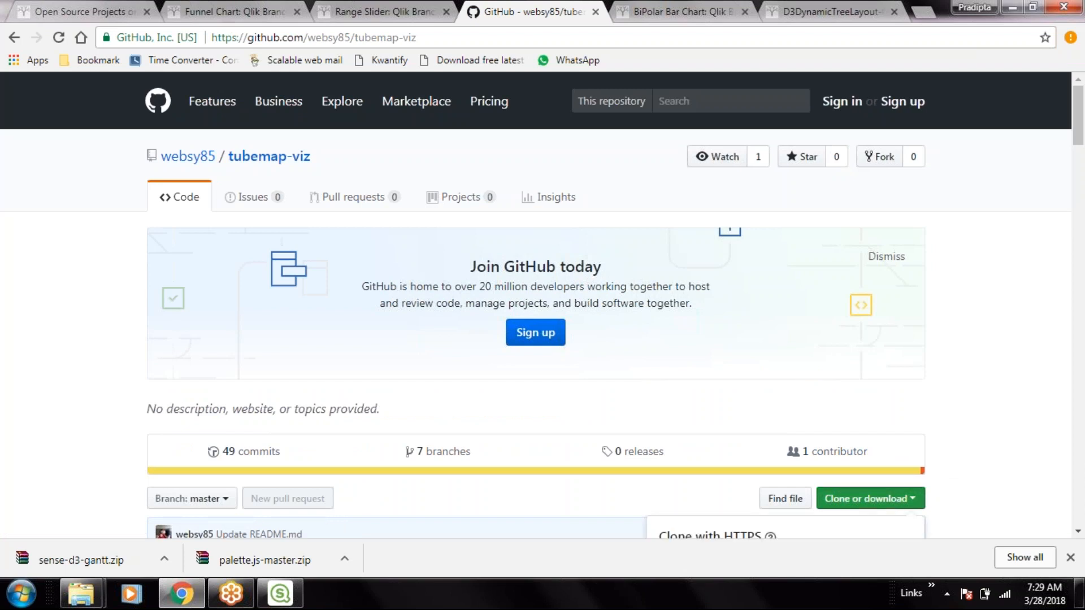
- Examine the BiPolar Bar Chart project on Qlik Branch, including its 2D and 3D examples, property options, known limitations and comments
{"action": "left_click", "coordinate": [675, 8]}
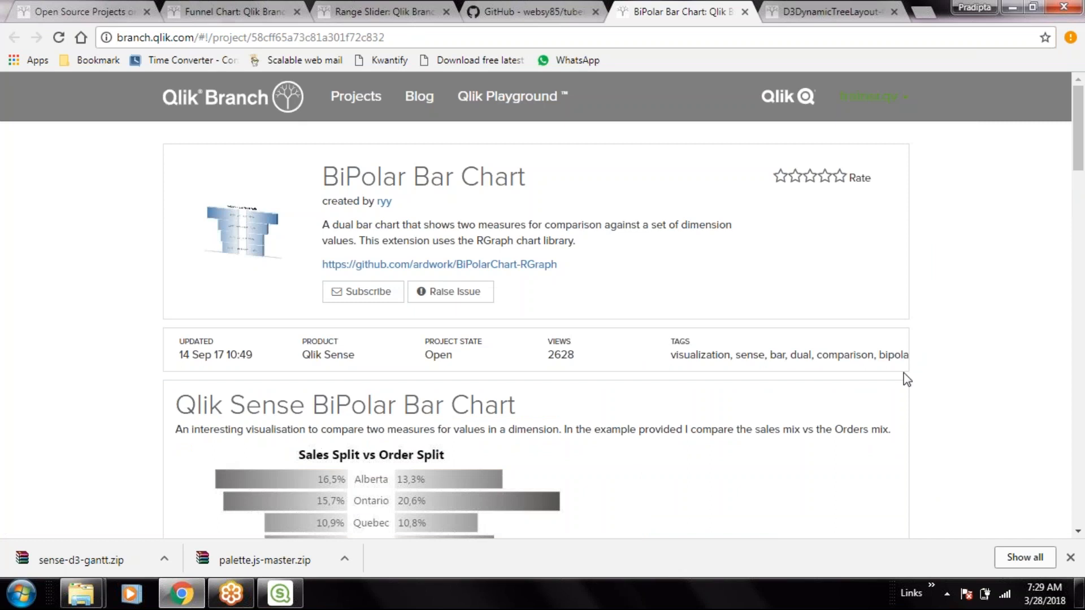
{"action": "scroll", "coordinate": [907, 379], "scroll_direction": "down", "scroll_amount": 3}
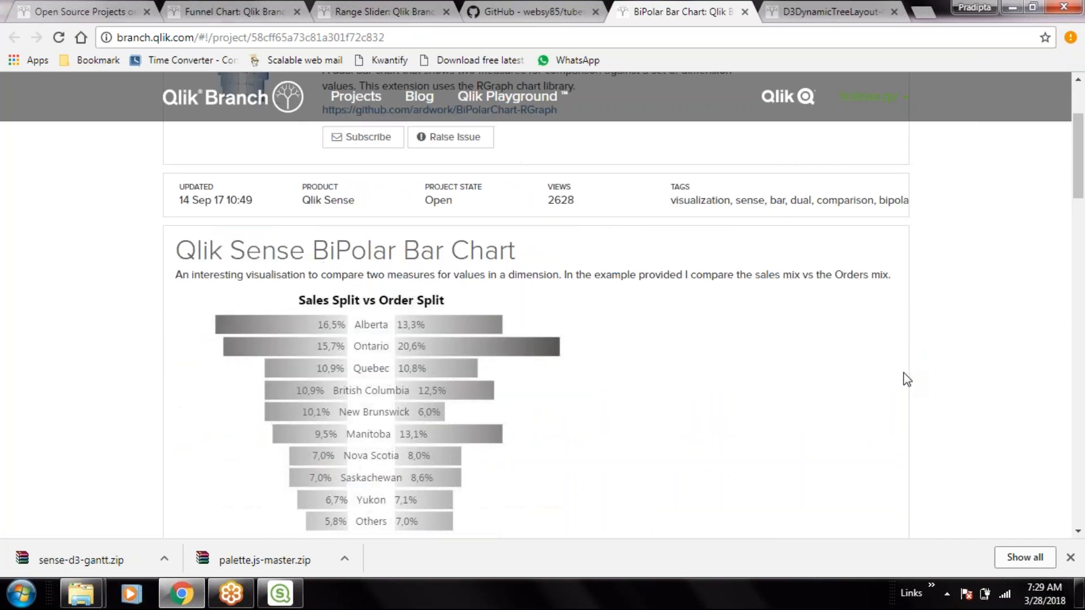
{"action": "scroll", "coordinate": [907, 379], "scroll_direction": "down", "scroll_amount": 12}
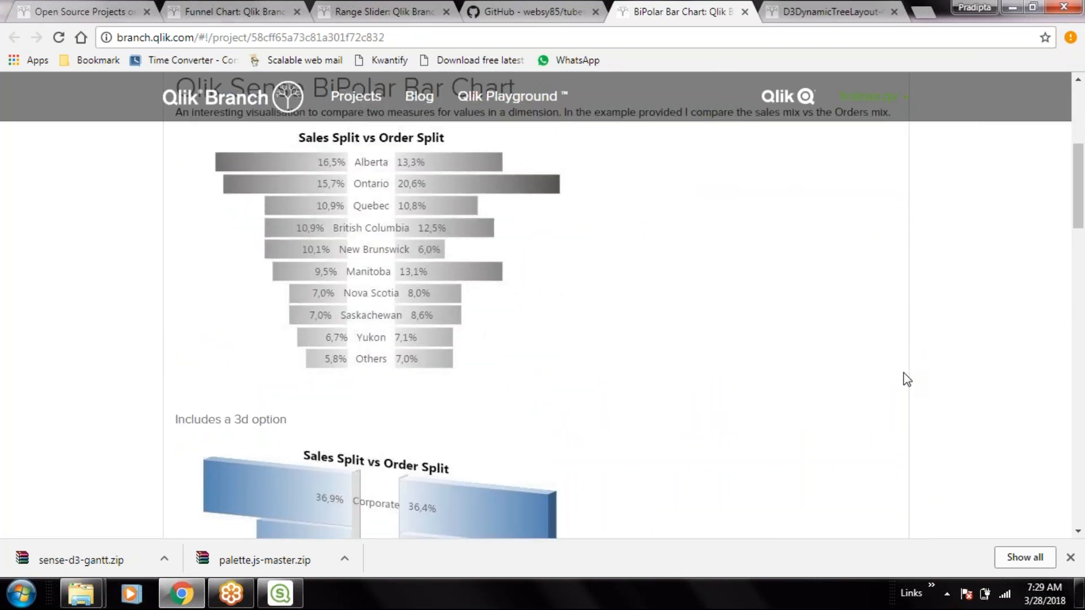
{"action": "scroll", "coordinate": [906, 378], "scroll_direction": "down", "scroll_amount": 6}
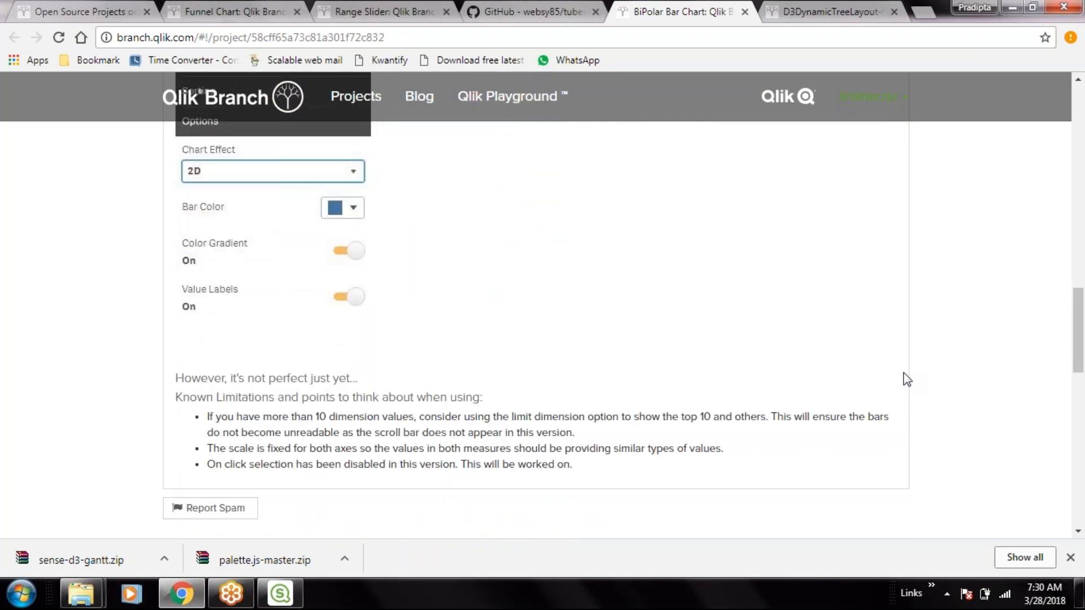
{"action": "scroll", "coordinate": [906, 379], "scroll_direction": "down", "scroll_amount": 4}
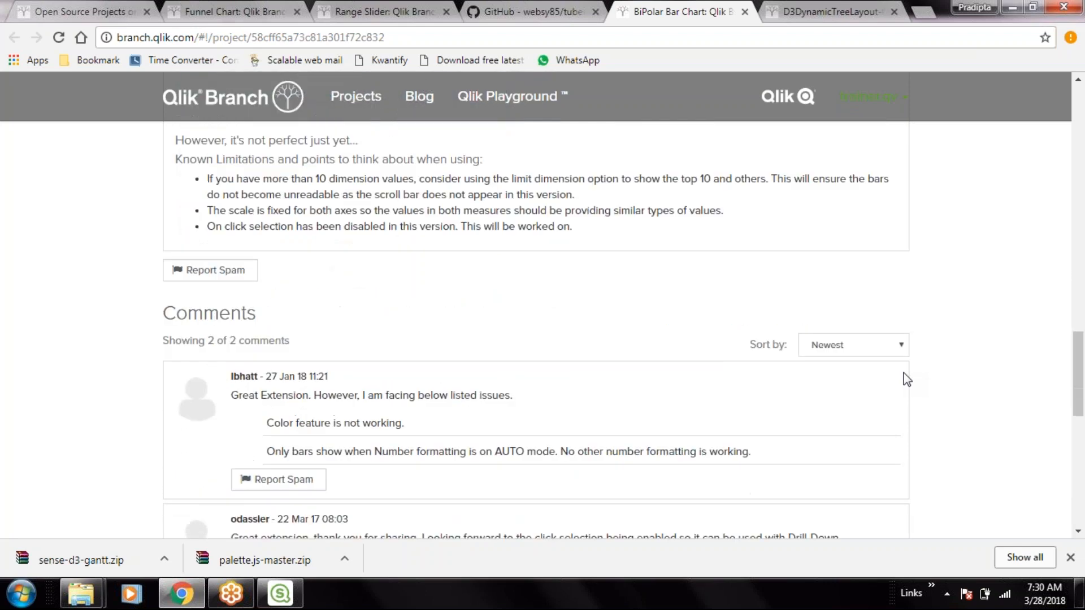
{"action": "scroll", "coordinate": [906, 379], "scroll_direction": "down", "scroll_amount": 10}
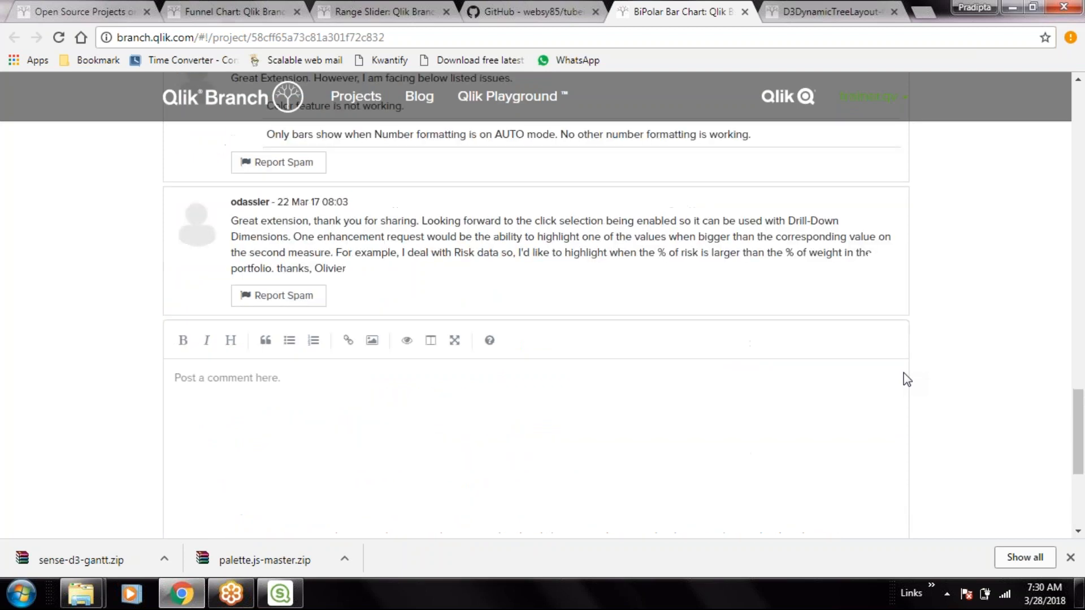
{"action": "scroll", "coordinate": [906, 378], "scroll_direction": "up", "scroll_amount": 12}
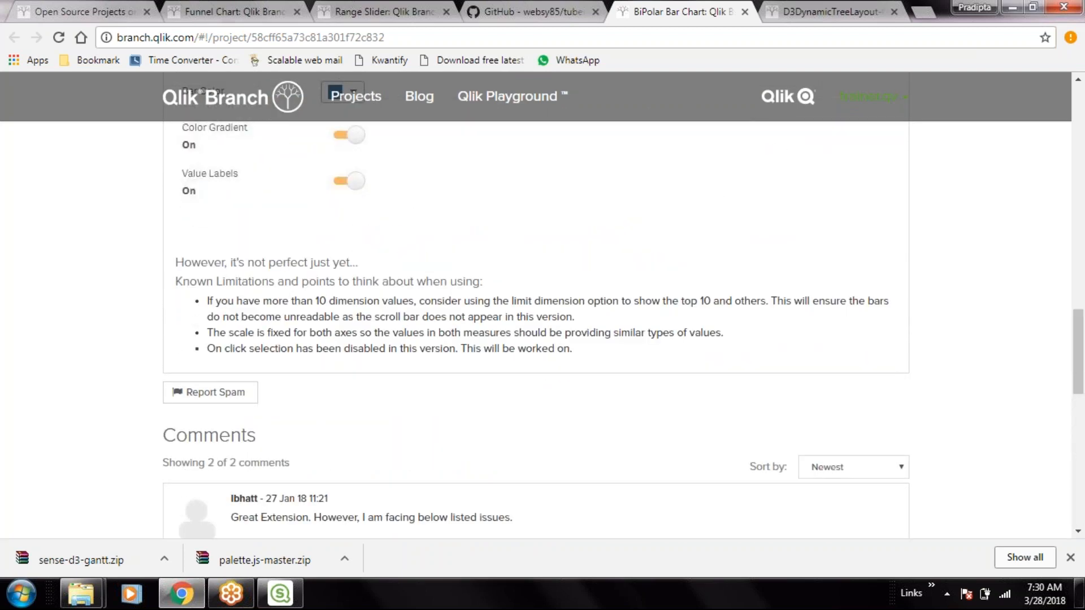
{"action": "scroll", "coordinate": [795, 283], "scroll_direction": "up", "scroll_amount": 15}
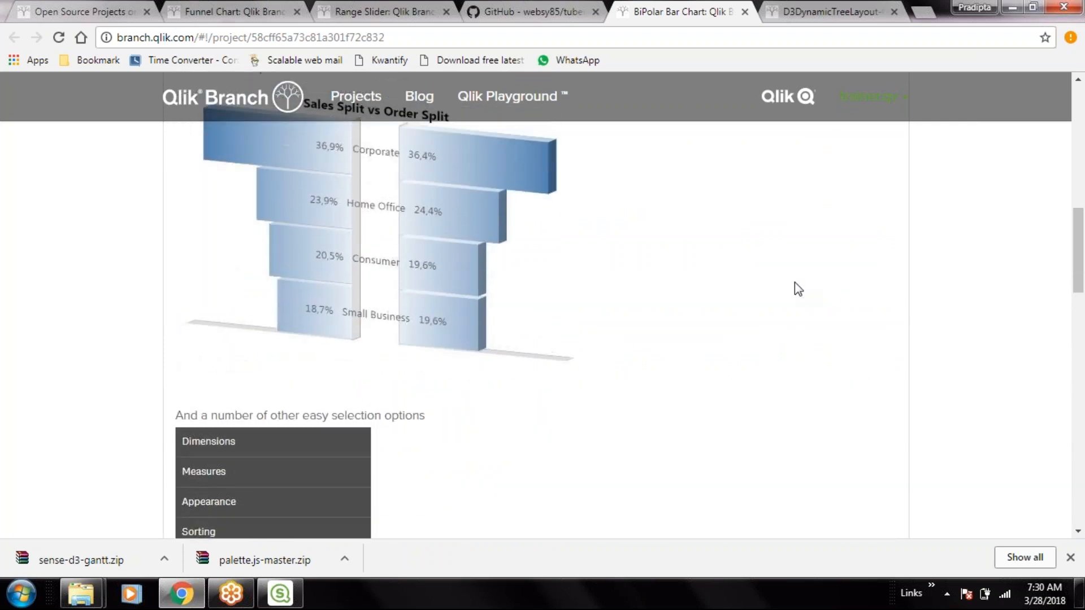
{"action": "scroll", "coordinate": [797, 288], "scroll_direction": "up", "scroll_amount": 5}
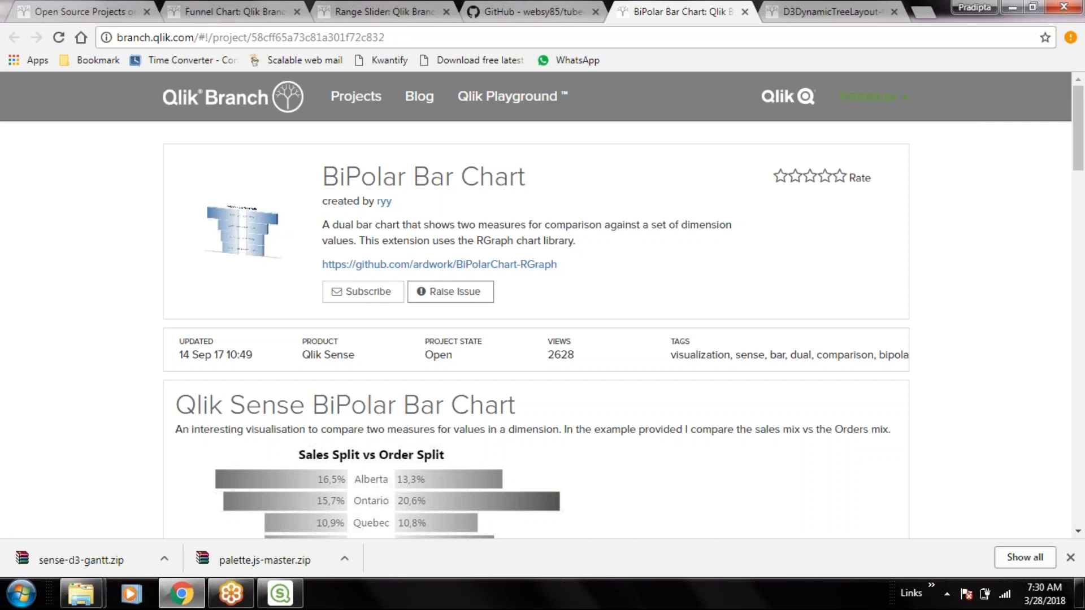
- Download BiPolarChart-RGraph-master.zip from the project's GitHub repository into the Qlik Sense Extensions folder and return to the Qlik Branch page
{"action": "left_click", "coordinate": [478, 272]}
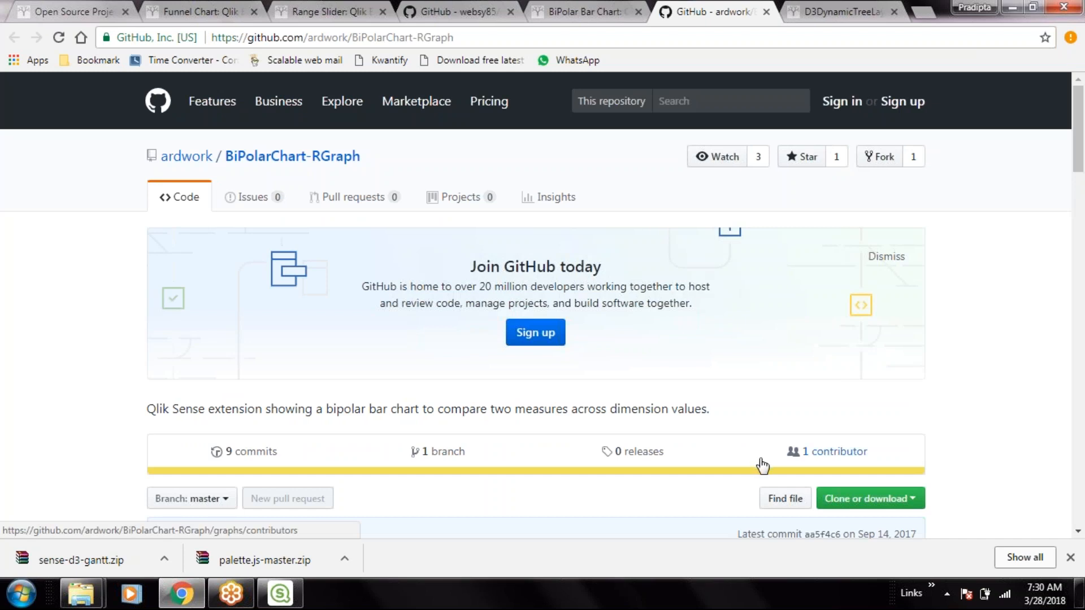
{"action": "left_click", "coordinate": [884, 500]}
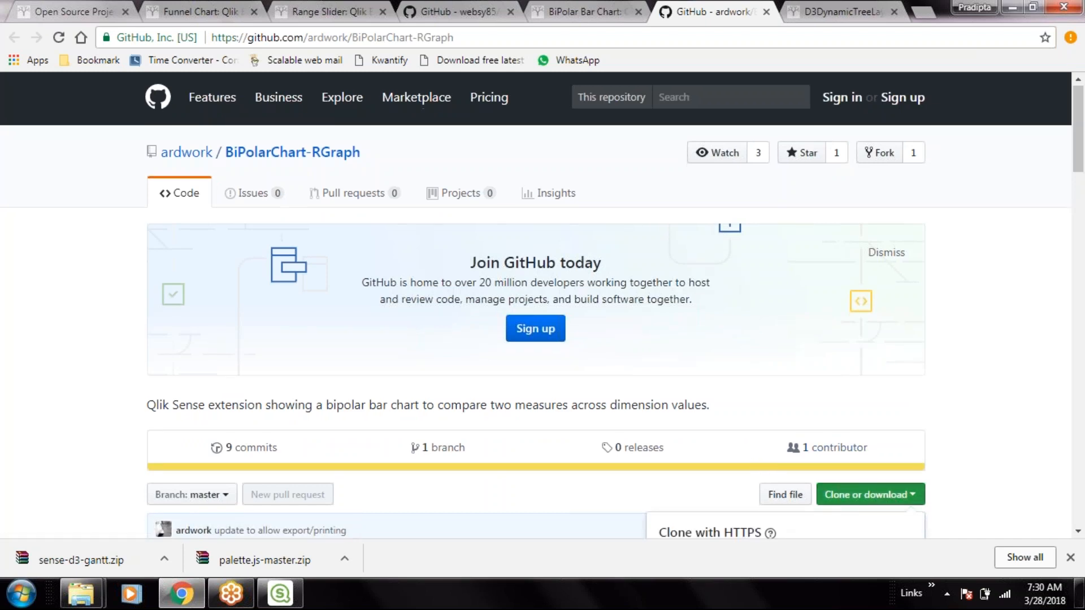
{"action": "scroll", "coordinate": [770, 492], "scroll_direction": "down", "scroll_amount": 3}
{"action": "left_click", "coordinate": [854, 478]}
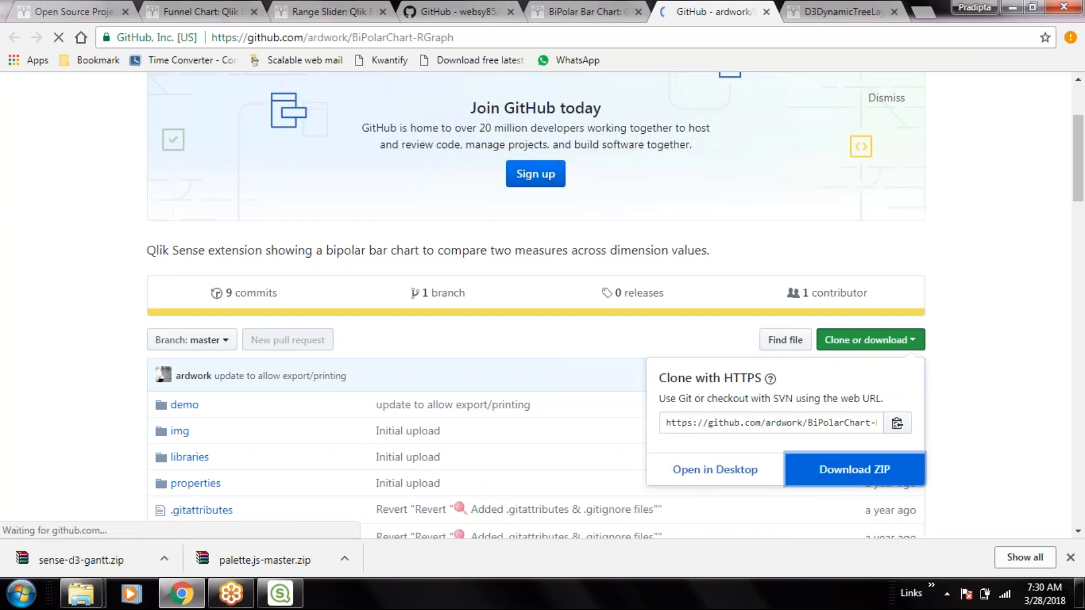
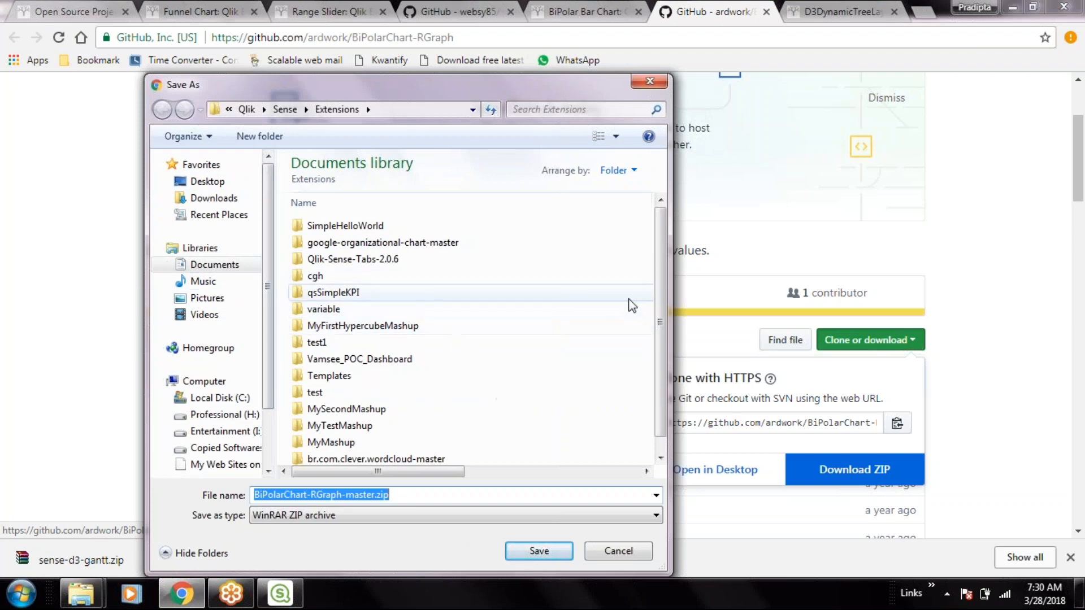
{"action": "left_click", "coordinate": [539, 552]}
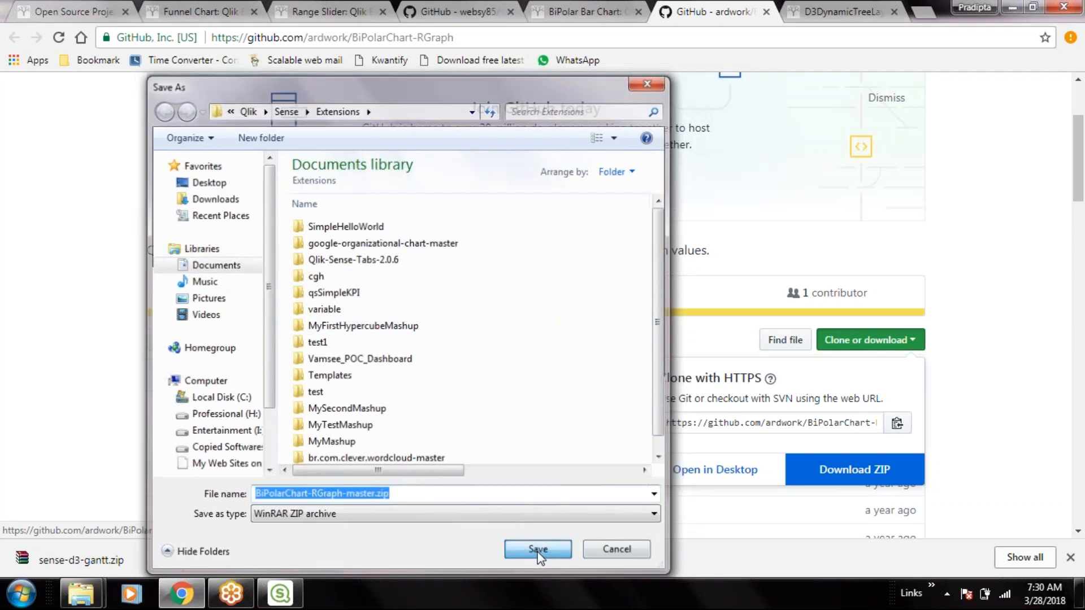
{"action": "left_click", "coordinate": [624, 7]}
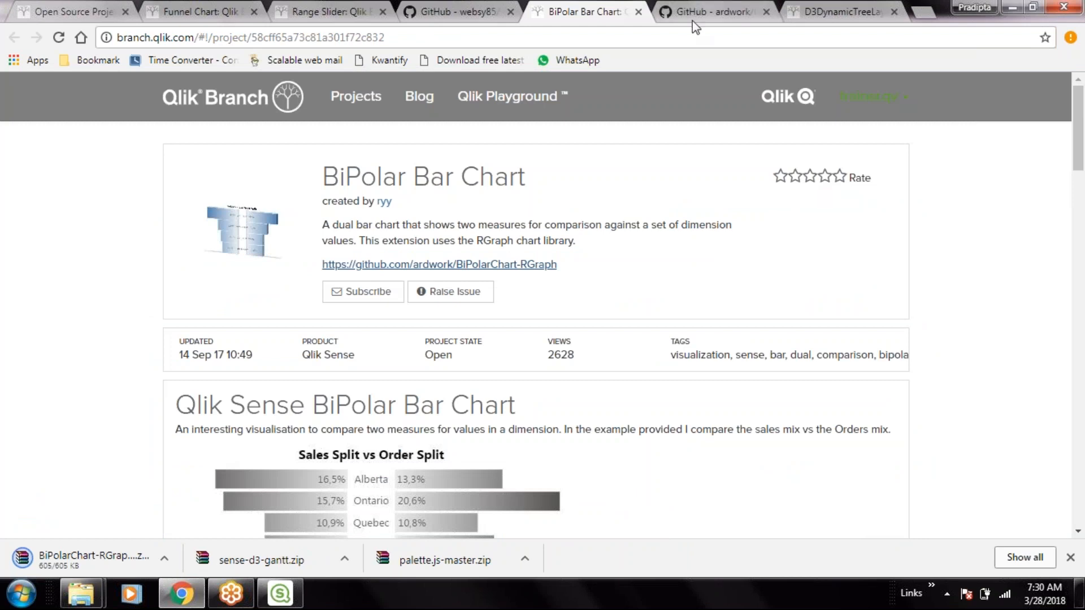
- Switch to the Extensions folder in Windows Explorer, extract BiPolarChart-RGraph-master.zip there, and delete the archive
{"action": "mouse_move", "coordinate": [87, 595]}
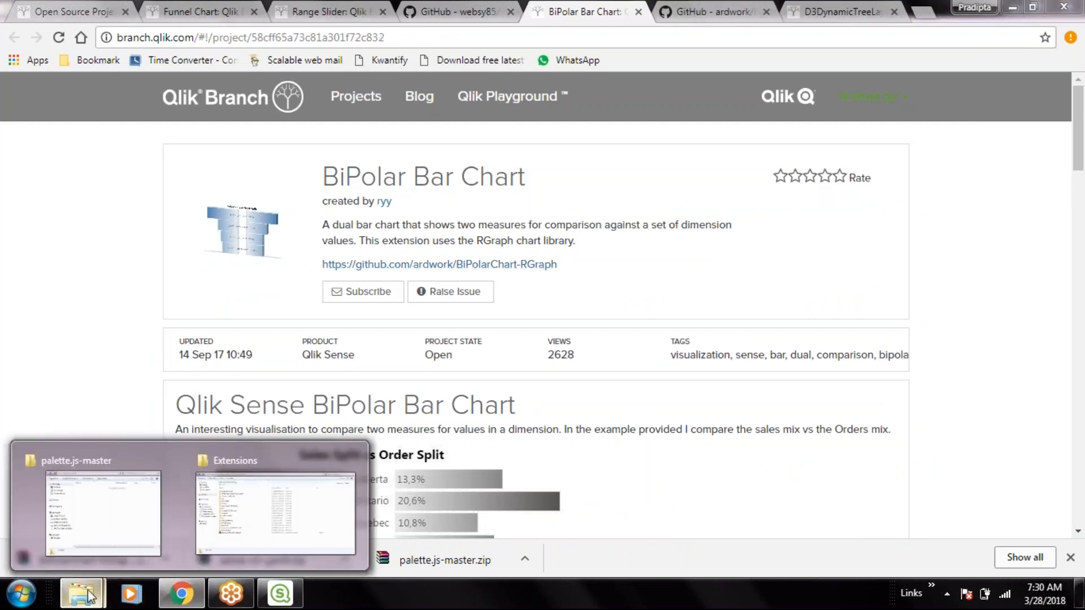
{"action": "left_click", "coordinate": [302, 533]}
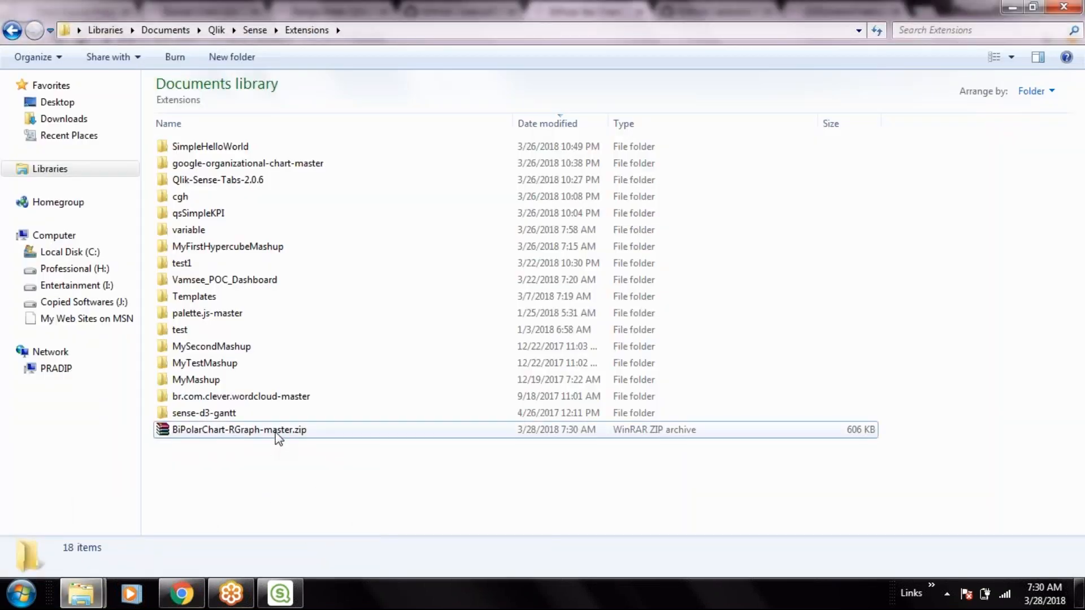
{"action": "right_click", "coordinate": [276, 433]}
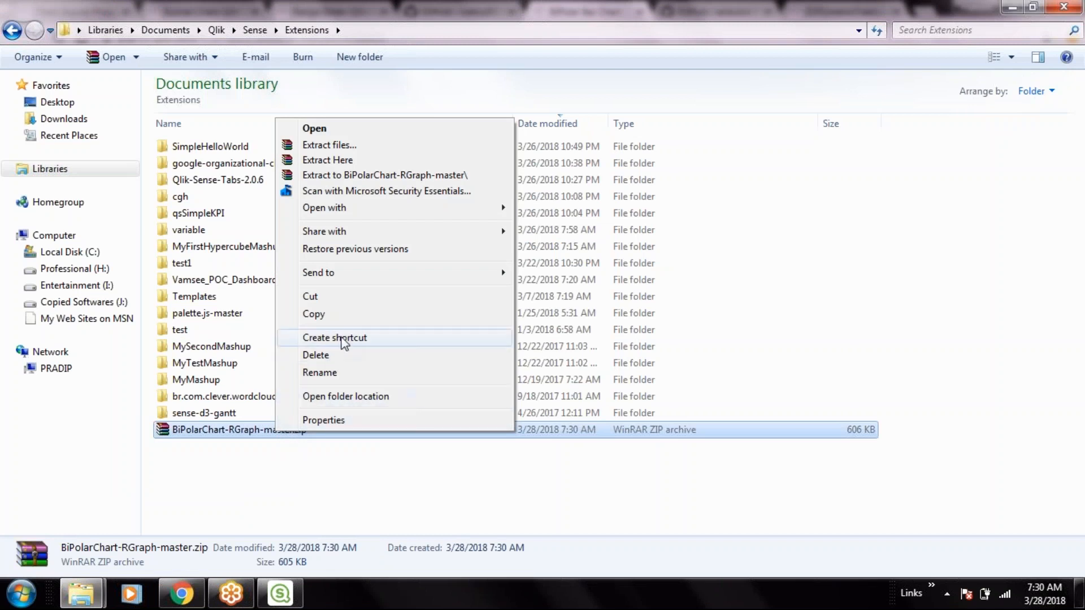
{"action": "left_click", "coordinate": [1050, 398]}
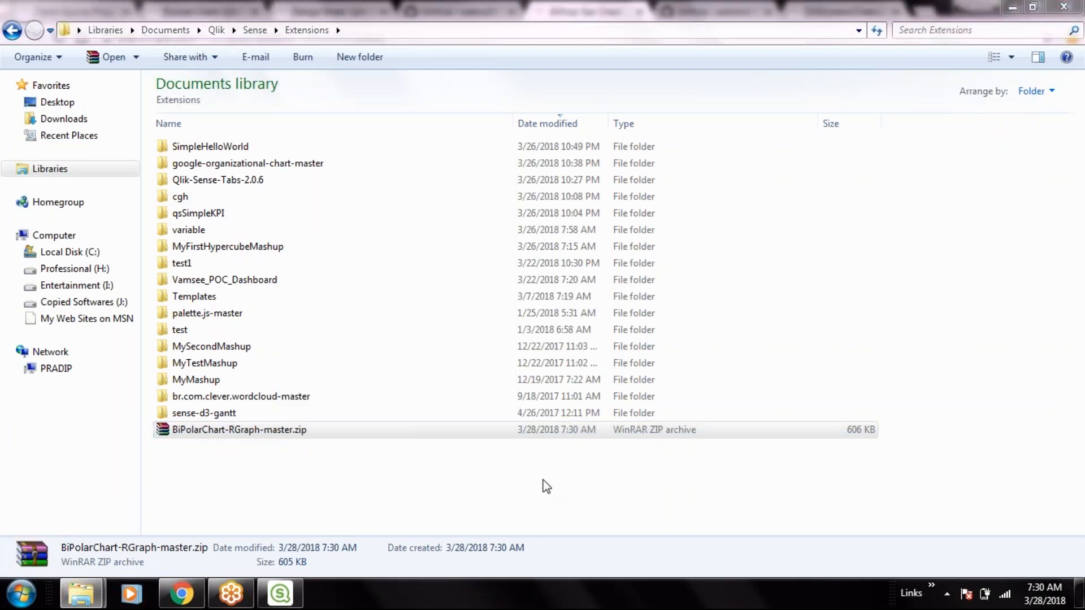
{"action": "left_click", "coordinate": [303, 432]}
{"action": "right_click", "coordinate": [296, 434]}
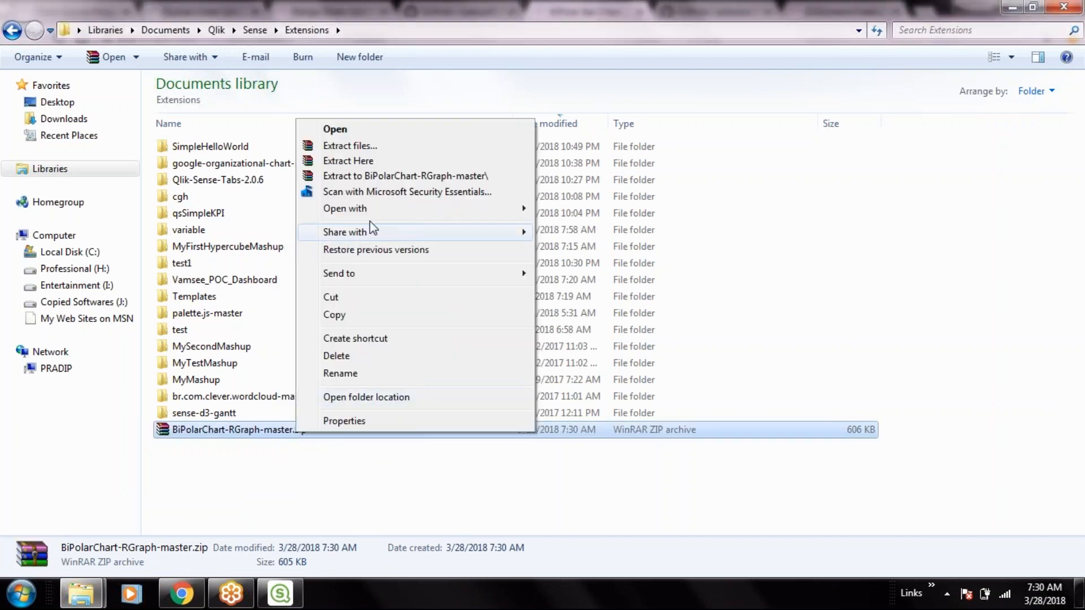
{"action": "left_click", "coordinate": [387, 161]}
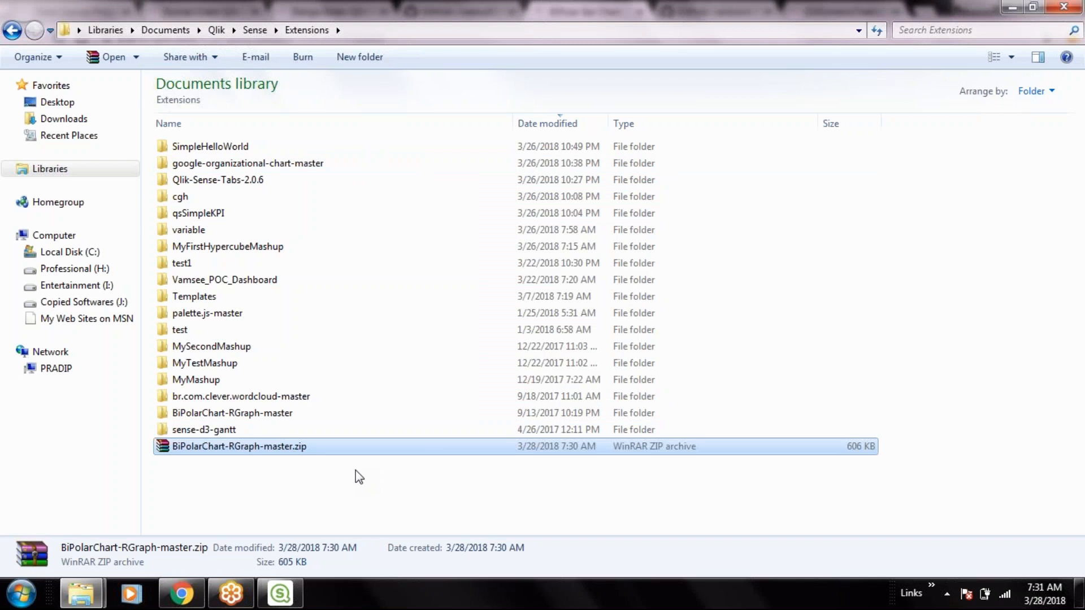
{"action": "key", "text": "Delete"}
{"action": "left_click", "coordinate": [606, 362]}
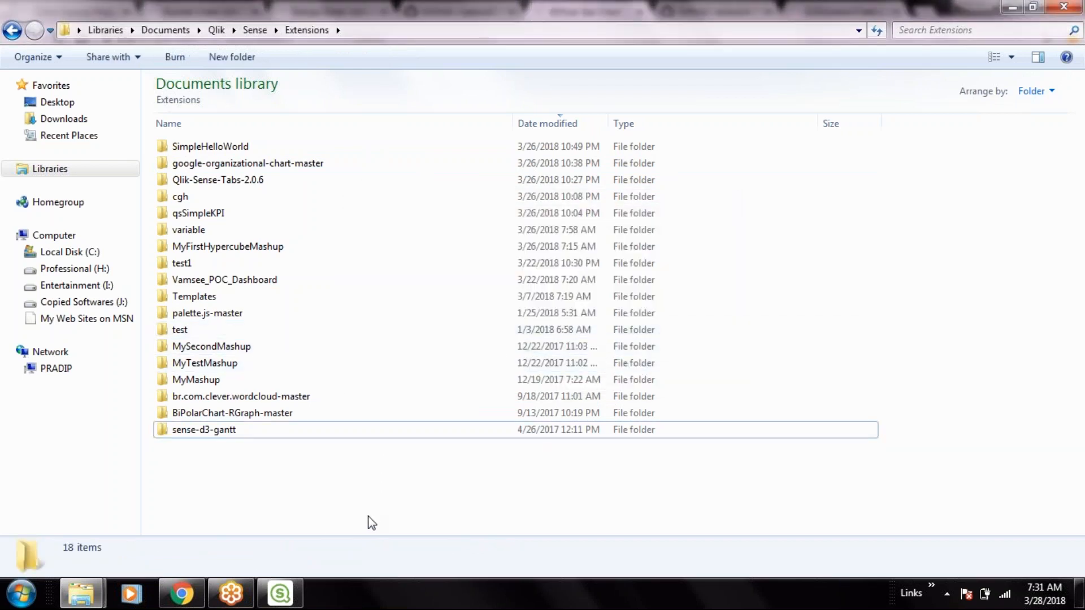
- Switch to Qlik Sense Desktop, open the Extension Test sheet for editing, and check the custom objects for the BiPolar chart extension
{"action": "left_click", "coordinate": [281, 594]}
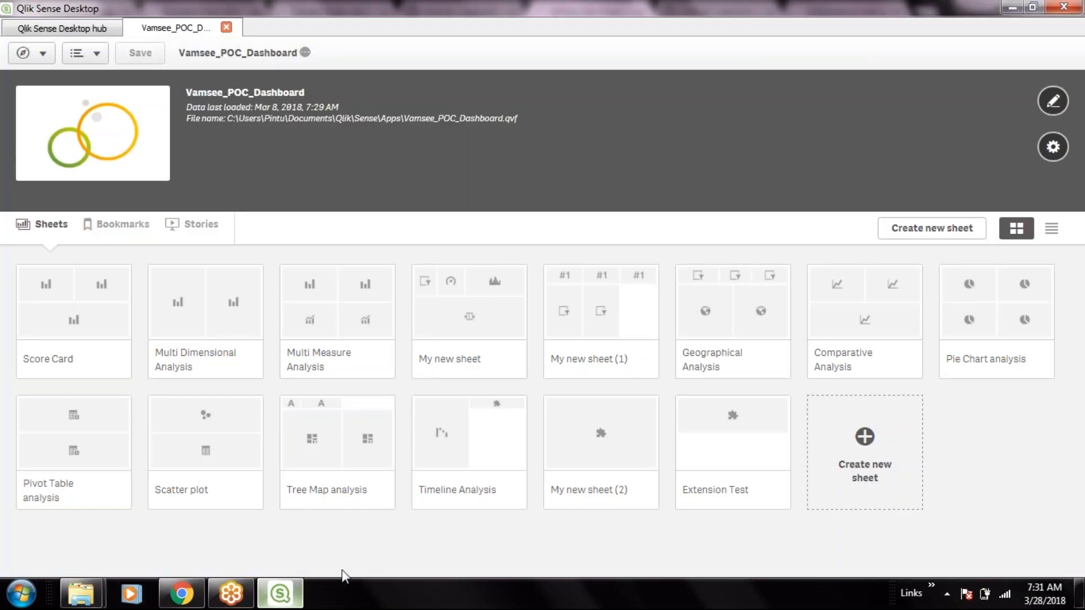
{"action": "left_click", "coordinate": [718, 452]}
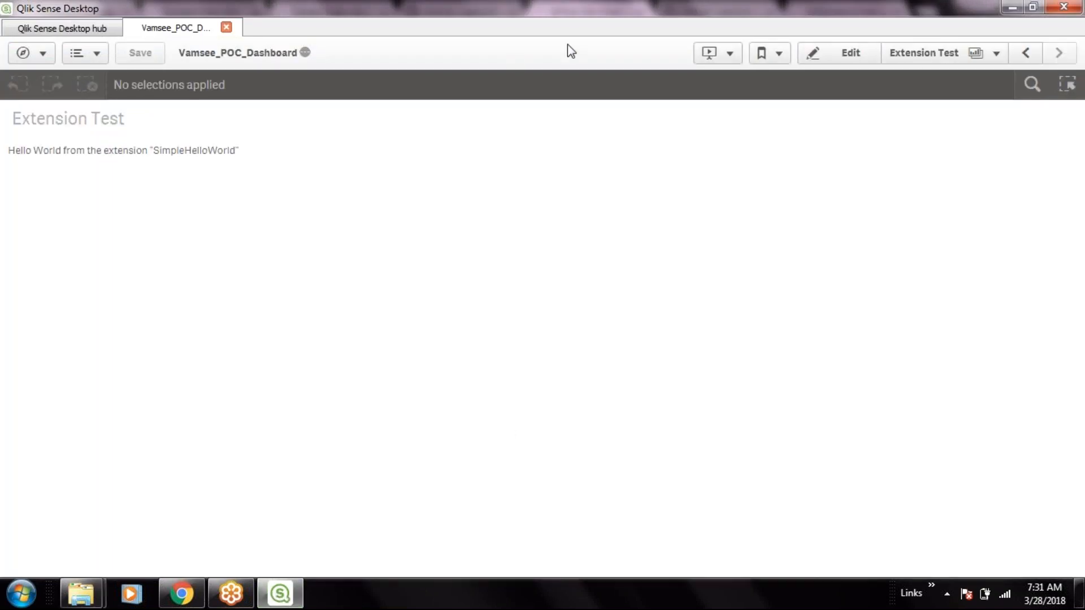
{"action": "left_click", "coordinate": [816, 51]}
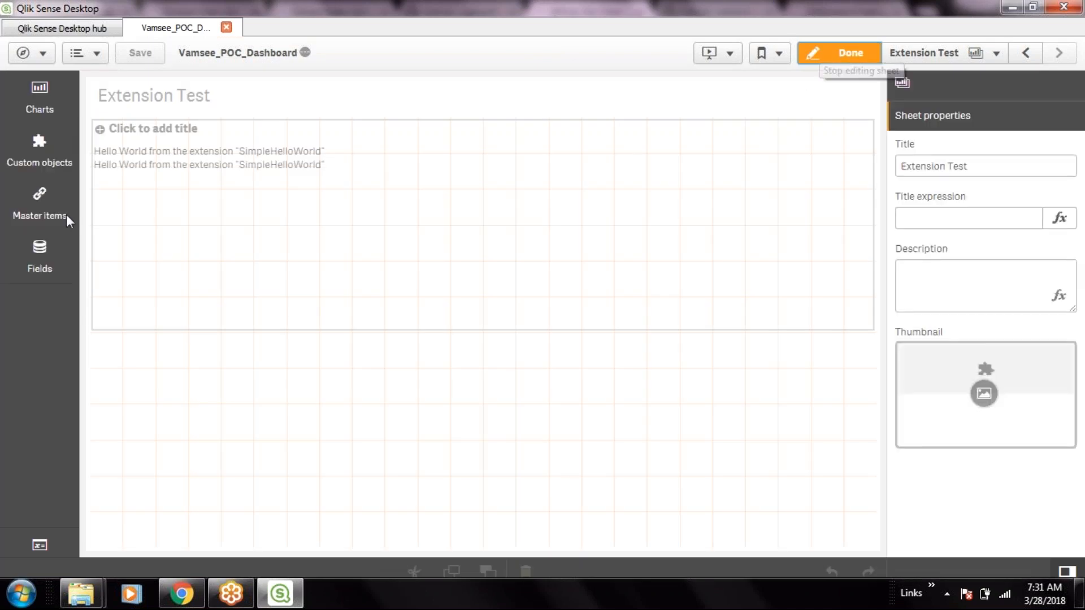
{"action": "left_click", "coordinate": [61, 165]}
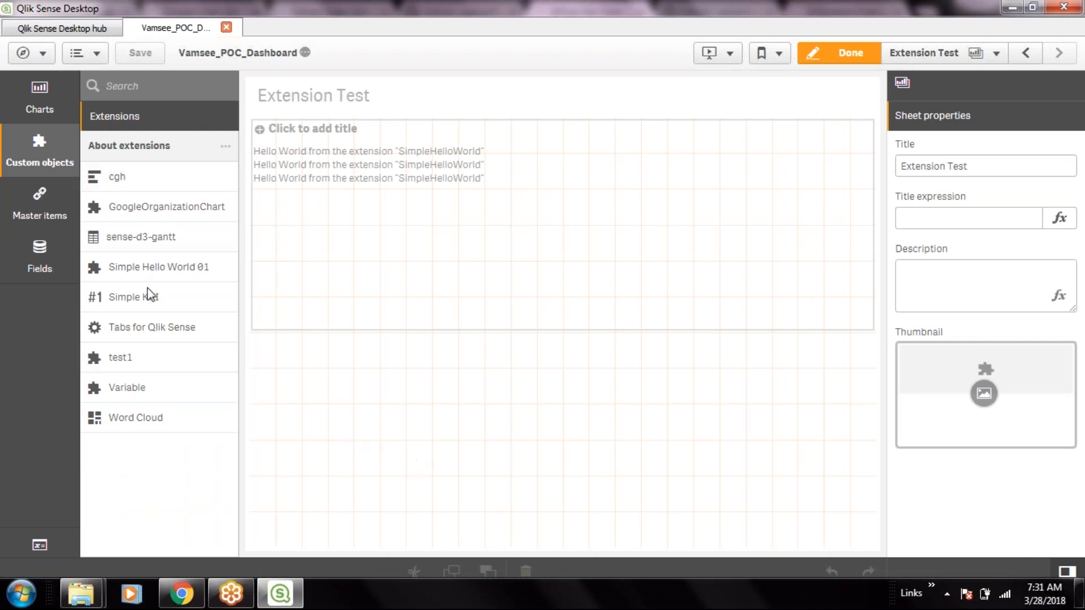
- Close and reopen the POC dashboard app from the hub, and put its Extension Test sheet back into edit mode
{"action": "left_click", "coordinate": [226, 28]}
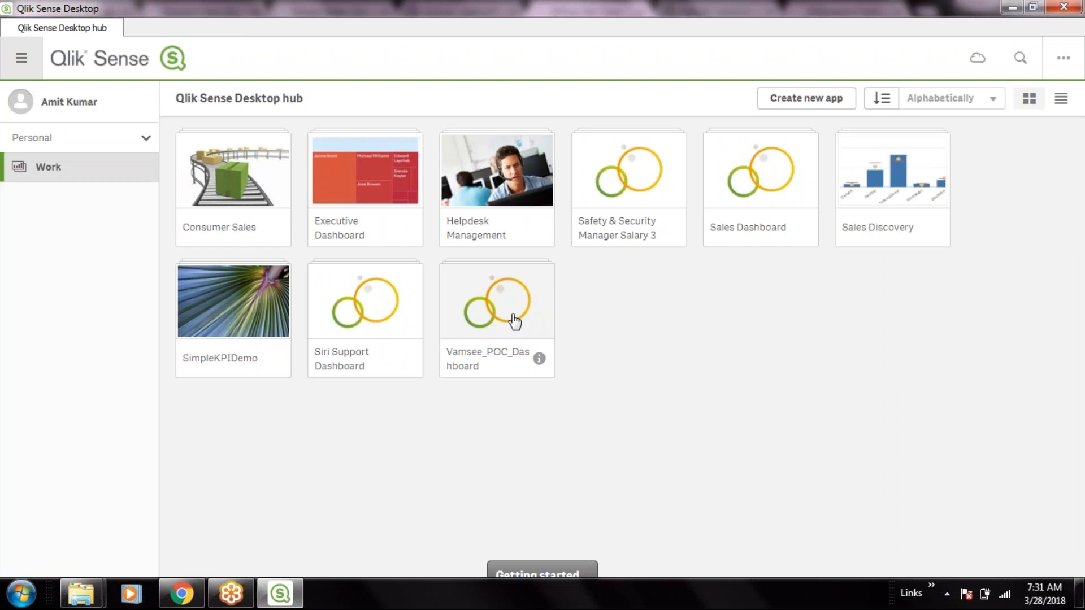
{"action": "left_click", "coordinate": [514, 320]}
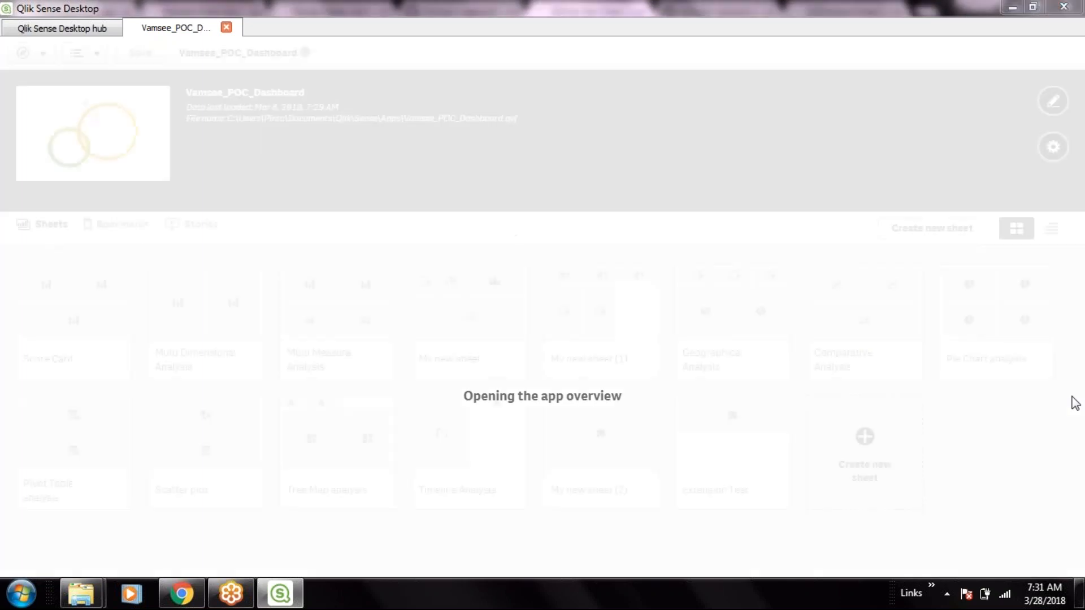
{"action": "left_click", "coordinate": [734, 448]}
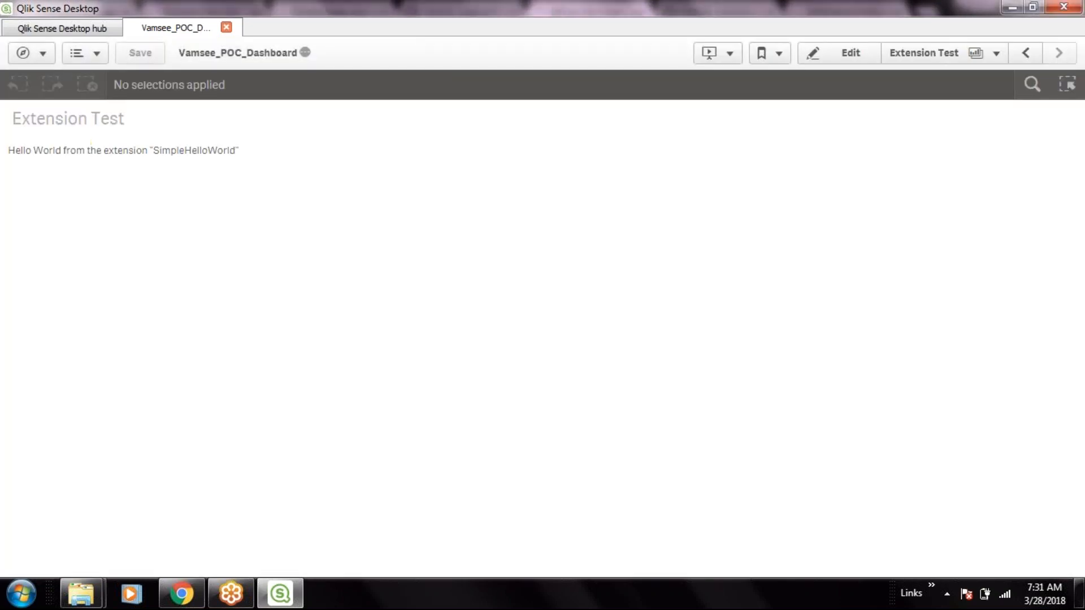
{"action": "left_click", "coordinate": [842, 56]}
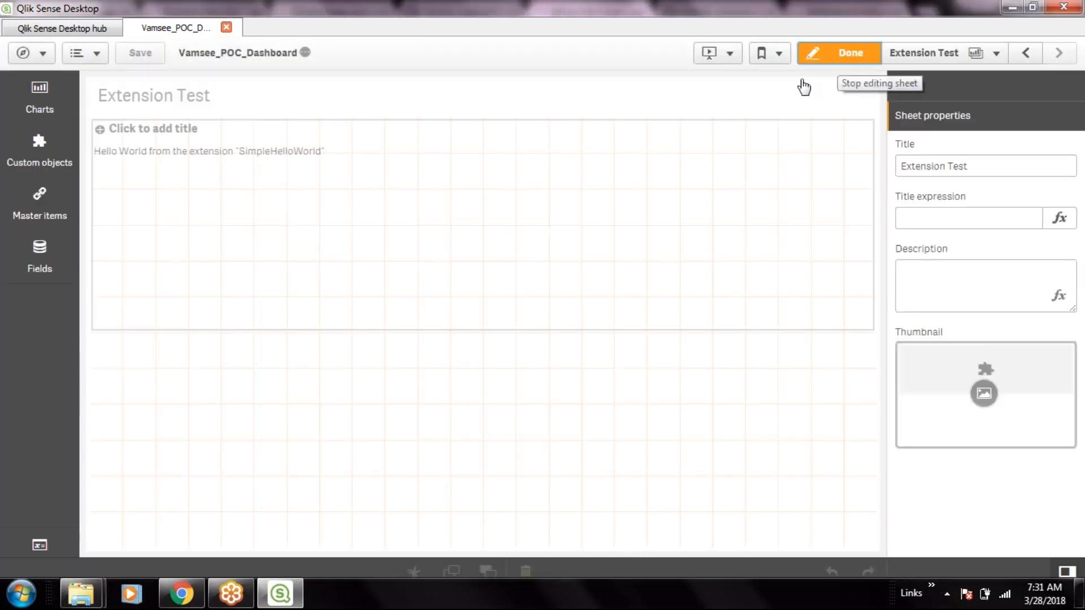
- Place a BiPolar Chart - RGraph object below the Hello World object and add Product as its dimension
{"action": "left_click", "coordinate": [47, 155]}
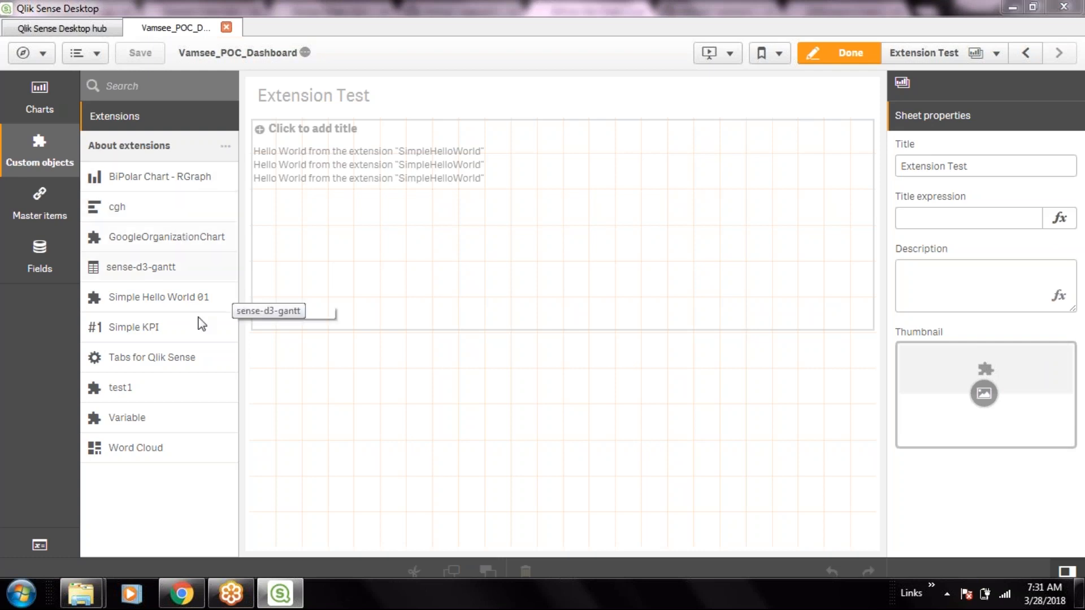
{"action": "left_click_drag", "start_coordinate": [181, 186], "coordinate": [445, 420]}
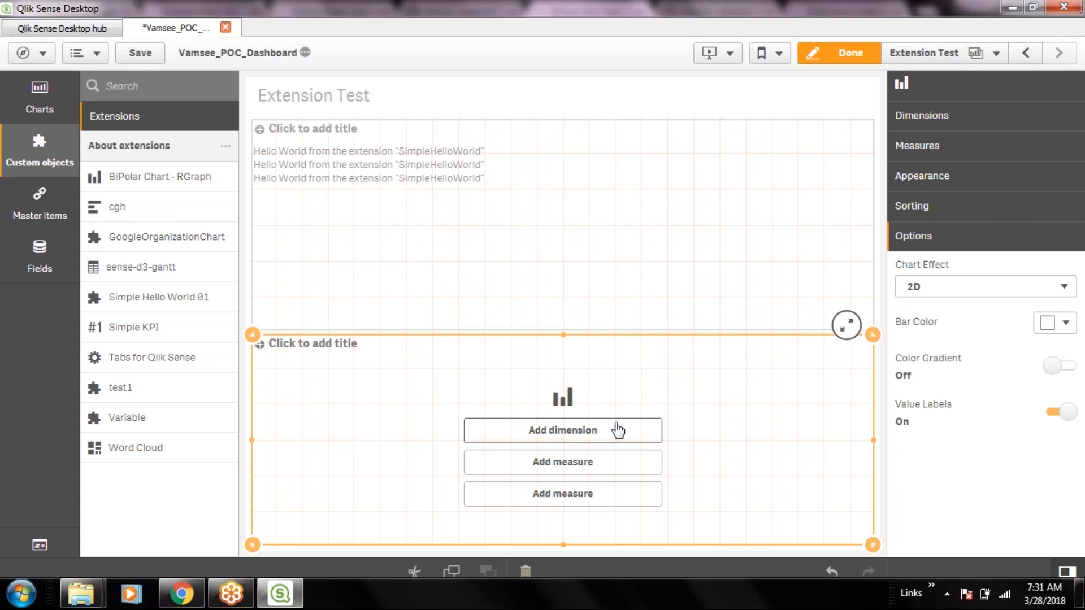
{"action": "left_click", "coordinate": [588, 446]}
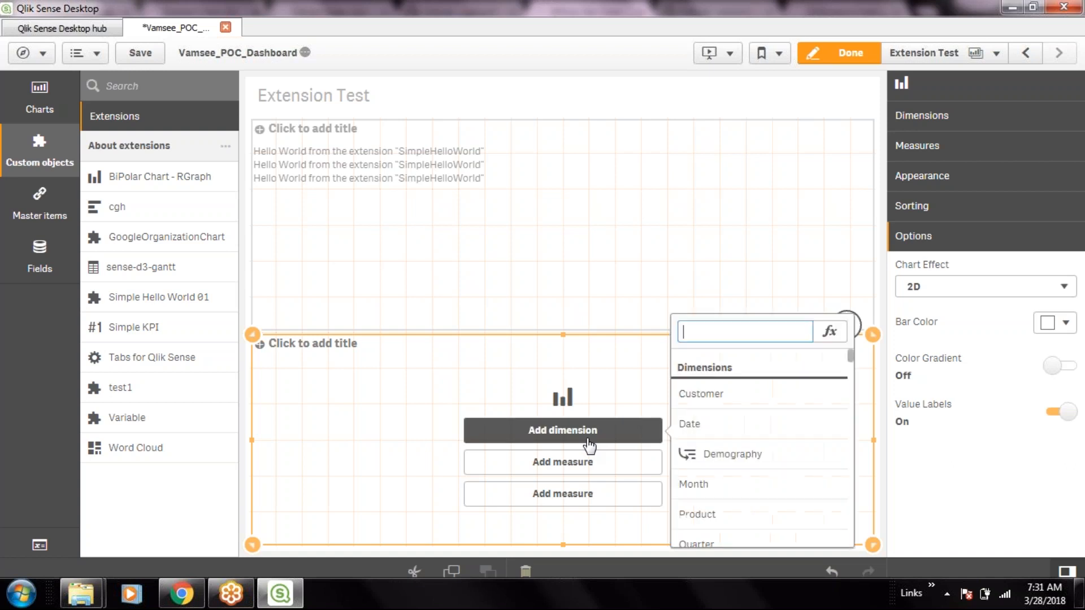
{"action": "left_click", "coordinate": [727, 512]}
- Add Sales as the first measure and Quantity as the second measure of the BiPolar chart
{"action": "left_click", "coordinate": [569, 466]}
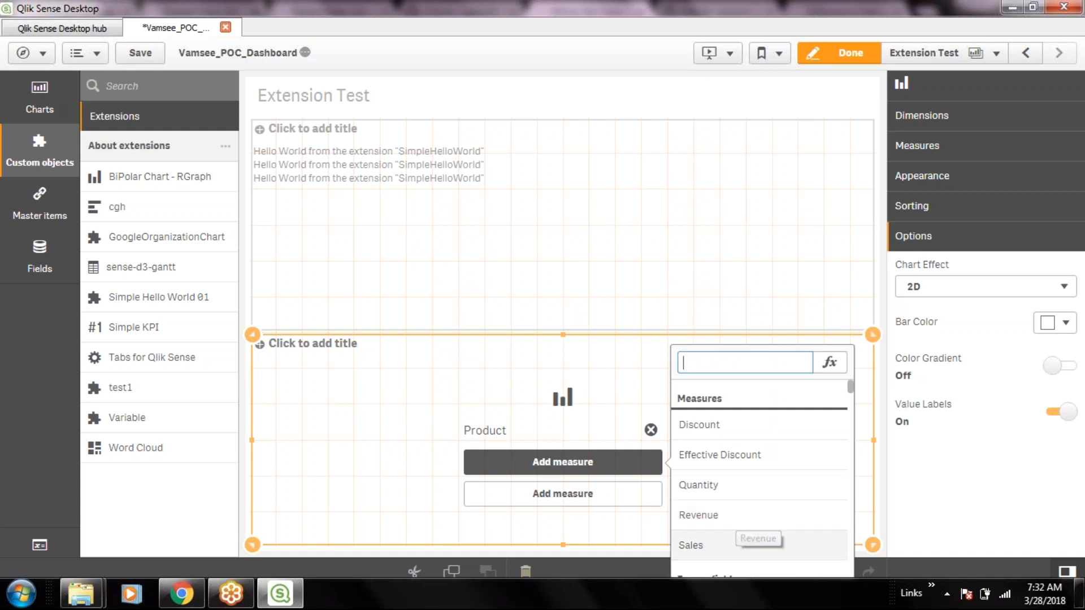
{"action": "left_click", "coordinate": [736, 545]}
{"action": "left_click", "coordinate": [565, 492]}
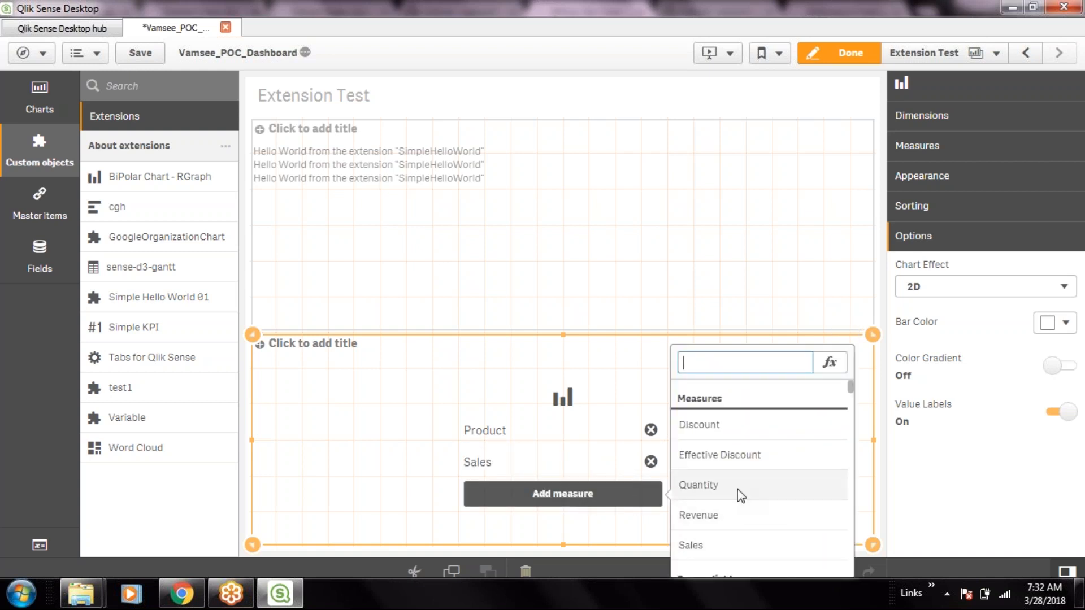
{"action": "scroll", "coordinate": [737, 490], "scroll_direction": "down", "scroll_amount": 2}
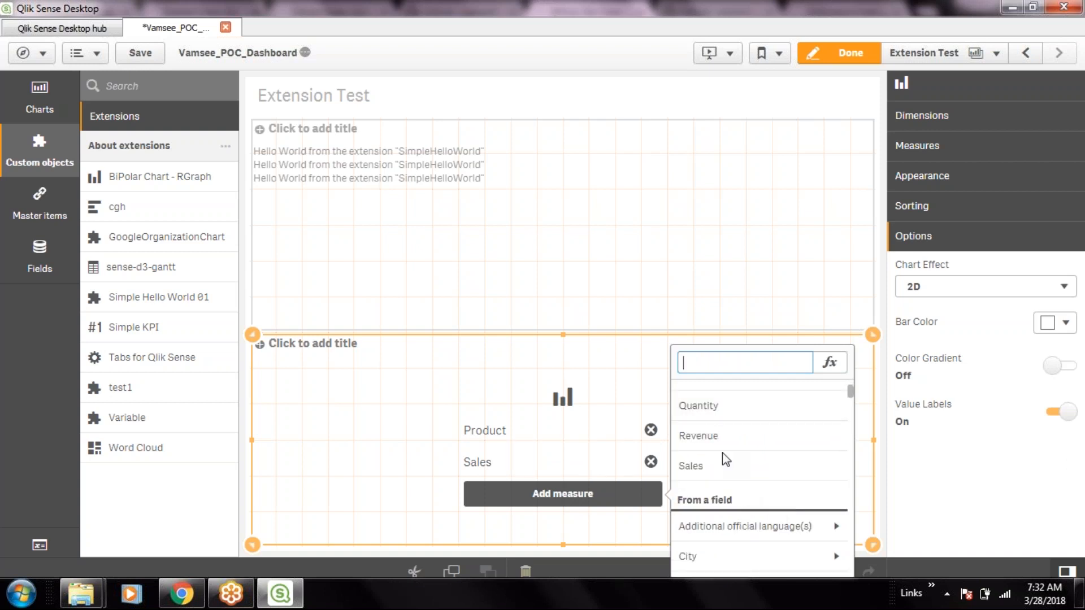
{"action": "left_click", "coordinate": [723, 408]}
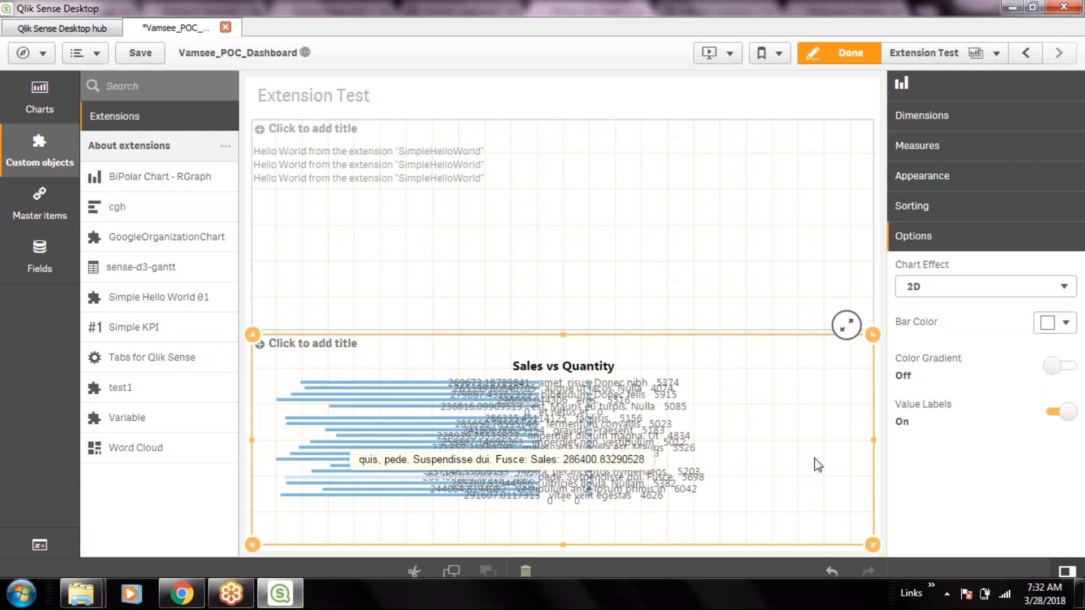
- Replace the BiPolar chart's Quantity measure with Revenue
{"action": "left_click", "coordinate": [922, 116]}
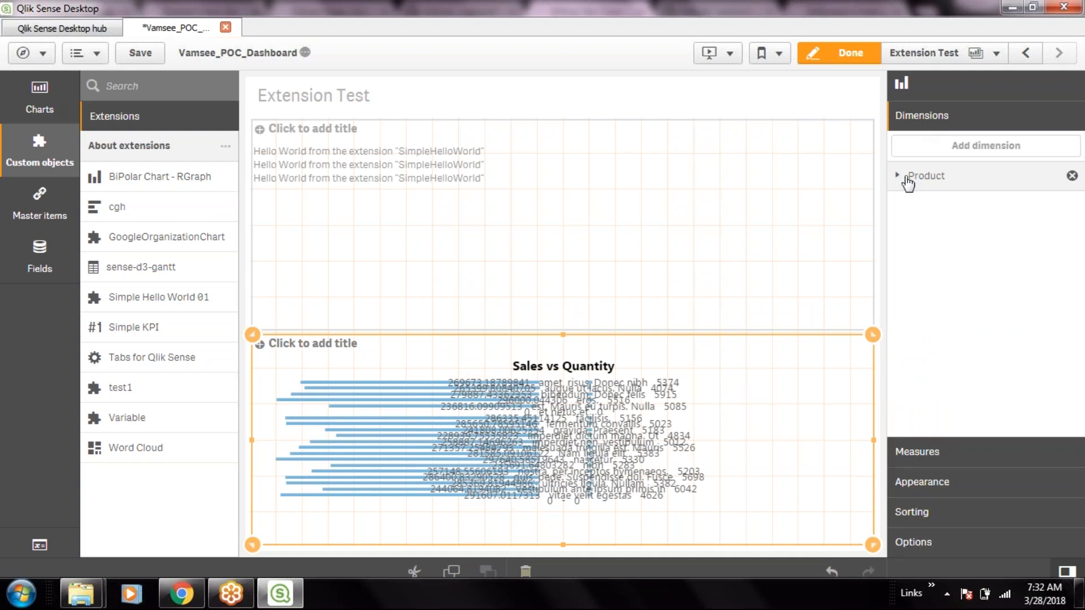
{"action": "left_click", "coordinate": [910, 453]}
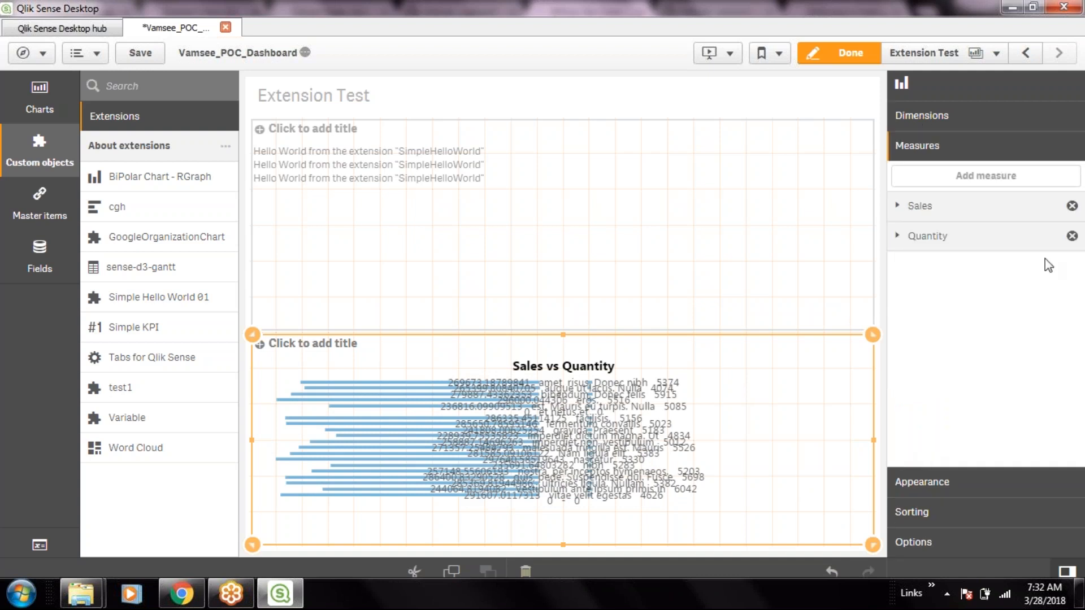
{"action": "left_click", "coordinate": [1072, 236]}
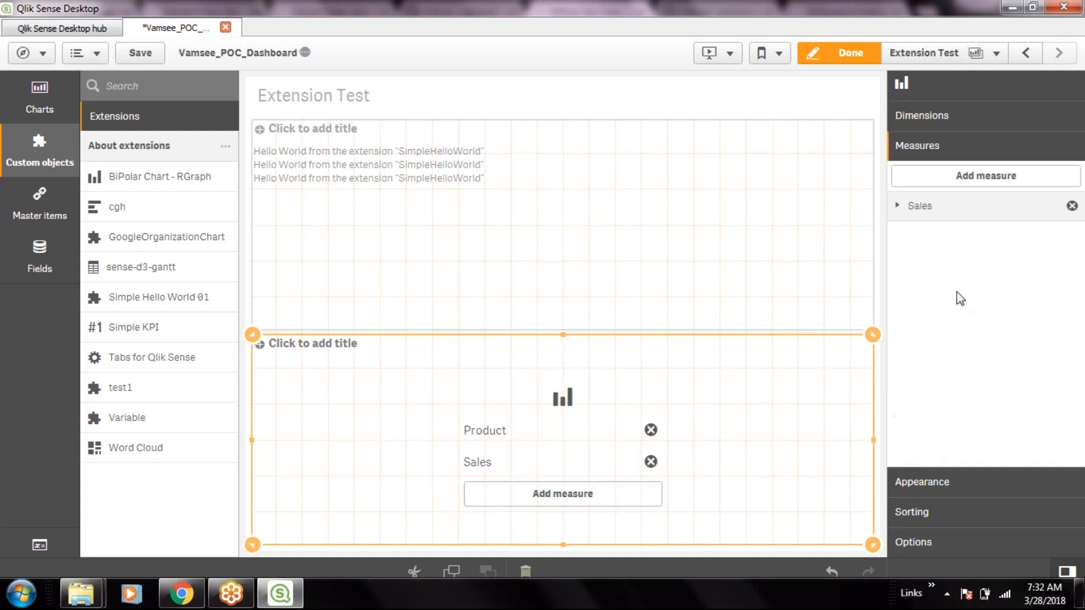
{"action": "left_click", "coordinate": [994, 177]}
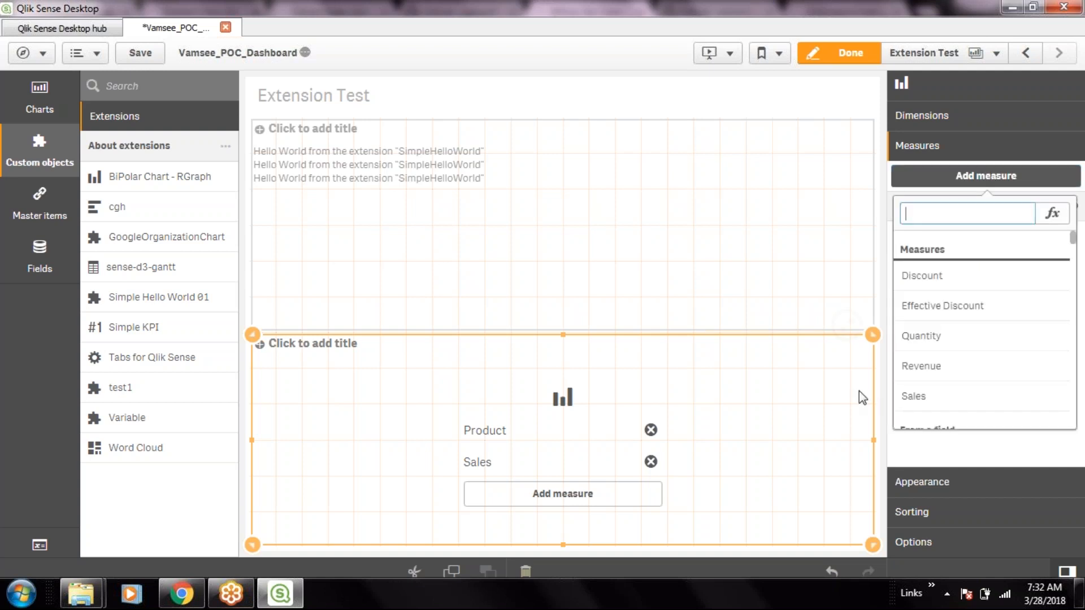
{"action": "left_click", "coordinate": [628, 495]}
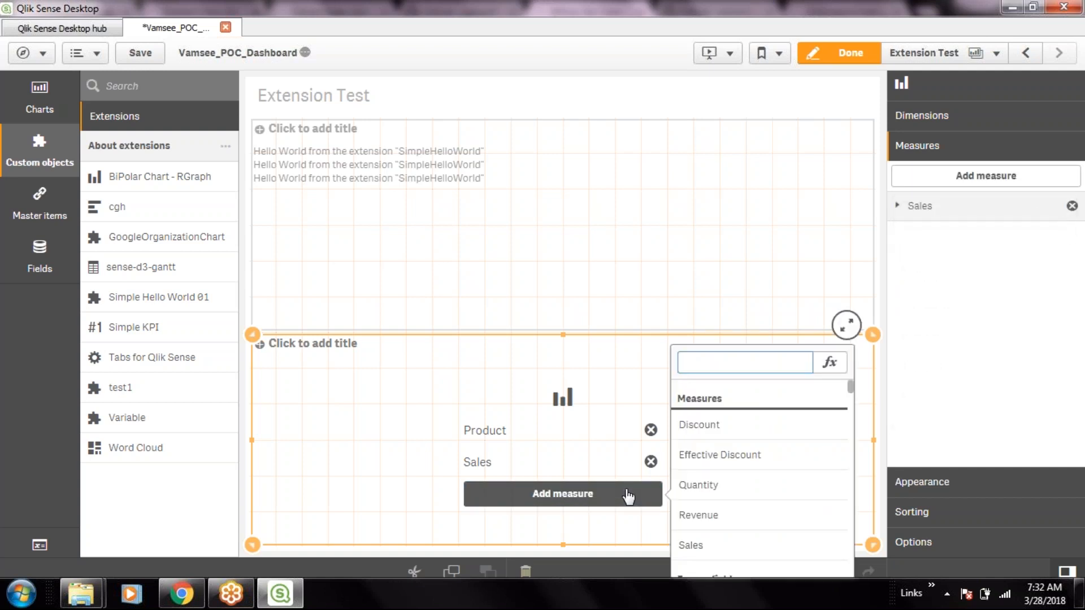
{"action": "left_click", "coordinate": [728, 523]}
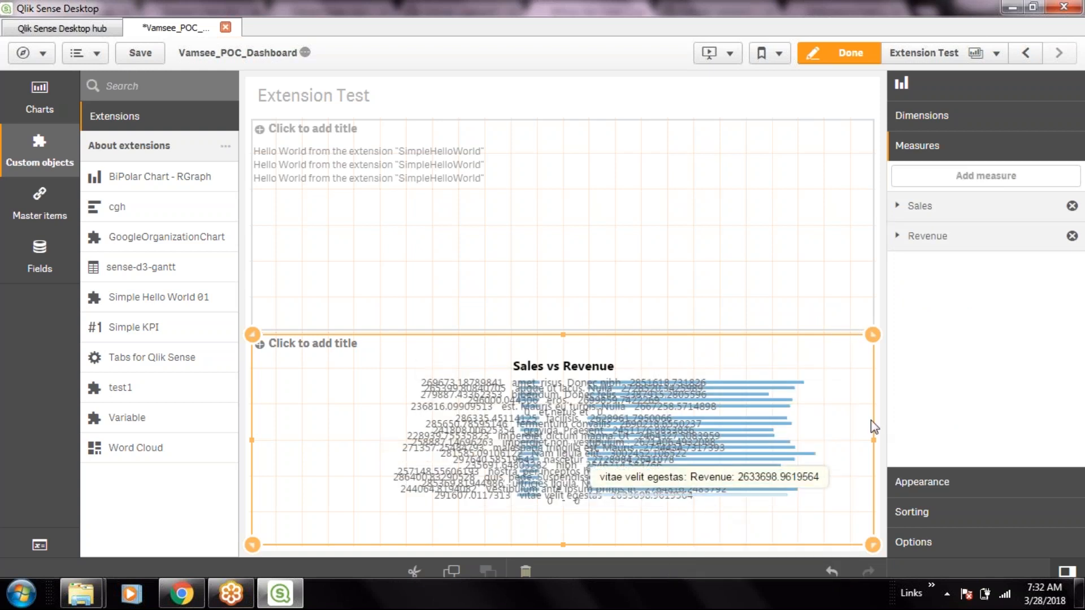
- Remove the Revenue measure from the BiPolar chart and look through the available measures for a replacement
{"action": "left_click", "coordinate": [1072, 236]}
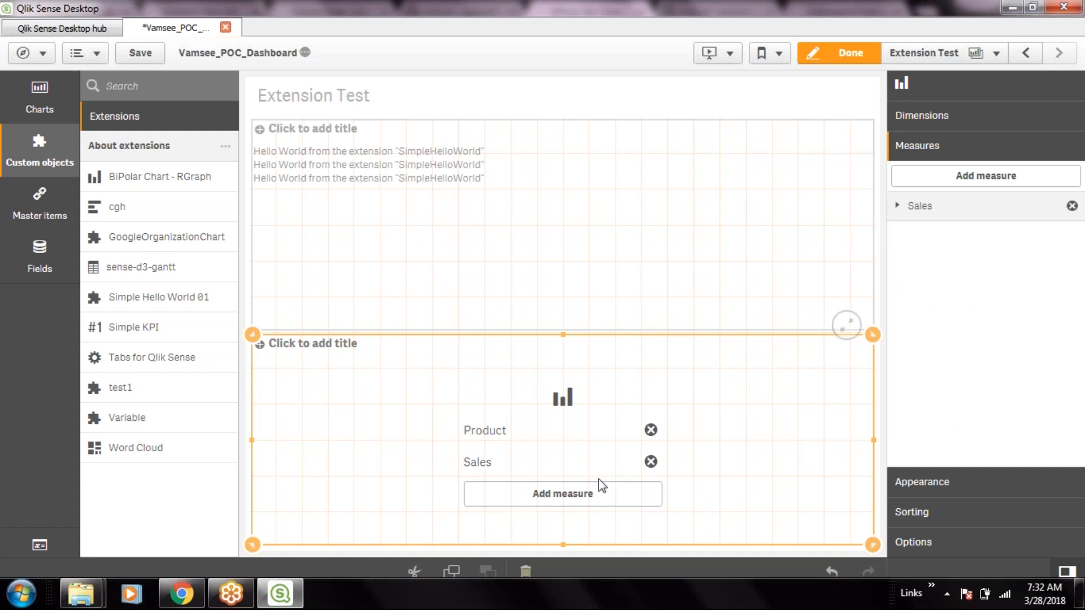
{"action": "left_click", "coordinate": [596, 493]}
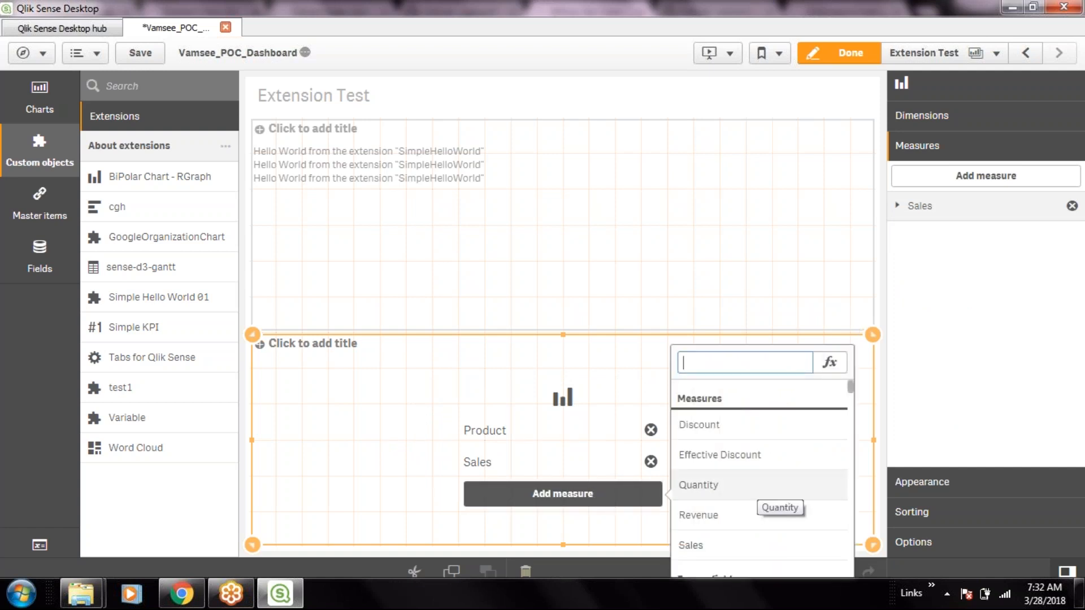
{"action": "scroll", "coordinate": [761, 498], "scroll_direction": "down", "scroll_amount": 2}
{"action": "scroll", "coordinate": [760, 492], "scroll_direction": "up", "scroll_amount": 2}
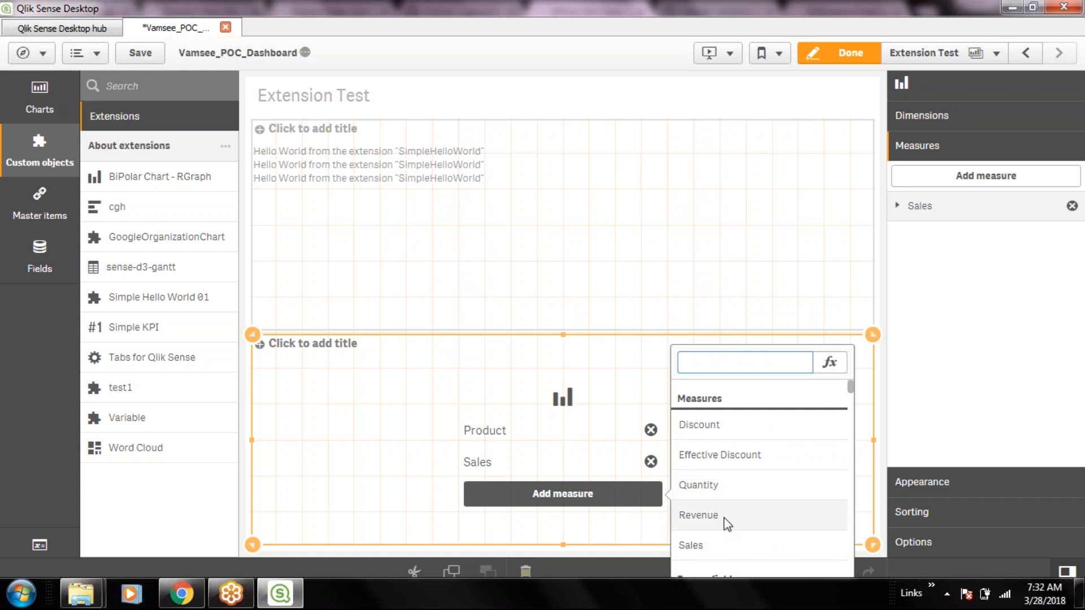
{"action": "scroll", "coordinate": [720, 535], "scroll_direction": "down", "scroll_amount": 2}
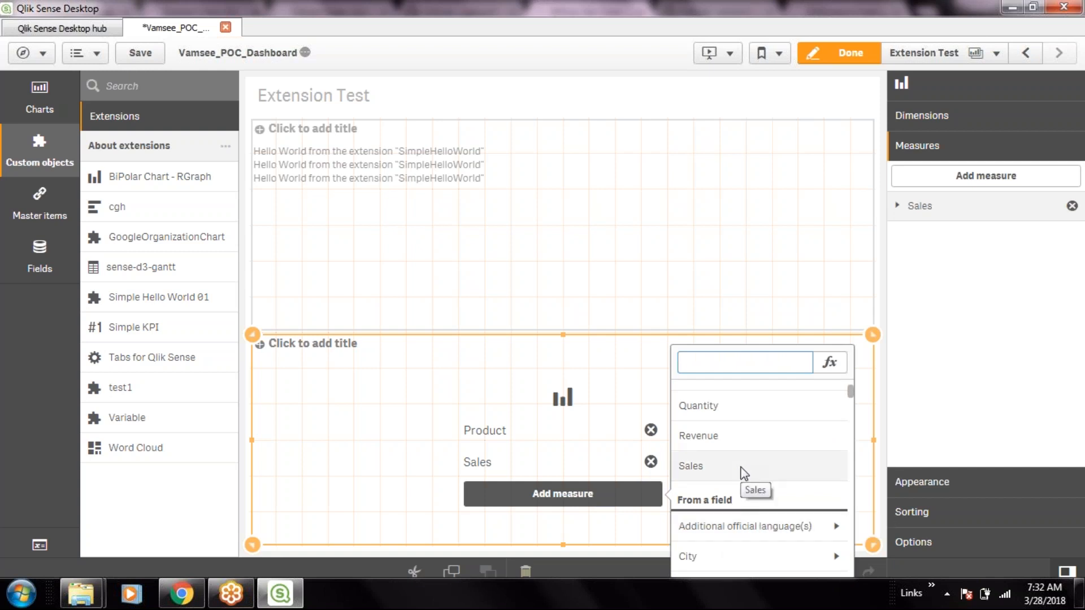
{"action": "scroll", "coordinate": [754, 440], "scroll_direction": "up", "scroll_amount": 2}
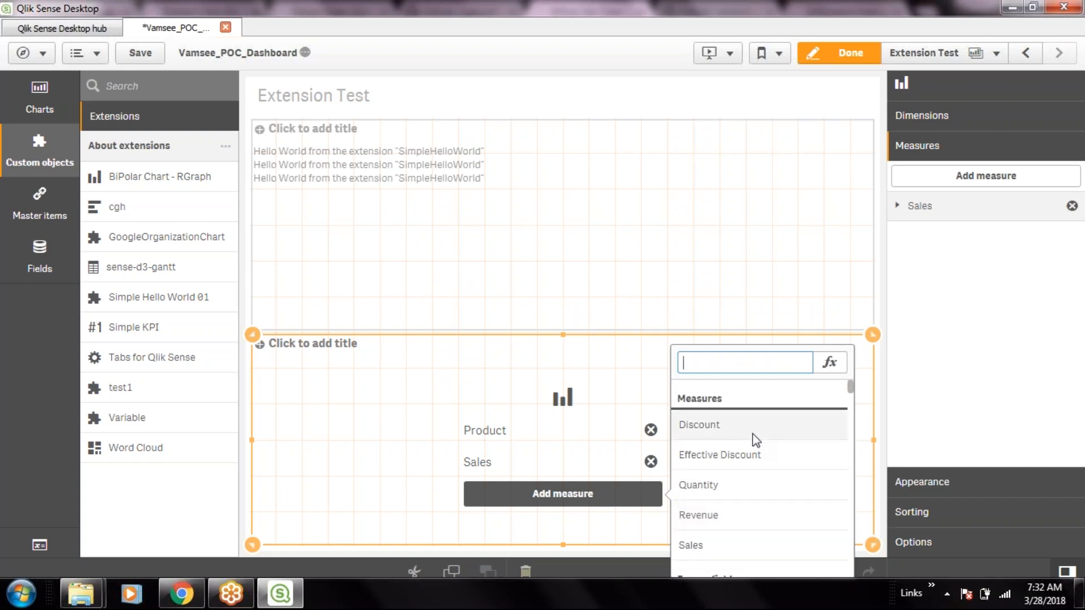
- Replace the Sales measure with Discount and add Quantity as the BiPolar chart's second measure
{"action": "left_click", "coordinate": [651, 461]}
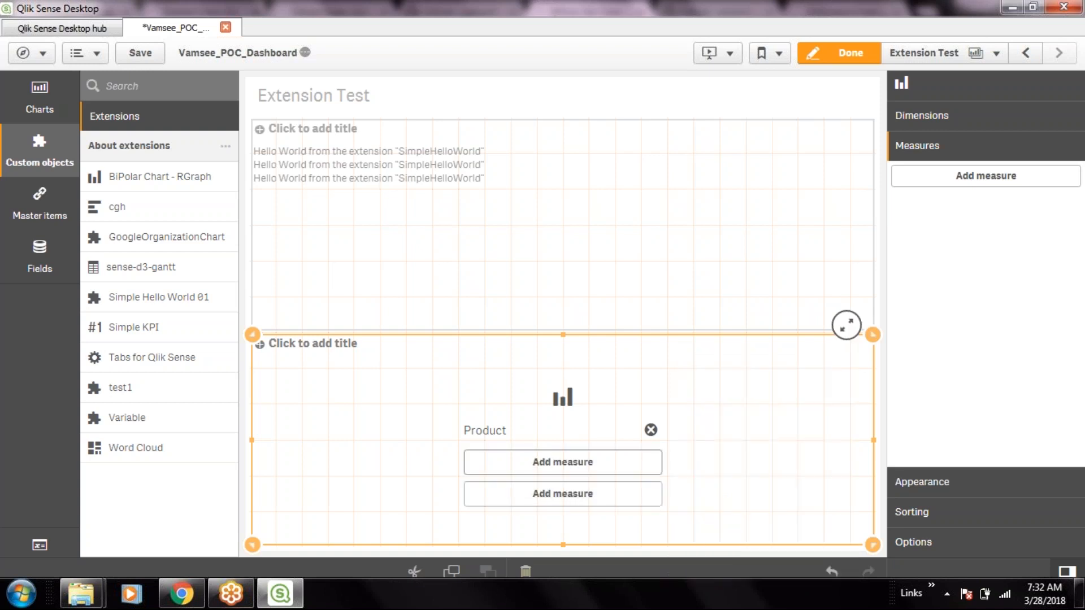
{"action": "left_click", "coordinate": [588, 467]}
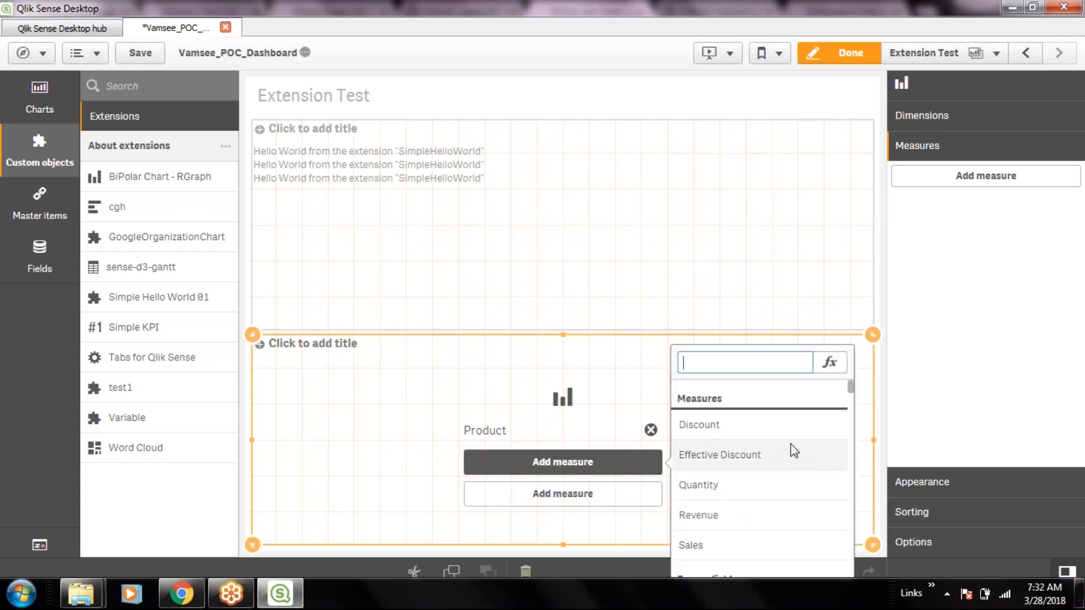
{"action": "left_click", "coordinate": [795, 431]}
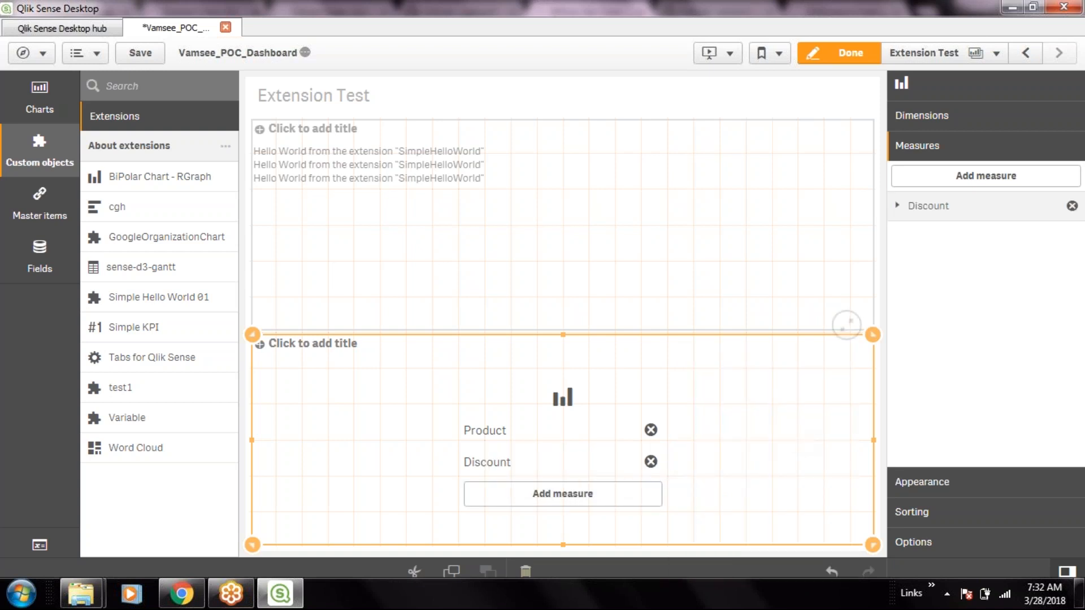
{"action": "left_click", "coordinate": [612, 500]}
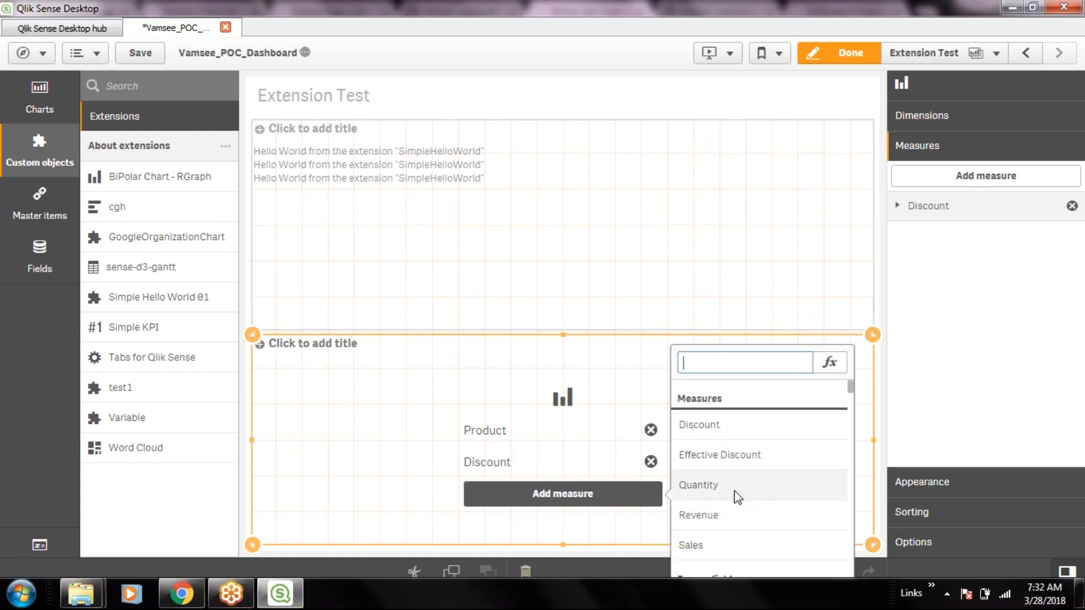
{"action": "left_click", "coordinate": [737, 491]}
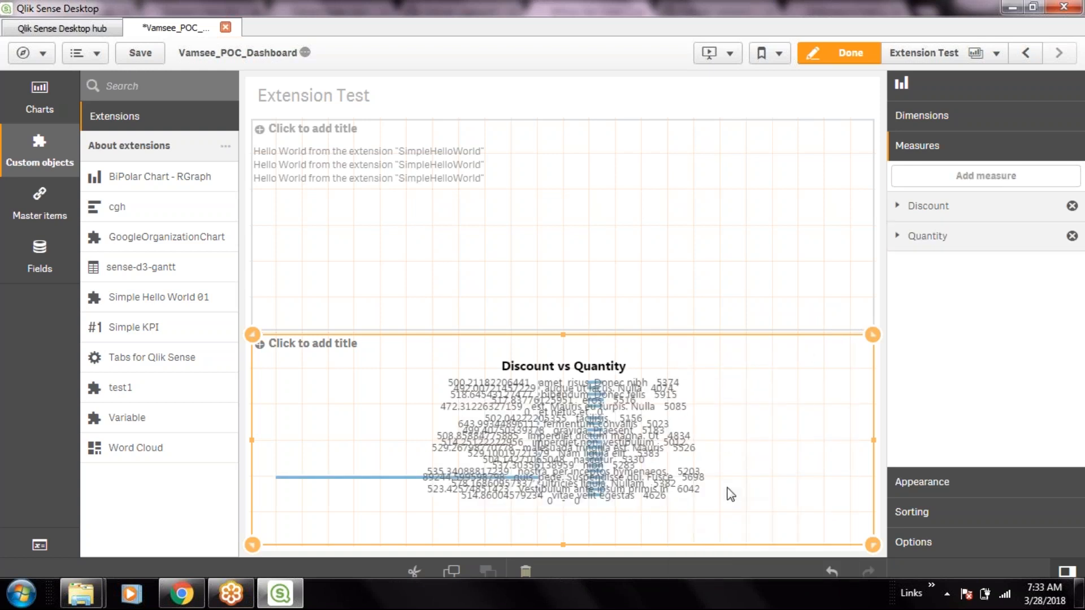
- Remove the Quantity and Discount measures and replace the BiPolar chart's Product dimension with ORDD.ITEMDESC
{"action": "left_click", "coordinate": [1072, 236]}
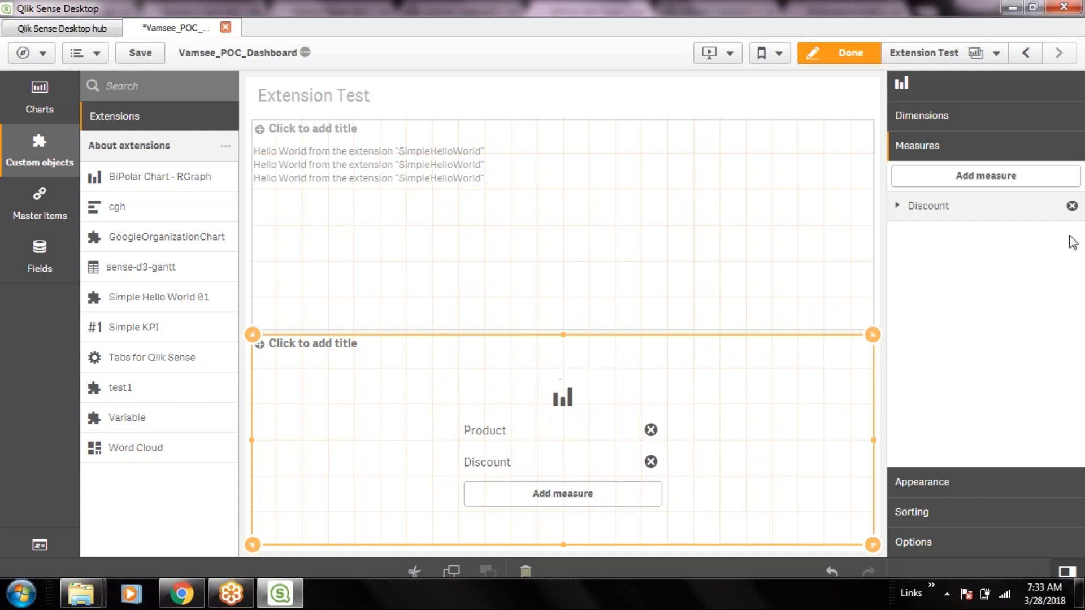
{"action": "left_click", "coordinate": [1072, 205]}
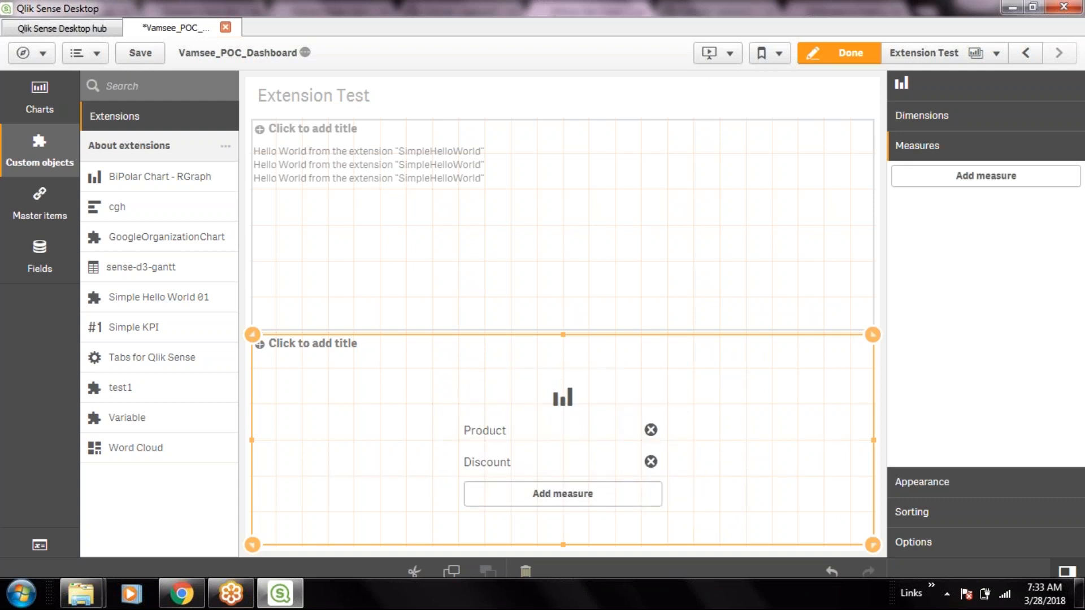
{"action": "left_click", "coordinate": [651, 431]}
{"action": "left_click", "coordinate": [526, 428]}
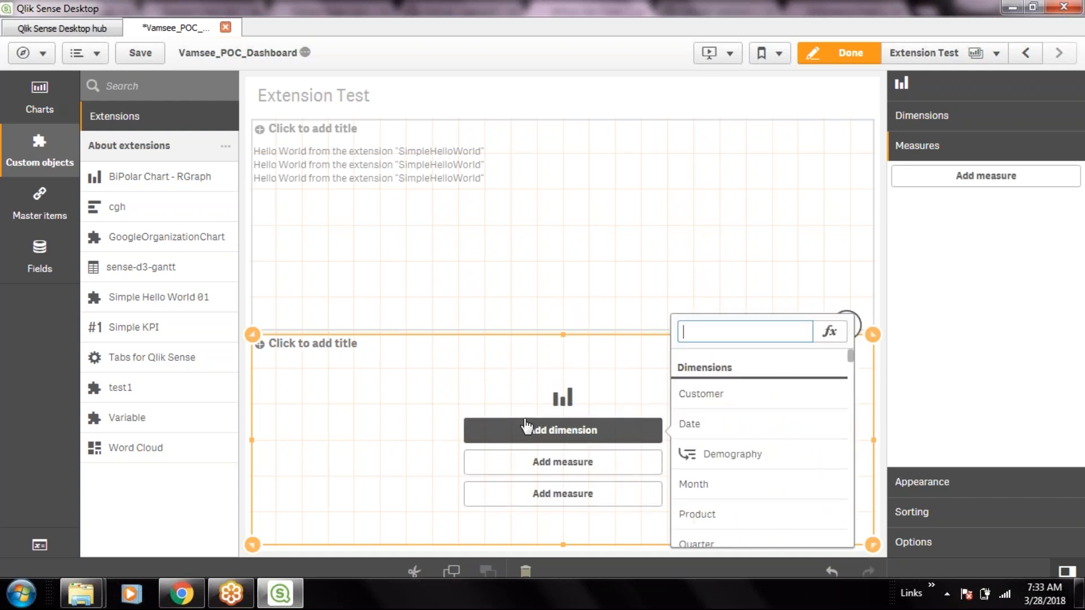
{"action": "type", "text": "i"}
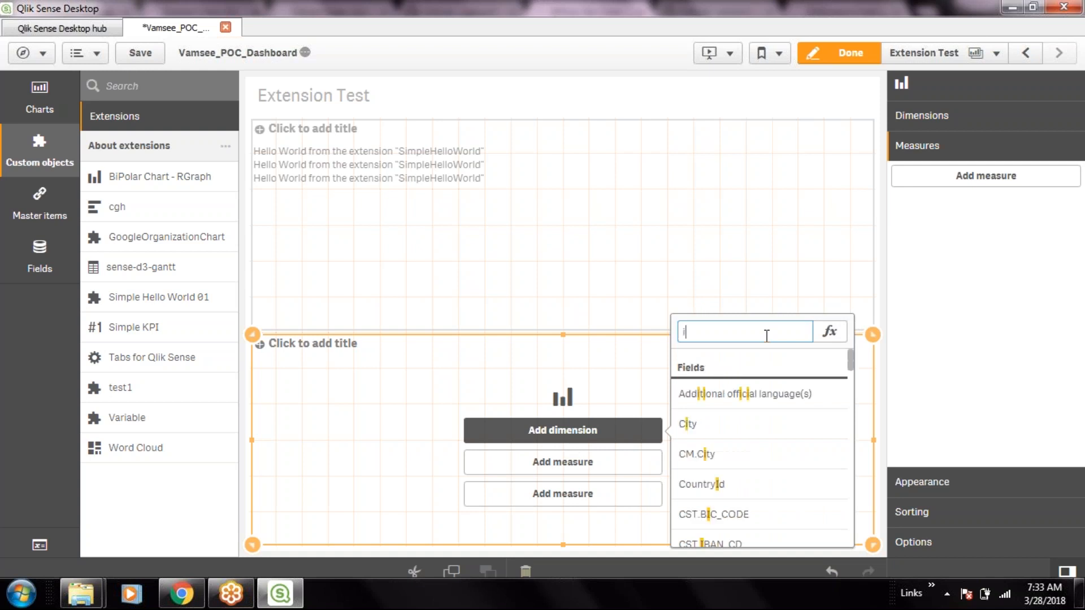
{"action": "type", "text": "te"}
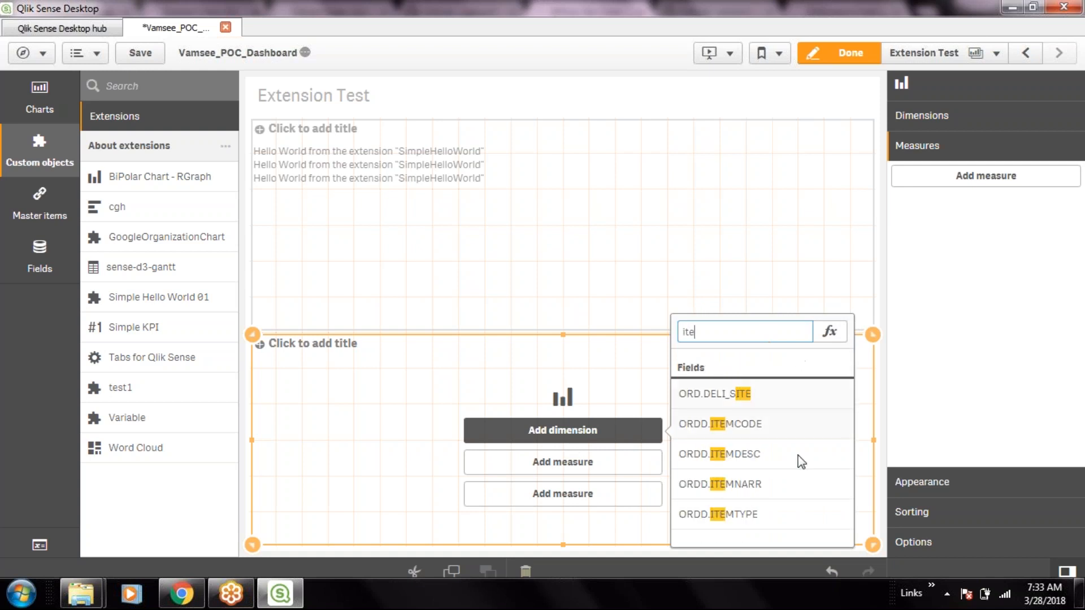
{"action": "left_click", "coordinate": [761, 456]}
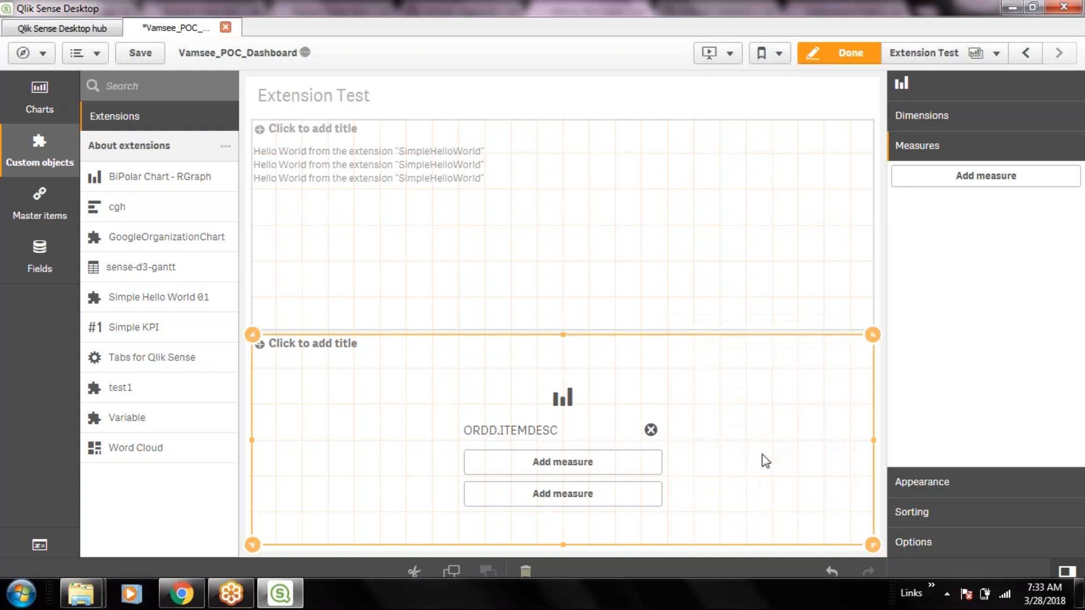
- Add Sum([ORDD.NET_AMT]) as the BiPolar chart's first measure
{"action": "left_click", "coordinate": [599, 466]}
{"action": "type", "text": "net"}
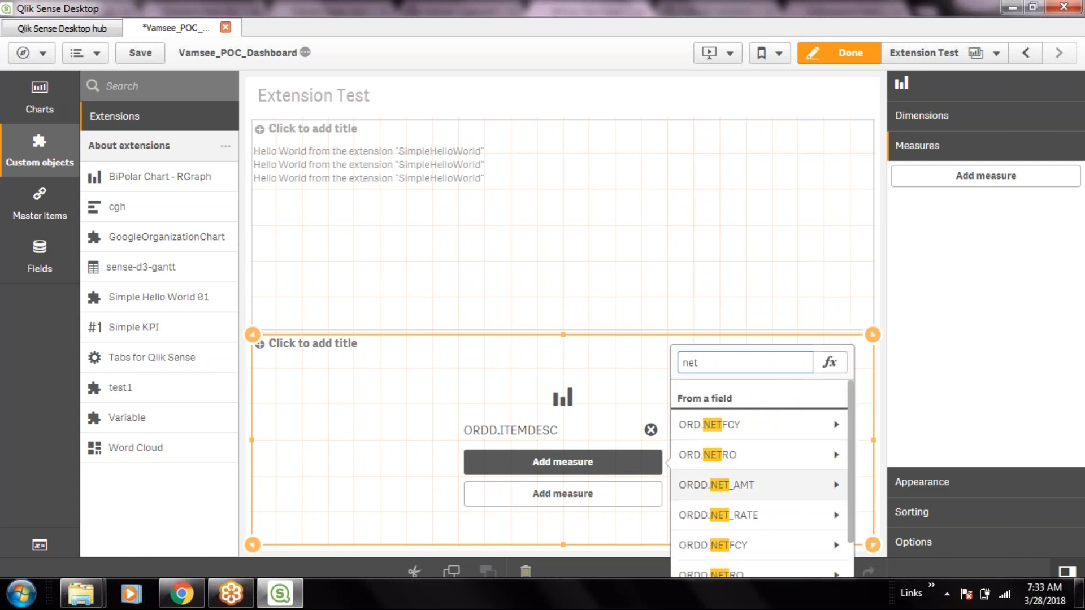
{"action": "left_click", "coordinate": [752, 485]}
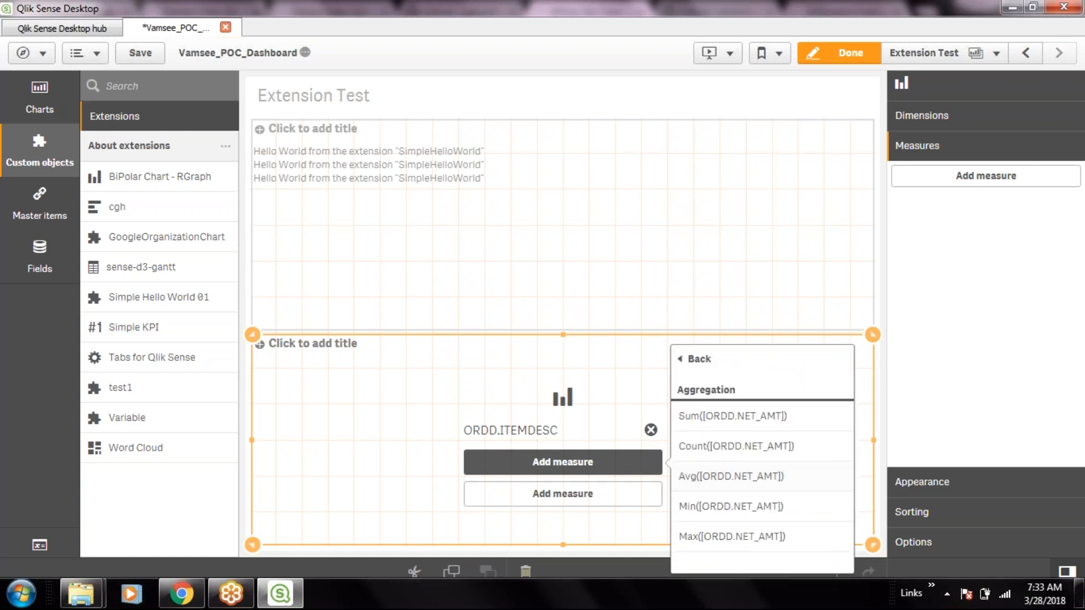
{"action": "left_click", "coordinate": [795, 408]}
- Add Sum([ORDD.AVG_COST]) as the BiPolar chart's second measure
{"action": "left_click", "coordinate": [580, 506]}
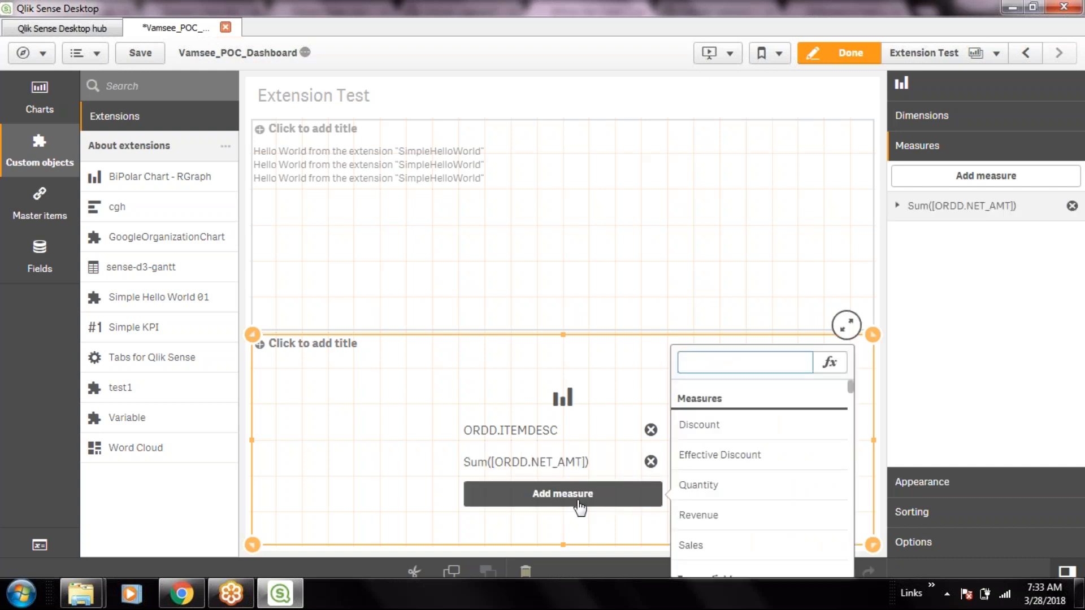
{"action": "type", "text": "v"}
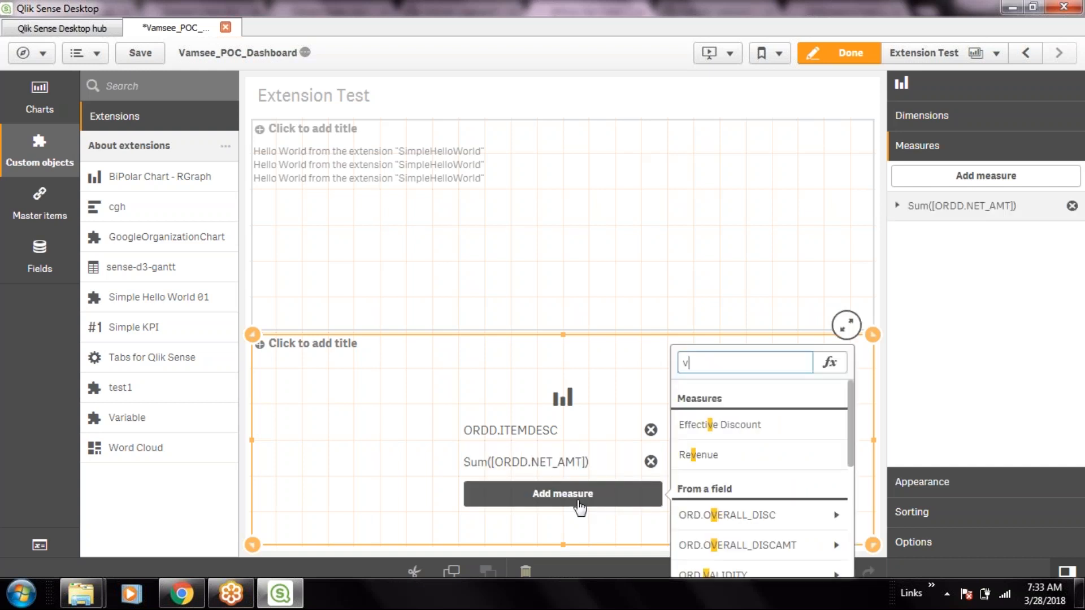
{"action": "key", "text": "BackSpace"}
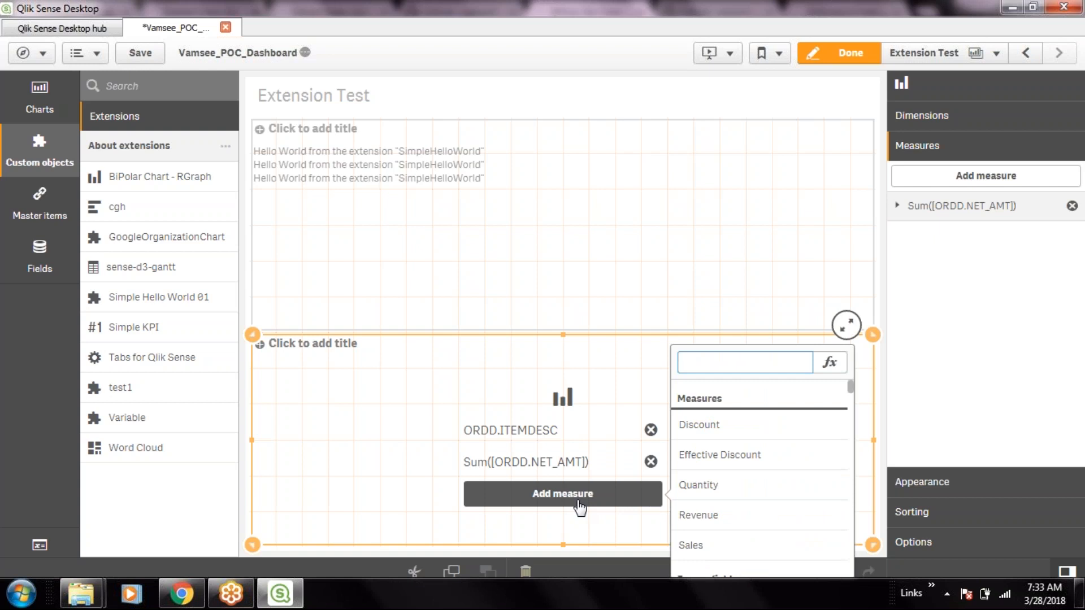
{"action": "type", "text": "ordd."}
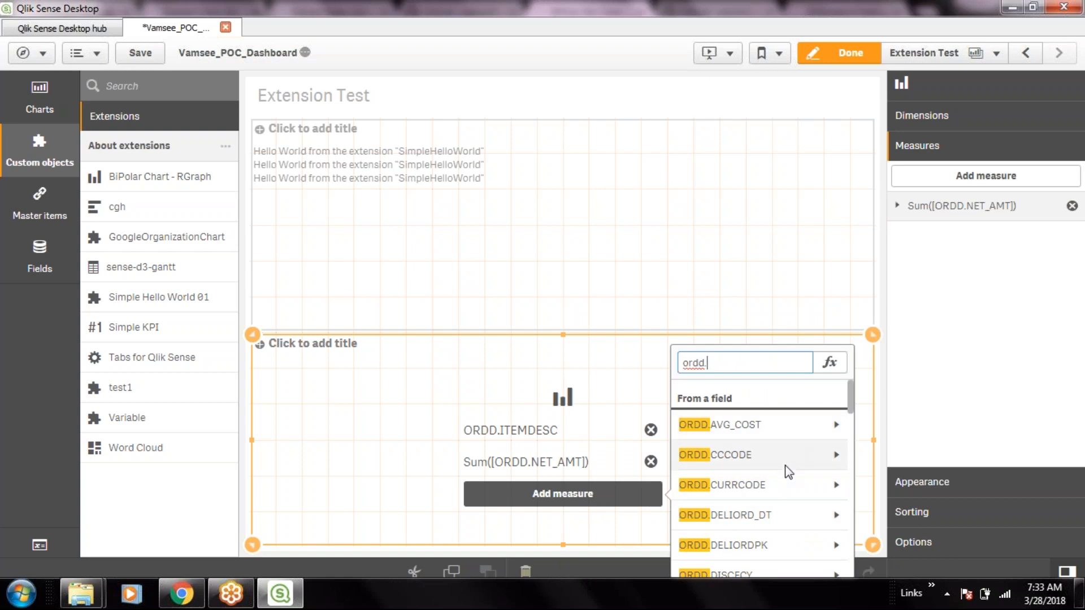
{"action": "left_click", "coordinate": [769, 426]}
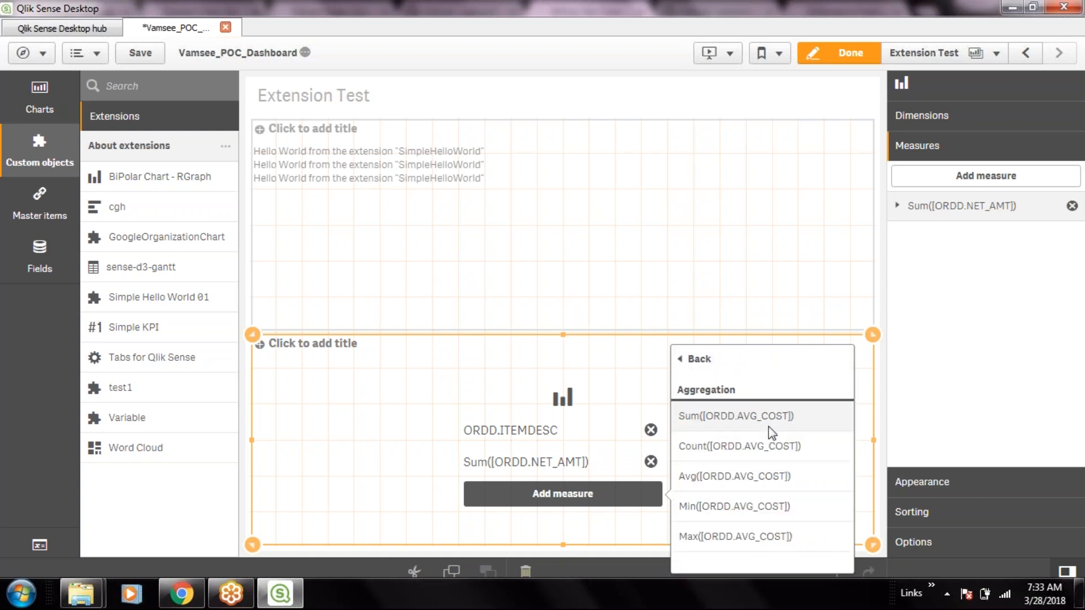
{"action": "left_click", "coordinate": [769, 425]}
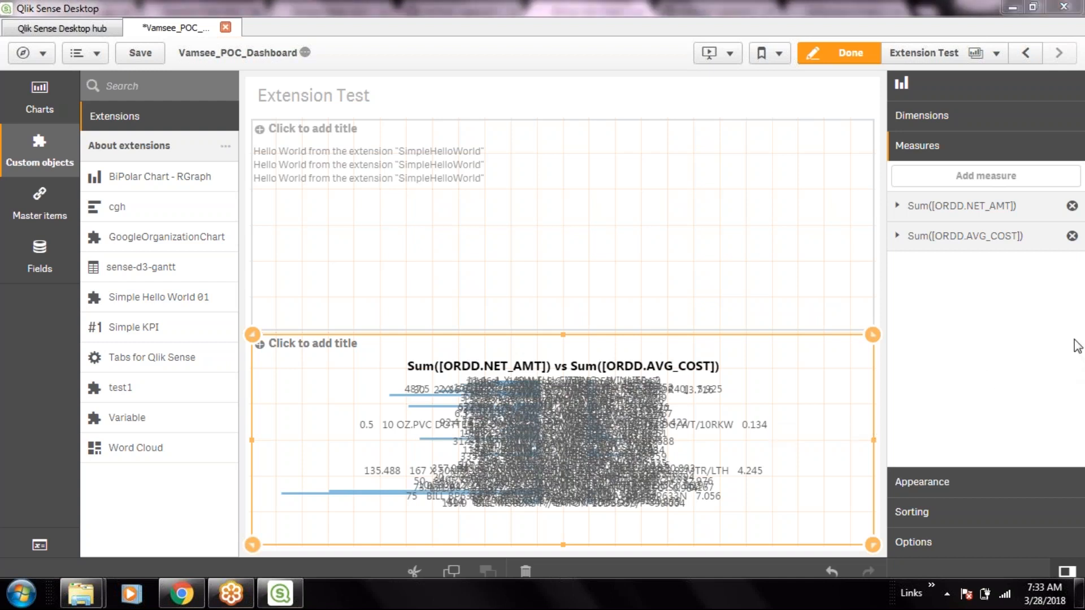
- Set the BiPolar chart's effect to 3D and turn off its value labels
{"action": "left_click", "coordinate": [928, 490]}
{"action": "left_click", "coordinate": [902, 209]}
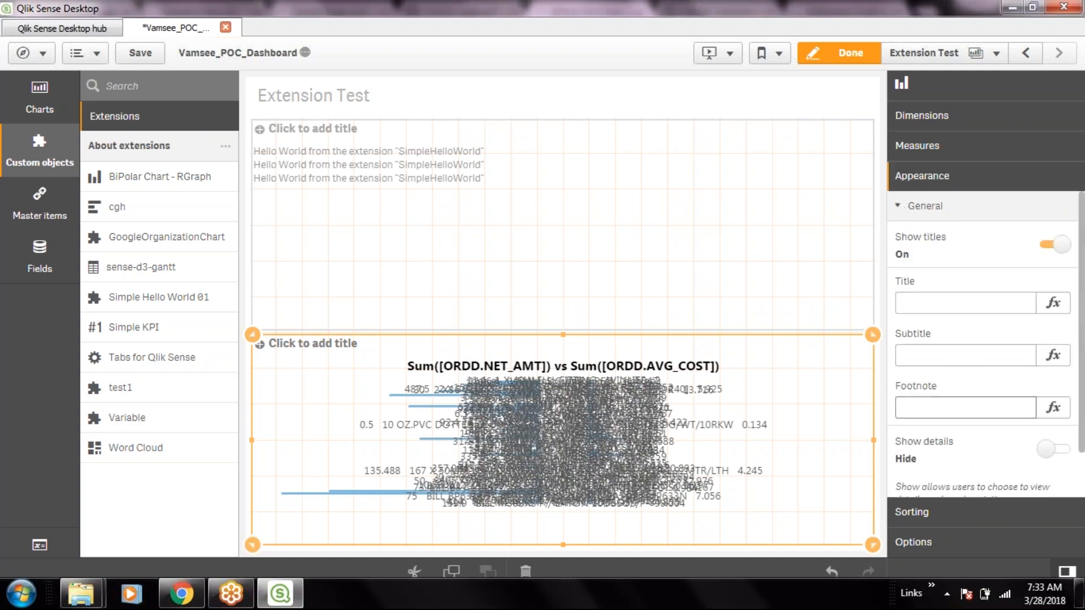
{"action": "scroll", "coordinate": [964, 407], "scroll_direction": "down", "scroll_amount": 1}
{"action": "left_click", "coordinate": [911, 512]}
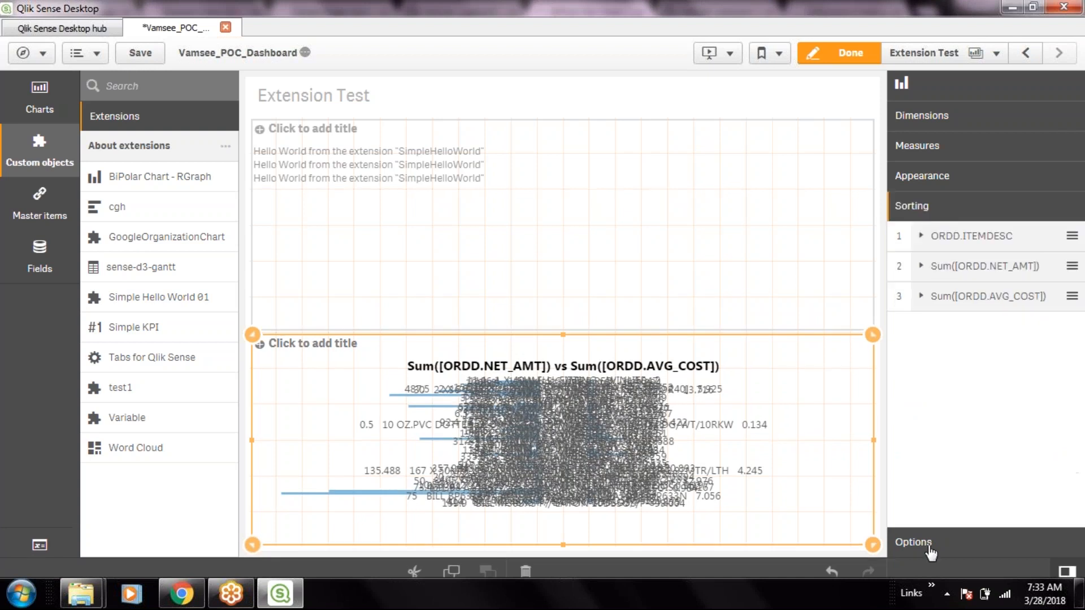
{"action": "left_click", "coordinate": [914, 527]}
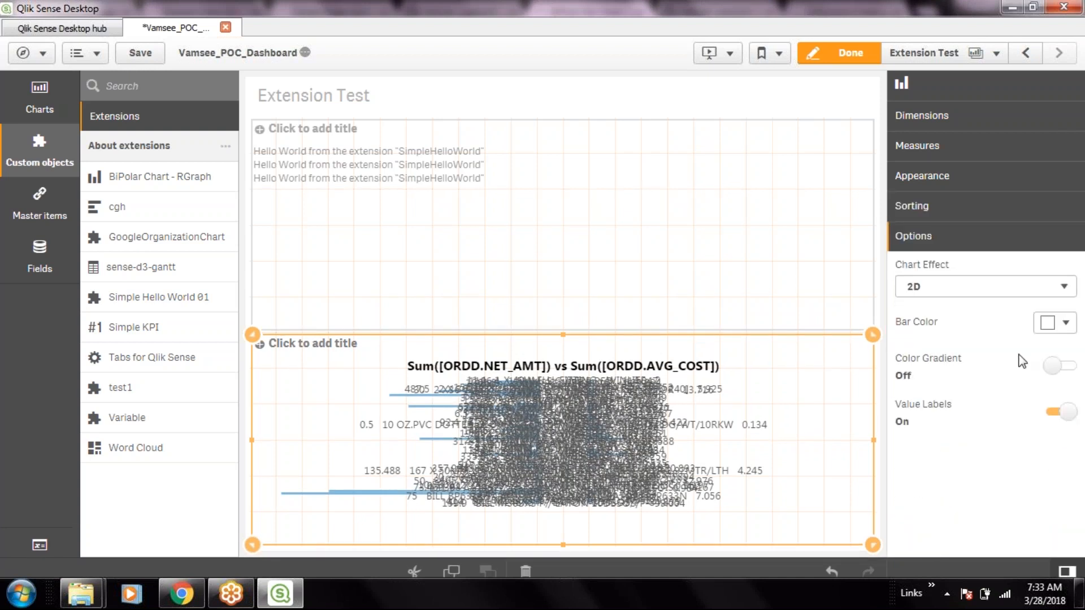
{"action": "left_click", "coordinate": [960, 289]}
{"action": "left_click", "coordinate": [911, 317]}
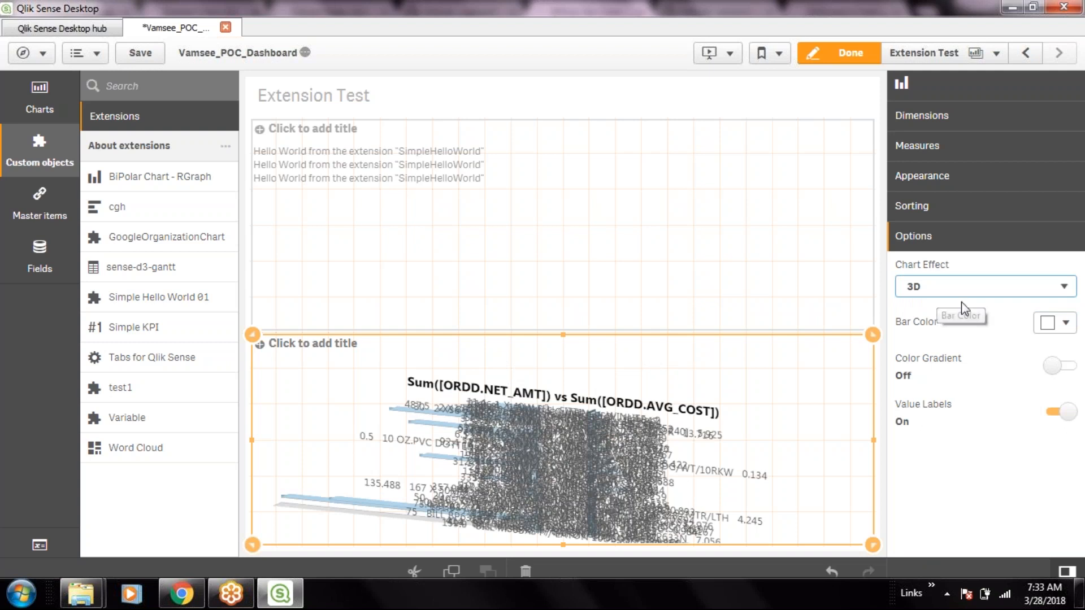
{"action": "left_click", "coordinate": [1060, 373]}
{"action": "left_click", "coordinate": [1060, 373]}
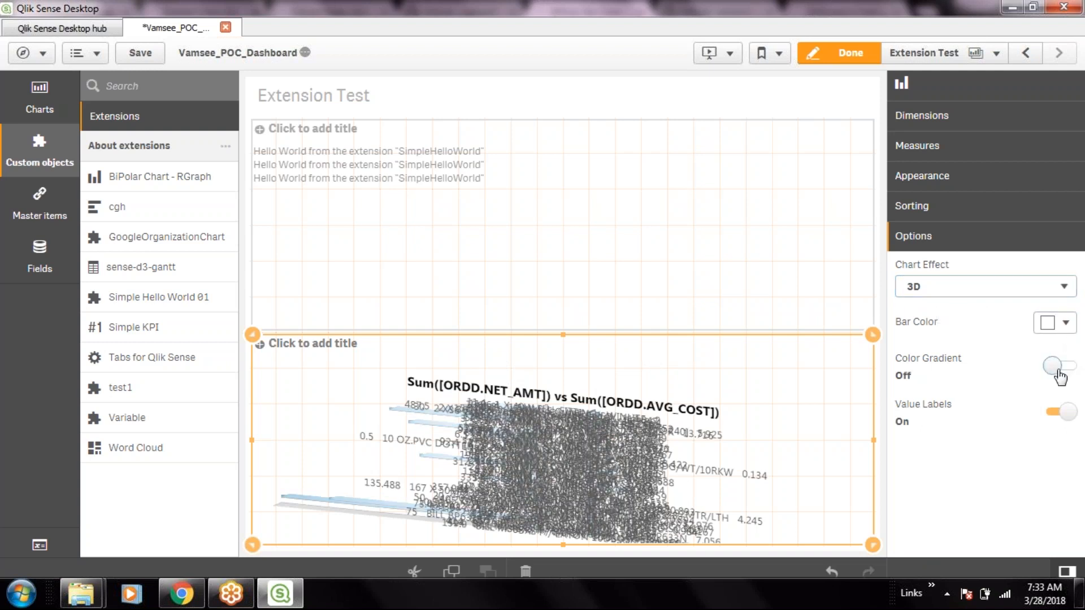
{"action": "left_click", "coordinate": [1062, 416]}
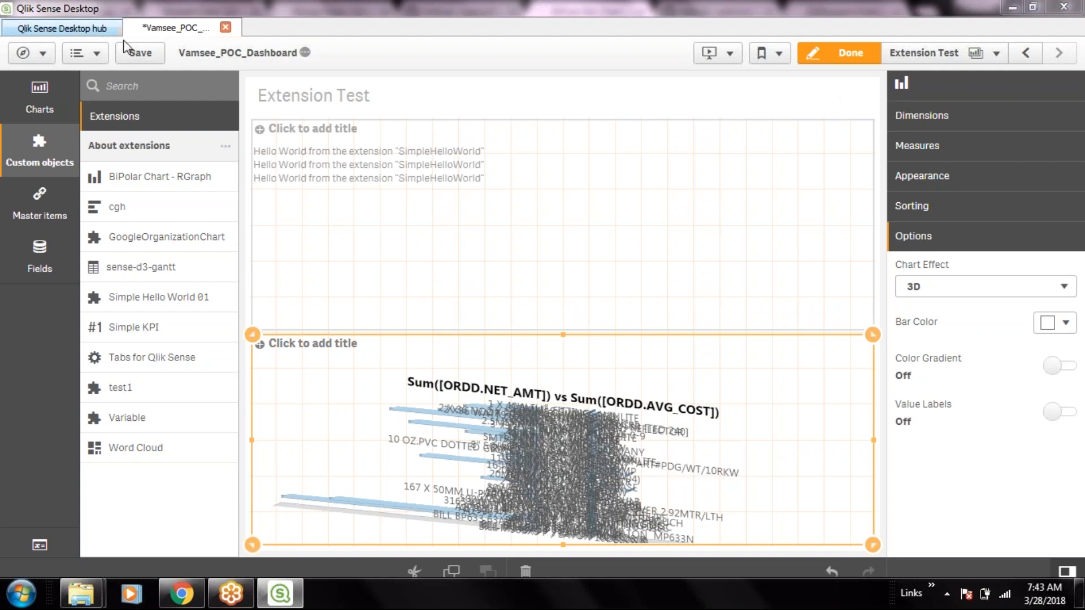
- Save the dashboard and finish editing to view the Extension Test sheet
{"action": "left_click", "coordinate": [140, 52]}
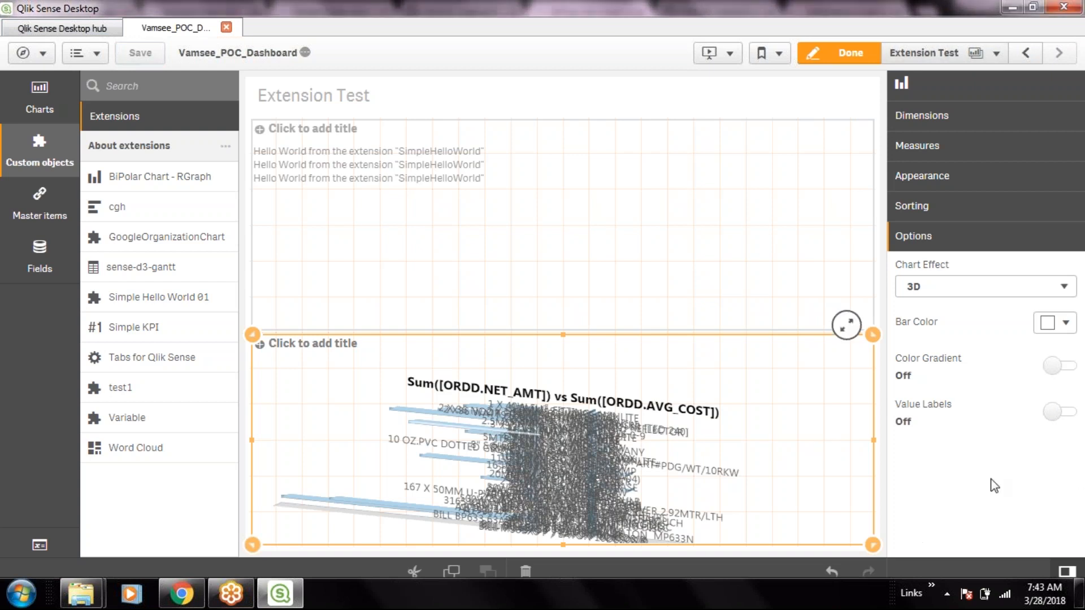
{"action": "left_click", "coordinate": [850, 53]}
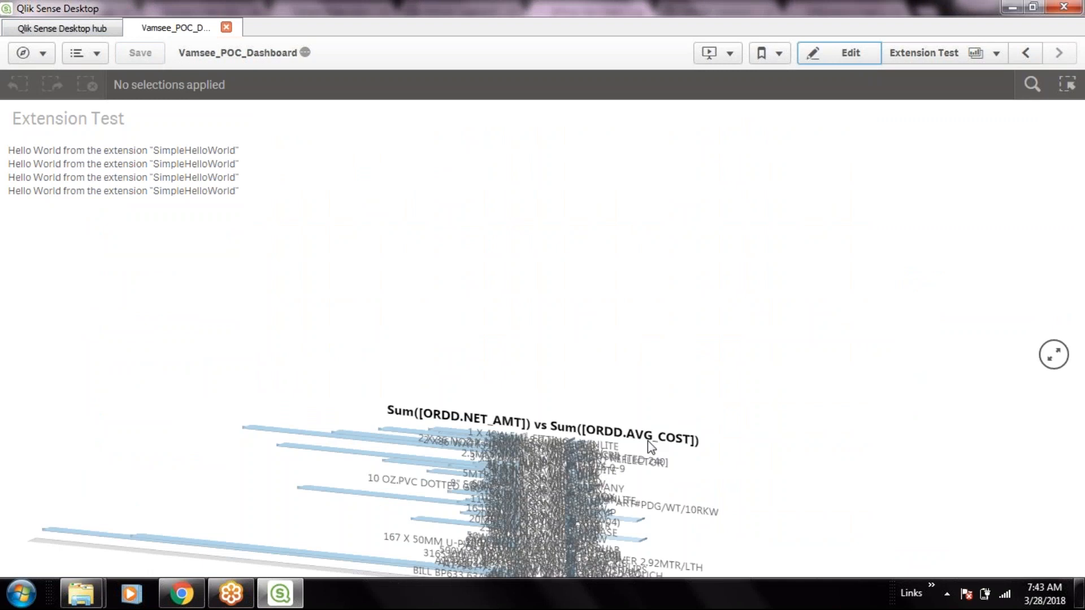
- Resume editing the sheet and set the BiPolar chart's effect to 2D
{"action": "left_click", "coordinate": [851, 62]}
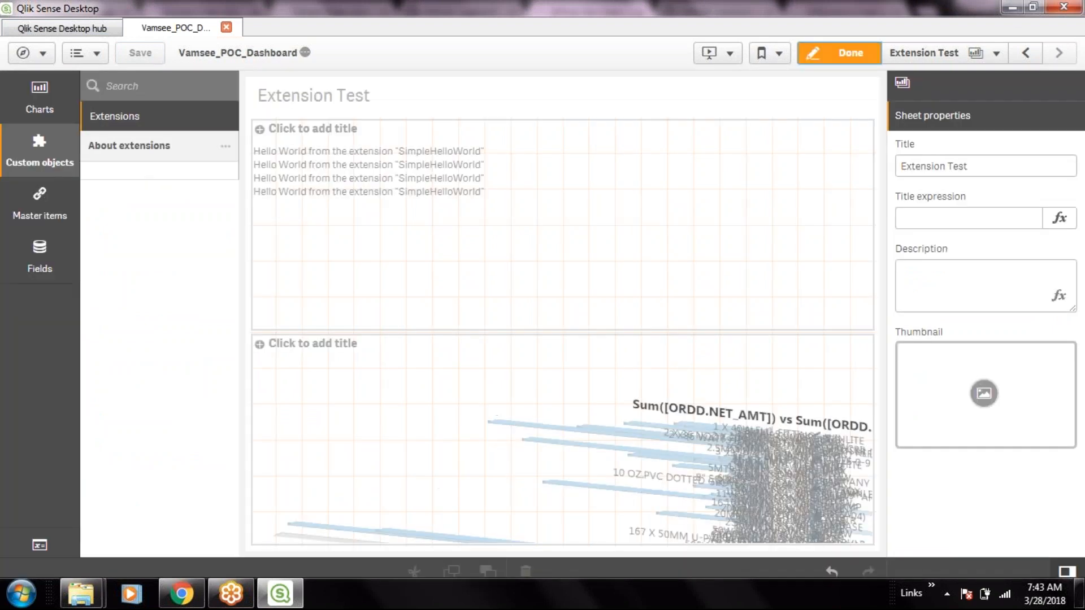
{"action": "left_click", "coordinate": [767, 391]}
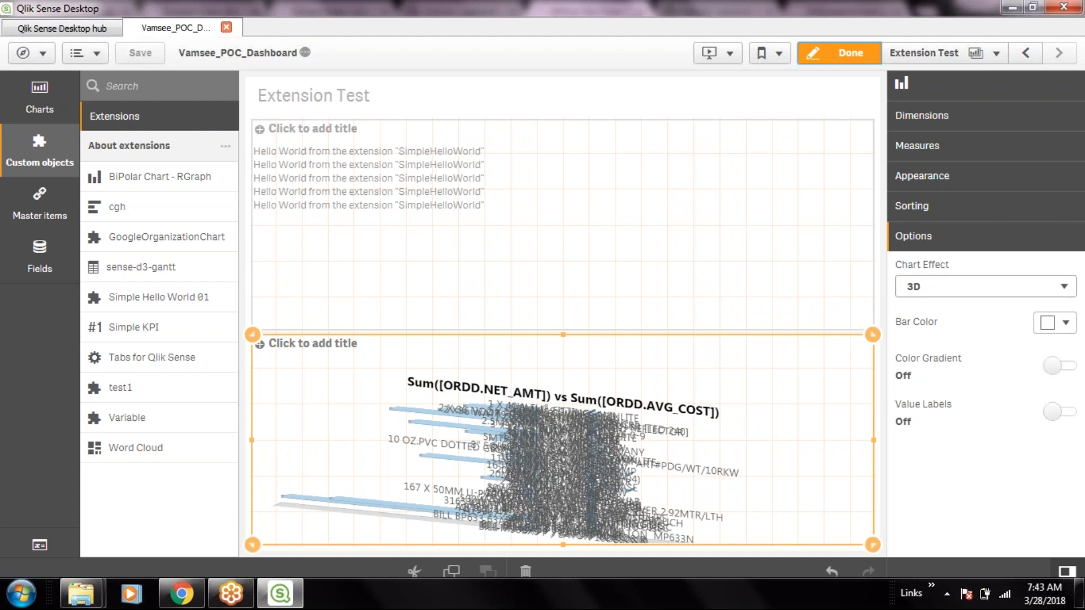
{"action": "left_click", "coordinate": [964, 286]}
{"action": "left_click", "coordinate": [961, 306]}
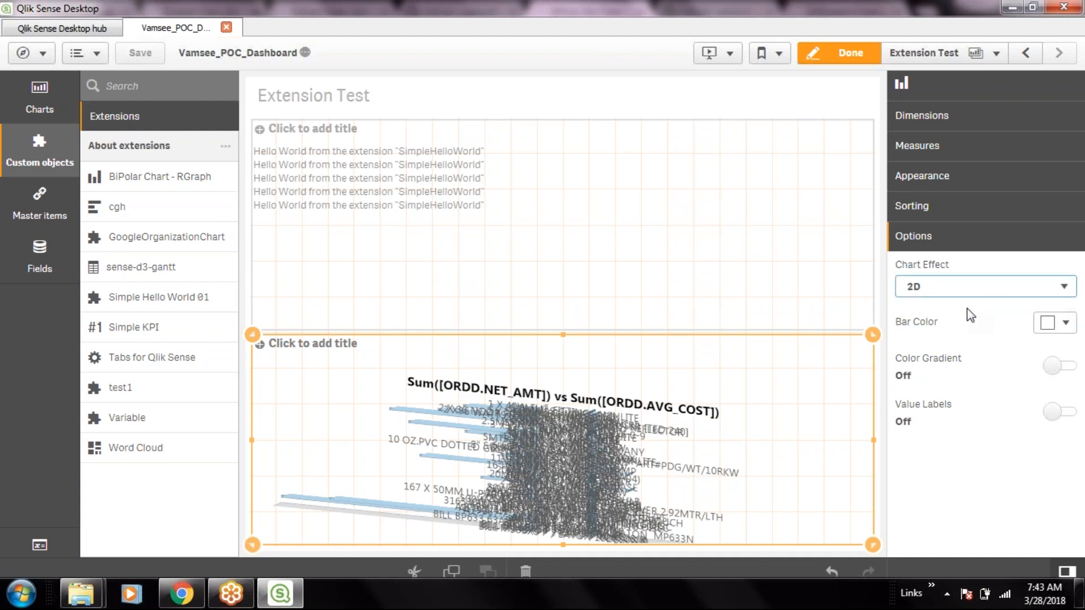
- Examine the BiPolar chart's sorting settings for ORDD.ITEMDESC and both measures, and its general appearance settings
{"action": "left_click", "coordinate": [938, 211]}
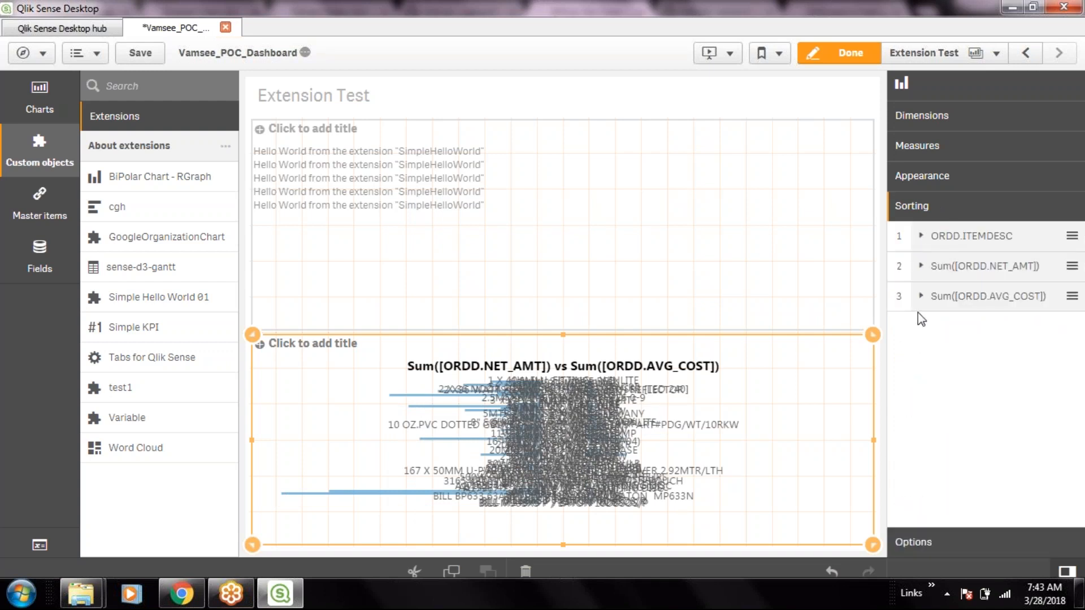
{"action": "left_click", "coordinate": [940, 306]}
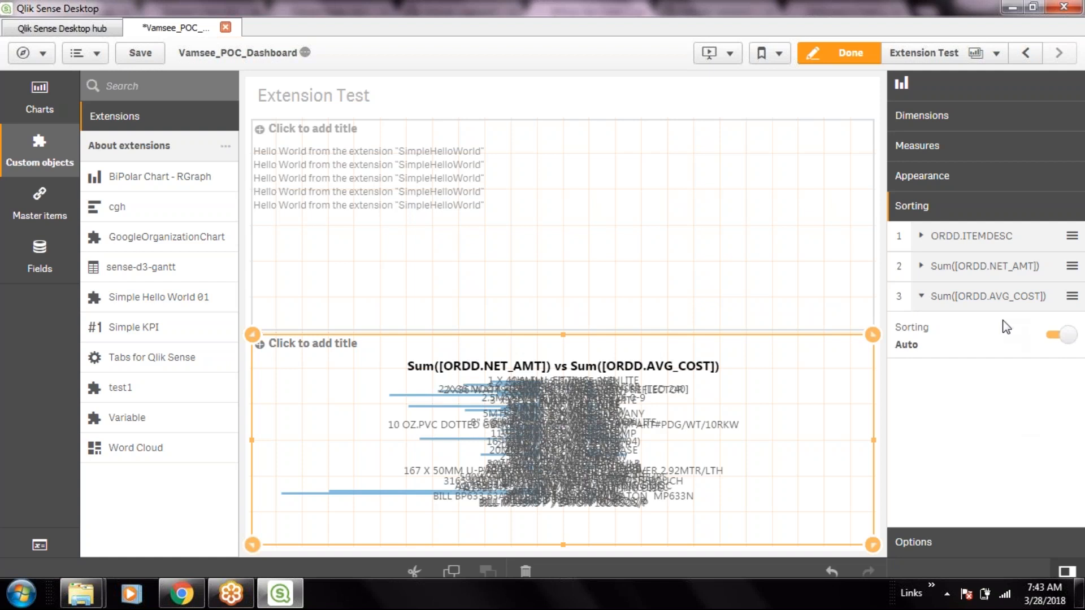
{"action": "left_click", "coordinate": [925, 267]}
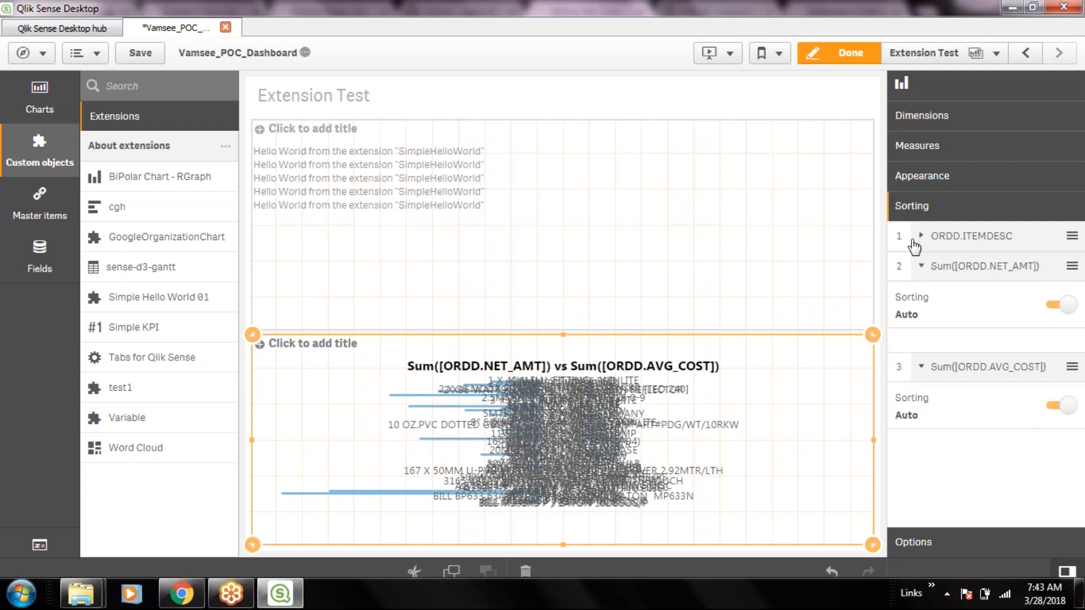
{"action": "left_click", "coordinate": [915, 242]}
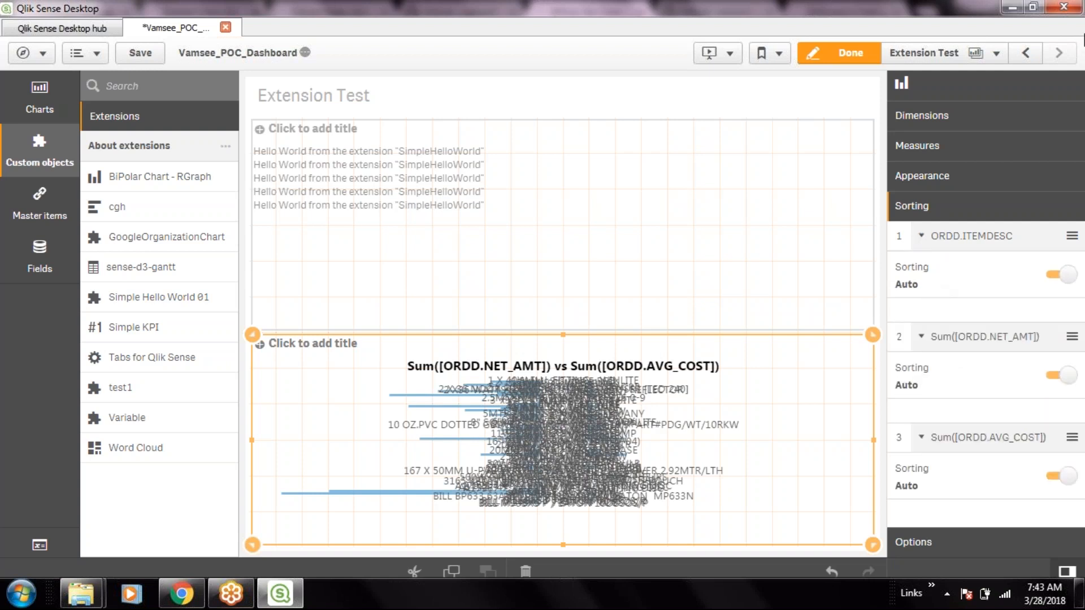
{"action": "left_click", "coordinate": [1062, 275]}
{"action": "left_click", "coordinate": [1057, 275]}
{"action": "left_click", "coordinate": [923, 183]}
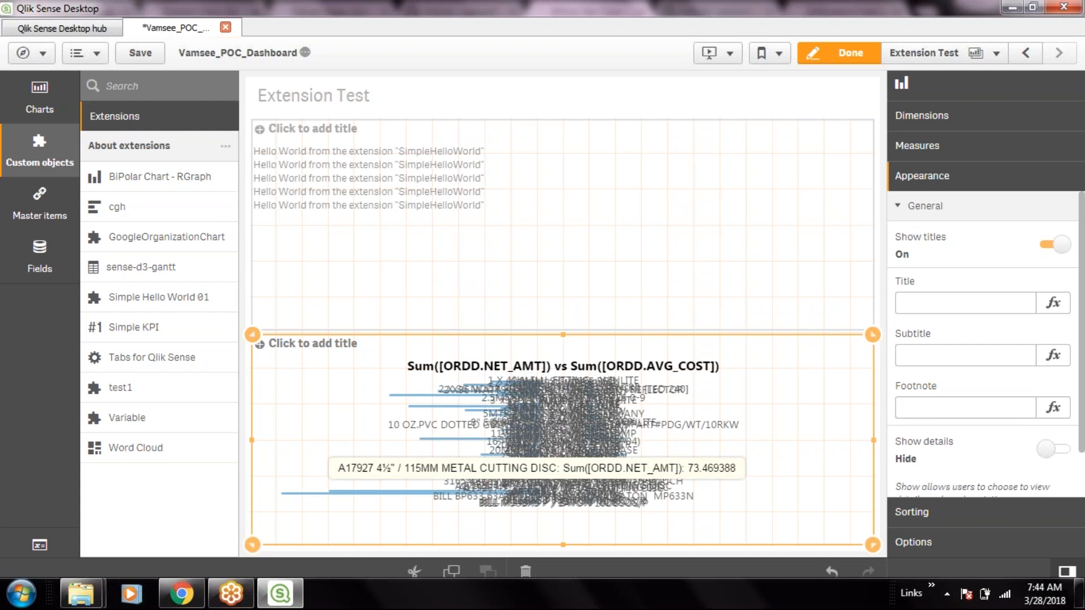
{"action": "scroll", "coordinate": [1033, 412], "scroll_direction": "down", "scroll_amount": 1}
{"action": "scroll", "coordinate": [1045, 396], "scroll_direction": "up", "scroll_amount": 1}
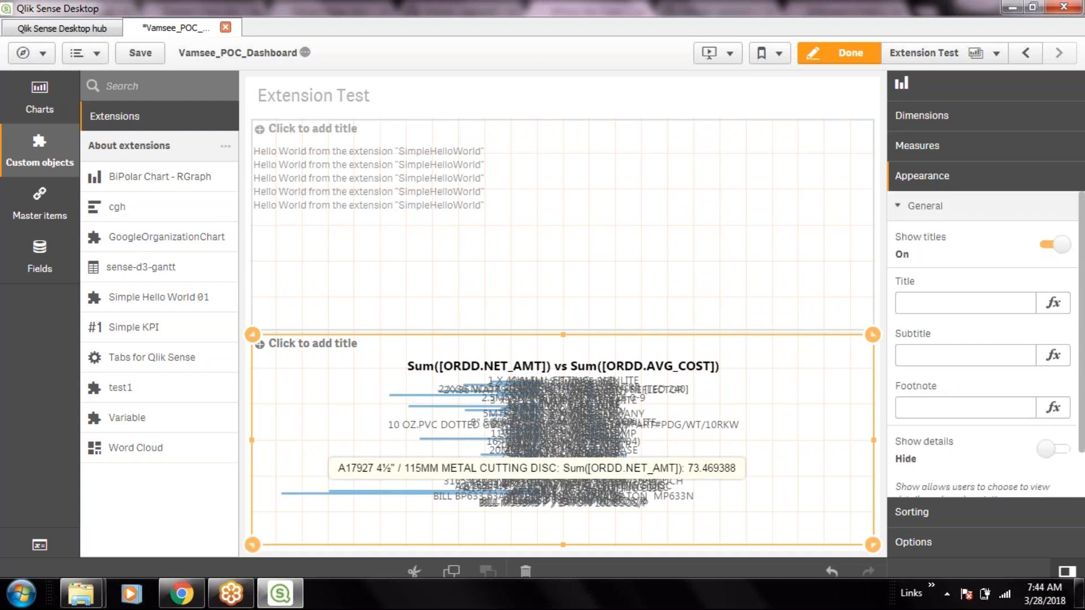
- Label the Sum([ORDD.NET_AMT]) measure Net Amt and check its number formatting options
{"action": "left_click", "coordinate": [942, 154]}
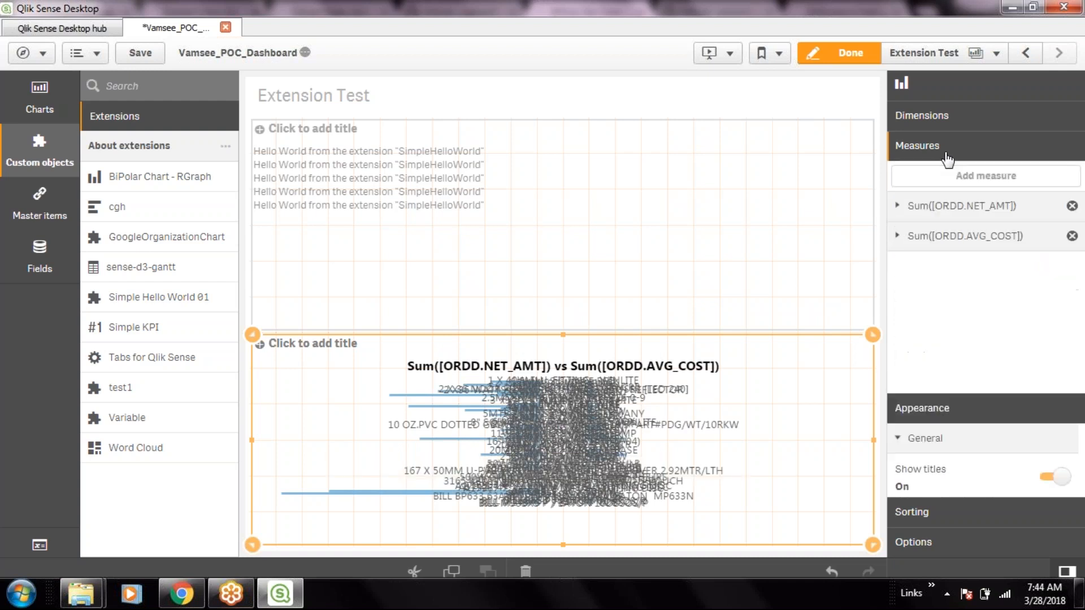
{"action": "left_click", "coordinate": [900, 207]}
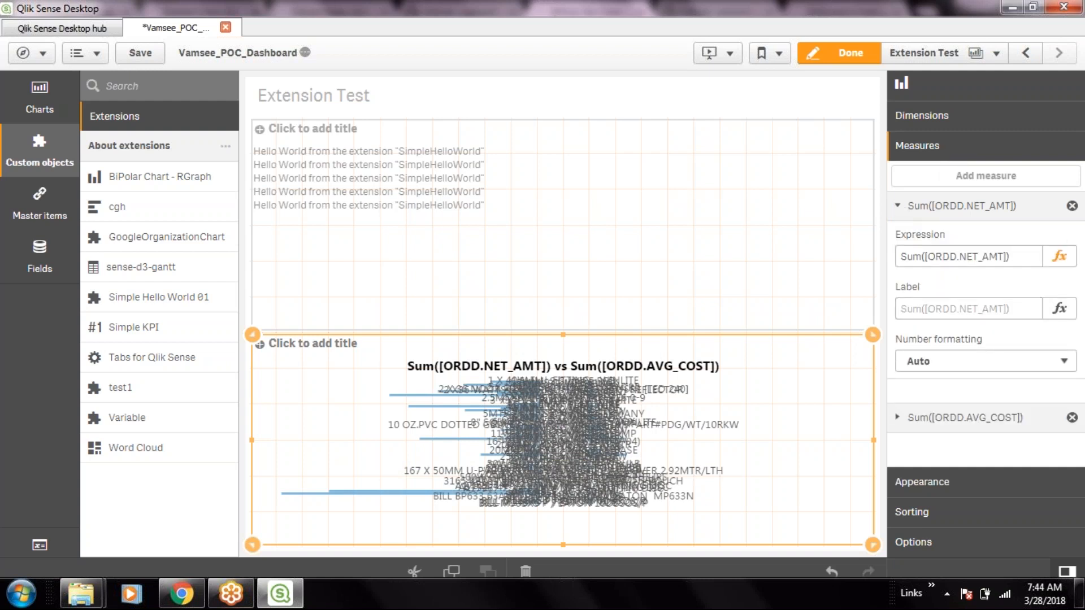
{"action": "left_click", "coordinate": [975, 313]}
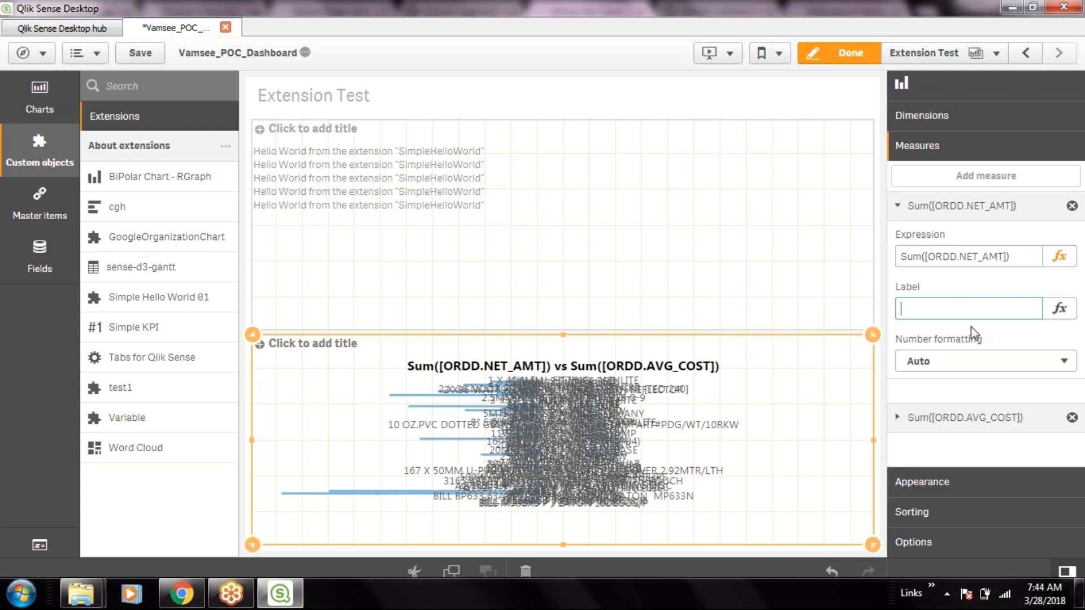
{"action": "type", "text": "Net Amt"}
{"action": "left_click", "coordinate": [955, 338]}
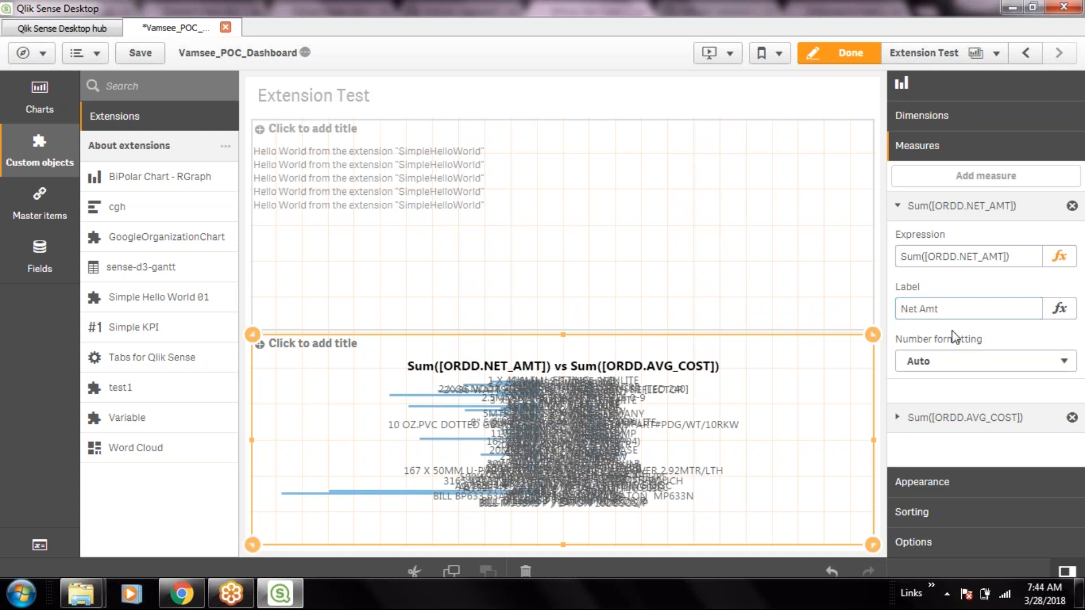
{"action": "left_click", "coordinate": [1066, 365]}
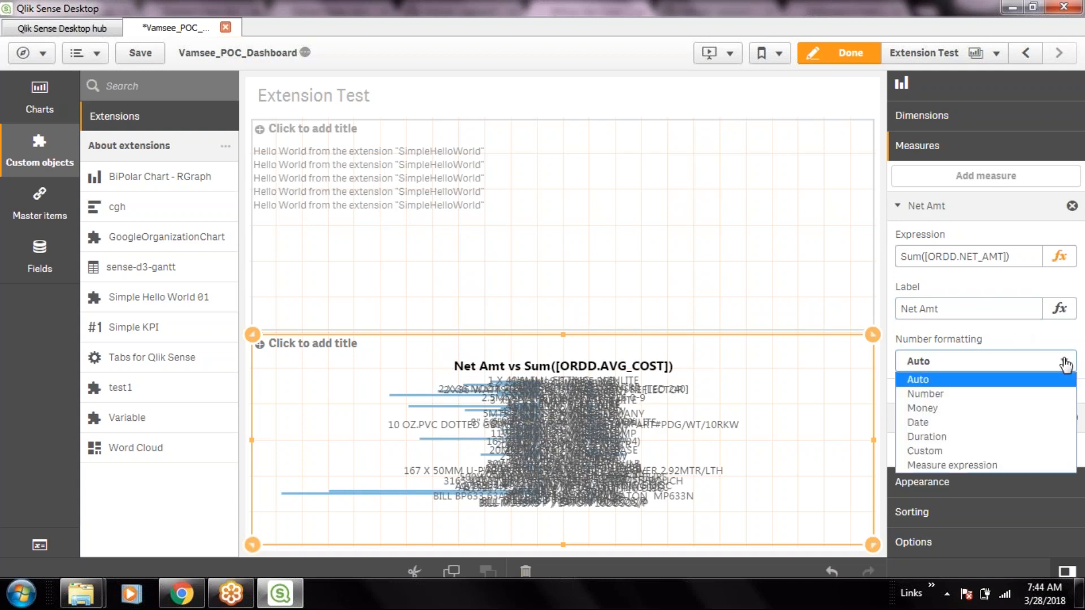
{"action": "left_click", "coordinate": [1063, 364]}
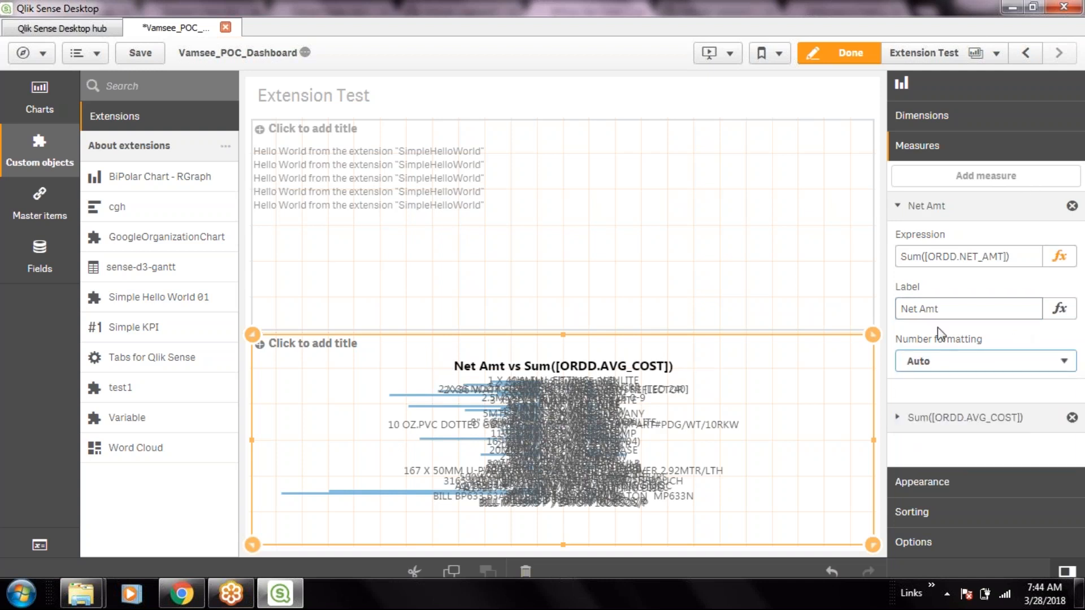
- Label the Sum([ORDD.AVG_COST]) measure Avg Cost
{"action": "left_click", "coordinate": [911, 419]}
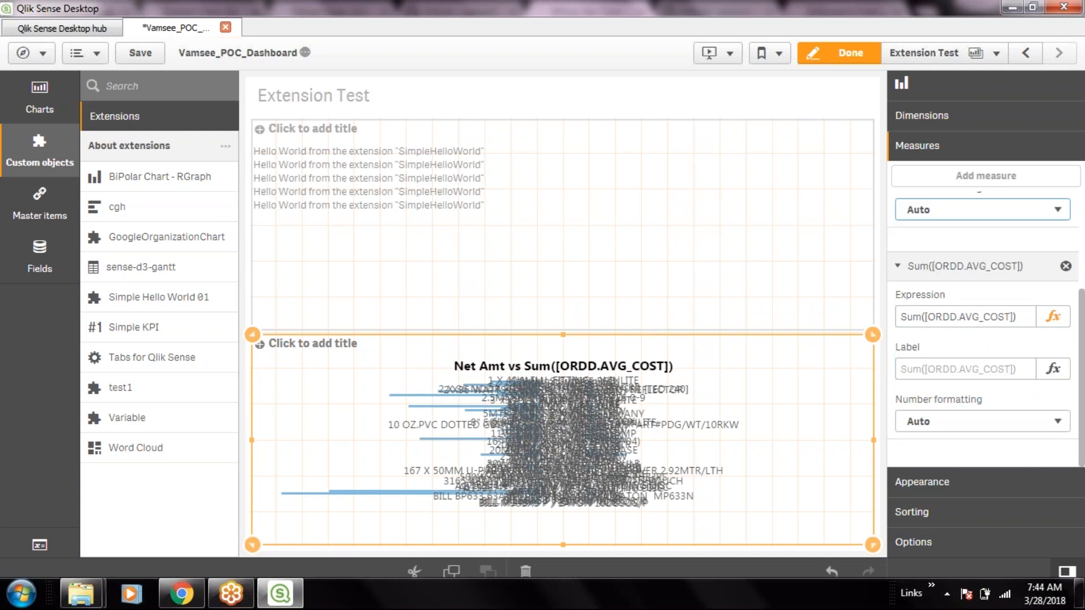
{"action": "left_click", "coordinate": [965, 369]}
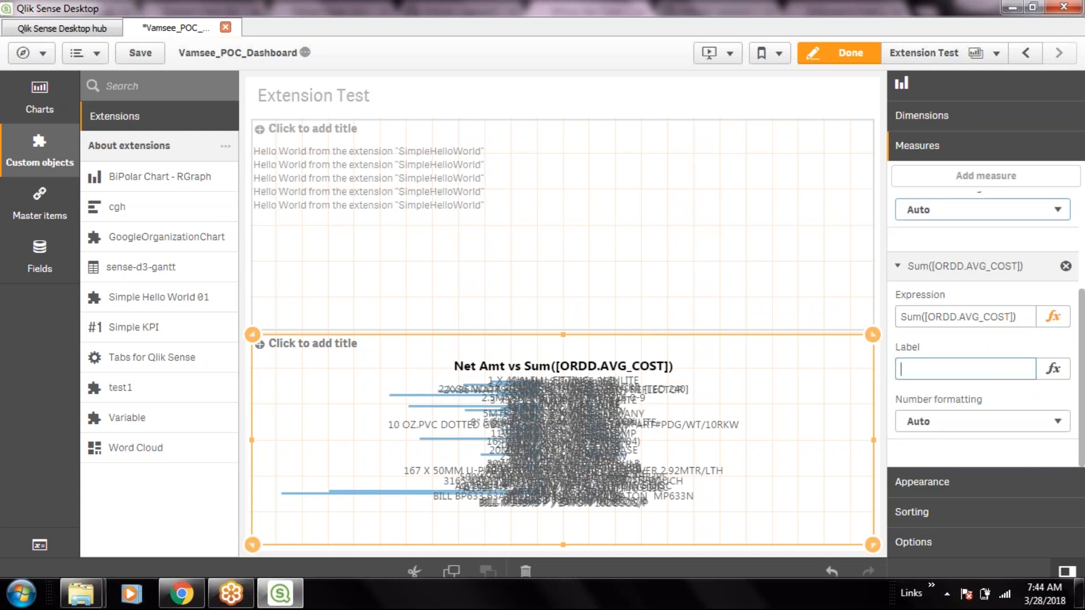
{"action": "type", "text": "C"}
{"action": "key", "text": "BackSpace"}
{"action": "type", "text": "Avg Cost"}
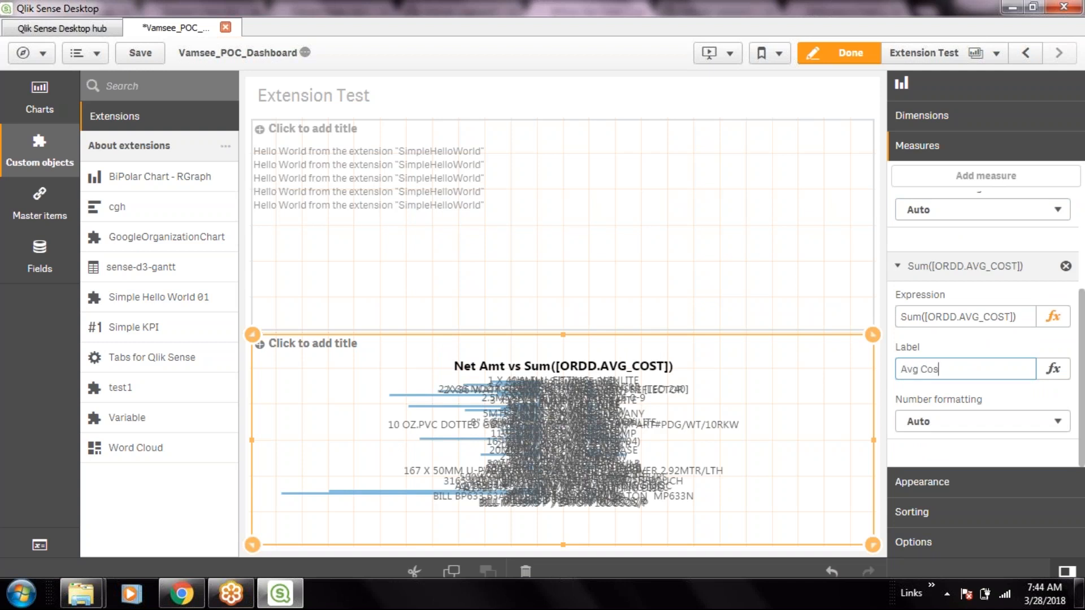
{"action": "left_click", "coordinate": [983, 390]}
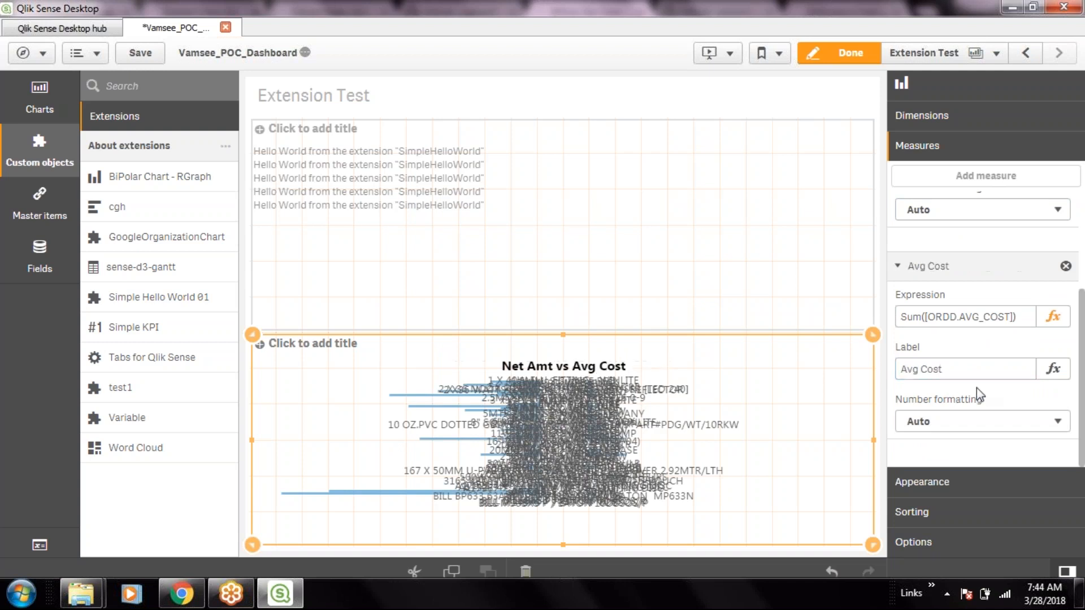
- Label the ORDD.ITEMDESC dimension of the Net Amt vs Avg Cost chart as "Item"
{"action": "left_click", "coordinate": [900, 267]}
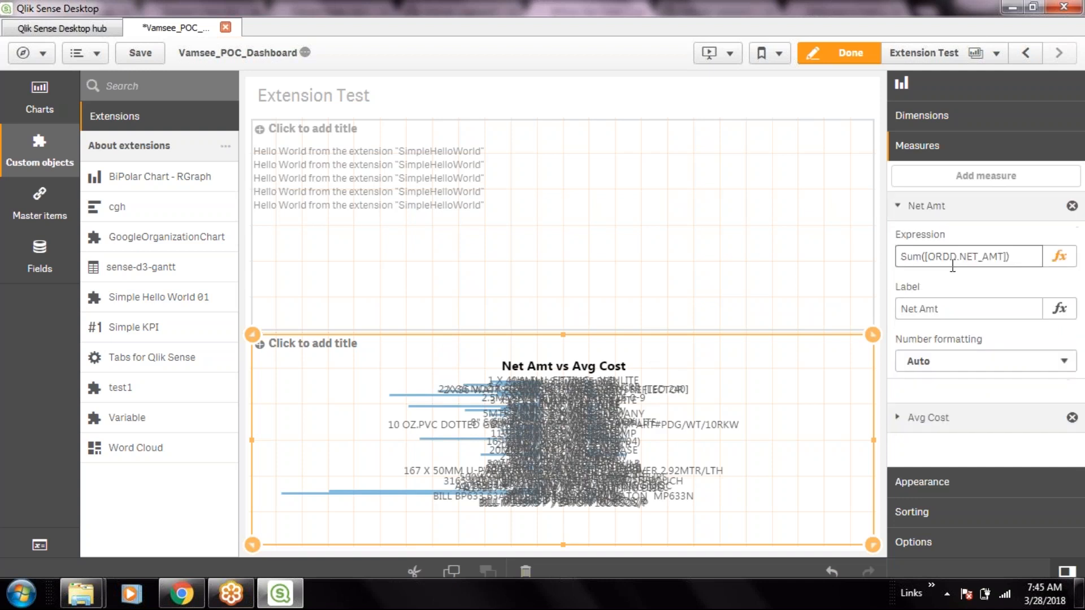
{"action": "left_click", "coordinate": [937, 126]}
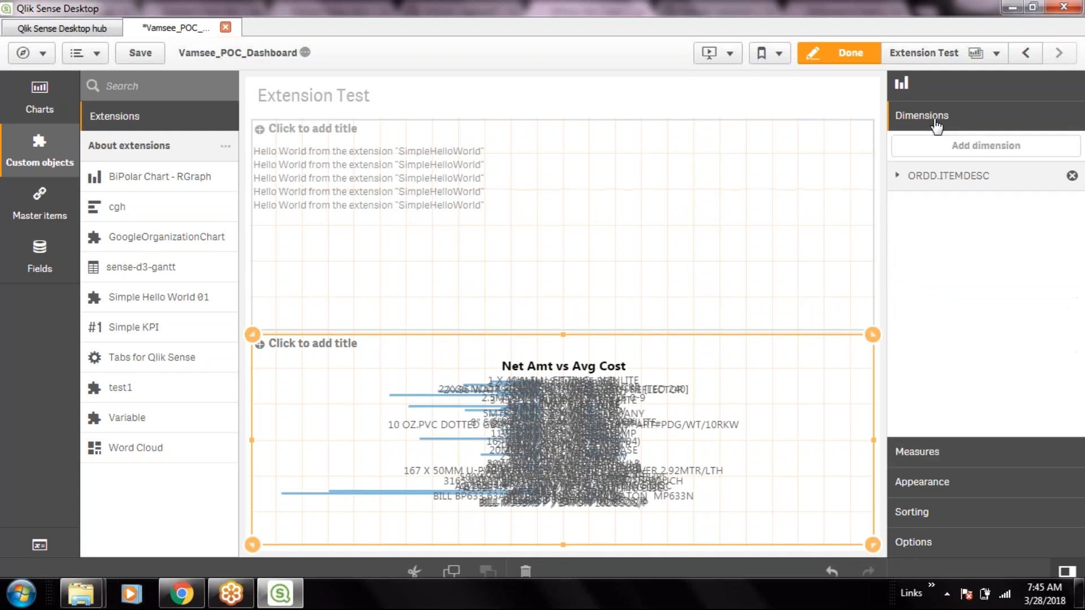
{"action": "left_click", "coordinate": [905, 177]}
{"action": "left_click", "coordinate": [905, 278]}
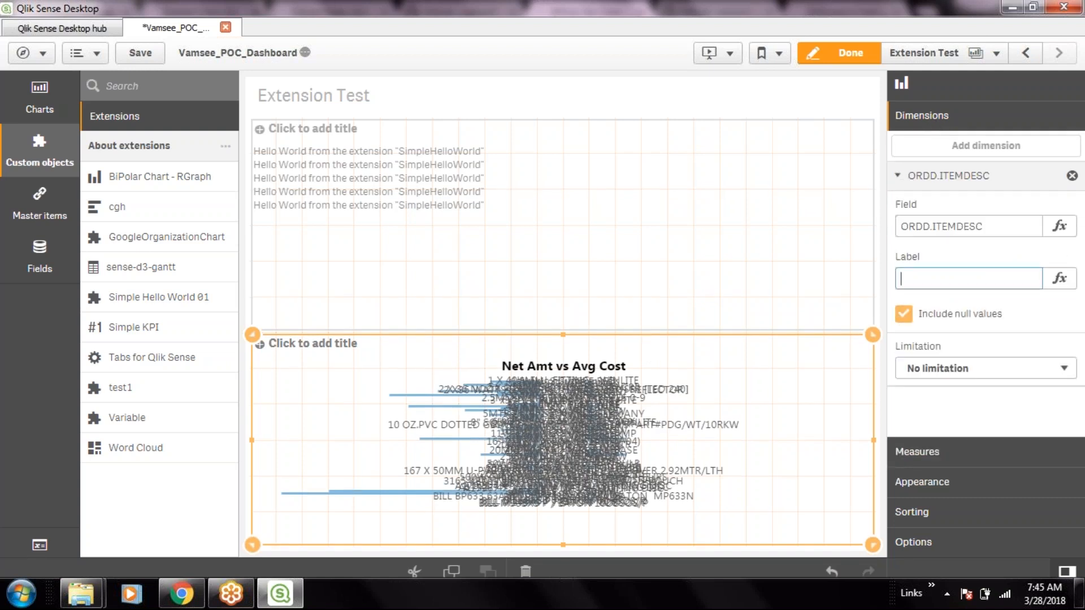
{"action": "type", "text": "Item"}
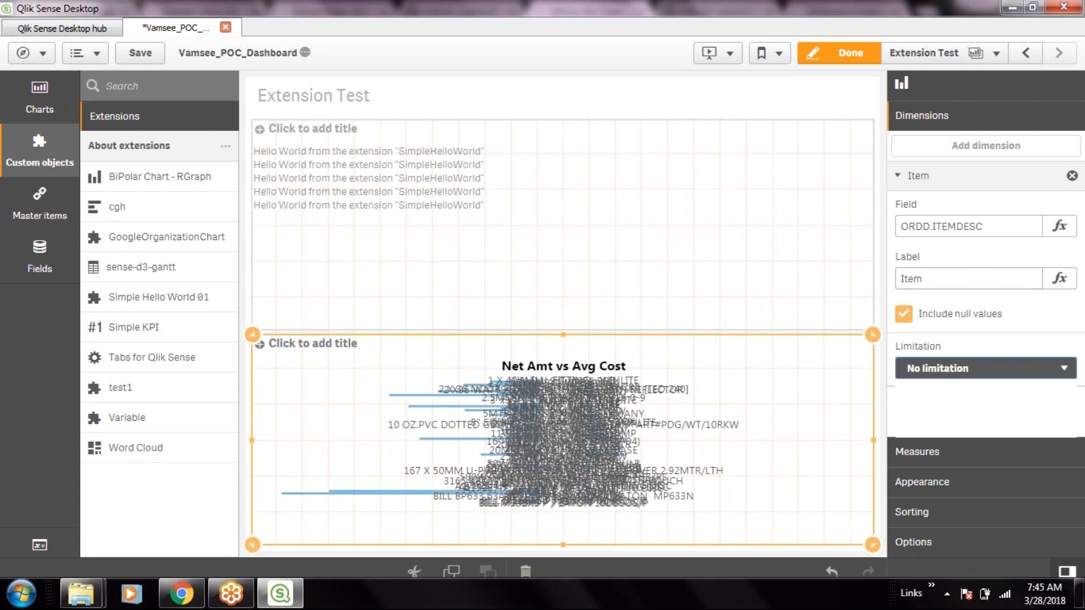
- Try a Fixed number limitation on the Item dimension and set it back to No limitation
{"action": "left_click", "coordinate": [1065, 369]}
{"action": "left_click", "coordinate": [1073, 342]}
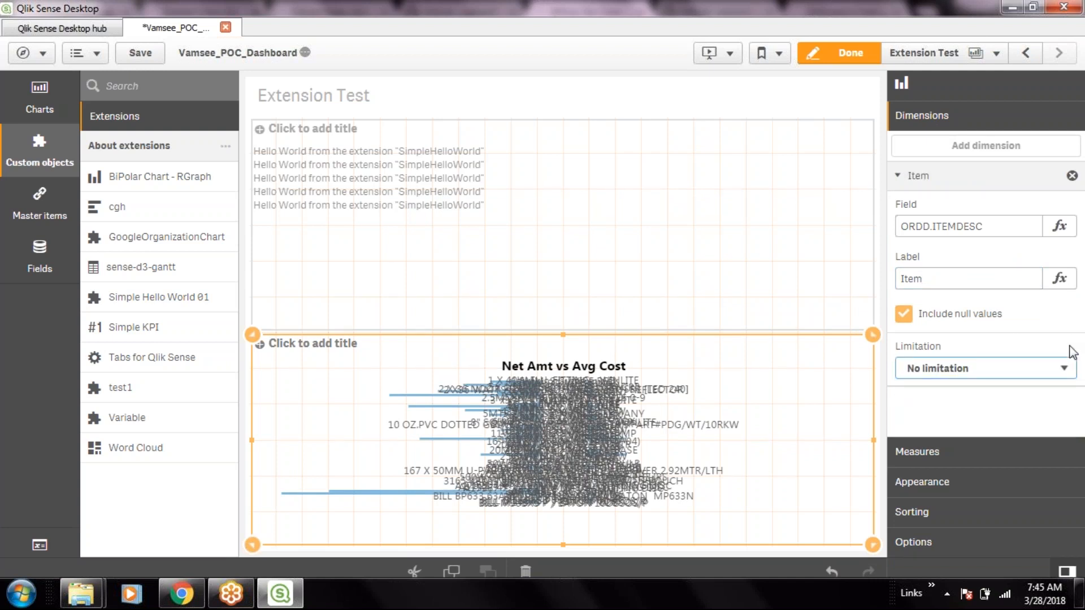
{"action": "left_click", "coordinate": [1065, 368]}
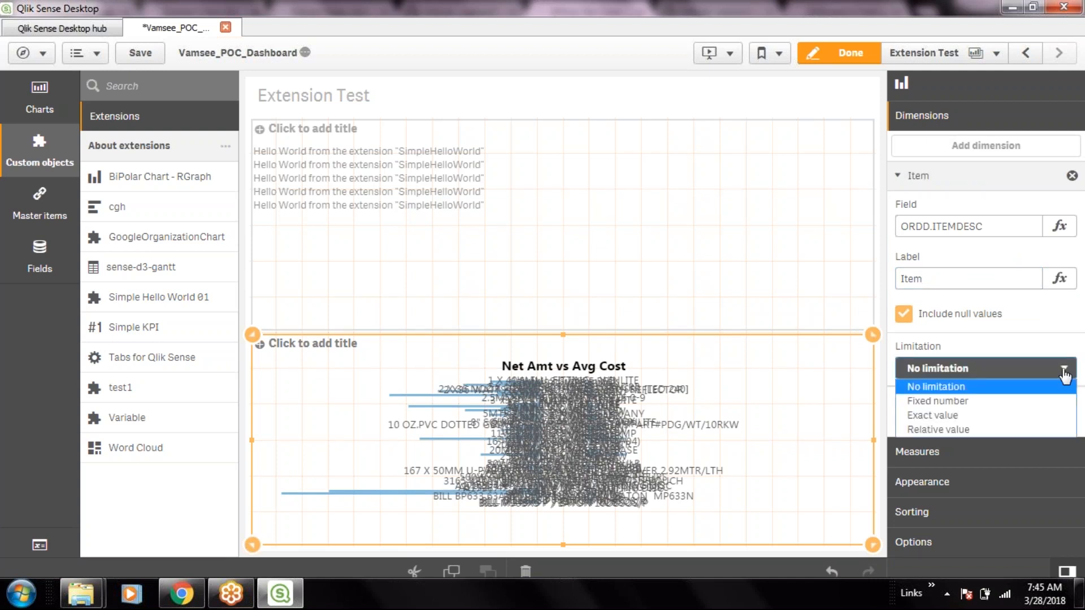
{"action": "left_click", "coordinate": [978, 402]}
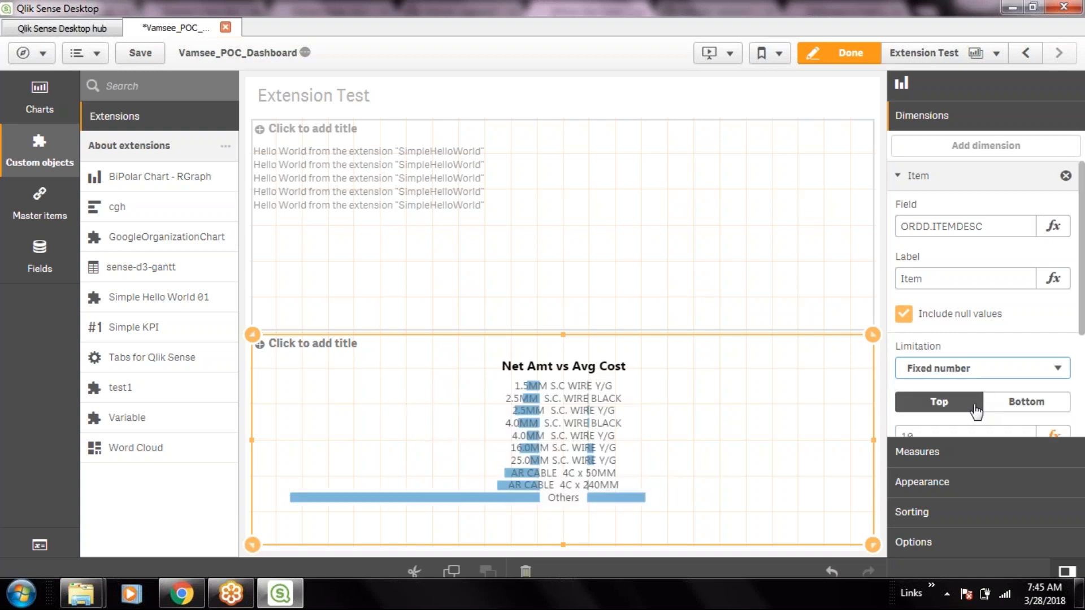
{"action": "scroll", "coordinate": [986, 300], "scroll_direction": "down", "scroll_amount": 3}
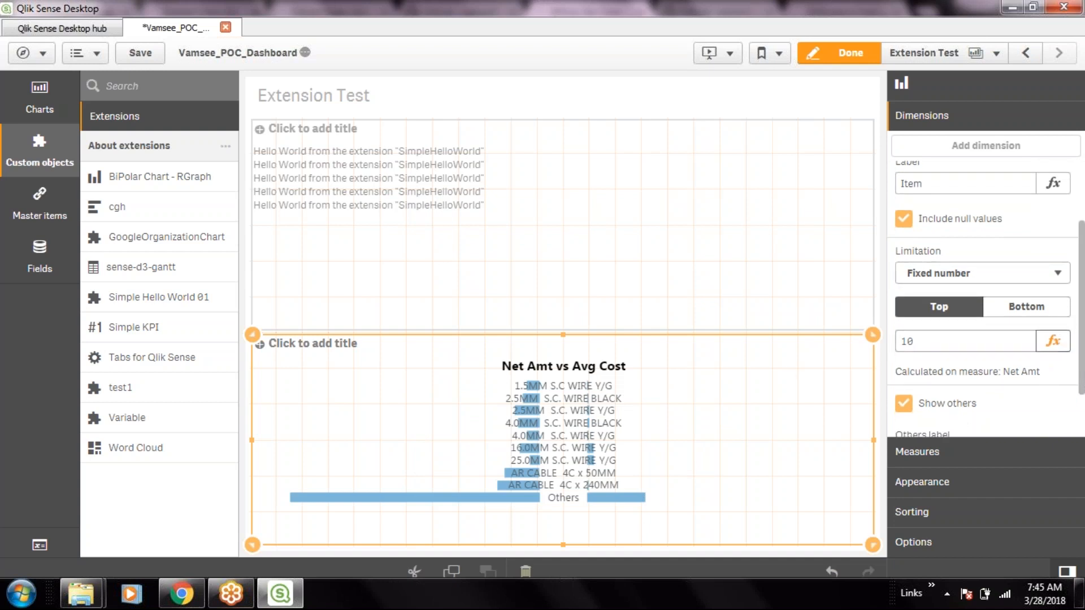
{"action": "left_click", "coordinate": [1026, 274]}
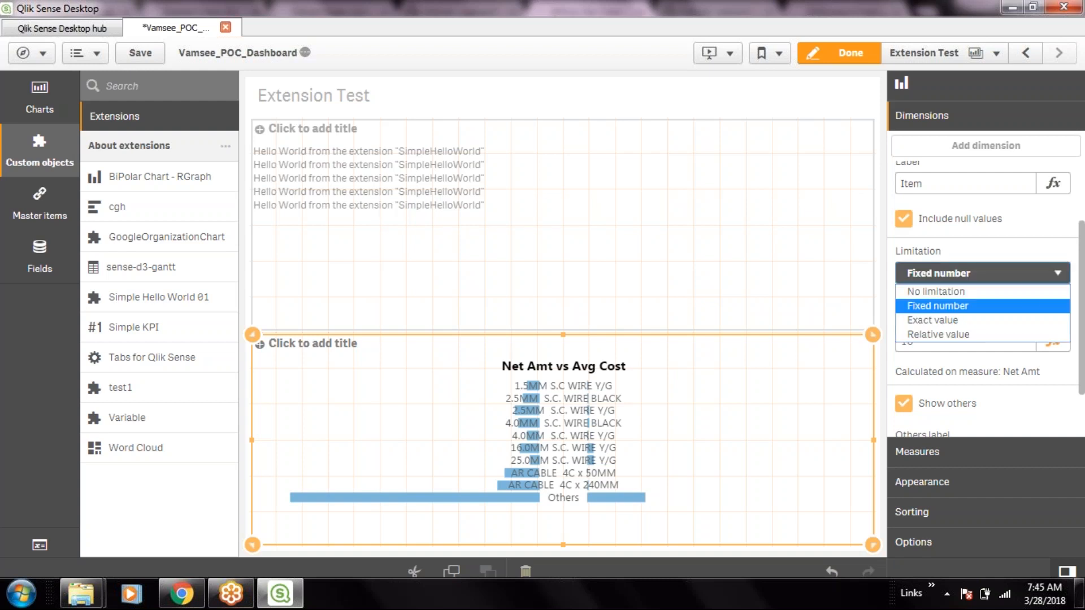
{"action": "left_click", "coordinate": [972, 295]}
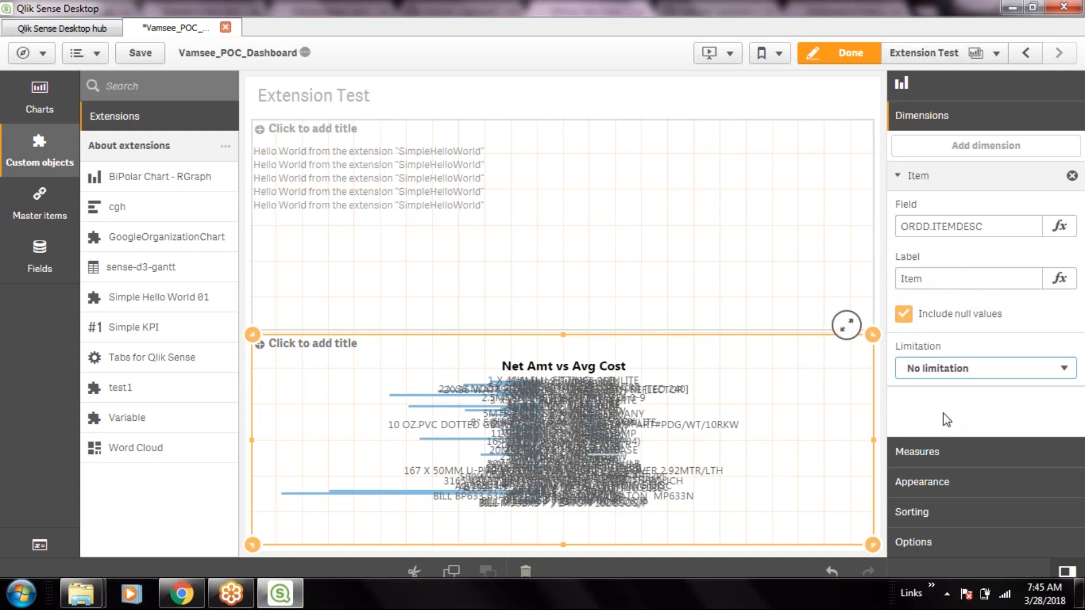
- Set the Item dimension's limitation to Fixed number, comparing Bottom before choosing Top
{"action": "left_click", "coordinate": [1067, 373]}
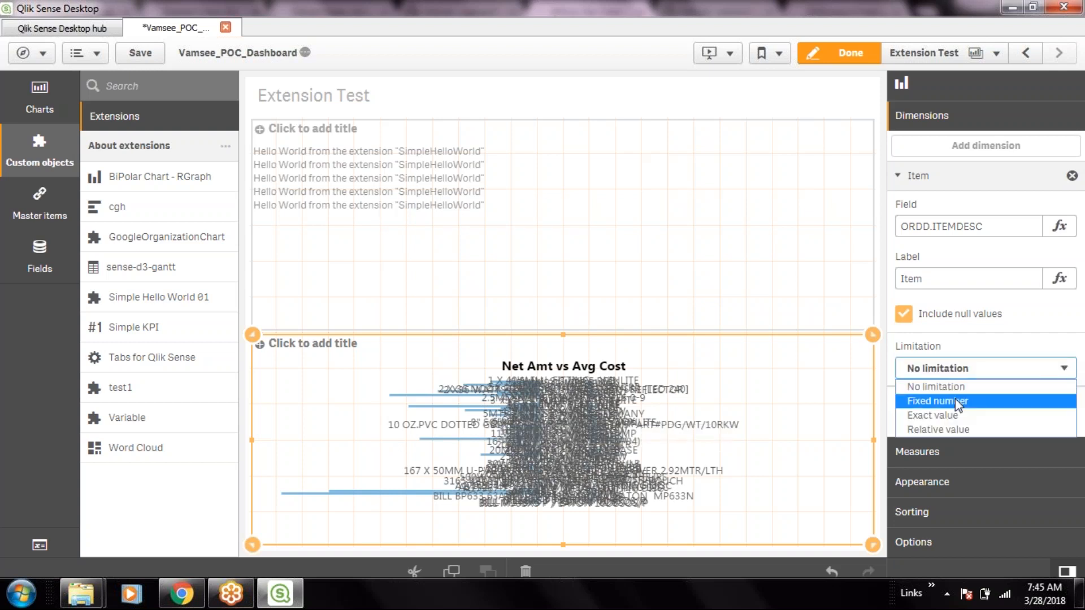
{"action": "left_click", "coordinate": [955, 400]}
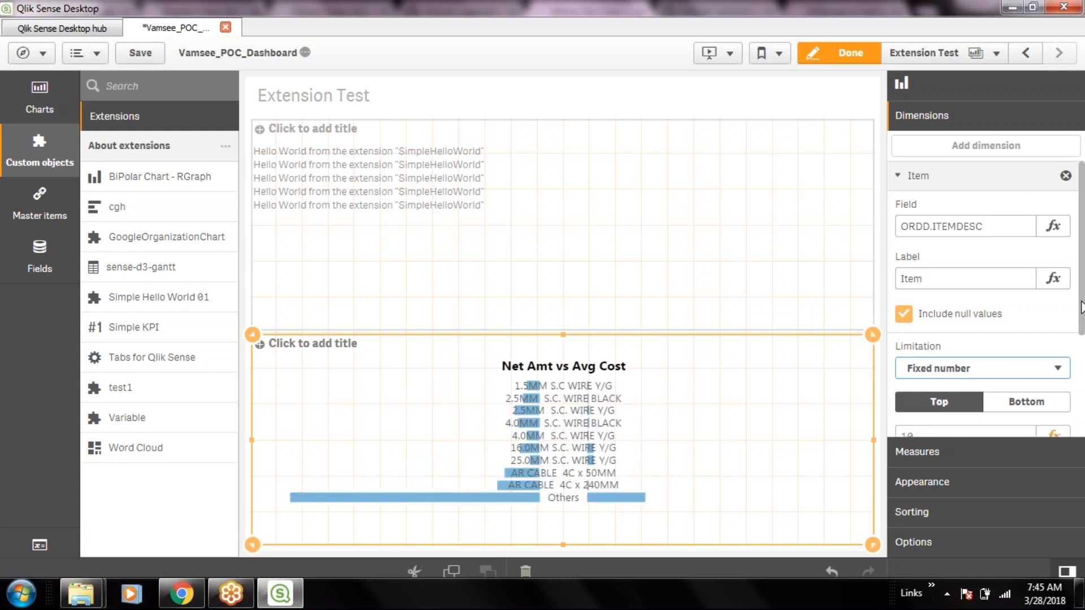
{"action": "scroll", "coordinate": [1081, 354], "scroll_direction": "down", "scroll_amount": 2}
{"action": "left_click_drag", "start_coordinate": [1080, 354], "coordinate": [1079, 384]}
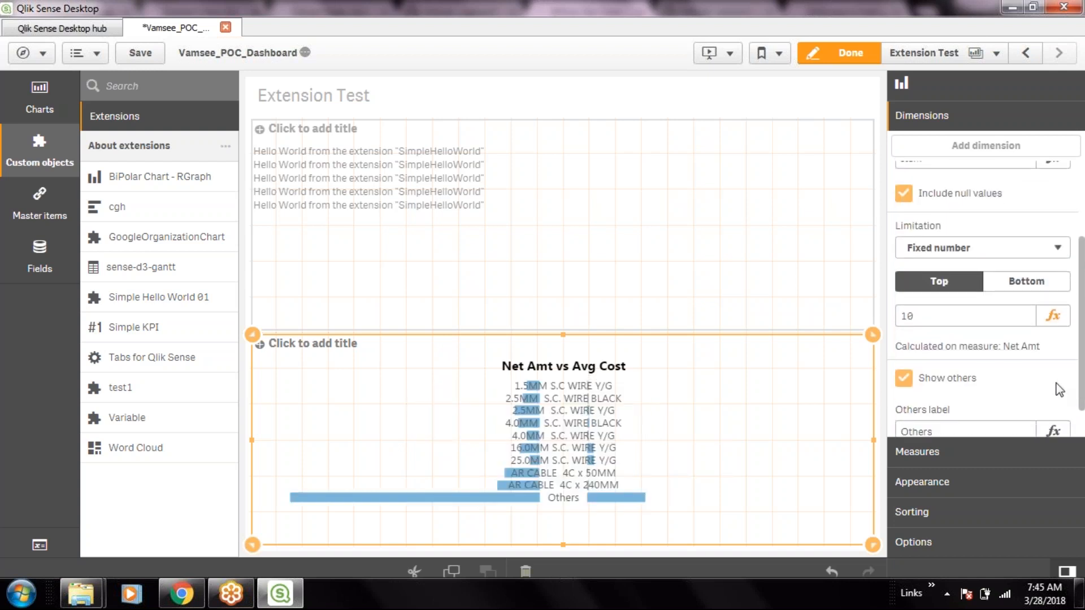
{"action": "left_click", "coordinate": [1011, 290]}
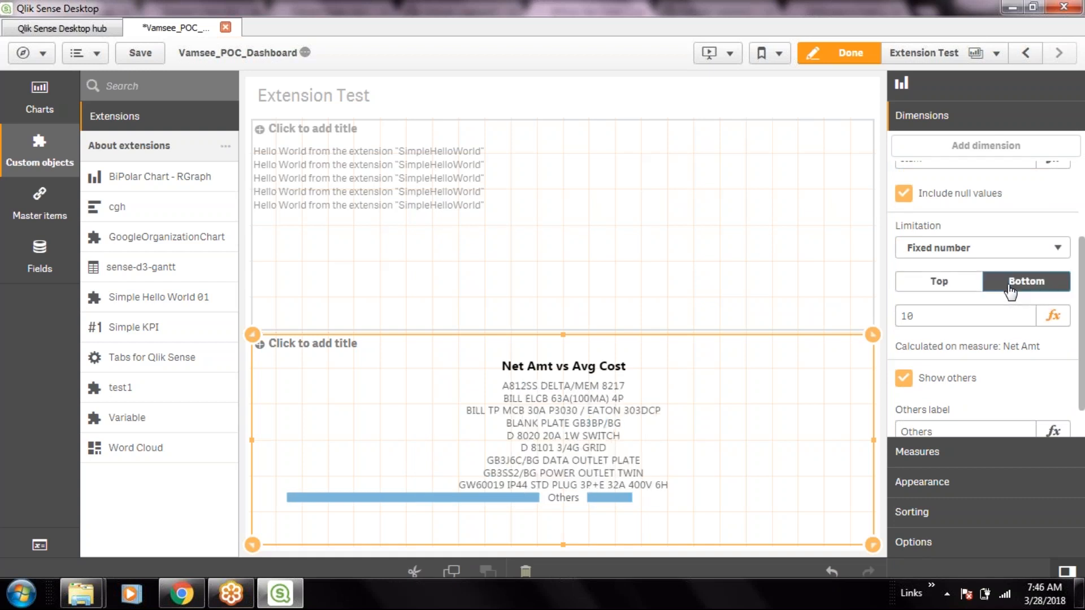
{"action": "left_click", "coordinate": [953, 288]}
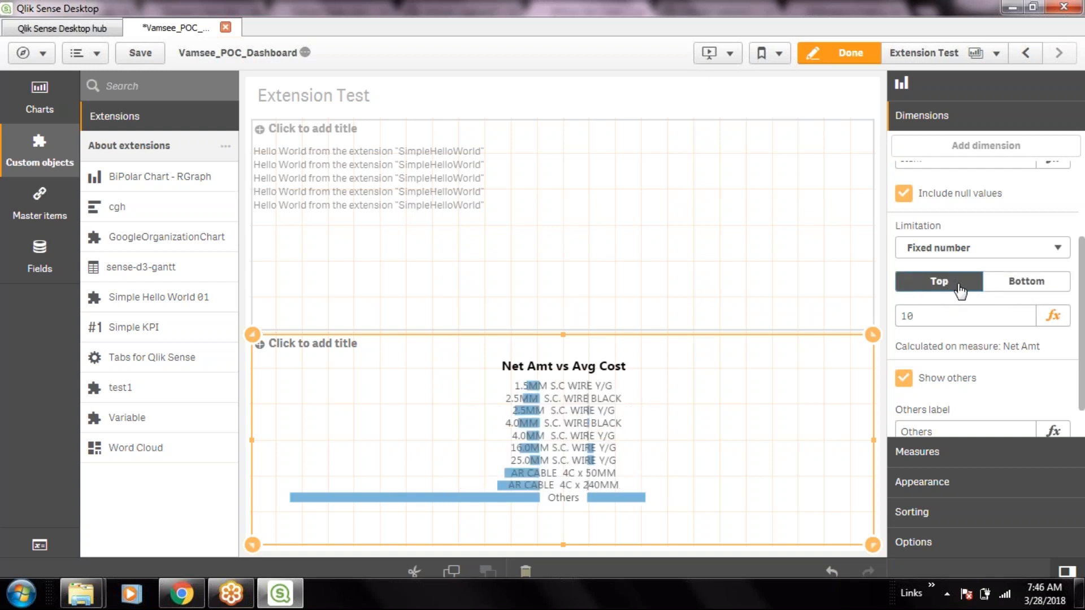
- Inspect the Others bar's Net Amt and set the Item dimension's top limit to 20
{"action": "left_click", "coordinate": [928, 315]}
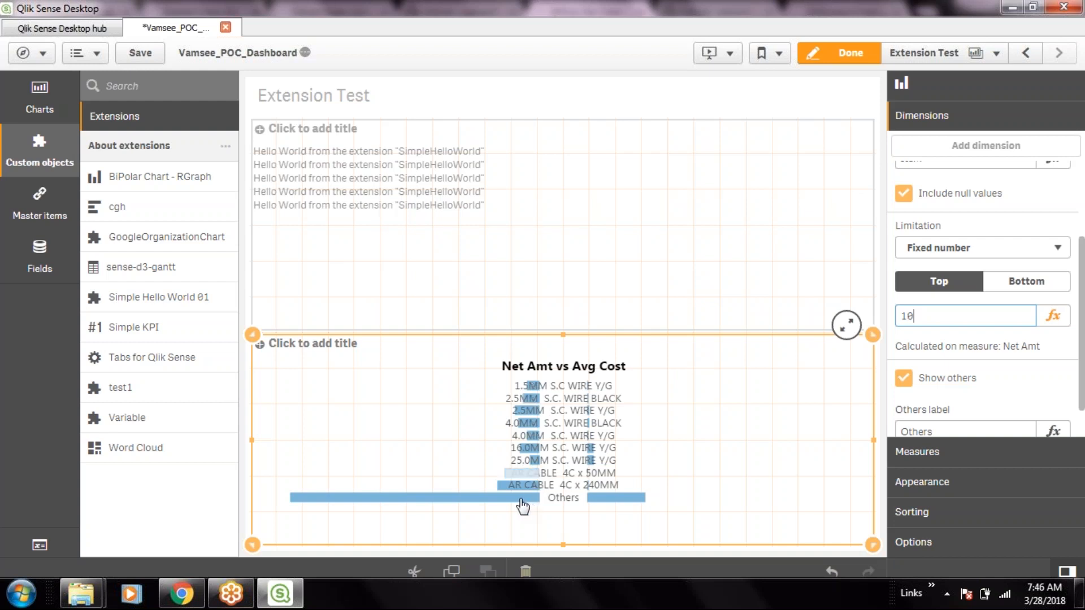
{"action": "mouse_move", "coordinate": [524, 507]}
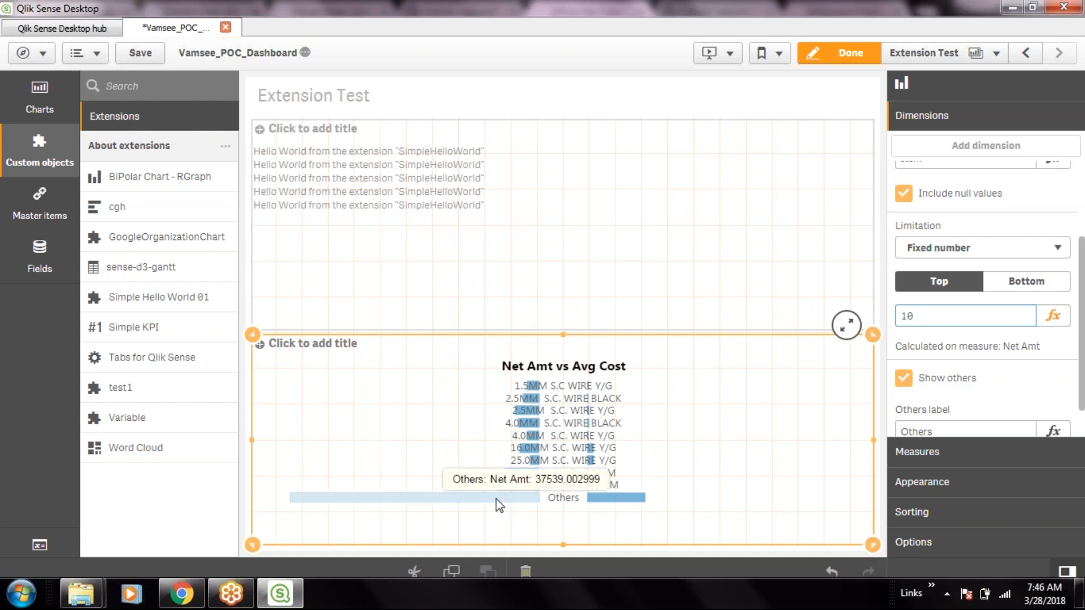
{"action": "left_click", "coordinate": [942, 315]}
{"action": "key", "text": "BackSpace"}
{"action": "key", "text": "BackSpace"}
{"action": "type", "text": "20"}
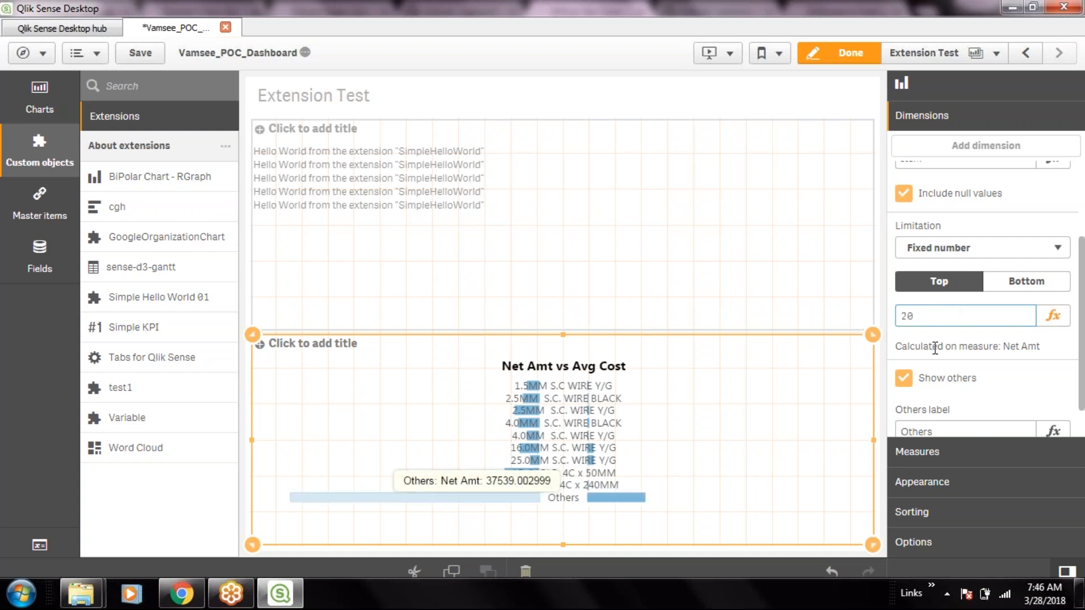
{"action": "left_click", "coordinate": [807, 388]}
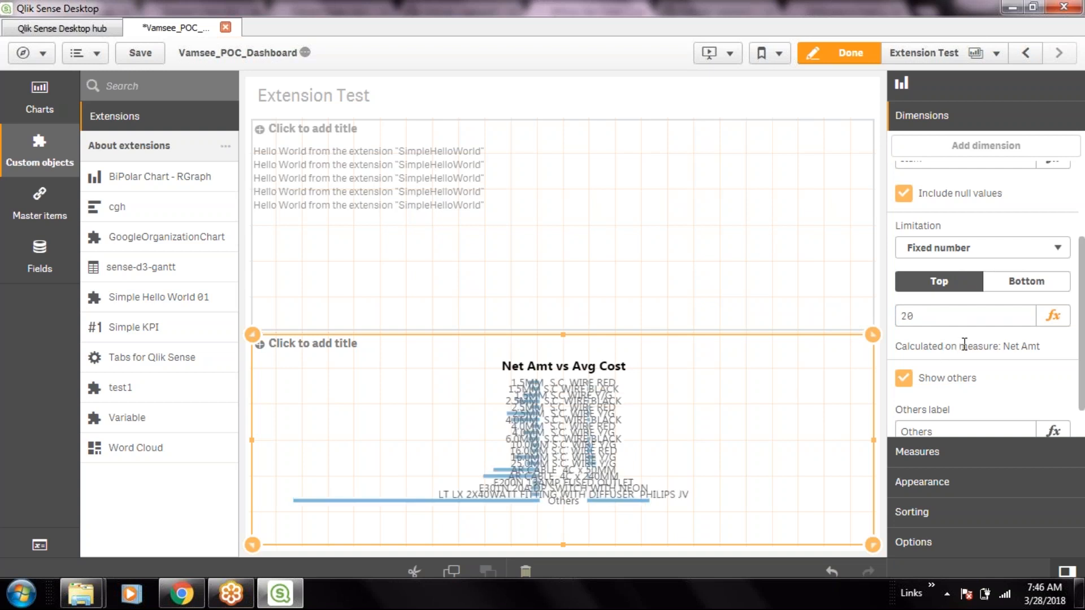
- Try hiding the Others group of the Item dimension and turn Show others back on
{"action": "left_click", "coordinate": [947, 315]}
{"action": "double_click", "coordinate": [947, 314]}
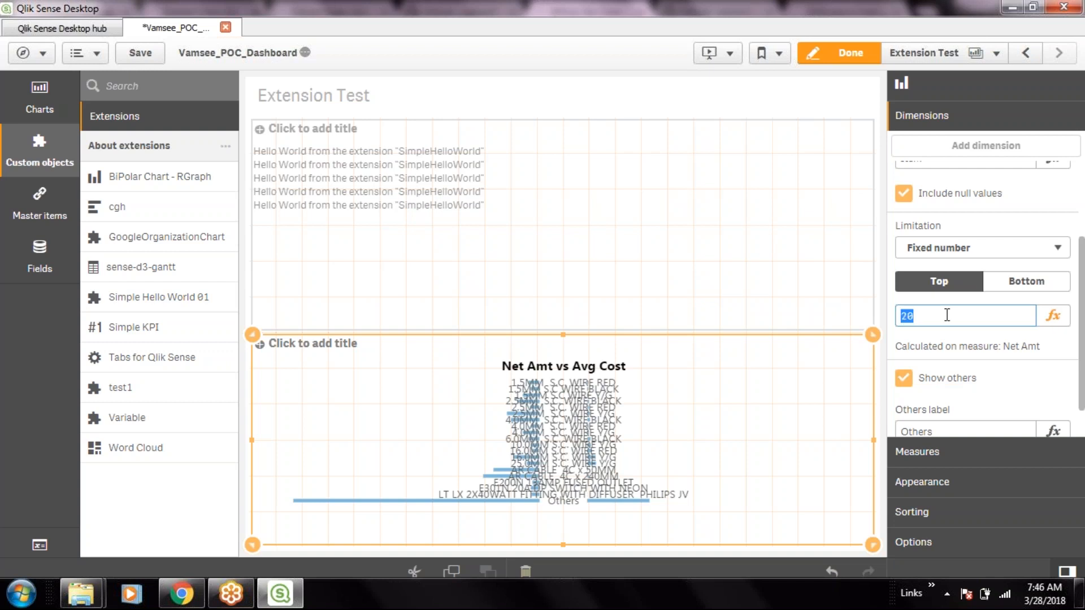
{"action": "left_click_drag", "start_coordinate": [1083, 340], "coordinate": [1083, 377]}
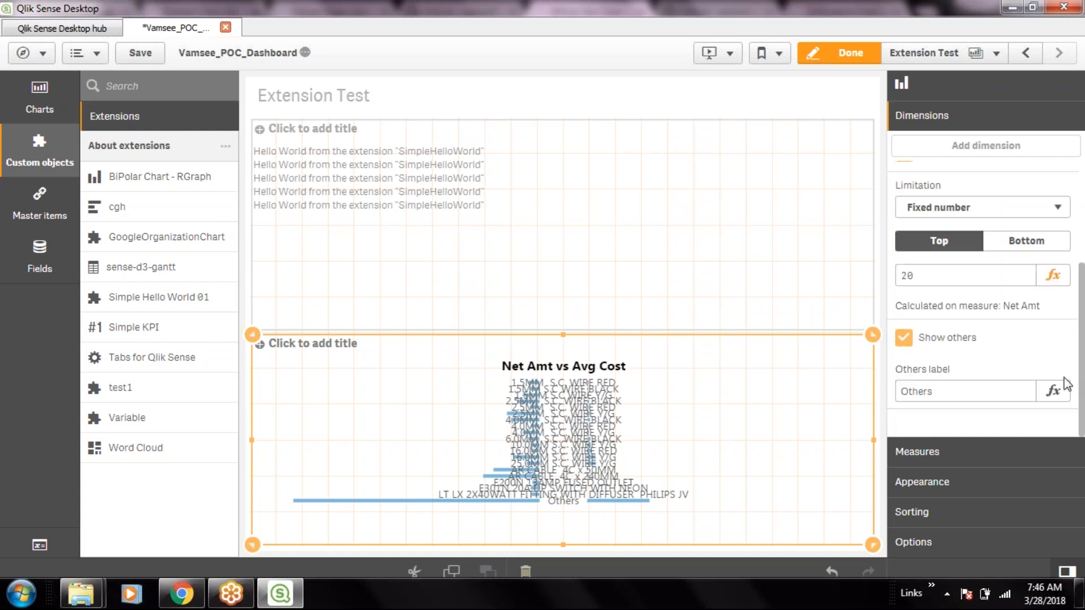
{"action": "left_click", "coordinate": [905, 339]}
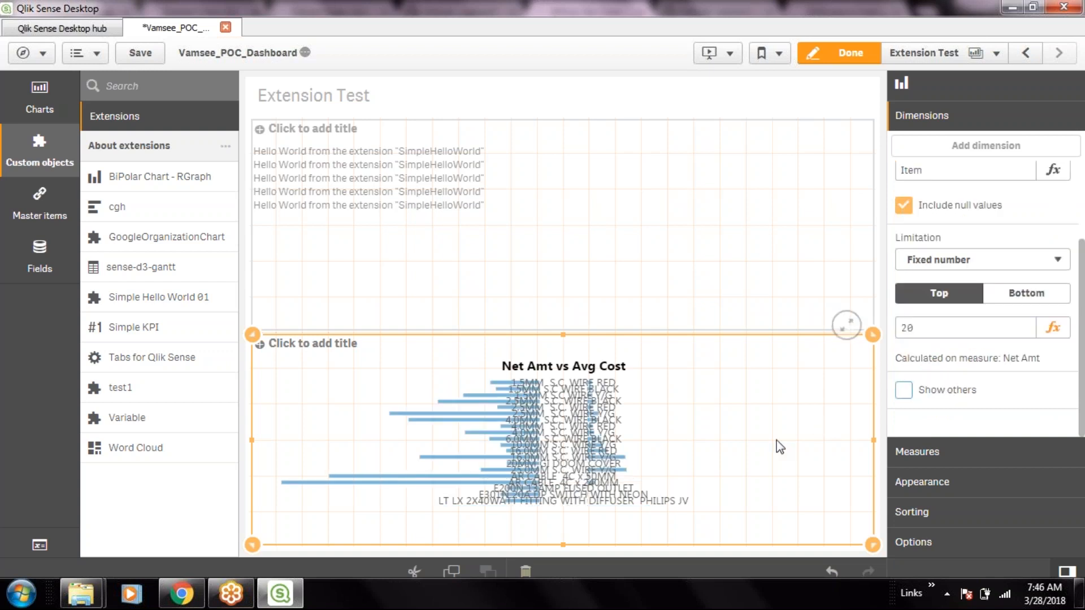
{"action": "left_click", "coordinate": [905, 391]}
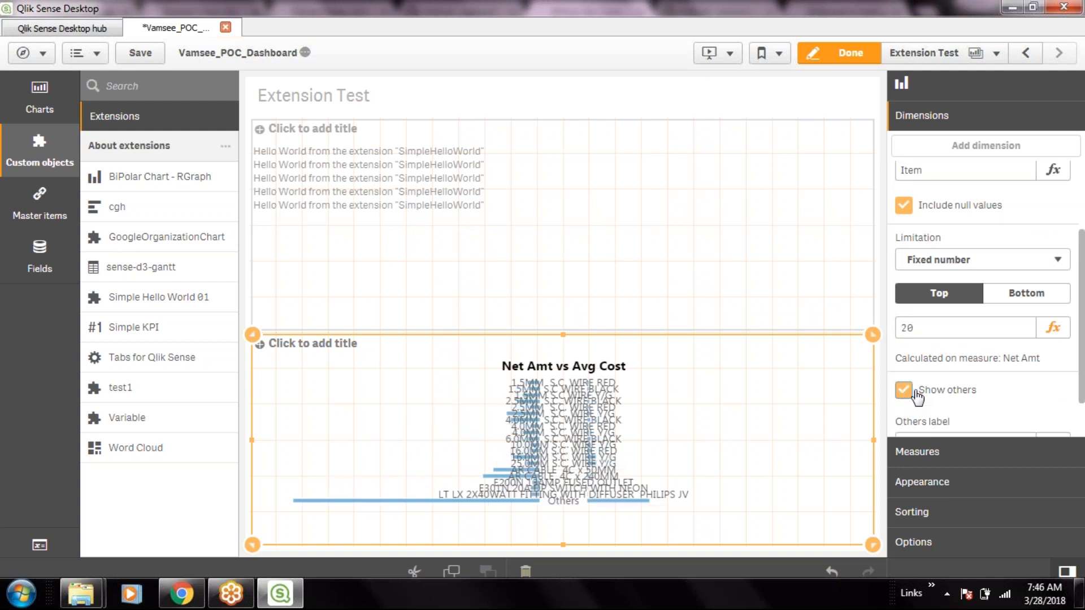
- Set the Item dimension's fixed-number limit to the top 15 items
{"action": "left_click_drag", "start_coordinate": [1081, 270], "coordinate": [1083, 157]}
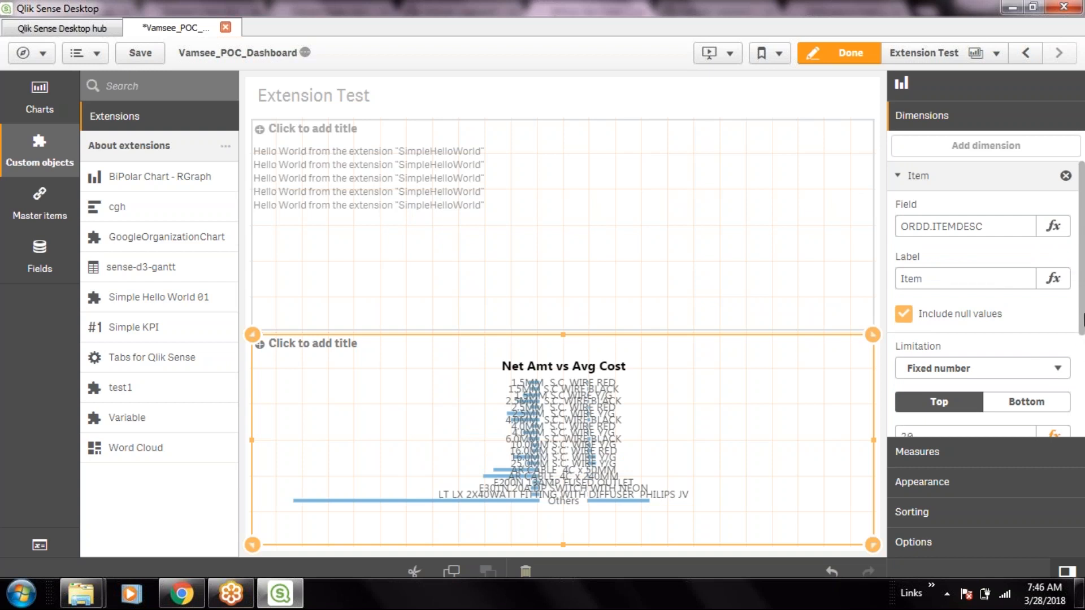
{"action": "left_click_drag", "start_coordinate": [1083, 321], "coordinate": [1084, 390]}
{"action": "left_click", "coordinate": [933, 332]}
{"action": "key", "text": "BackSpace"}
{"action": "key", "text": "BackSpace"}
{"action": "type", "text": "15"}
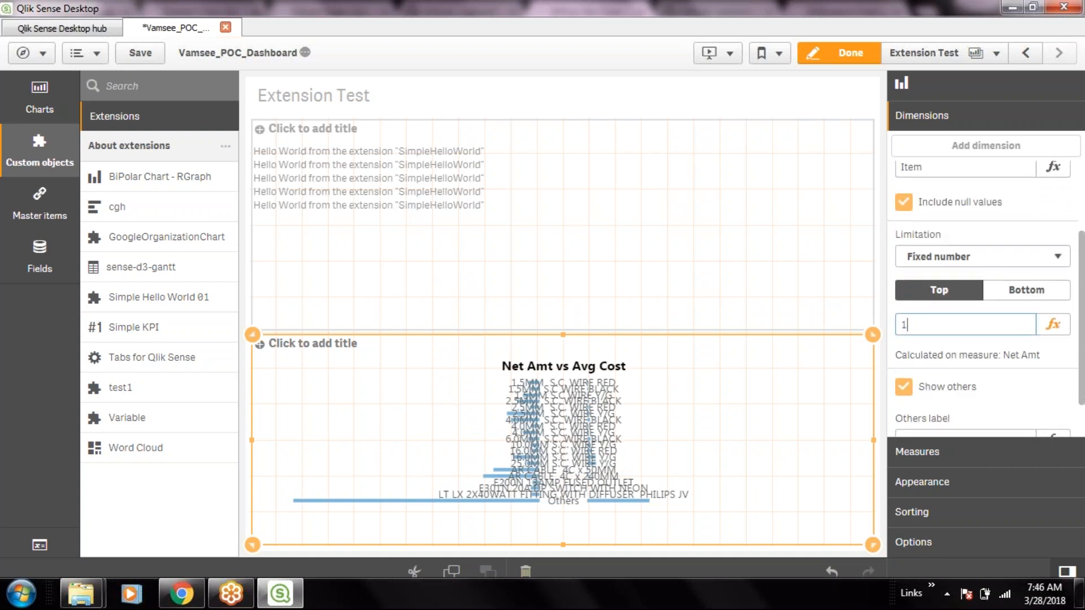
{"action": "left_click", "coordinate": [930, 351]}
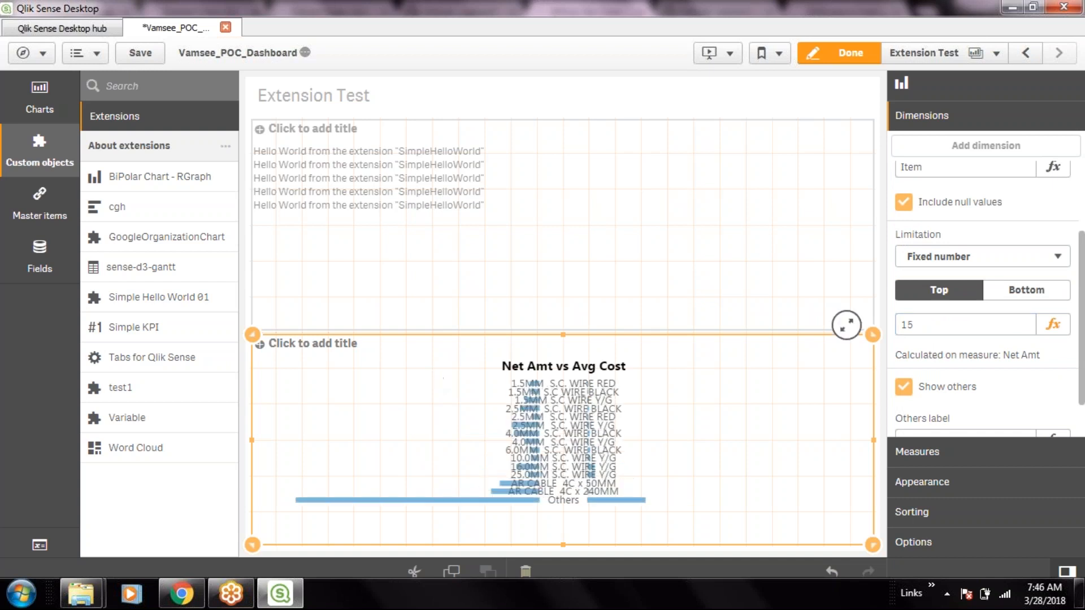
- Title the lower chart "Bipolar Bar chart" and save the app
{"action": "left_click", "coordinate": [363, 352]}
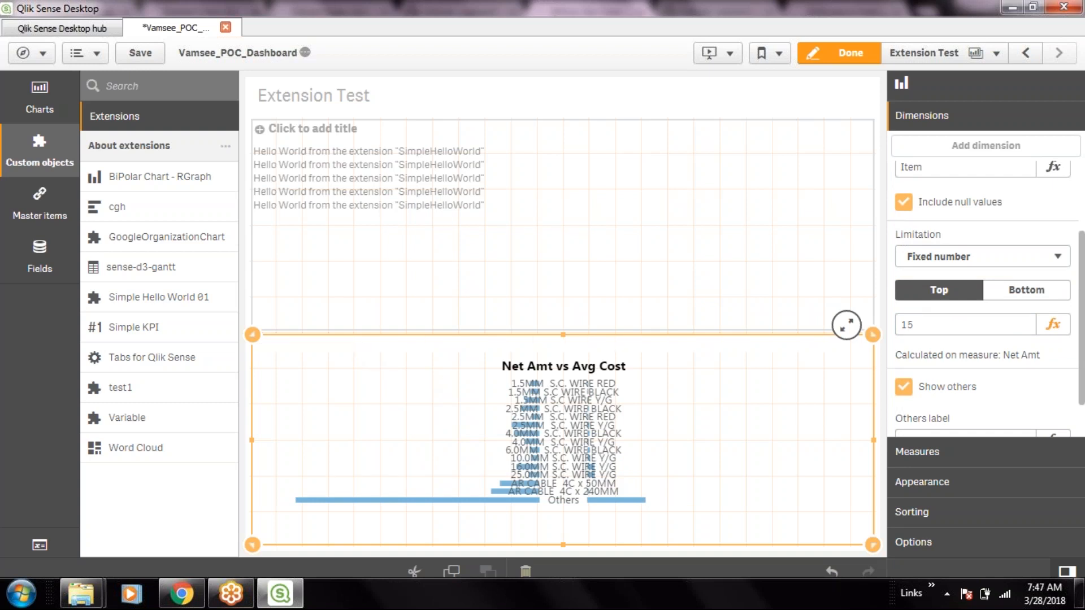
{"action": "type", "text": "Bipolar Bar chart"}
{"action": "left_click", "coordinate": [139, 57]}
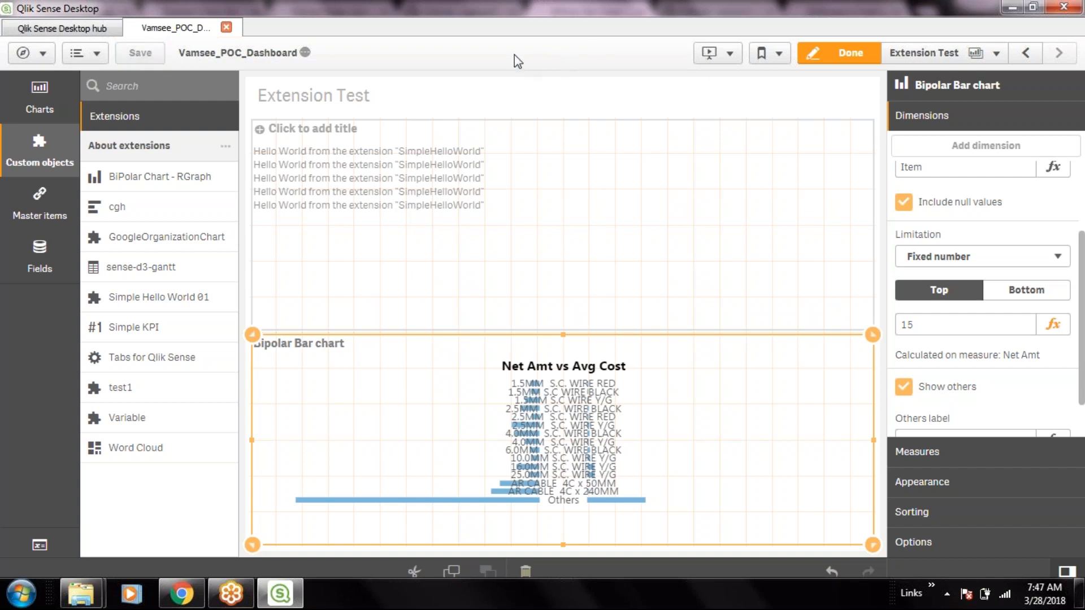
- View the Extension Test sheet outside edit mode and return to editing it
{"action": "left_click", "coordinate": [842, 55]}
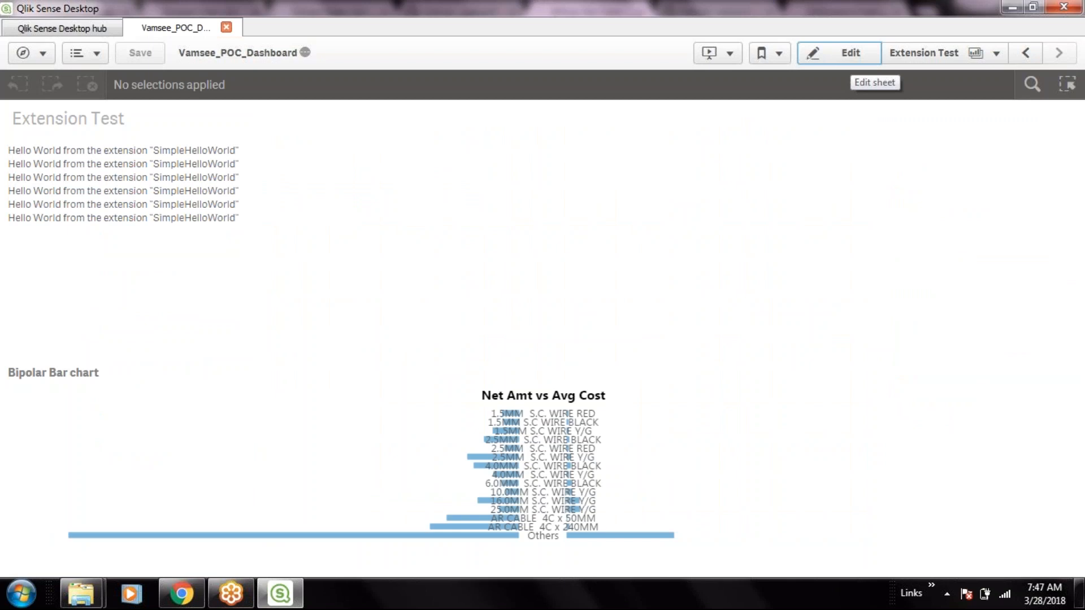
{"action": "left_click", "coordinate": [842, 54]}
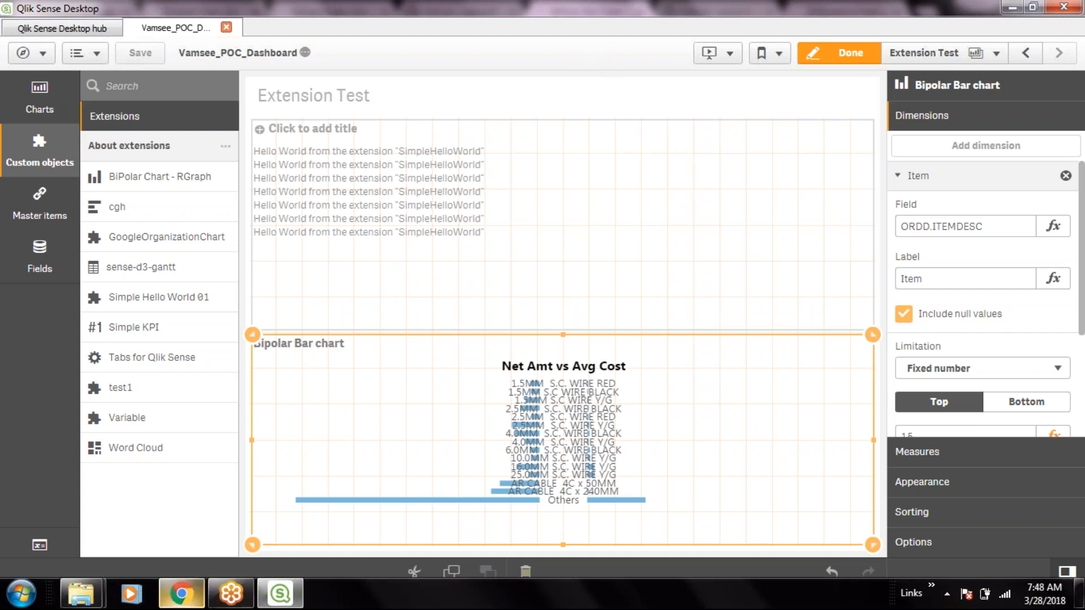
- Switch to Chrome and close the BiPolar, D3DynamicTreeLayout, websy85 GitHub and Range Slider tabs, leaving the Funnel Chart page open
{"action": "left_click", "coordinate": [181, 594]}
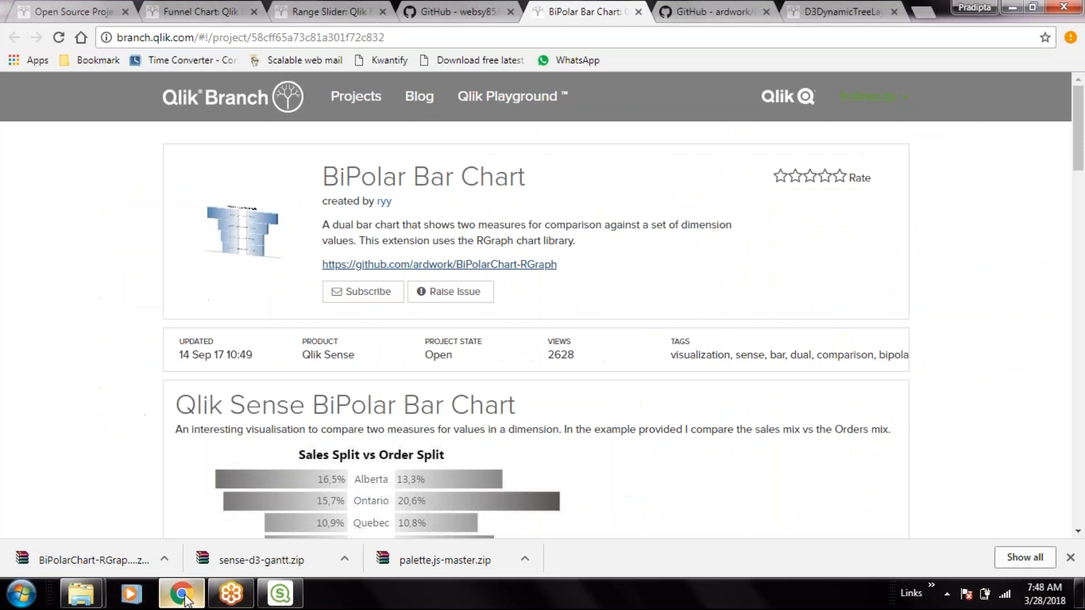
{"action": "left_click", "coordinate": [638, 12]}
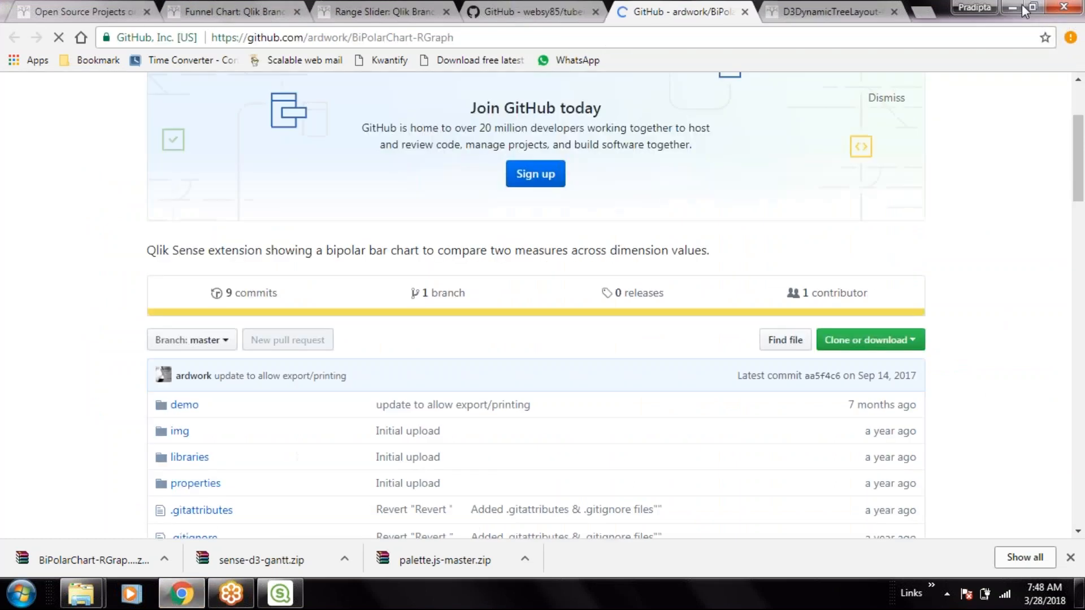
{"action": "left_click", "coordinate": [744, 13]}
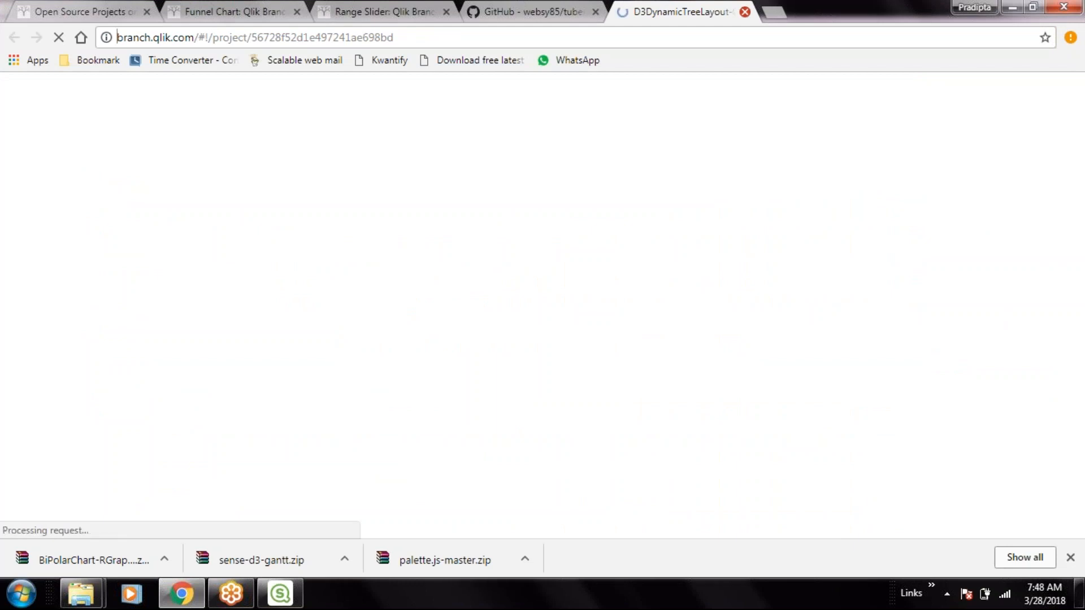
{"action": "left_click", "coordinate": [745, 12]}
{"action": "left_click", "coordinate": [611, 12]}
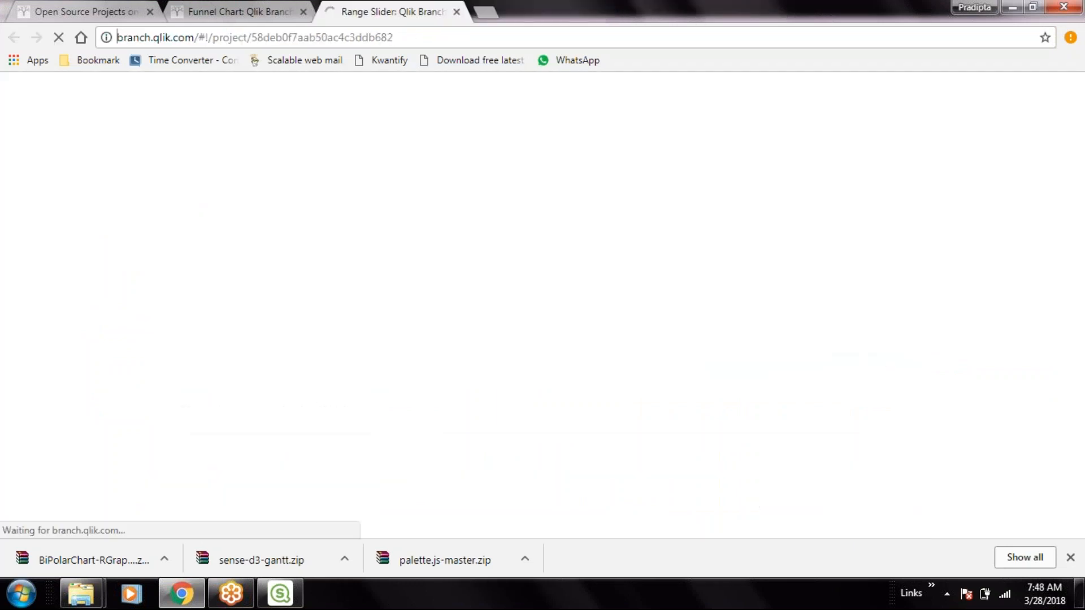
{"action": "left_click", "coordinate": [455, 12]}
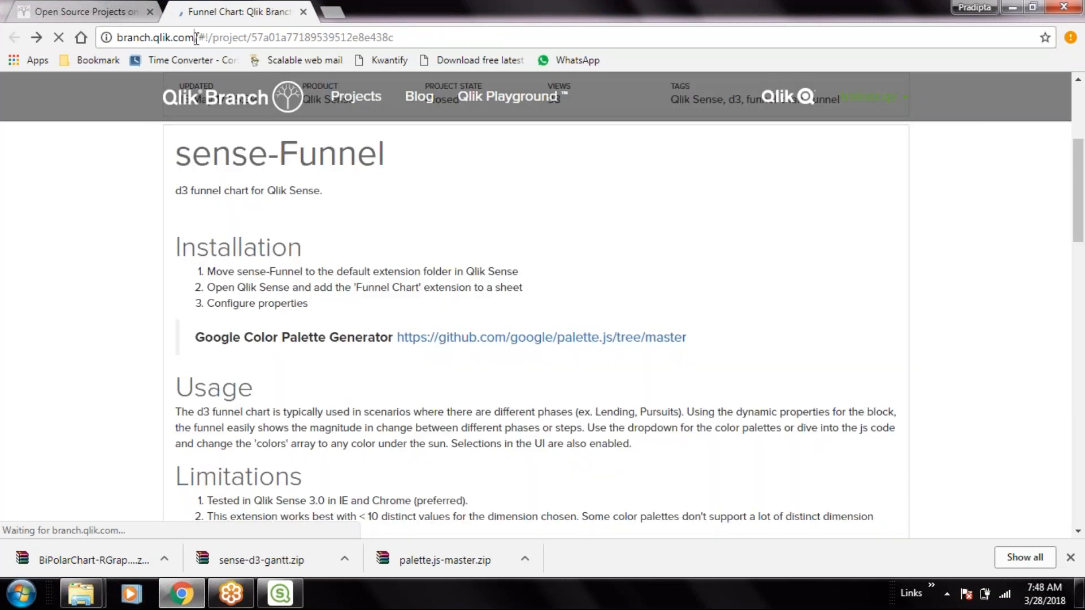
- Search Google for "code for creating extension object in qlik sense"
{"action": "left_click", "coordinate": [196, 38]}
{"action": "type", "text": "code for"}
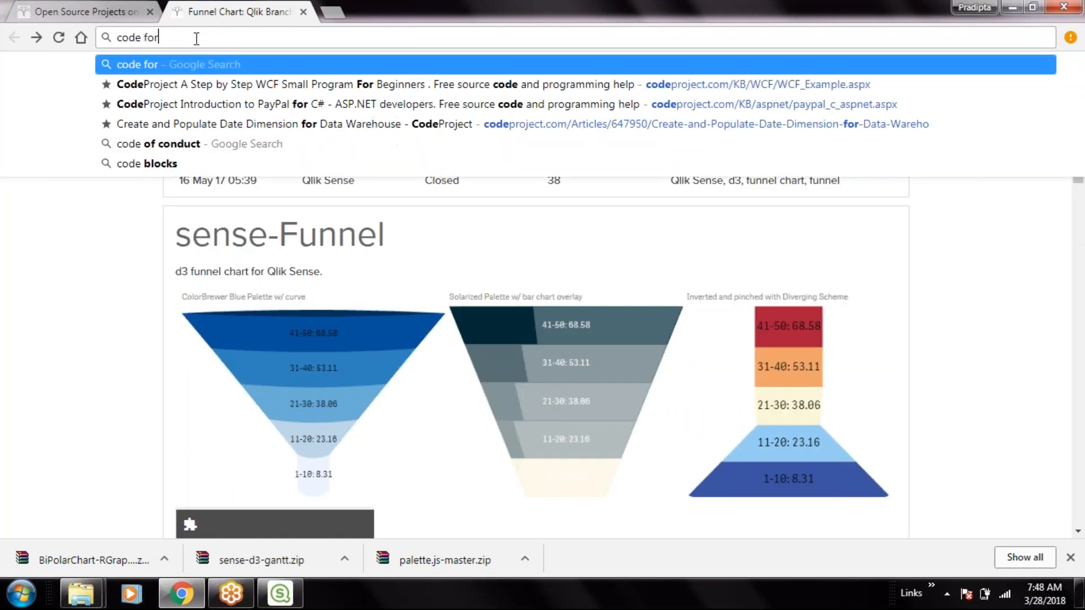
{"action": "type", "text": " creating extens"}
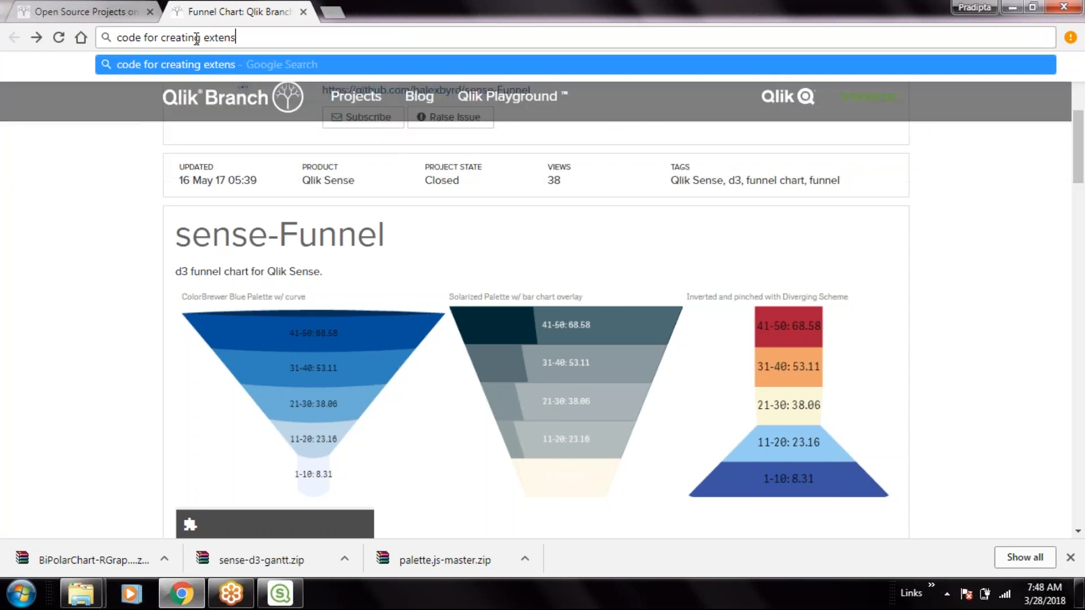
{"action": "key", "text": "BackSpace"}
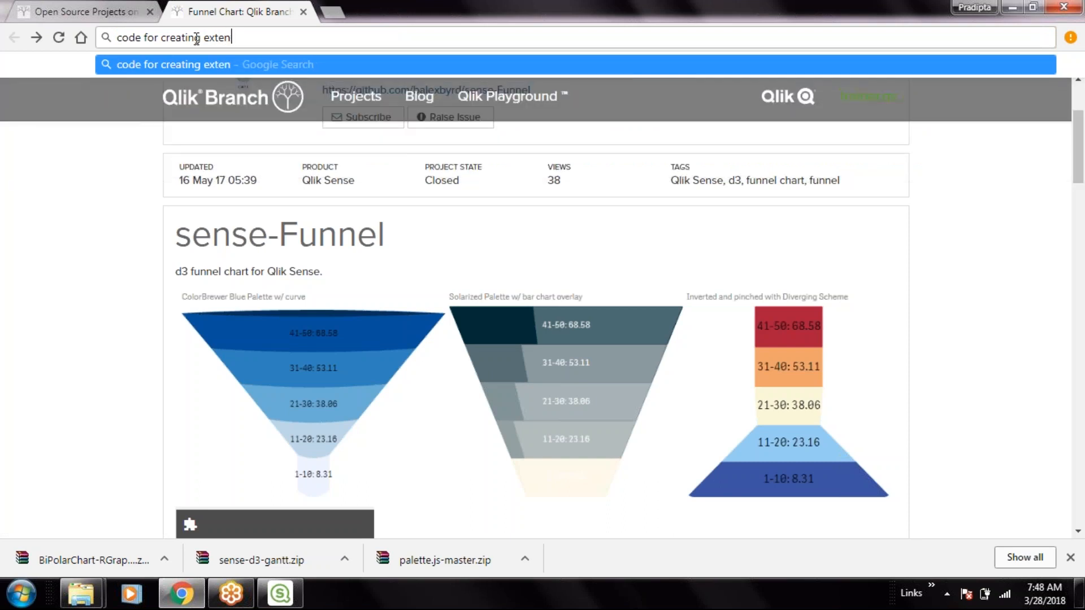
{"action": "type", "text": "sion object on"}
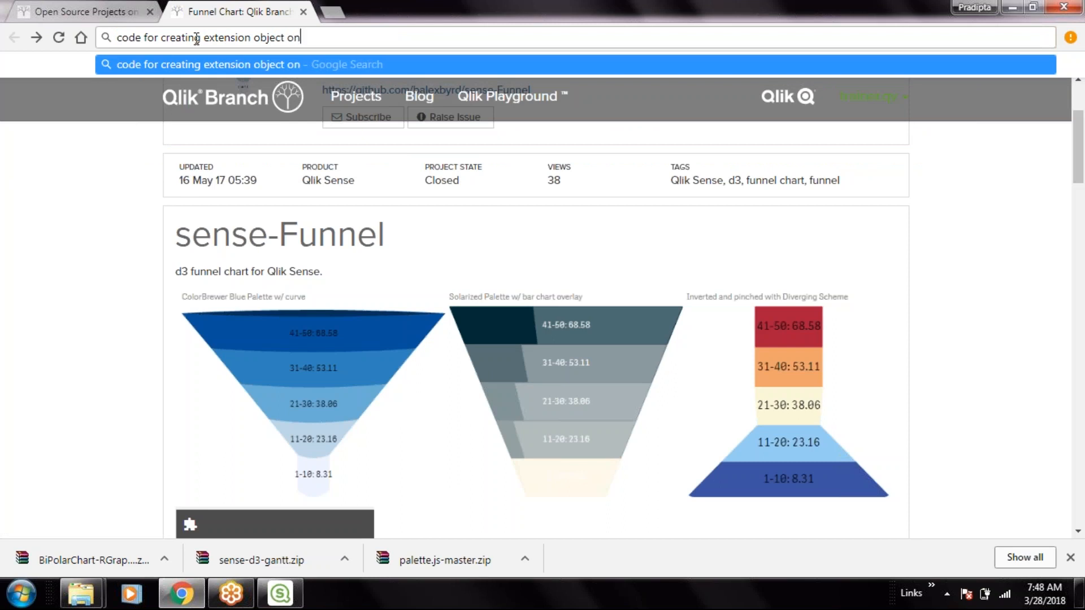
{"action": "key", "text": "BackSpace"}
{"action": "key", "text": "BackSpace"}
{"action": "type", "text": "in qlik sense"}
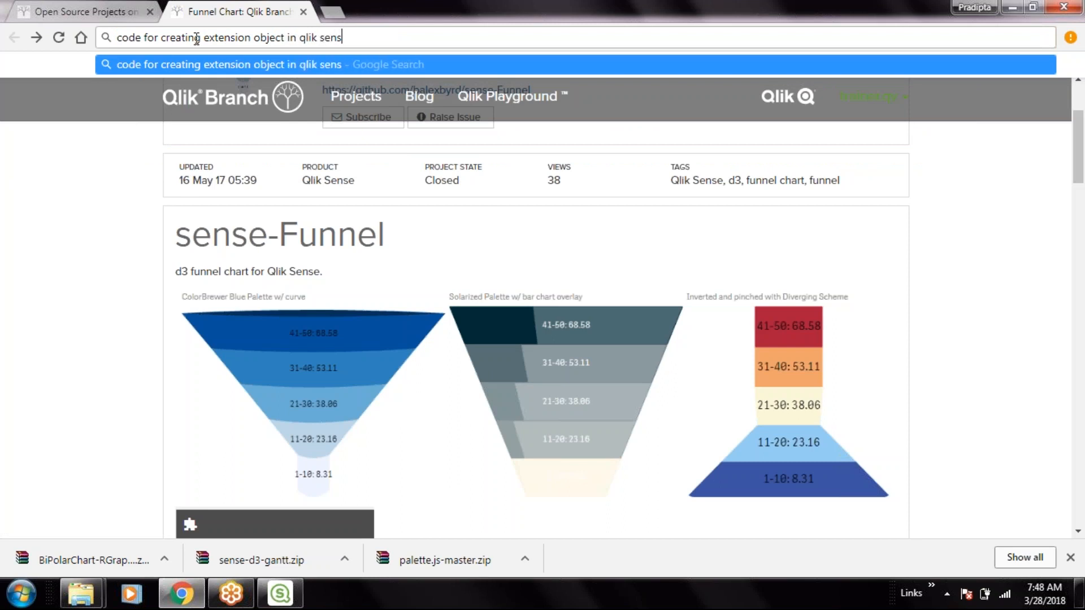
{"action": "key", "text": "Return"}
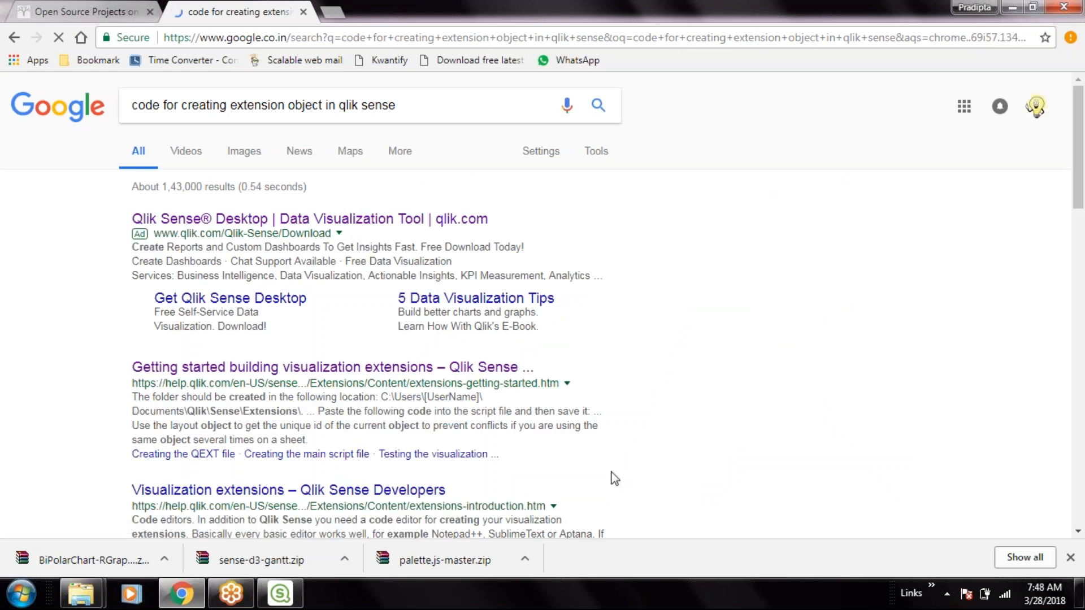
- Open the "Getting started building visualization extensions" and "Visualization extensions" Qlik help results in separate new tabs
{"action": "right_click", "coordinate": [303, 368]}
{"action": "left_click", "coordinate": [339, 379]}
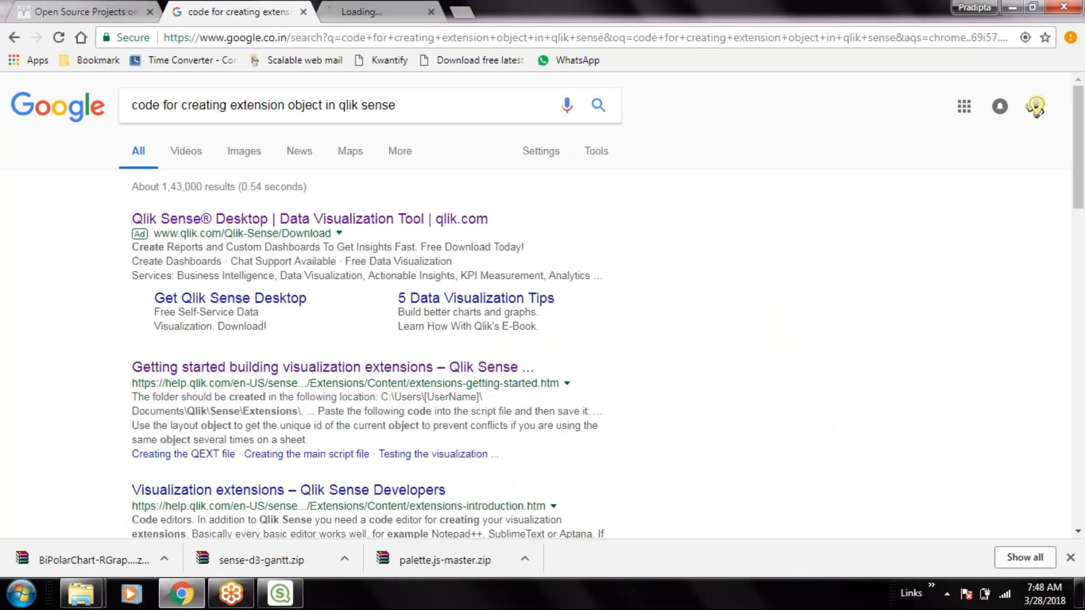
{"action": "right_click", "coordinate": [416, 491]}
{"action": "left_click", "coordinate": [475, 365]}
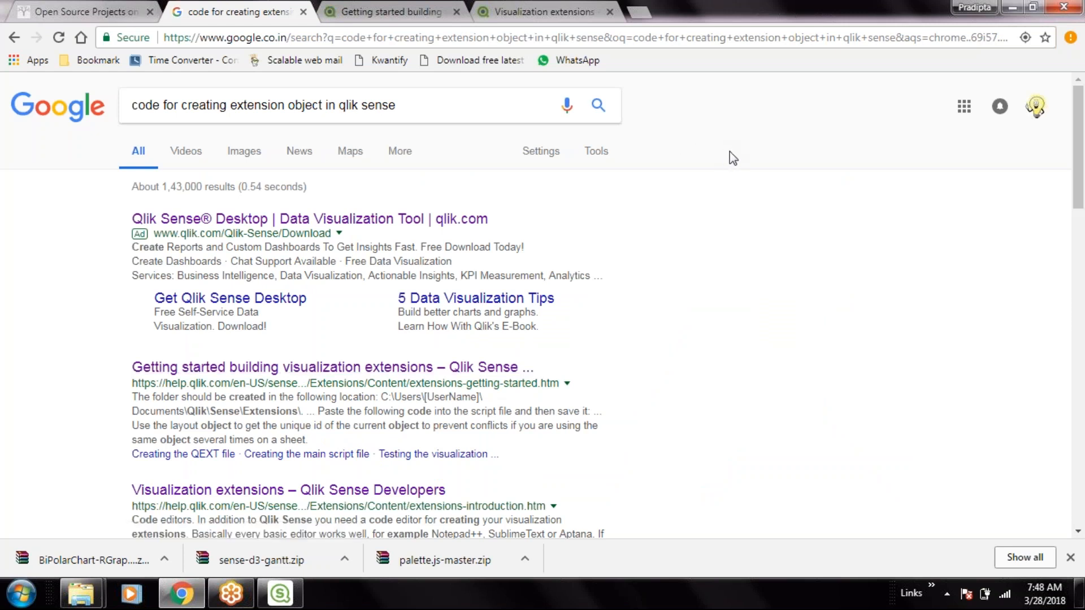
- View the "Getting started building visualization extensions" page and find its section on creating the QEXT file
{"action": "left_click", "coordinate": [428, 8]}
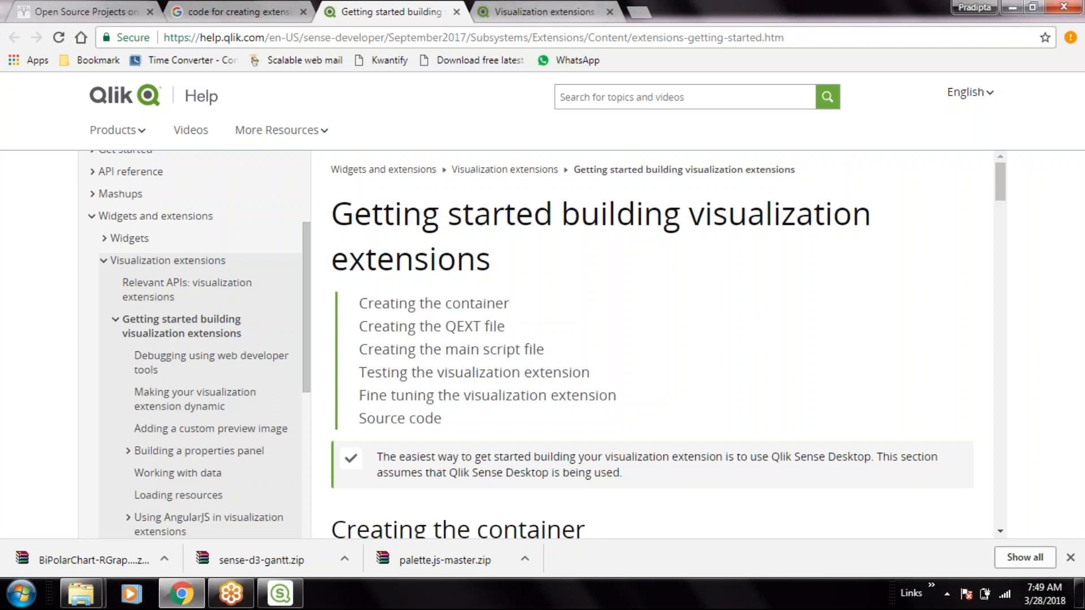
{"action": "scroll", "coordinate": [521, 375], "scroll_direction": "down", "scroll_amount": 4}
{"action": "scroll", "coordinate": [652, 344], "scroll_direction": "down", "scroll_amount": 6}
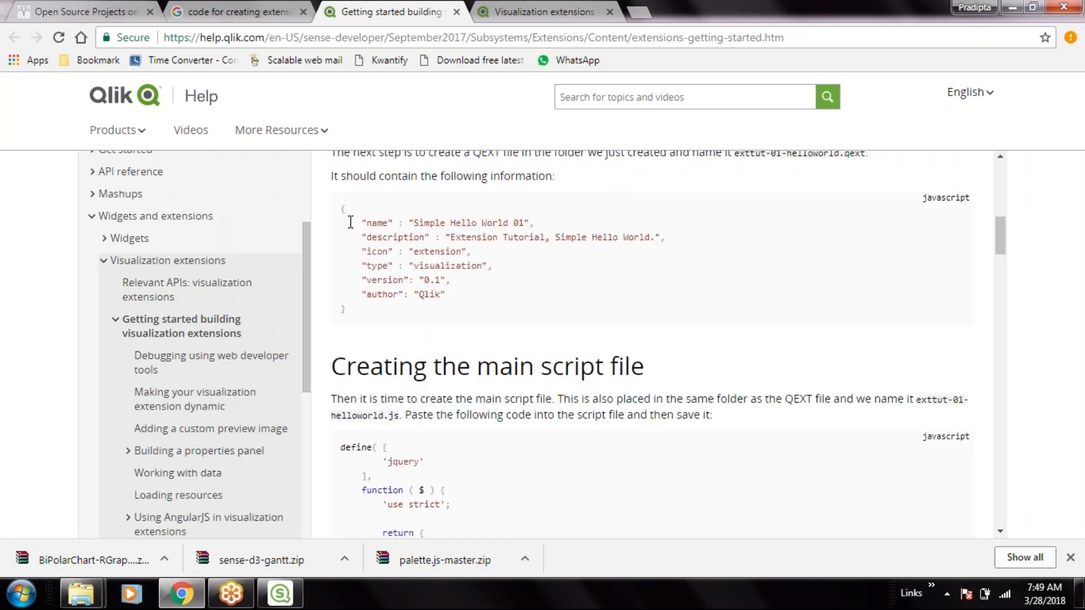
{"action": "double_click", "coordinate": [530, 236]}
{"action": "left_click_drag", "start_coordinate": [548, 237], "coordinate": [553, 237]}
{"action": "scroll", "coordinate": [756, 295], "scroll_direction": "down", "scroll_amount": 2}
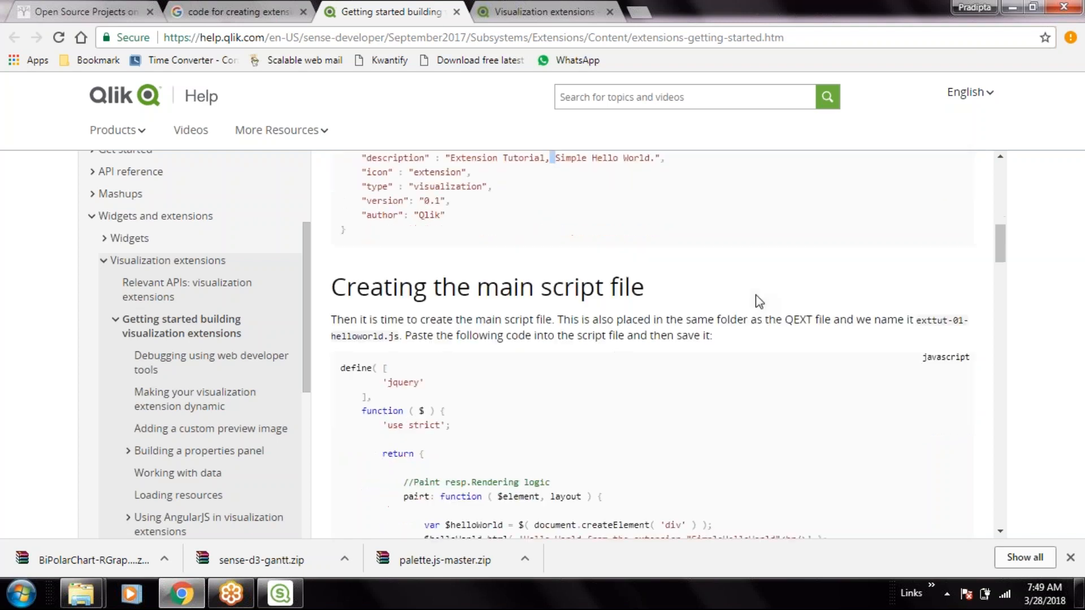
{"action": "scroll", "coordinate": [755, 294], "scroll_direction": "up", "scroll_amount": 3}
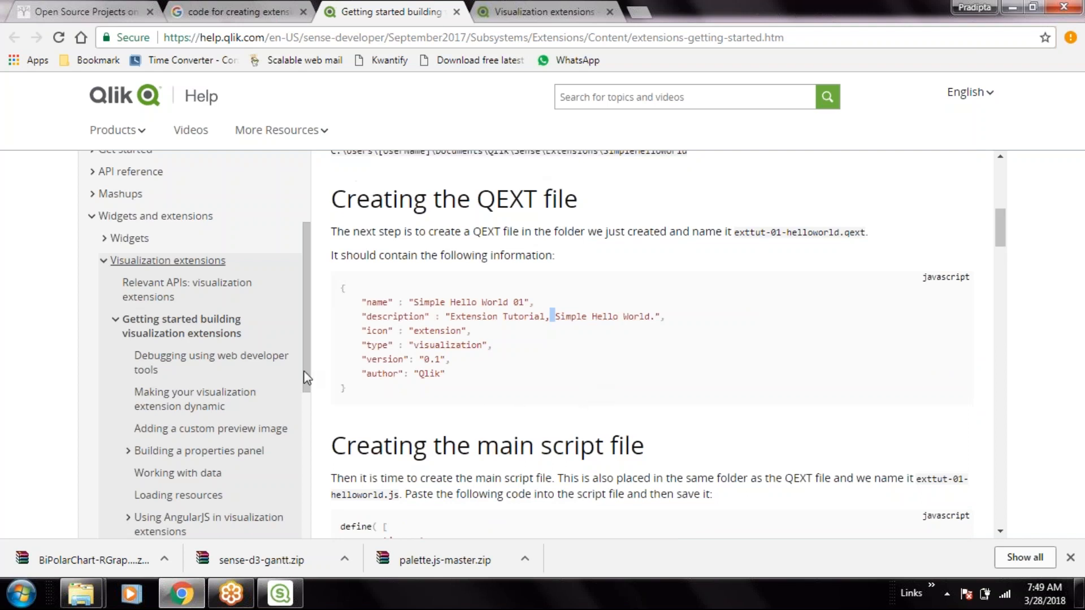
- Examine the QEXT sample's name, description, icon, type, version and author properties, together with their example values
{"action": "left_click", "coordinate": [577, 393]}
{"action": "double_click", "coordinate": [378, 303]}
{"action": "left_click", "coordinate": [378, 320]}
{"action": "double_click", "coordinate": [377, 320]}
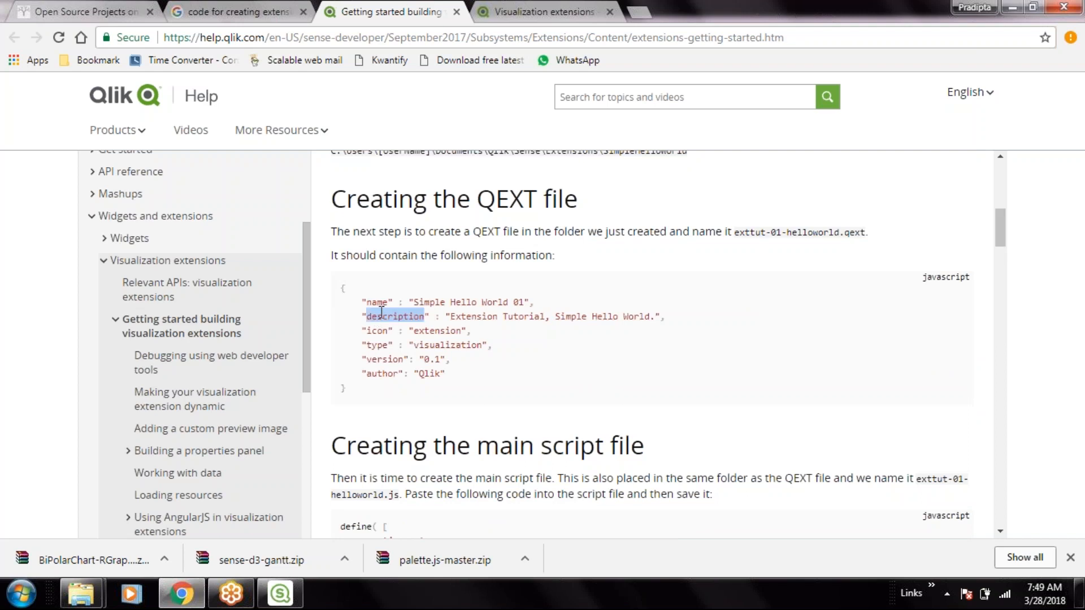
{"action": "left_click", "coordinate": [387, 332]}
{"action": "double_click", "coordinate": [381, 345]}
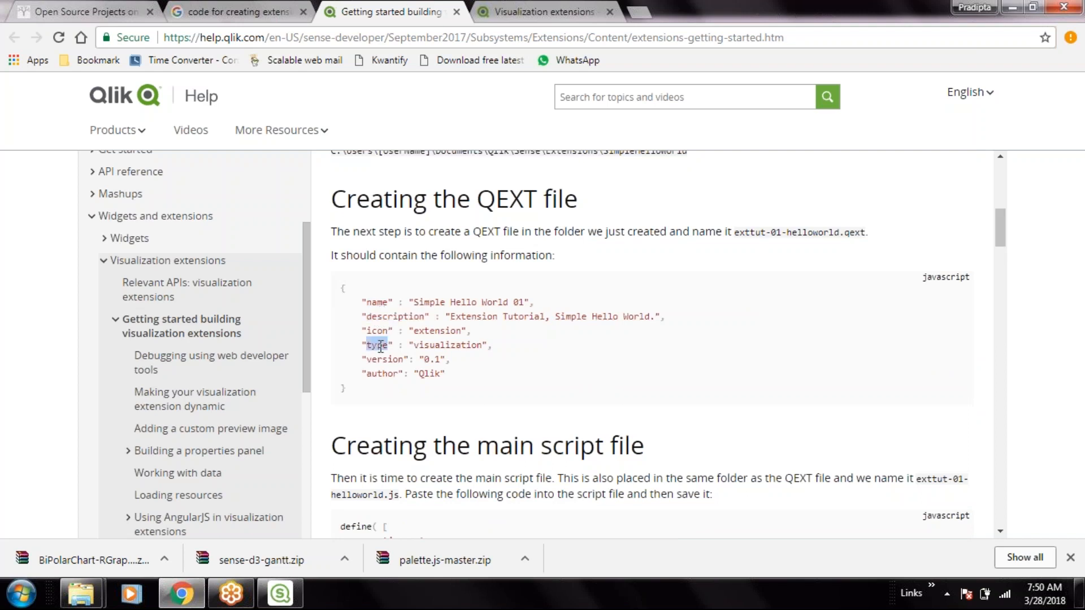
{"action": "left_click", "coordinate": [382, 359]}
{"action": "double_click", "coordinate": [385, 360]}
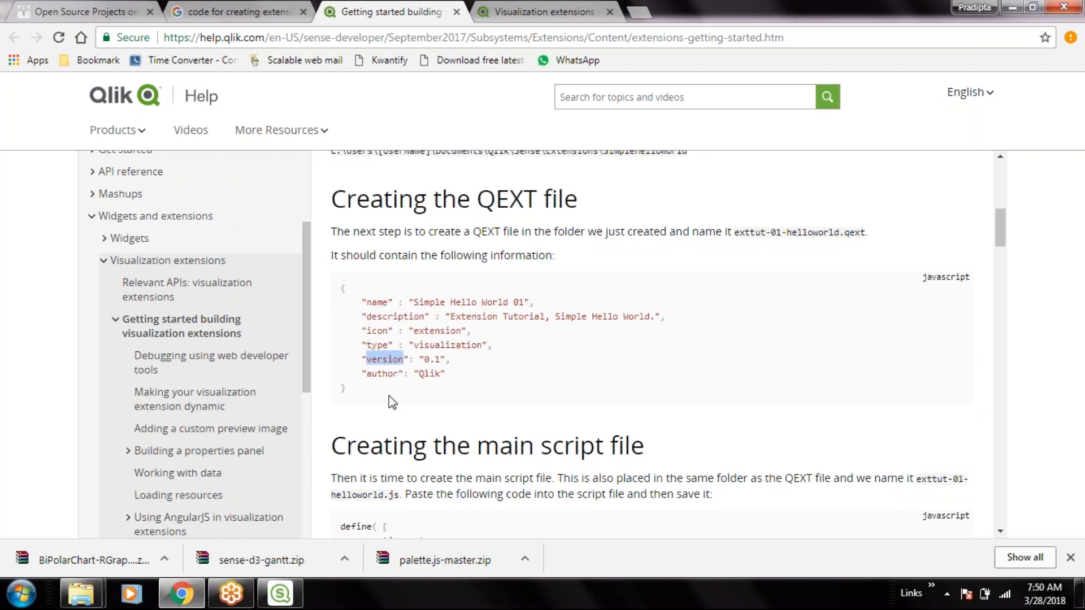
{"action": "double_click", "coordinate": [381, 374]}
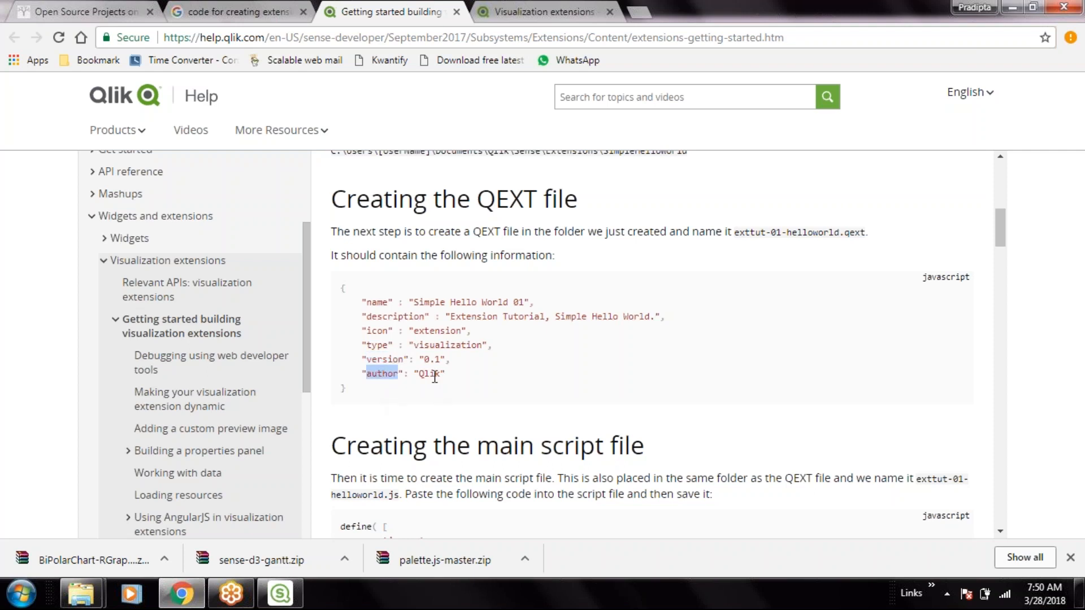
{"action": "double_click", "coordinate": [430, 374]}
{"action": "left_click", "coordinate": [436, 359]}
{"action": "double_click", "coordinate": [436, 359]}
{"action": "double_click", "coordinate": [446, 345]}
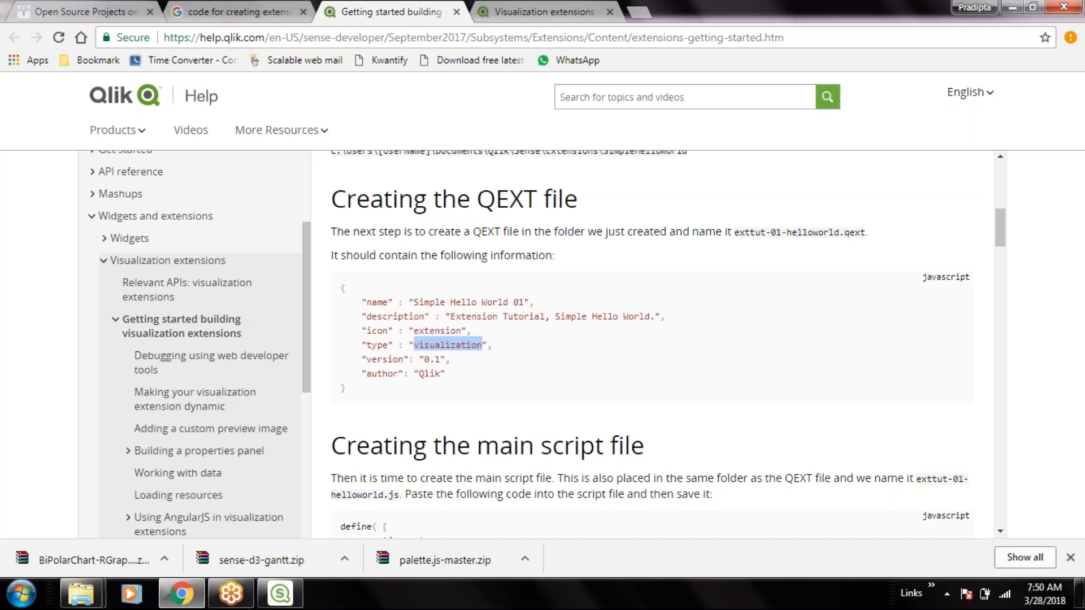
{"action": "double_click", "coordinate": [438, 331]}
{"action": "double_click", "coordinate": [400, 318]}
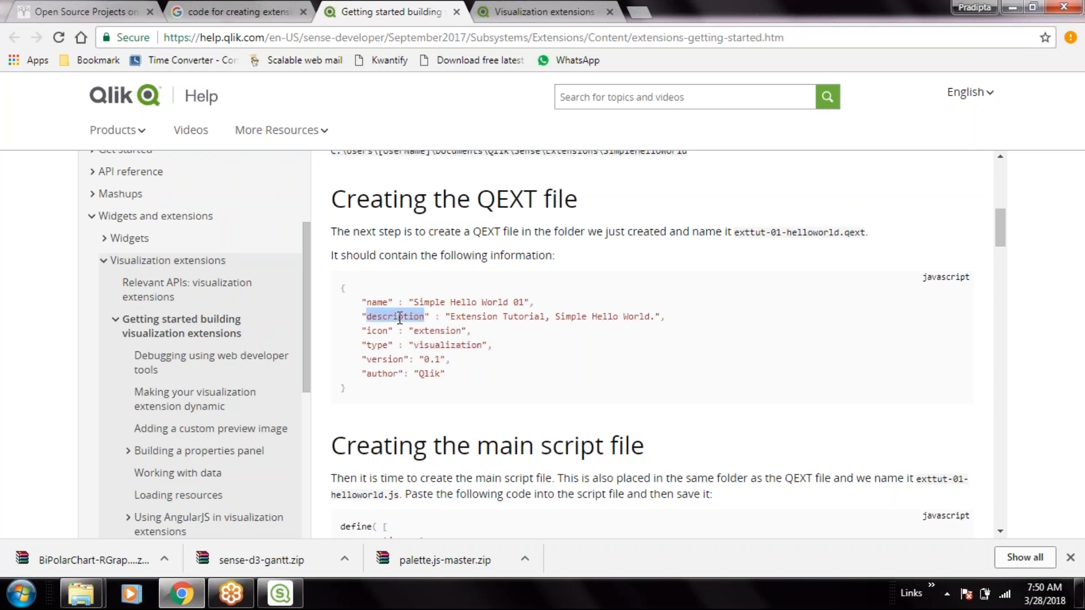
{"action": "left_click_drag", "start_coordinate": [449, 317], "coordinate": [656, 320]}
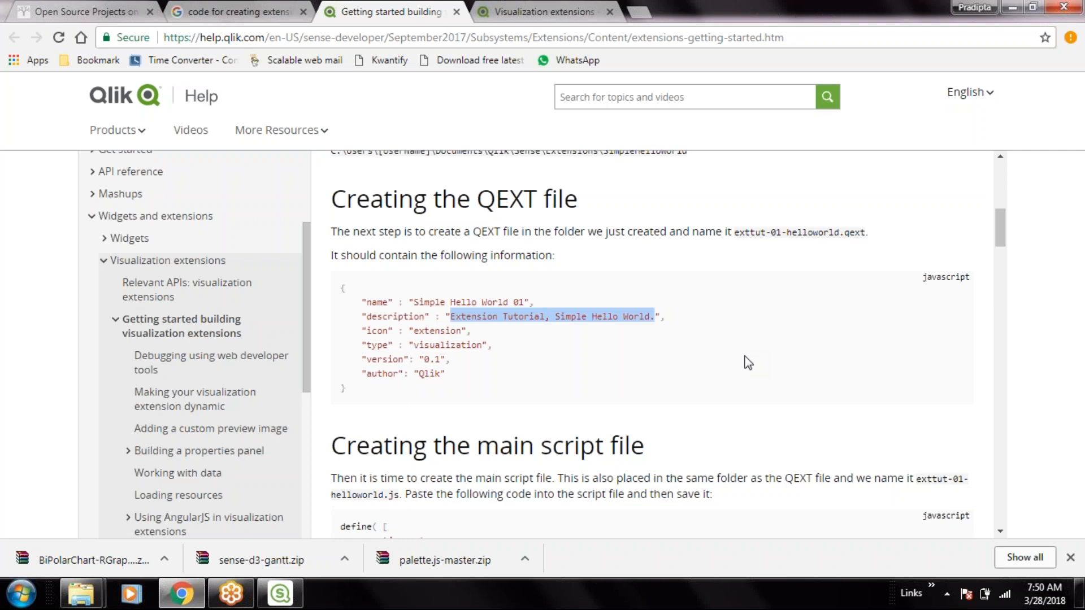
- Compare the custom objects list in Qlik Sense Desktop with the QEXT sample's name value in Chrome, highlighting "Simple Hello World 01"
{"action": "left_click", "coordinate": [280, 594]}
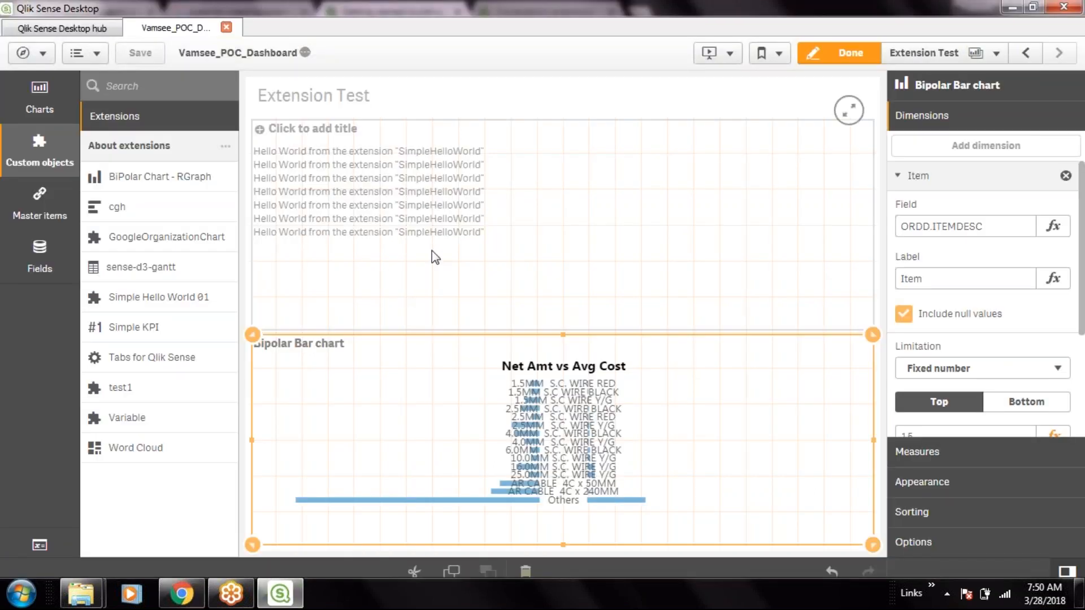
{"action": "key", "text": "alt+Tab"}
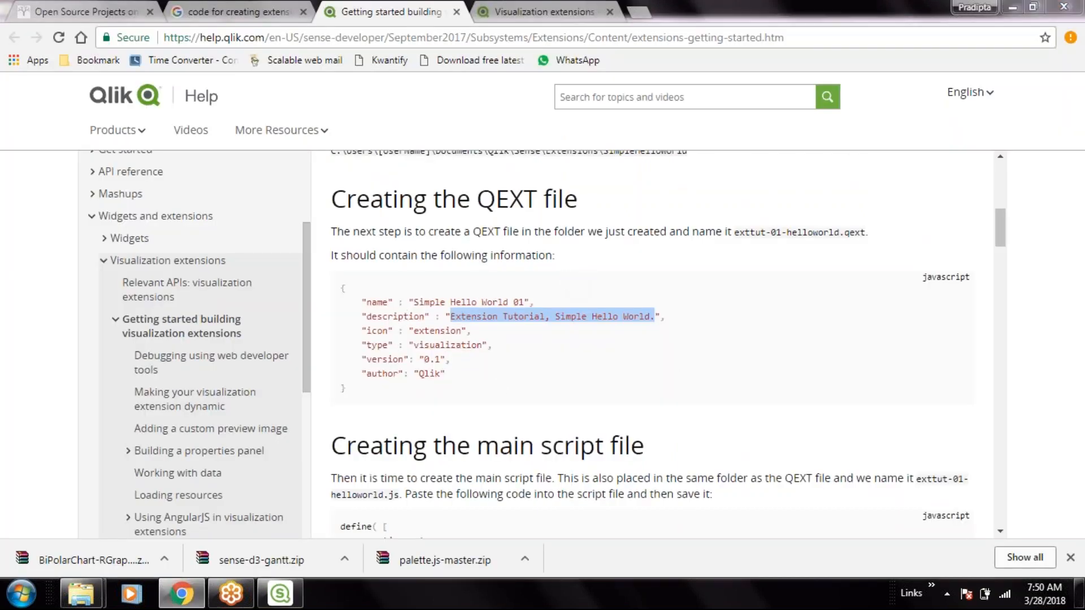
{"action": "key", "text": "alt+Tab"}
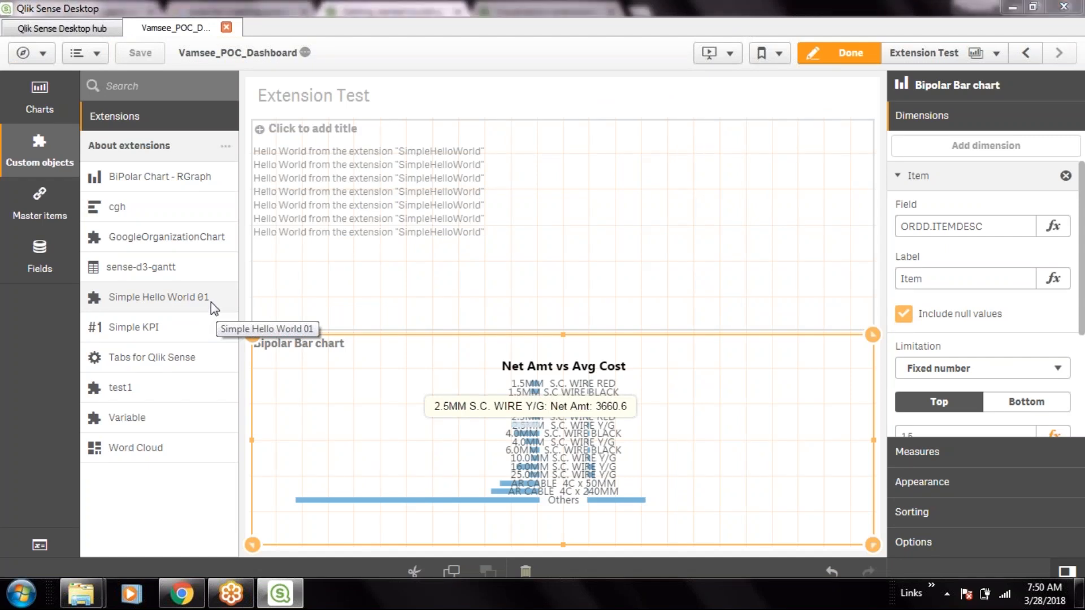
{"action": "key", "text": "alt+Tab"}
{"action": "left_click", "coordinate": [433, 297]}
{"action": "left_click_drag", "start_coordinate": [419, 302], "coordinate": [525, 308]}
{"action": "left_click", "coordinate": [534, 312]}
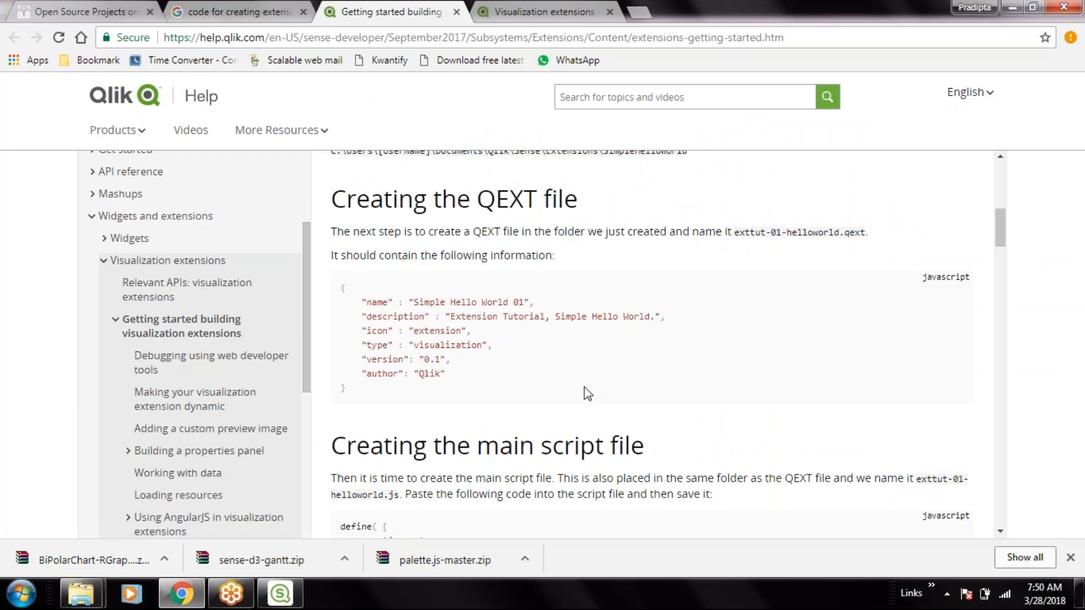
- Examine the main script sample's div element and Hello World output string, comparing them with the extension on the Qlik Sense sheet
{"action": "scroll", "coordinate": [585, 392], "scroll_direction": "down", "scroll_amount": 3}
{"action": "scroll", "coordinate": [588, 394], "scroll_direction": "up", "scroll_amount": 2}
{"action": "scroll", "coordinate": [577, 395], "scroll_direction": "down", "scroll_amount": 6}
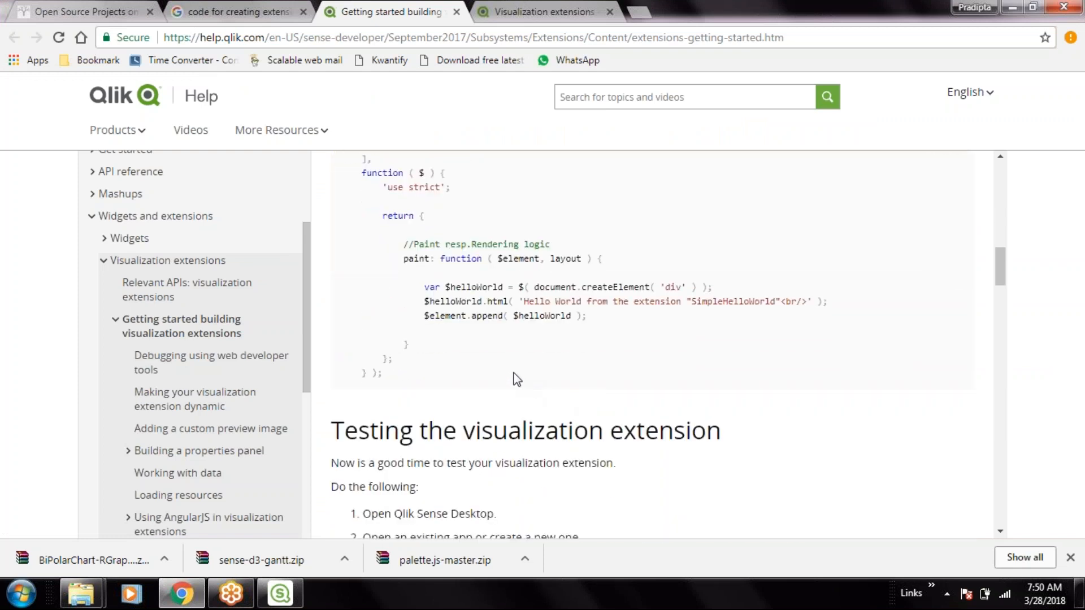
{"action": "scroll", "coordinate": [517, 378], "scroll_direction": "up", "scroll_amount": 2}
{"action": "double_click", "coordinate": [673, 366]}
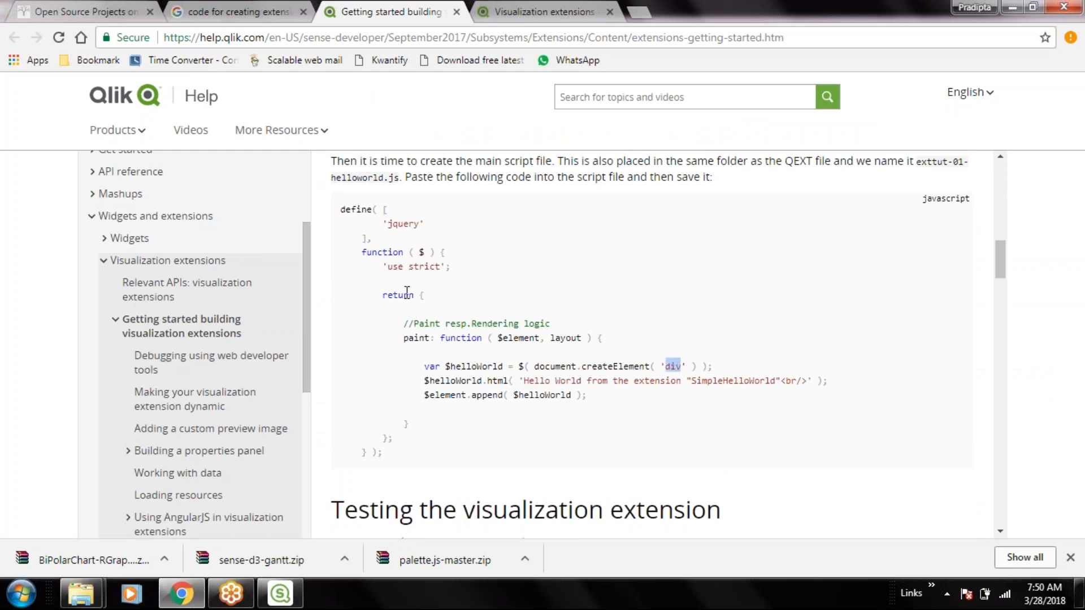
{"action": "left_click", "coordinate": [596, 428]}
{"action": "left_click_drag", "start_coordinate": [525, 382], "coordinate": [810, 381]}
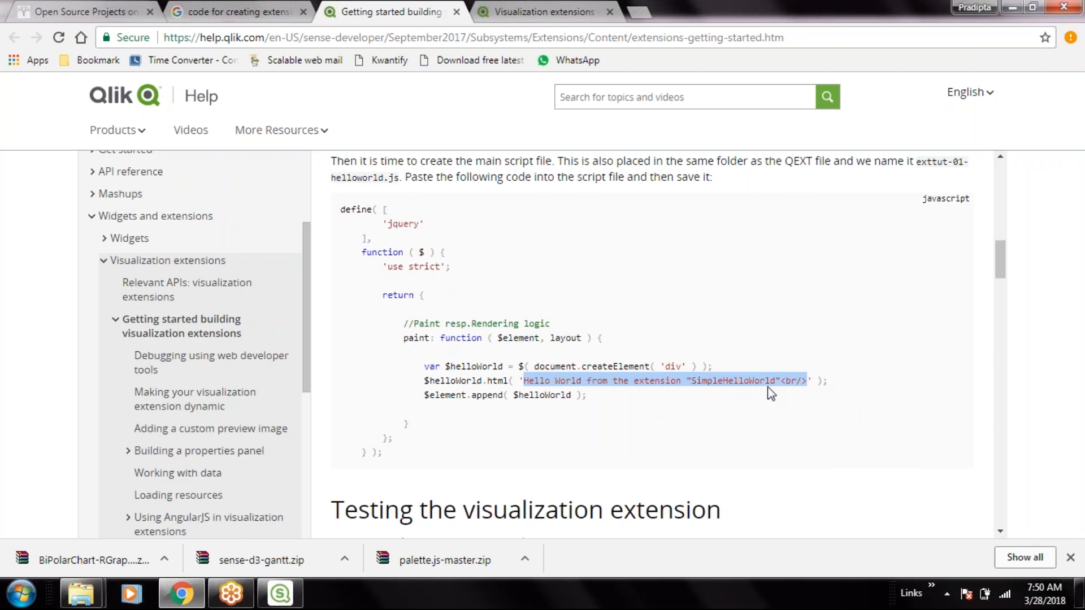
{"action": "key", "text": "alt+Tab"}
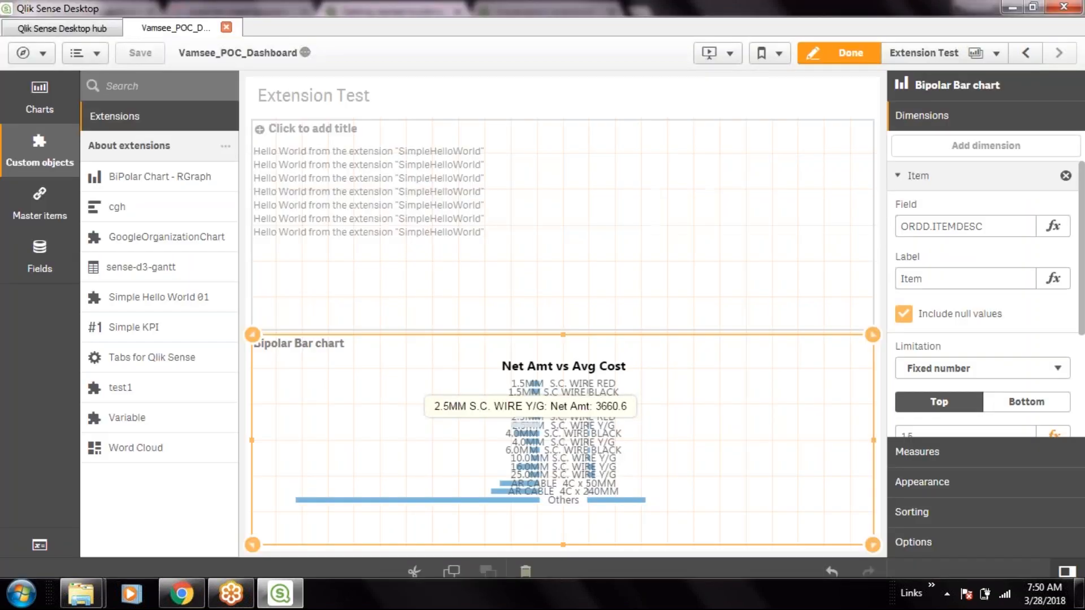
{"action": "key", "text": "alt+Tab"}
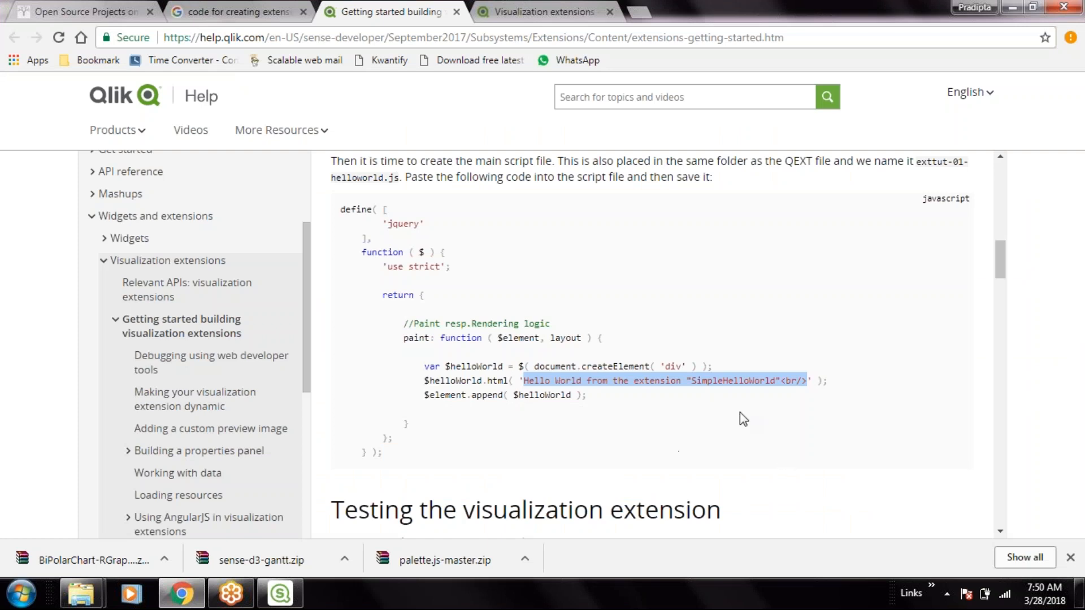
{"action": "left_click", "coordinate": [673, 405]}
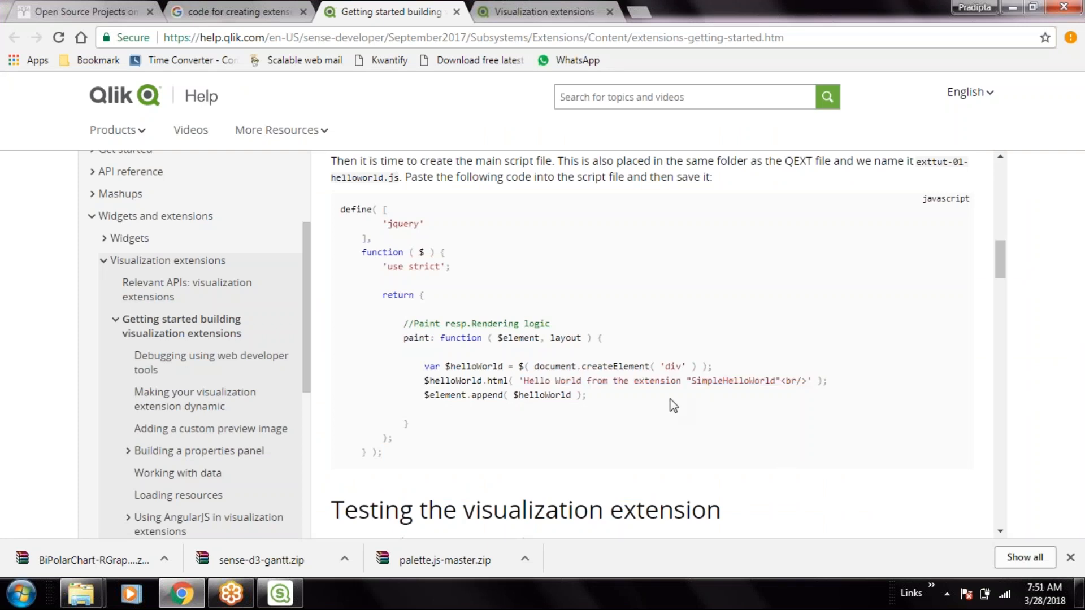
- Read the help page's sections on testing and fine tuning the extension and detecting an existing node
{"action": "scroll", "coordinate": [673, 405], "scroll_direction": "down", "scroll_amount": 4}
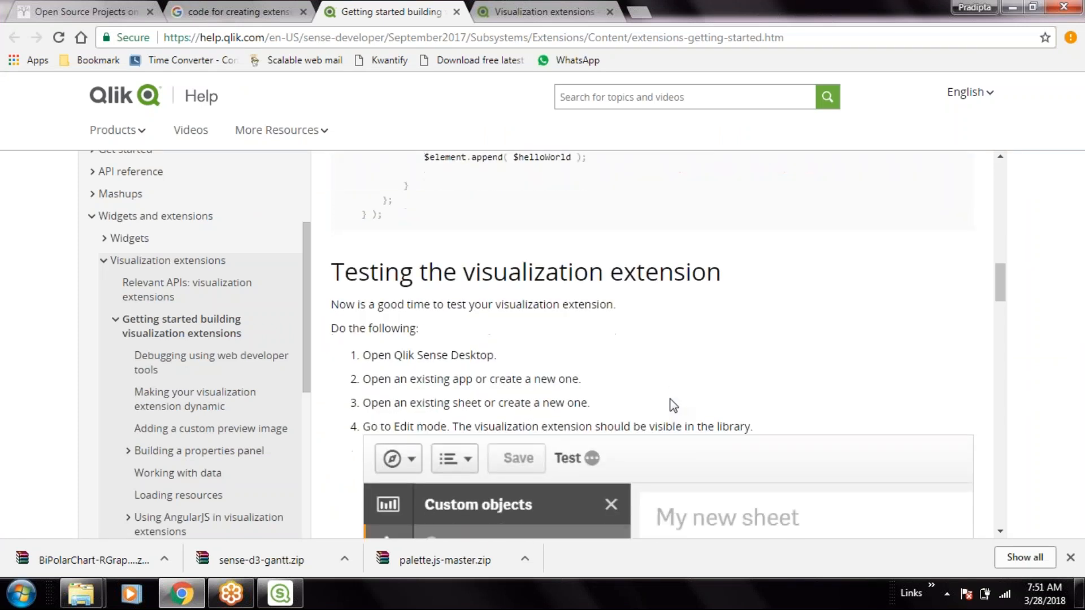
{"action": "scroll", "coordinate": [673, 405], "scroll_direction": "down", "scroll_amount": 10}
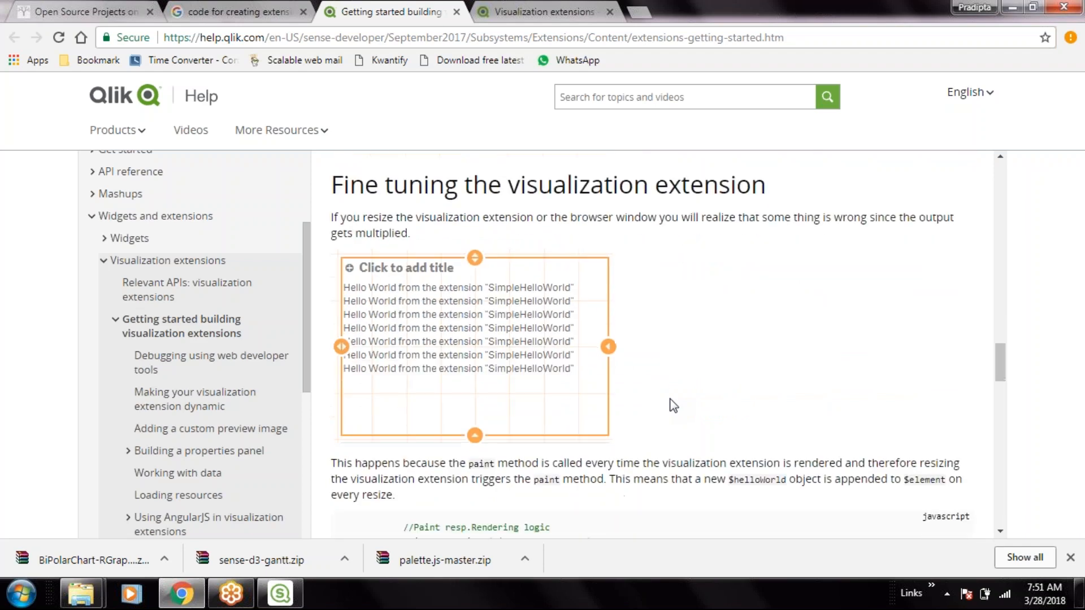
{"action": "scroll", "coordinate": [673, 404], "scroll_direction": "down", "scroll_amount": 12}
{"action": "scroll", "coordinate": [673, 404], "scroll_direction": "up", "scroll_amount": 3}
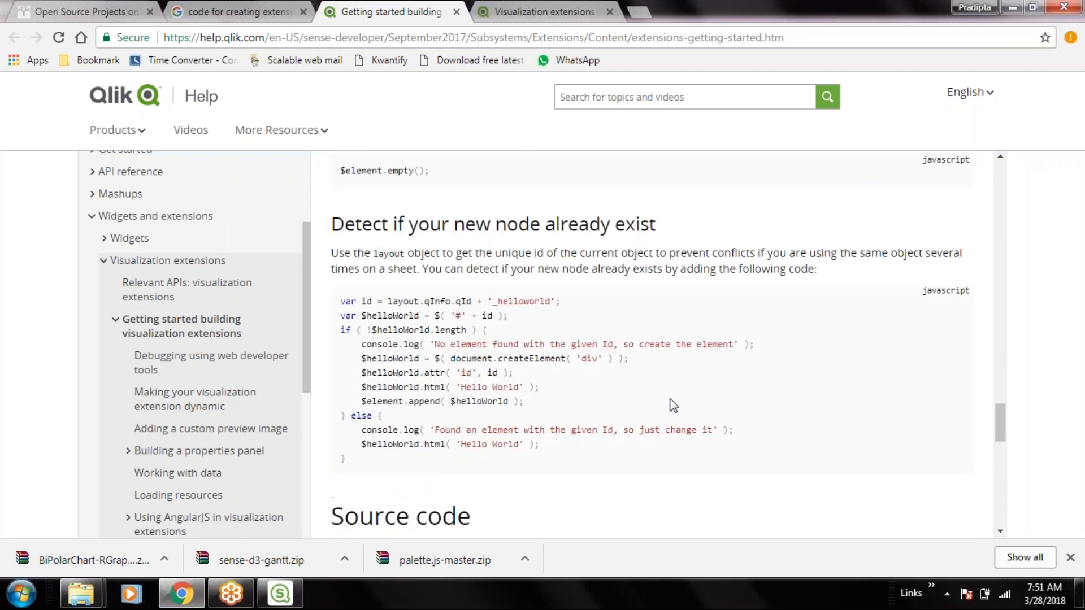
- Look through the "Visualization extensions" help page for example sources and open its branch.qlik.com link
{"action": "left_click", "coordinate": [509, 11]}
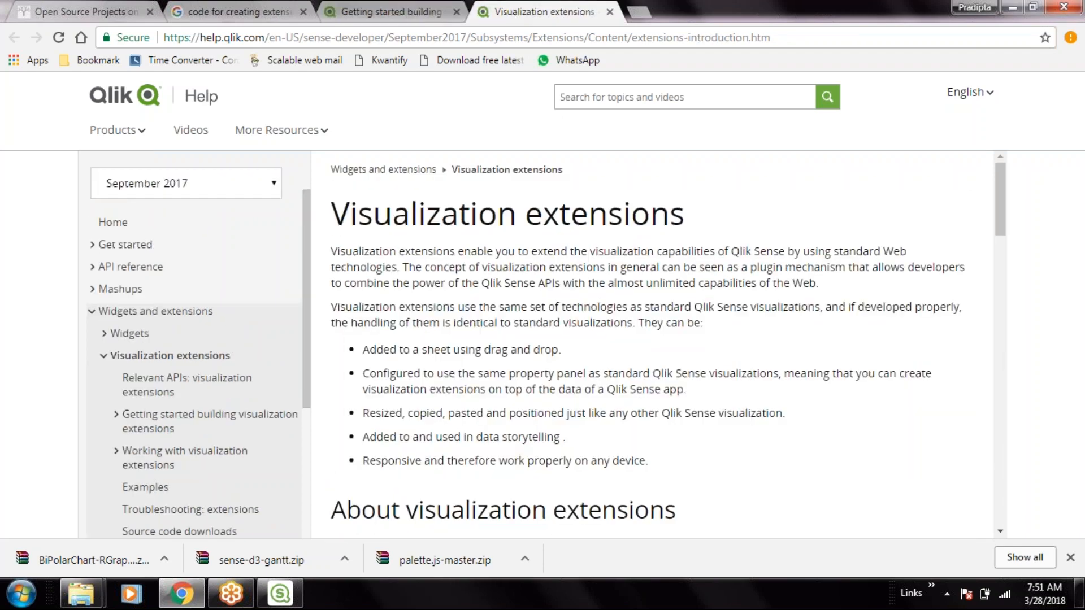
{"action": "scroll", "coordinate": [668, 343], "scroll_direction": "down", "scroll_amount": 17}
{"action": "scroll", "coordinate": [668, 342], "scroll_direction": "down", "scroll_amount": 10}
{"action": "scroll", "coordinate": [669, 343], "scroll_direction": "up", "scroll_amount": 6}
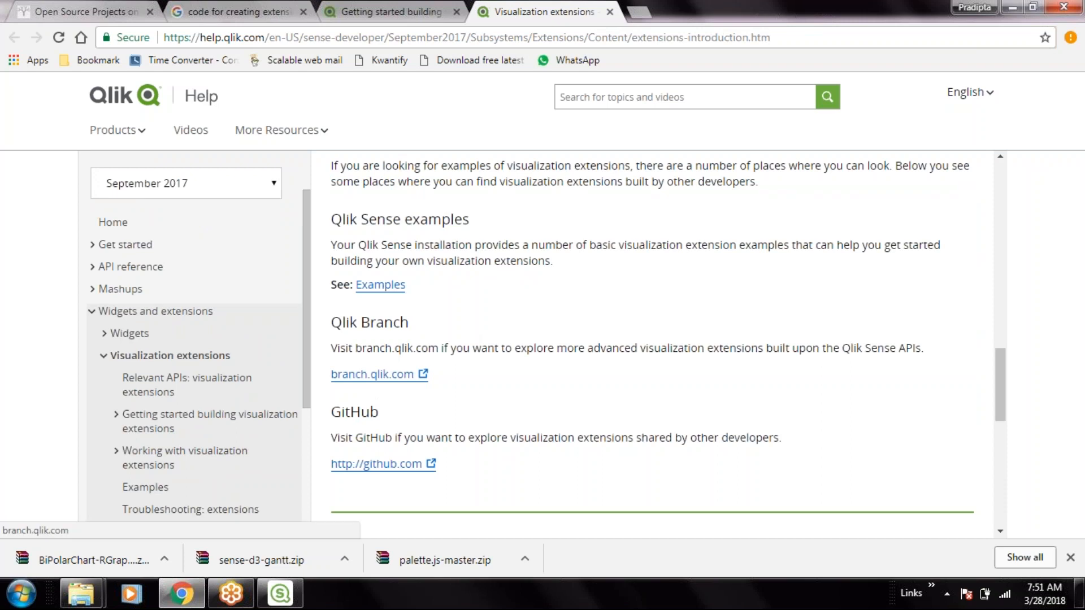
{"action": "left_click", "coordinate": [373, 374]}
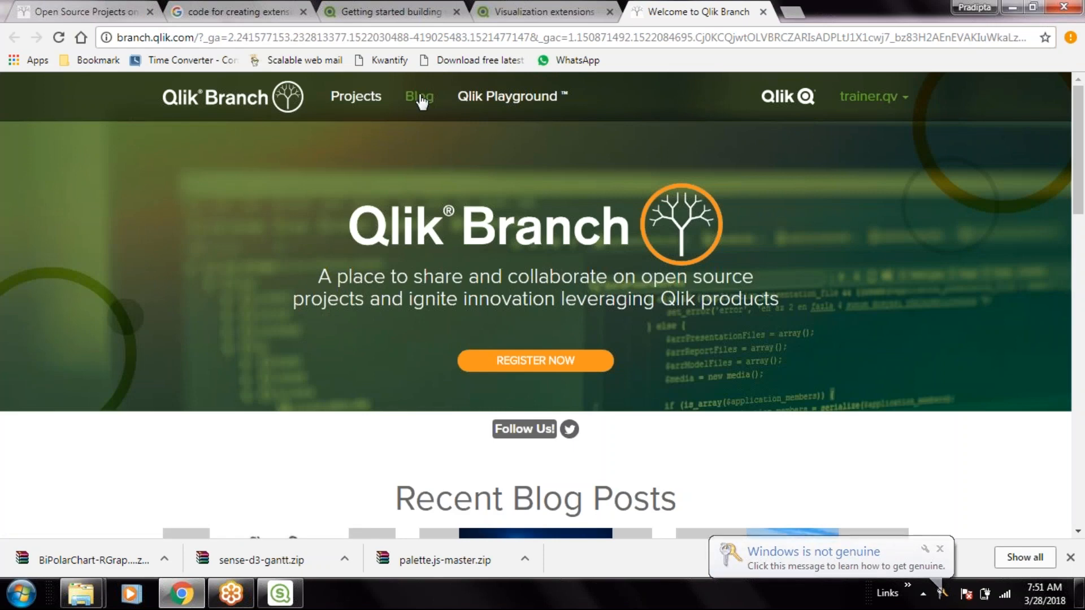
- Open the Qlik Branch projects page and search it for "code for extension object"
{"action": "left_click", "coordinate": [356, 96]}
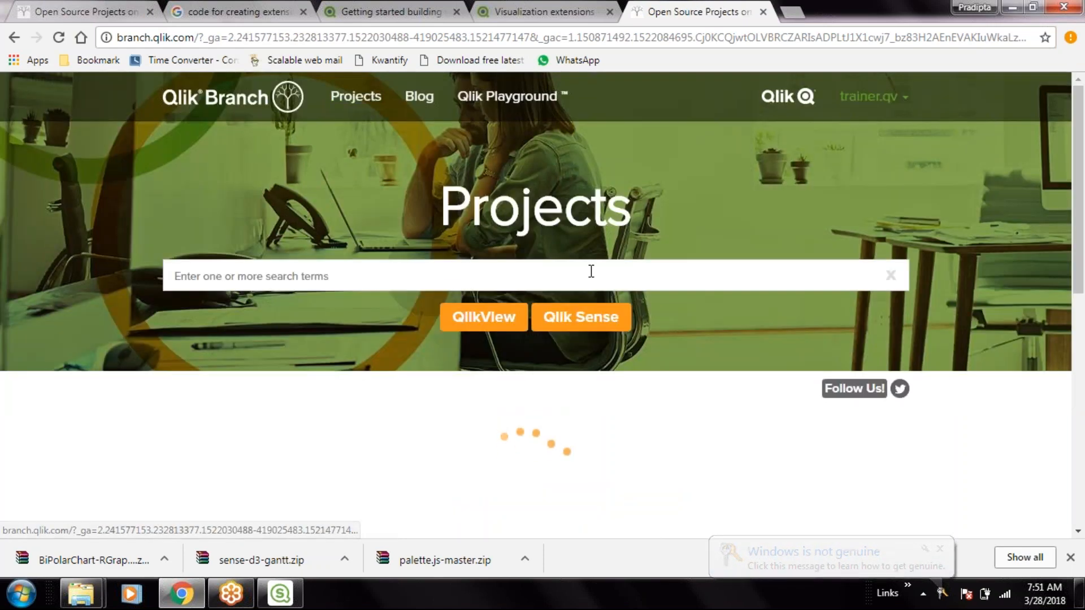
{"action": "type", "text": "co"}
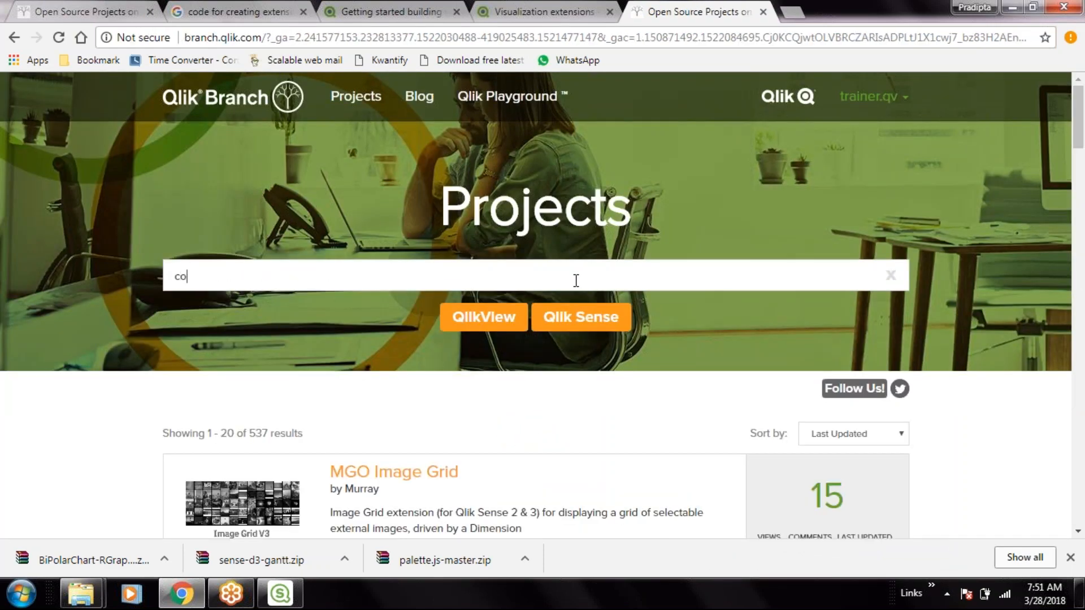
{"action": "type", "text": "de for "}
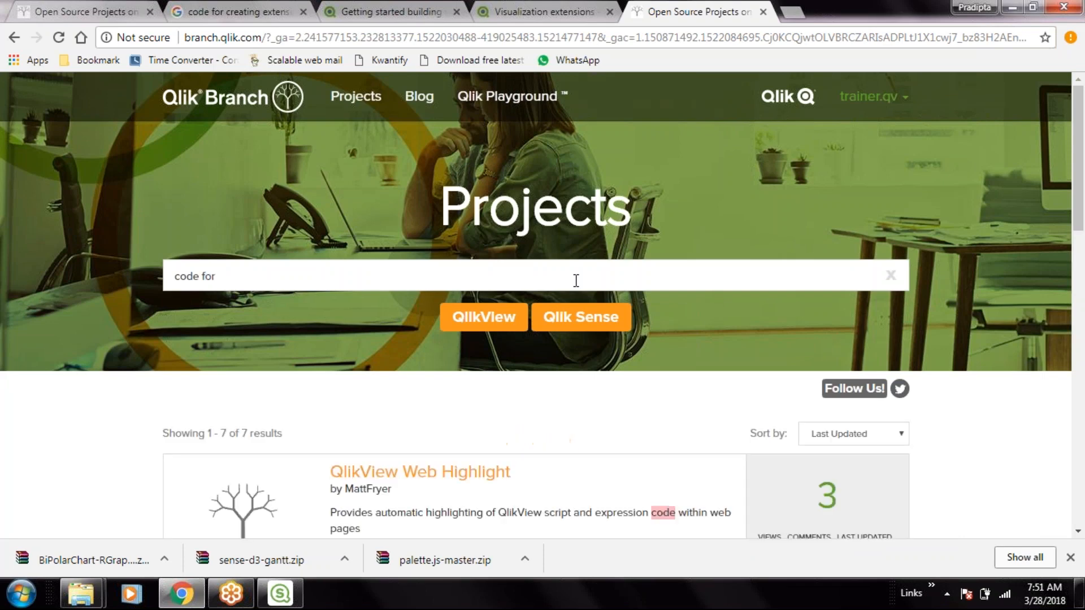
{"action": "type", "text": "exten"}
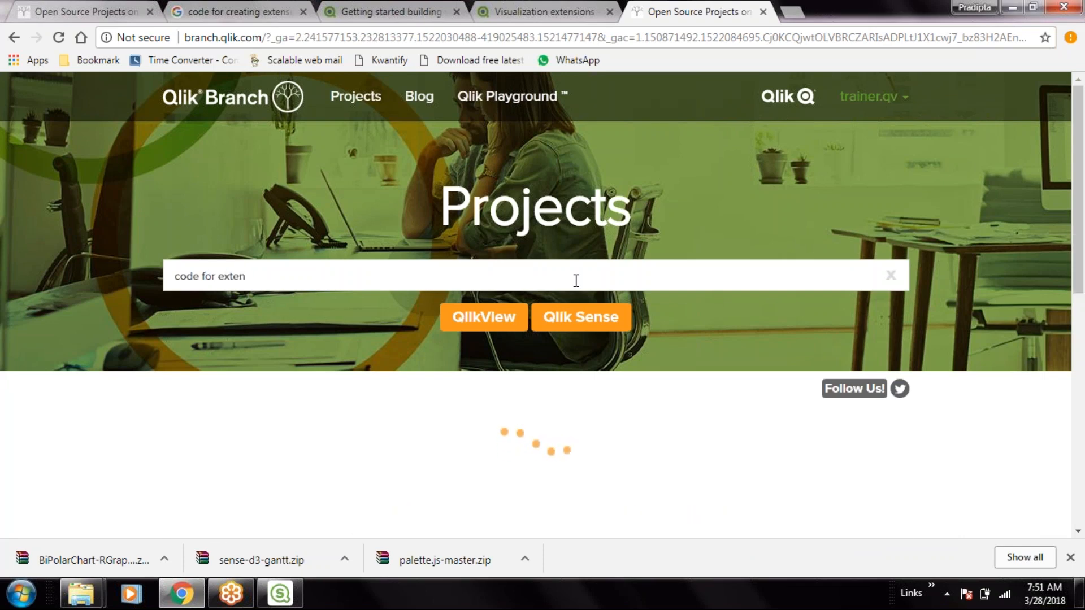
{"action": "type", "text": "sion "}
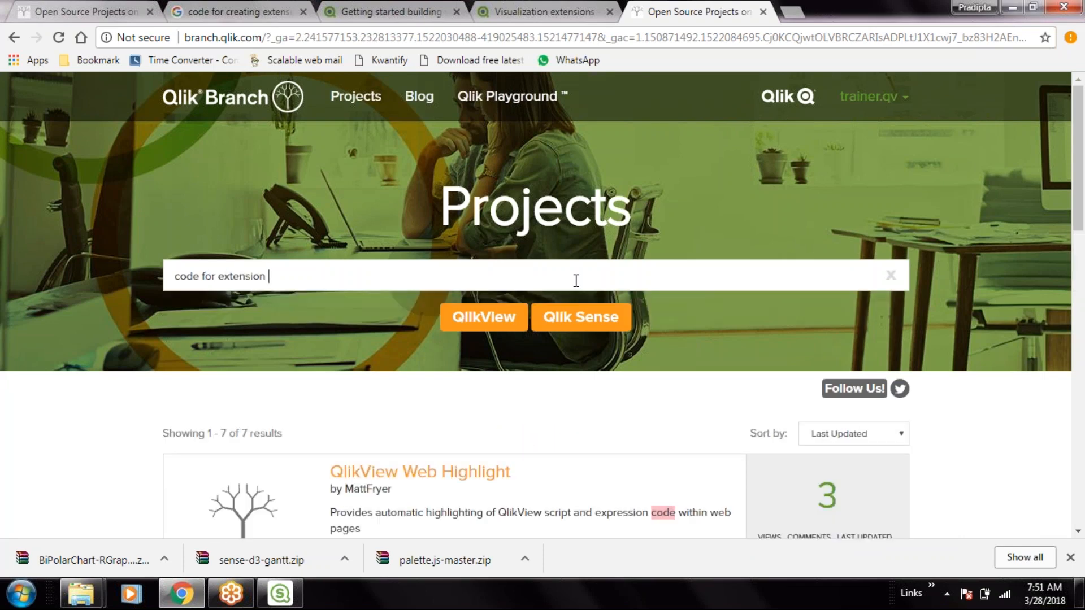
{"action": "type", "text": "object"}
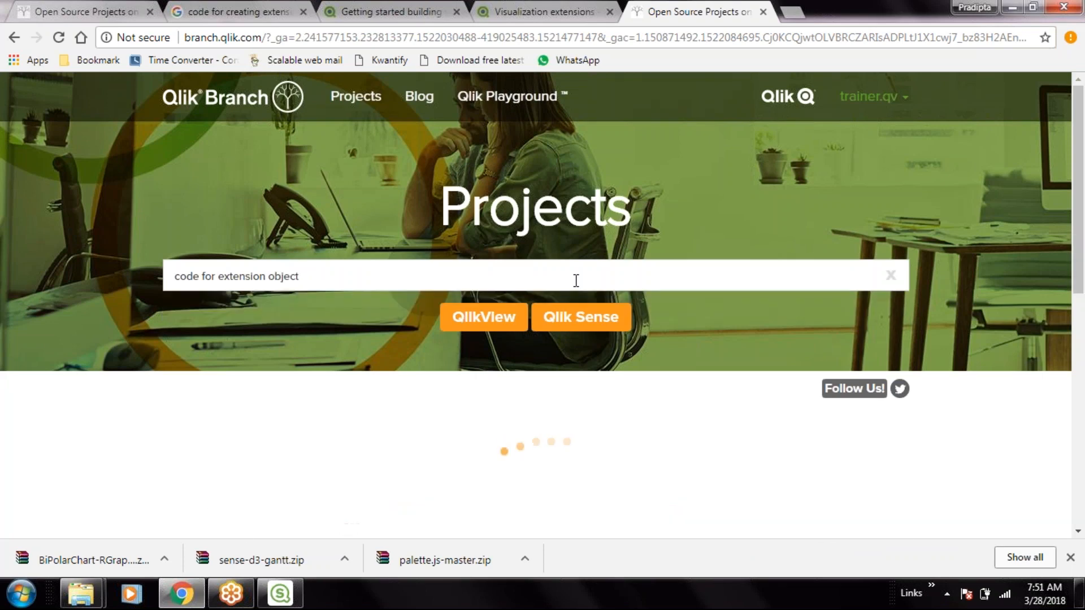
- Replace the search with the Qlik Sense product filter on the project list, toggling the filter to compare the listings
{"action": "left_click", "coordinate": [583, 326]}
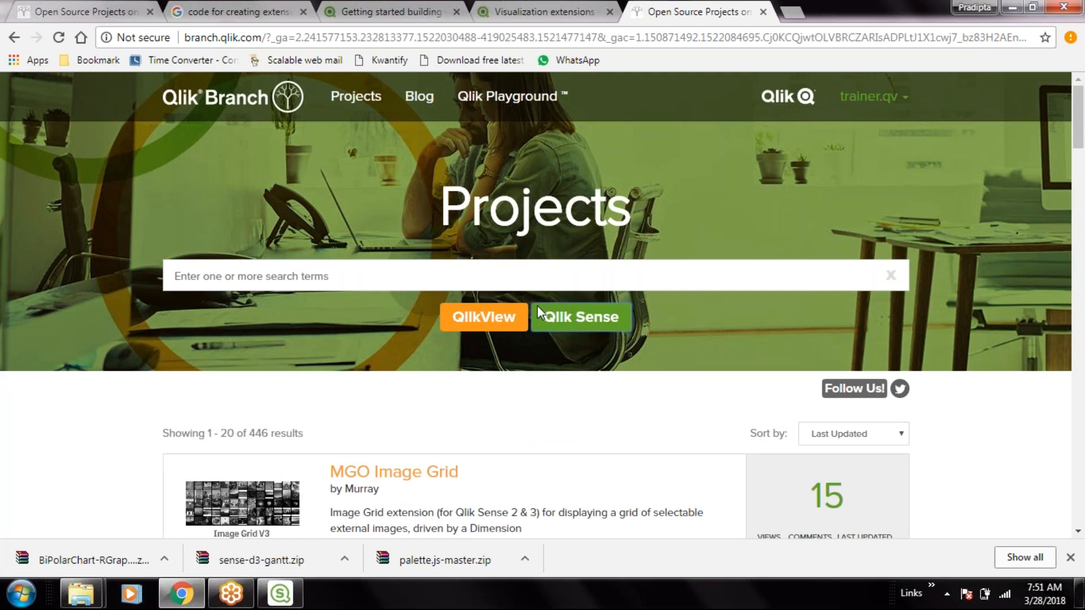
{"action": "left_click", "coordinate": [610, 325]}
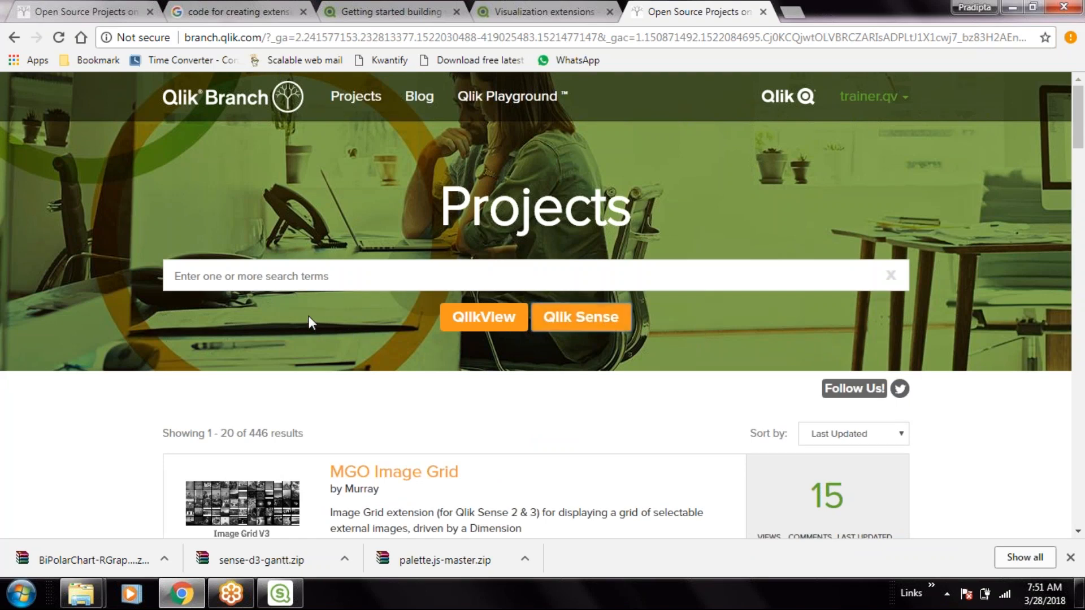
{"action": "left_click", "coordinate": [592, 317]}
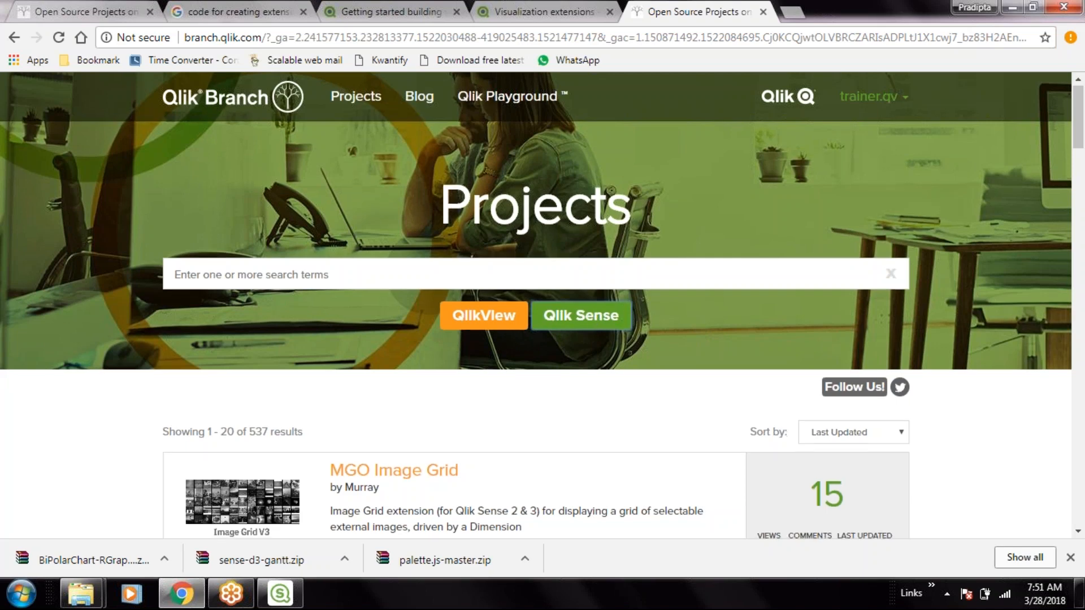
- Find the qsVariable project in the list and open its page in a new browser tab
{"action": "scroll", "coordinate": [627, 321], "scroll_direction": "down", "scroll_amount": 3}
{"action": "scroll", "coordinate": [536, 305], "scroll_direction": "down", "scroll_amount": 4}
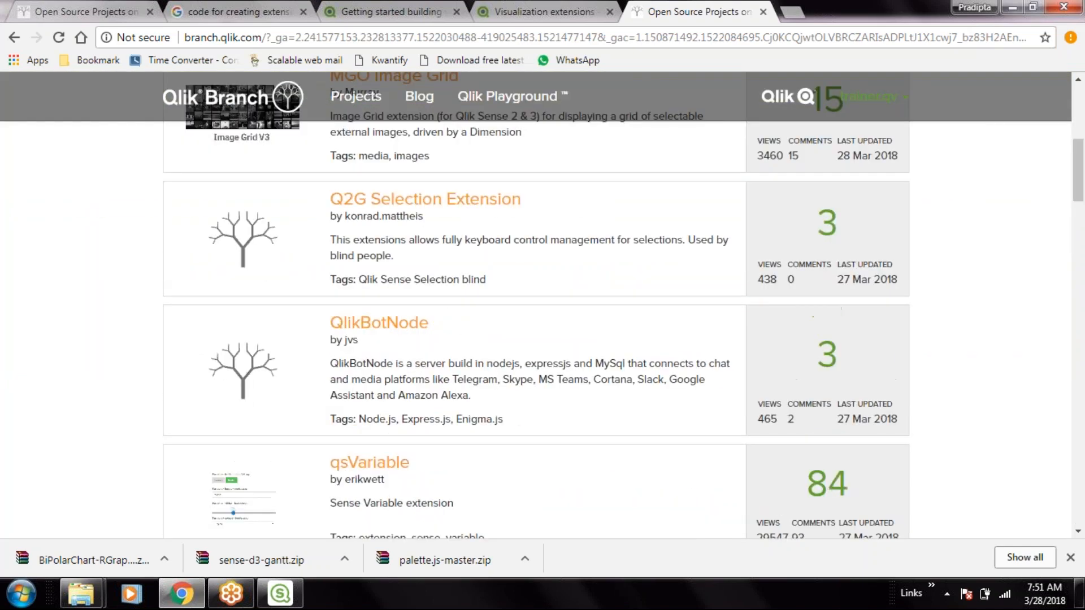
{"action": "scroll", "coordinate": [535, 305], "scroll_direction": "down", "scroll_amount": 2}
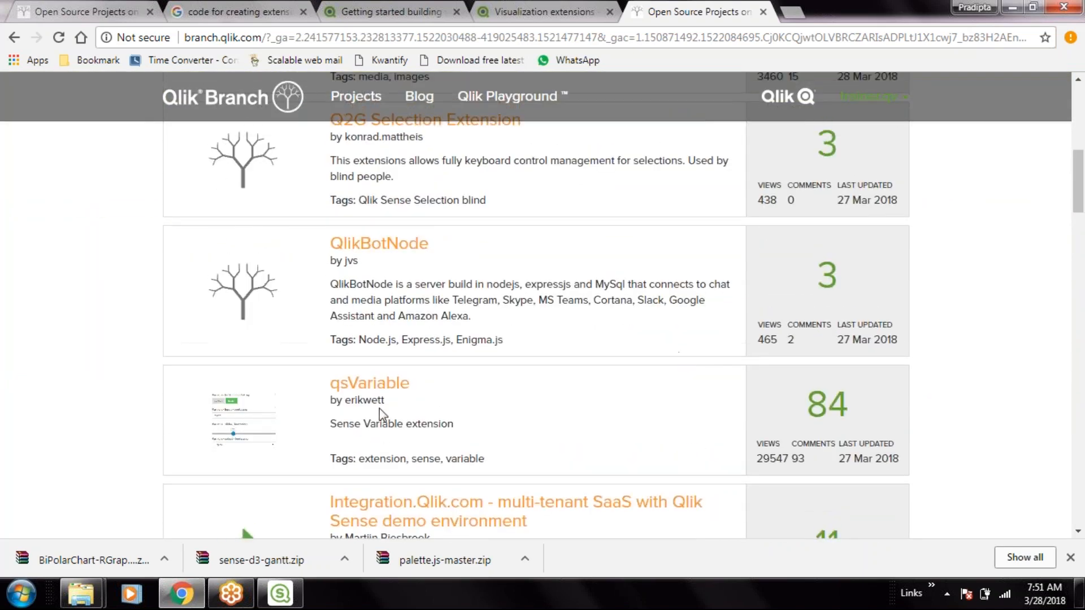
{"action": "right_click", "coordinate": [373, 385]}
{"action": "left_click", "coordinate": [447, 399]}
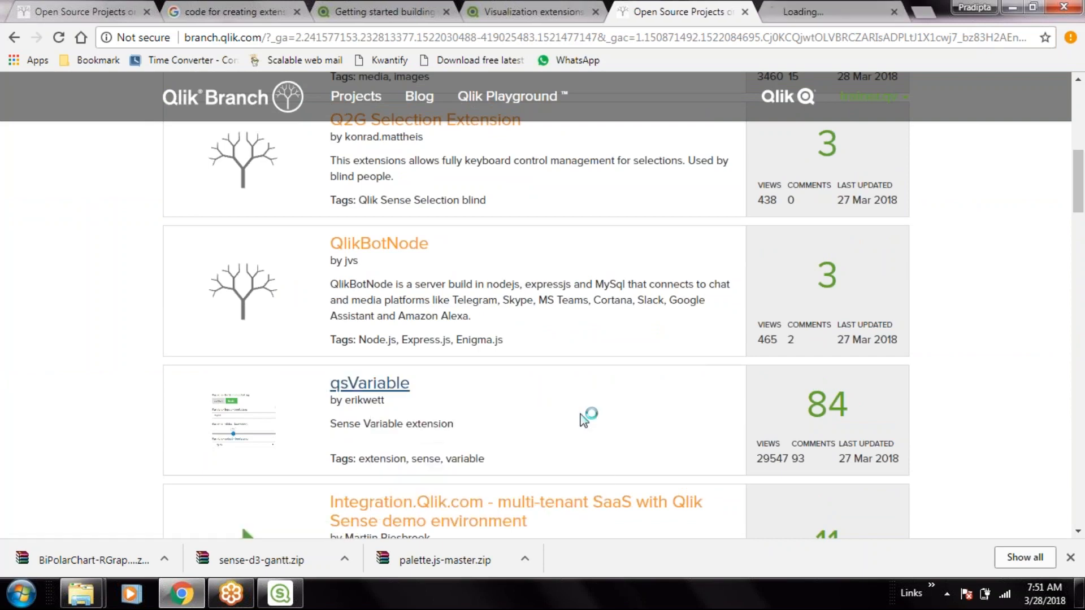
- Browse further down the project list and open the SimpleFieldSelect project in a new browser tab
{"action": "scroll", "coordinate": [584, 420], "scroll_direction": "down", "scroll_amount": 16}
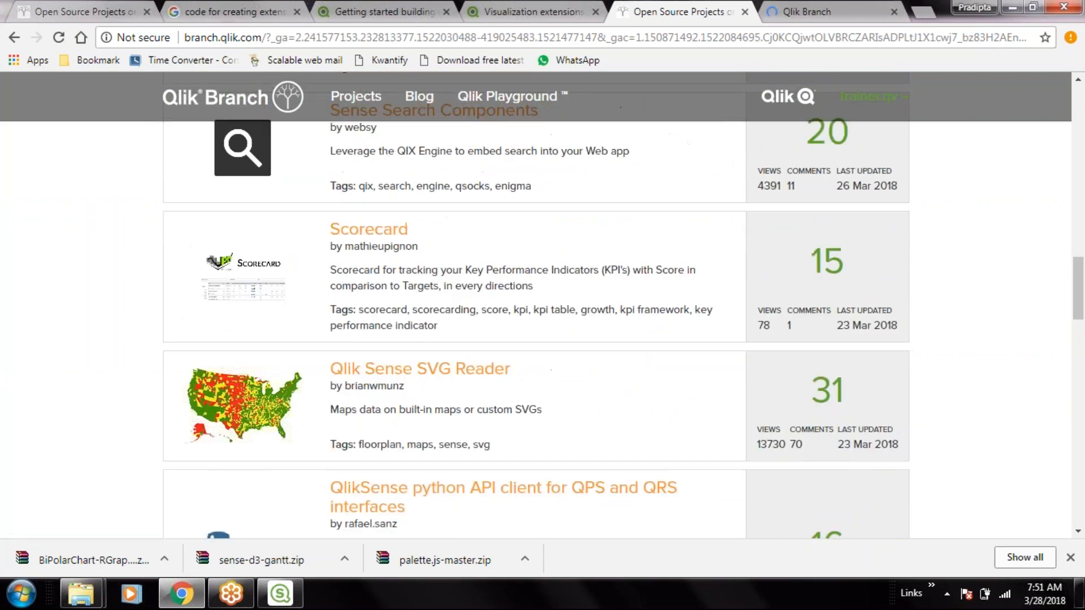
{"action": "scroll", "coordinate": [587, 399], "scroll_direction": "down", "scroll_amount": 5}
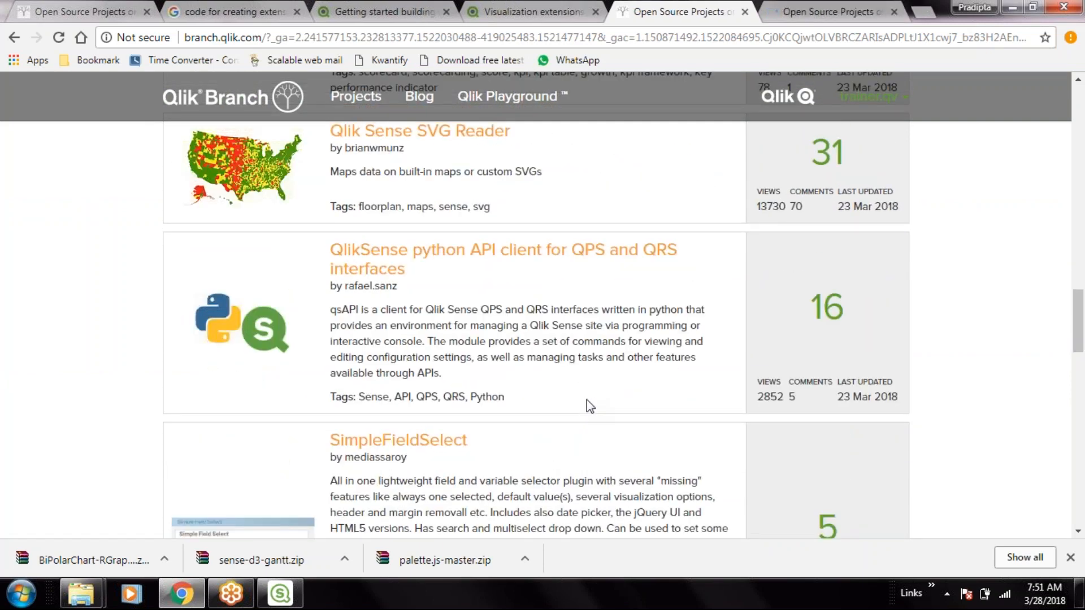
{"action": "scroll", "coordinate": [587, 399], "scroll_direction": "down", "scroll_amount": 5}
{"action": "scroll", "coordinate": [587, 399], "scroll_direction": "up", "scroll_amount": 1}
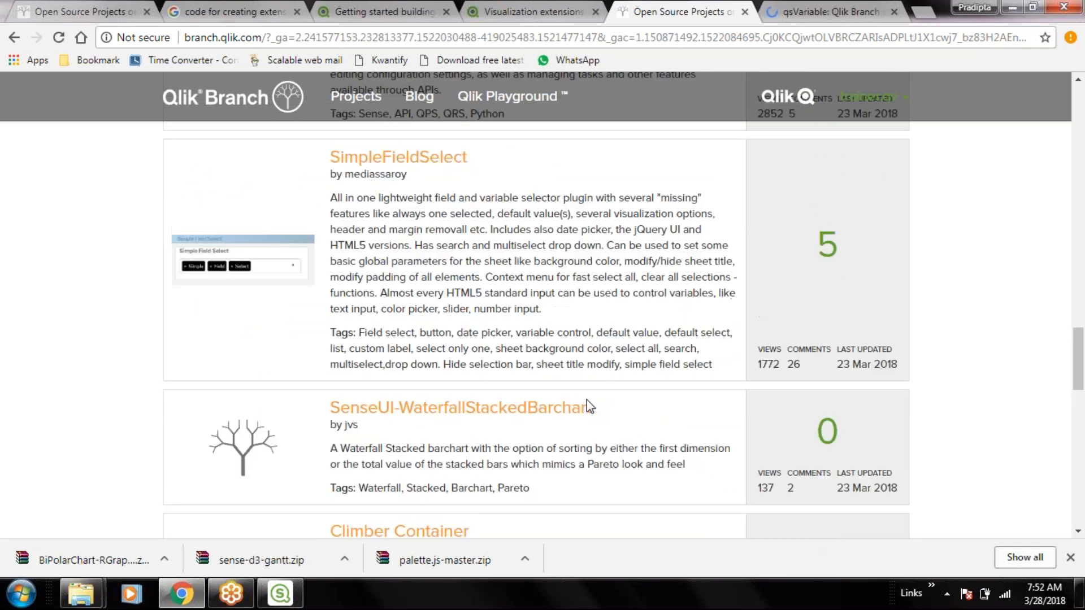
{"action": "scroll", "coordinate": [415, 212], "scroll_direction": "down", "scroll_amount": 1}
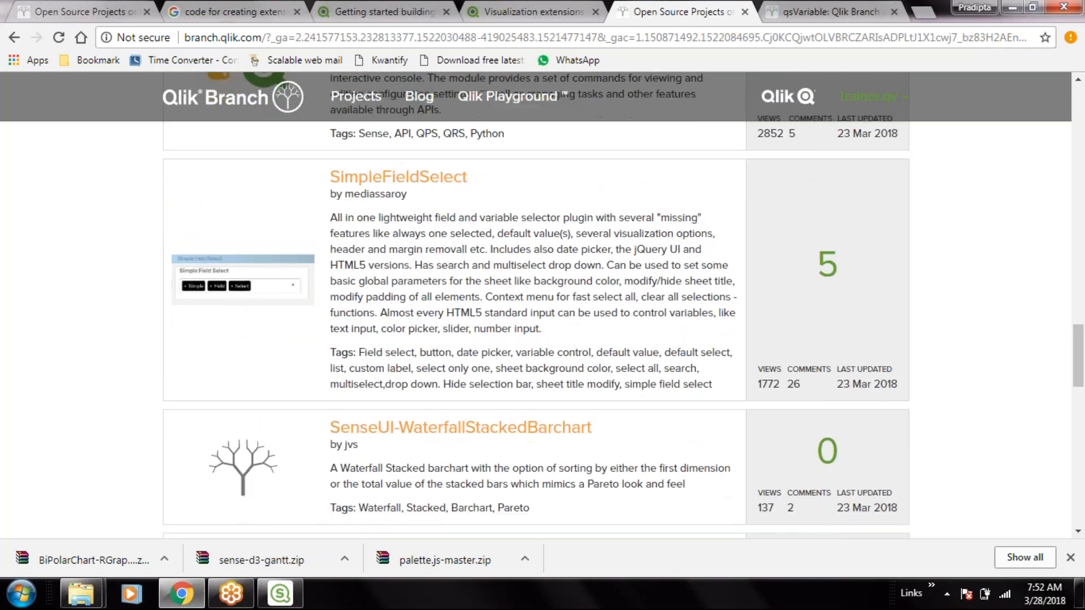
{"action": "scroll", "coordinate": [416, 212], "scroll_direction": "up", "scroll_amount": 1}
{"action": "right_click", "coordinate": [430, 203]}
{"action": "left_click", "coordinate": [475, 215]}
- Go to page 2 of the project list and open the Circular dual gauge project in a new browser tab
{"action": "scroll", "coordinate": [702, 376], "scroll_direction": "down", "scroll_amount": 2}
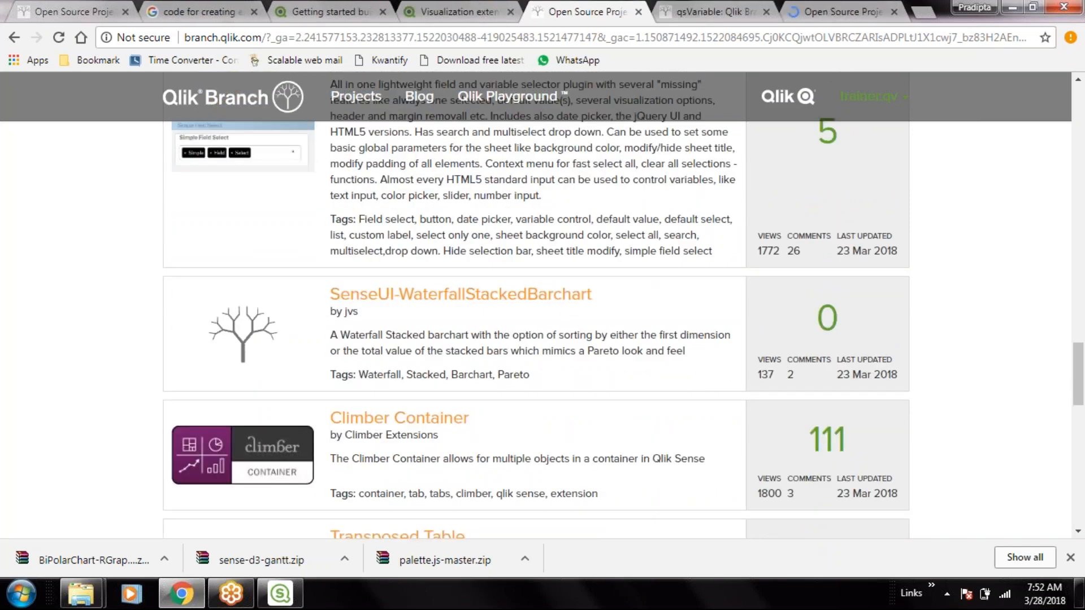
{"action": "scroll", "coordinate": [537, 305], "scroll_direction": "down", "scroll_amount": 2}
{"action": "scroll", "coordinate": [537, 305], "scroll_direction": "down", "scroll_amount": 2}
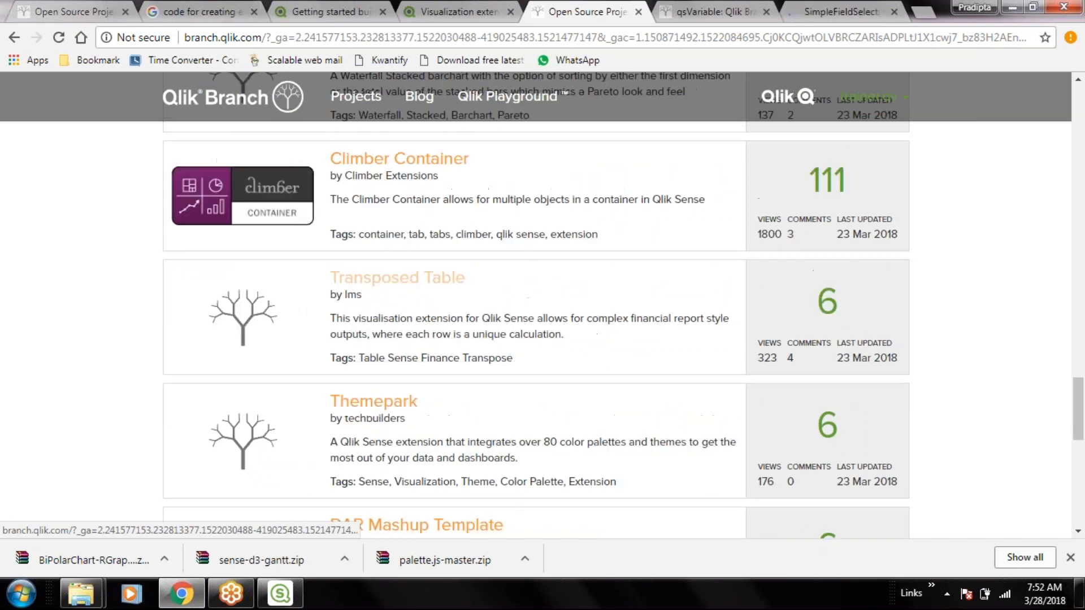
{"action": "scroll", "coordinate": [537, 305], "scroll_direction": "down", "scroll_amount": 4}
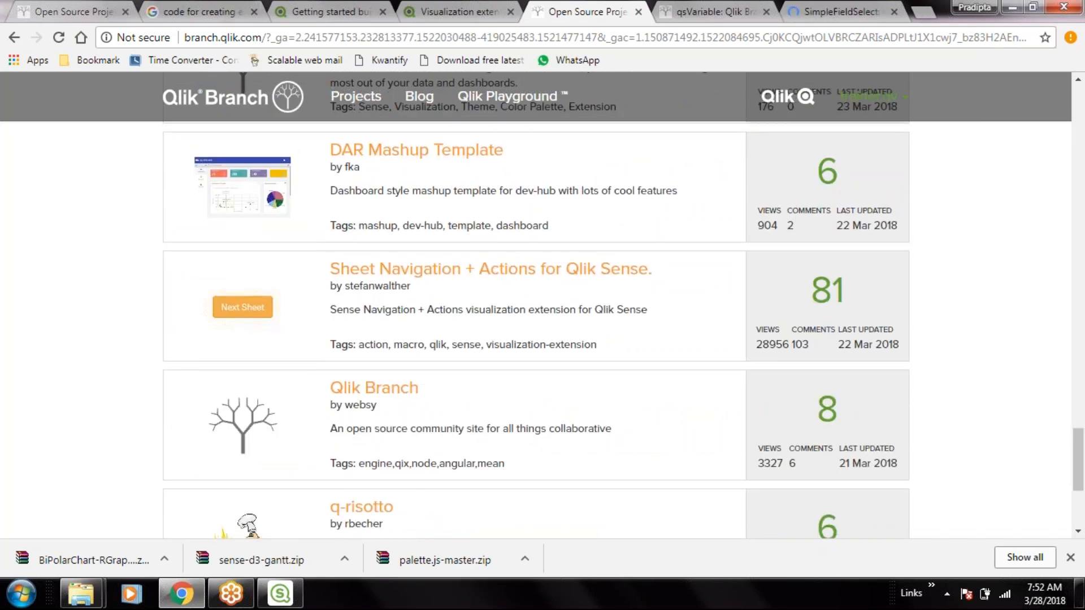
{"action": "scroll", "coordinate": [634, 382], "scroll_direction": "down", "scroll_amount": 3}
{"action": "left_click", "coordinate": [541, 382]}
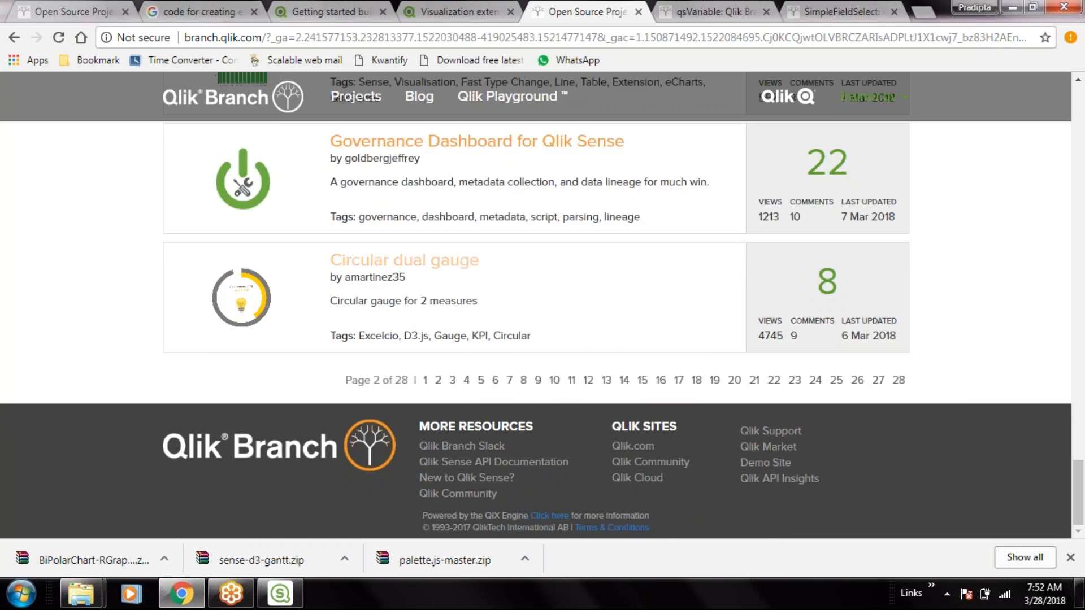
{"action": "middle_click", "coordinate": [463, 262]}
- Read the qsVariable page's version news, control styles and installation instructions, and open its GitHub repository link in a new tab
{"action": "key", "text": "ctrl+Tab"}
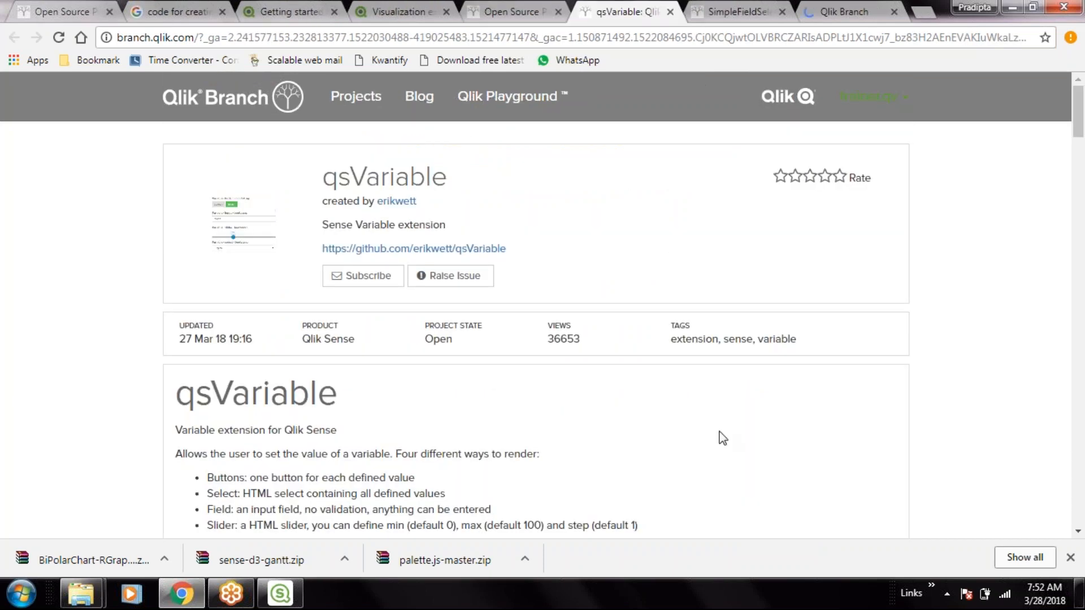
{"action": "scroll", "coordinate": [722, 438], "scroll_direction": "down", "scroll_amount": 7}
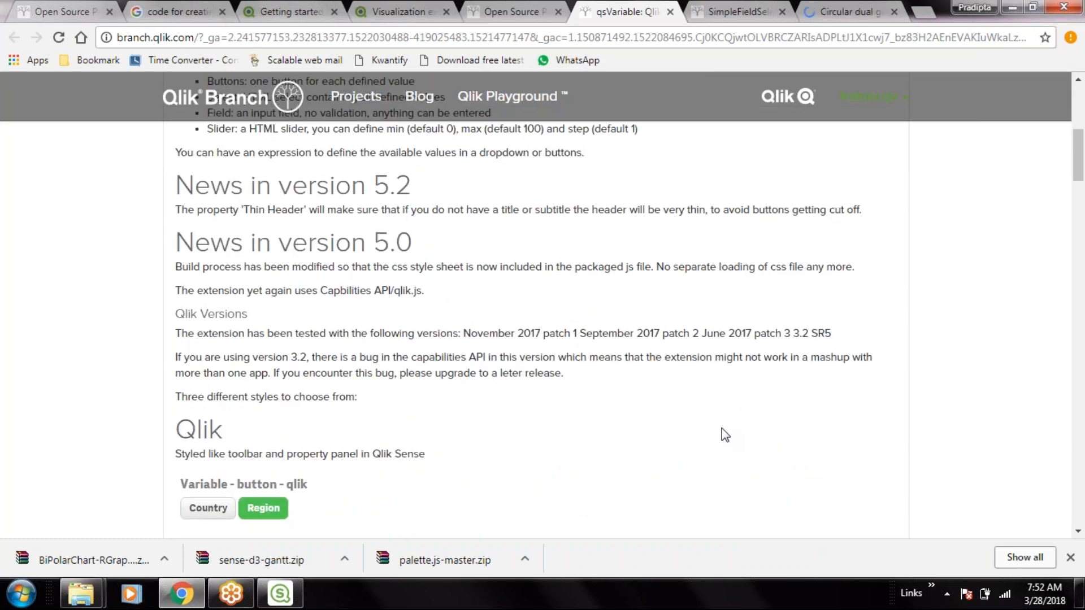
{"action": "scroll", "coordinate": [722, 428], "scroll_direction": "down", "scroll_amount": 3}
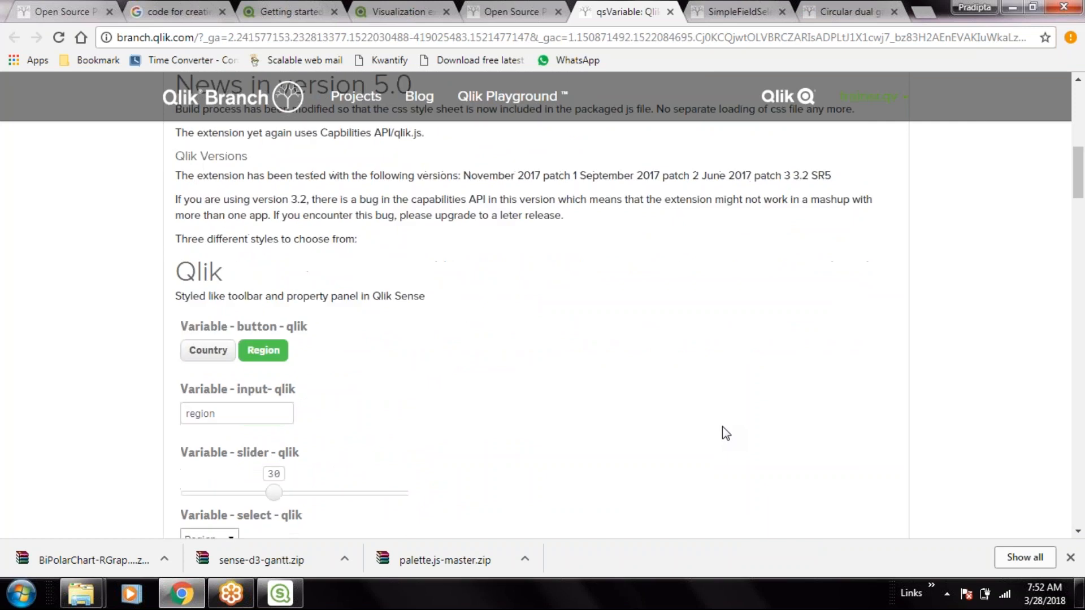
{"action": "scroll", "coordinate": [722, 427], "scroll_direction": "down", "scroll_amount": 9}
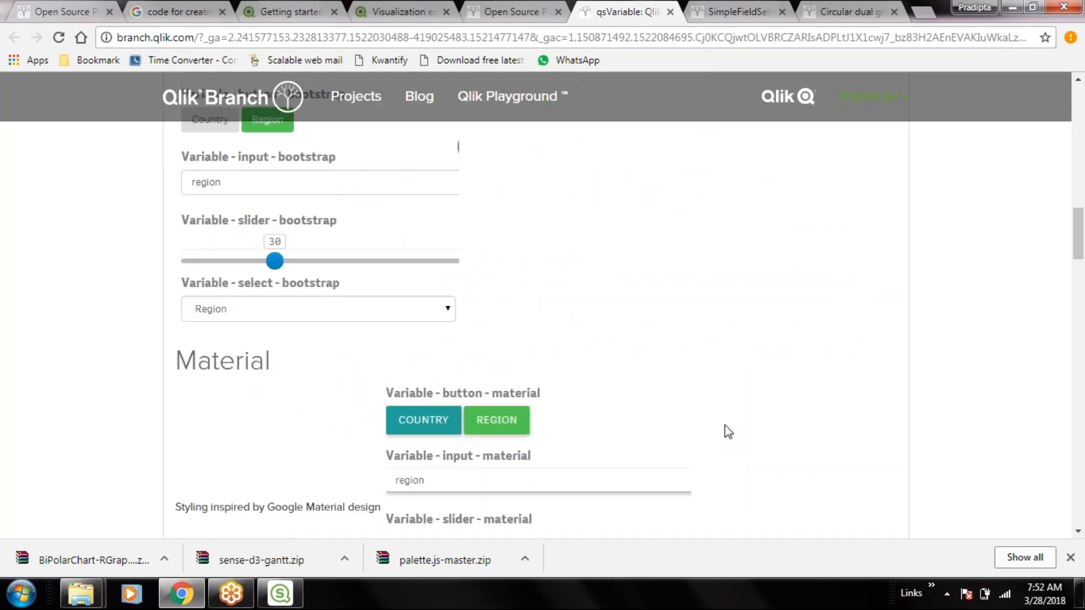
{"action": "scroll", "coordinate": [728, 432], "scroll_direction": "down", "scroll_amount": 4}
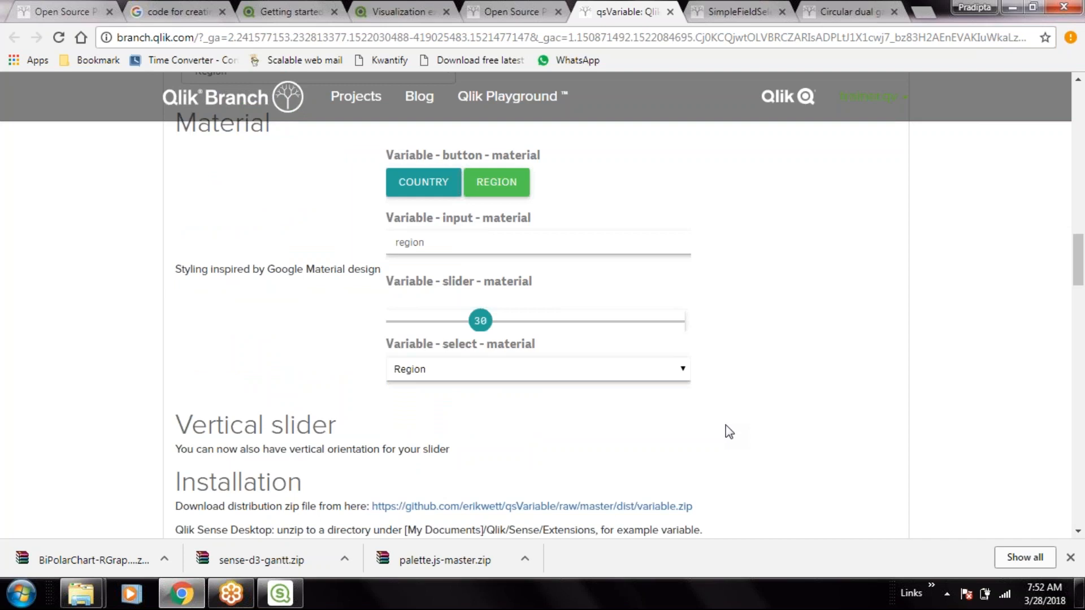
{"action": "scroll", "coordinate": [812, 386], "scroll_direction": "down", "scroll_amount": 1}
{"action": "scroll", "coordinate": [816, 391], "scroll_direction": "down", "scroll_amount": 1}
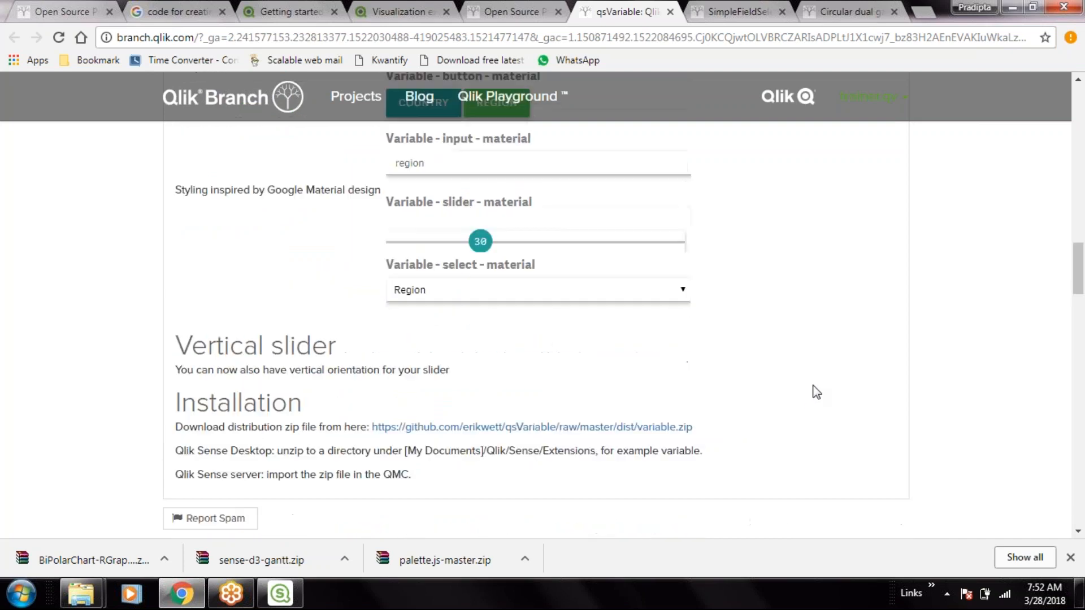
{"action": "scroll", "coordinate": [845, 385], "scroll_direction": "down", "scroll_amount": 1}
{"action": "scroll", "coordinate": [847, 389], "scroll_direction": "up", "scroll_amount": 15}
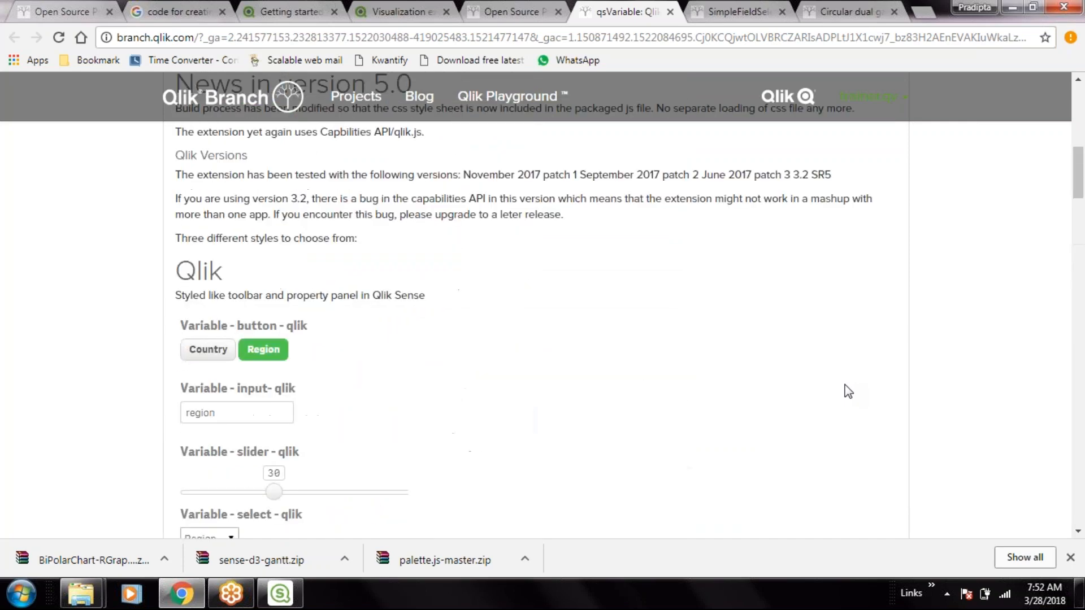
{"action": "scroll", "coordinate": [848, 390], "scroll_direction": "up", "scroll_amount": 7}
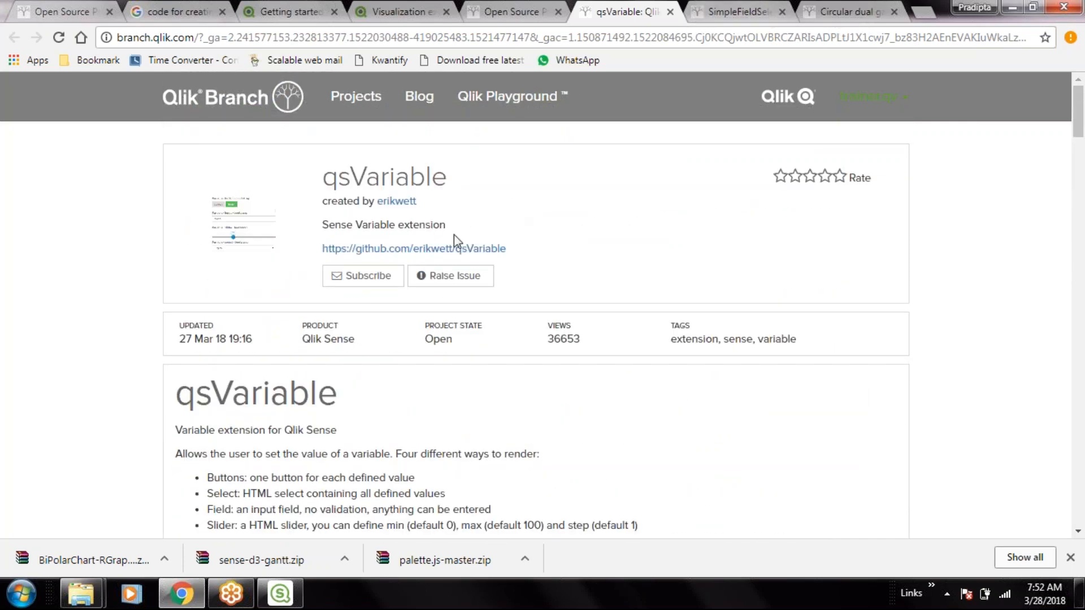
{"action": "left_click_drag", "start_coordinate": [741, 14], "coordinate": [794, 12]}
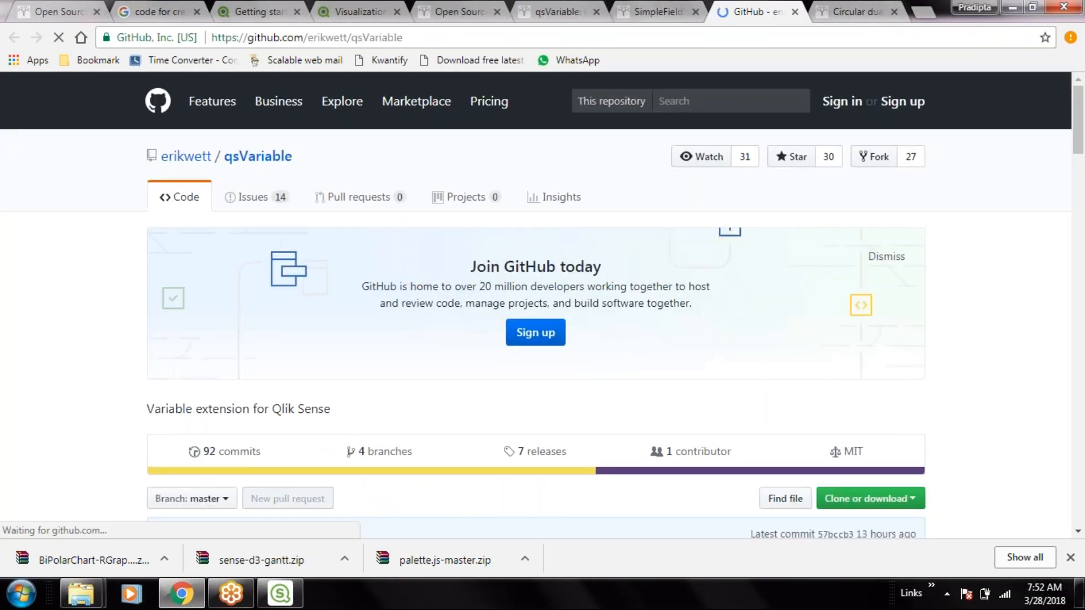
- Read the Circular dual gauge page's features and installation sections, highlighting "Extensions" in the desktop folder path
{"action": "left_click", "coordinate": [862, 9]}
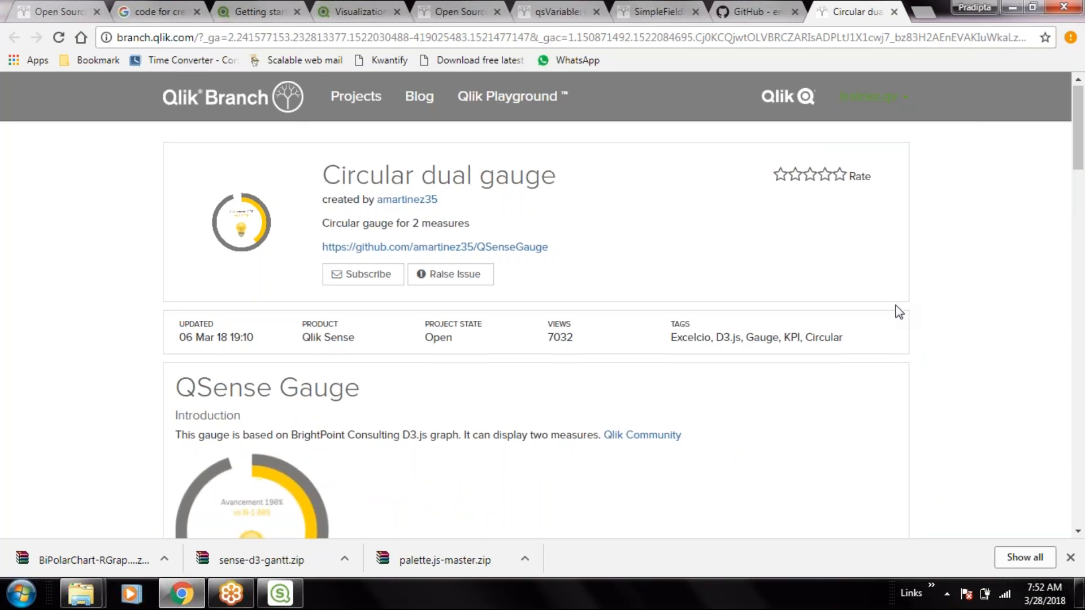
{"action": "scroll", "coordinate": [898, 312], "scroll_direction": "down", "scroll_amount": 7}
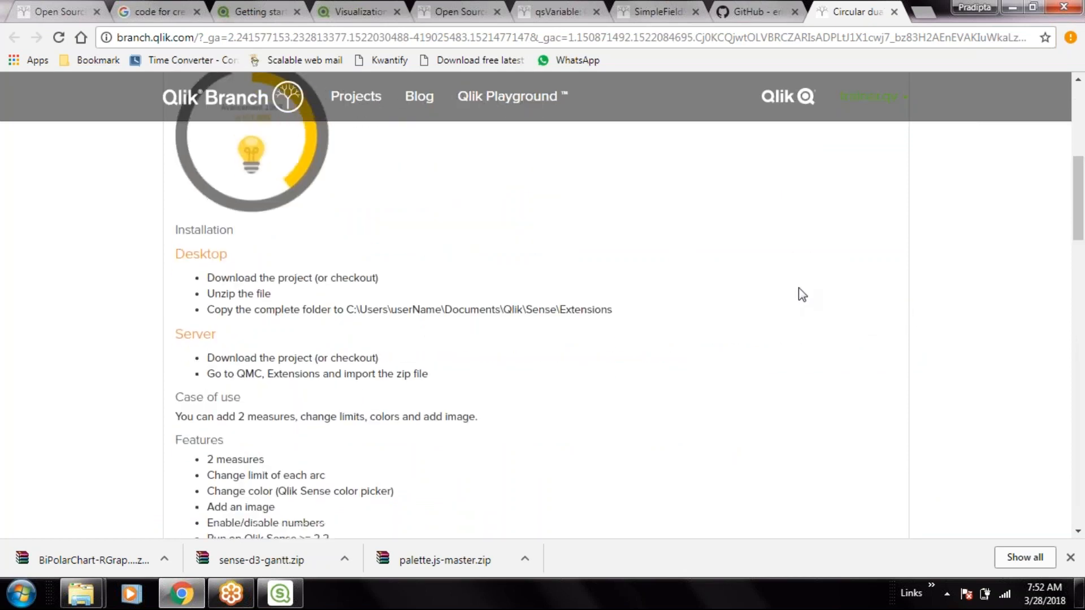
{"action": "scroll", "coordinate": [802, 294], "scroll_direction": "down", "scroll_amount": 4}
{"action": "scroll", "coordinate": [803, 294], "scroll_direction": "up", "scroll_amount": 4}
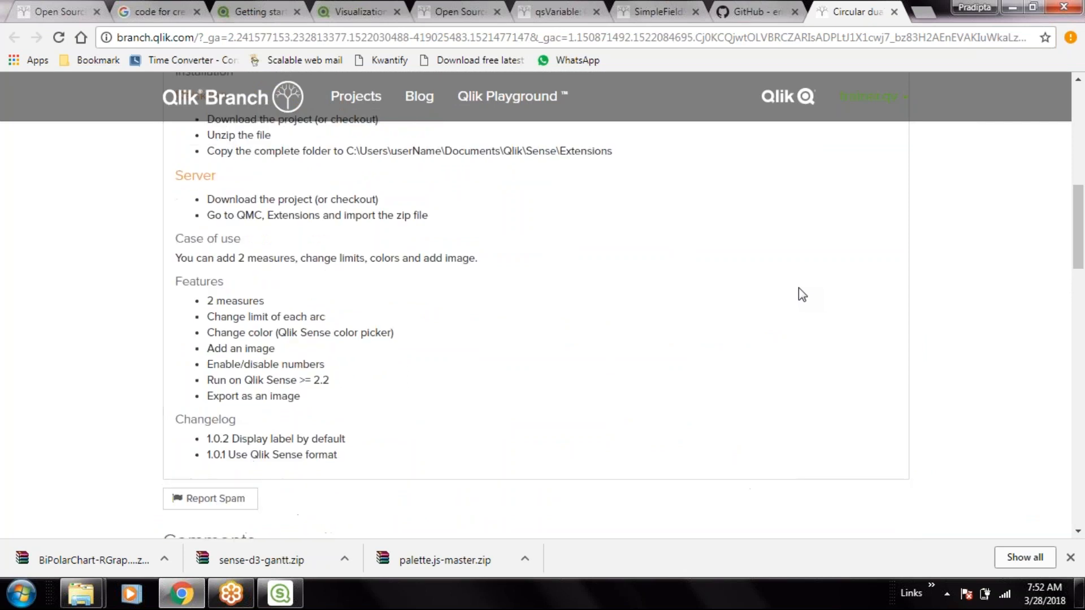
{"action": "scroll", "coordinate": [798, 289], "scroll_direction": "up", "scroll_amount": 5}
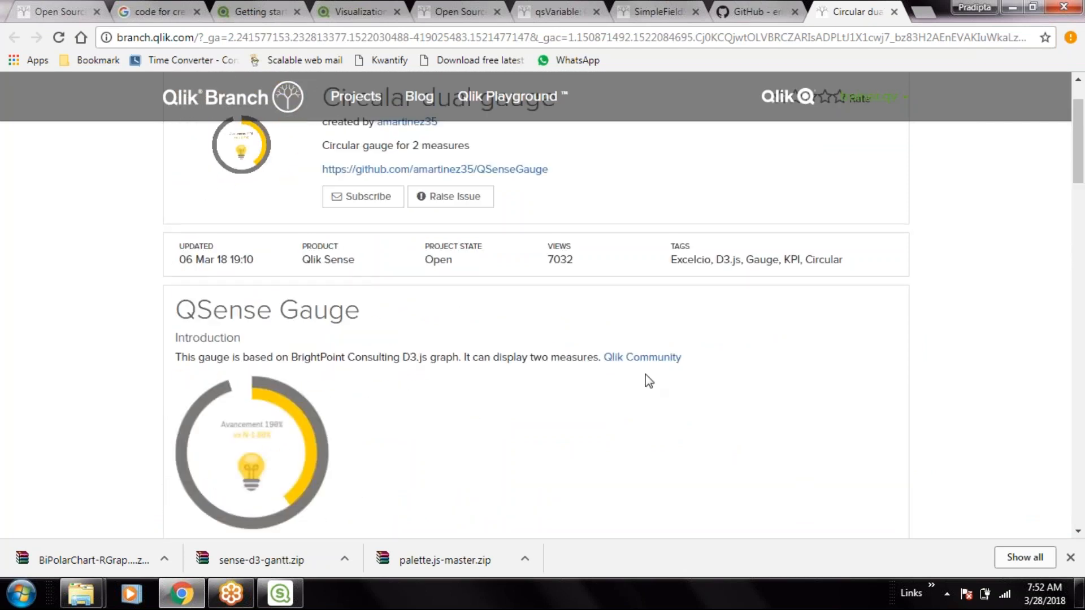
{"action": "scroll", "coordinate": [626, 414], "scroll_direction": "down", "scroll_amount": 3}
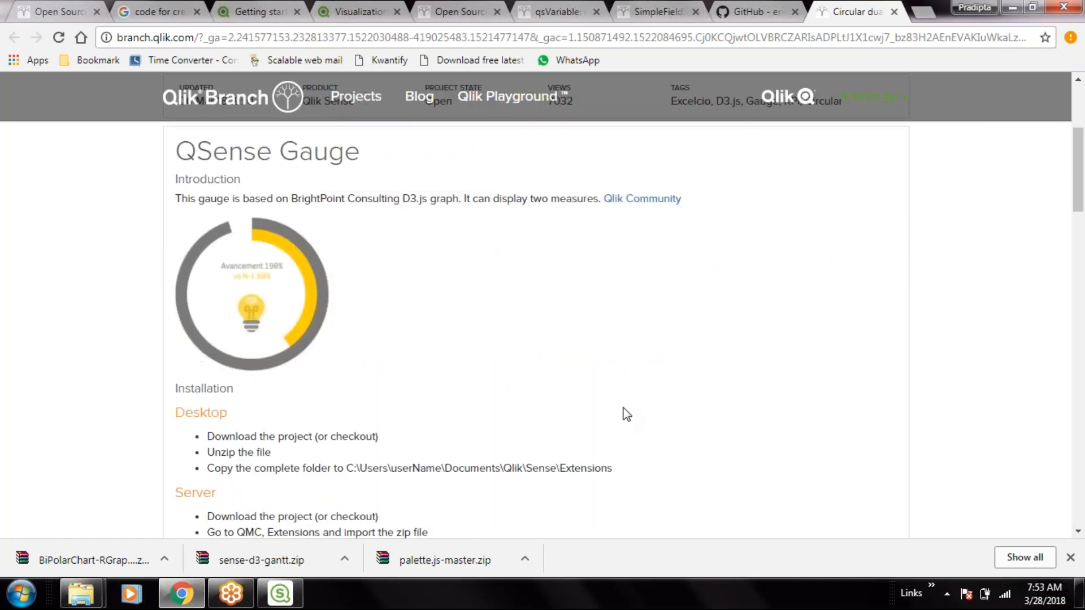
{"action": "double_click", "coordinate": [576, 473]}
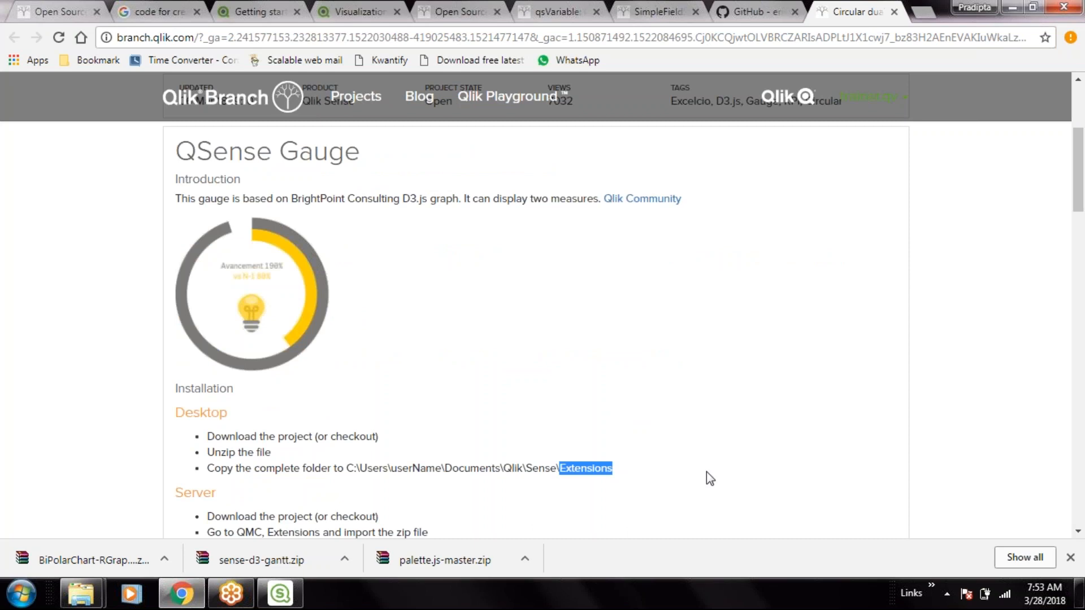
- Review the Circular dual gauge page's introduction, installation, features and changelog sections
{"action": "scroll", "coordinate": [775, 441], "scroll_direction": "down", "scroll_amount": 1}
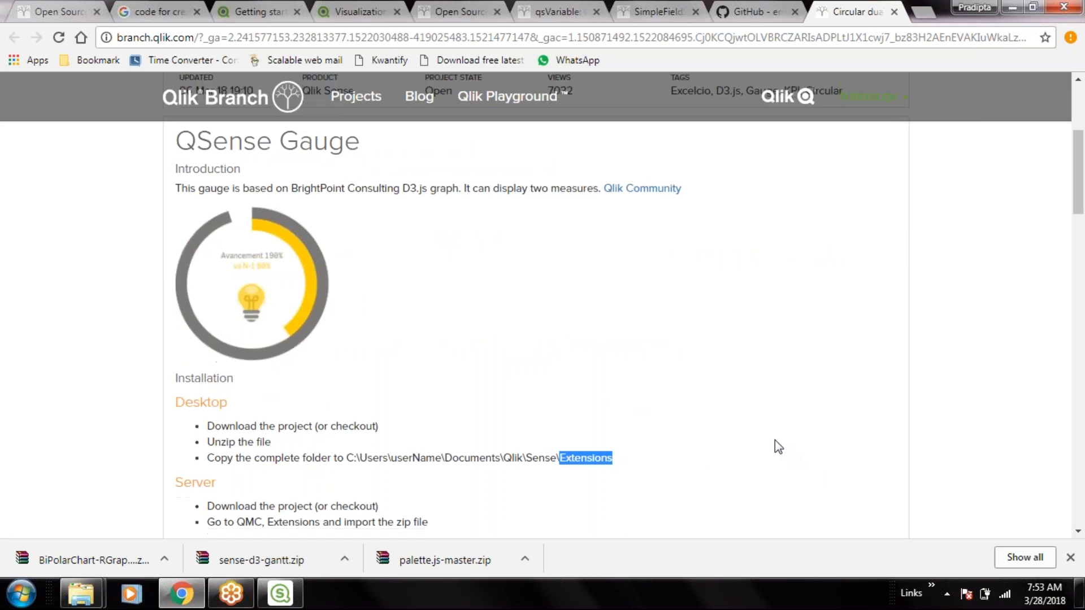
{"action": "scroll", "coordinate": [256, 360], "scroll_direction": "up", "scroll_amount": 5}
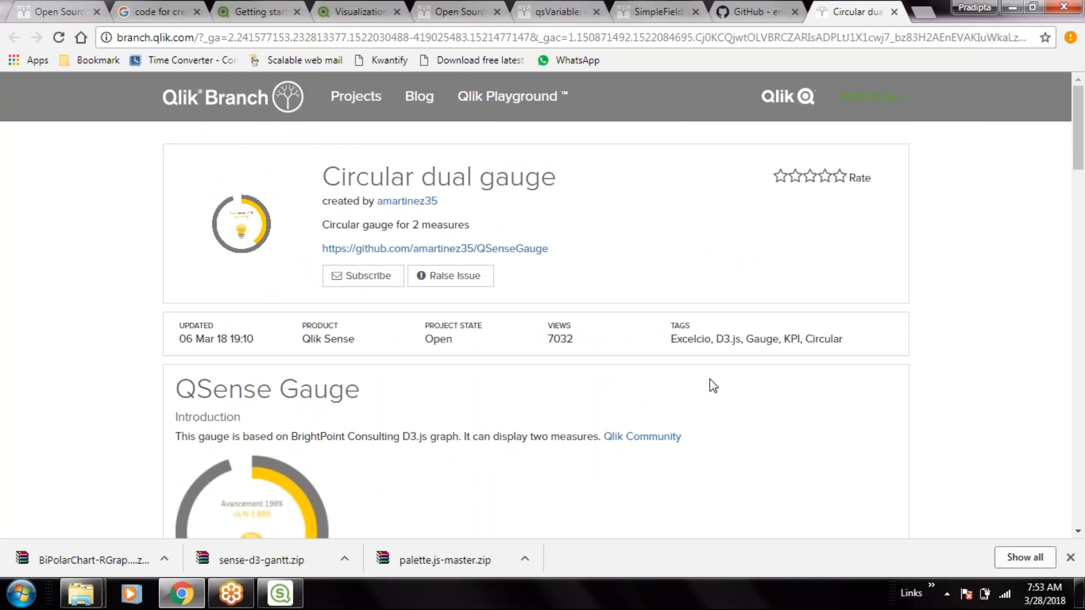
{"action": "scroll", "coordinate": [713, 385], "scroll_direction": "down", "scroll_amount": 4}
{"action": "scroll", "coordinate": [575, 437], "scroll_direction": "down", "scroll_amount": 1}
{"action": "scroll", "coordinate": [575, 436], "scroll_direction": "down", "scroll_amount": 1}
{"action": "scroll", "coordinate": [379, 397], "scroll_direction": "down", "scroll_amount": 3}
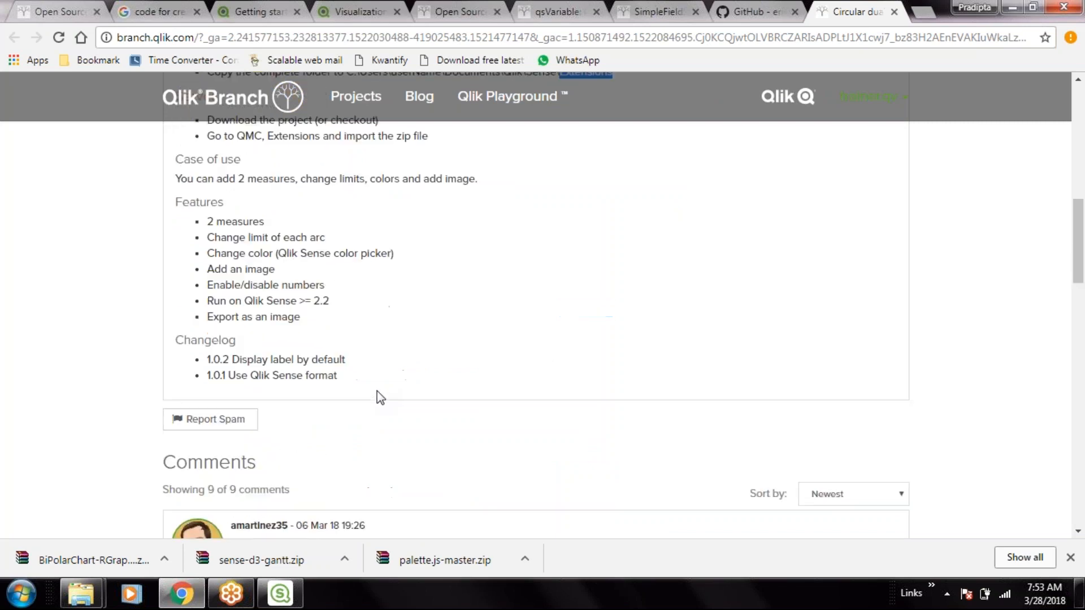
{"action": "scroll", "coordinate": [198, 315], "scroll_direction": "up", "scroll_amount": 3}
{"action": "left_click", "coordinate": [548, 288]}
{"action": "scroll", "coordinate": [260, 267], "scroll_direction": "up", "scroll_amount": 1}
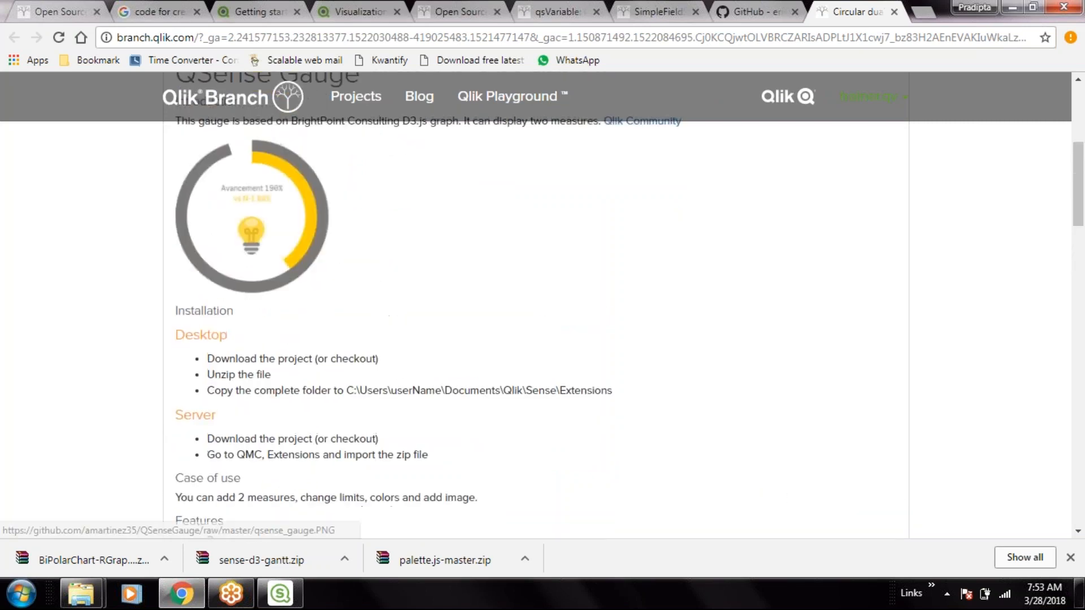
- Open the Circular dual gauge project's GitHub repository, and follow the Qlik Community link in its introduction
{"action": "scroll", "coordinate": [260, 267], "scroll_direction": "up", "scroll_amount": 3}
{"action": "left_click", "coordinate": [515, 170]}
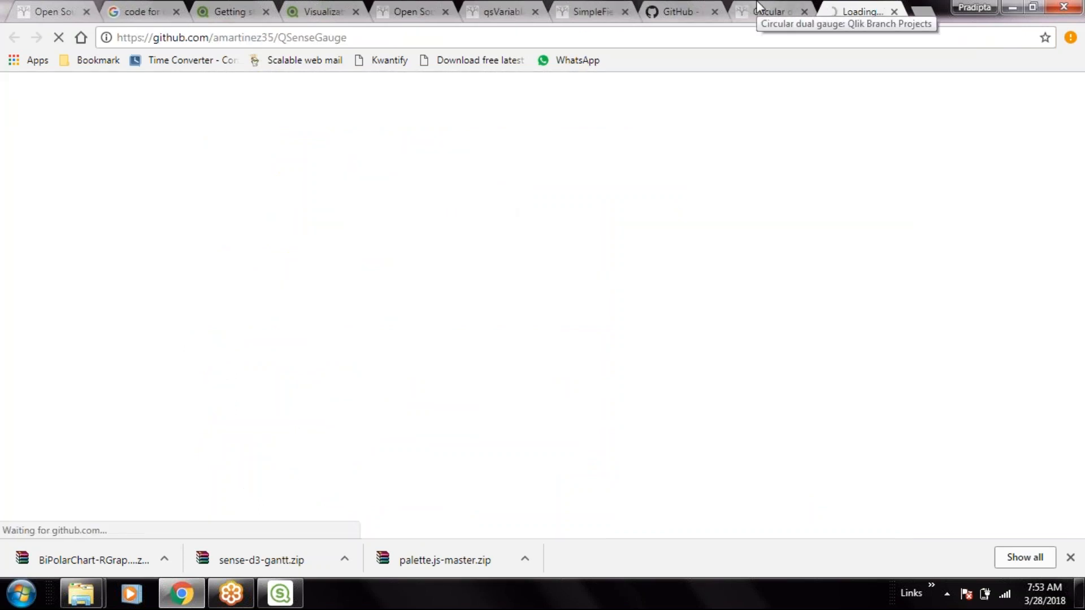
{"action": "left_click", "coordinate": [757, 9]}
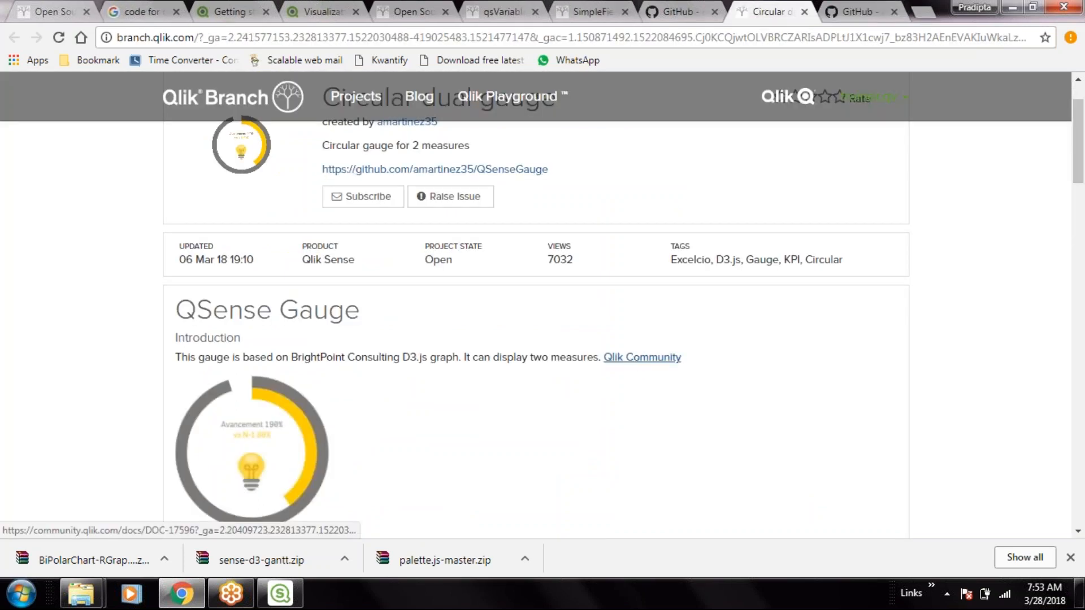
{"action": "left_click", "coordinate": [642, 357]}
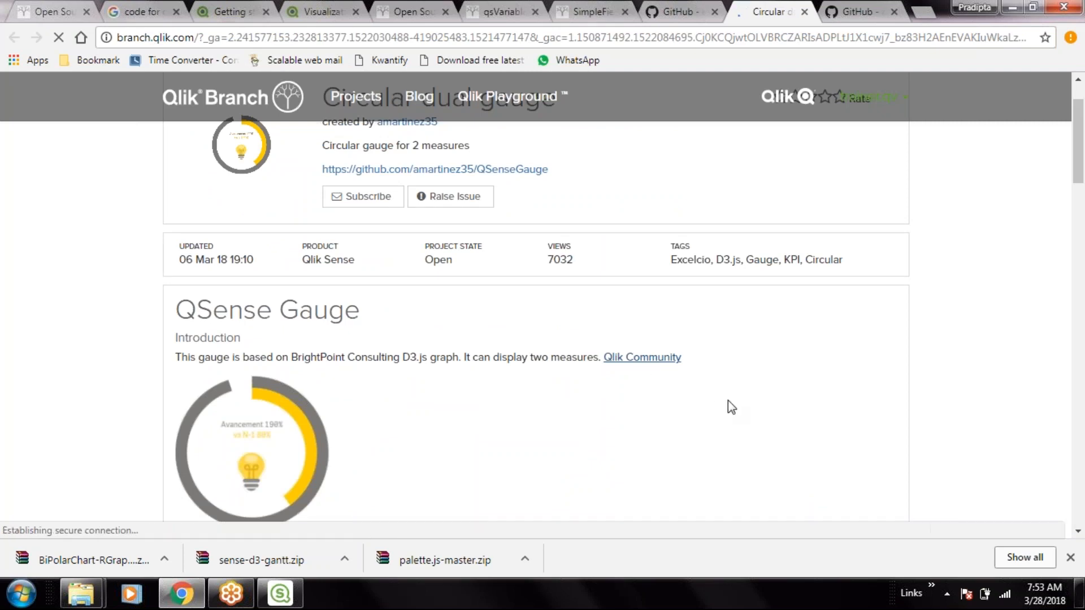
- Download the qsVariable GitHub repository as a ZIP and save qsVariable-master.zip to the Desktop
{"action": "left_click", "coordinate": [676, 11]}
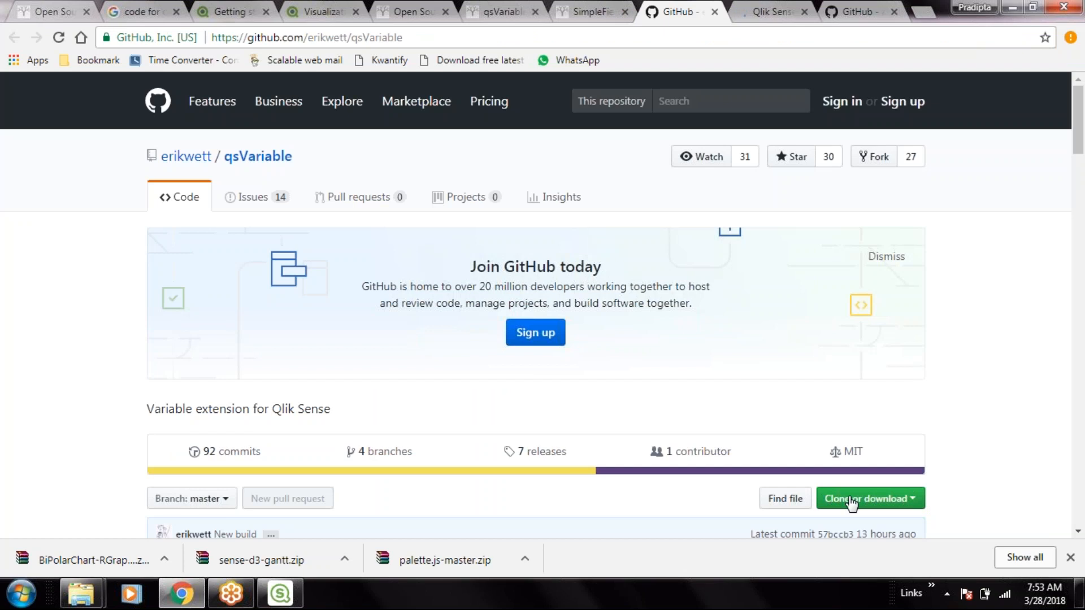
{"action": "scroll", "coordinate": [890, 438], "scroll_direction": "down", "scroll_amount": 1}
{"action": "left_click", "coordinate": [902, 424]}
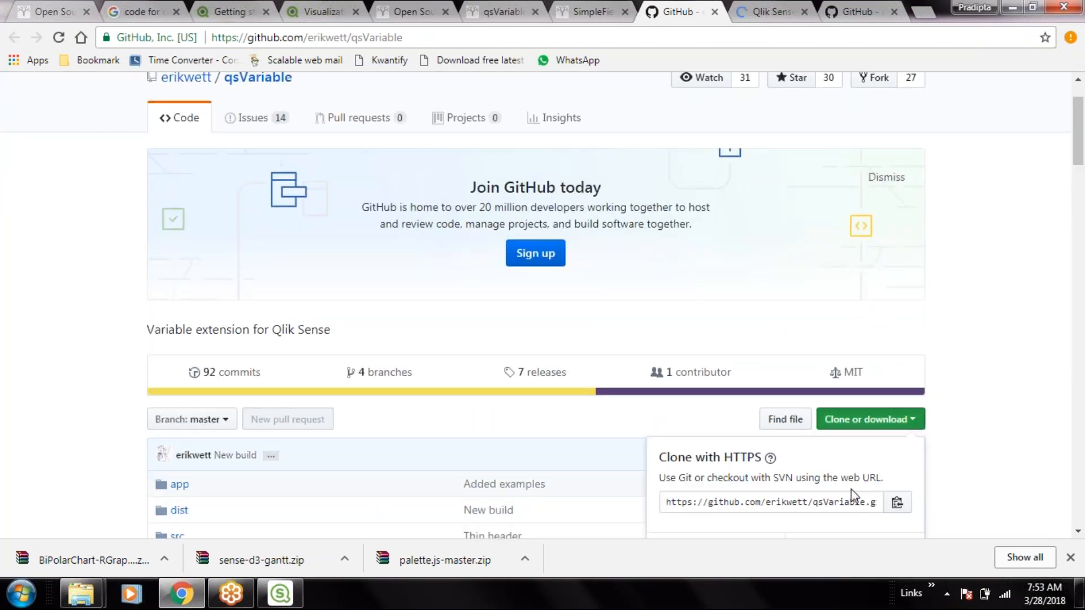
{"action": "scroll", "coordinate": [896, 477], "scroll_direction": "down", "scroll_amount": 2}
{"action": "left_click", "coordinate": [854, 389]}
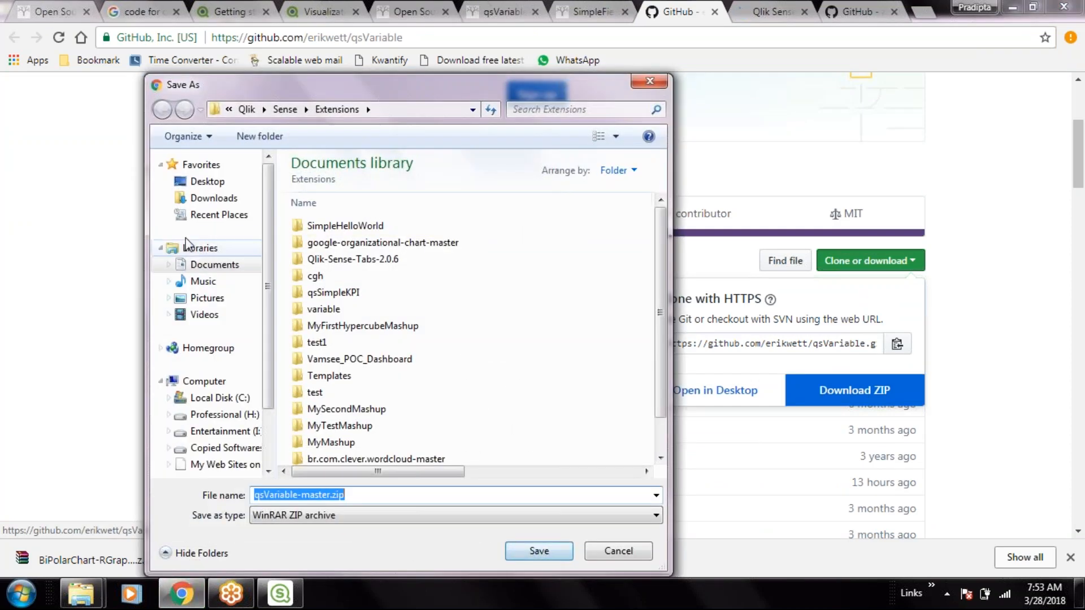
{"action": "left_click", "coordinate": [206, 181]}
{"action": "left_click", "coordinate": [539, 551]}
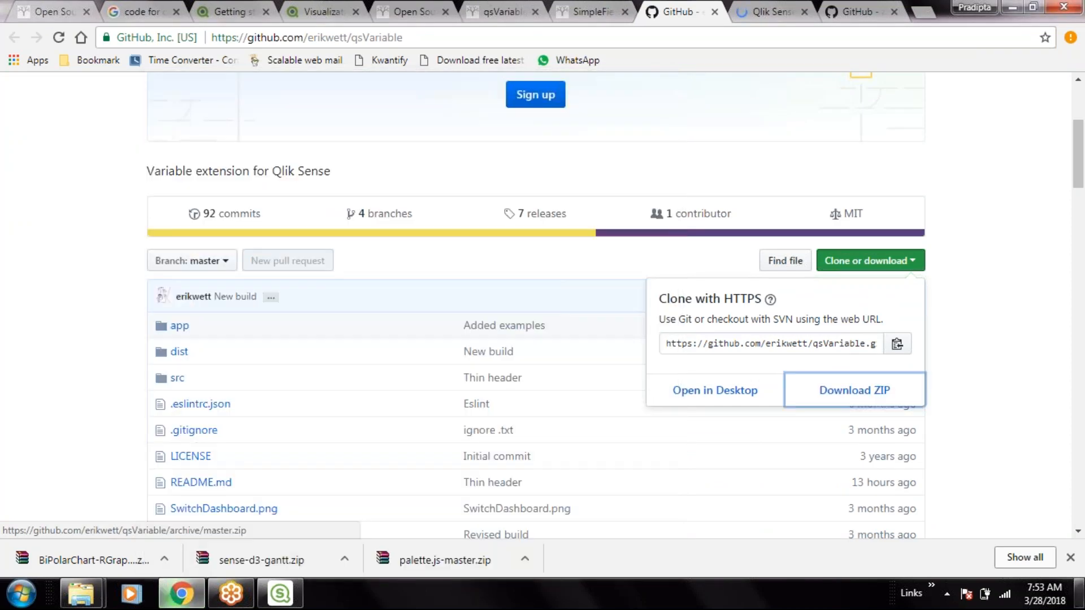
- Go to the desktop once qsVariable-master.zip has downloaded and extract the archive there
{"action": "left_click", "coordinate": [1079, 593]}
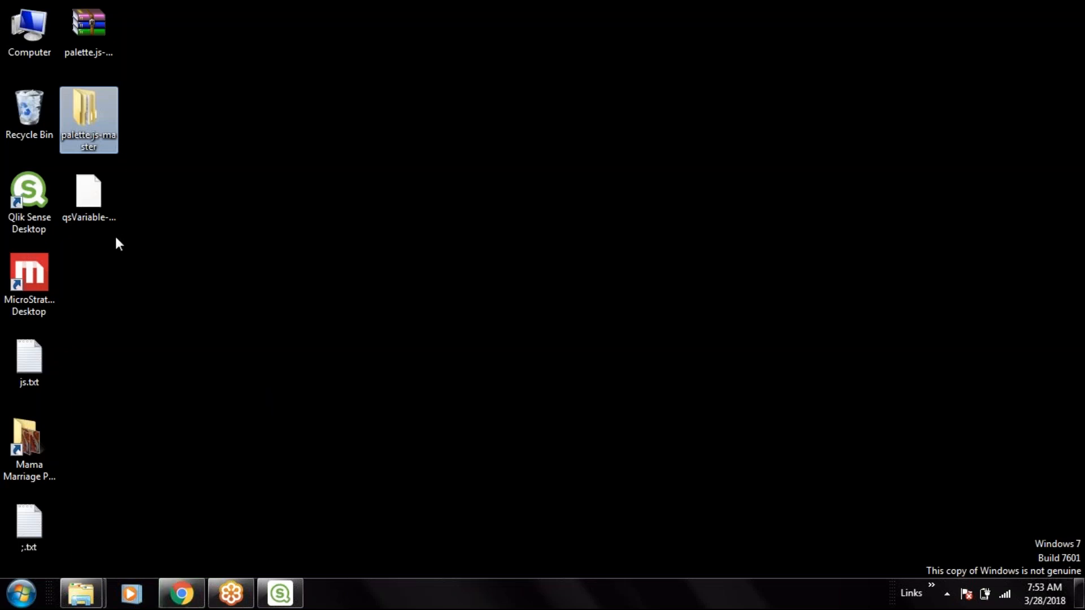
{"action": "left_click", "coordinate": [182, 594]}
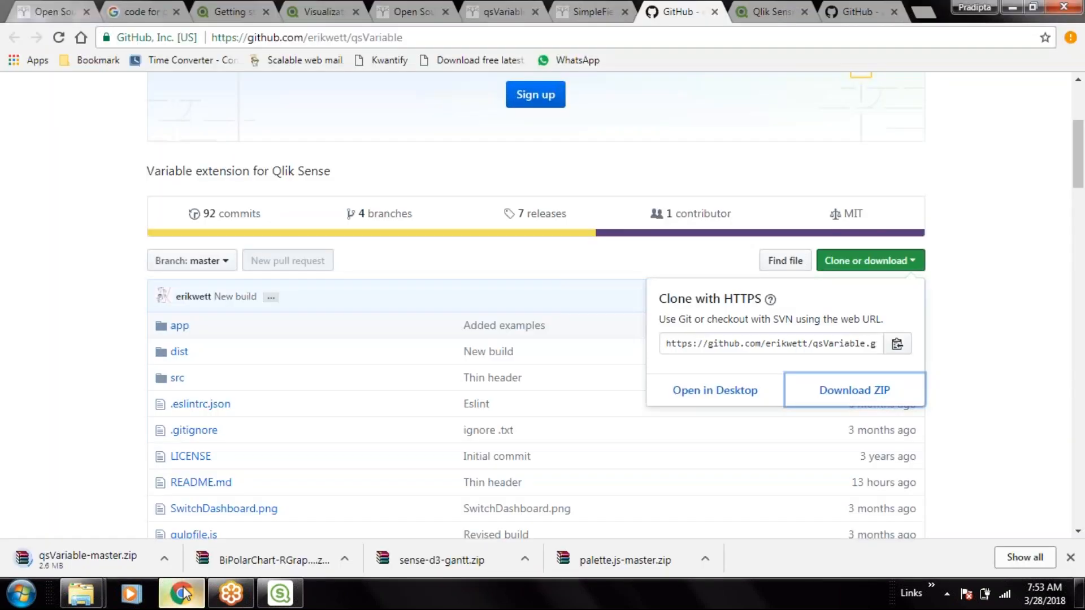
{"action": "left_click", "coordinate": [182, 593]}
{"action": "left_click", "coordinate": [182, 593]}
{"action": "left_click", "coordinate": [192, 600]}
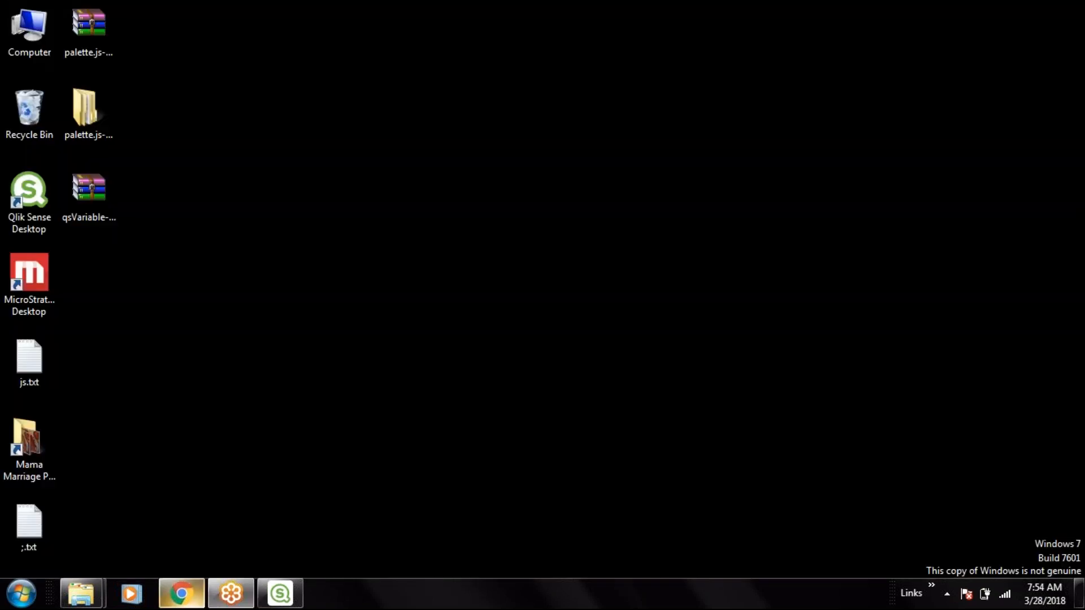
{"action": "right_click", "coordinate": [99, 206]}
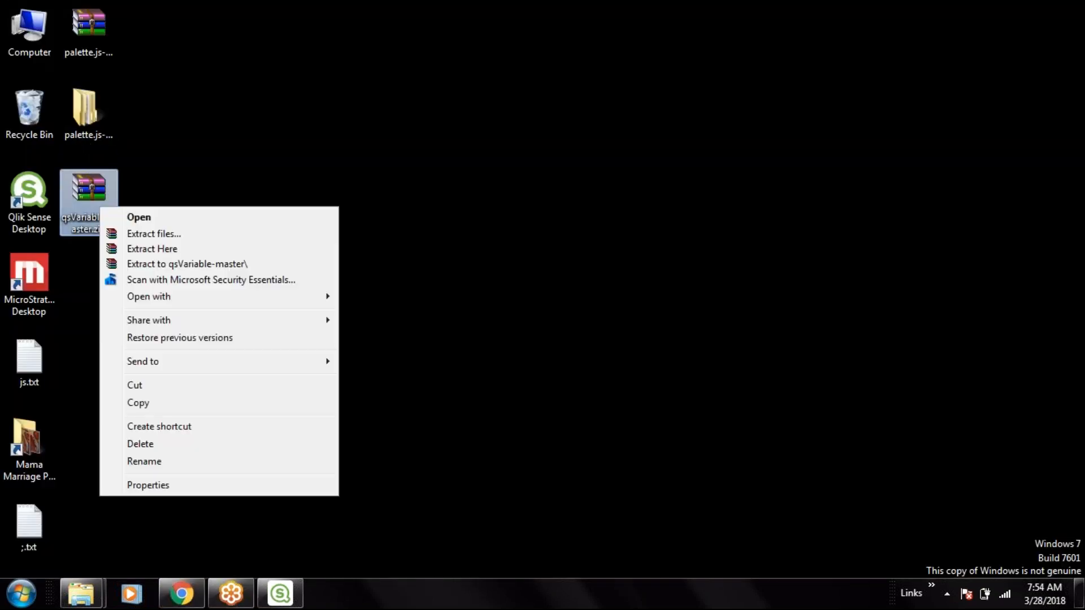
{"action": "left_click", "coordinate": [174, 247]}
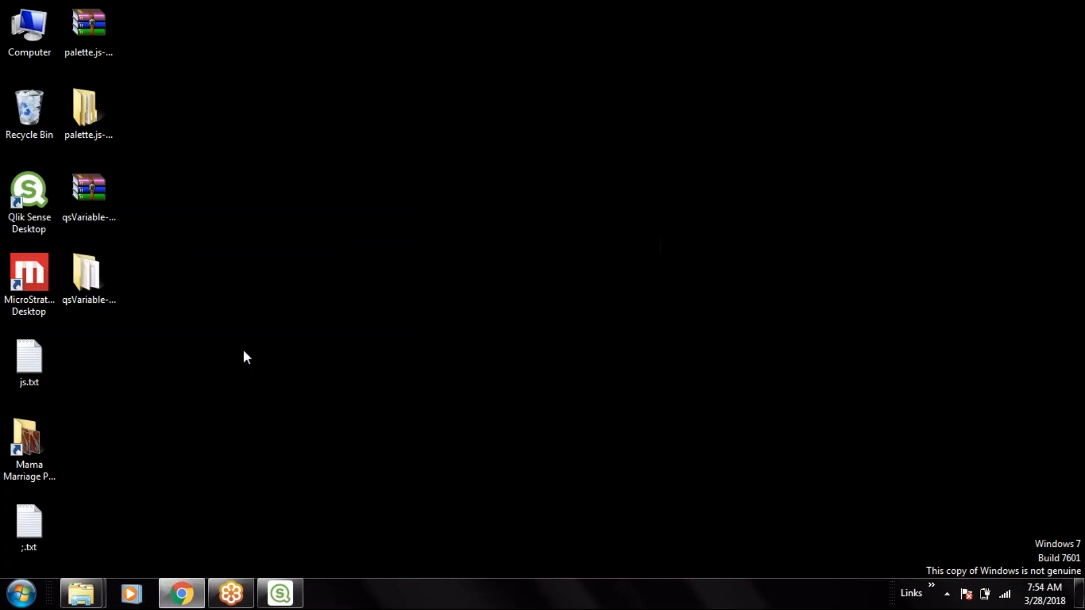
- Open the extracted qsVariable-master folder and view the contents of its app and dist subfolders
{"action": "double_click", "coordinate": [106, 287]}
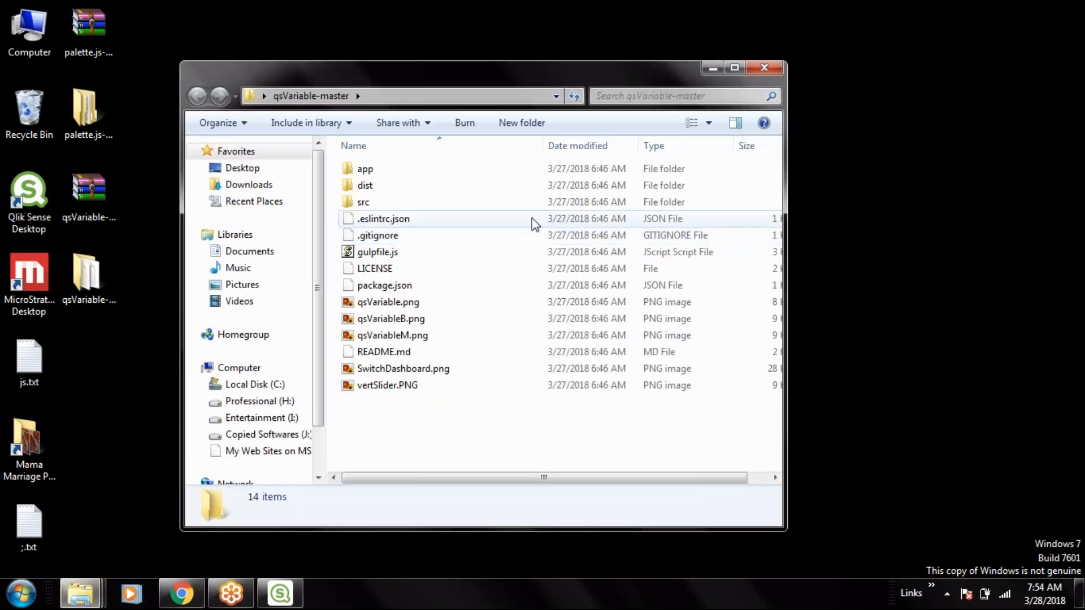
{"action": "double_click", "coordinate": [384, 172]}
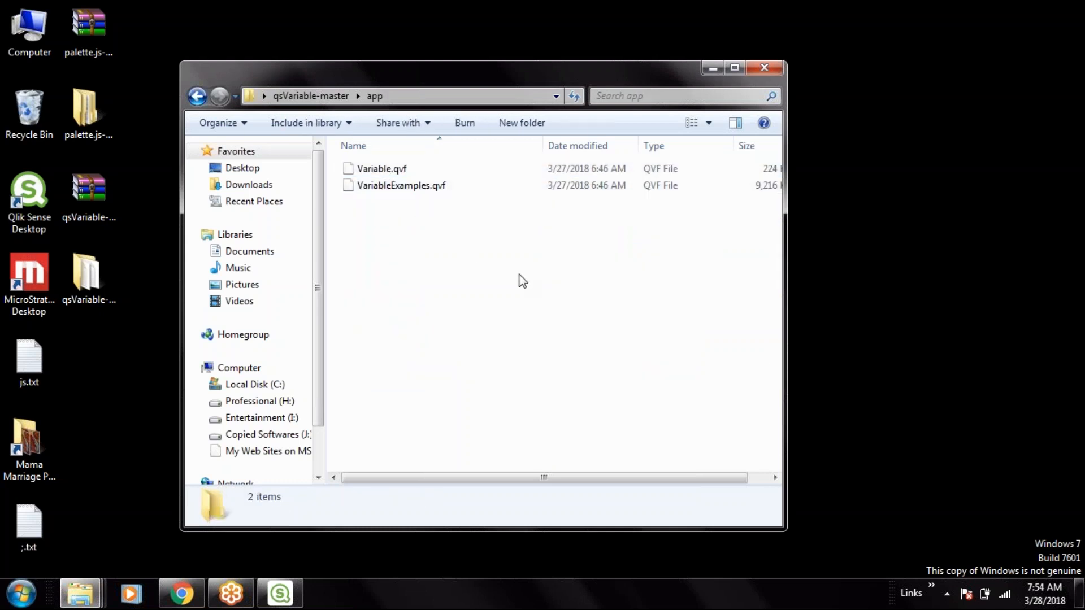
{"action": "key", "text": "BackSpace"}
{"action": "double_click", "coordinate": [377, 187]}
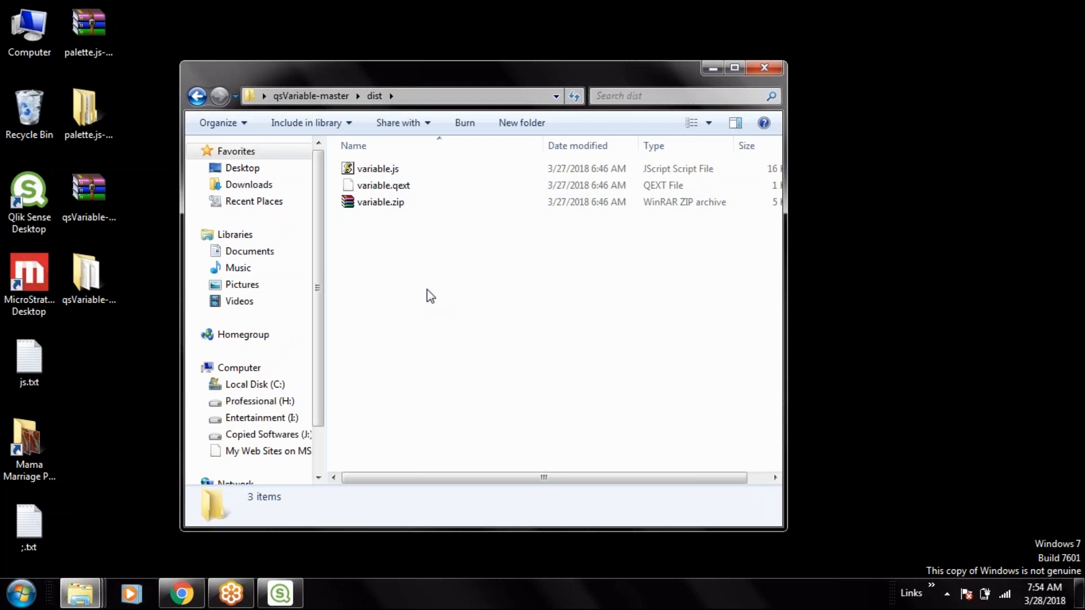
- Try to open variable.qext using the Web service to find a program, and close the search page it launches
{"action": "right_click", "coordinate": [411, 188]}
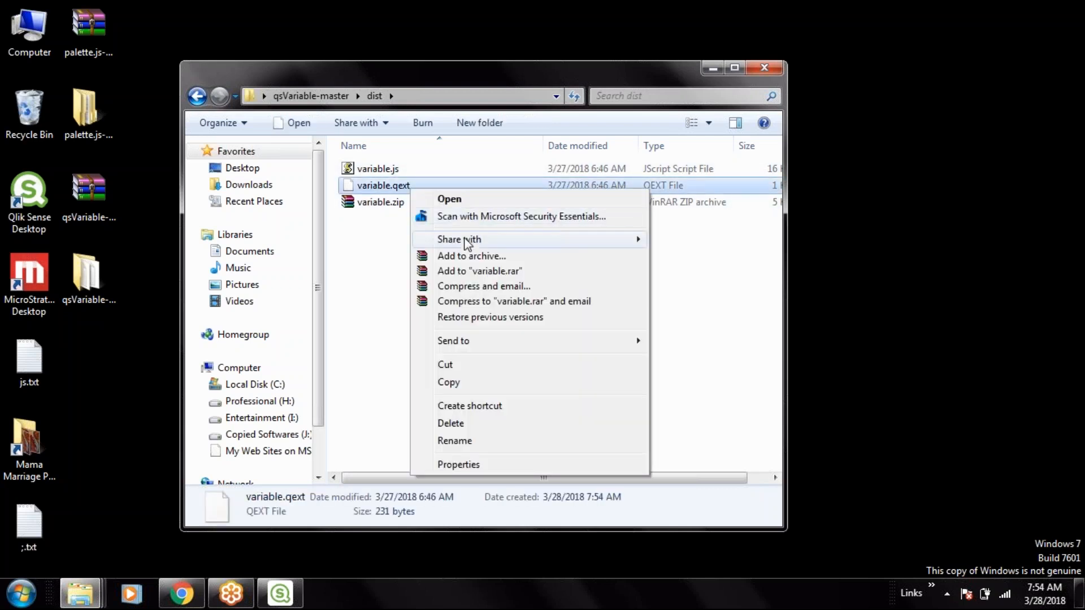
{"action": "left_click", "coordinate": [466, 197]}
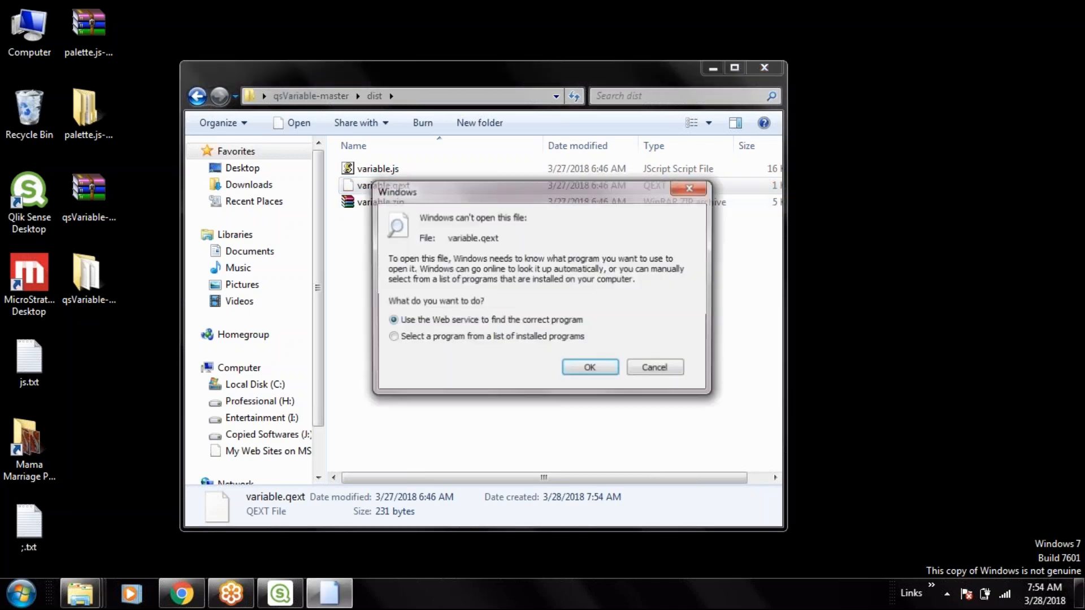
{"action": "left_click", "coordinate": [590, 369]}
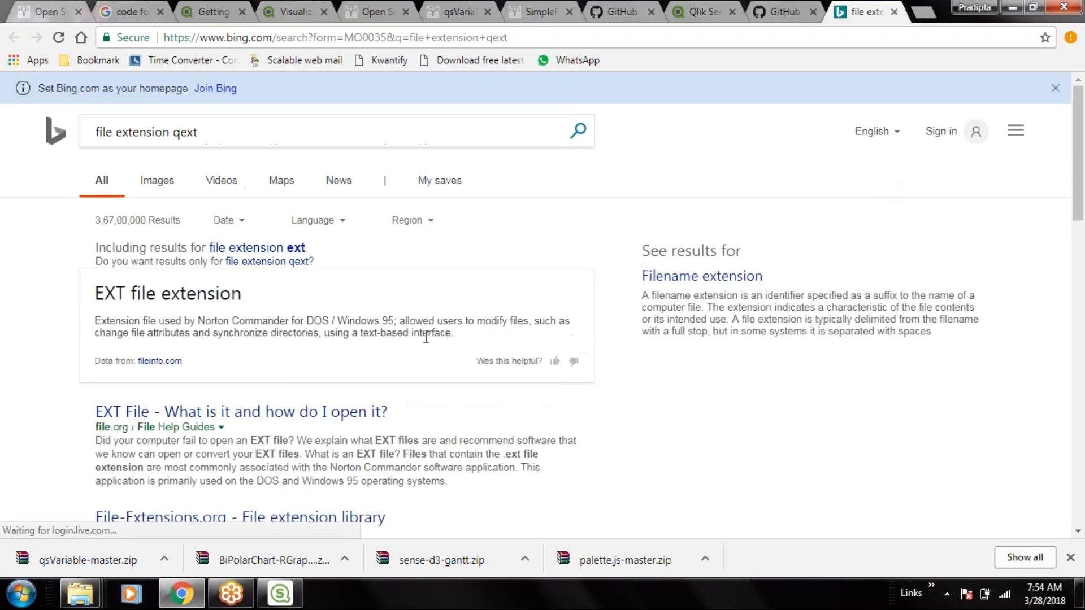
{"action": "scroll", "coordinate": [762, 175], "scroll_direction": "down", "scroll_amount": 1}
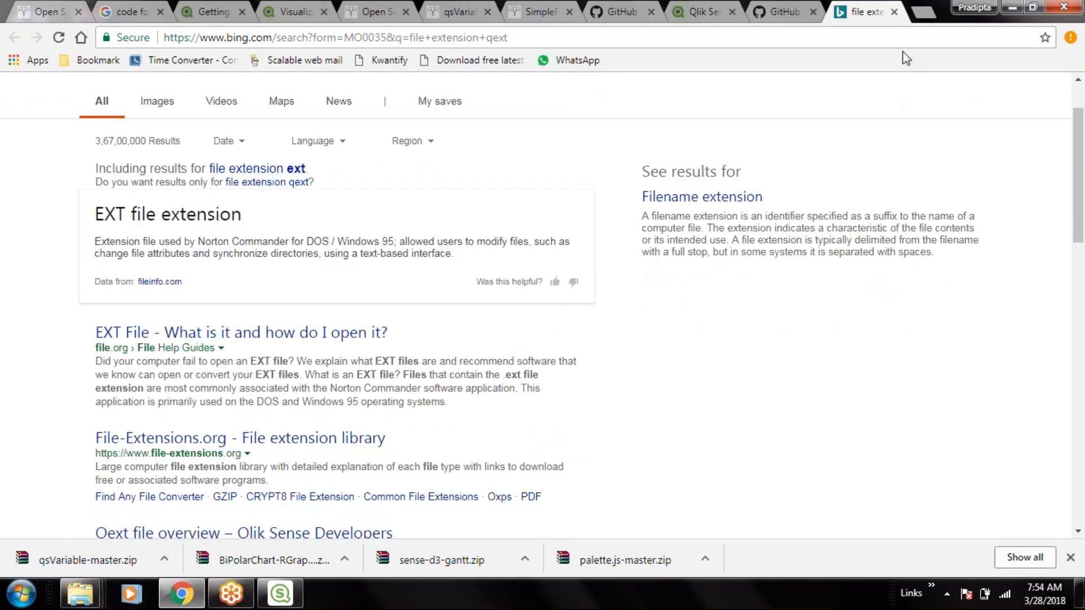
{"action": "left_click", "coordinate": [894, 11]}
{"action": "left_click", "coordinate": [1079, 594]}
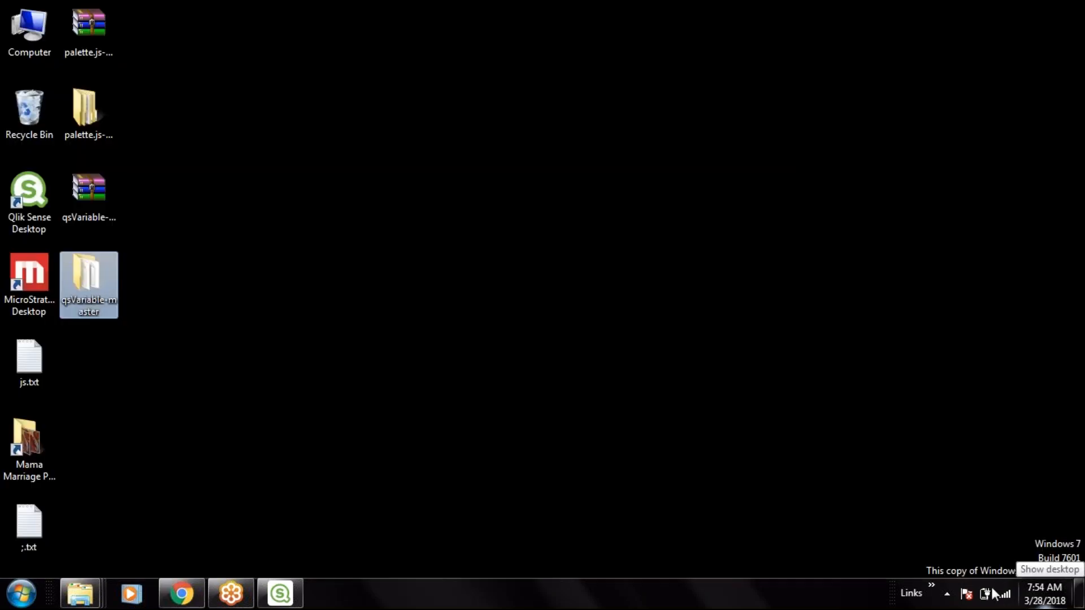
- Reopen the qsVariable-master folder from the desktop and examine its app, src and dist subfolders
{"action": "double_click", "coordinate": [102, 291]}
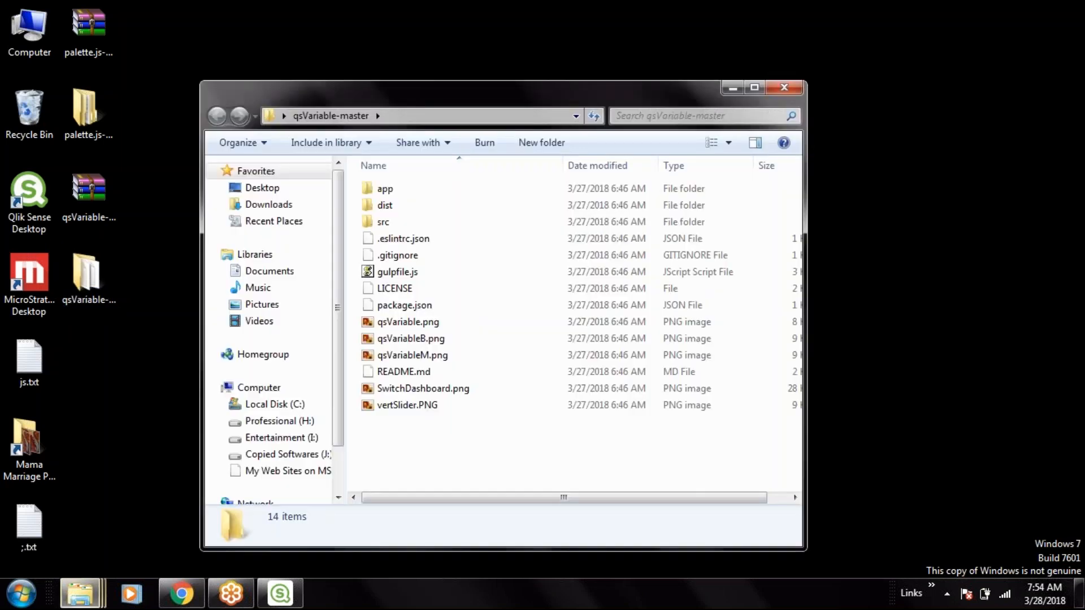
{"action": "double_click", "coordinate": [403, 189]}
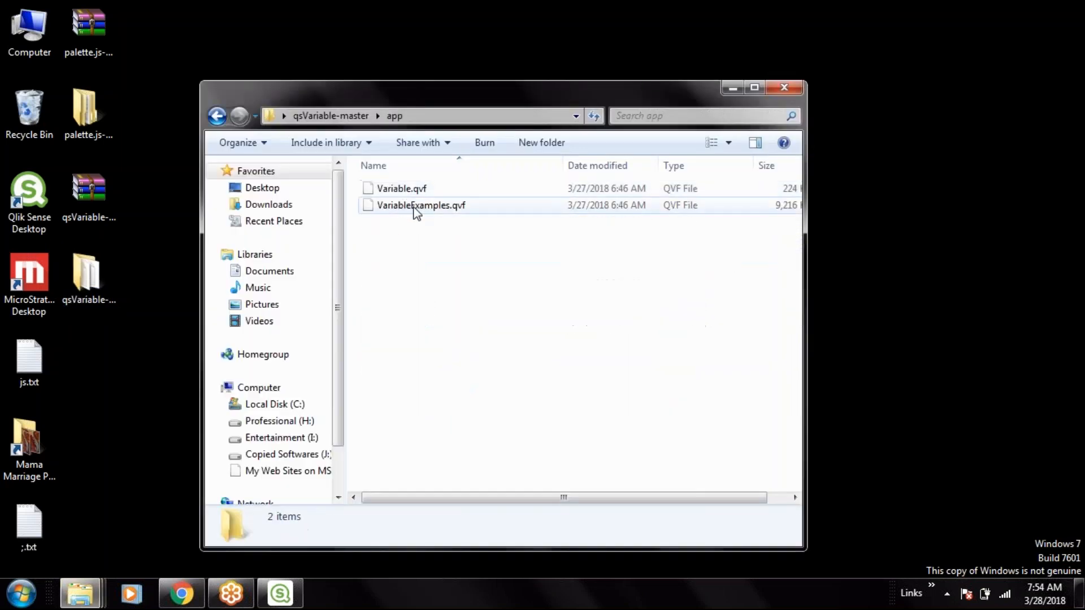
{"action": "left_click", "coordinate": [336, 117]}
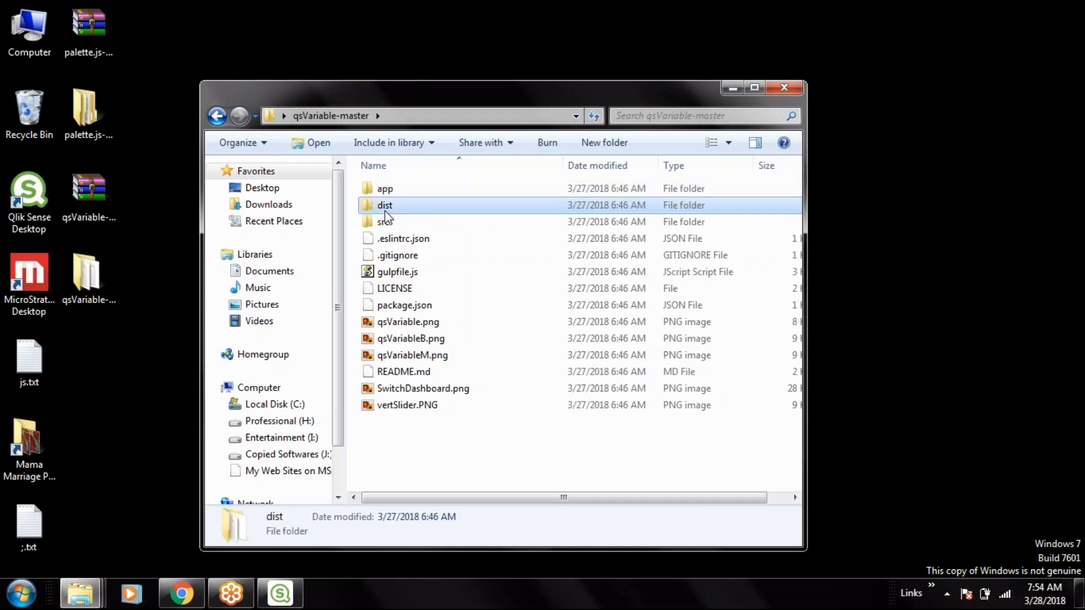
{"action": "double_click", "coordinate": [389, 221]}
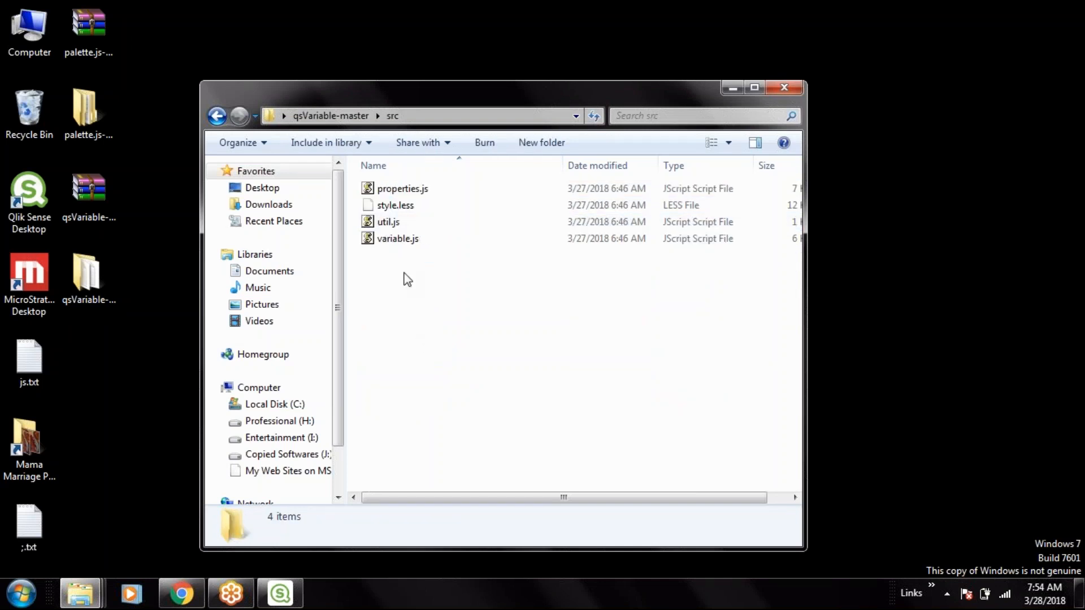
{"action": "left_click", "coordinate": [342, 117]}
{"action": "double_click", "coordinate": [378, 205]}
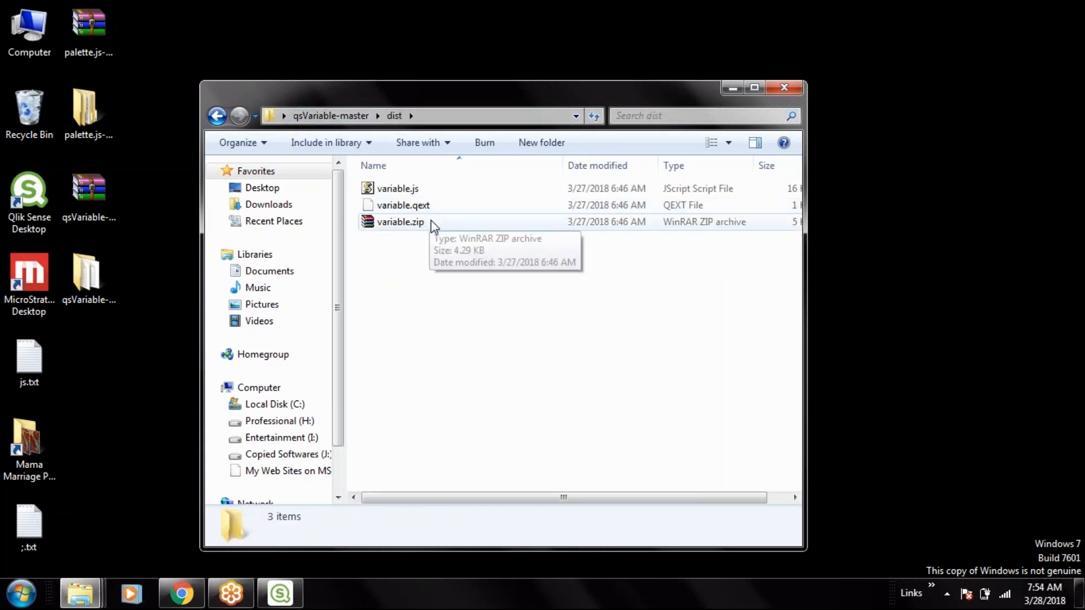
- Try to open variable.qext in the dist folder by selecting from the list of installed programs
{"action": "right_click", "coordinate": [405, 206]}
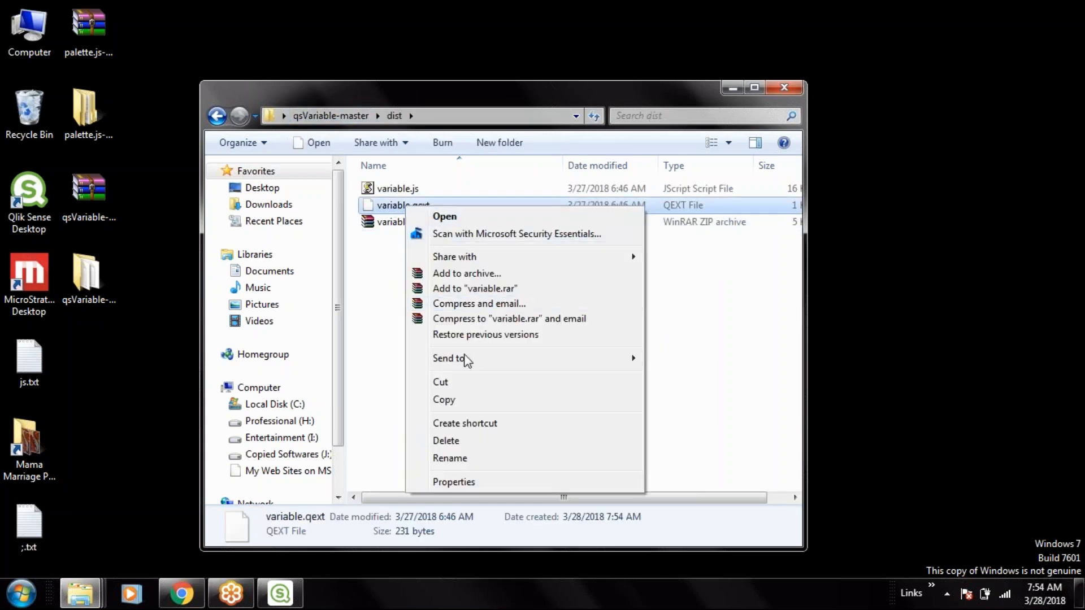
{"action": "mouse_move", "coordinate": [514, 257]}
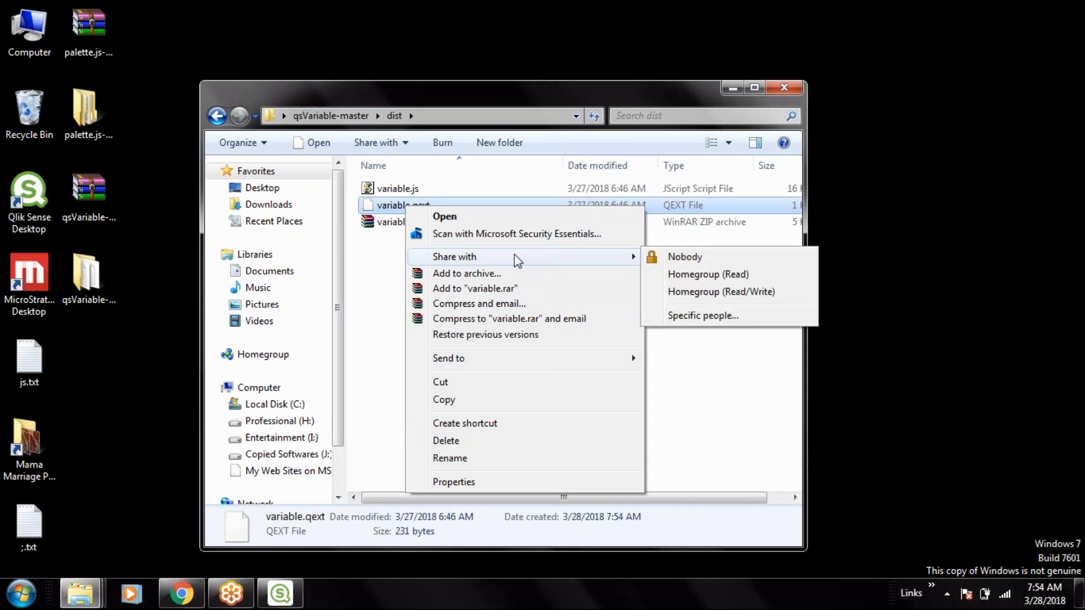
{"action": "left_click", "coordinate": [465, 218]}
{"action": "left_click", "coordinate": [456, 338]}
{"action": "left_click", "coordinate": [589, 368]}
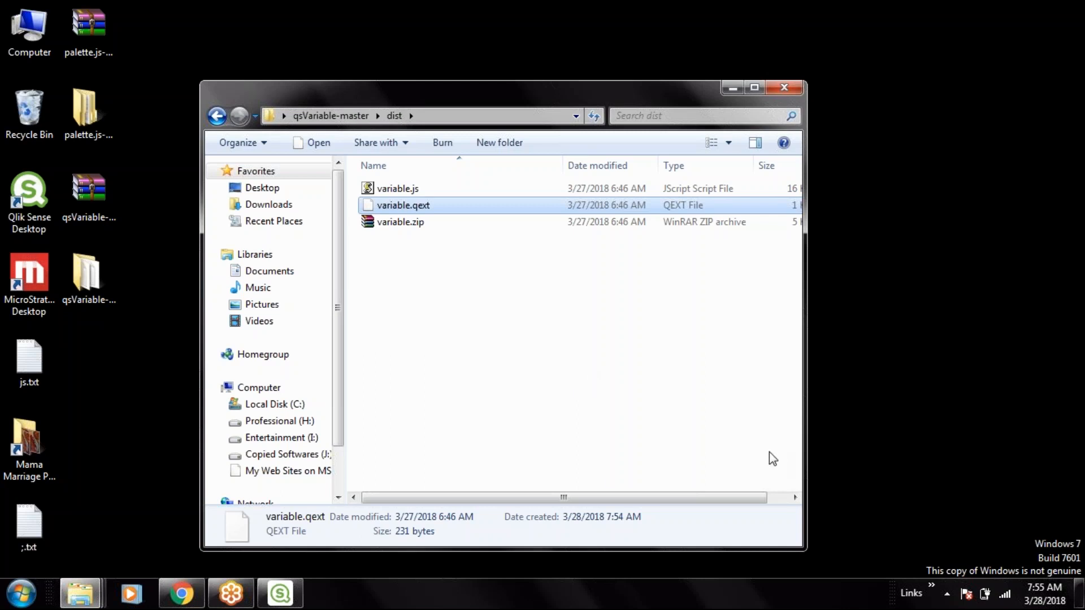
- Retry opening variable.qext with a program selected from the installed programs list
{"action": "mouse_move", "coordinate": [606, 496]}
{"action": "left_mouse_down"}
{"action": "mouse_move", "coordinate": [626, 496]}
{"action": "mouse_move", "coordinate": [602, 495]}
{"action": "left_mouse_up"}
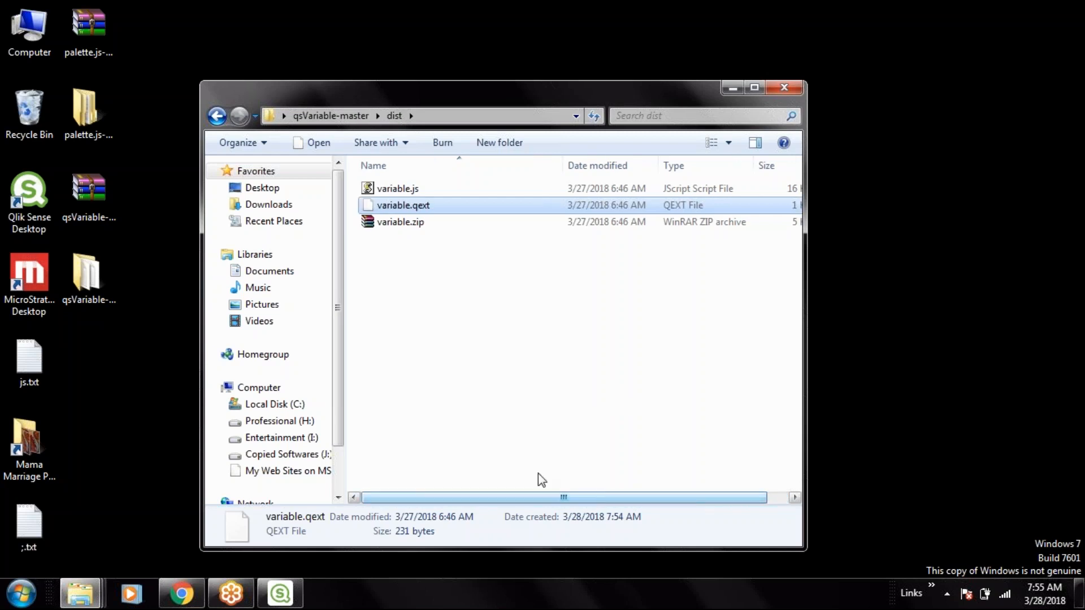
{"action": "right_click", "coordinate": [386, 207]}
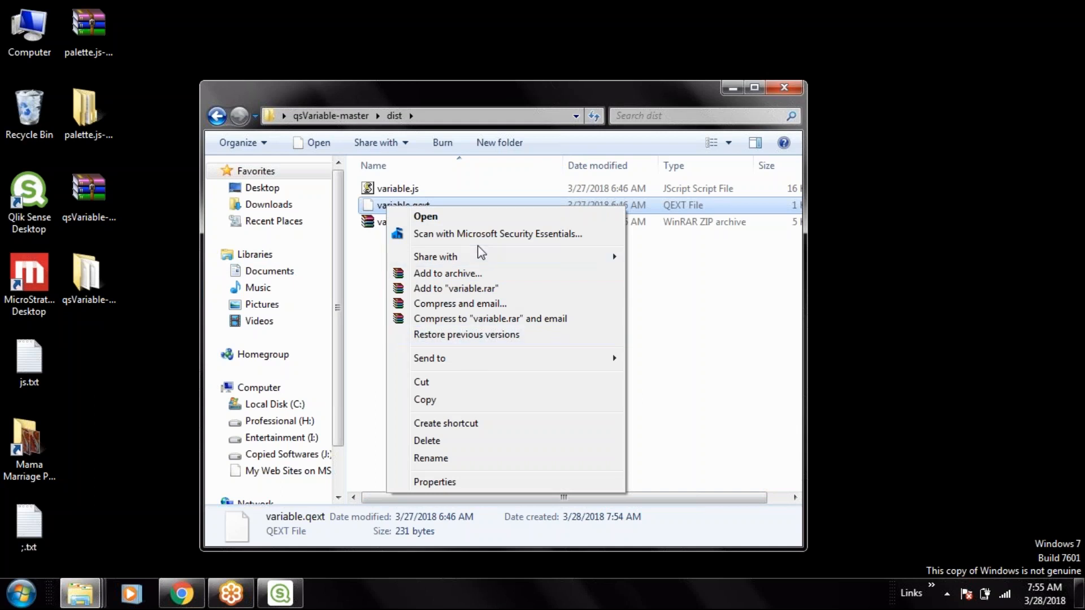
{"action": "left_click", "coordinate": [453, 217]}
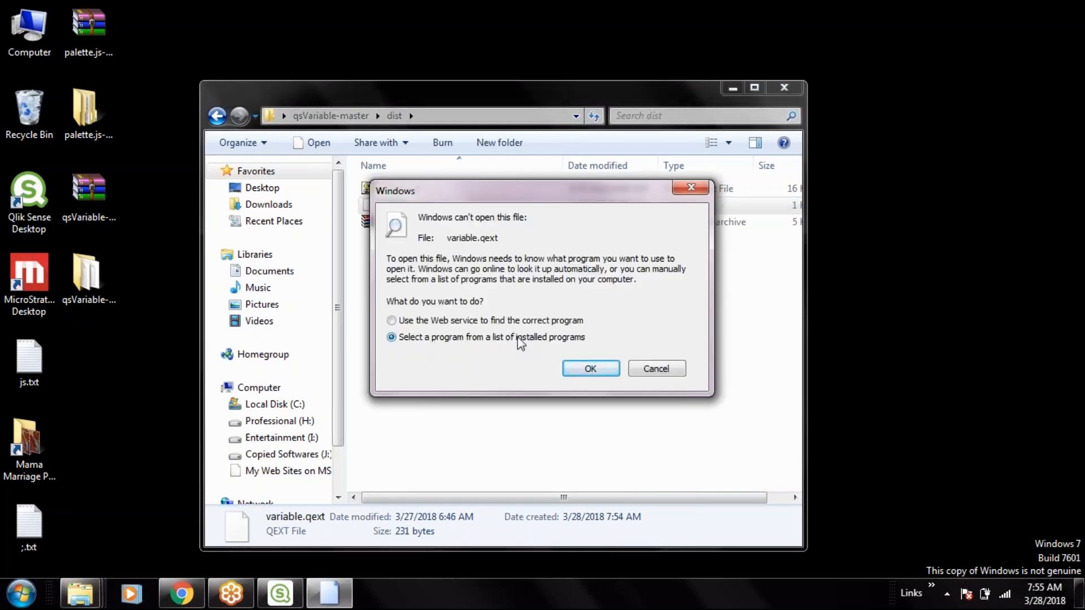
{"action": "left_click", "coordinate": [596, 373]}
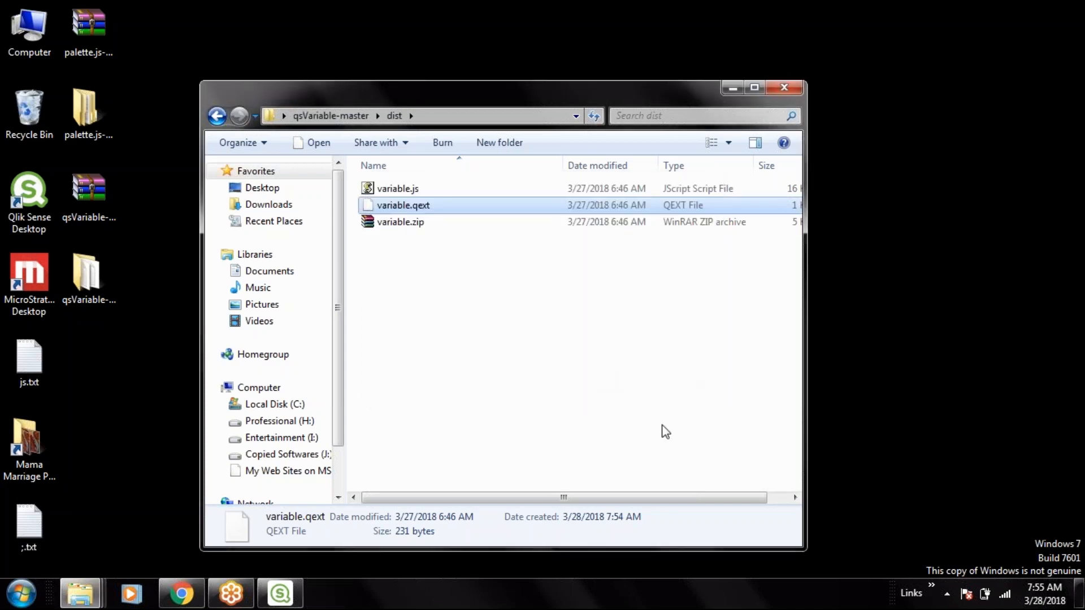
{"action": "left_click_drag", "start_coordinate": [712, 501], "coordinate": [605, 499]}
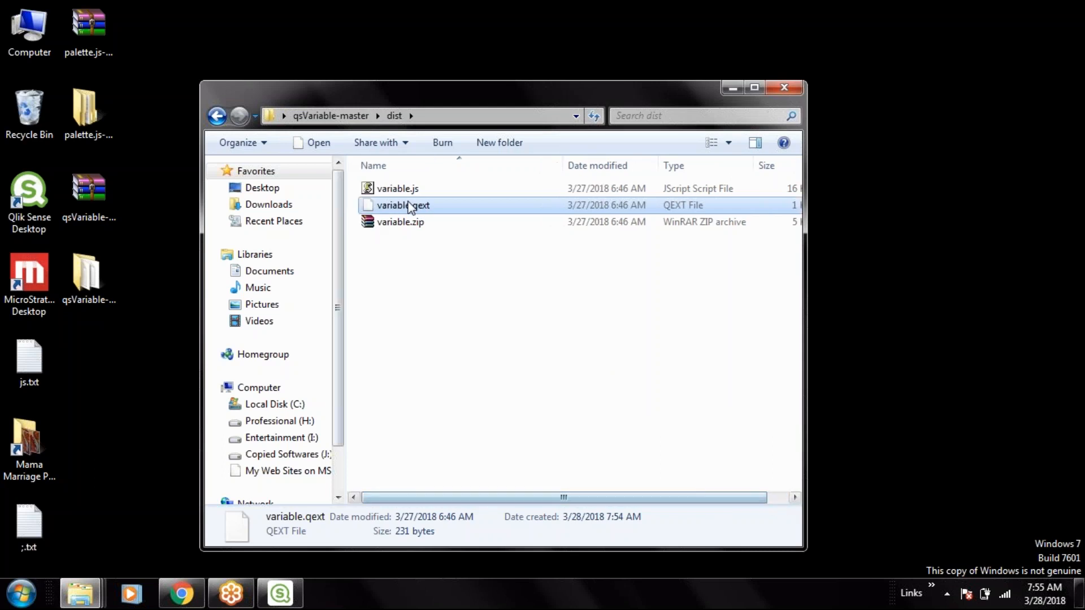
- Try to choose another program for opening variable.js by searching the Program Files folder for notepad
{"action": "right_click", "coordinate": [417, 187]}
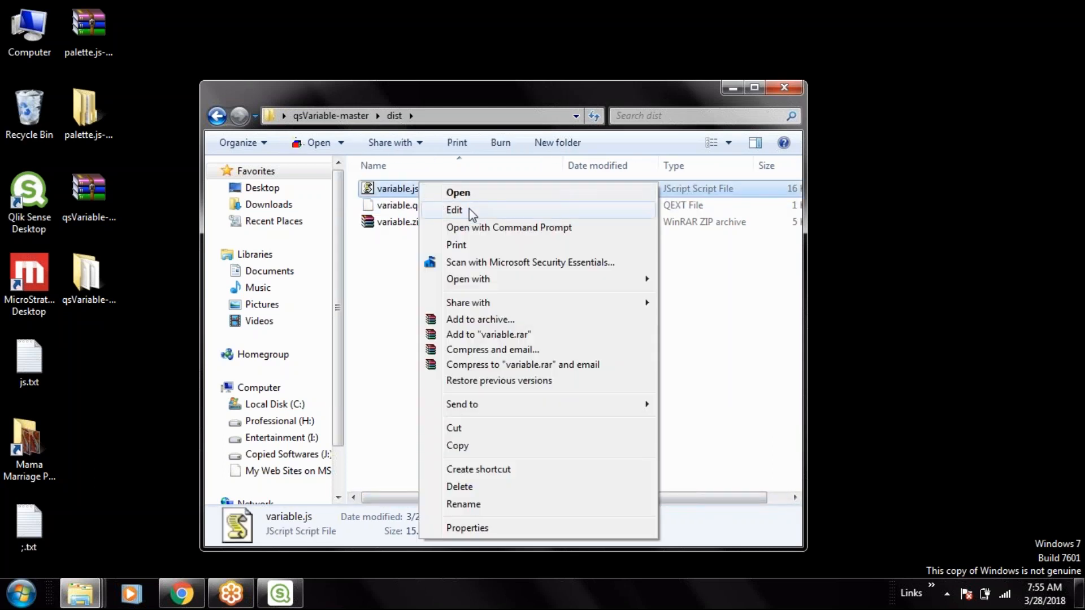
{"action": "mouse_move", "coordinate": [489, 288]}
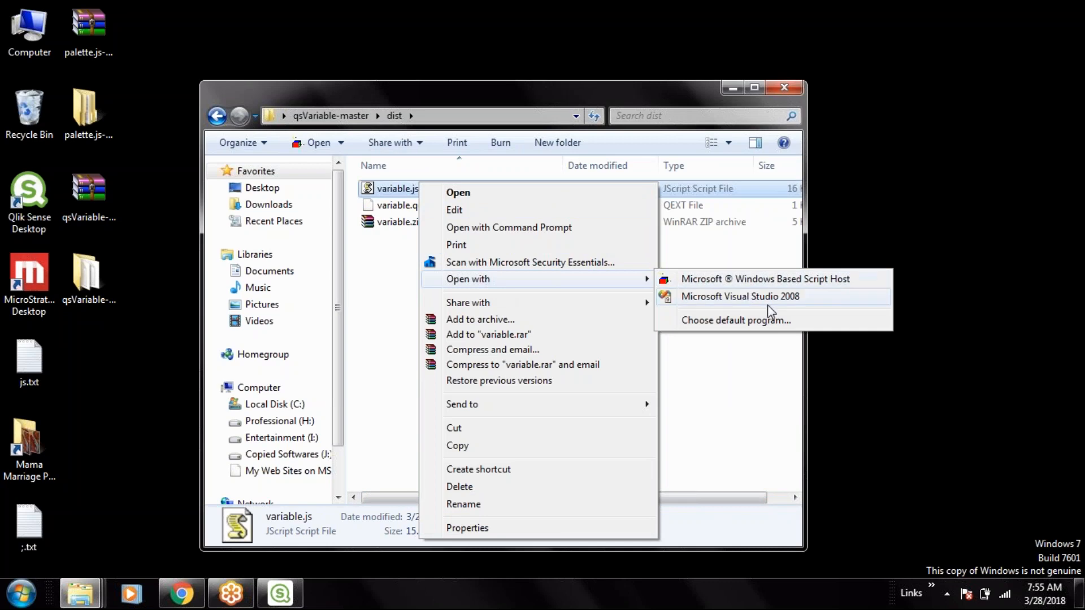
{"action": "left_click", "coordinate": [769, 322]}
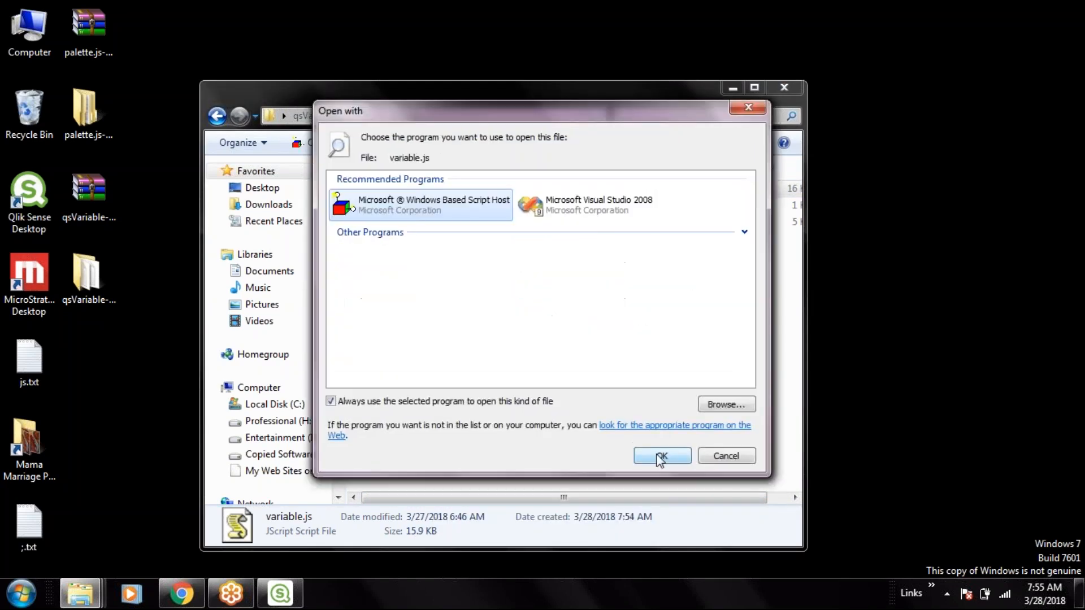
{"action": "left_click", "coordinate": [730, 408]}
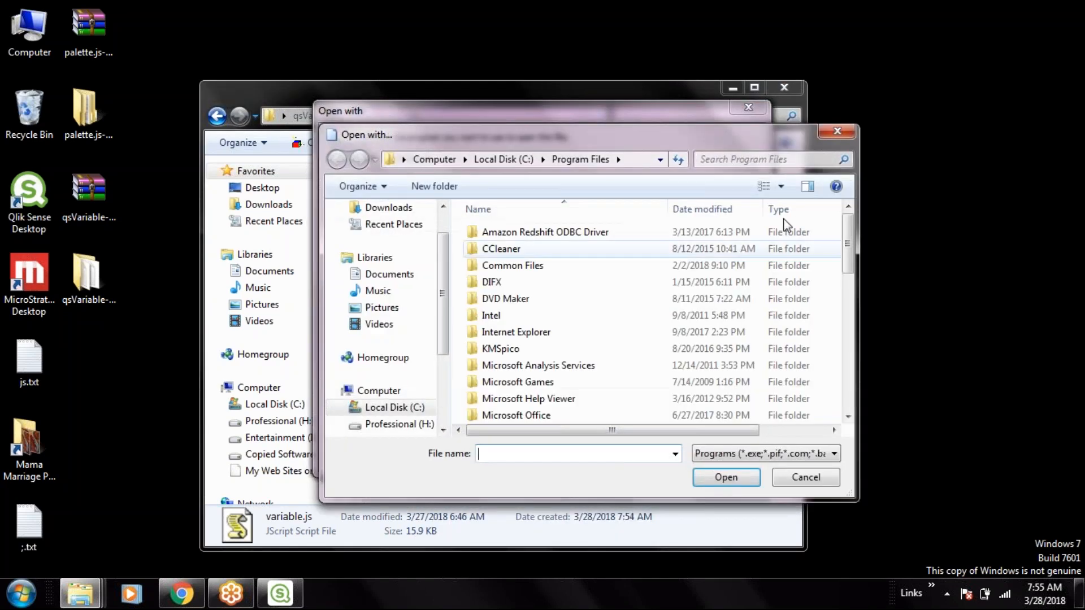
{"action": "left_click", "coordinate": [774, 161]}
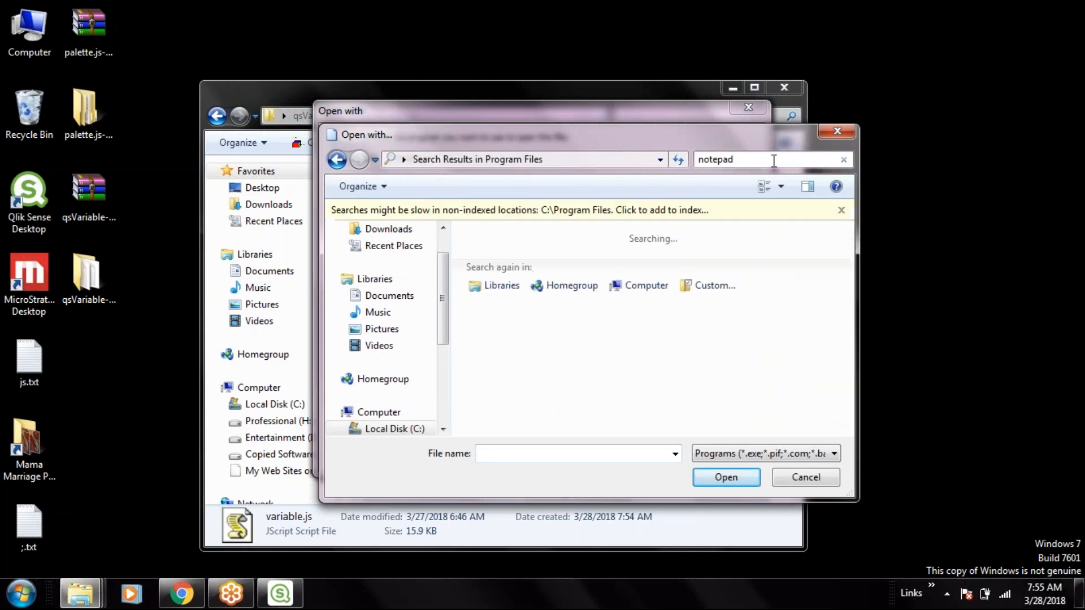
{"action": "type", "text": "note'"}
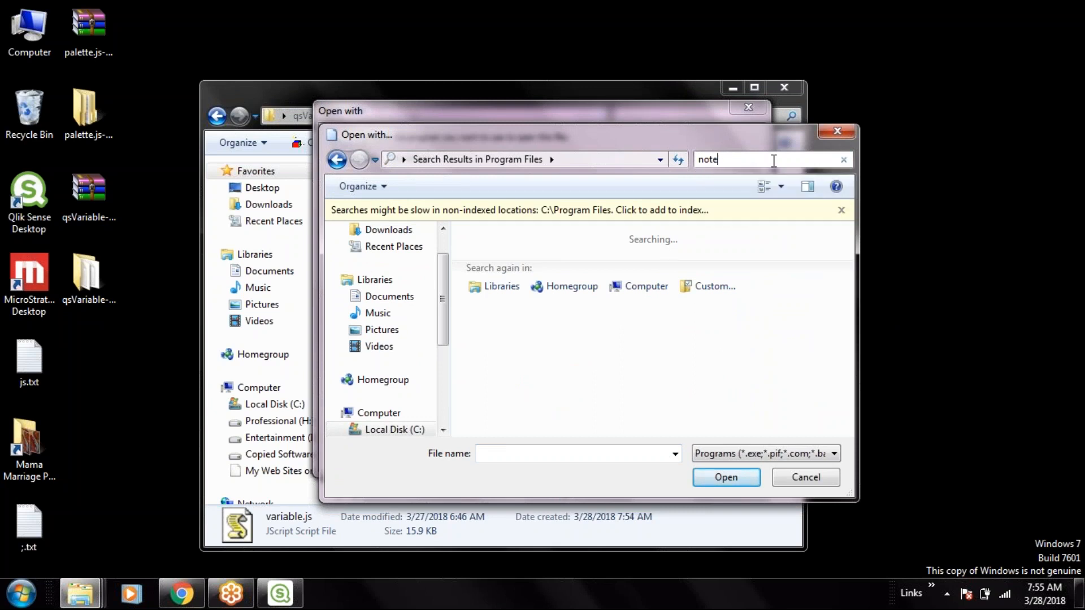
{"action": "key", "text": "BackSpace"}
{"action": "key", "text": "BackSpace"}
{"action": "key", "text": "BackSpace"}
{"action": "key", "text": "BackSpace"}
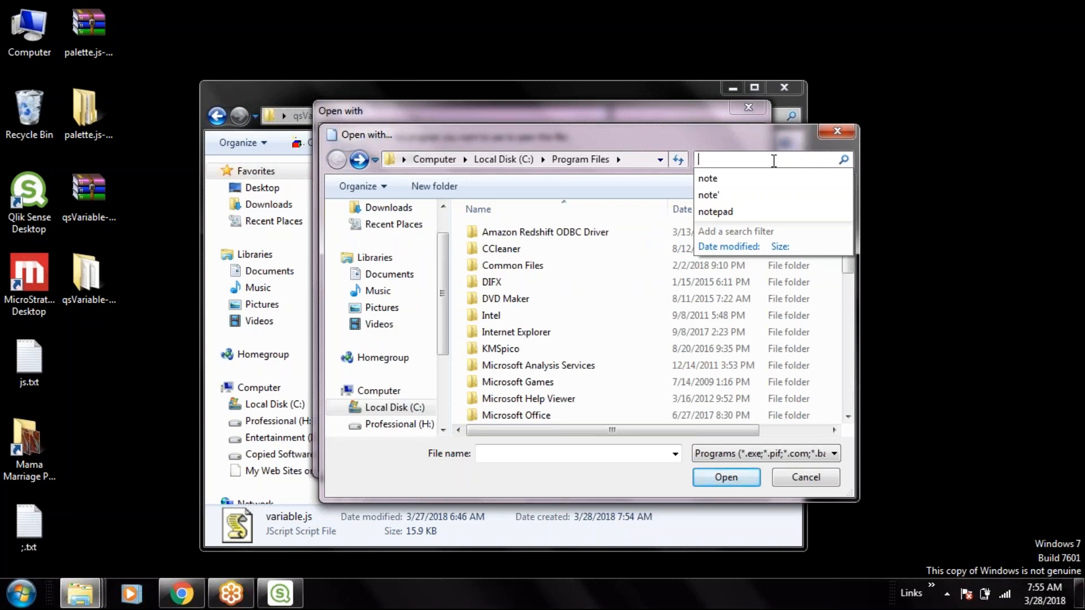
- Search Program Files (x86) for notepad, and cancel choosing a program for variable.js
{"action": "left_click", "coordinate": [503, 159]}
{"action": "double_click", "coordinate": [540, 385]}
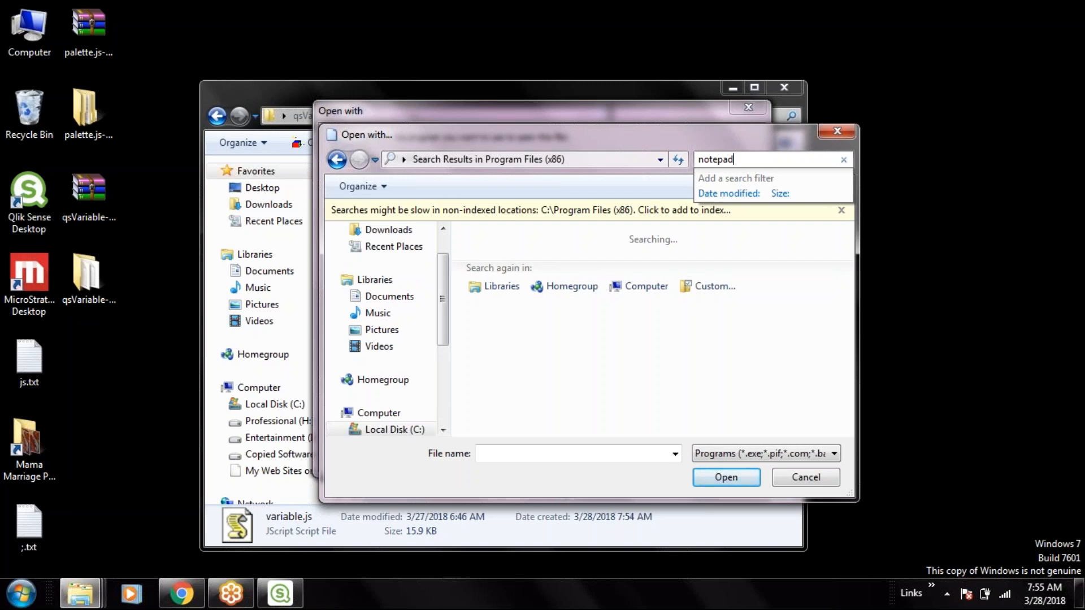
{"action": "key", "text": "Return"}
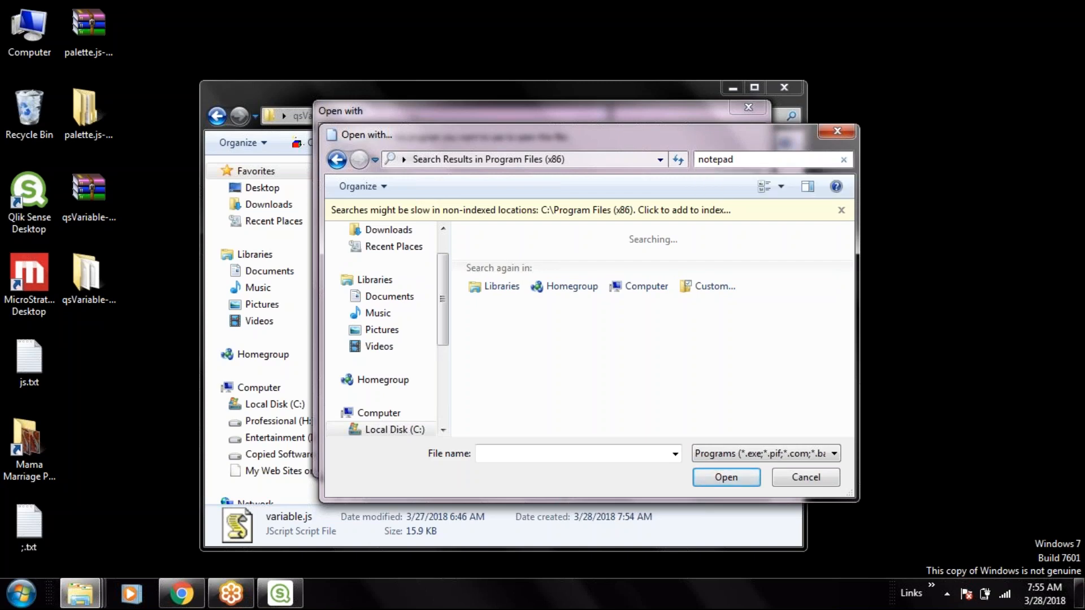
{"action": "left_click", "coordinate": [820, 482]}
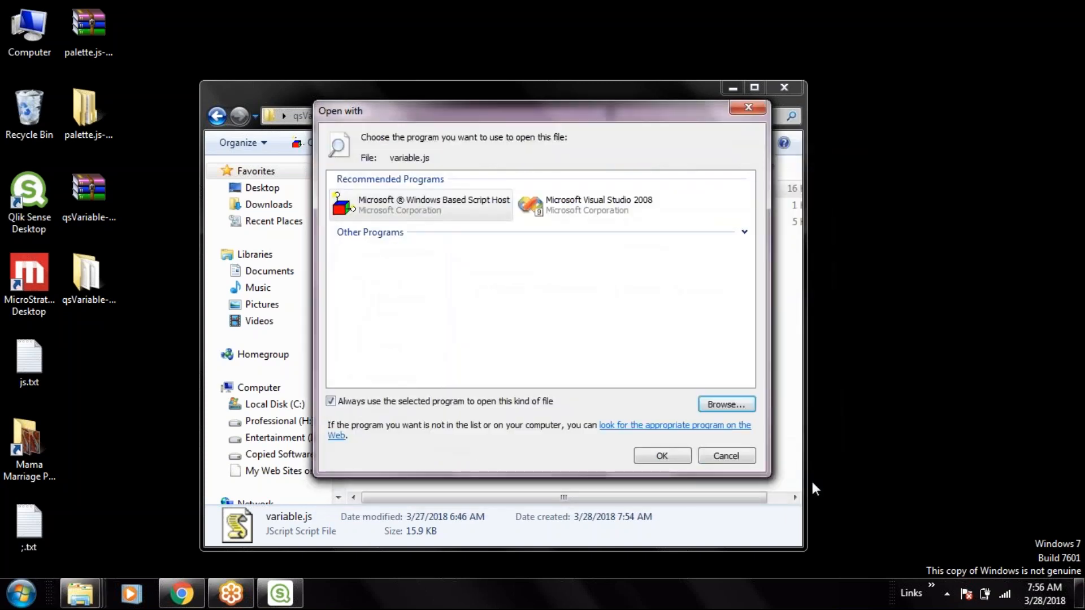
{"action": "left_click", "coordinate": [725, 456]}
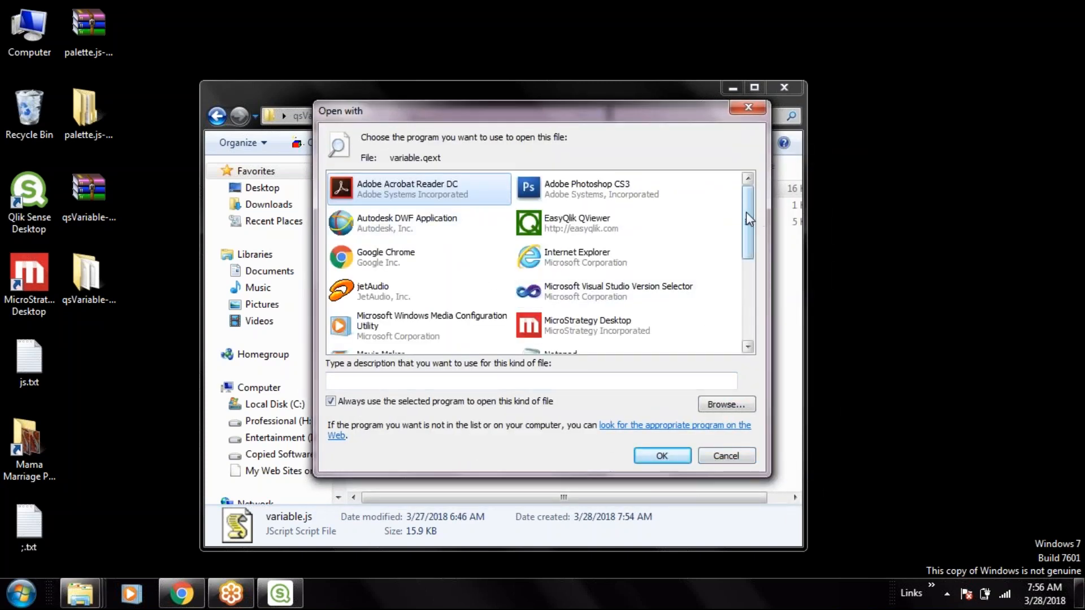
- Open variable.qext with Notepad in a maximized window and select all its text
{"action": "left_click_drag", "start_coordinate": [749, 219], "coordinate": [749, 256]}
{"action": "left_click", "coordinate": [588, 270]}
{"action": "left_click", "coordinate": [689, 456]}
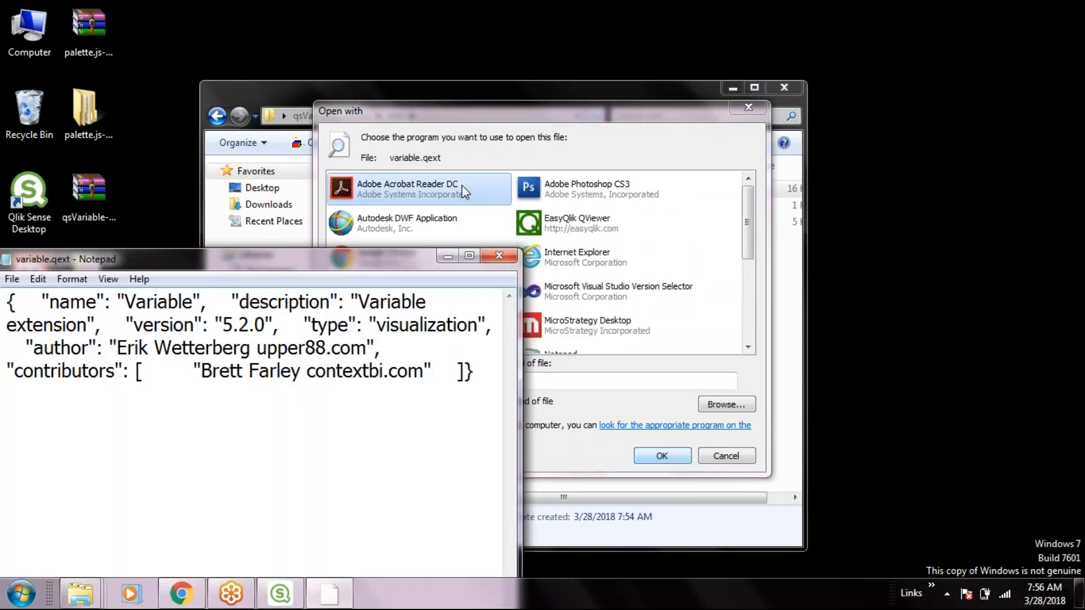
{"action": "double_click", "coordinate": [407, 262]}
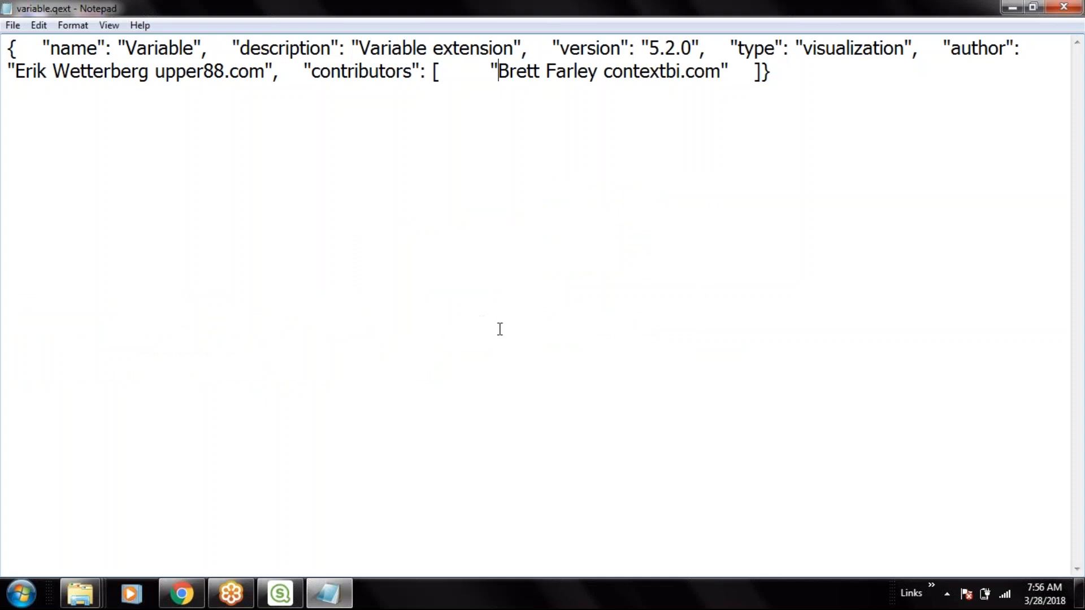
{"action": "key", "text": "ctrl+a"}
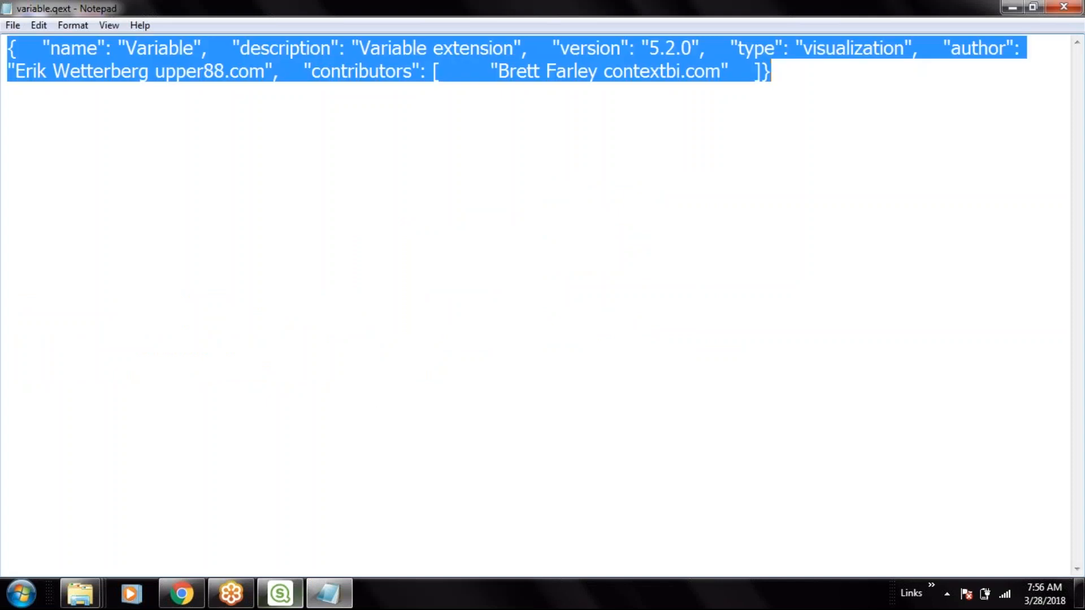
- Switch to Qlik Sense Desktop, finish editing the Extension Test sheet and close the dashboard app
{"action": "left_click", "coordinate": [280, 593]}
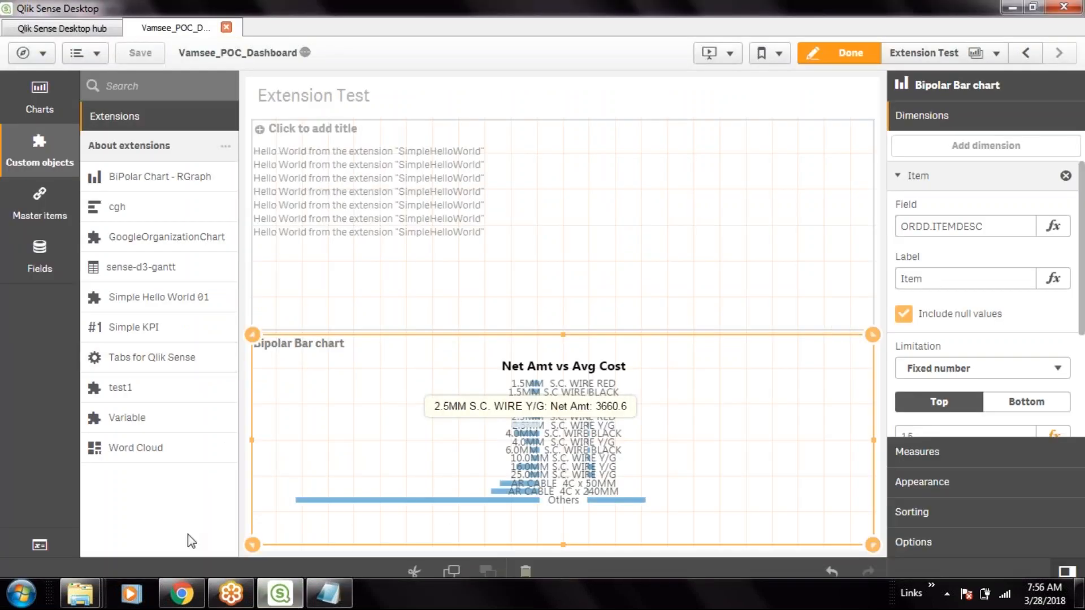
{"action": "left_click", "coordinate": [839, 53]}
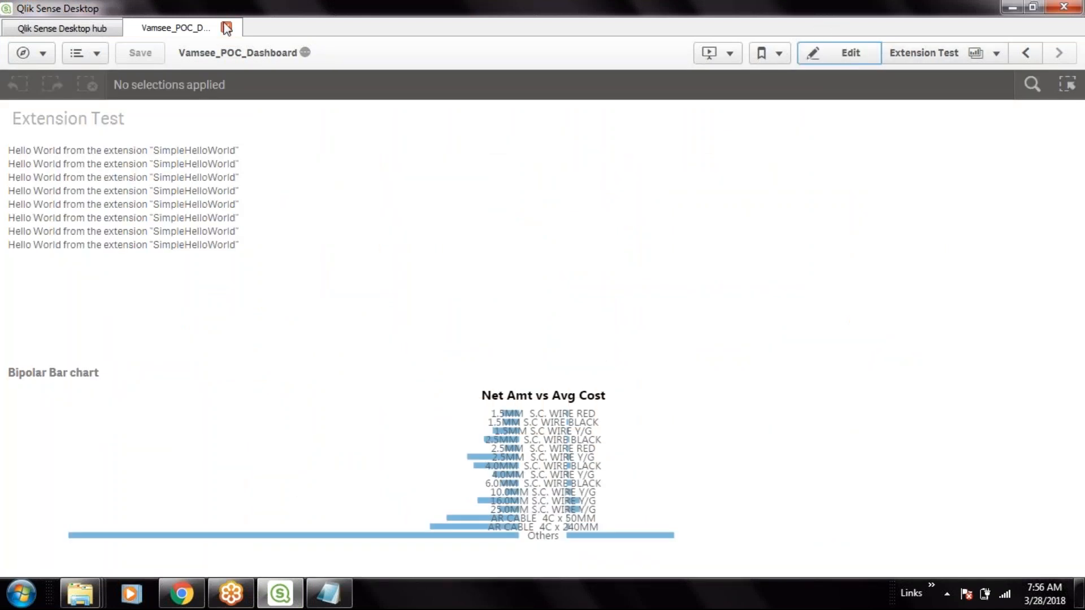
{"action": "left_click", "coordinate": [227, 28]}
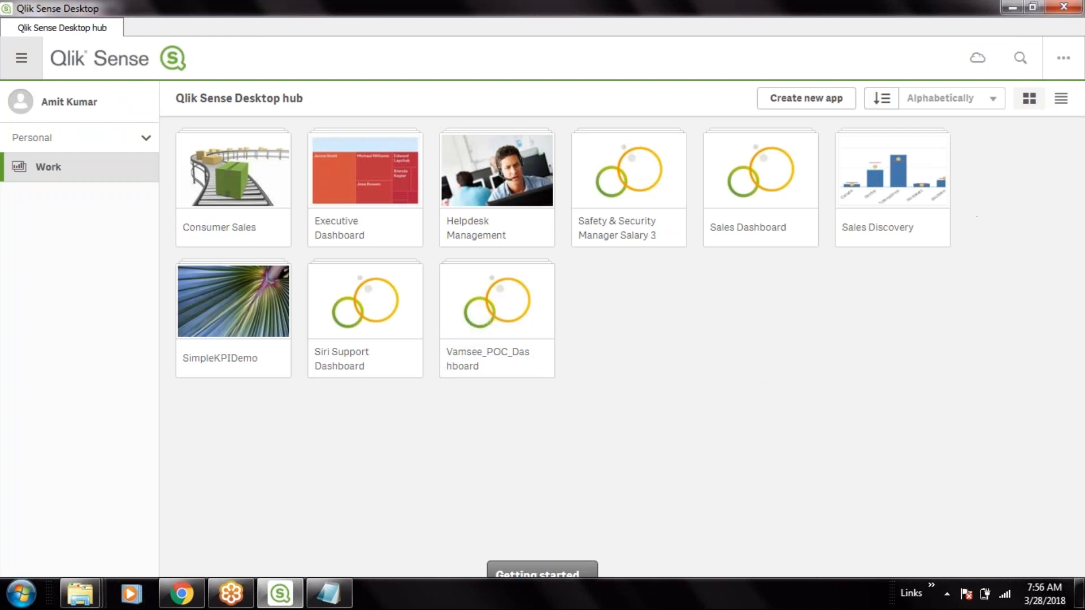
- Open the Dev Hub from the Qlik Sense hub and start a new project in the Extension editor
{"action": "left_click", "coordinate": [1064, 57]}
{"action": "left_click", "coordinate": [935, 105]}
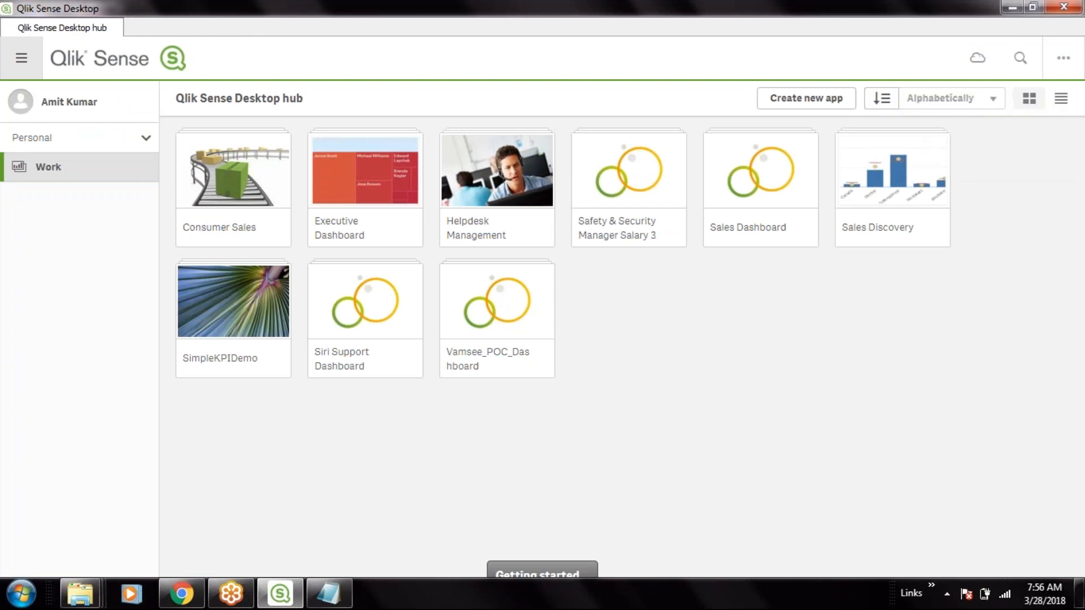
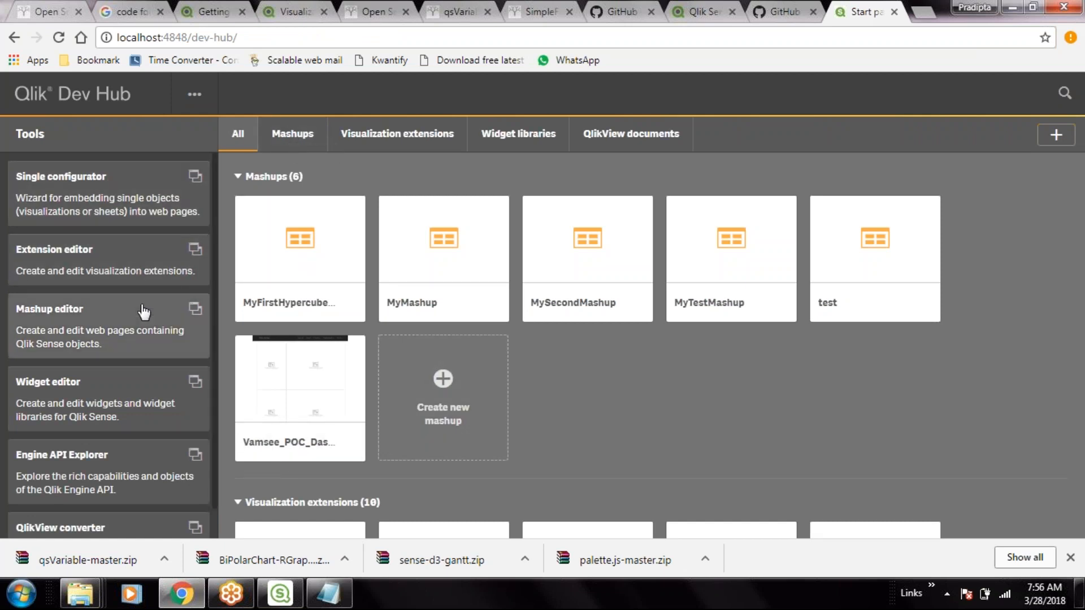
{"action": "left_click", "coordinate": [77, 263]}
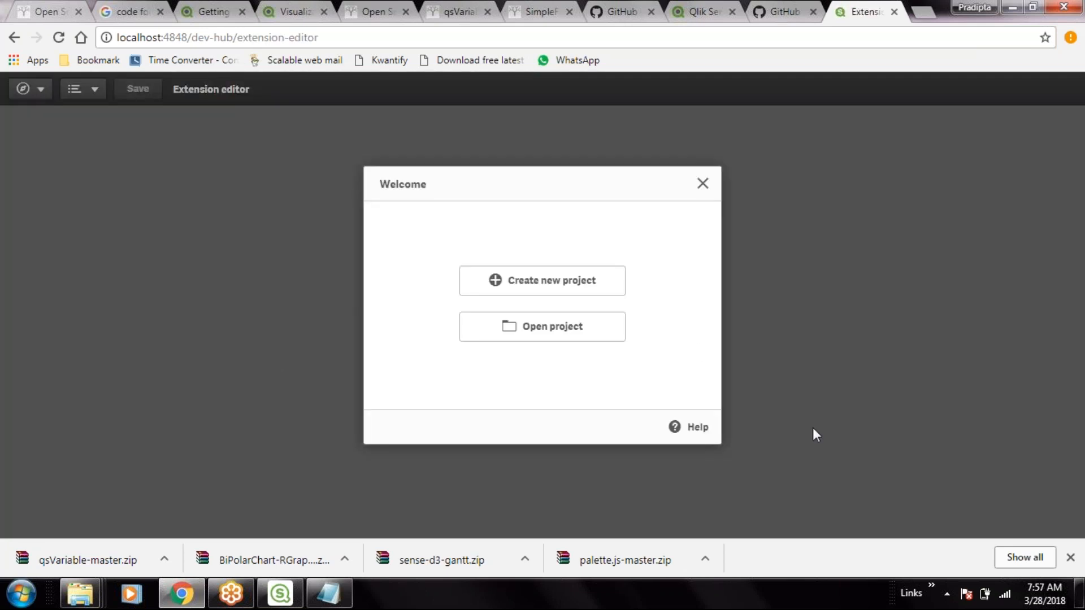
{"action": "left_click", "coordinate": [574, 286]}
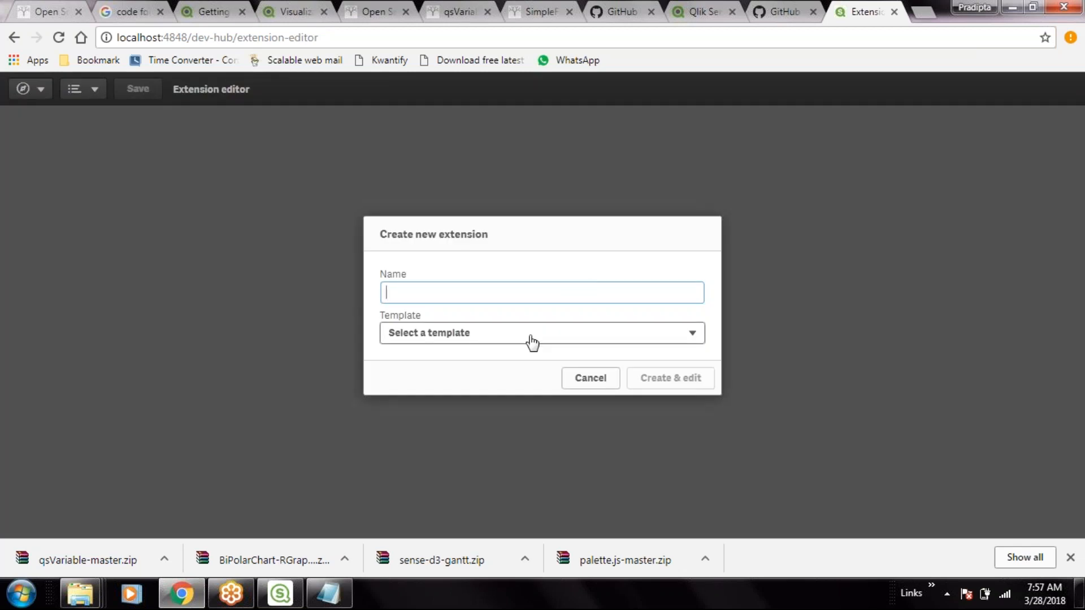
- Switch back to variable.qext in Notepad and examine the extension's name value
{"action": "left_click", "coordinate": [338, 594]}
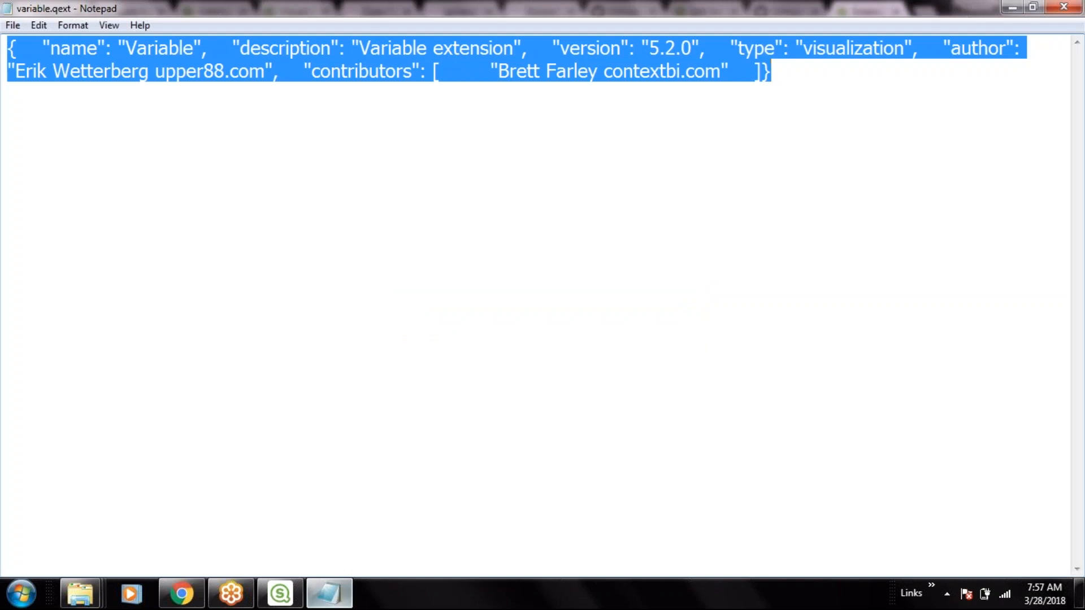
{"action": "left_click", "coordinate": [135, 48]}
{"action": "left_click_drag", "start_coordinate": [128, 48], "coordinate": [195, 47]}
{"action": "left_click", "coordinate": [421, 294]}
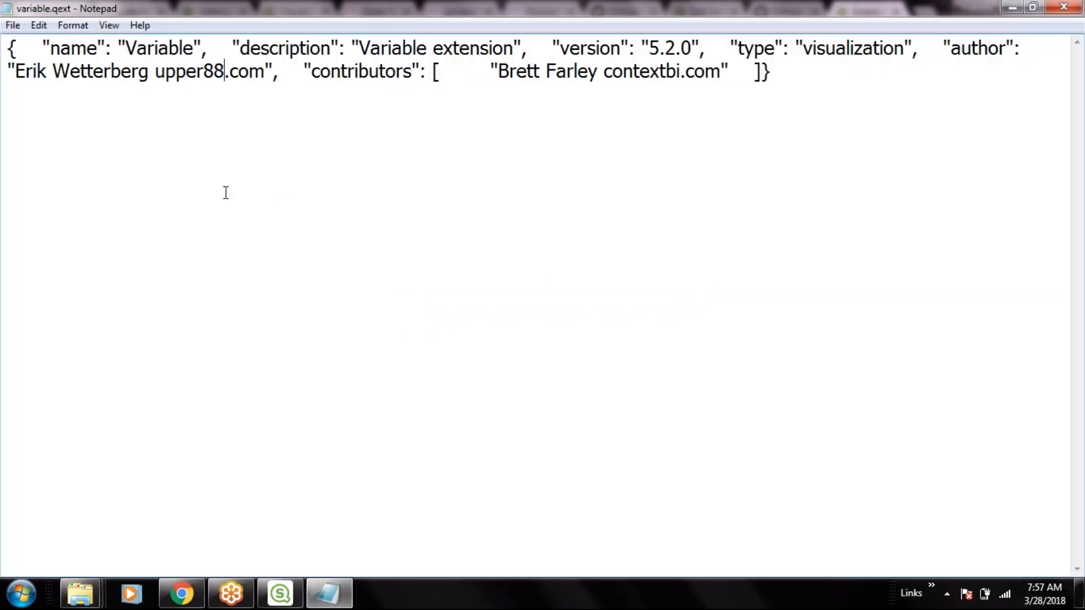
- Turn Word Wrap off and back on for the variable.qext text
{"action": "left_click", "coordinate": [63, 28]}
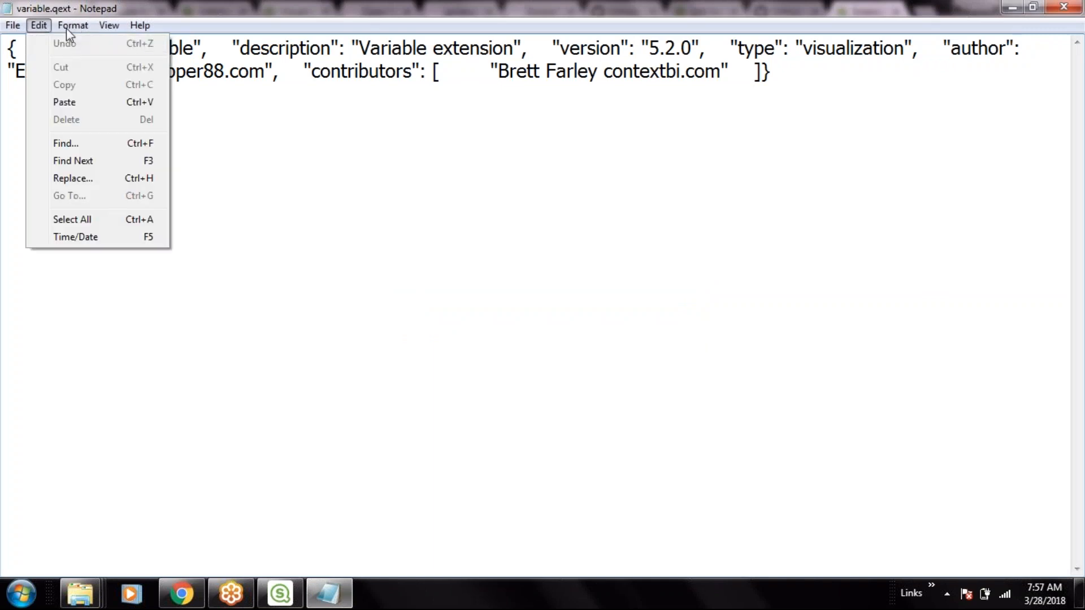
{"action": "left_click", "coordinate": [103, 43]}
{"action": "left_click", "coordinate": [72, 25]}
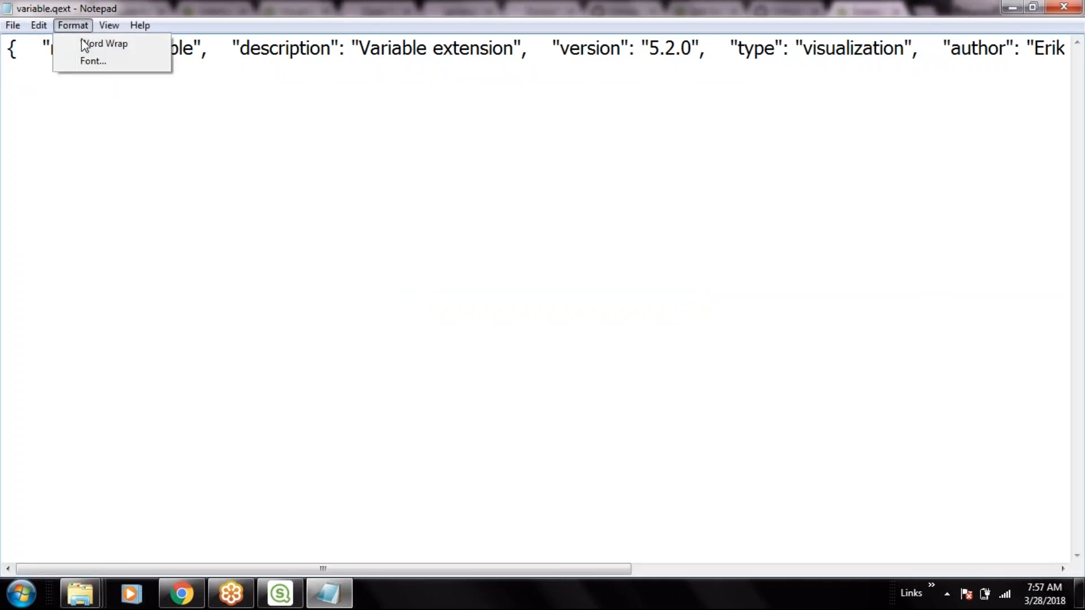
{"action": "left_click", "coordinate": [102, 42]}
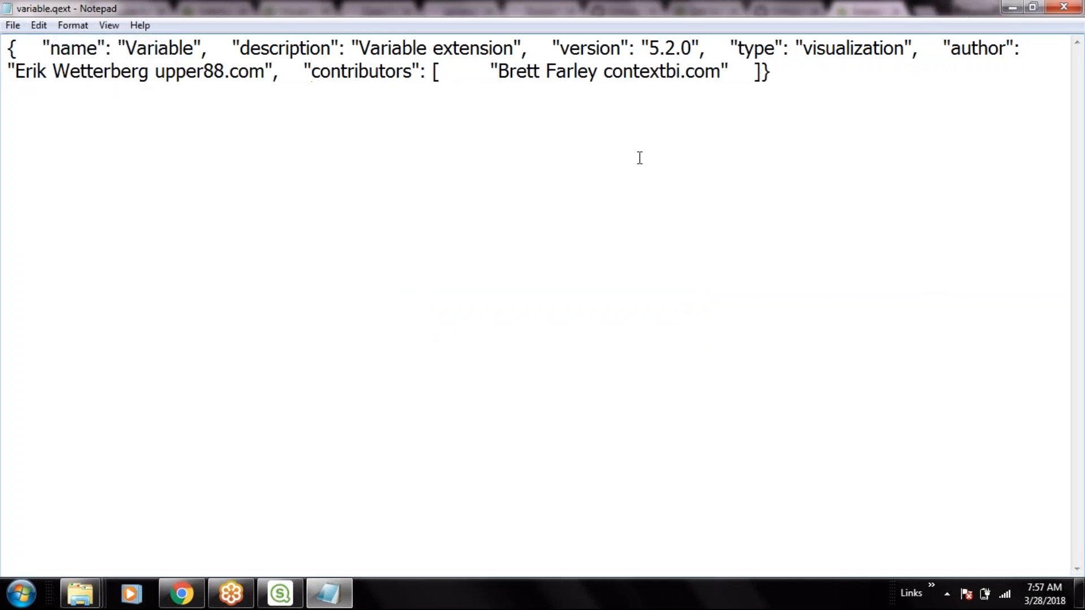
- Copy the name value Variable in variable.qext, and briefly check the Qlik Sense Desktop hub
{"action": "left_click_drag", "start_coordinate": [127, 48], "coordinate": [192, 35]}
{"action": "key", "text": "ctrl+c"}
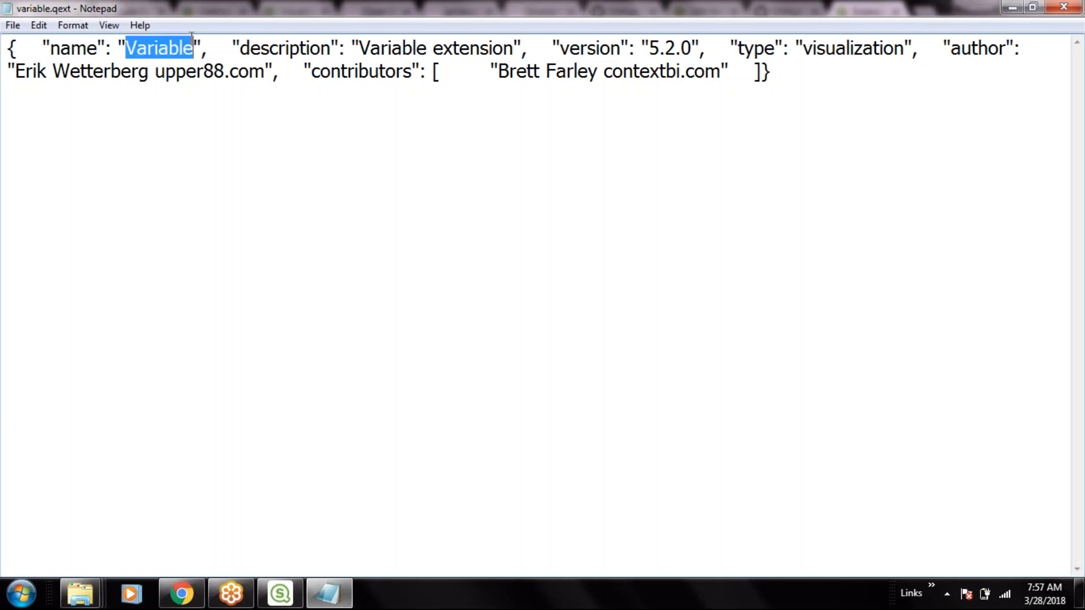
{"action": "left_click", "coordinate": [399, 324]}
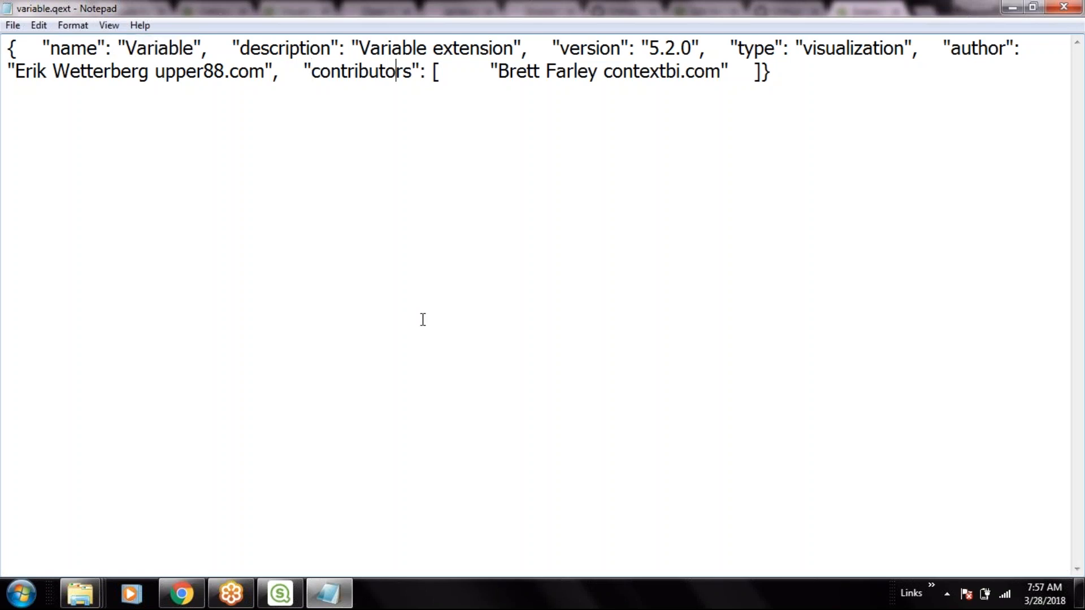
{"action": "left_click", "coordinate": [362, 48]}
{"action": "left_click", "coordinate": [268, 599]}
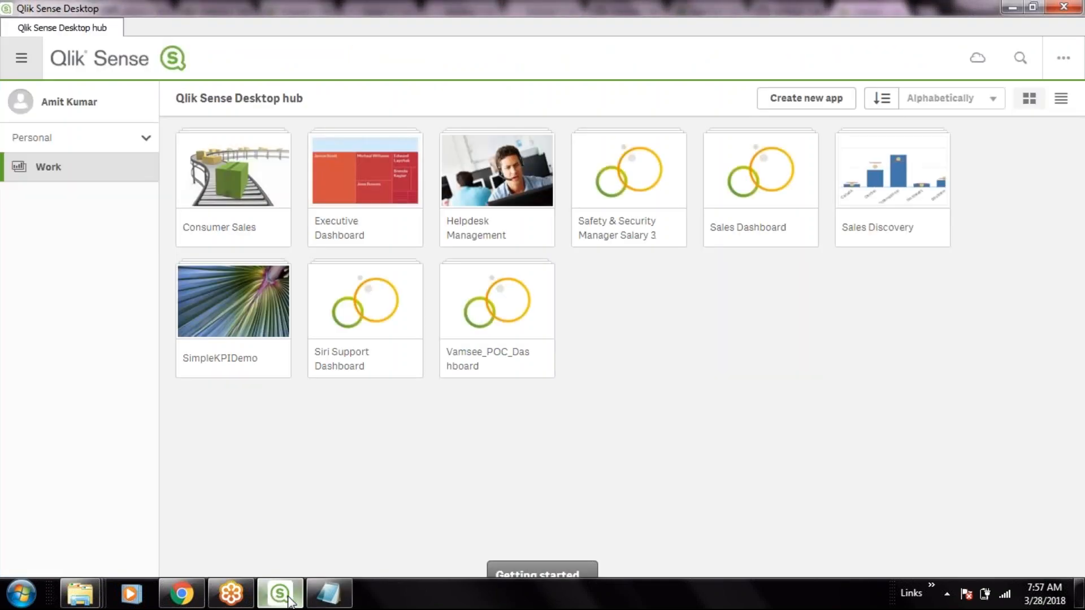
{"action": "left_click", "coordinate": [288, 599]}
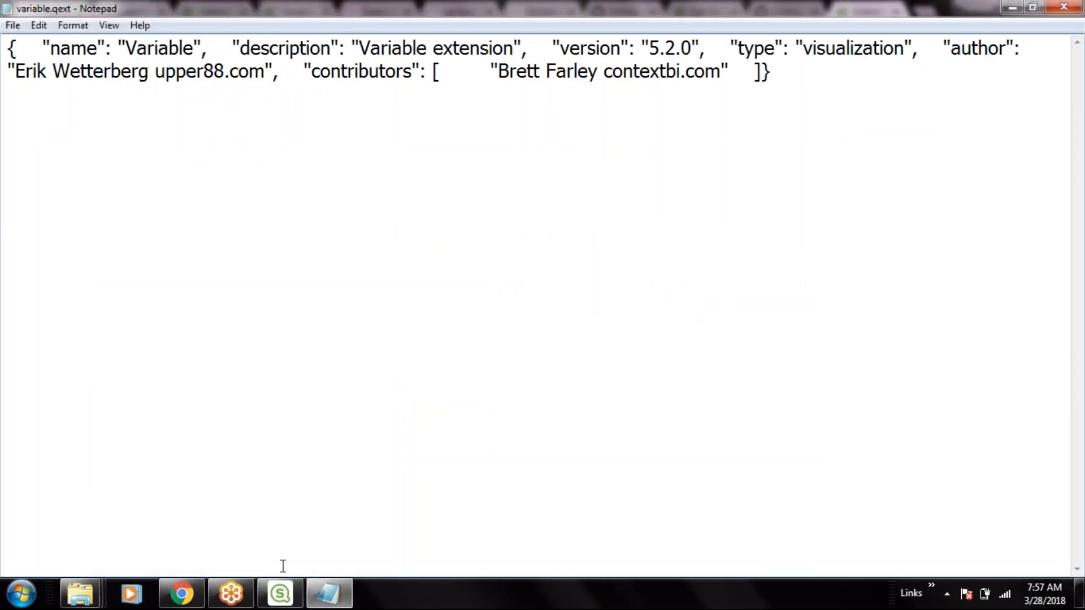
- Switch to the Extension editor in Chrome, enter the copied name Variable for the new extension and choose the Basic Visualization template
{"action": "left_click", "coordinate": [281, 594]}
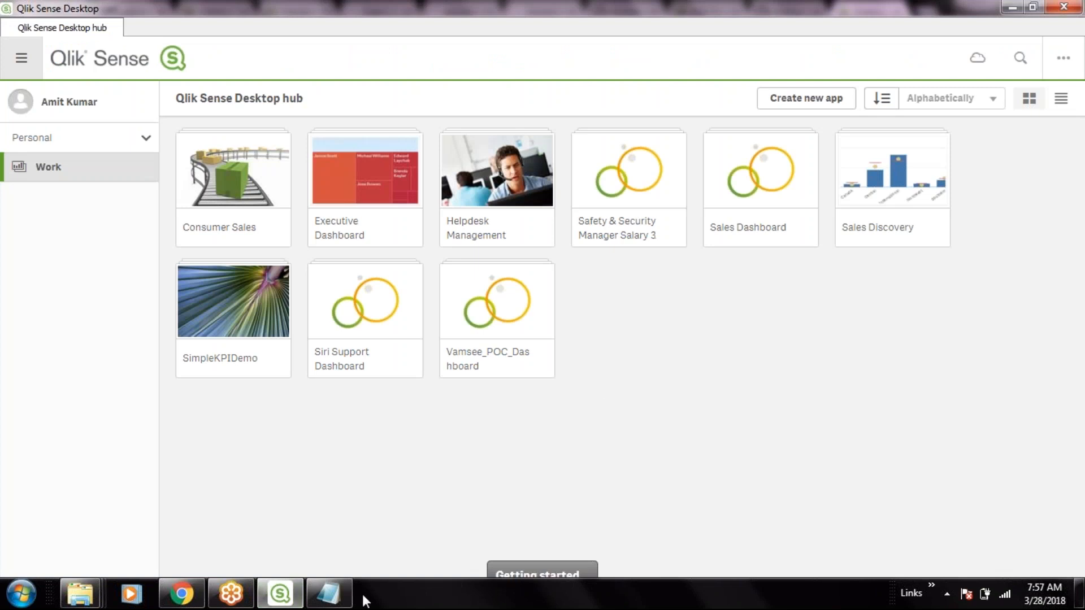
{"action": "left_click", "coordinate": [180, 593]}
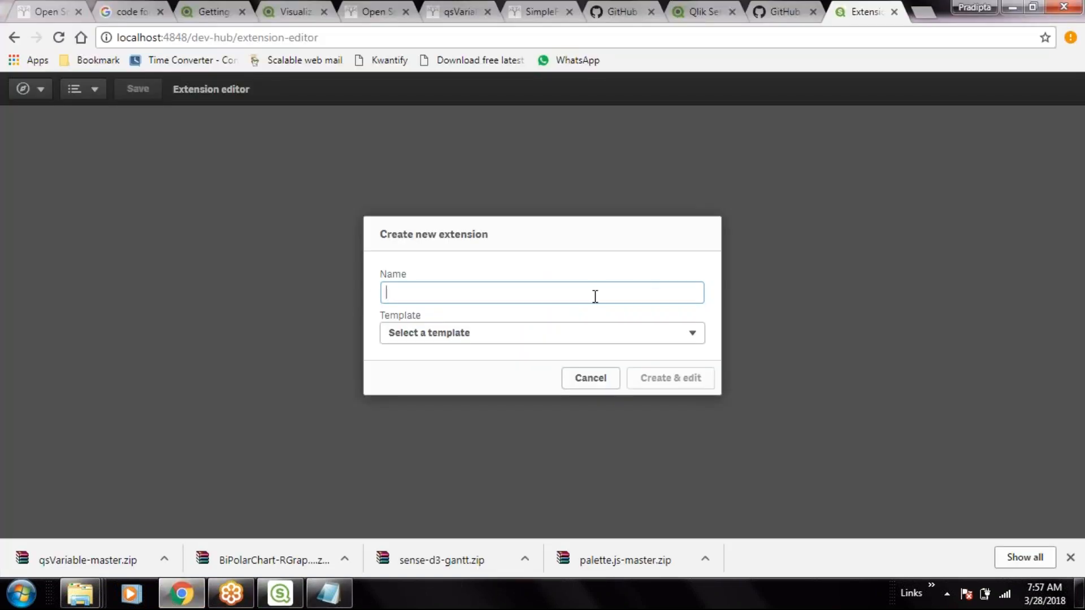
{"action": "key", "text": "ctrl+v"}
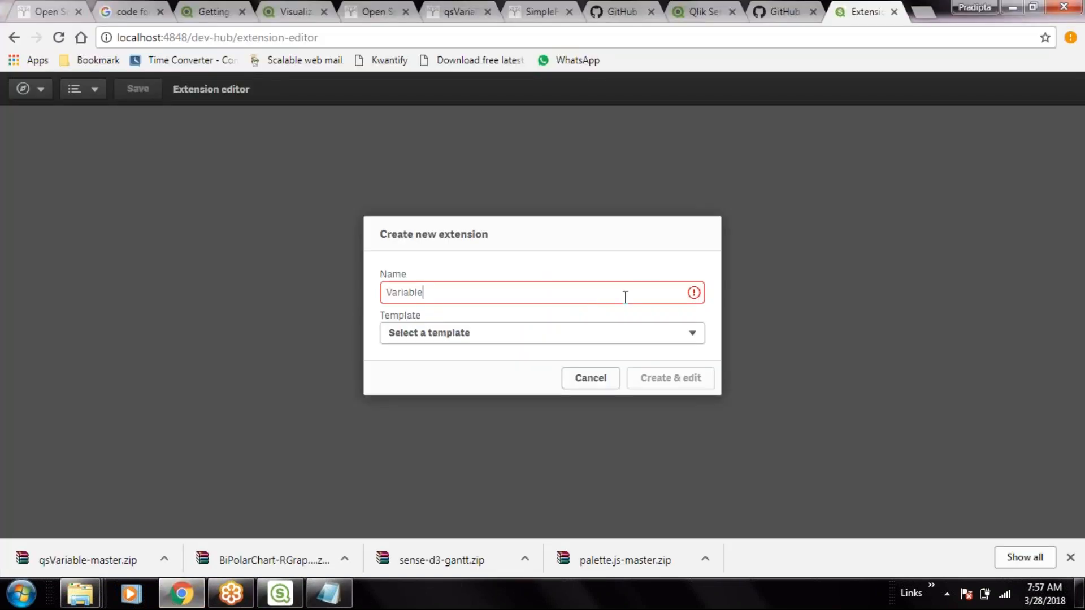
{"action": "left_click", "coordinate": [660, 339]}
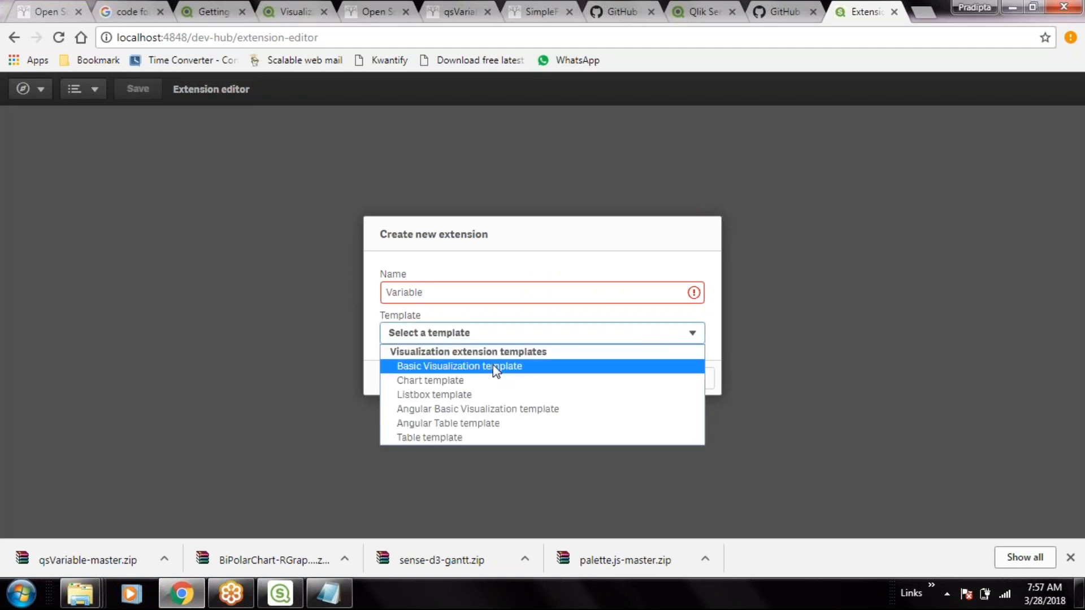
{"action": "left_click", "coordinate": [495, 367]}
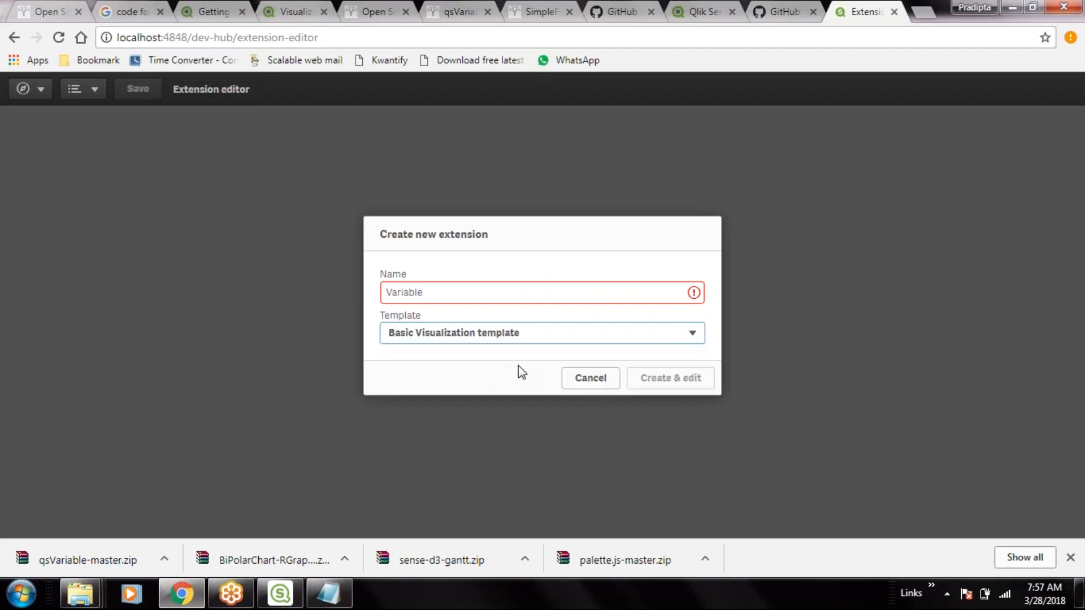
- Check the name field's error, change the extension name to MyVariable, and create the extension for editing
{"action": "left_click", "coordinate": [493, 297]}
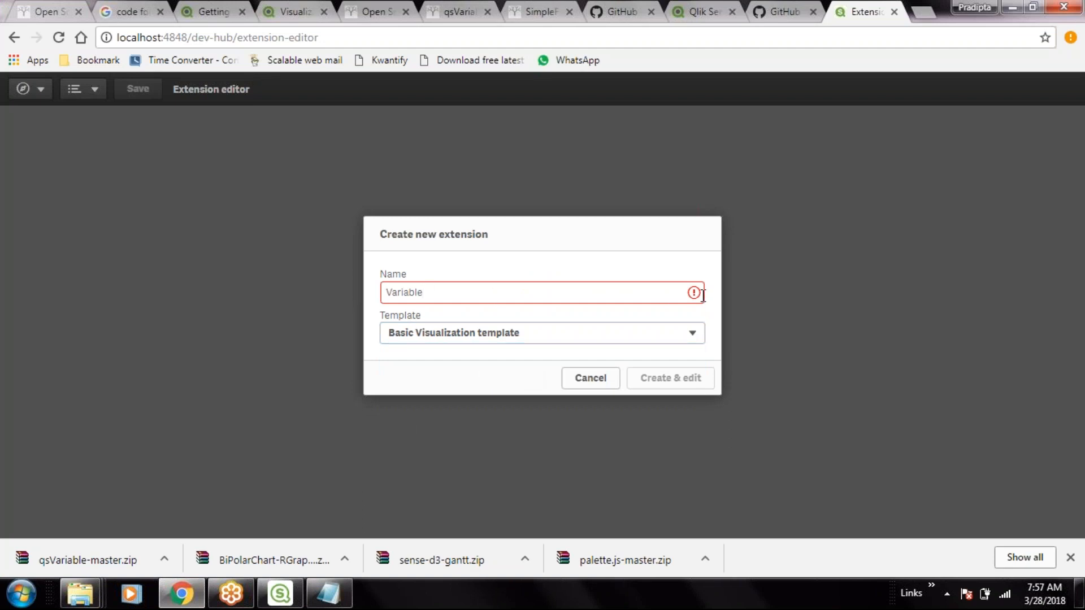
{"action": "mouse_move", "coordinate": [694, 293]}
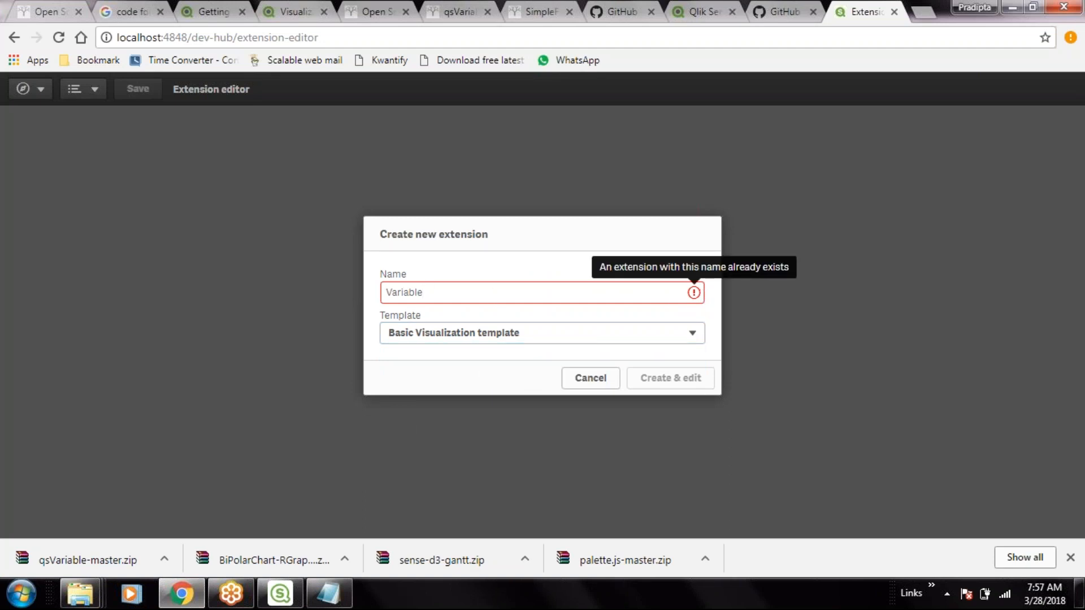
{"action": "key", "text": "alt+Tab"}
{"action": "key", "text": "alt+Tab"}
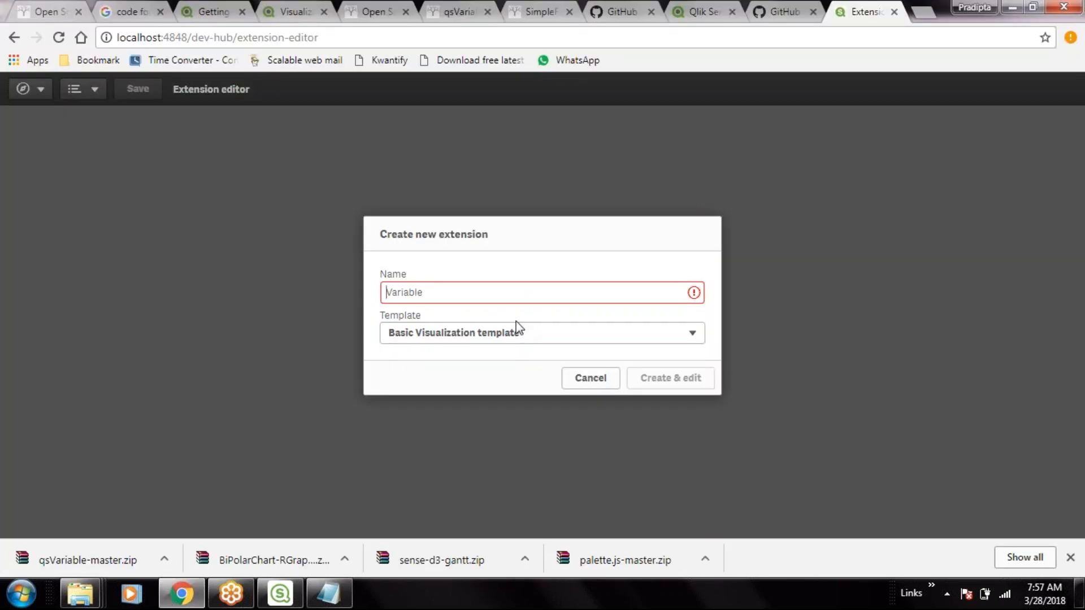
{"action": "type", "text": "My"}
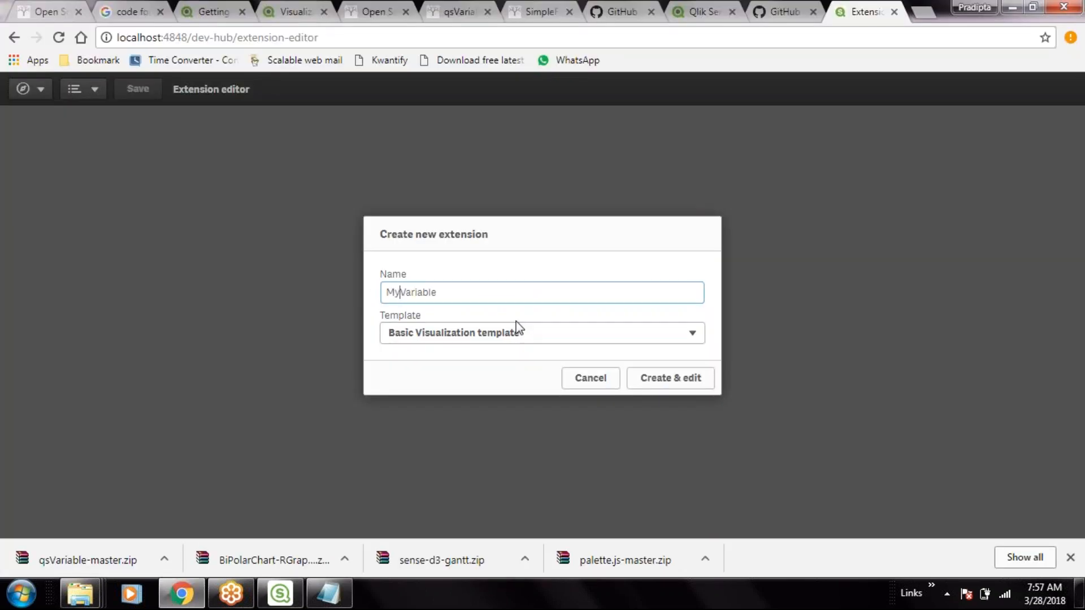
{"action": "left_click", "coordinate": [768, 340]}
{"action": "left_click", "coordinate": [671, 378]}
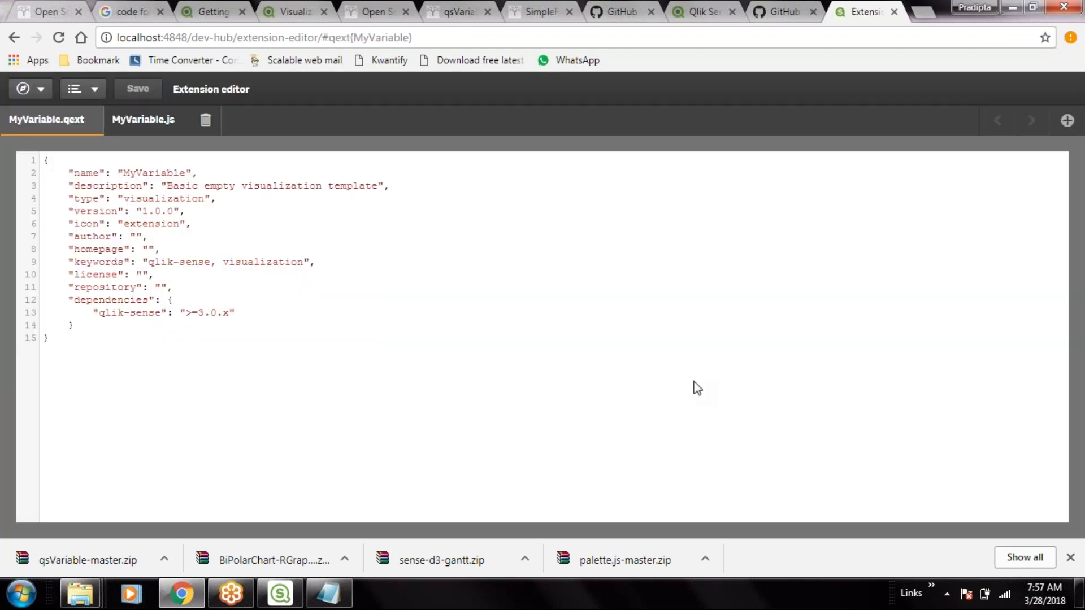
{"action": "left_click", "coordinate": [339, 335]}
{"action": "key", "text": "ctrl+a"}
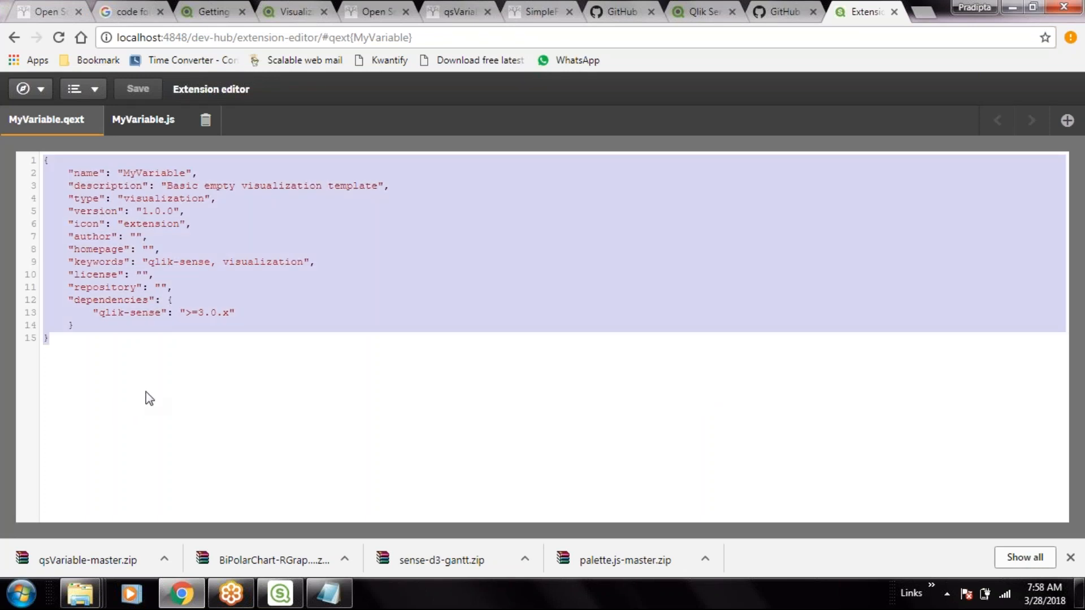
{"action": "left_click", "coordinate": [144, 123]}
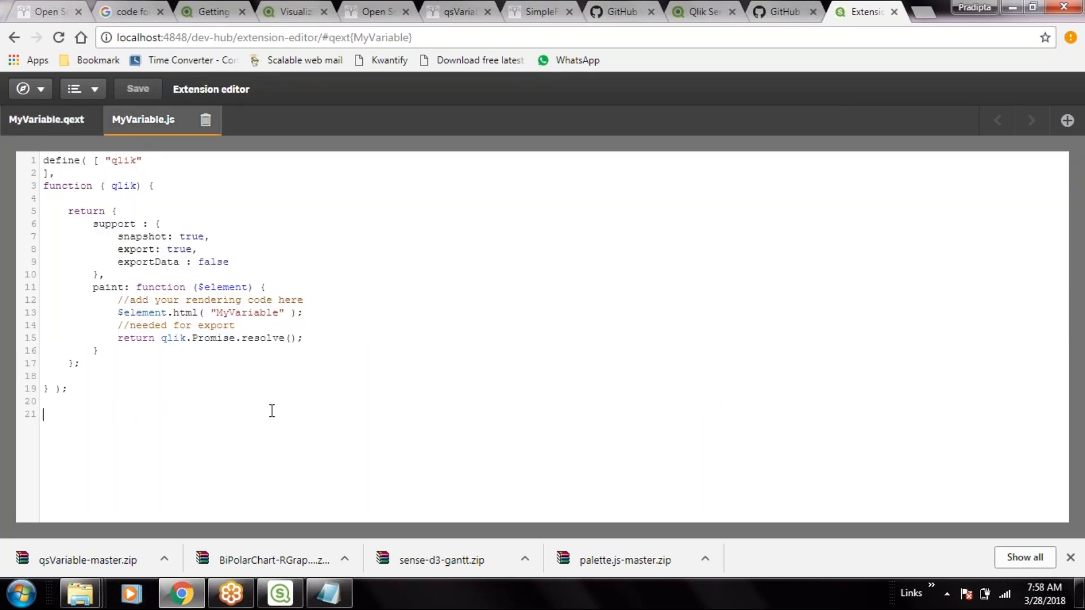
{"action": "key", "text": "ctrl+a"}
{"action": "key", "text": "ctrl+v"}
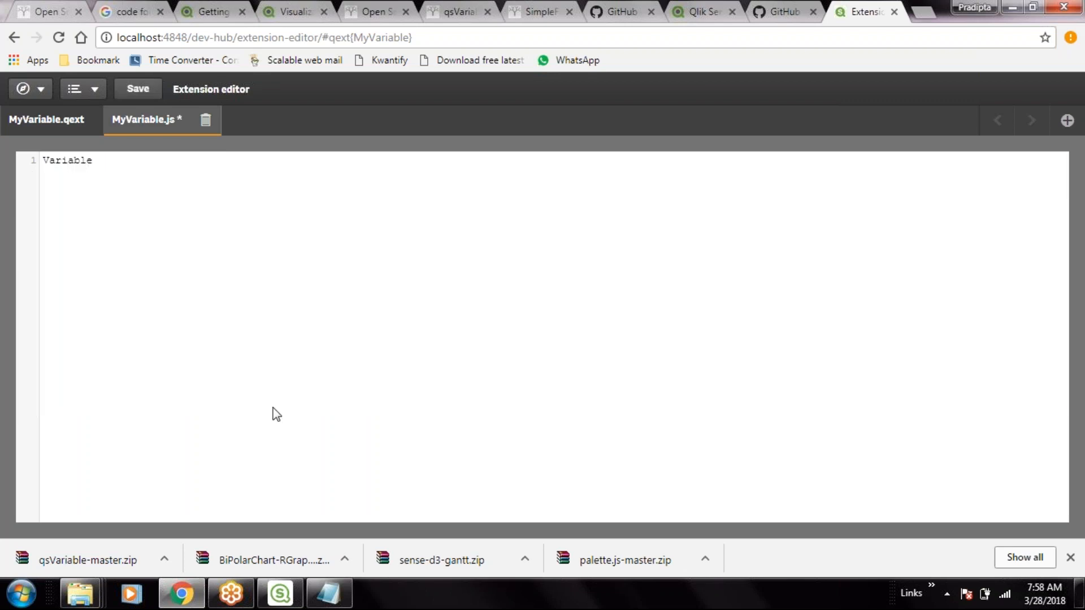
{"action": "key", "text": "ctrl+z"}
- Copy the whole text of variable.qext in Notepad and return to the MyVariable.qext file in the Extension editor
{"action": "left_click", "coordinate": [329, 593]}
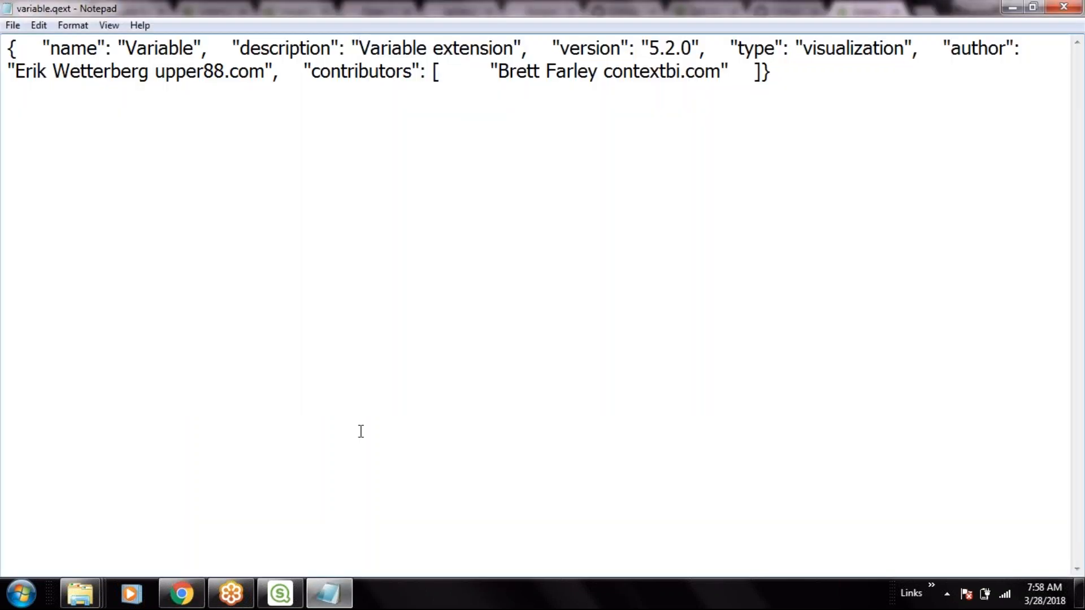
{"action": "key", "text": "ctrl+a"}
{"action": "key", "text": "alt+Tab"}
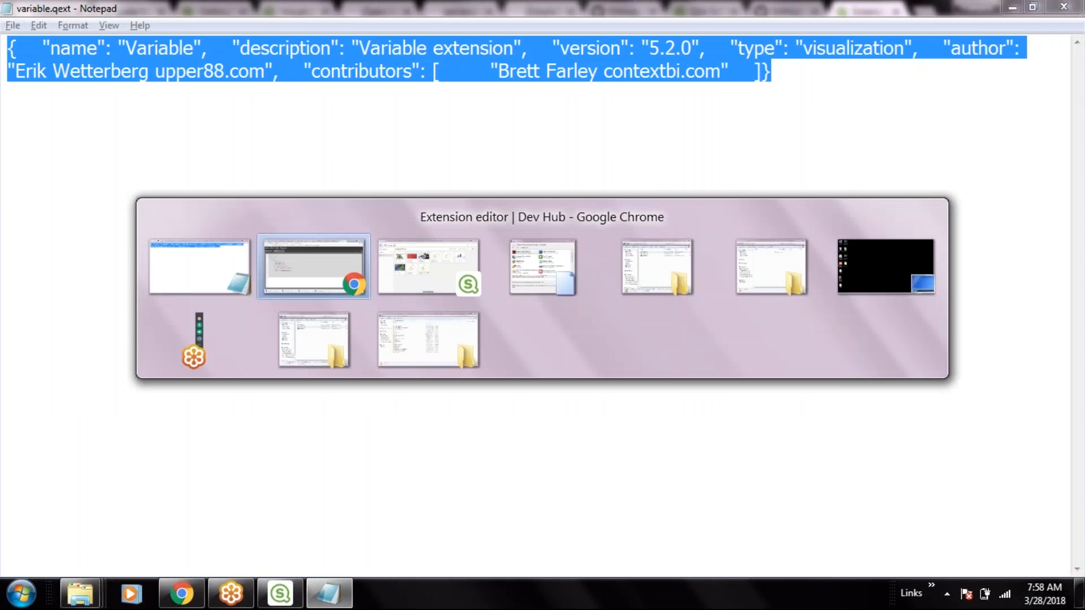
{"action": "left_click", "coordinate": [360, 431]}
{"action": "left_click", "coordinate": [345, 601]}
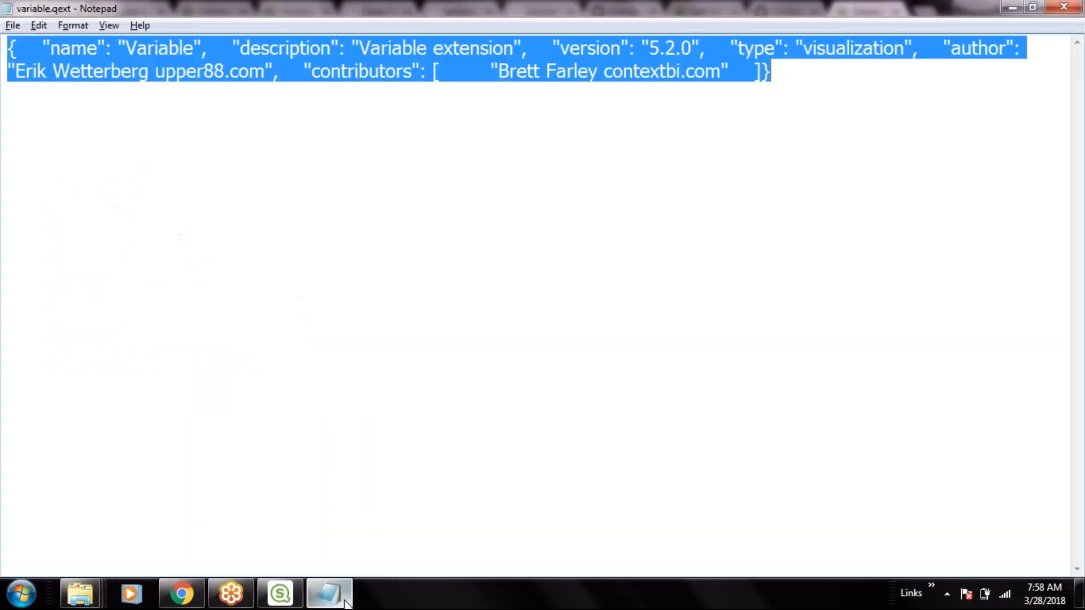
{"action": "left_click", "coordinate": [484, 245]}
{"action": "key", "text": "ctrl+a"}
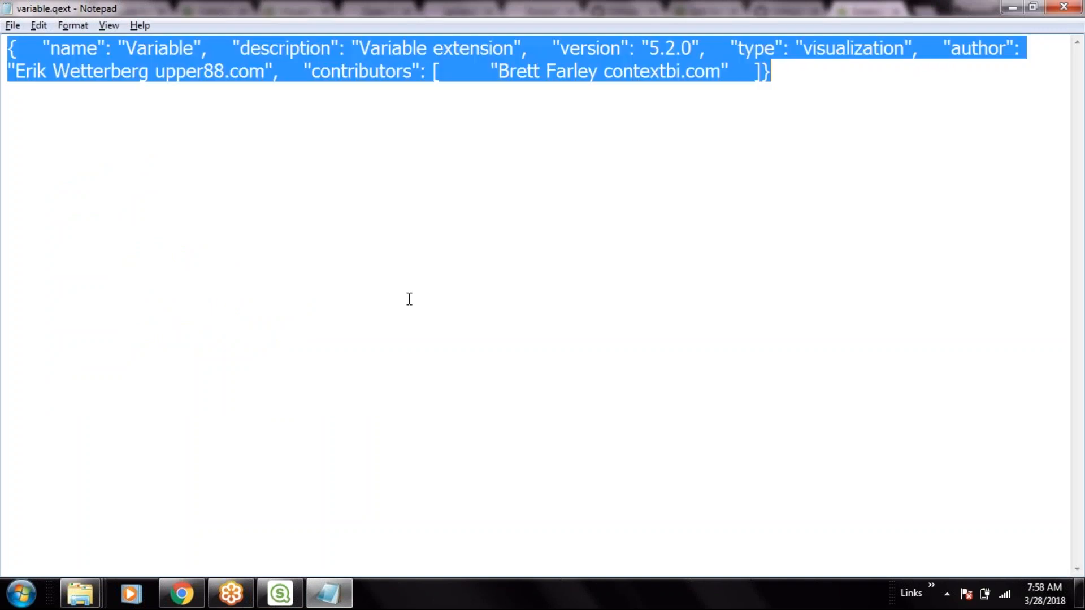
{"action": "key", "text": "alt+Tab"}
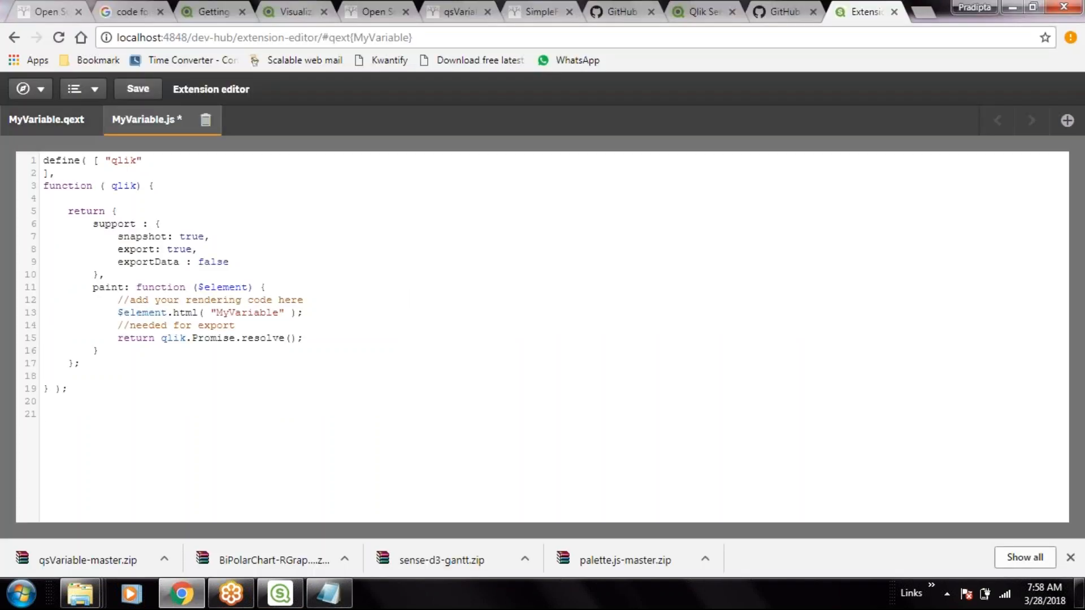
{"action": "left_click", "coordinate": [71, 121]}
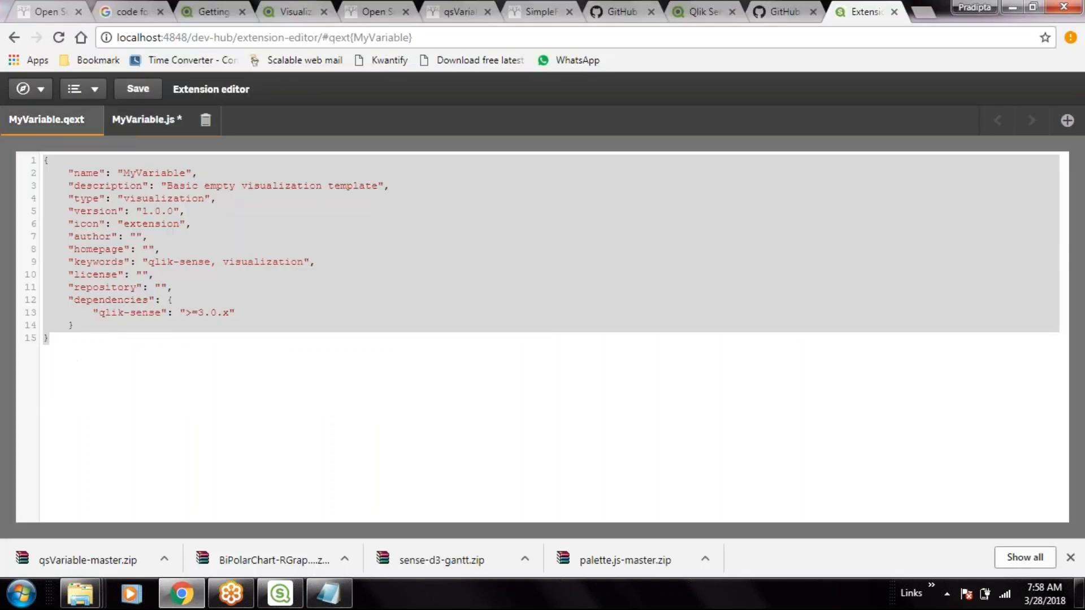
- Try replacing the entire MyVariable.qext content with the copied variable.qext text, and undo the replacement
{"action": "left_click", "coordinate": [361, 394]}
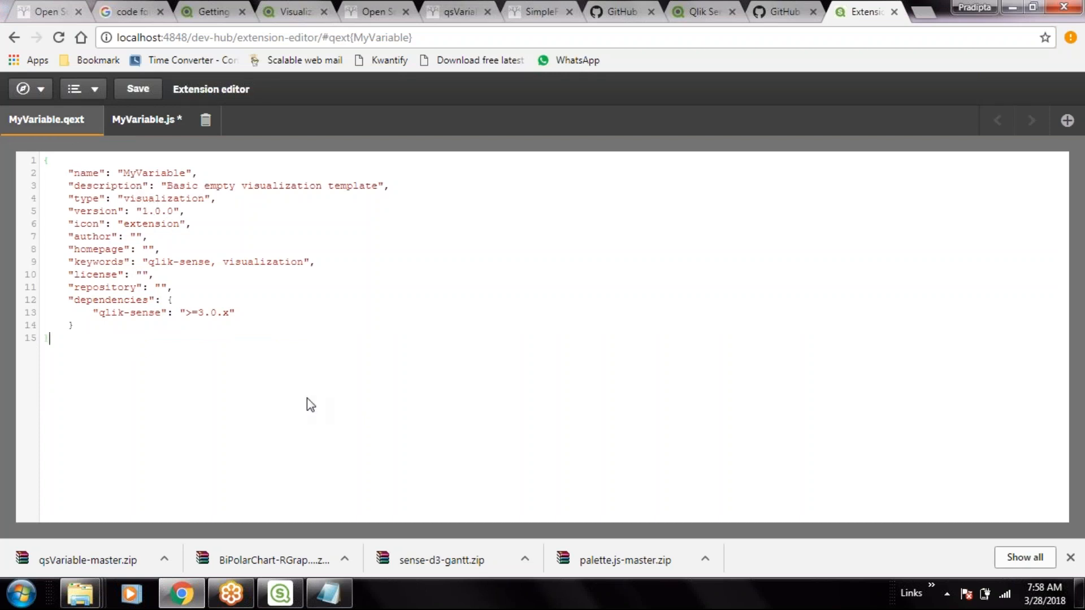
{"action": "key", "text": "ctrl+a"}
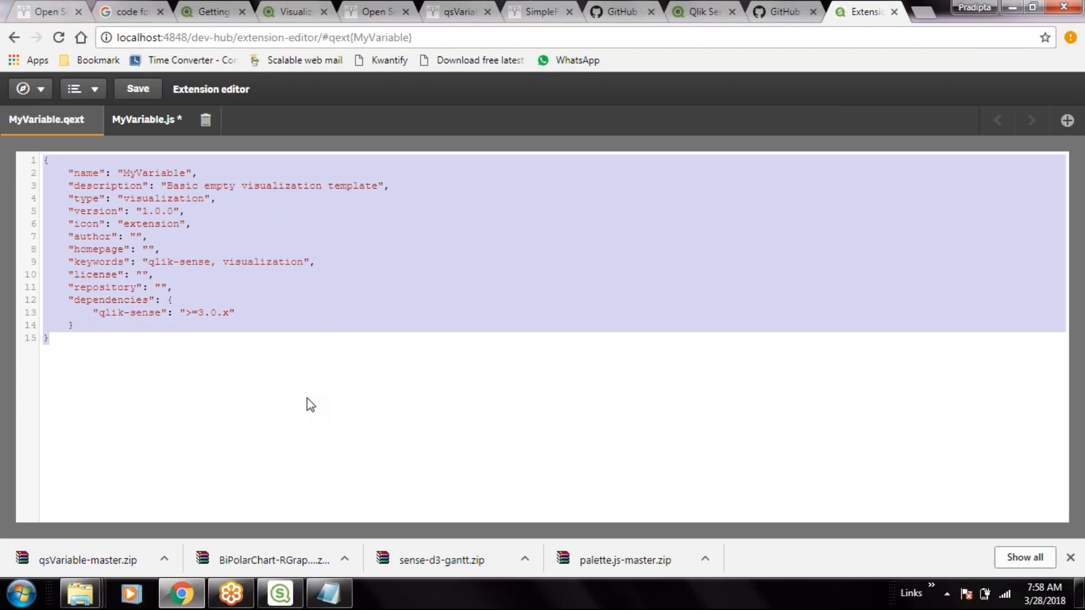
{"action": "type", "text": "{     \"name\": \"Variable\",     \"description\": \"Variable extension\",     \"version\": \"5.2.0\",     \"type\": \"visualization\",     \"author\": \"Erik Wetterberg upper88.com\",     \"contributors\": [         \"Brett Farley contextbi.com\"     ] }"}
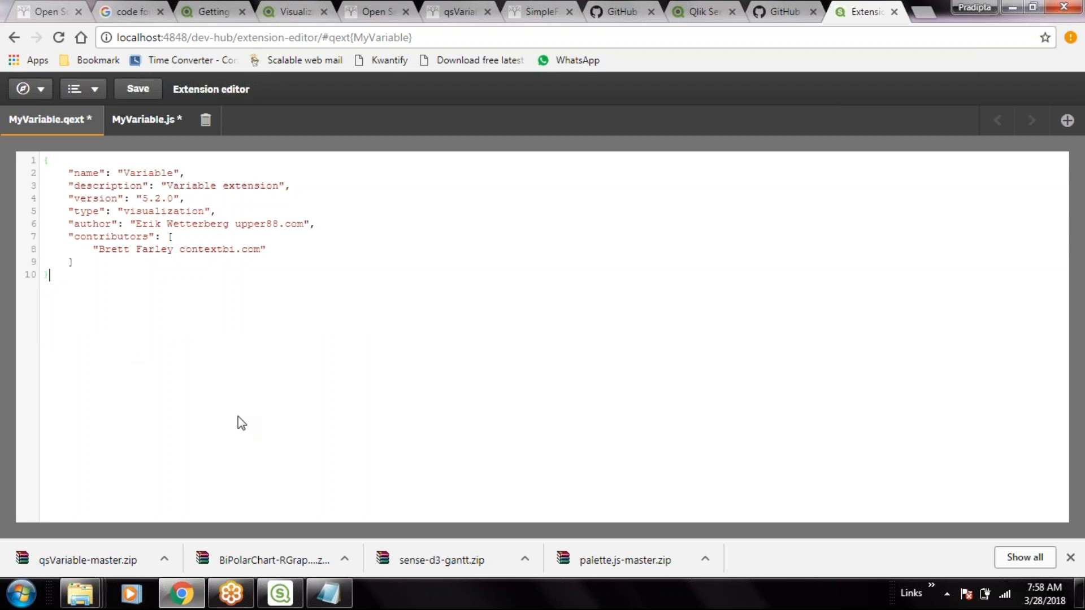
{"action": "key", "text": "ctrl+z"}
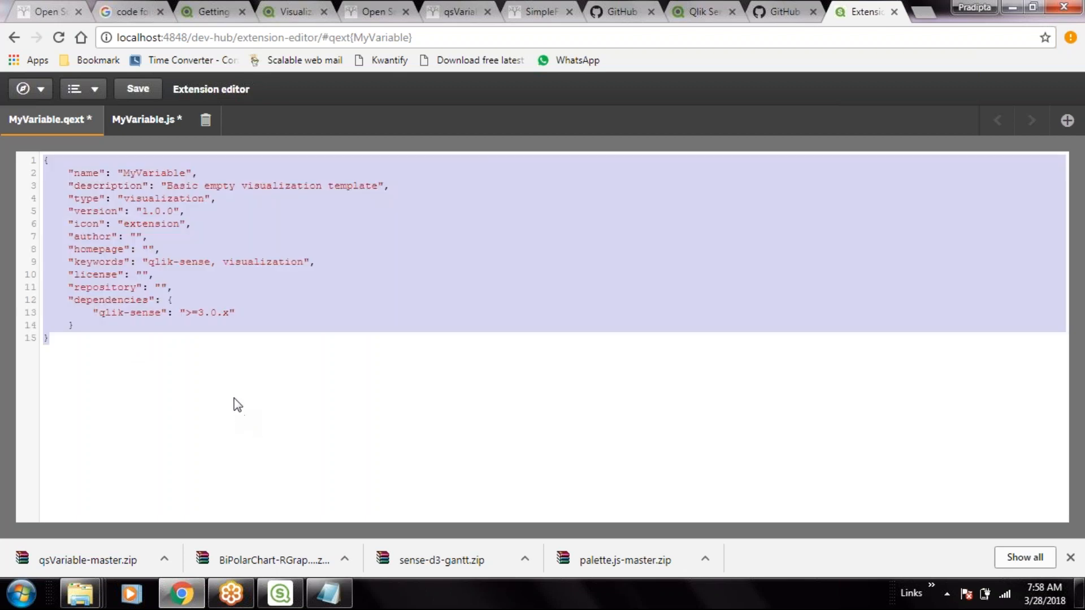
- Add blank lines after the template definition in MyVariable.qext and paste the copied variable.qext text beneath it
{"action": "left_click", "coordinate": [238, 405]}
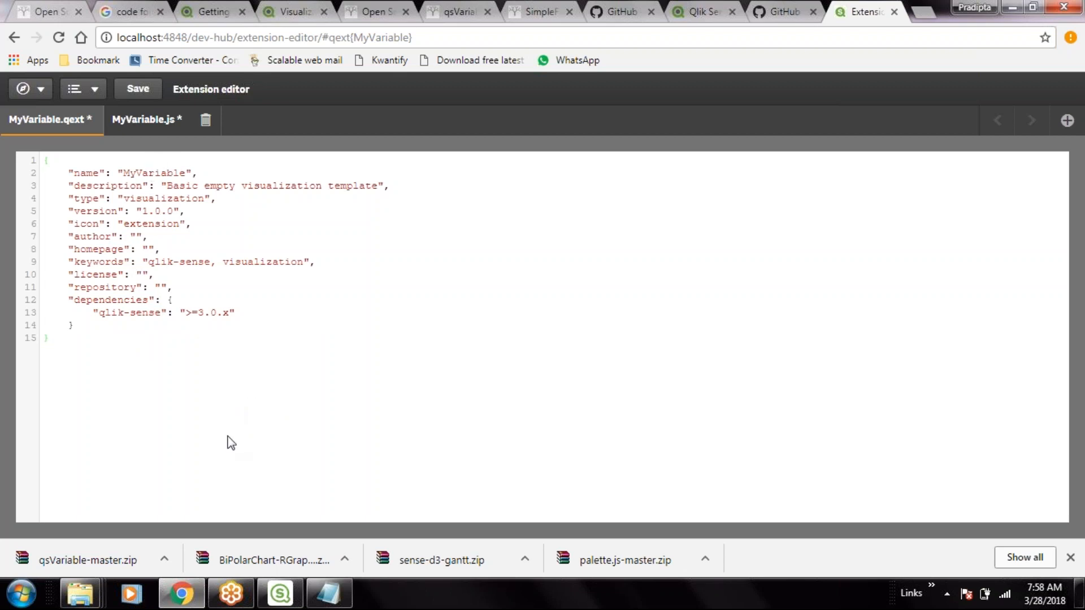
{"action": "key", "text": "Return"}
{"action": "key", "text": "Return"}
{"action": "key", "text": "Return"}
{"action": "key", "text": "Return"}
{"action": "type", "text": "{     \"name\": \"Variable\",     \"description\": \"Variable extension\",     \"version\": \"5.2.0\",     \"type\": \"visualization\",     \"author\": \"Erik Wetterberg upper88.com\",     \"contributors\": [         \"Brett Farley contextbi.com\"     ] }"}
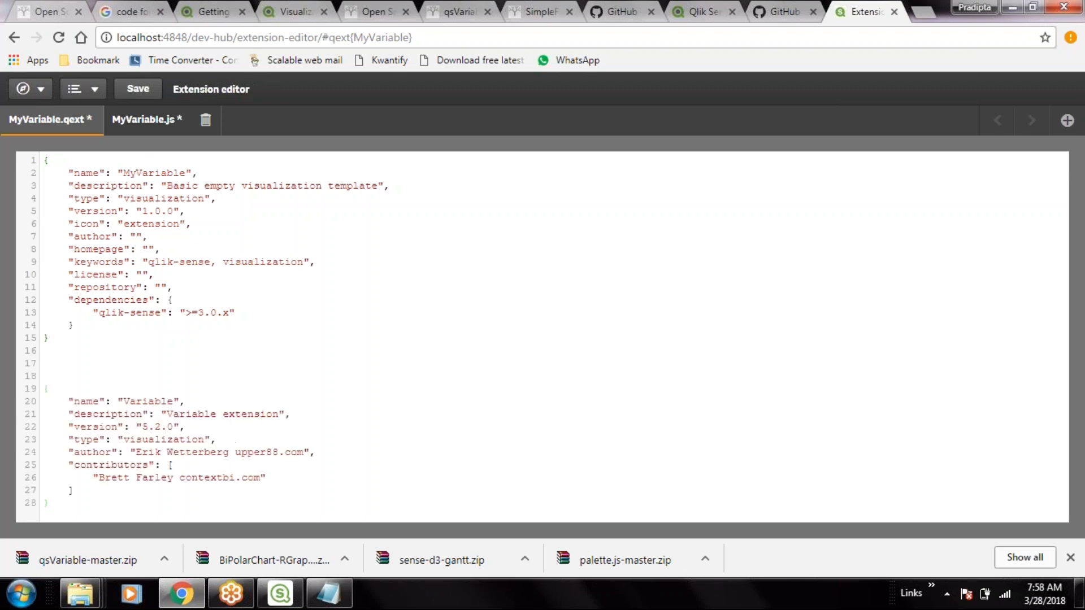
- Delete the original template definition and the blank lines above the pasted block in MyVariable.qext
{"action": "left_click", "coordinate": [88, 489]}
{"action": "left_click", "coordinate": [75, 350]}
{"action": "left_click_drag", "start_coordinate": [51, 342], "coordinate": [34, 156]}
{"action": "key", "text": "BackSpace"}
{"action": "key", "text": "Delete"}
{"action": "key", "text": "Delete"}
{"action": "key", "text": "Delete"}
{"action": "key", "text": "Delete"}
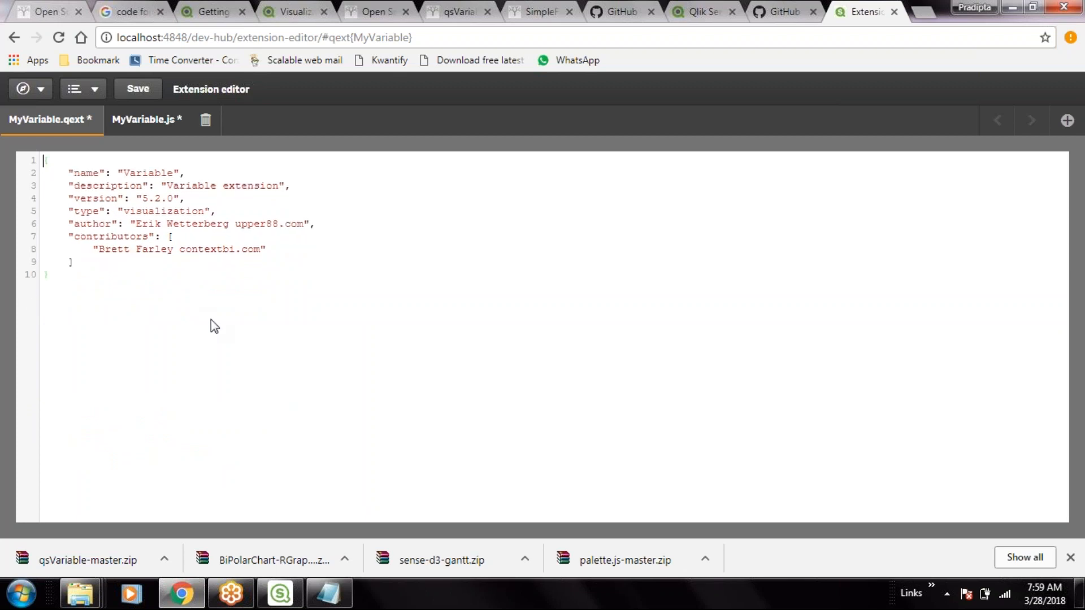
- Show the MyVariable.js code in the Extension editor, and close the variable.qext window in Notepad
{"action": "left_click", "coordinate": [138, 131]}
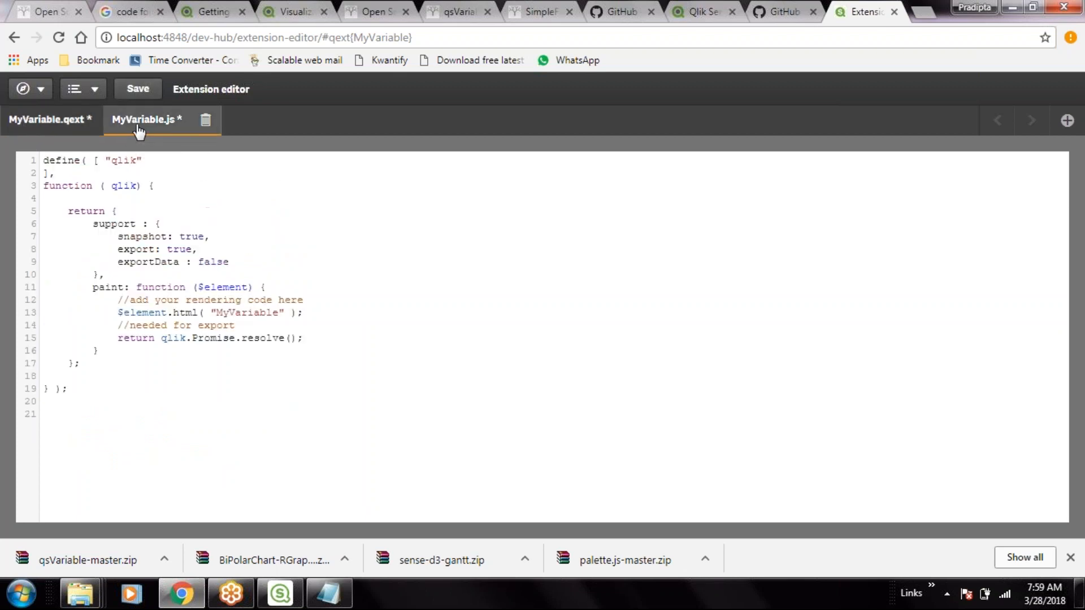
{"action": "left_click", "coordinate": [338, 599]}
{"action": "right_click", "coordinate": [339, 599]}
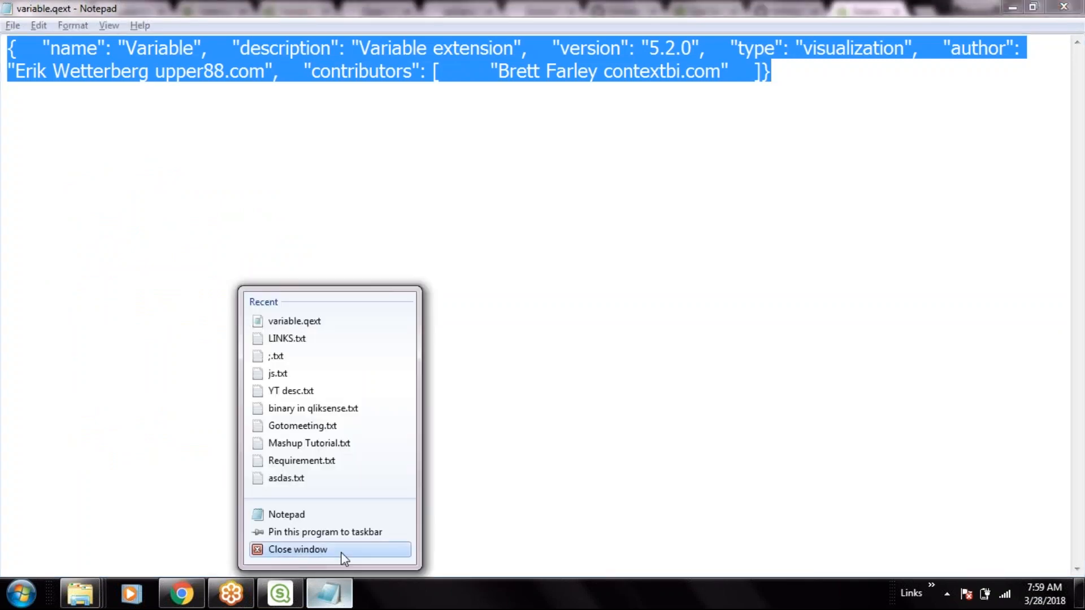
{"action": "left_click", "coordinate": [341, 553]}
- Open variable.js from the dist folder of qsVariable-master in Microsoft Visual Studio 2008 and select all its code
{"action": "left_click", "coordinate": [1080, 594]}
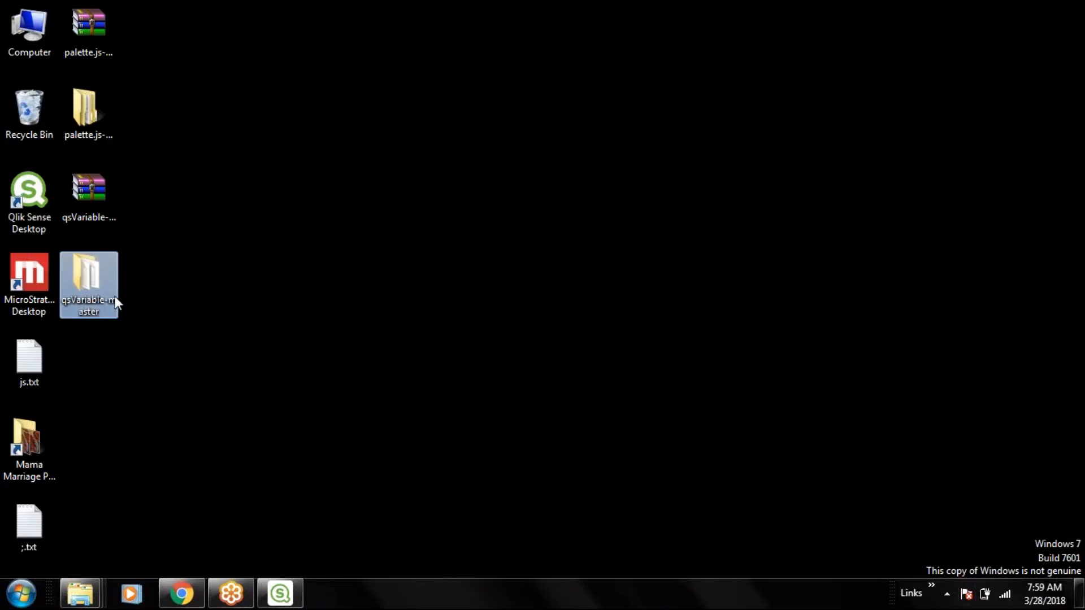
{"action": "double_click", "coordinate": [114, 297]}
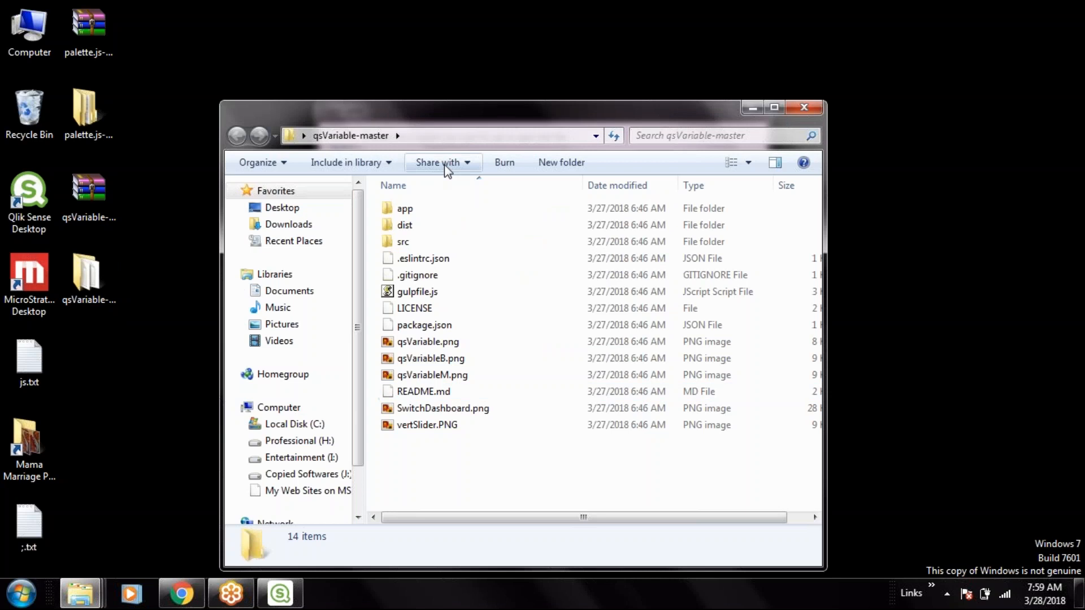
{"action": "double_click", "coordinate": [413, 225]}
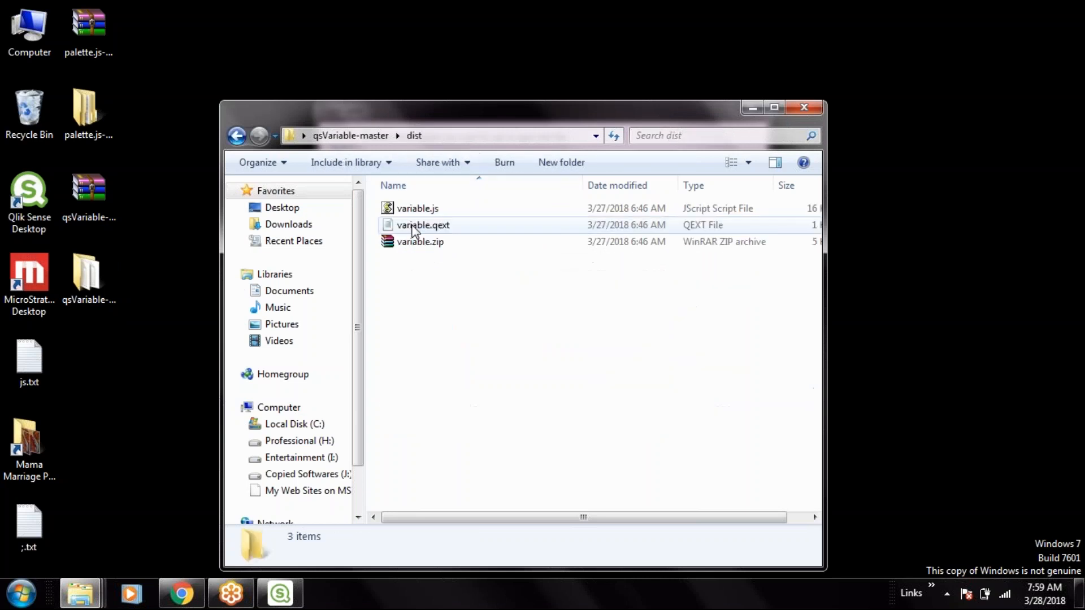
{"action": "left_click", "coordinate": [439, 209]}
{"action": "right_click", "coordinate": [440, 209]}
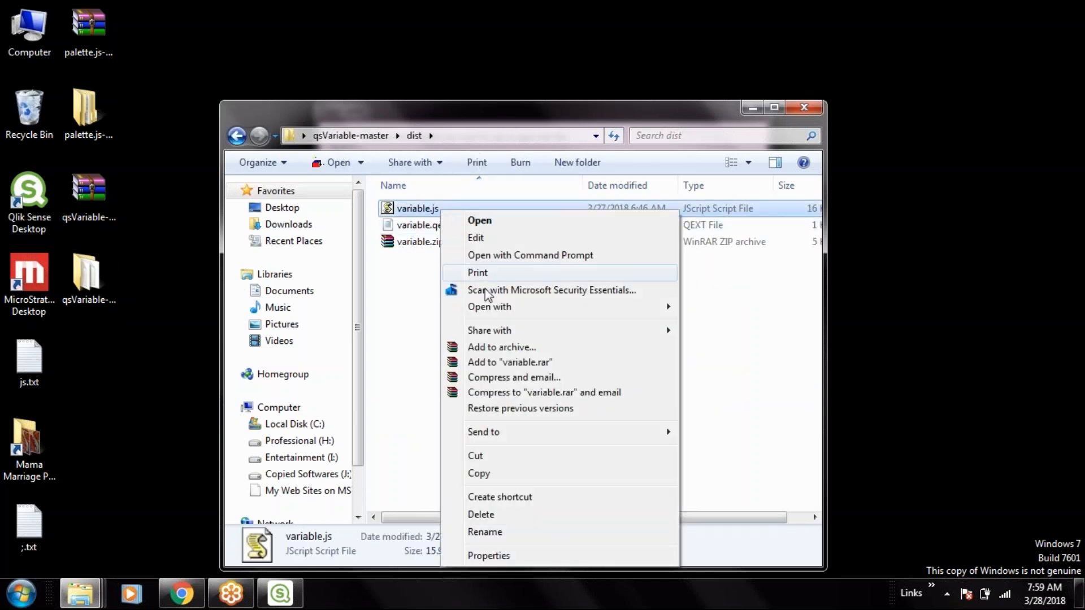
{"action": "mouse_move", "coordinate": [491, 309]}
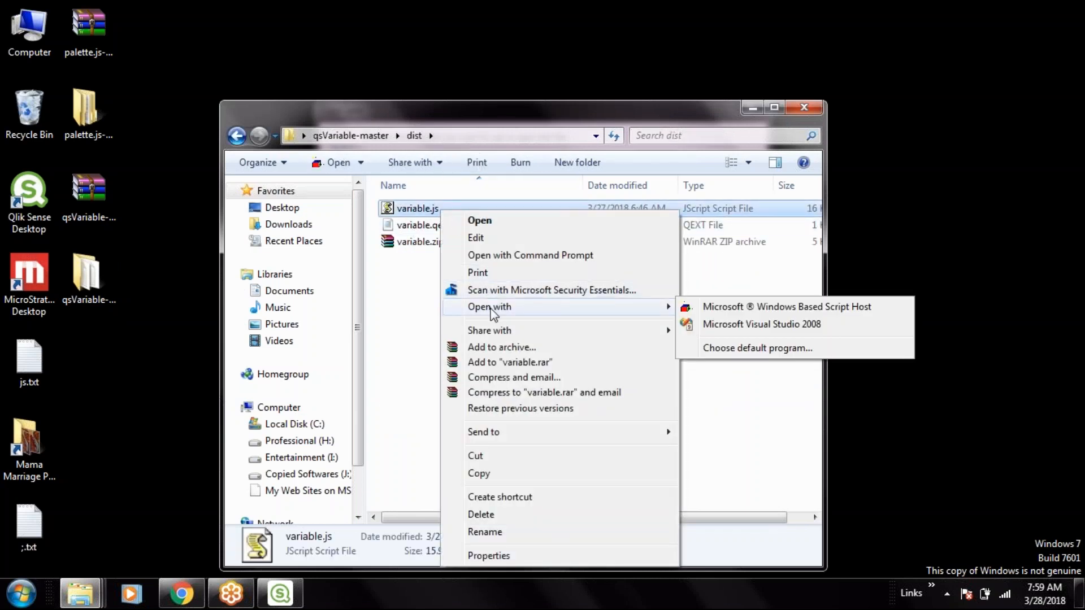
{"action": "left_click", "coordinate": [785, 326]}
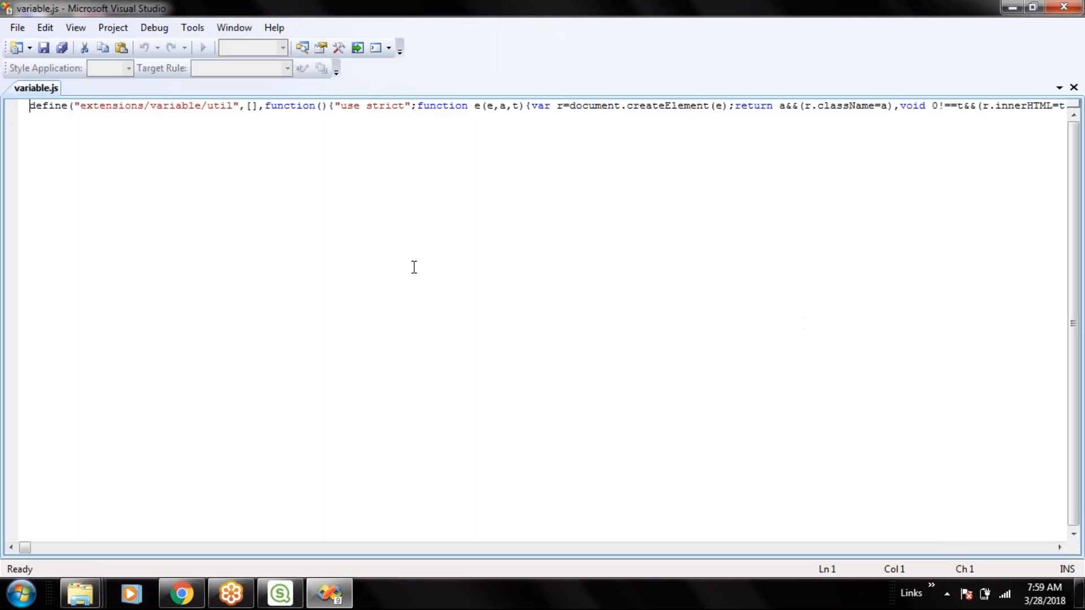
{"action": "key", "text": "ctrl+a"}
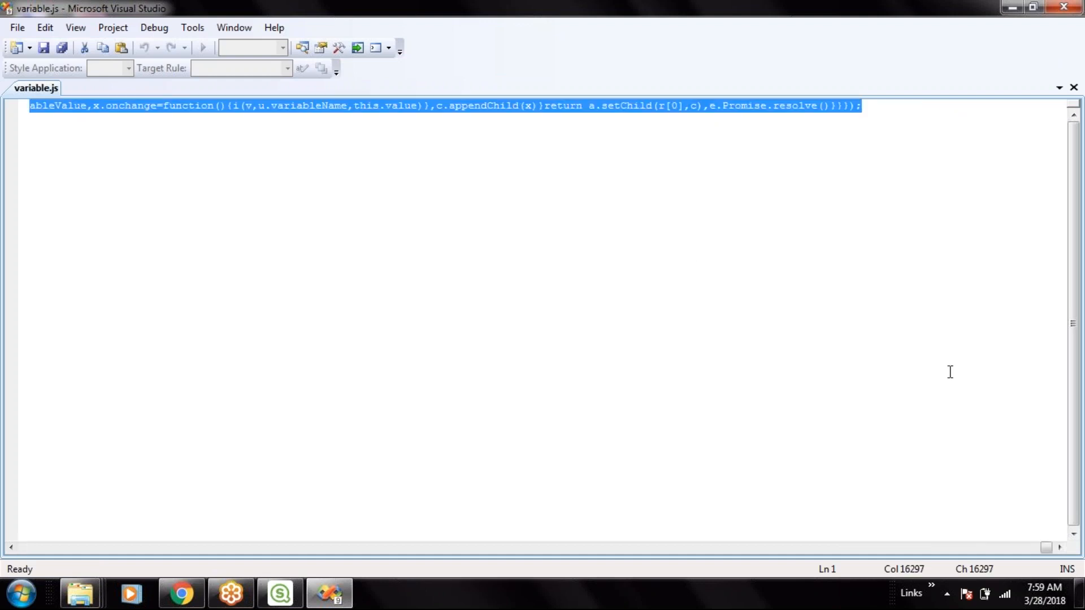
- Try replacing the MyVariable.js template with the copied variable.js code, and undo the replacement
{"action": "left_click", "coordinate": [1072, 397]}
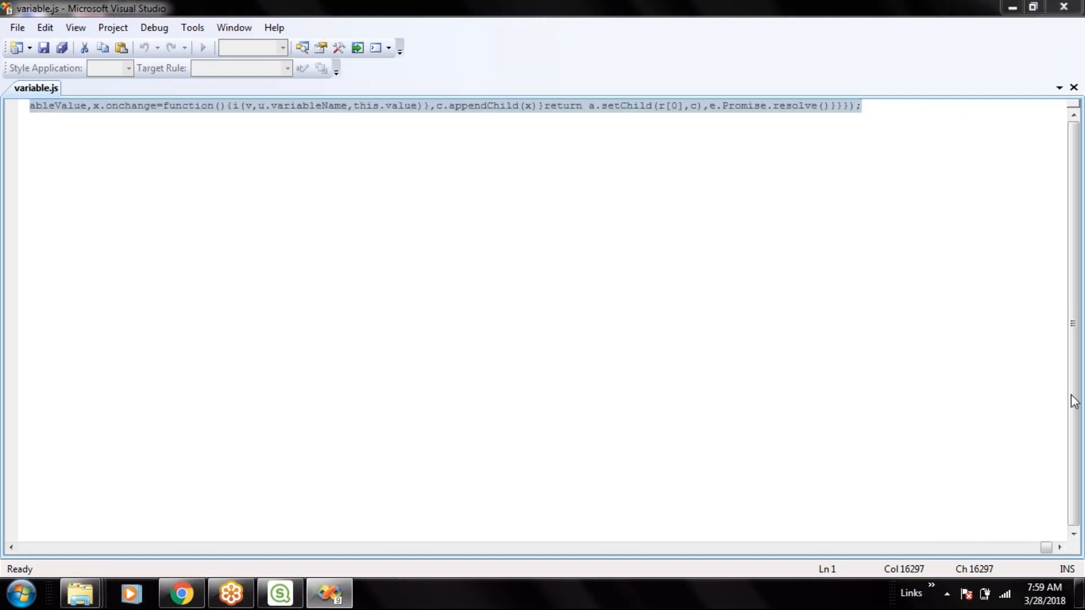
{"action": "left_click", "coordinate": [180, 594]}
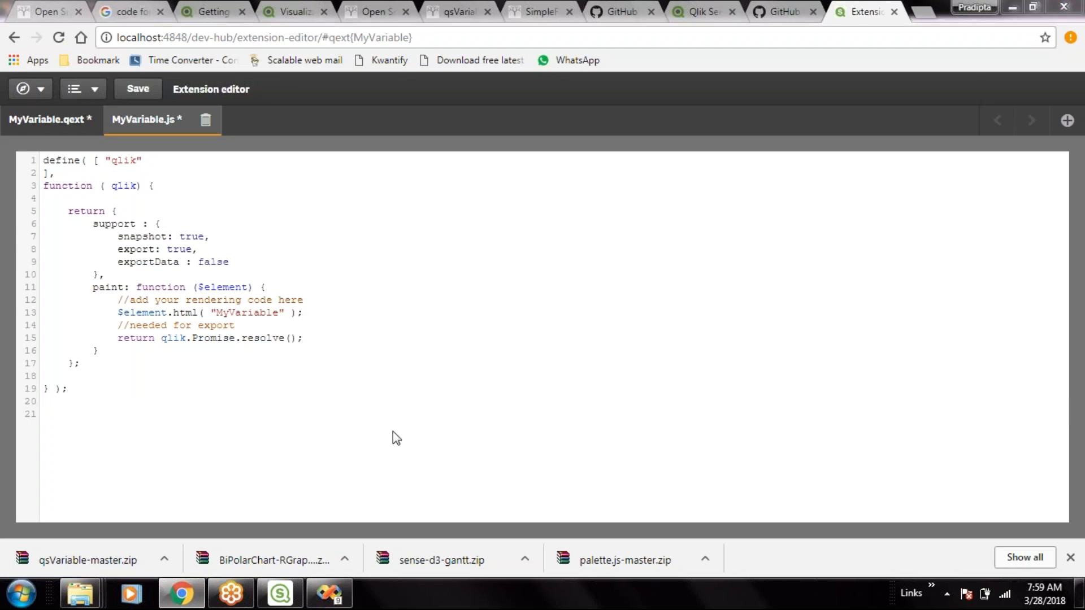
{"action": "key", "text": "ctrl+a"}
{"action": "key", "text": "ctrl+v"}
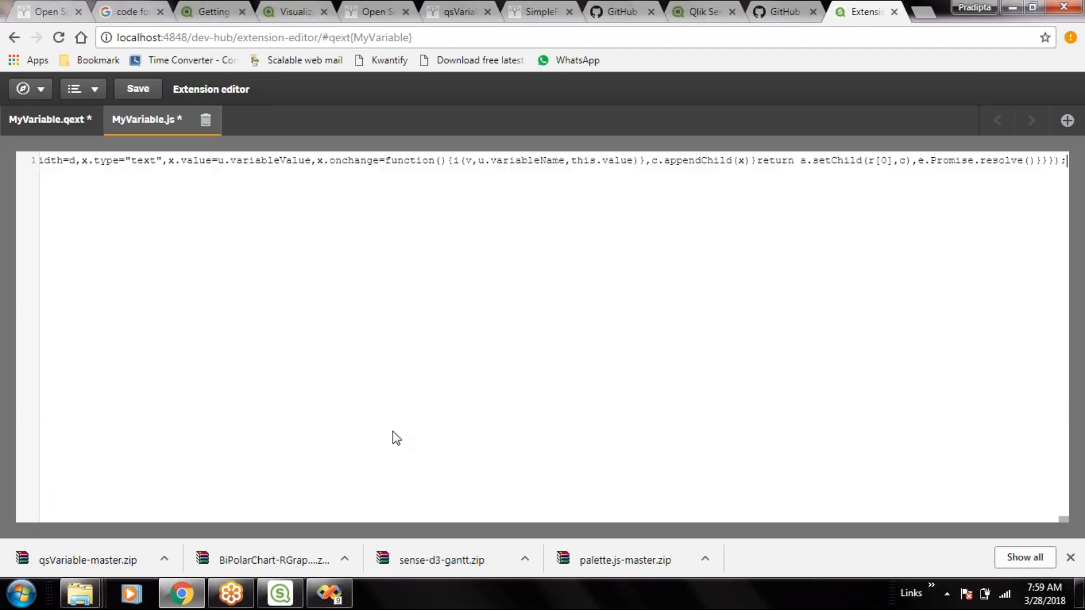
{"action": "key", "text": "ctrl+Home"}
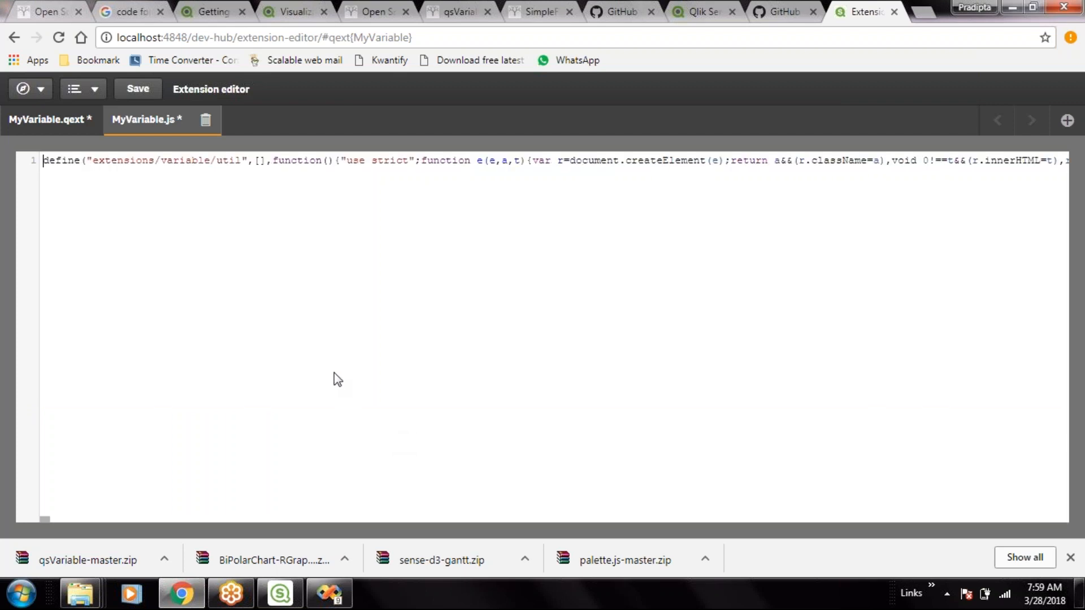
{"action": "key", "text": "ctrl+z"}
- Replace the whole template code in MyVariable.js with the copied variable.js code
{"action": "left_click", "coordinate": [234, 207]}
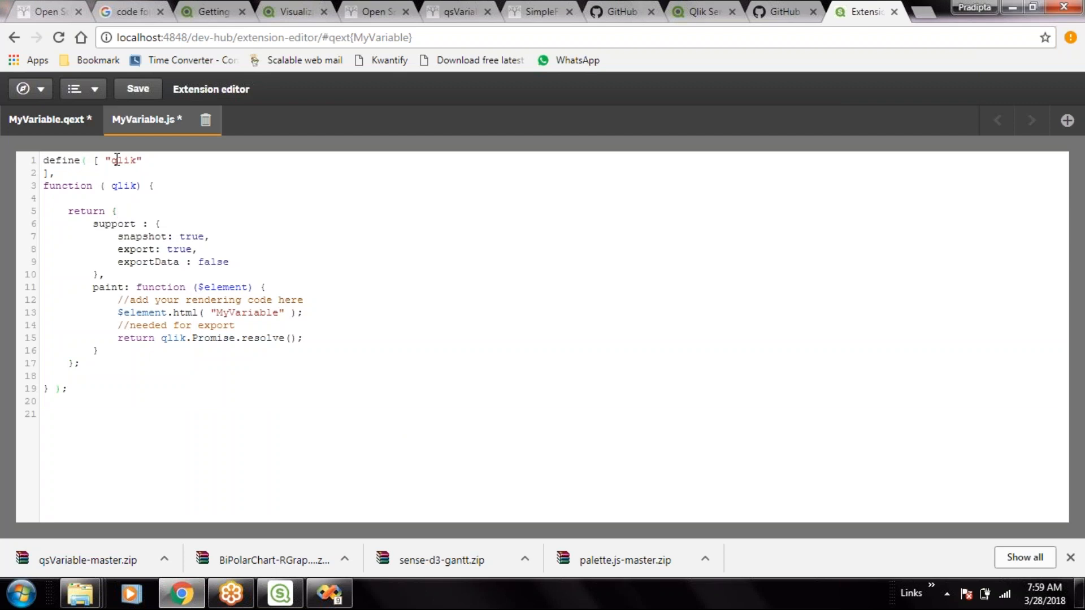
{"action": "left_click", "coordinate": [166, 160]}
{"action": "left_click", "coordinate": [45, 187]}
{"action": "left_click", "coordinate": [64, 212]}
{"action": "left_click", "coordinate": [127, 409]}
{"action": "key", "text": "ctrl+a"}
{"action": "key", "text": "ctrl+v"}
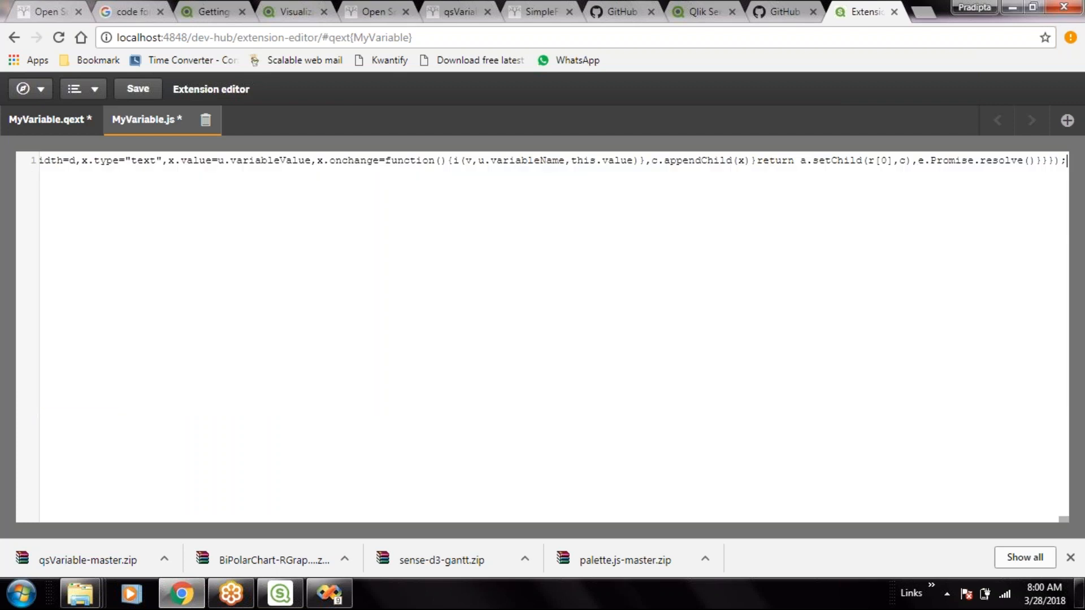
- Try to auto-format the single-line code of variable.js in Microsoft Visual Studio and go to its beginning
{"action": "left_click", "coordinate": [330, 593]}
{"action": "left_click", "coordinate": [466, 307]}
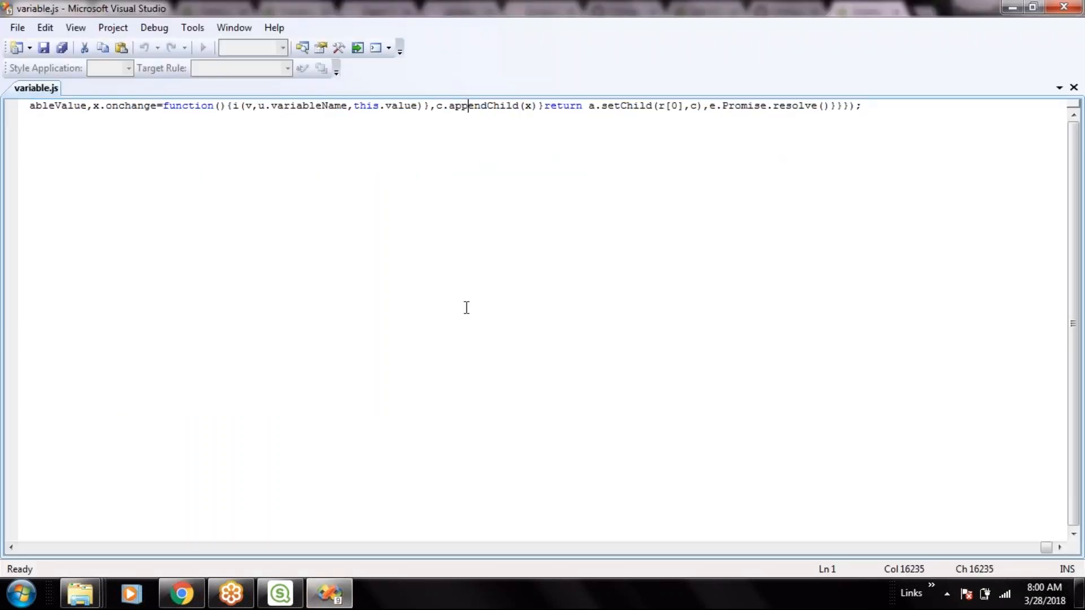
{"action": "key", "text": "ctrl+k"}
{"action": "key", "text": "ctrl+d"}
{"action": "key", "text": "Home"}
{"action": "left_click", "coordinate": [466, 307]}
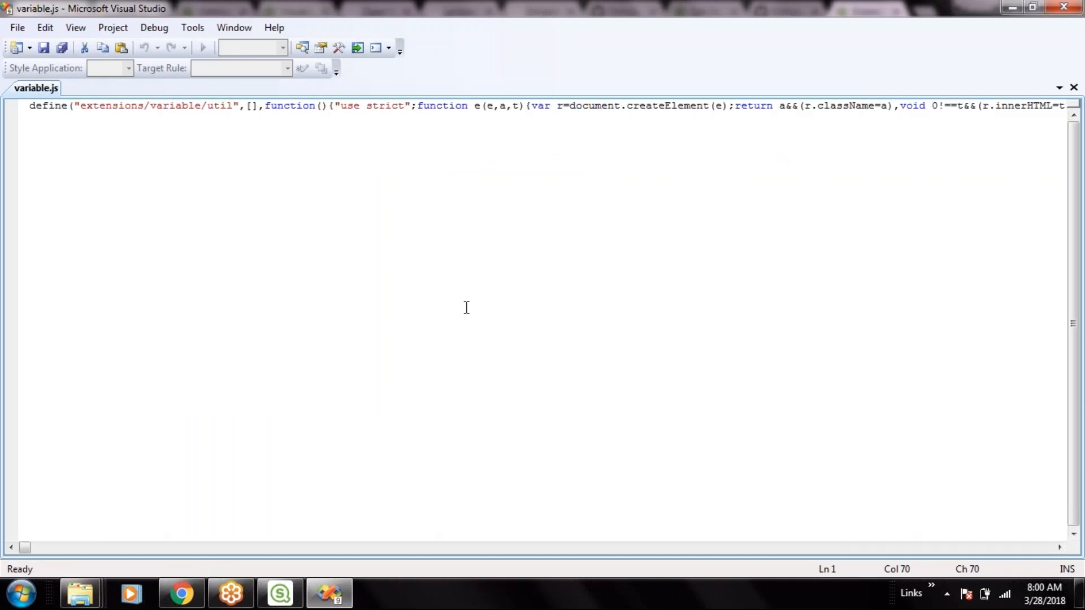
- Return to the Extension editor, go to the start of the MyVariable.js code and save the MyVariable project
{"action": "key", "text": "alt+Tab"}
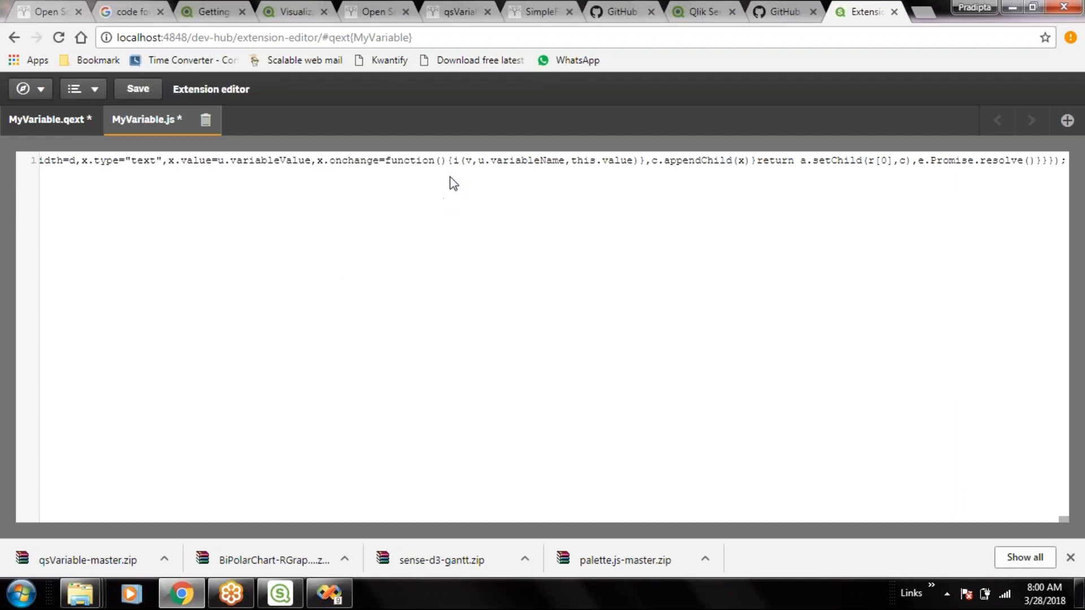
{"action": "key", "text": "Home"}
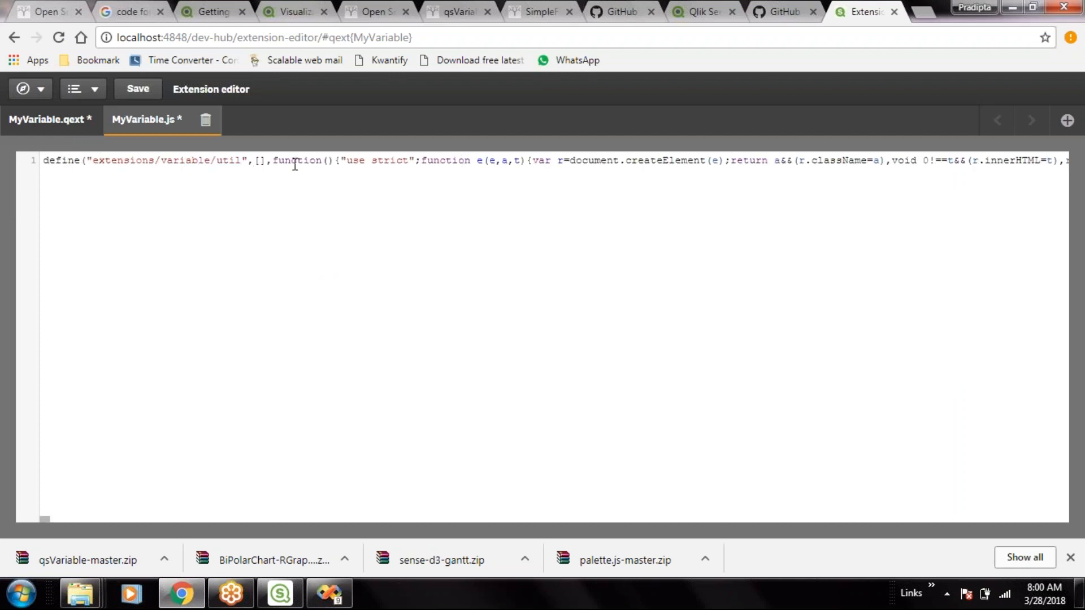
{"action": "left_click", "coordinate": [272, 162]}
{"action": "left_click", "coordinate": [137, 89]}
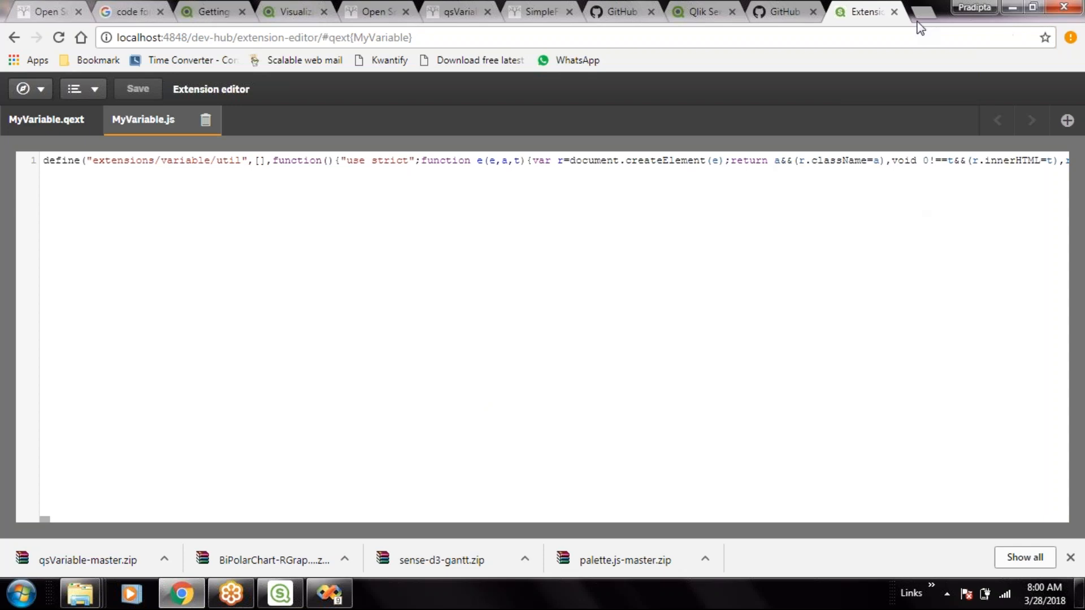
- Check the Qlik Sense Extensions folder in Windows Explorer for the MyVariable folder and return to the Extension editor
{"action": "left_click", "coordinate": [82, 593]}
{"action": "mouse_move", "coordinate": [818, 534]}
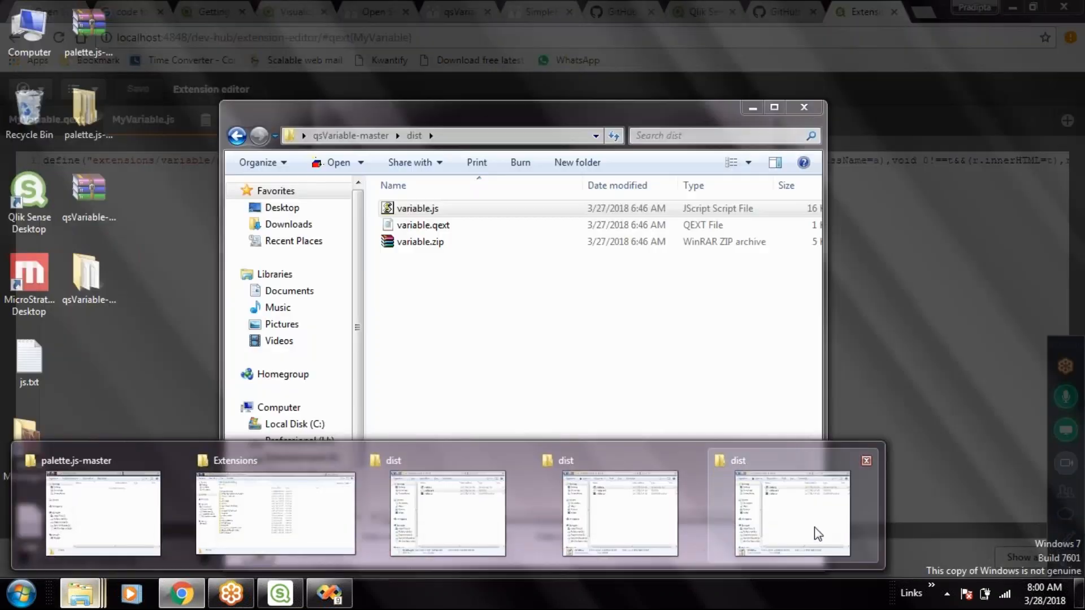
{"action": "left_click", "coordinate": [252, 525]}
{"action": "right_click", "coordinate": [327, 282]}
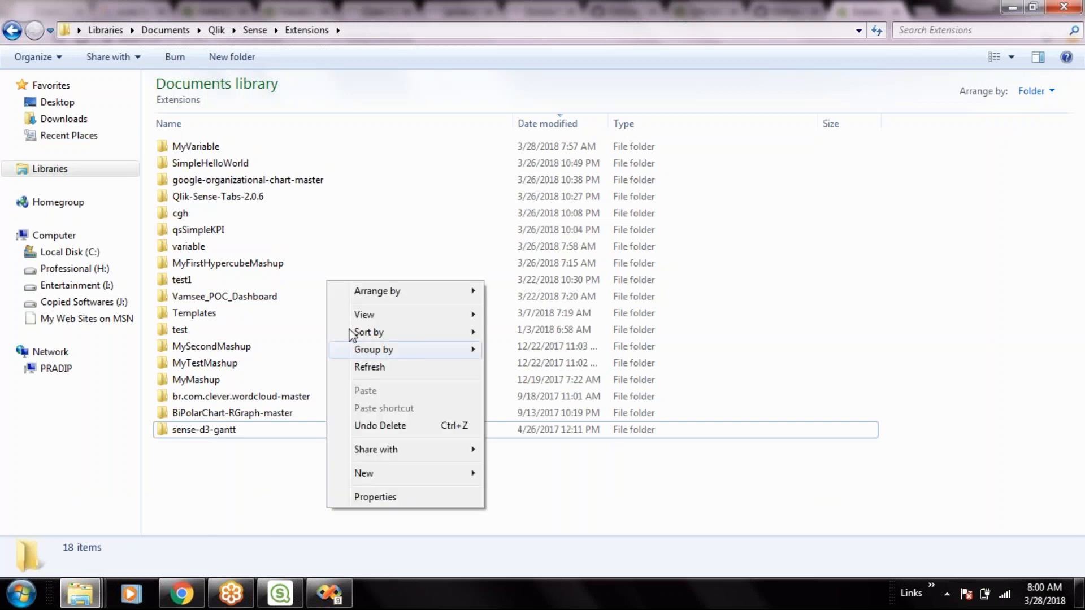
{"action": "left_click", "coordinate": [244, 514]}
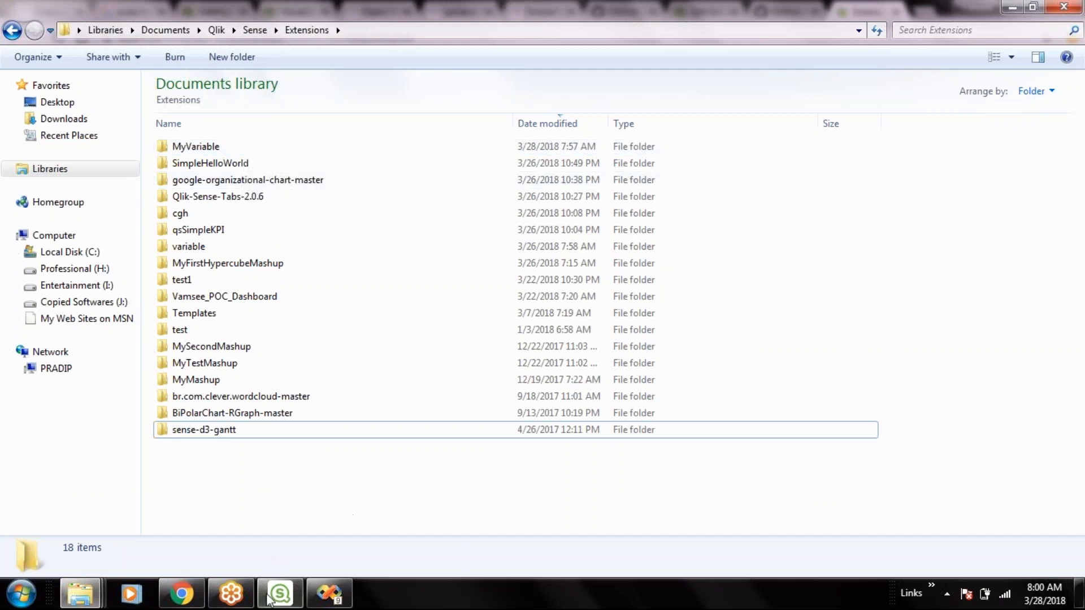
{"action": "left_click", "coordinate": [181, 593]}
{"action": "left_click", "coordinate": [581, 360]}
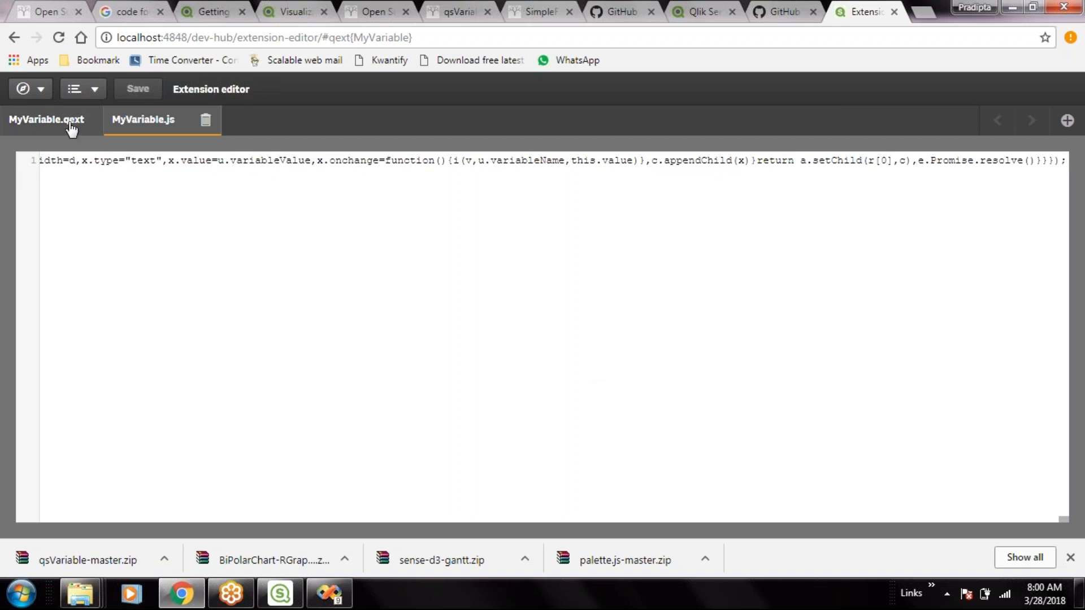
{"action": "left_click", "coordinate": [81, 596]}
{"action": "left_click", "coordinate": [339, 516]}
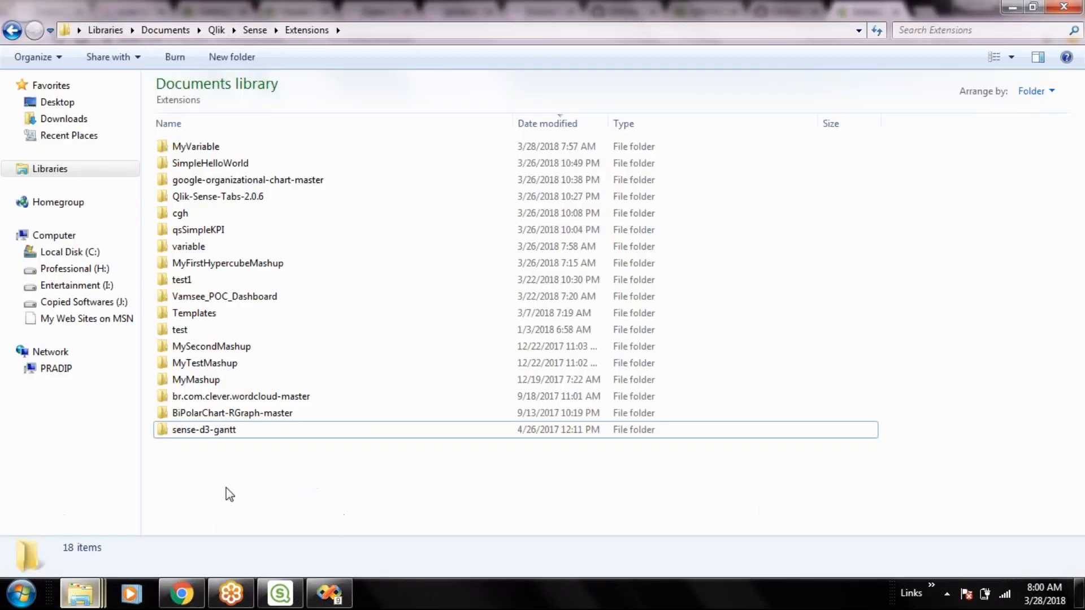
{"action": "left_click", "coordinate": [190, 603]}
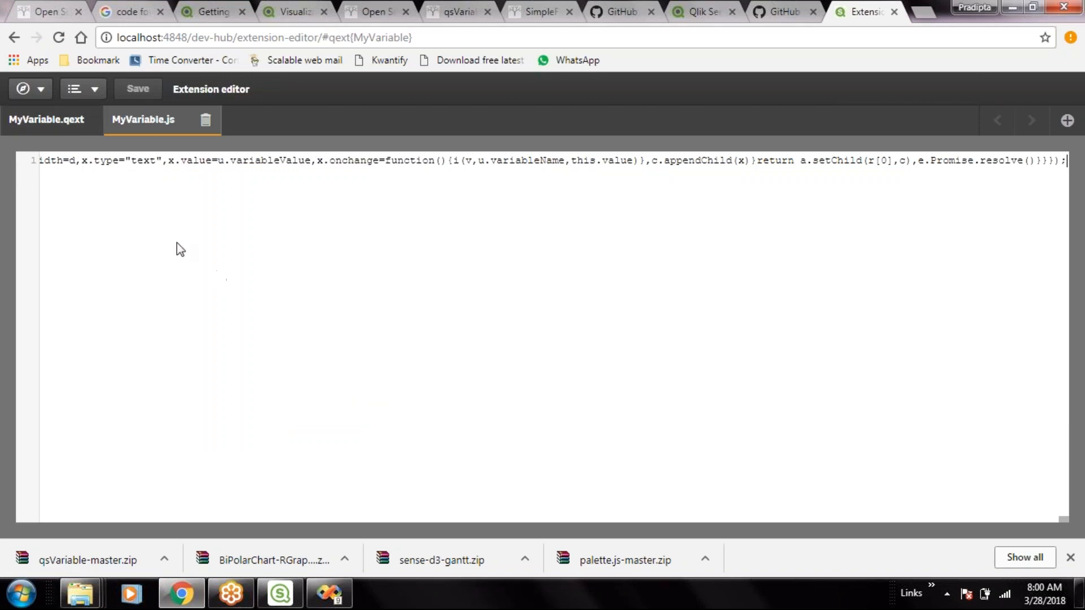
- Close the Extension editor page and open the Extension Test sheet of Vamsee_POC_Dashboard in Qlik Sense Desktop
{"action": "left_click", "coordinate": [895, 12]}
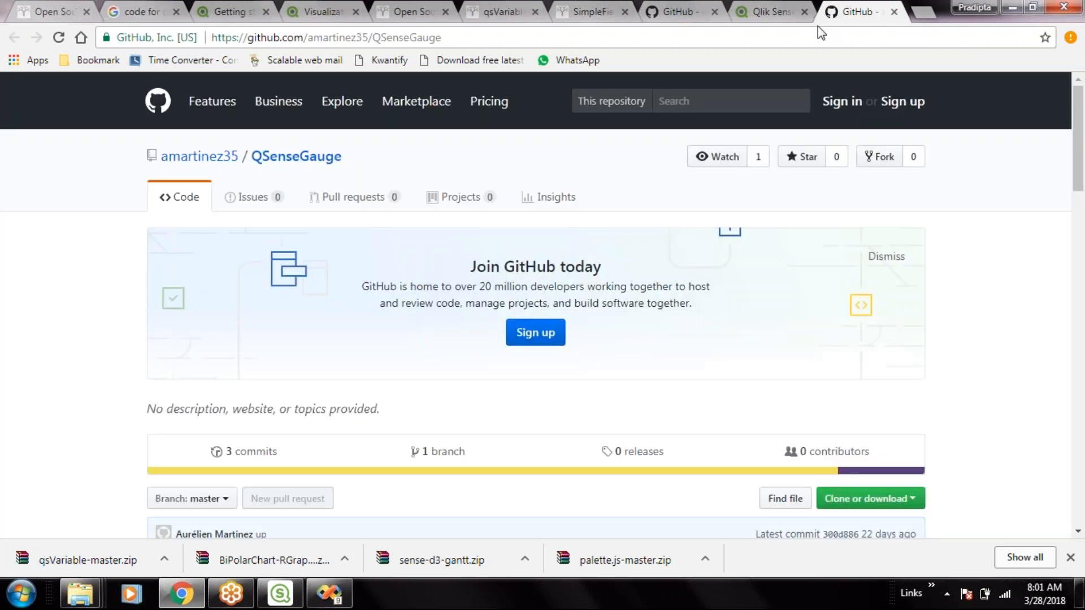
{"action": "left_click", "coordinate": [736, 17]}
{"action": "left_click", "coordinate": [289, 597]}
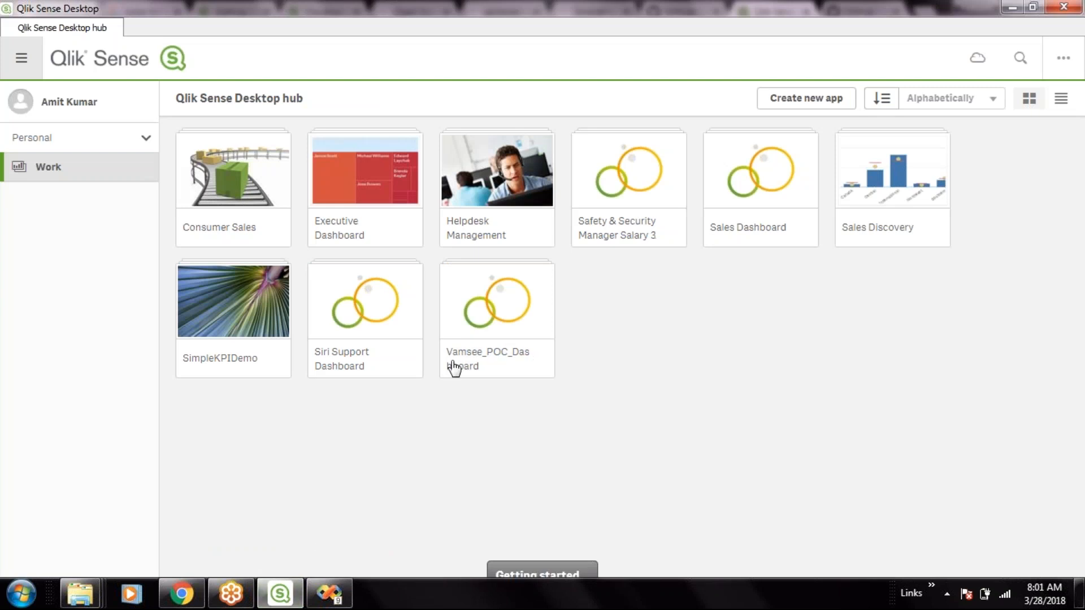
{"action": "left_click", "coordinate": [537, 322]}
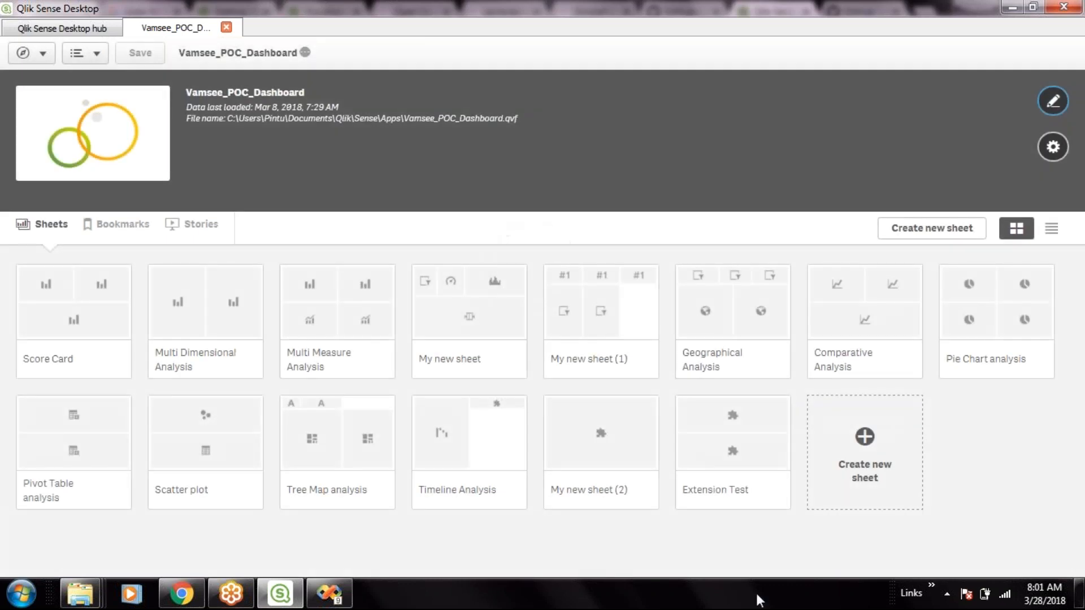
{"action": "left_click", "coordinate": [741, 444]}
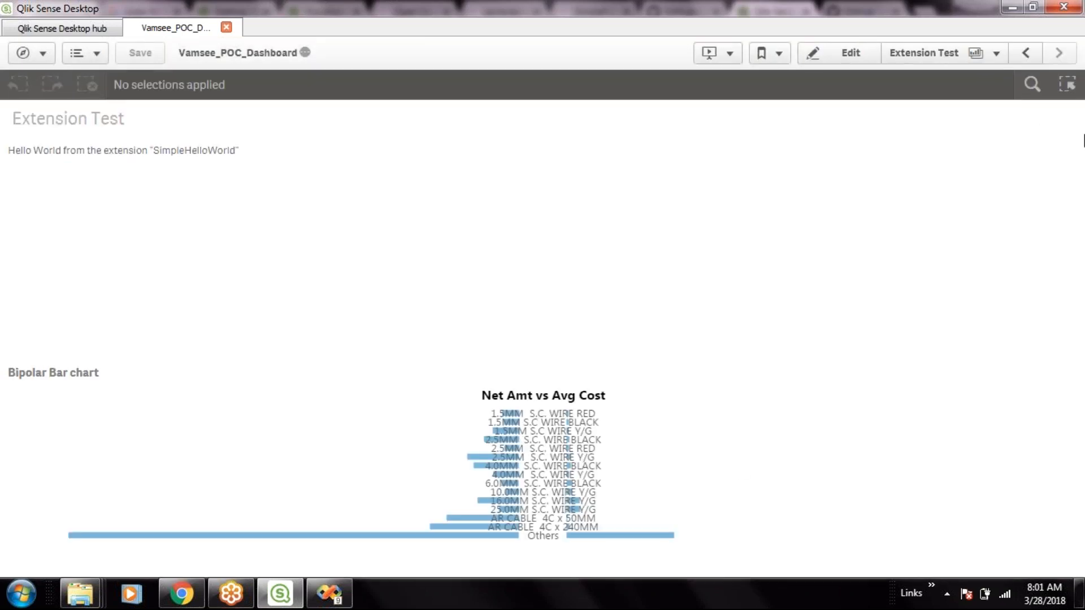
- Edit the Extension Test sheet and narrow the SimpleHelloWorld object to about two thirds of the sheet width
{"action": "left_click", "coordinate": [848, 59]}
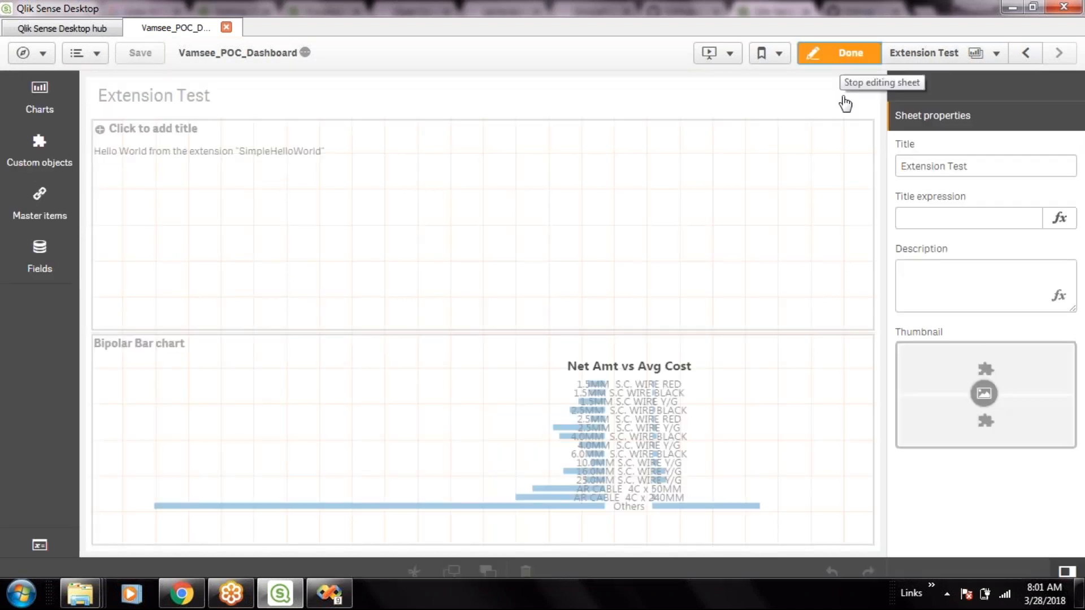
{"action": "left_click", "coordinate": [834, 236]}
{"action": "left_click_drag", "start_coordinate": [874, 232], "coordinate": [623, 230]}
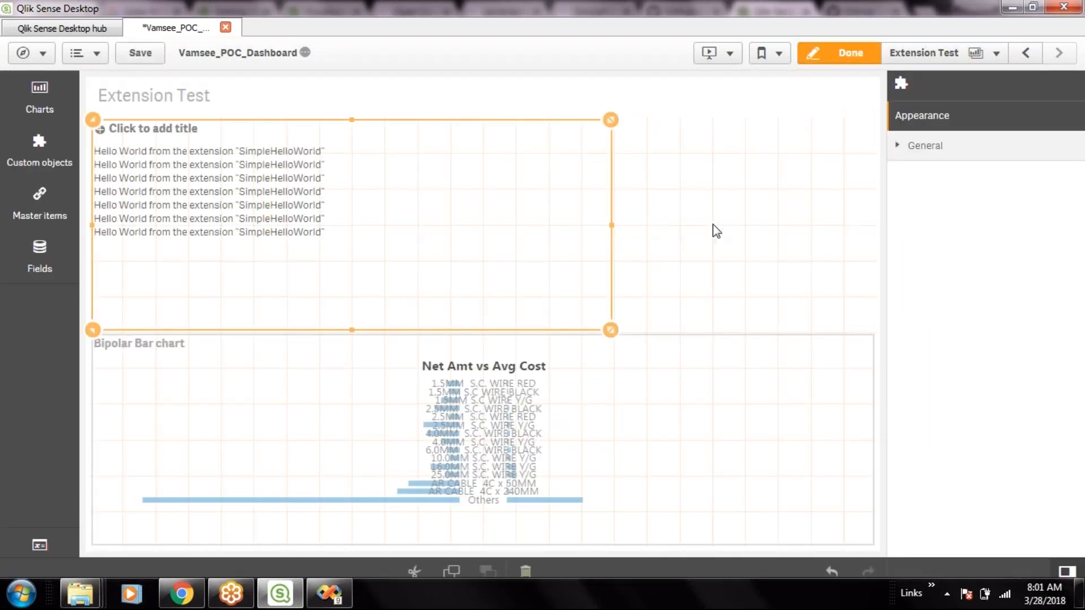
- Look through the custom objects available for the Extension Test sheet and stop editing the sheet
{"action": "left_click", "coordinate": [41, 152]}
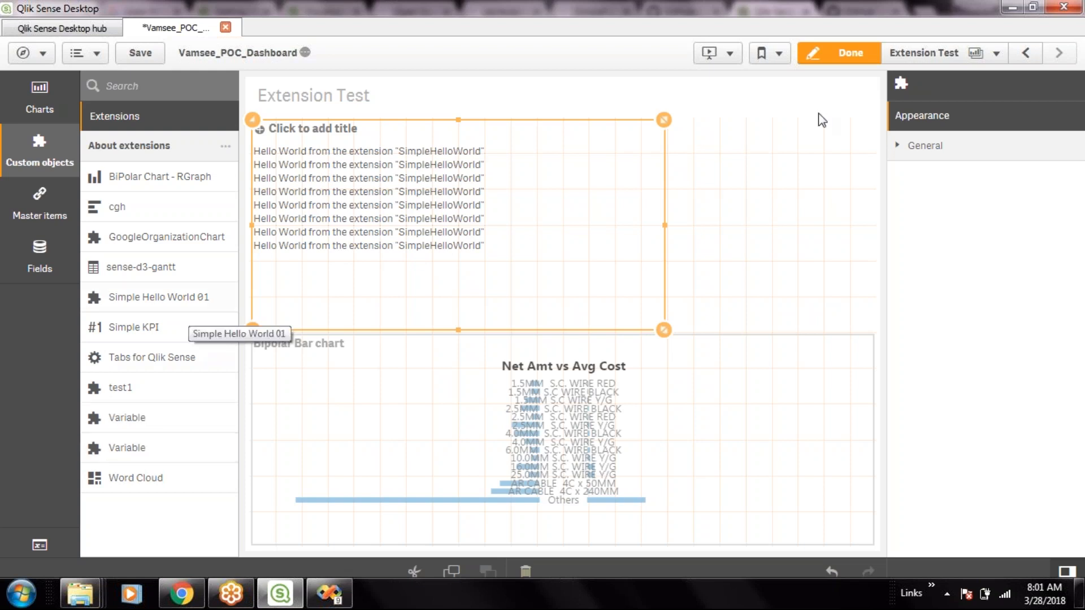
{"action": "left_click", "coordinate": [836, 53]}
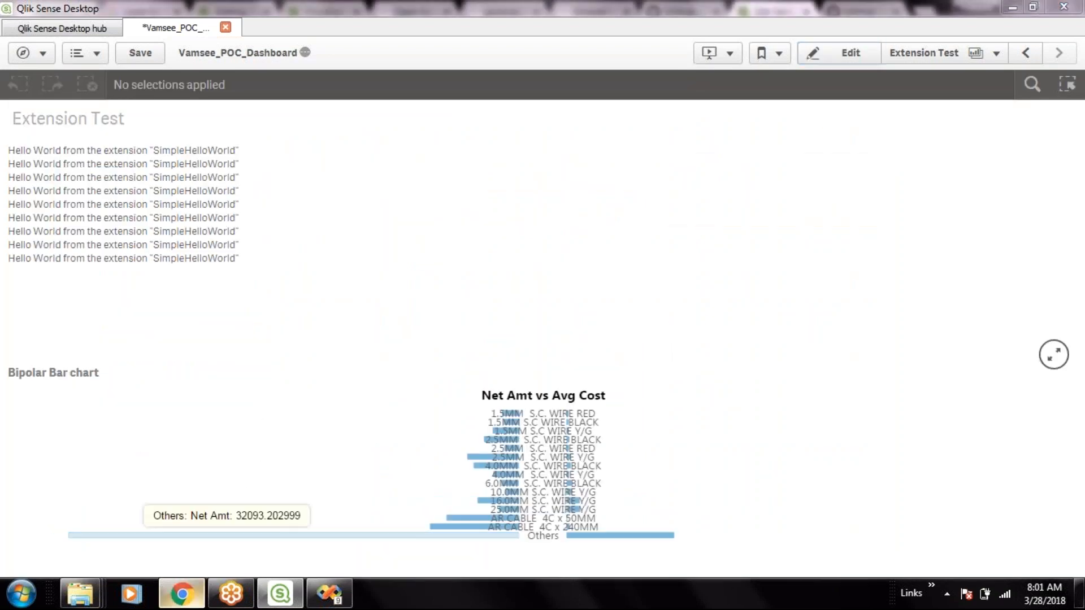
{"action": "left_click", "coordinate": [181, 593]}
{"action": "left_click", "coordinate": [280, 602]}
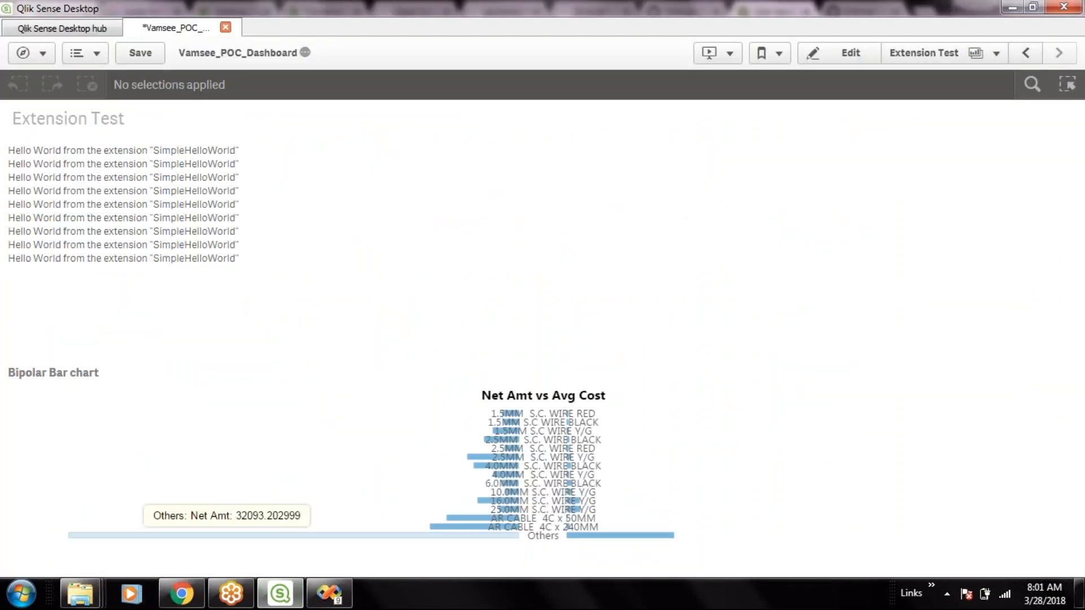
- Close the dashboard app without keeping its unsaved changes and open the Dev Hub from the Qlik Sense Desktop hub
{"action": "left_click", "coordinate": [226, 27]}
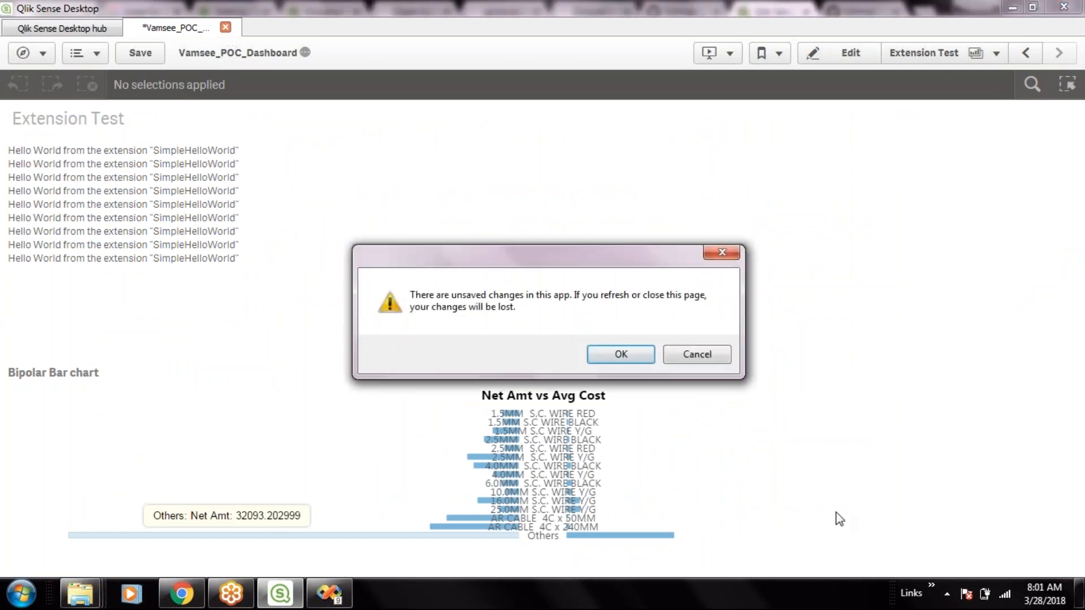
{"action": "left_click", "coordinate": [620, 356]}
{"action": "left_click", "coordinate": [1063, 58]}
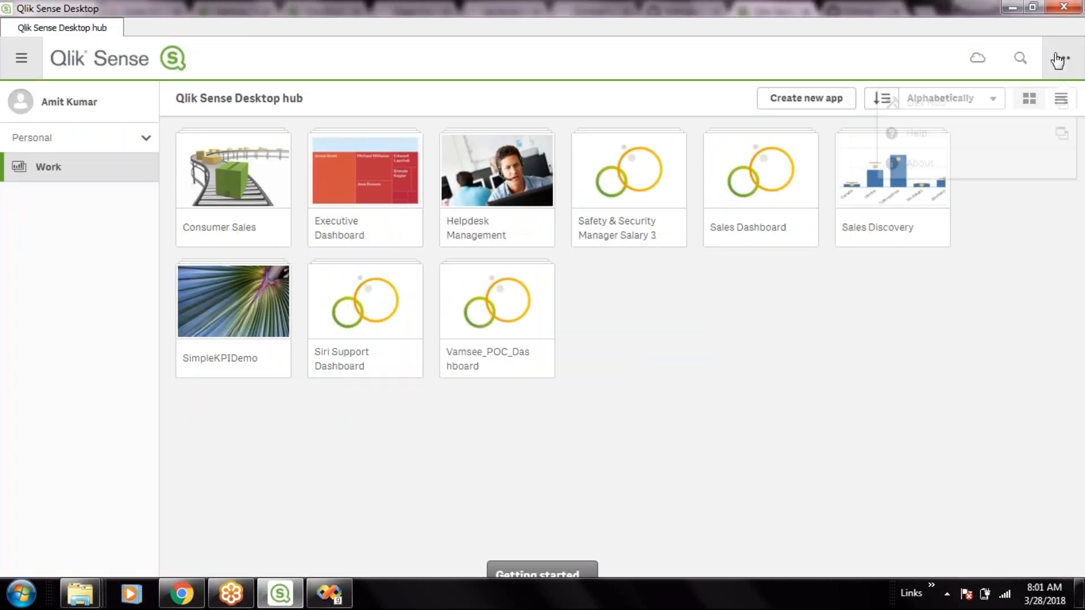
{"action": "left_click", "coordinate": [957, 103]}
{"action": "left_click", "coordinate": [1065, 56]}
{"action": "left_click", "coordinate": [958, 104]}
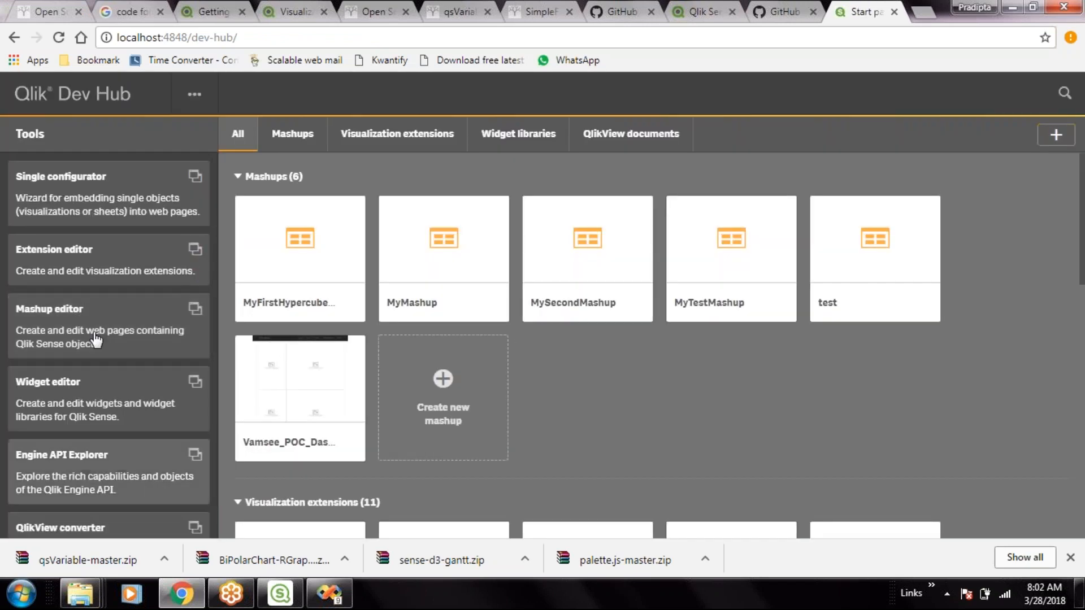
- Look through the existing projects that can be opened in the Extension editor, and cancel without opening one
{"action": "left_click", "coordinate": [71, 264]}
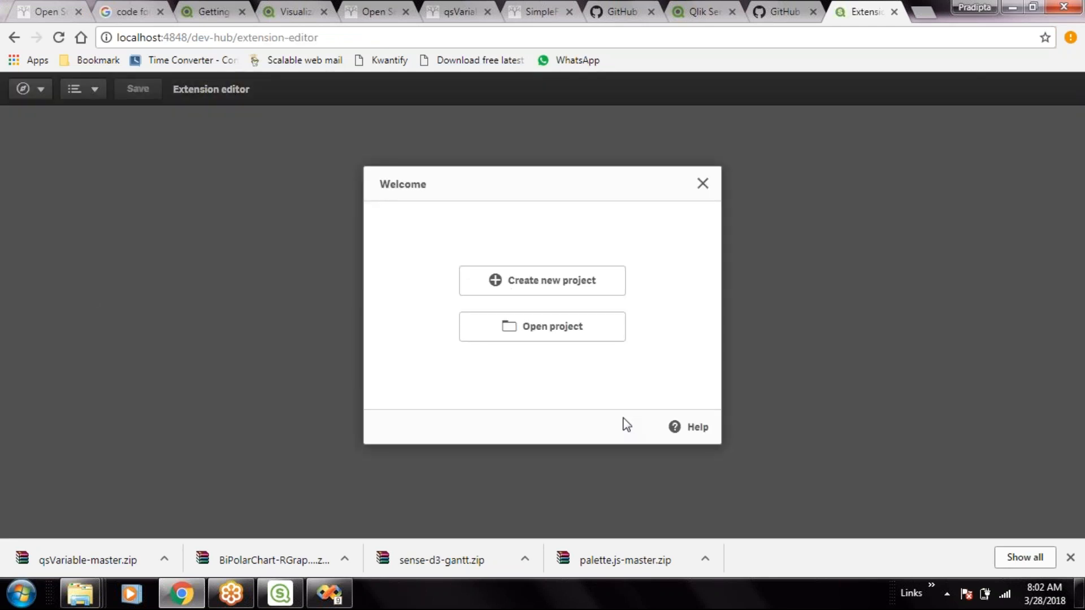
{"action": "left_click", "coordinate": [565, 326]}
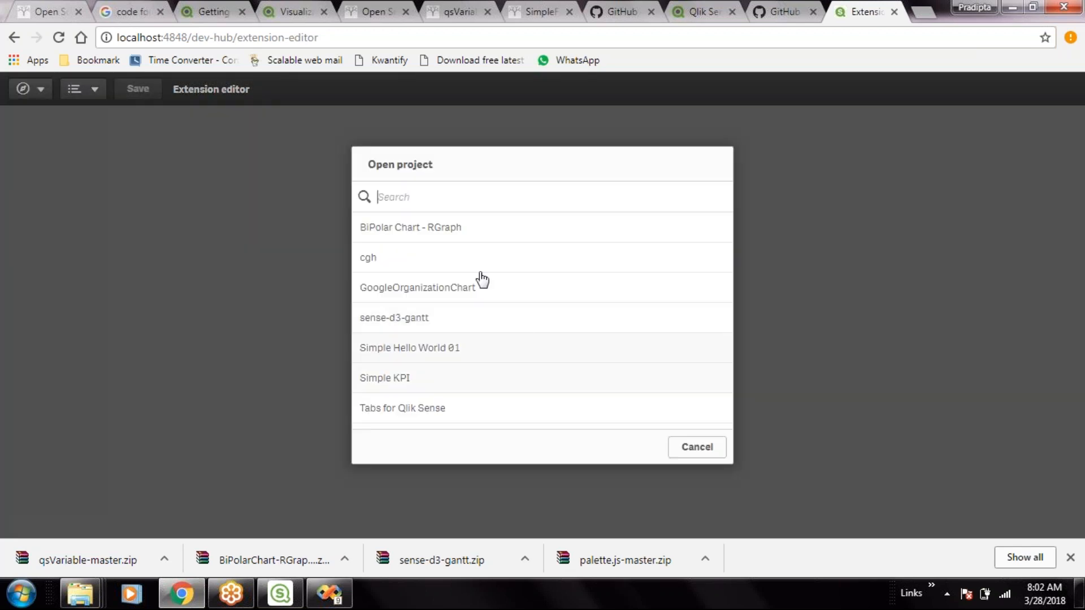
{"action": "scroll", "coordinate": [487, 293], "scroll_direction": "down", "scroll_amount": 2}
{"action": "scroll", "coordinate": [492, 295], "scroll_direction": "up", "scroll_amount": 1}
{"action": "scroll", "coordinate": [492, 298], "scroll_direction": "down", "scroll_amount": 2}
{"action": "left_click", "coordinate": [690, 452]}
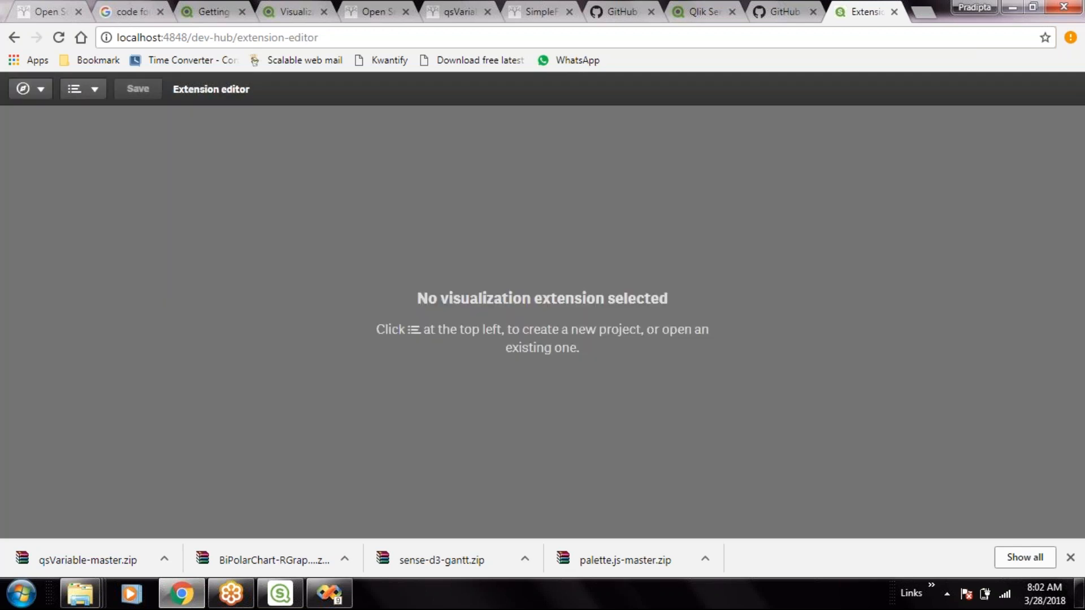
- Return to the Dev Hub, try to open the second Variable extension in the Extension editor, and dismiss the error
{"action": "left_click", "coordinate": [14, 38]}
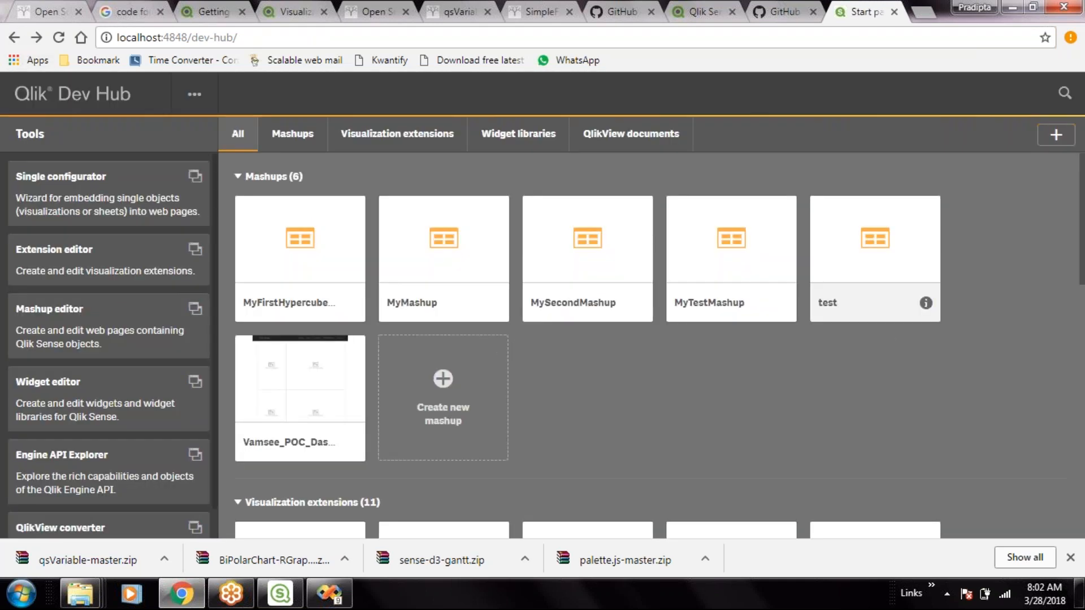
{"action": "scroll", "coordinate": [561, 354], "scroll_direction": "down", "scroll_amount": 4}
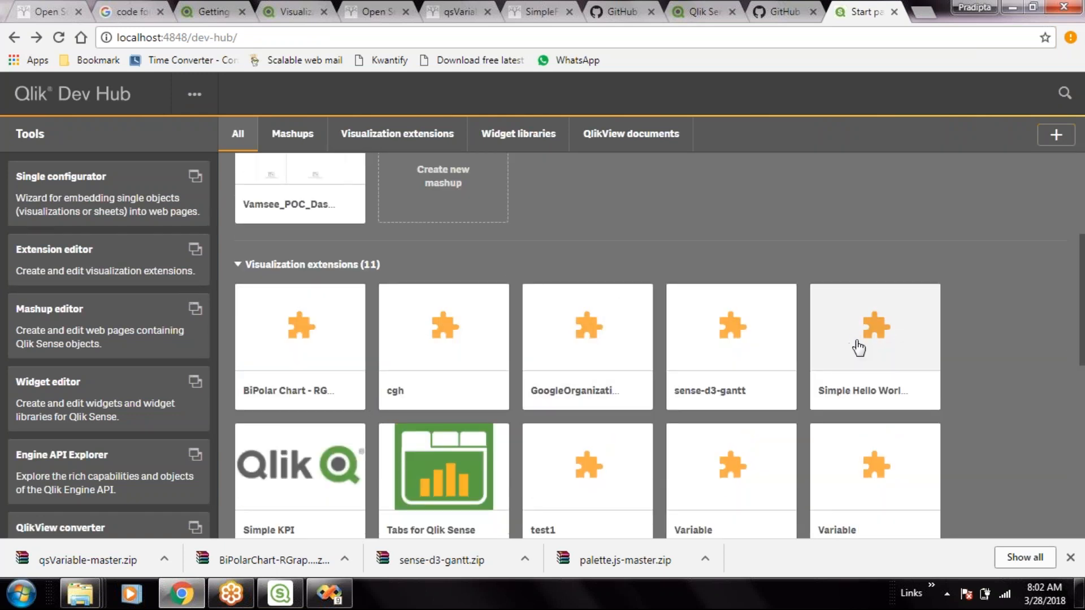
{"action": "scroll", "coordinate": [857, 346], "scroll_direction": "down", "scroll_amount": 3}
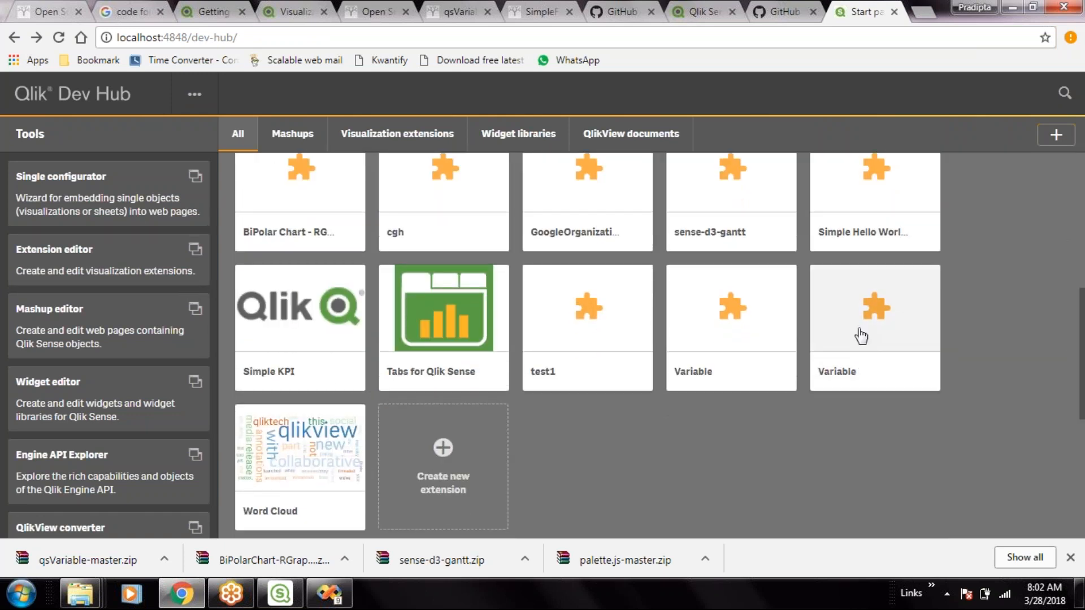
{"action": "left_click", "coordinate": [860, 336]}
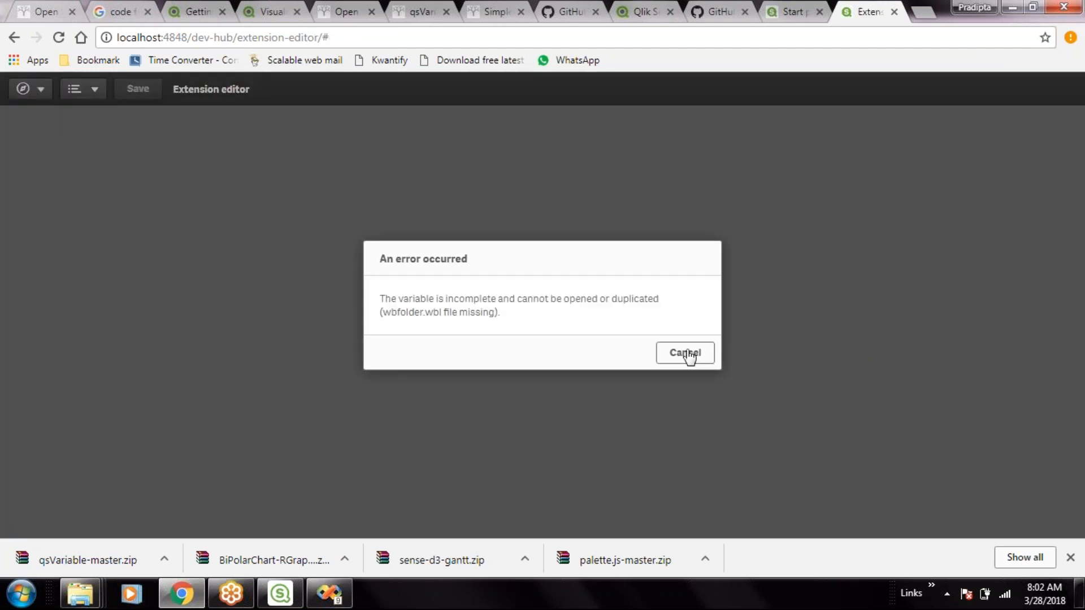
{"action": "left_click", "coordinate": [687, 356]}
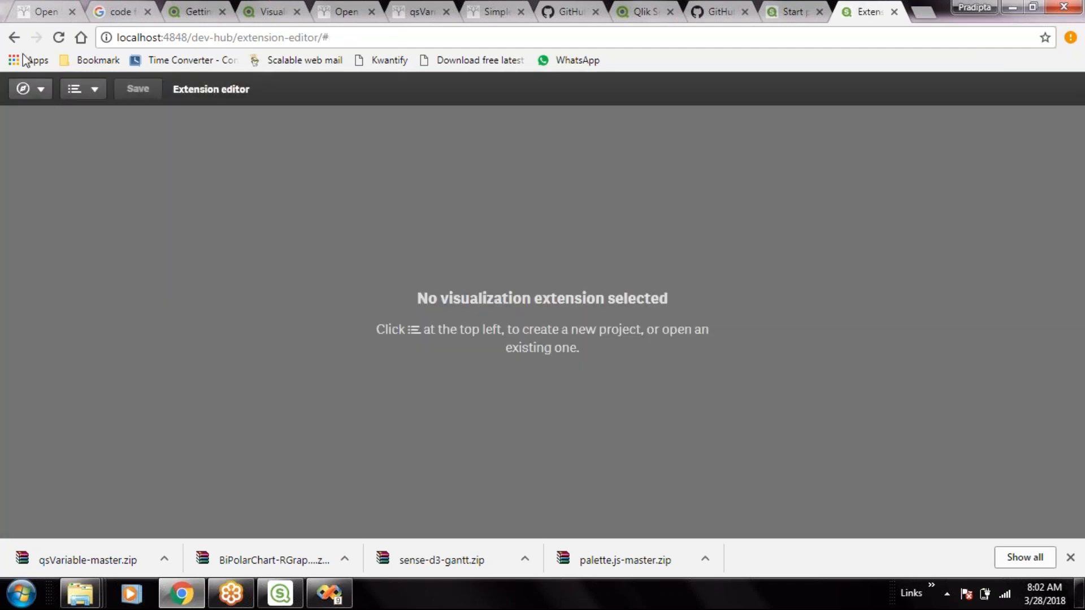
{"action": "left_click", "coordinate": [14, 38]}
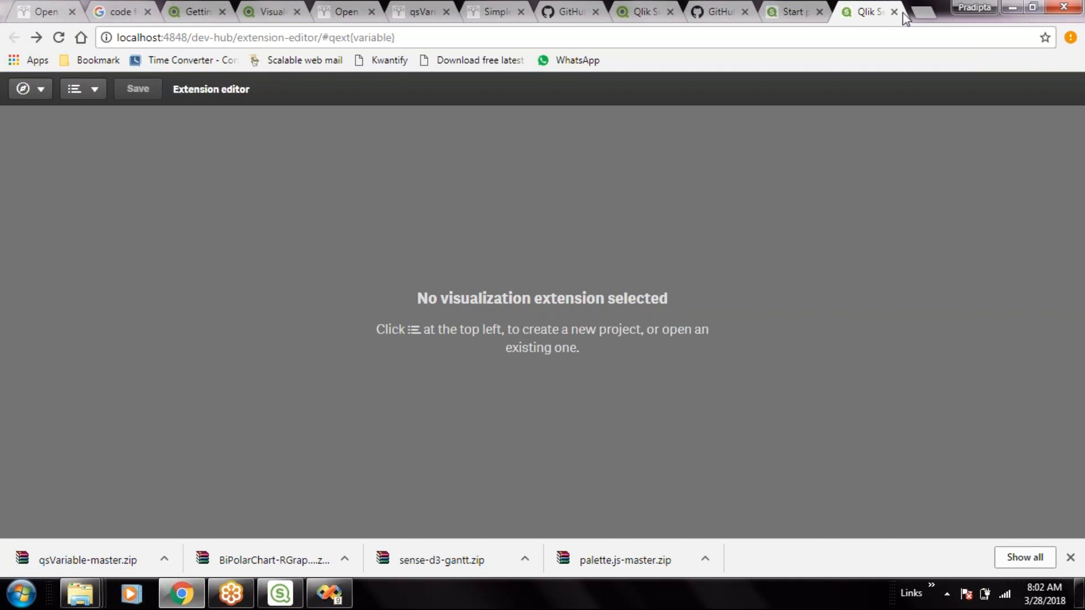
- Open the other Variable extension from the Dev Hub, change its name in MyVariable.qext to MyVariable, save it, and close the extra editor page
{"action": "left_click", "coordinate": [802, 12]}
{"action": "left_click", "coordinate": [726, 344]}
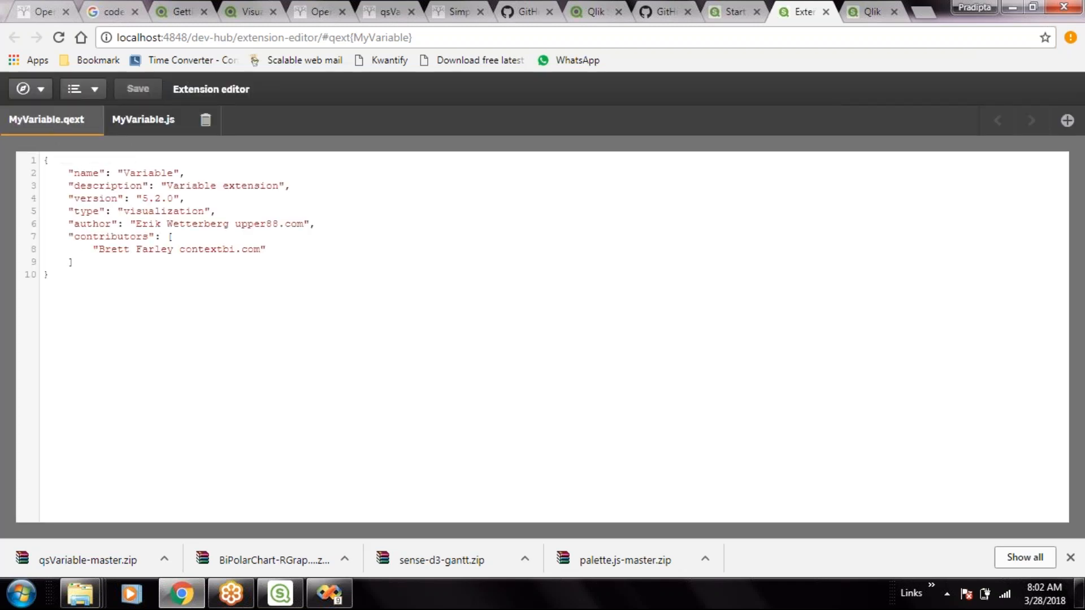
{"action": "type", "text": "My"}
{"action": "left_click", "coordinate": [260, 321]}
{"action": "left_click", "coordinate": [139, 91]}
{"action": "left_click", "coordinate": [261, 309]}
{"action": "left_click", "coordinate": [853, 10]}
{"action": "left_click", "coordinate": [895, 12]}
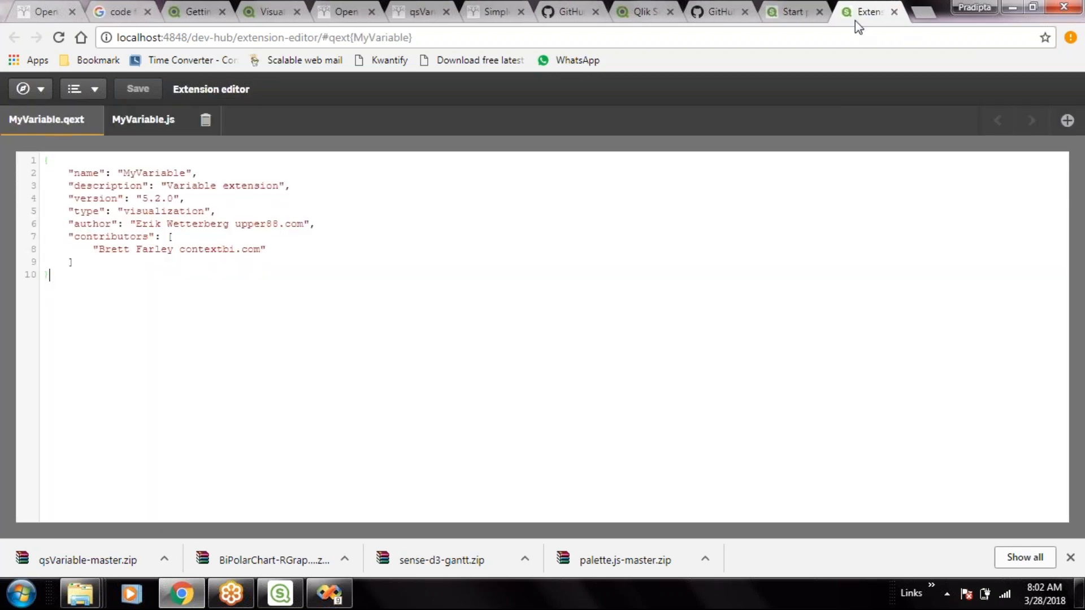
- Reload the Dev Hub start page and delete the remaining Variable extension from the visualization extensions
{"action": "left_click", "coordinate": [791, 12]}
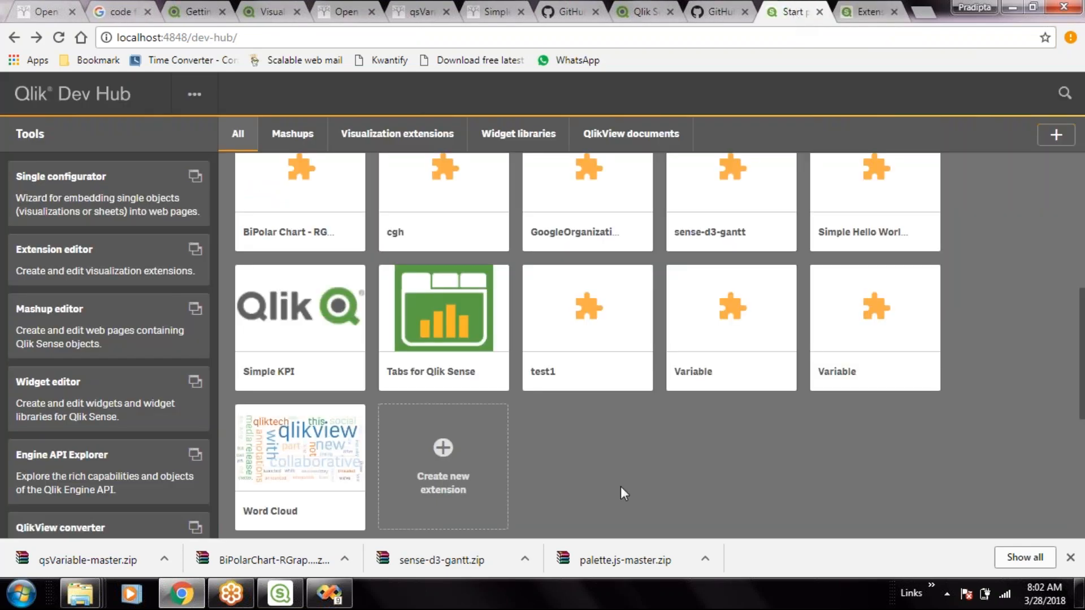
{"action": "left_click", "coordinate": [57, 39]}
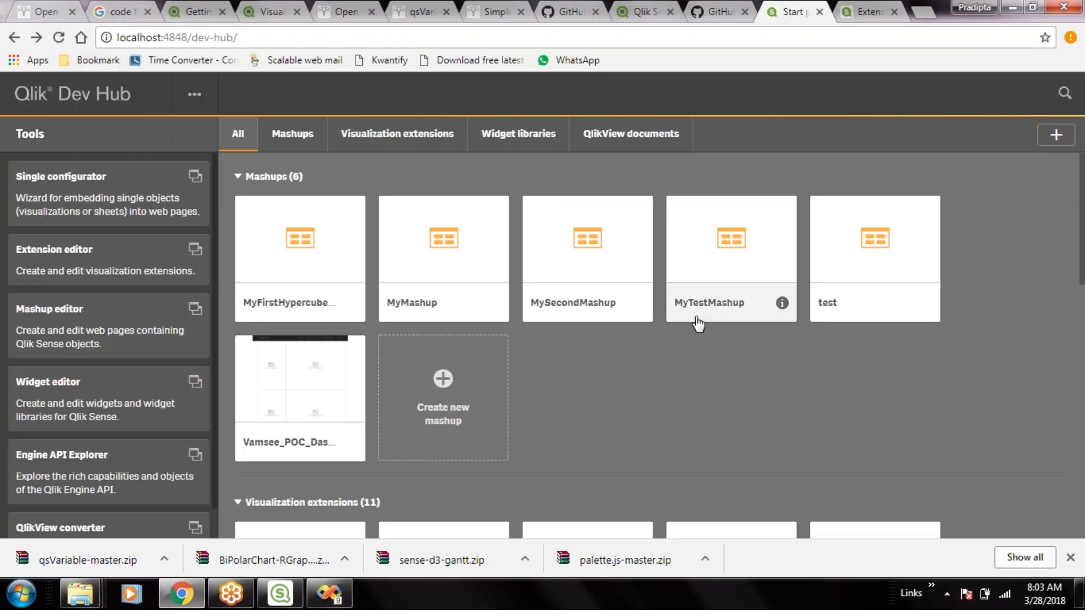
{"action": "scroll", "coordinate": [699, 324], "scroll_direction": "down", "scroll_amount": 4}
{"action": "scroll", "coordinate": [699, 324], "scroll_direction": "down", "scroll_amount": 4}
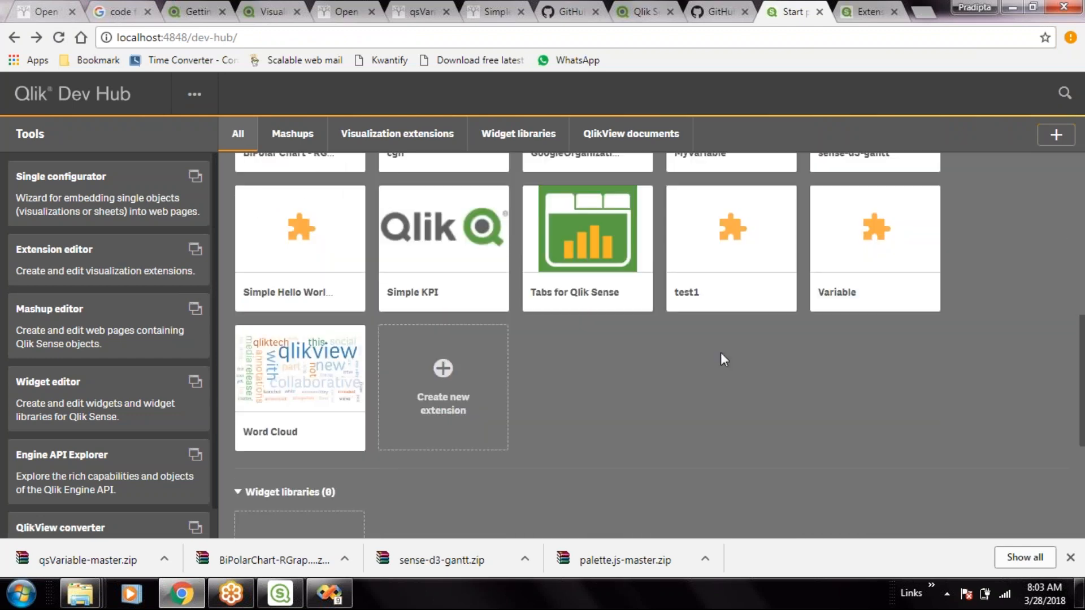
{"action": "scroll", "coordinate": [772, 381], "scroll_direction": "up", "scroll_amount": 2}
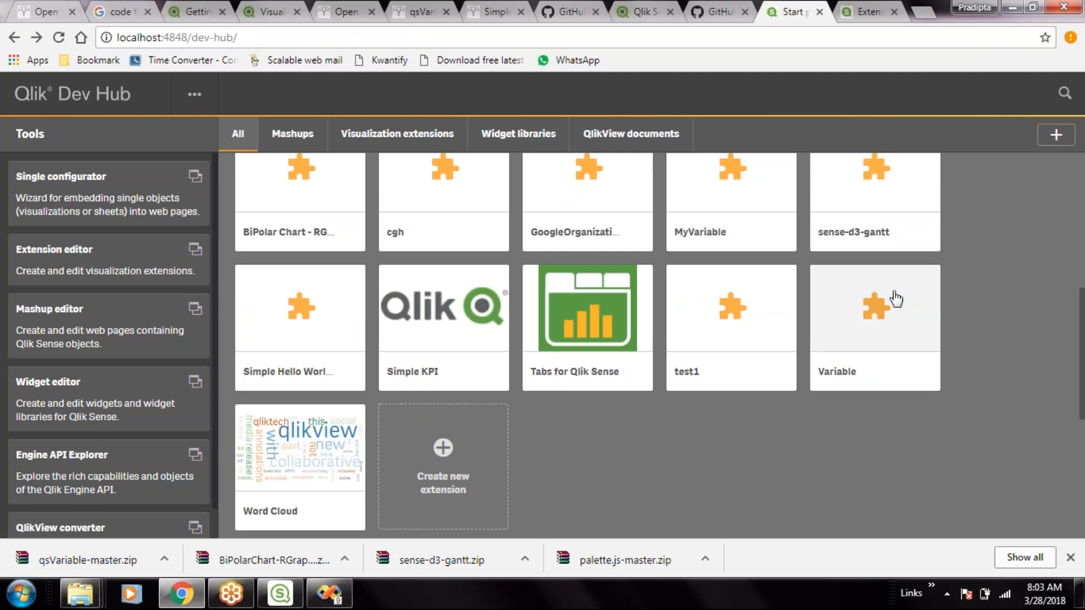
{"action": "scroll", "coordinate": [798, 291], "scroll_direction": "up", "scroll_amount": 1}
{"action": "scroll", "coordinate": [779, 282], "scroll_direction": "up", "scroll_amount": 1}
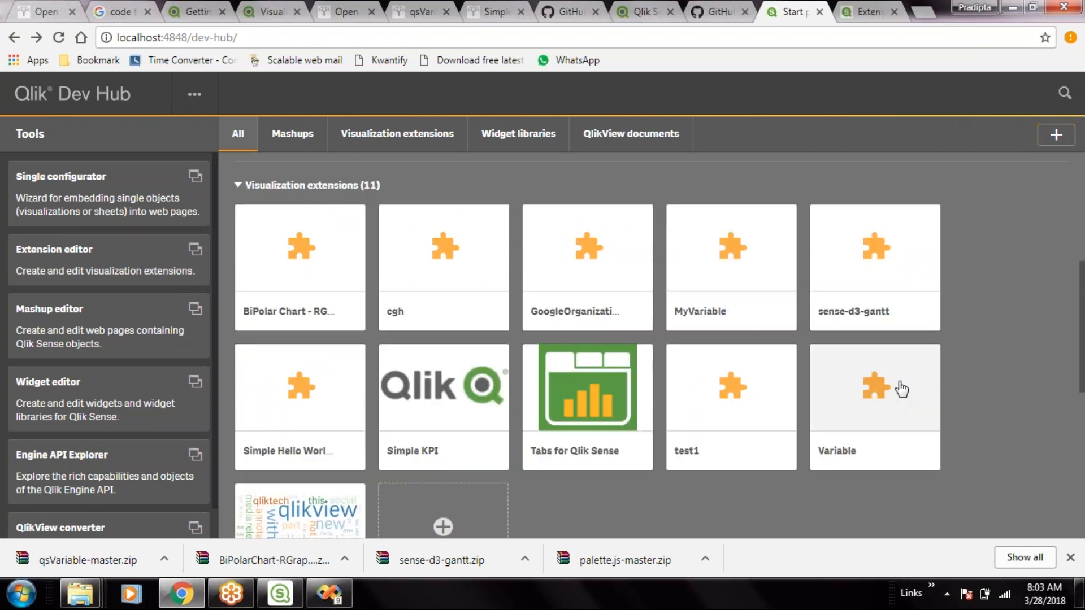
{"action": "right_click", "coordinate": [870, 456]}
{"action": "left_click", "coordinate": [873, 438]}
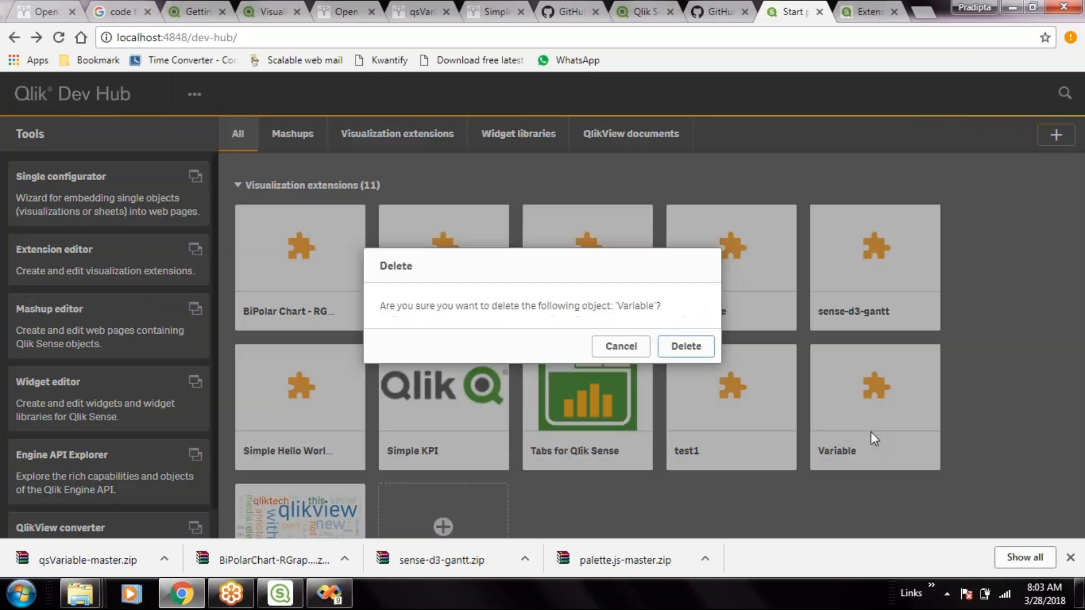
{"action": "left_click", "coordinate": [682, 350]}
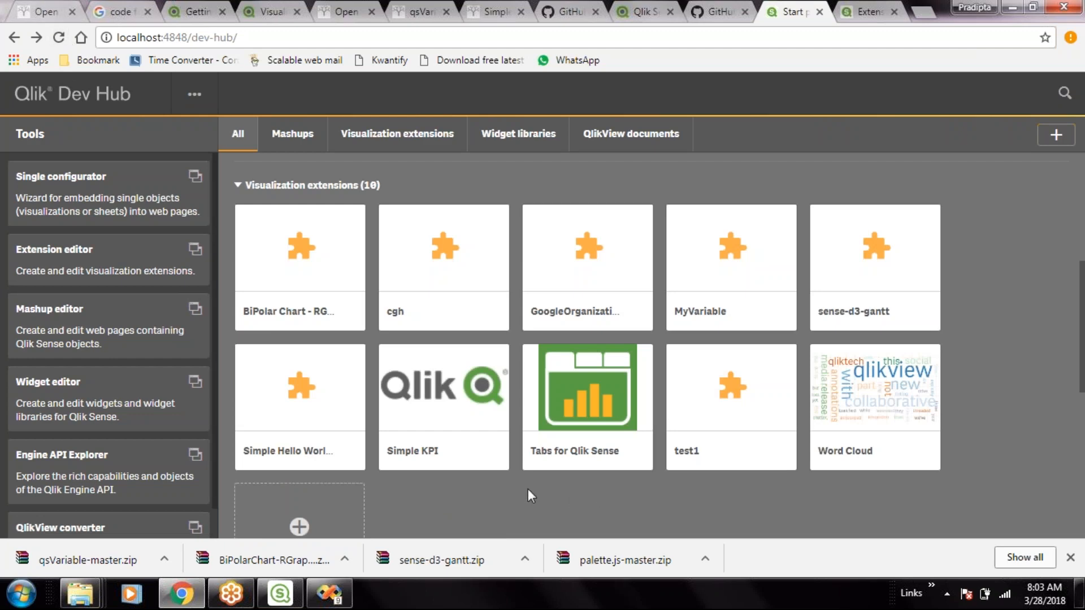
- Switch to Qlik Sense Desktop and open the Extension Test sheet of the POC dashboard app
{"action": "right_click", "coordinate": [350, 597]}
{"action": "left_click", "coordinate": [350, 555]}
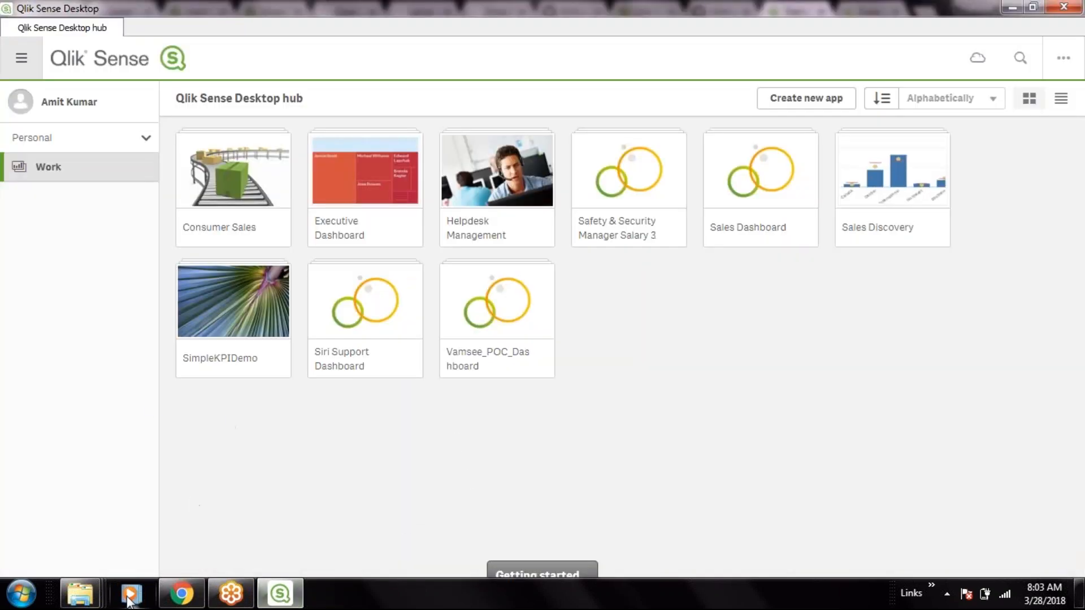
{"action": "left_click", "coordinate": [499, 311]}
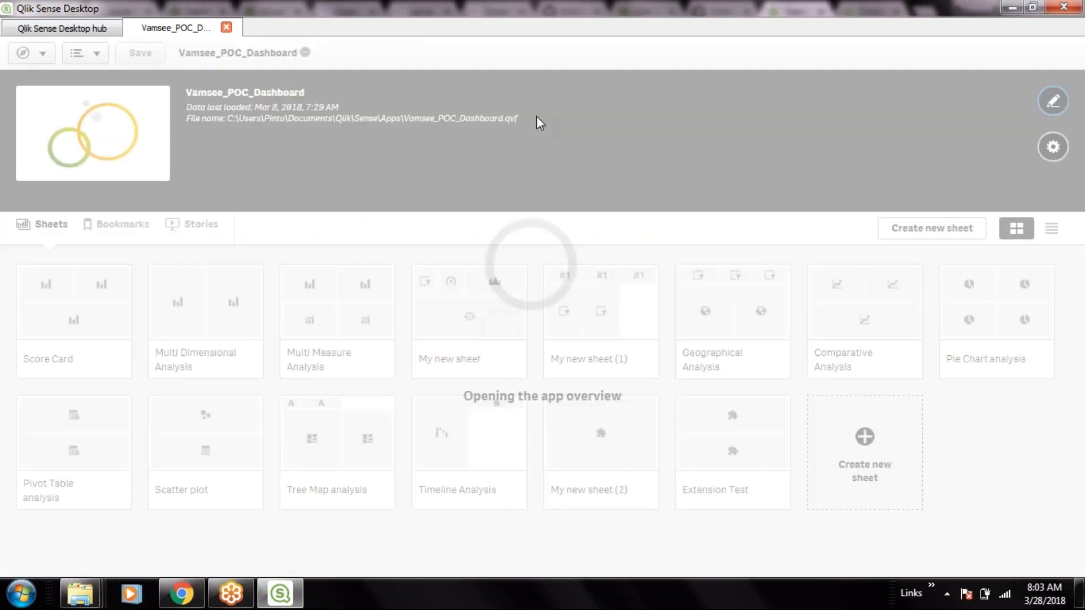
{"action": "left_click", "coordinate": [734, 449]}
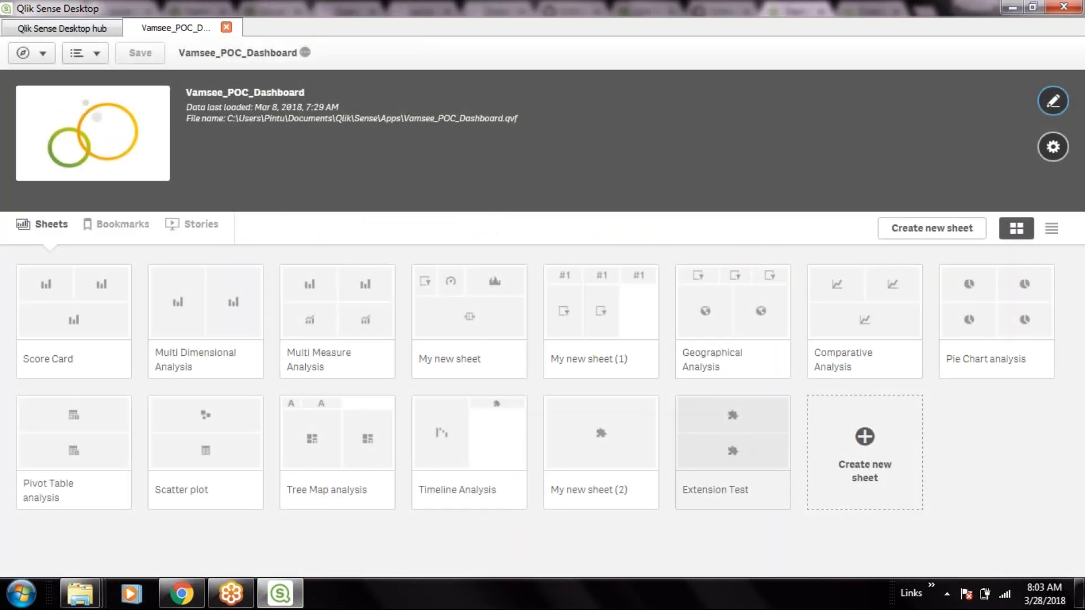
- Edit the Extension Test sheet and narrow the SimpleHelloWorld object to about 70 percent of the sheet width
{"action": "left_click", "coordinate": [853, 57]}
{"action": "left_click", "coordinate": [860, 233]}
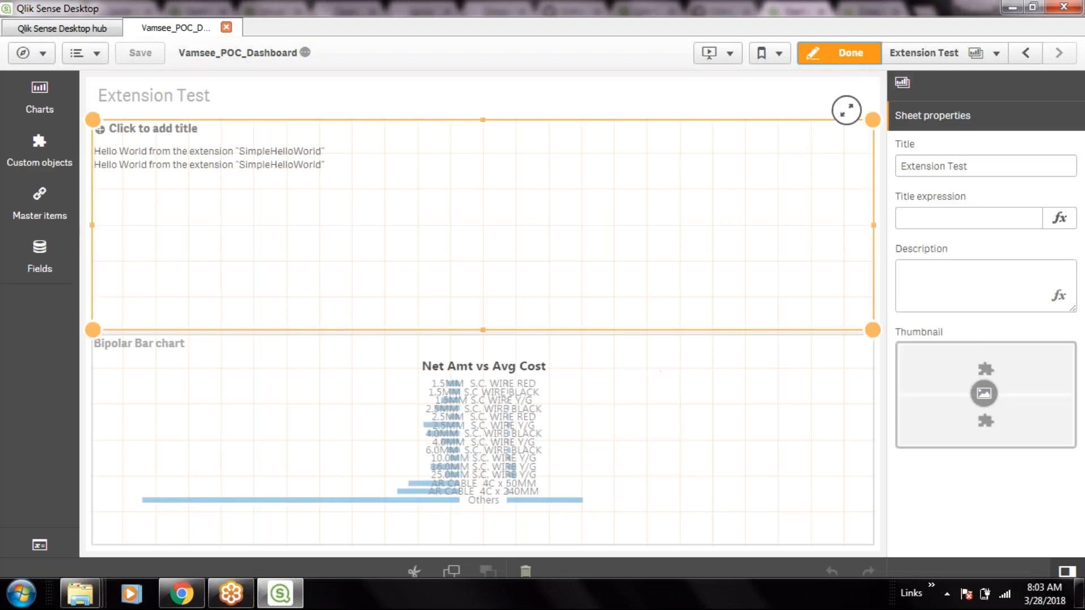
{"action": "left_click_drag", "start_coordinate": [874, 232], "coordinate": [644, 229]}
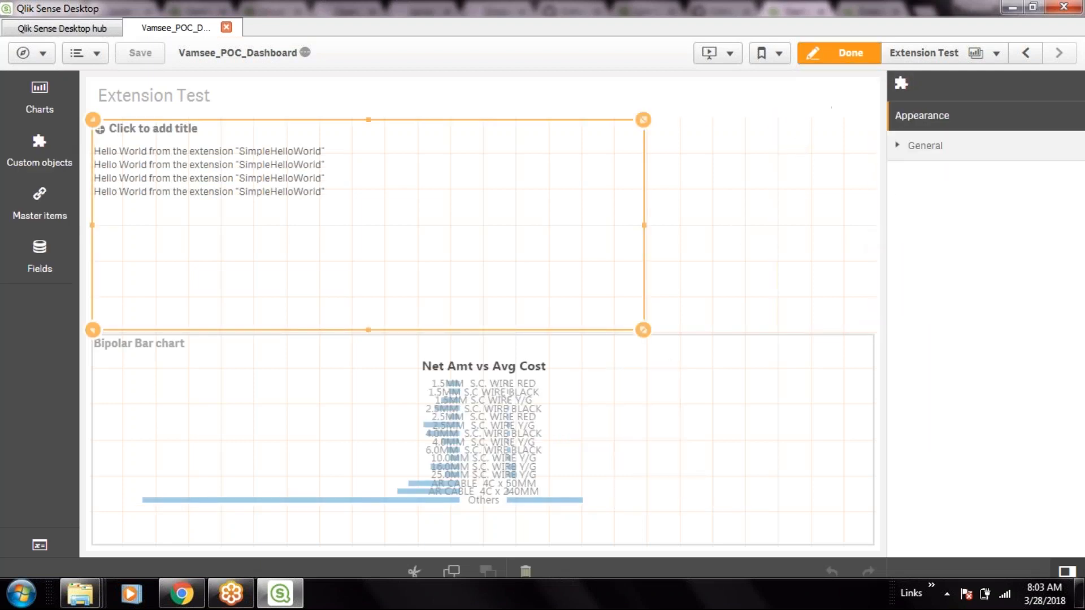
- Add the MyVariable custom object to the free space beside the SimpleHelloWorld object and title it Visibility
{"action": "left_click", "coordinate": [50, 164]}
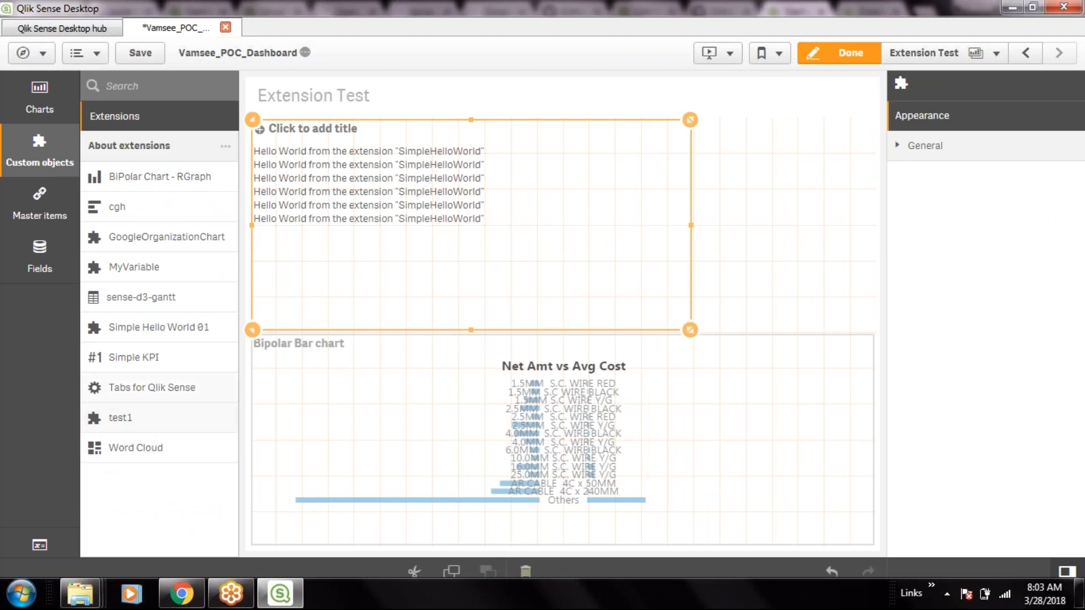
{"action": "left_click_drag", "start_coordinate": [136, 268], "coordinate": [735, 174]}
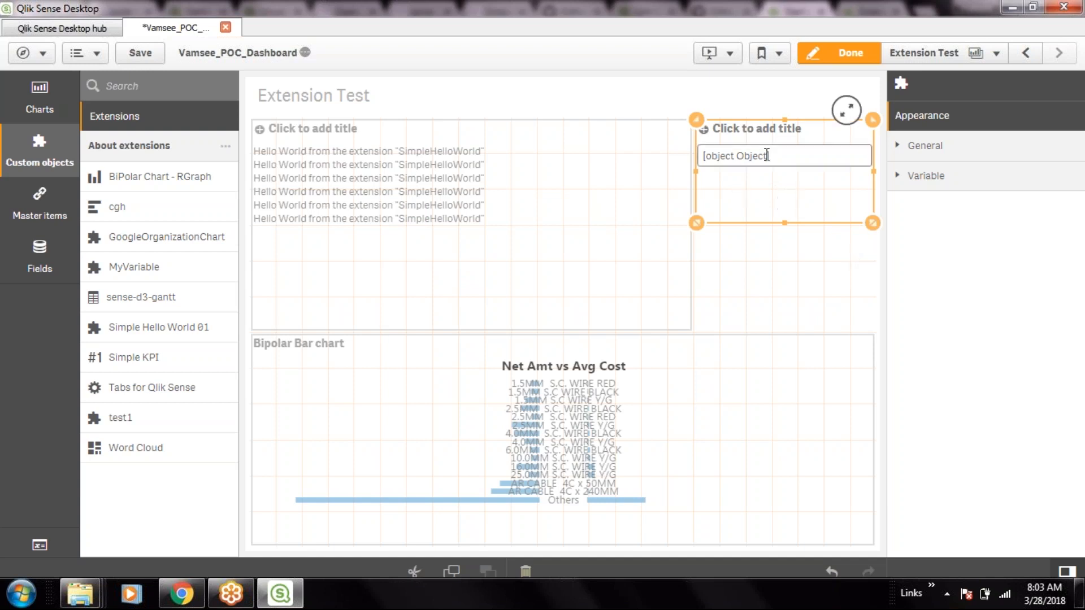
{"action": "left_click", "coordinate": [911, 148]}
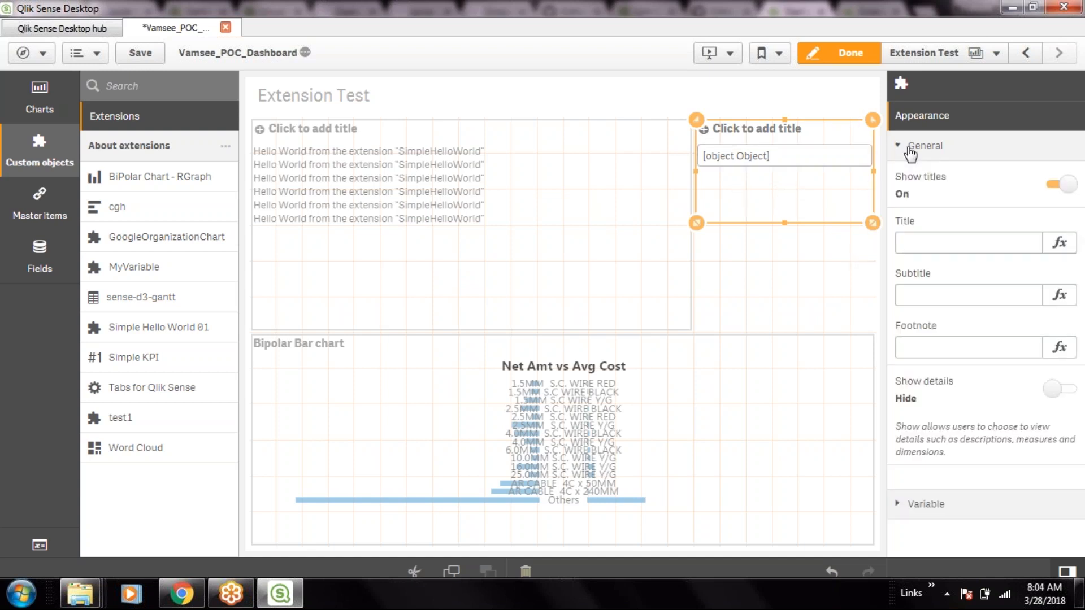
{"action": "left_click", "coordinate": [955, 243]}
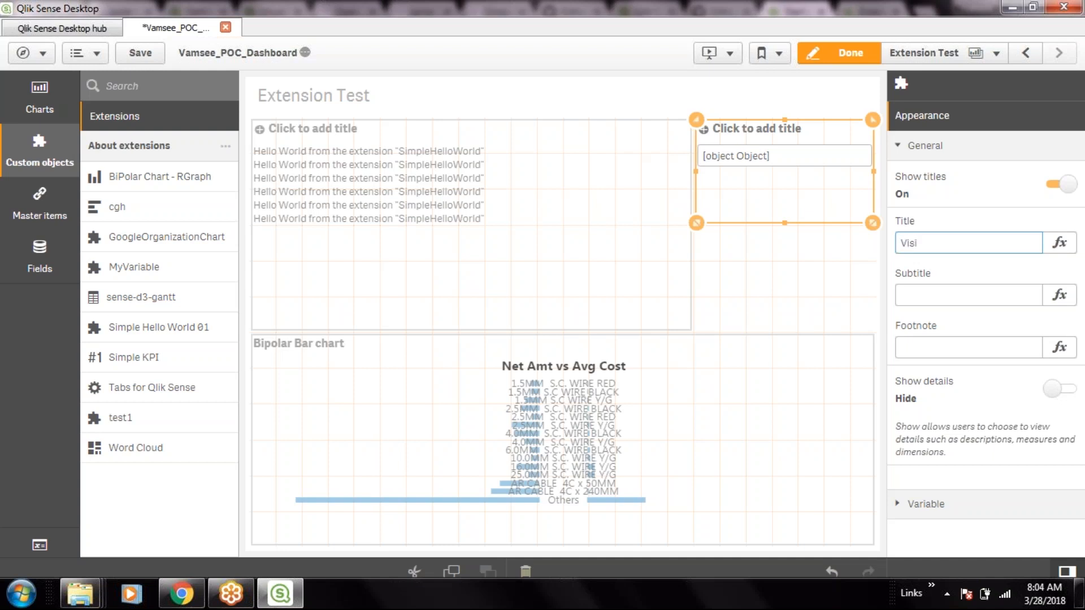
{"action": "type", "text": "lity"}
{"action": "left_click", "coordinate": [935, 295]}
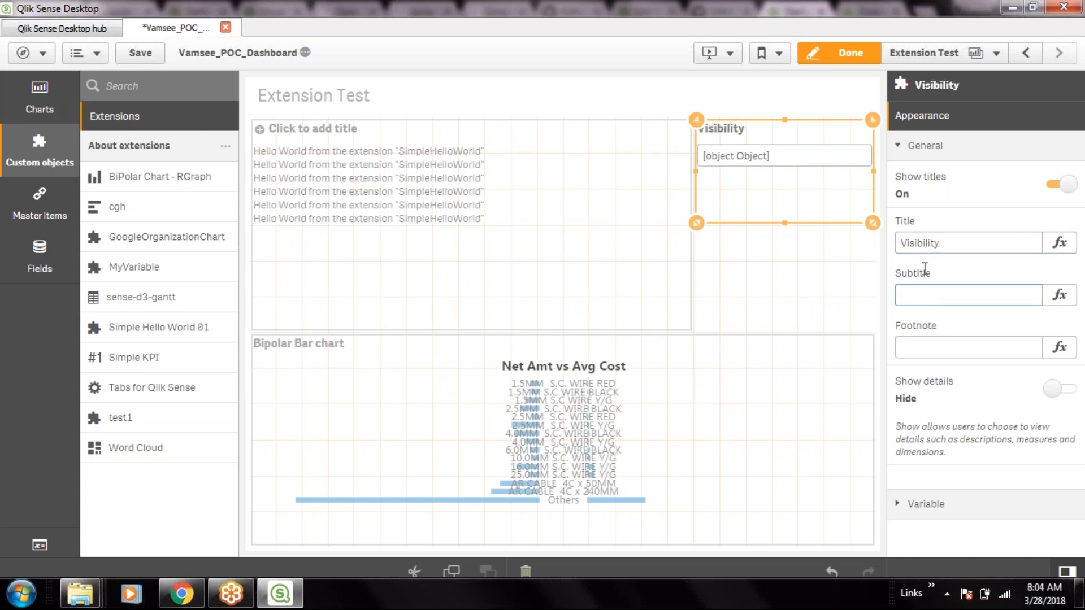
{"action": "key", "text": "Tab"}
- Look for a variable name to assign to the Visibility object and set it to show as Buttons
{"action": "left_click", "coordinate": [961, 504]}
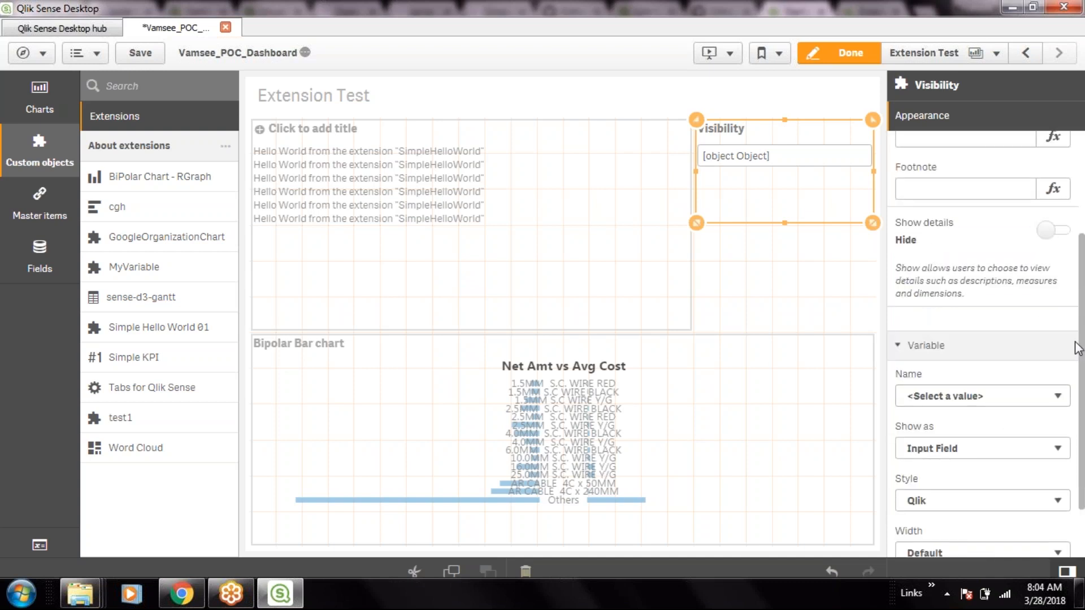
{"action": "left_click", "coordinate": [1056, 397]}
{"action": "left_click", "coordinate": [1011, 373]}
{"action": "left_click", "coordinate": [1056, 450]}
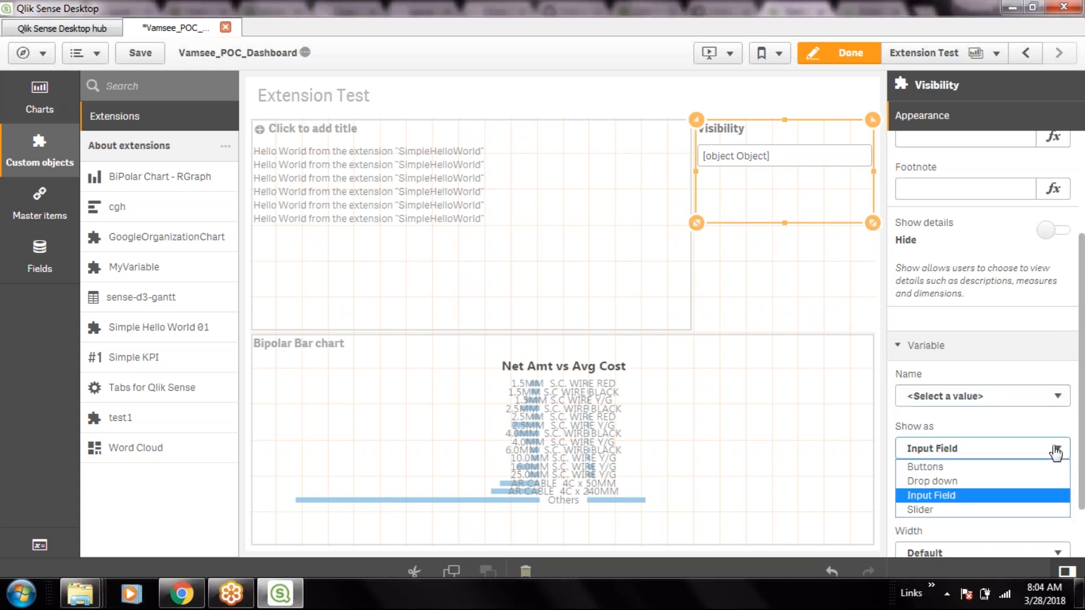
{"action": "left_click", "coordinate": [998, 469]}
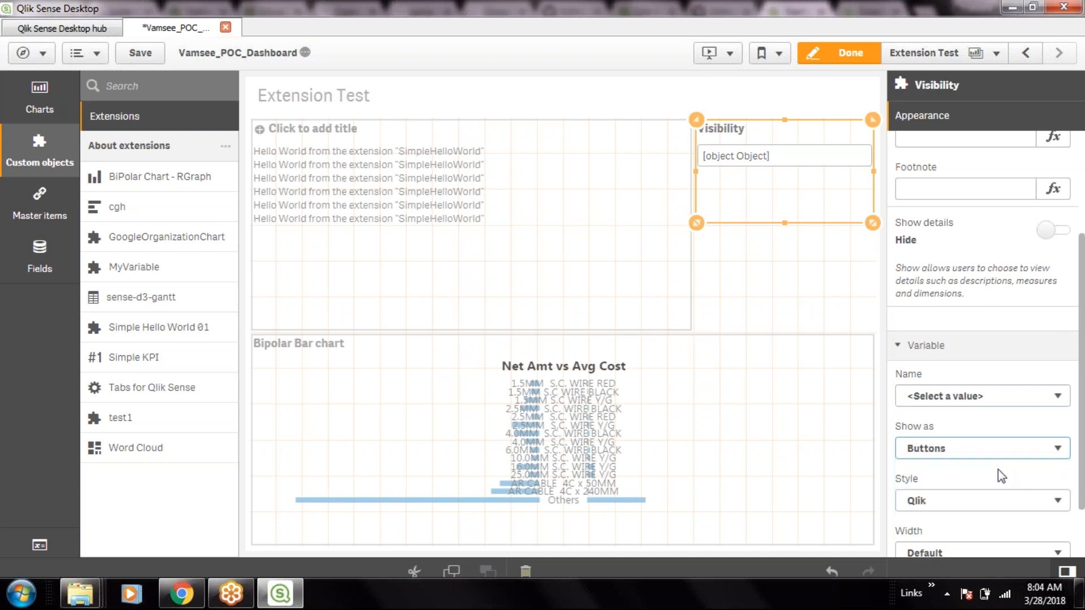
{"action": "left_click", "coordinate": [751, 395]}
{"action": "left_click", "coordinate": [774, 266]}
{"action": "left_click", "coordinate": [803, 218]}
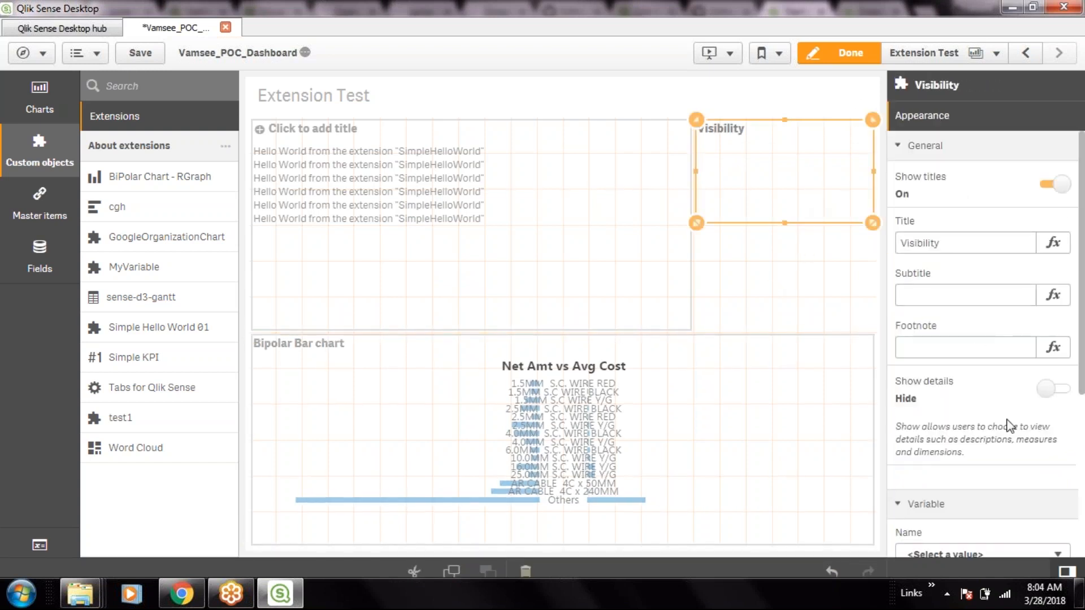
- Set the Visibility object to show as a Slider
{"action": "scroll", "coordinate": [1031, 418], "scroll_direction": "down", "scroll_amount": 5}
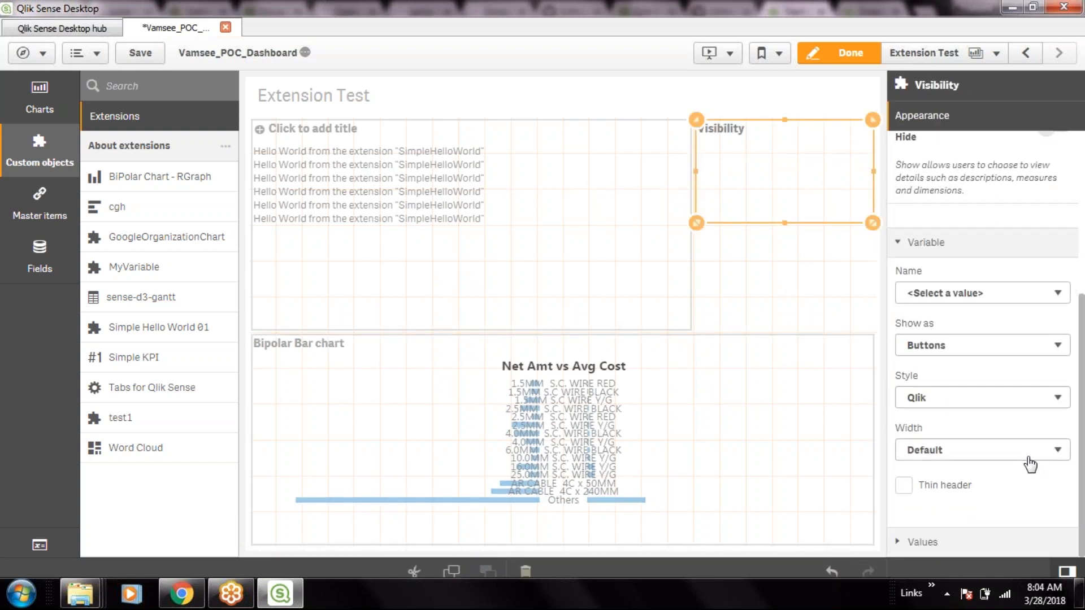
{"action": "left_click", "coordinate": [1058, 349]}
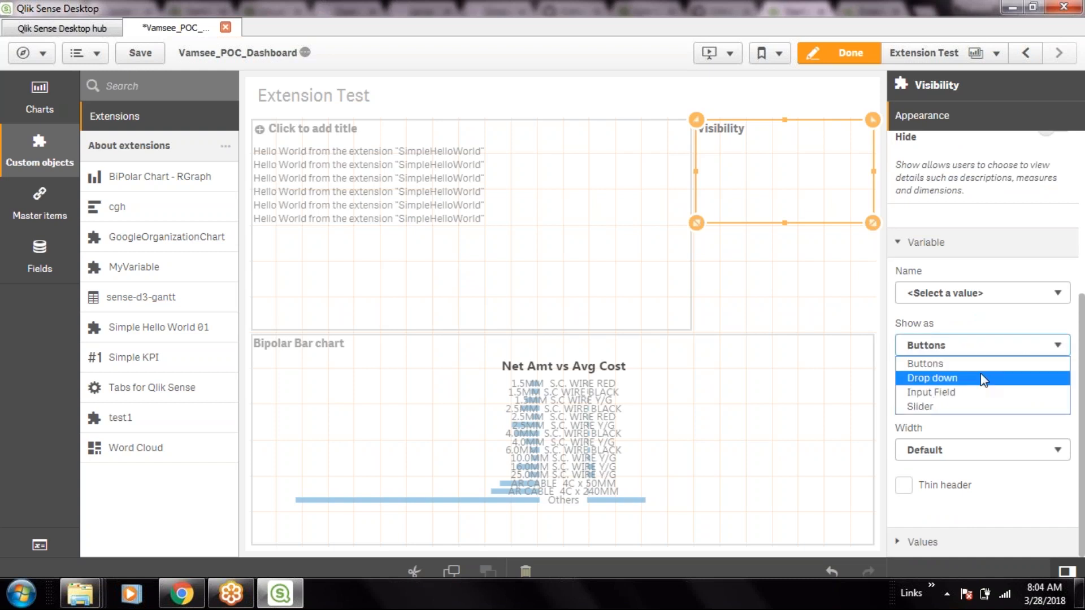
{"action": "left_click", "coordinate": [954, 409]}
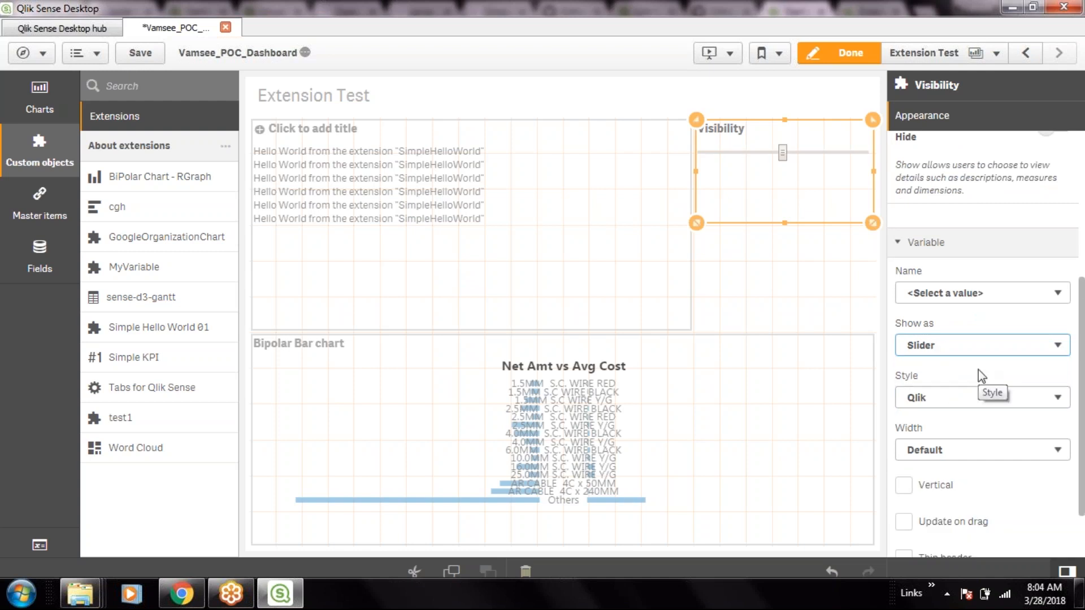
- Set the Visibility slider's style to Bootstrap
{"action": "scroll", "coordinate": [1082, 472], "scroll_direction": "down", "scroll_amount": 2}
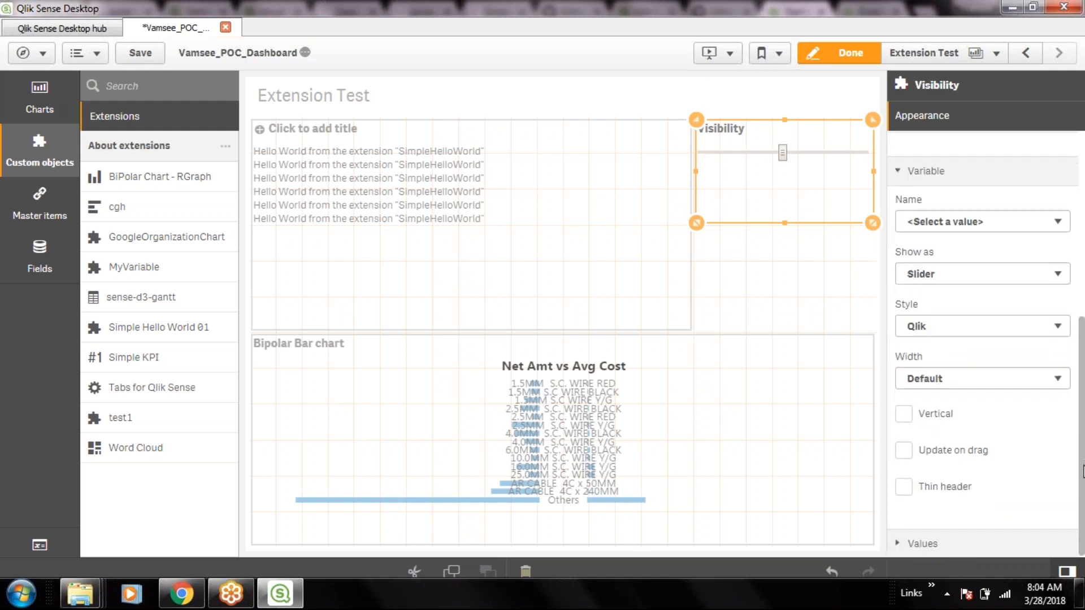
{"action": "left_click", "coordinate": [1057, 332]}
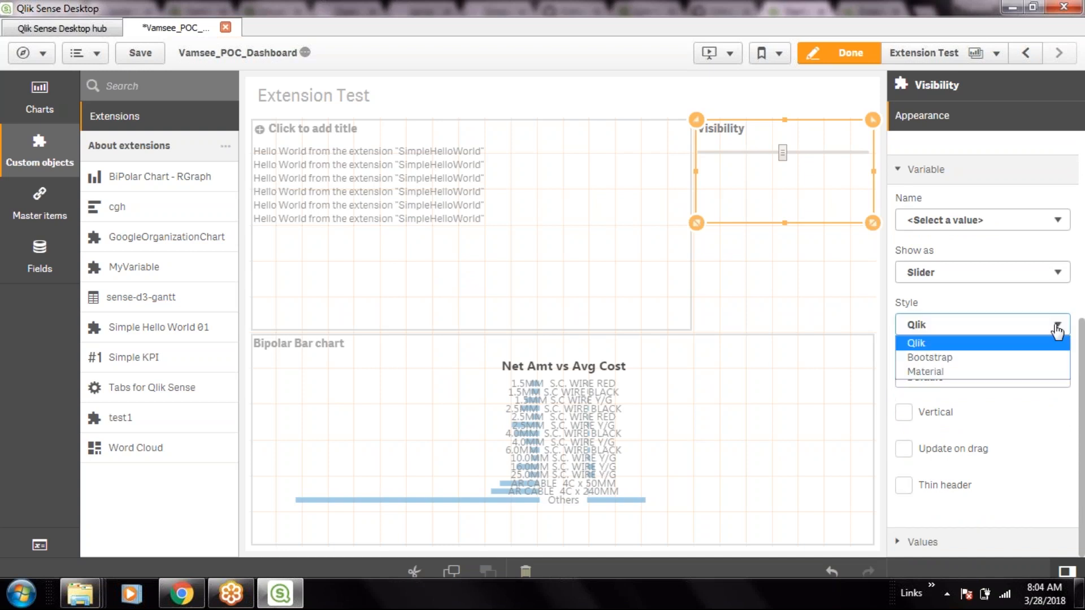
{"action": "left_click", "coordinate": [1057, 332]}
{"action": "left_click", "coordinate": [984, 324]}
{"action": "left_click", "coordinate": [986, 358]}
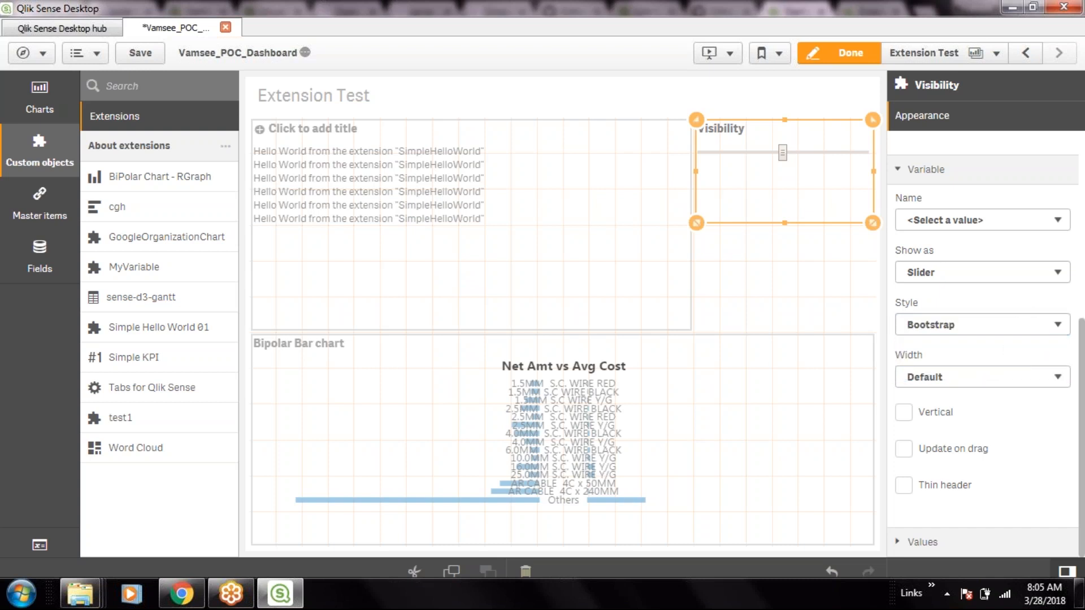
- Set the Visibility slider's style to Qlik and check the available width options
{"action": "left_click", "coordinate": [1010, 337]}
{"action": "left_click", "coordinate": [978, 344]}
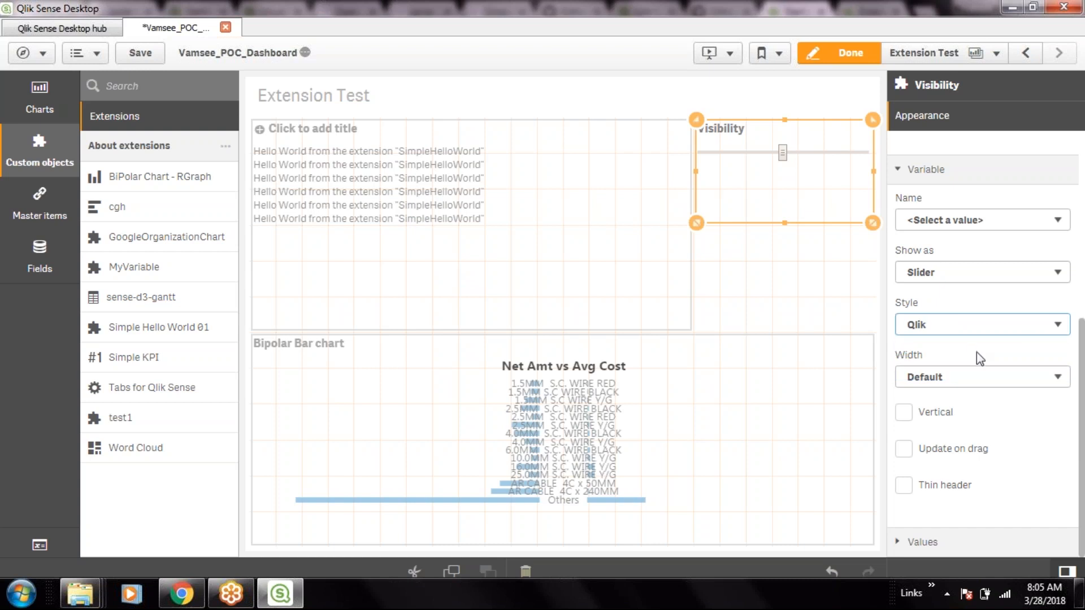
{"action": "left_click", "coordinate": [973, 379]}
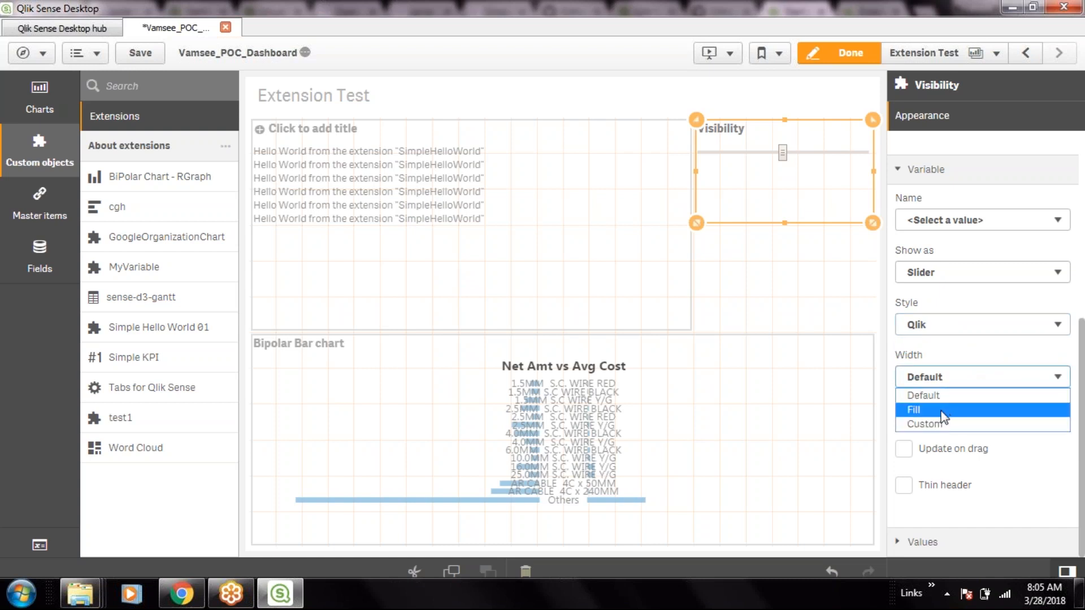
{"action": "left_click", "coordinate": [954, 350]}
- Try the Vertical, Update on drag and Thin header options on the Visibility slider, switching each off again
{"action": "left_click", "coordinate": [904, 413]}
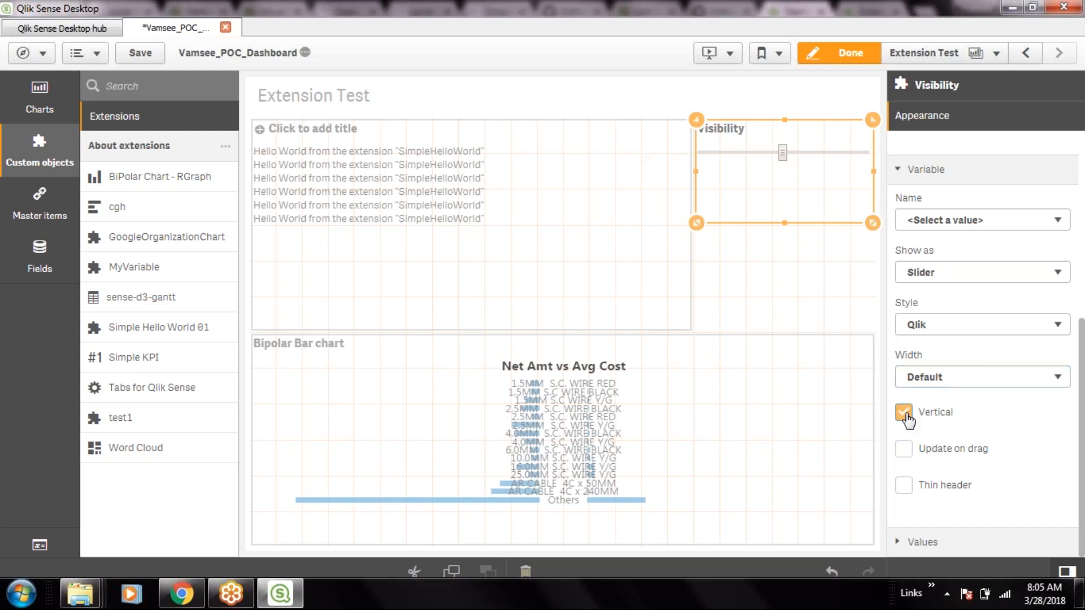
{"action": "left_click", "coordinate": [905, 415]}
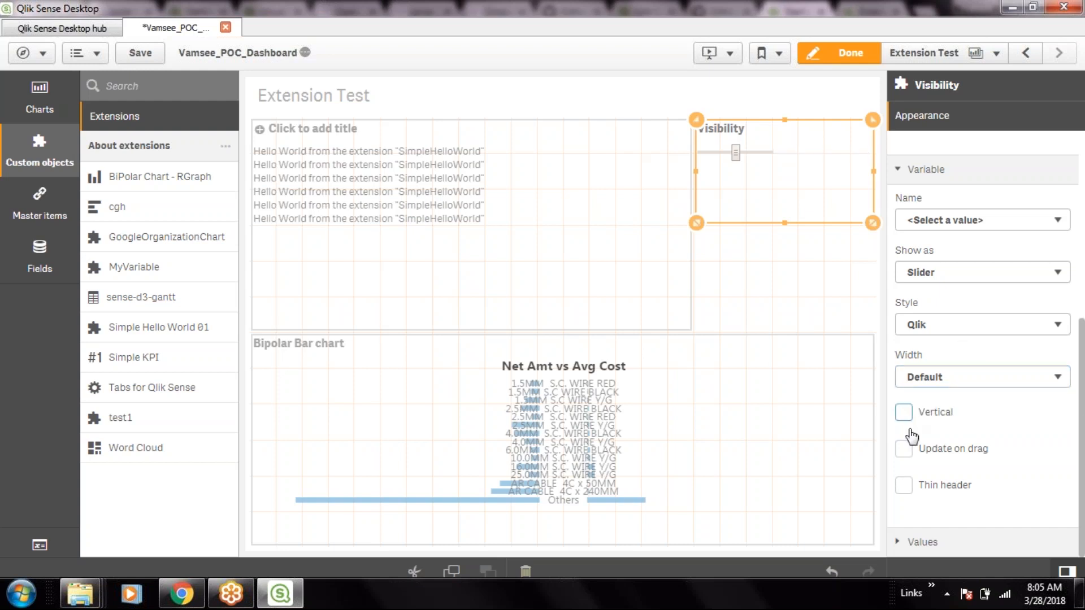
{"action": "left_click", "coordinate": [906, 450]}
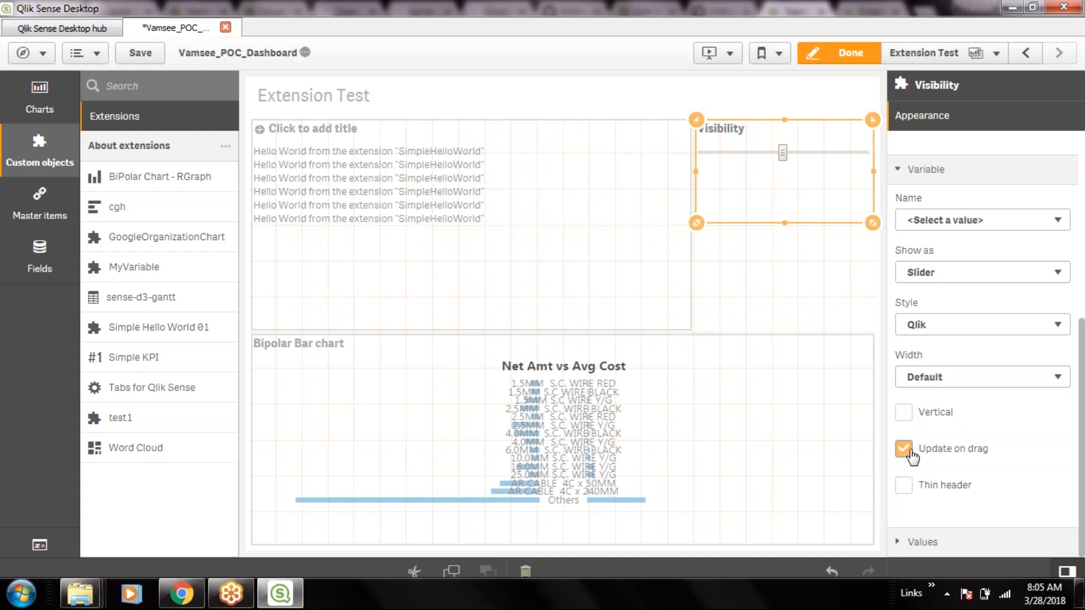
{"action": "left_click", "coordinate": [905, 449]}
{"action": "left_click", "coordinate": [905, 486]}
{"action": "left_click", "coordinate": [905, 486]}
- Expand the Visibility slider's value settings and set the maximum to 50
{"action": "left_click", "coordinate": [915, 542]}
{"action": "left_click_drag", "start_coordinate": [1083, 436], "coordinate": [1083, 534]}
{"action": "left_click", "coordinate": [926, 375]}
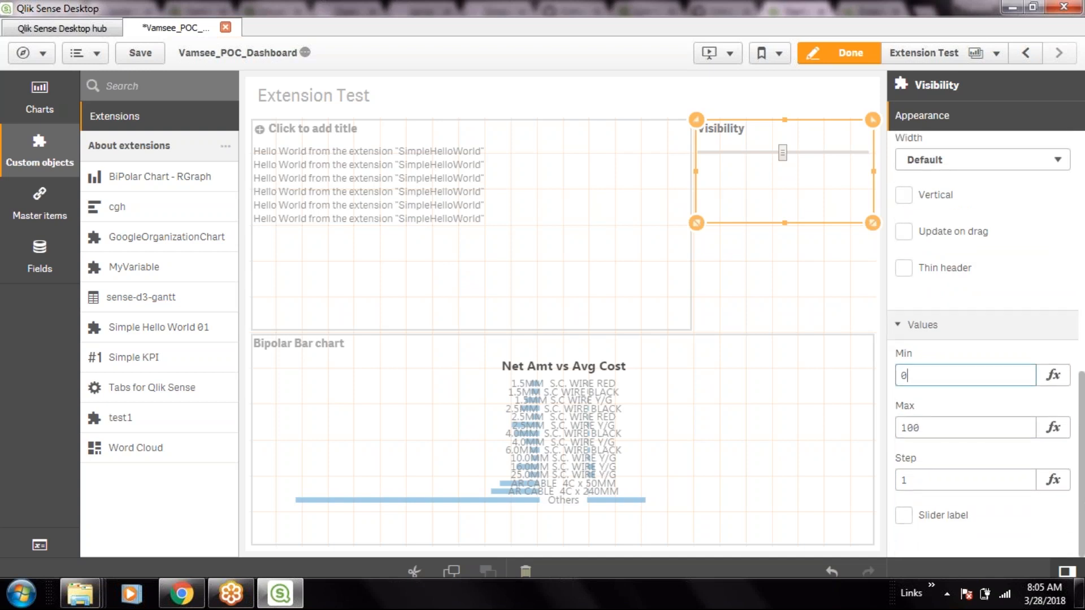
{"action": "left_click", "coordinate": [934, 427]}
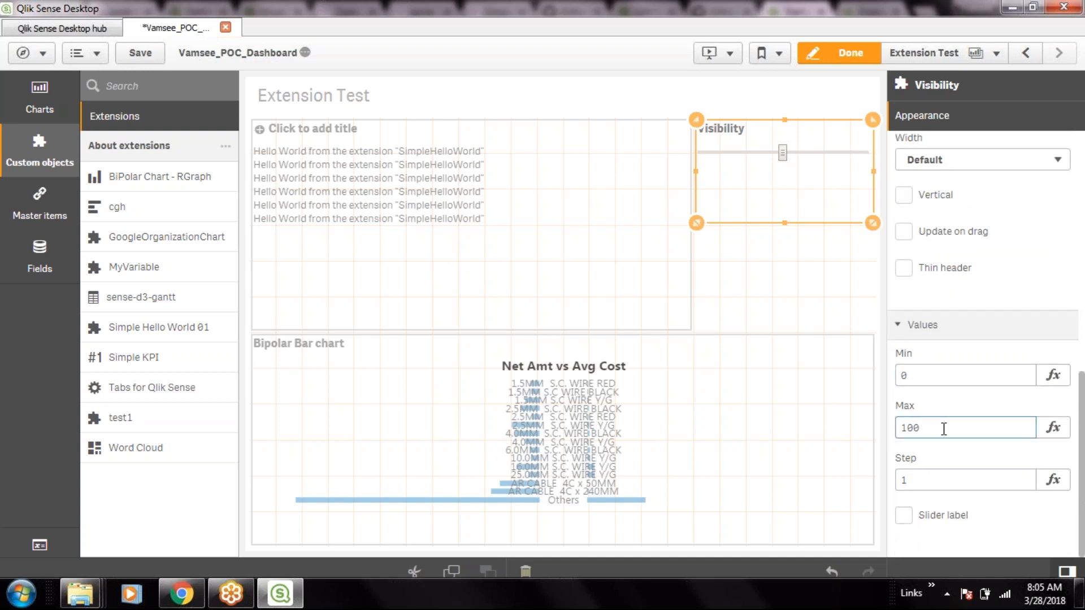
{"action": "double_click", "coordinate": [934, 428]}
{"action": "type", "text": "50"}
{"action": "left_click", "coordinate": [904, 375]}
- Review the Visibility object's title and look for a variable name to assign to it
{"action": "scroll", "coordinate": [1056, 286], "scroll_direction": "up", "scroll_amount": 5}
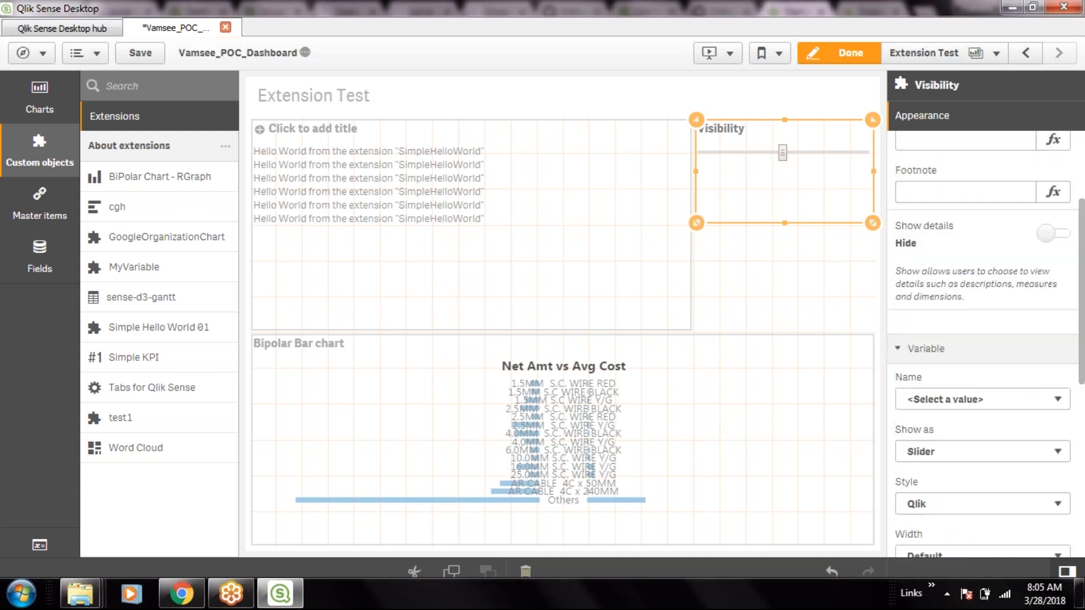
{"action": "left_click", "coordinate": [942, 243]}
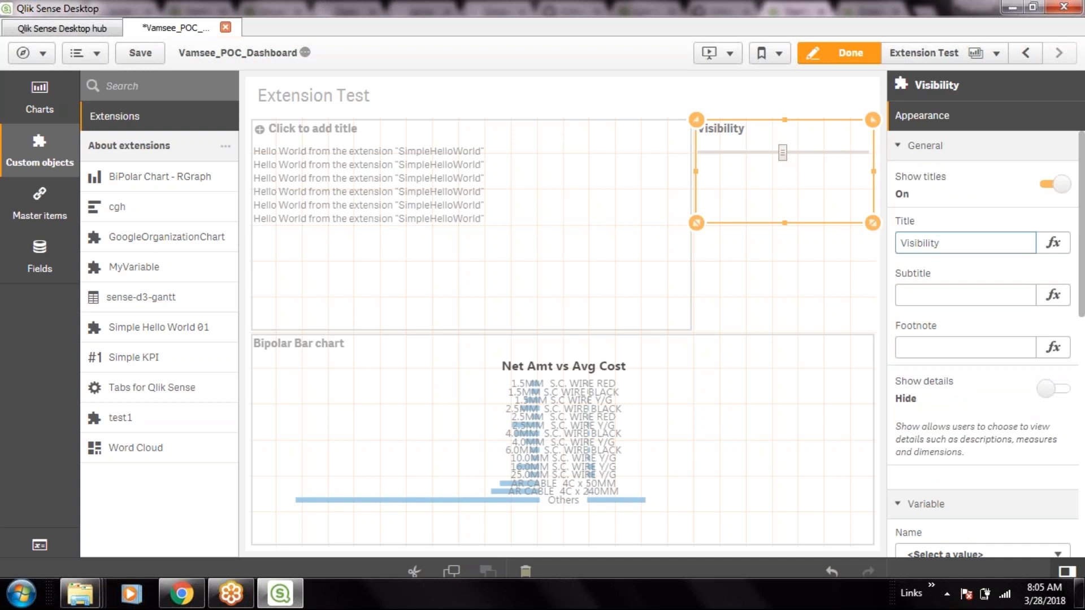
{"action": "double_click", "coordinate": [935, 248]}
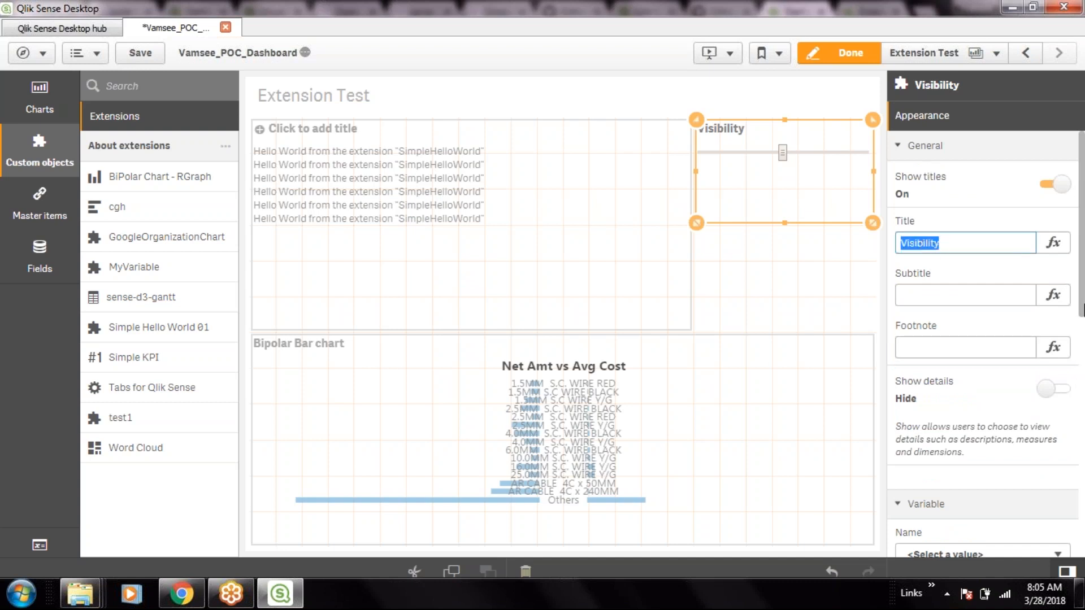
{"action": "scroll", "coordinate": [1082, 308], "scroll_direction": "down", "scroll_amount": 3}
{"action": "left_click", "coordinate": [979, 453]}
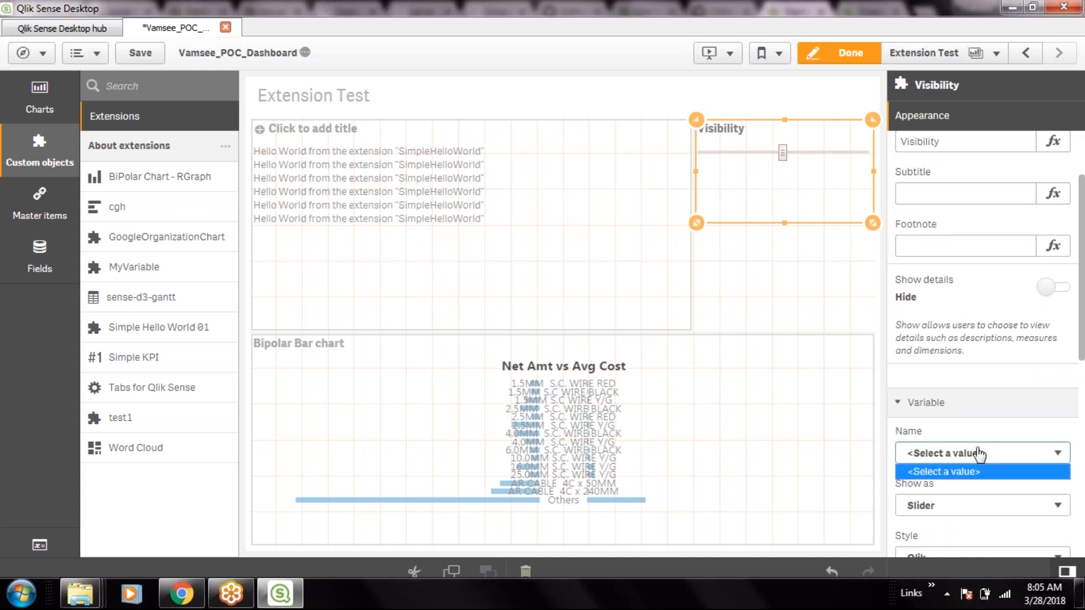
{"action": "left_click", "coordinate": [928, 412]}
{"action": "left_click", "coordinate": [928, 418]}
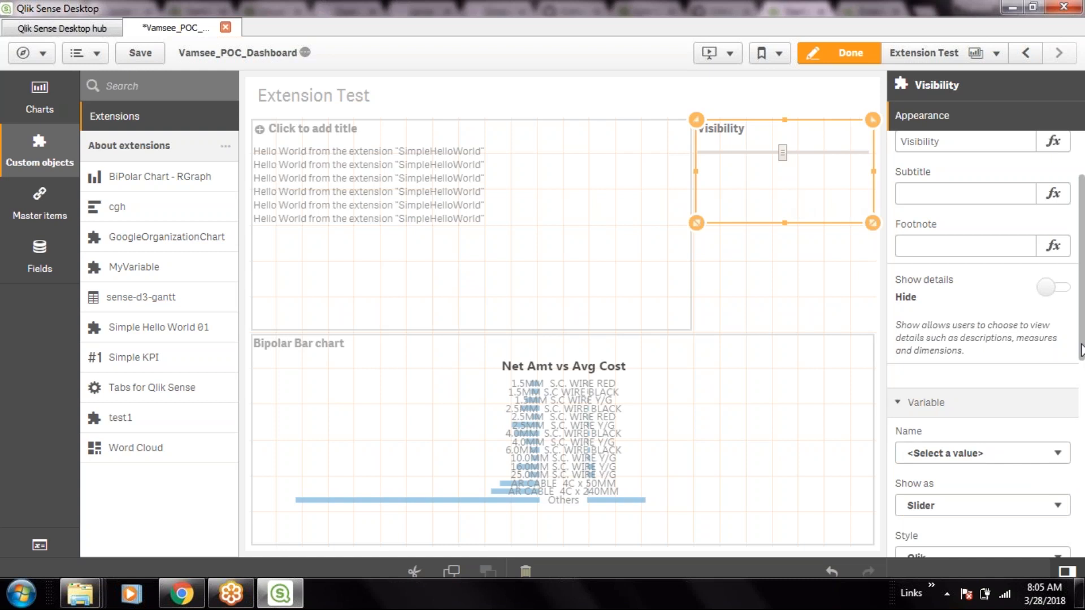
- Turn on the slider label in the Visibility slider's value settings
{"action": "left_click_drag", "start_coordinate": [1081, 357], "coordinate": [1083, 447]}
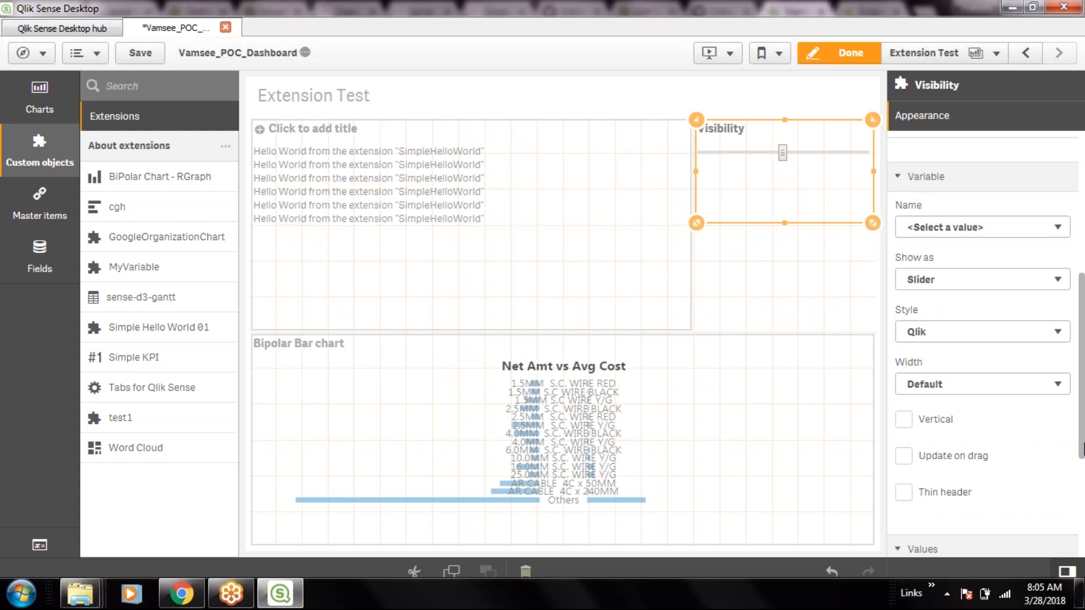
{"action": "left_click_drag", "start_coordinate": [1084, 446], "coordinate": [1081, 535]}
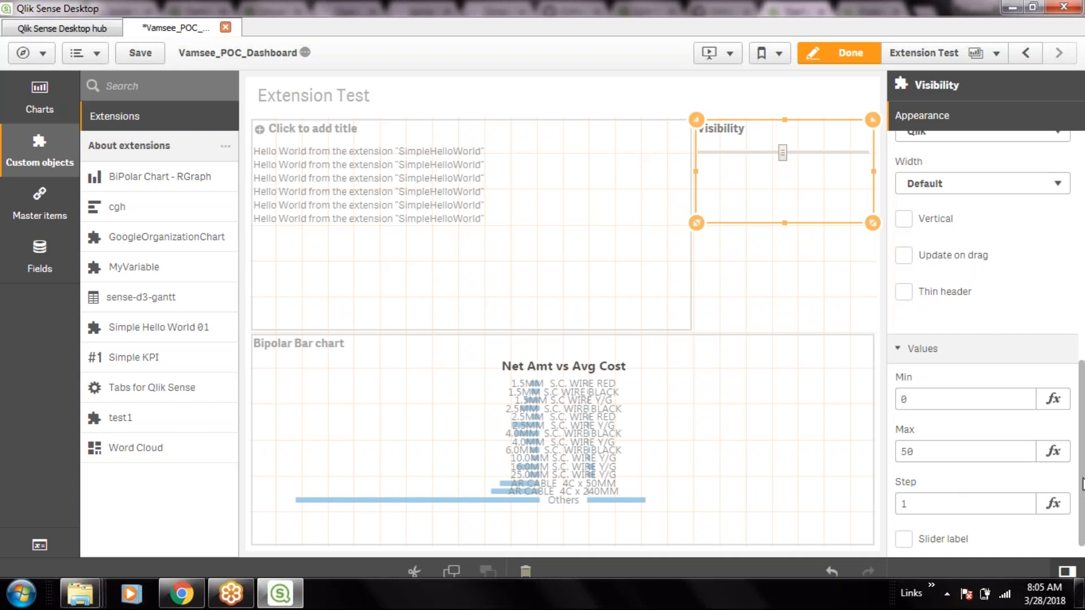
{"action": "left_click_drag", "start_coordinate": [1082, 485], "coordinate": [1080, 534]}
{"action": "left_click", "coordinate": [904, 516]}
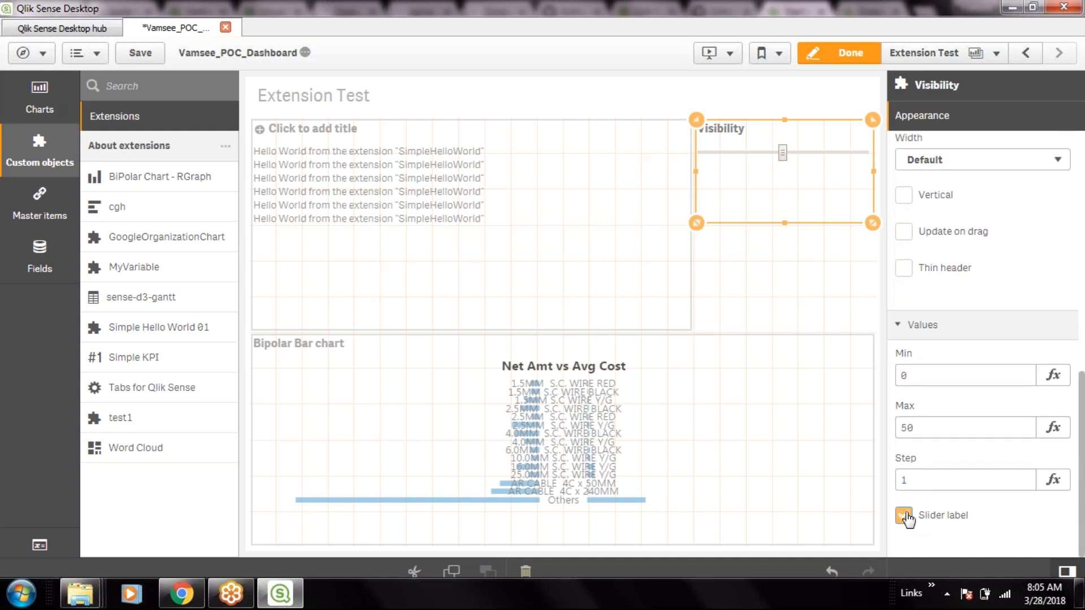
{"action": "left_click", "coordinate": [1042, 524]}
{"action": "left_click", "coordinate": [967, 511]}
- Examine the Visibility object's variable name choices, show details option, footnote and value range settings
{"action": "left_click_drag", "start_coordinate": [1078, 464], "coordinate": [1077, 333]}
{"action": "left_click", "coordinate": [999, 297]}
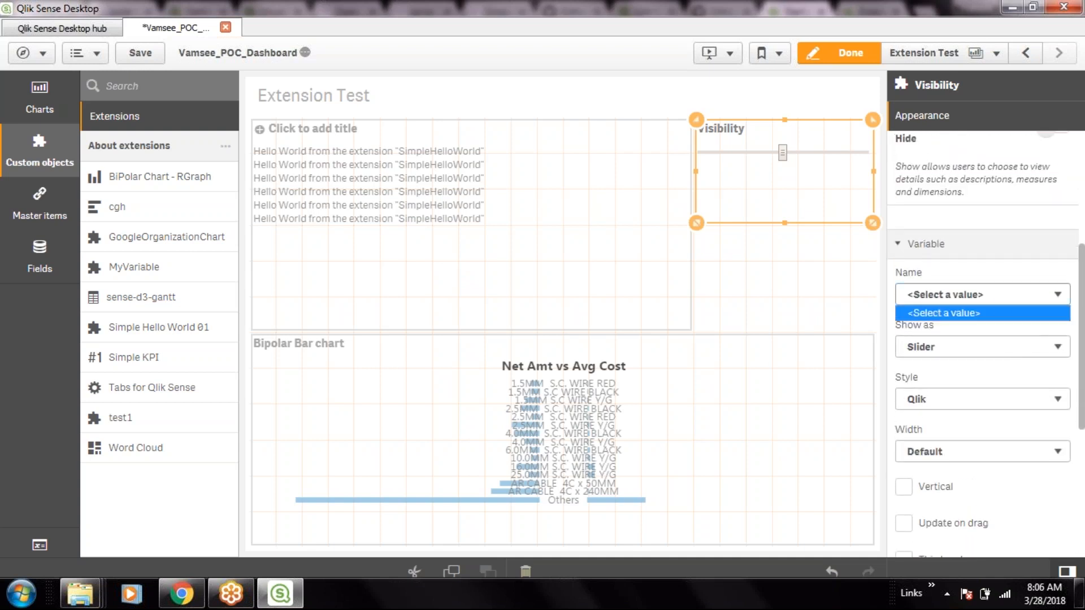
{"action": "left_click", "coordinate": [999, 298]}
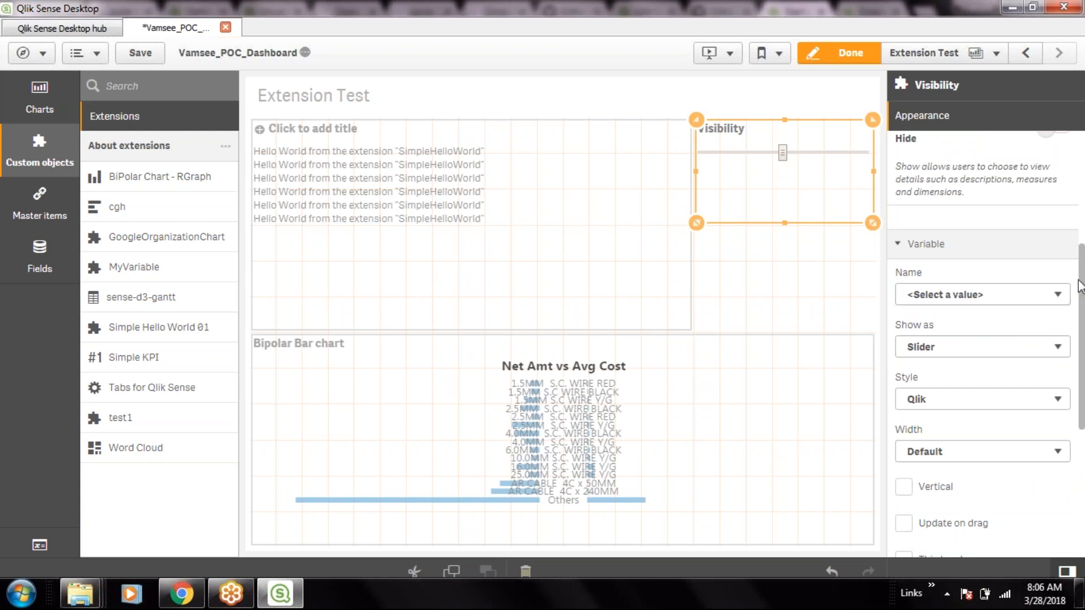
{"action": "left_click_drag", "start_coordinate": [1082, 286], "coordinate": [1083, 225]}
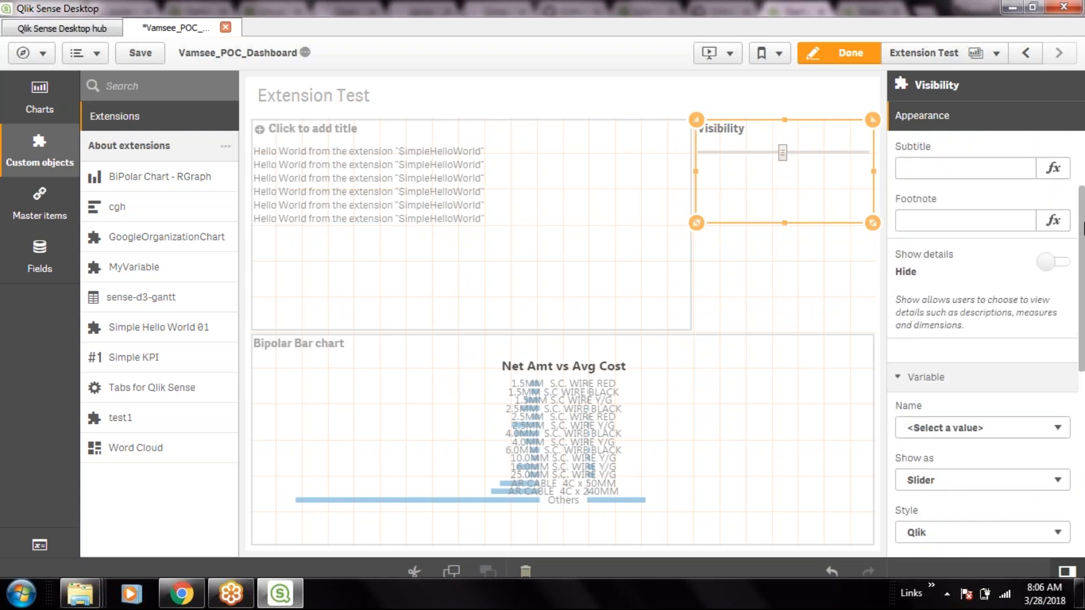
{"action": "left_click", "coordinate": [1046, 264]}
{"action": "left_click", "coordinate": [1052, 262]}
{"action": "left_click_drag", "start_coordinate": [1084, 271], "coordinate": [1084, 206]}
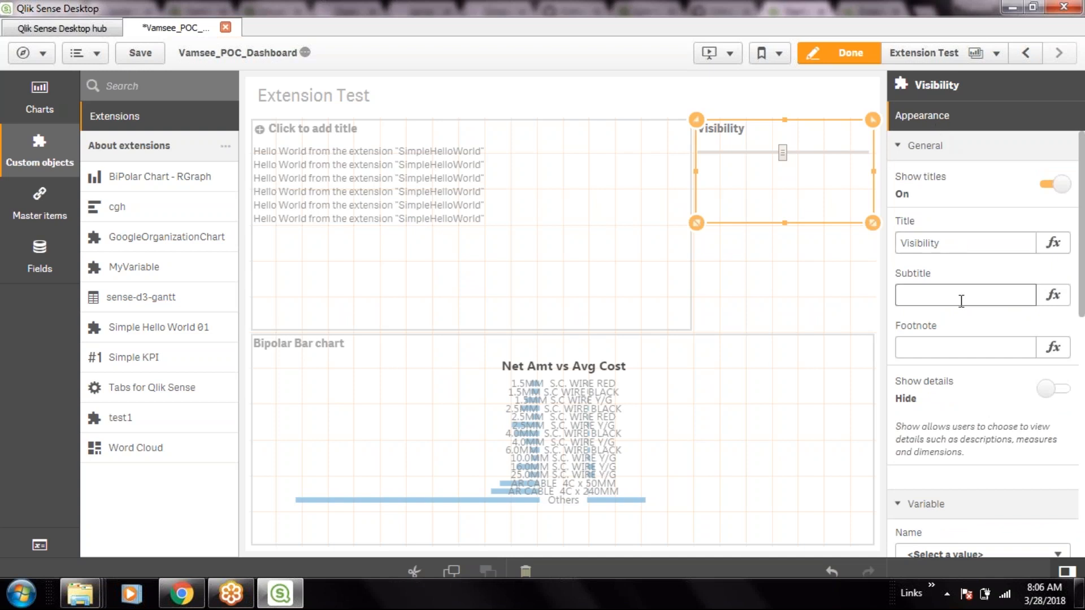
{"action": "left_click", "coordinate": [953, 338]}
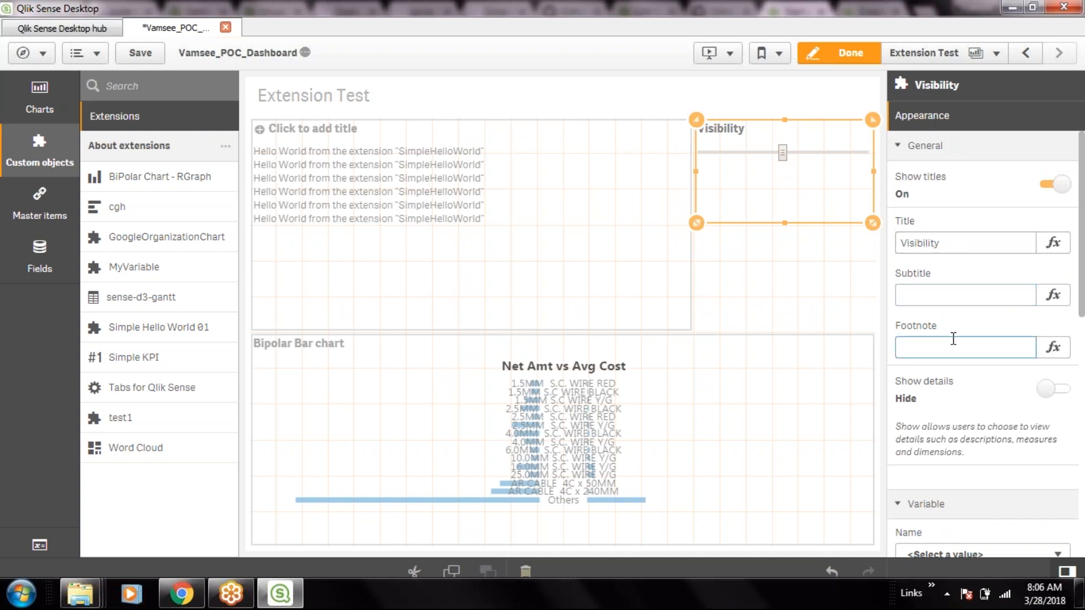
{"action": "left_click_drag", "start_coordinate": [1083, 254], "coordinate": [1080, 519]}
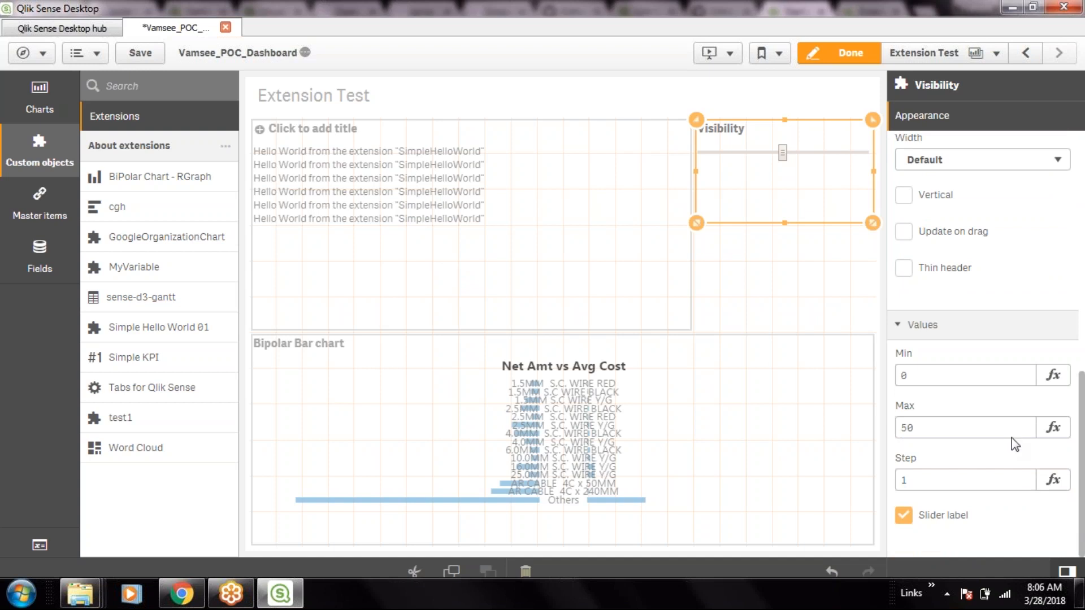
- Change the slider object's title from Visibility to GST
{"action": "left_click_drag", "start_coordinate": [1080, 388], "coordinate": [1082, 178]}
{"action": "double_click", "coordinate": [939, 233]}
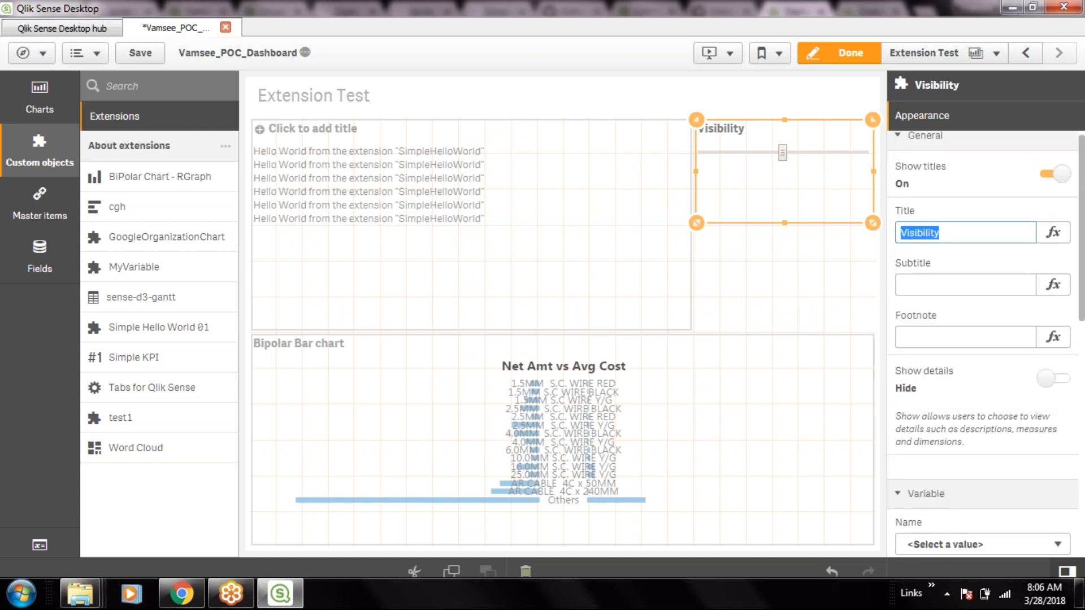
{"action": "type", "text": "VAT"}
{"action": "key", "text": "BackSpace"}
{"action": "key", "text": "BackSpace"}
{"action": "key", "text": "BackSpace"}
{"action": "type", "text": "GST"}
{"action": "key", "text": "Return"}
- Set the GST slider's minimum to 5, maximum to 30 and step to 3, and save the app
{"action": "scroll", "coordinate": [995, 396], "scroll_direction": "down", "scroll_amount": 10}
{"action": "left_click", "coordinate": [948, 407]}
{"action": "type", "text": "5"}
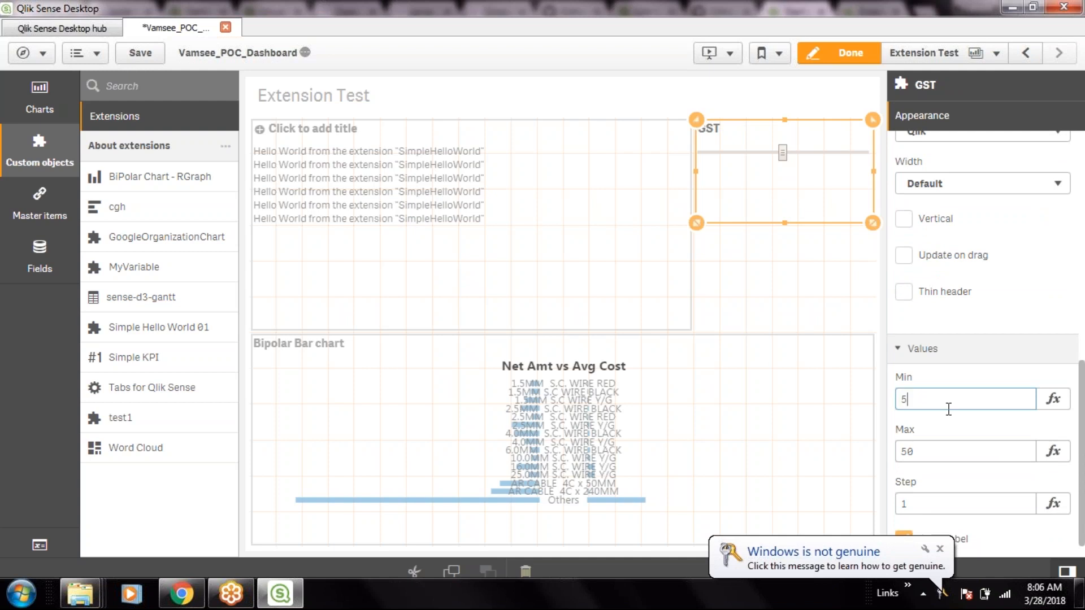
{"action": "left_click", "coordinate": [915, 459]}
{"action": "type", "text": "30"}
{"action": "key", "text": "Tab"}
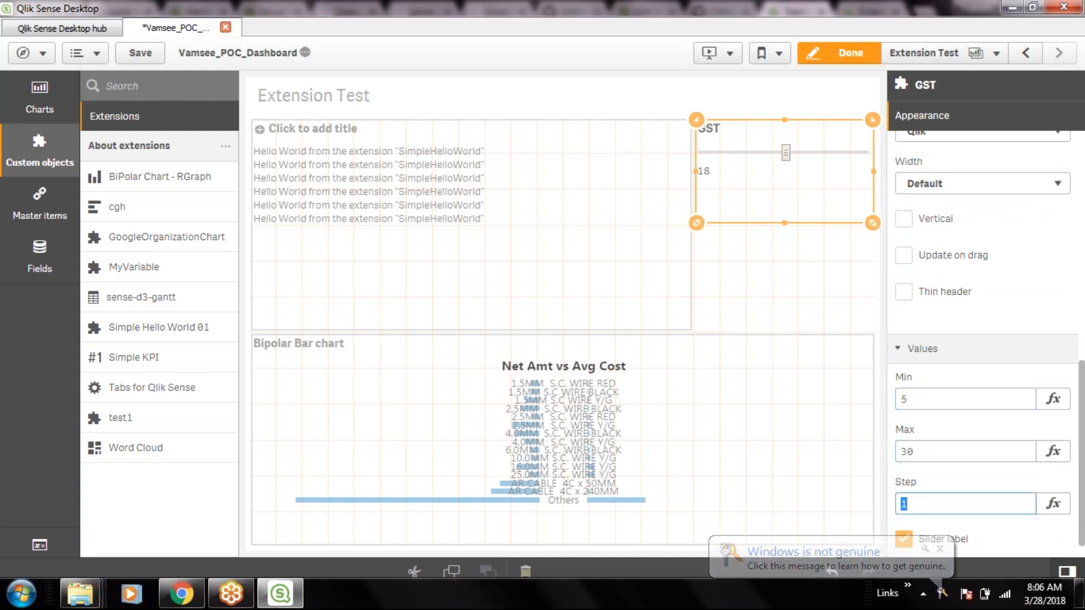
{"action": "type", "text": "3"}
{"action": "left_click", "coordinate": [957, 426]}
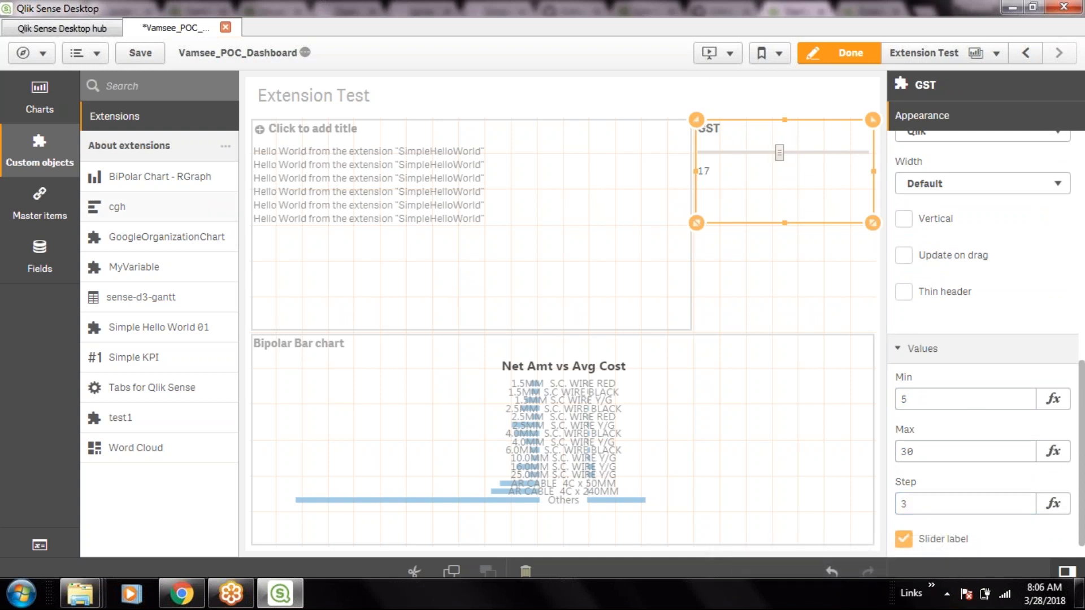
{"action": "left_click", "coordinate": [139, 53]}
- Leave edit mode and test the GST slider by moving it to 5 and 29
{"action": "left_click", "coordinate": [840, 53]}
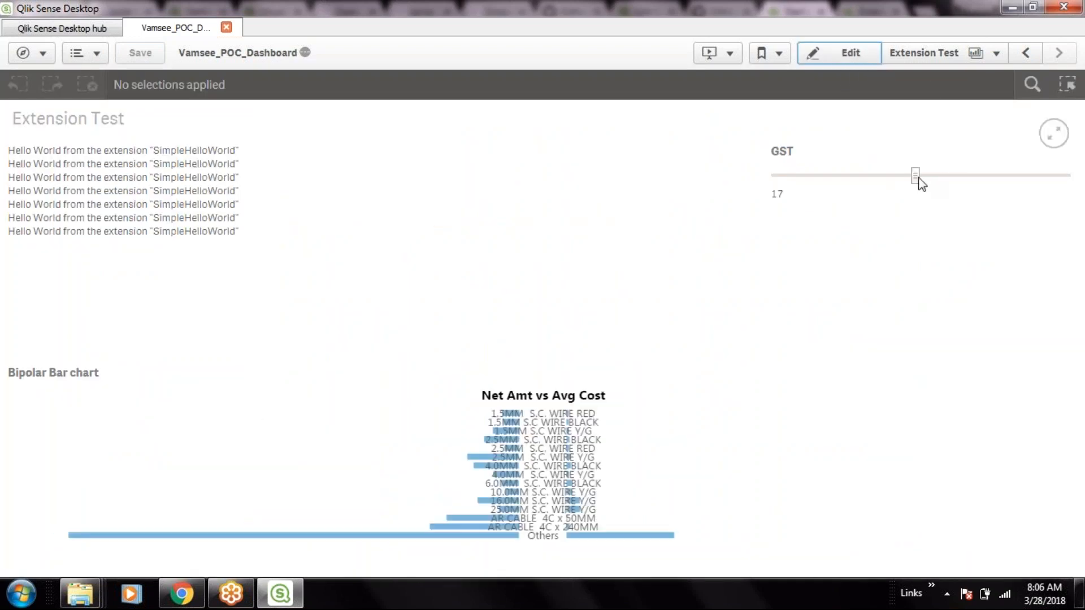
{"action": "left_click_drag", "start_coordinate": [914, 176], "coordinate": [794, 193]}
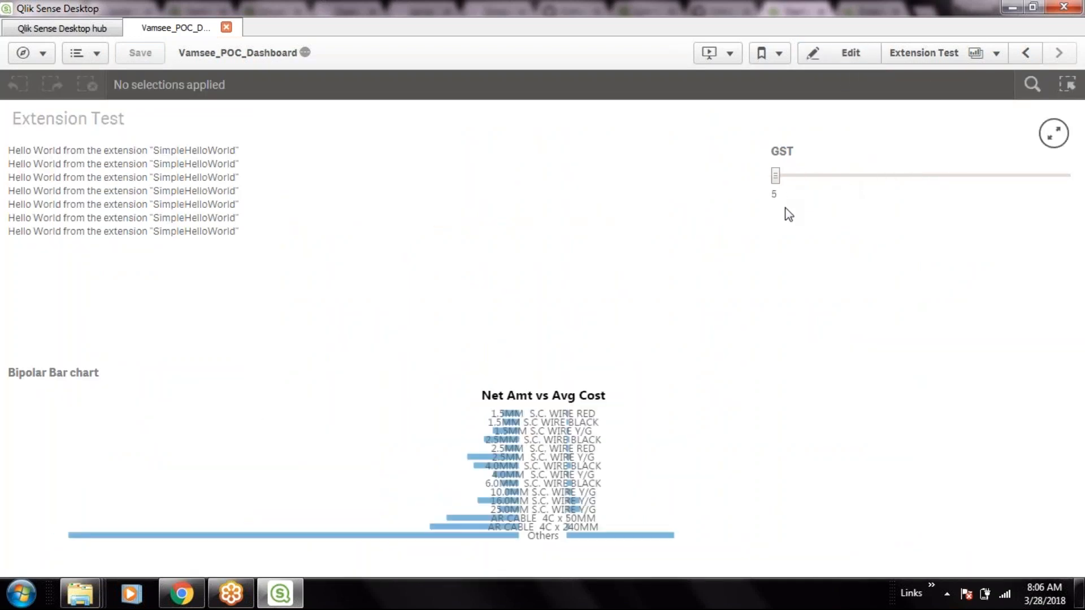
{"action": "left_click_drag", "start_coordinate": [805, 177], "coordinate": [1080, 186]}
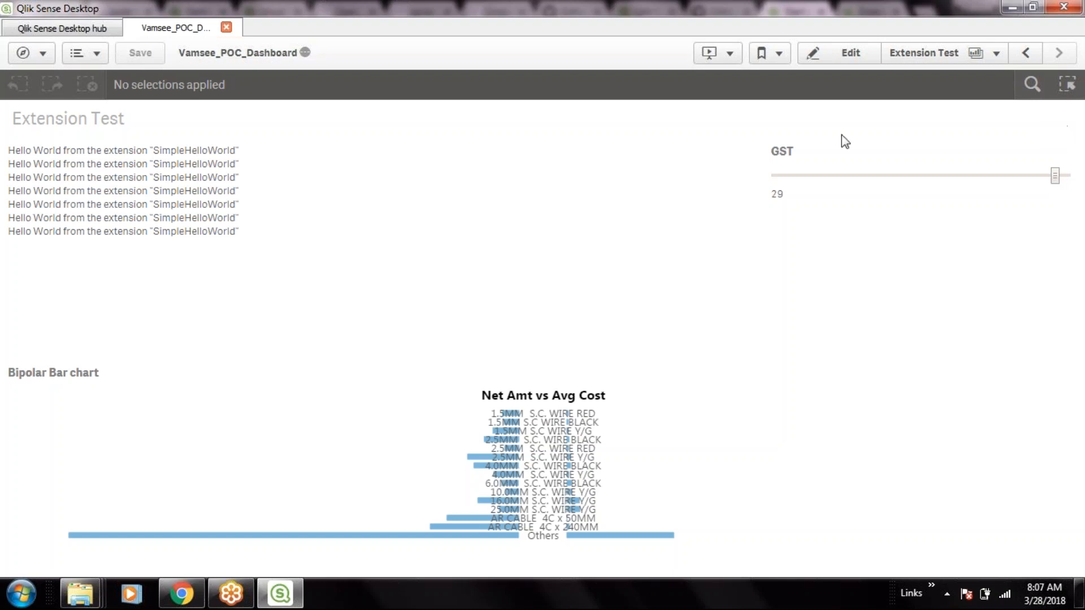
{"action": "left_click", "coordinate": [847, 54]}
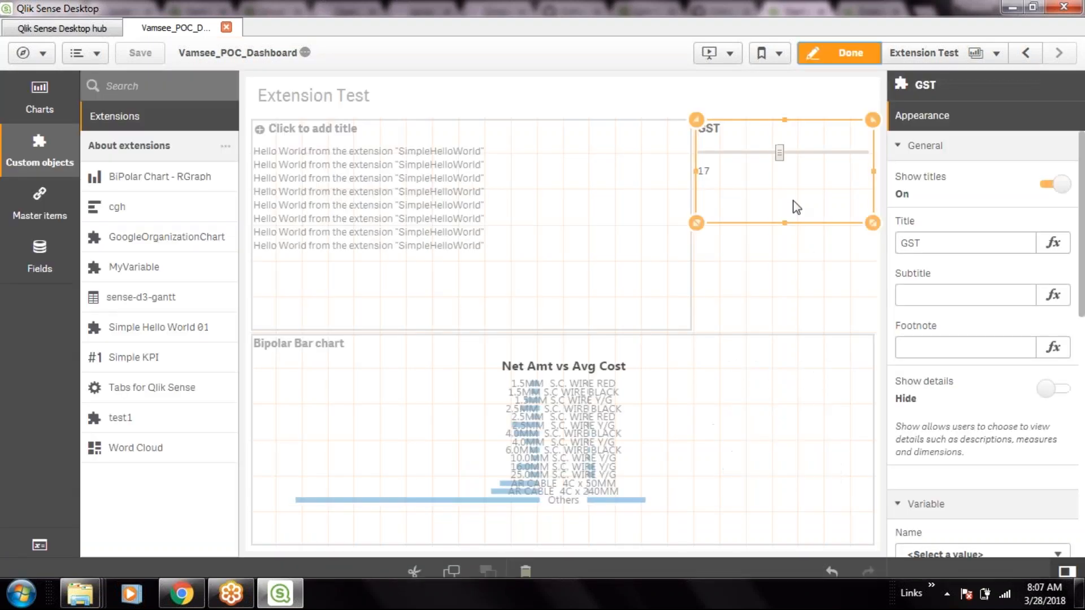
{"action": "left_click", "coordinate": [838, 54]}
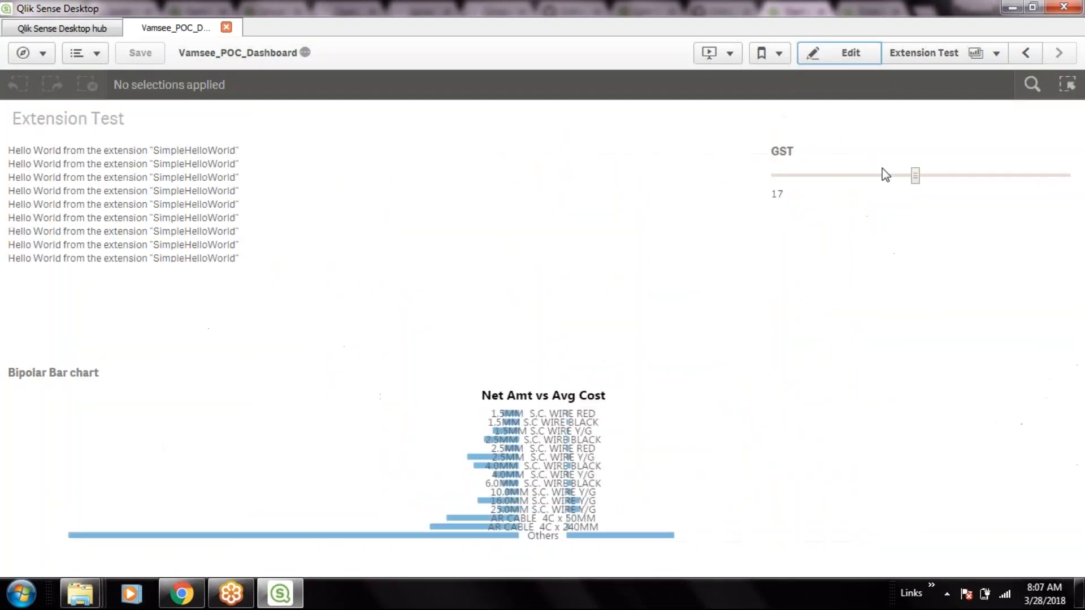
{"action": "left_click_drag", "start_coordinate": [913, 177], "coordinate": [1055, 176]}
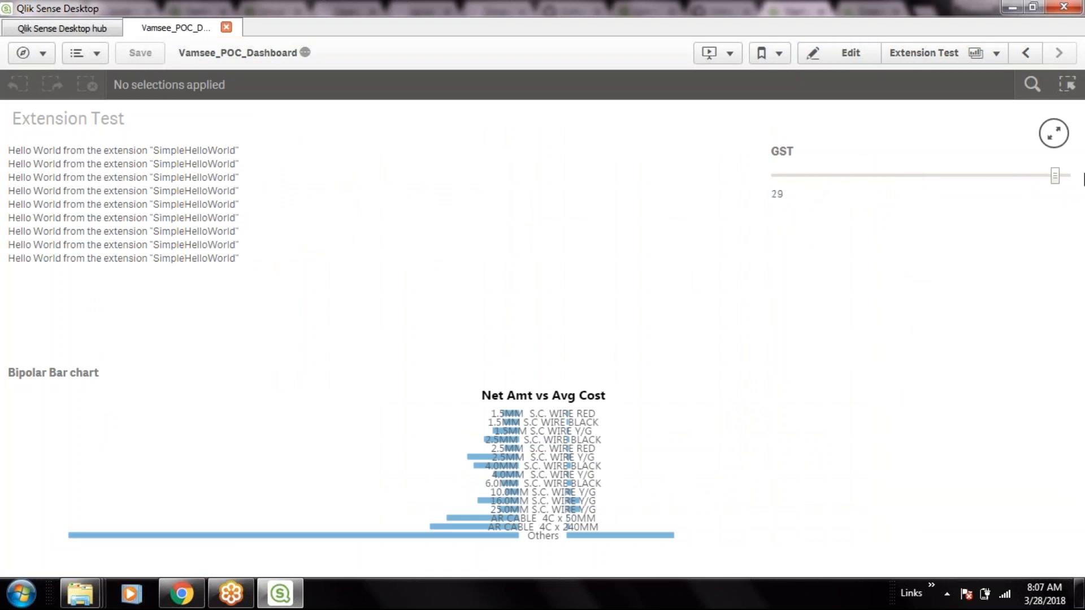
{"action": "left_click", "coordinate": [836, 53]}
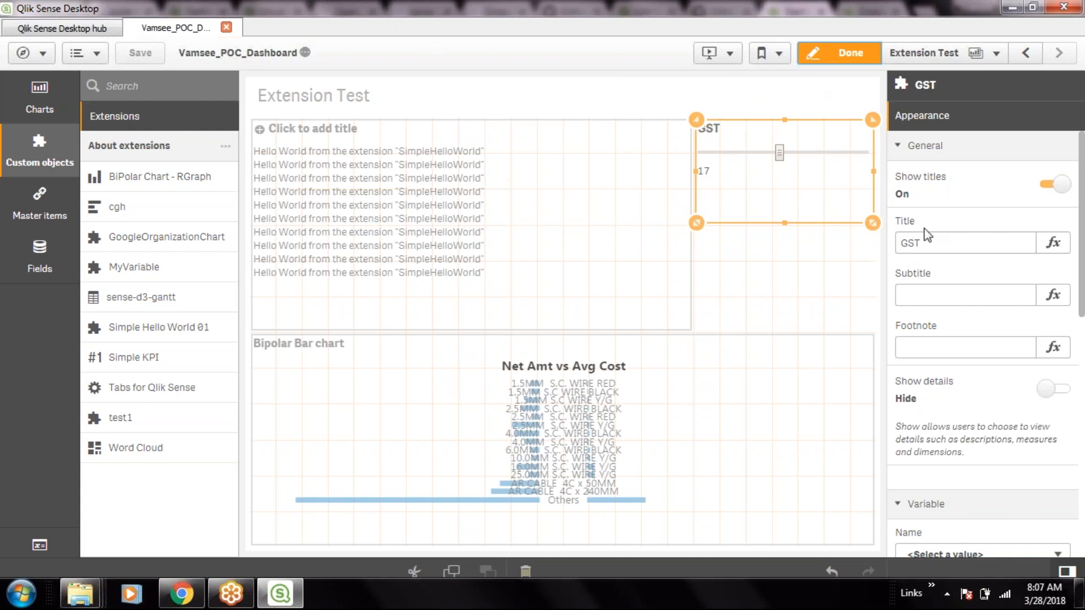
{"action": "left_click", "coordinate": [842, 57]}
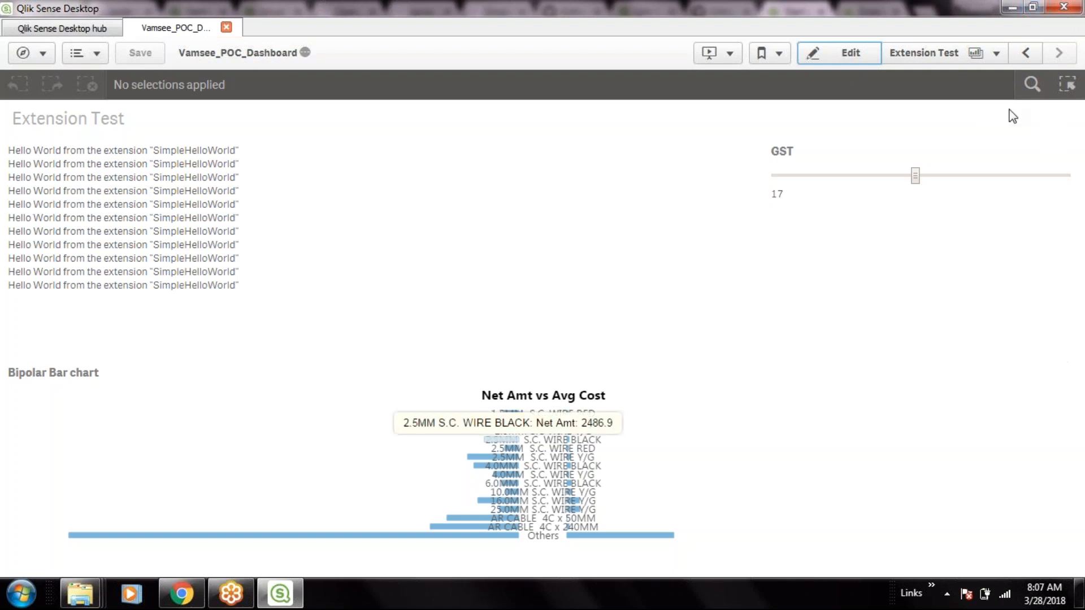
{"action": "left_click", "coordinate": [1033, 8]}
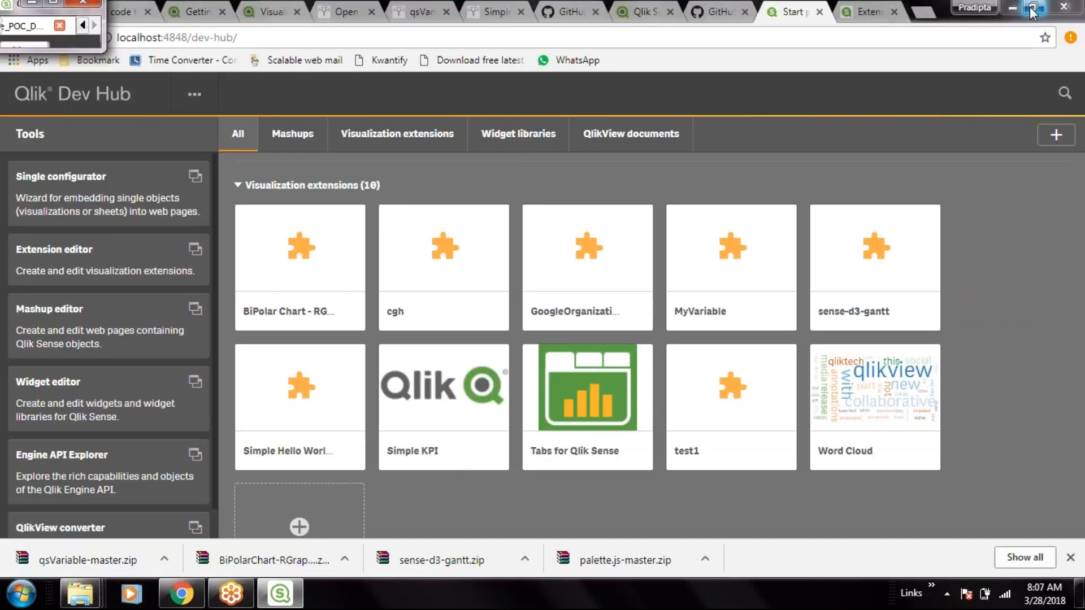
{"action": "left_click", "coordinate": [55, 4]}
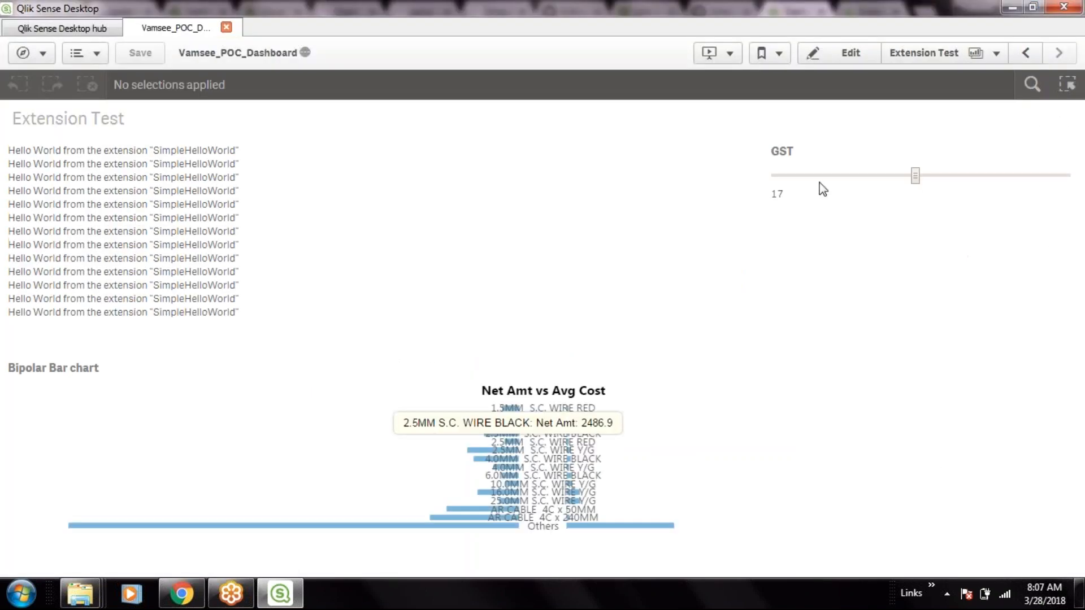